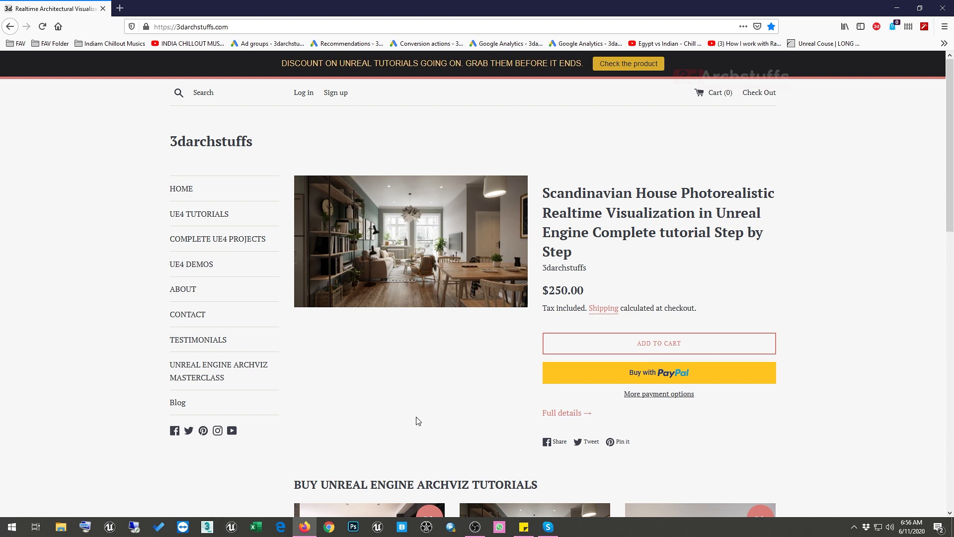
Switch to the Unreal Project Browser and open Livingroom_Interior.uproject from the Living_Hybrid_Raytraced folder in Unreal Projects
{"action": "left_click", "coordinate": [378, 526]}
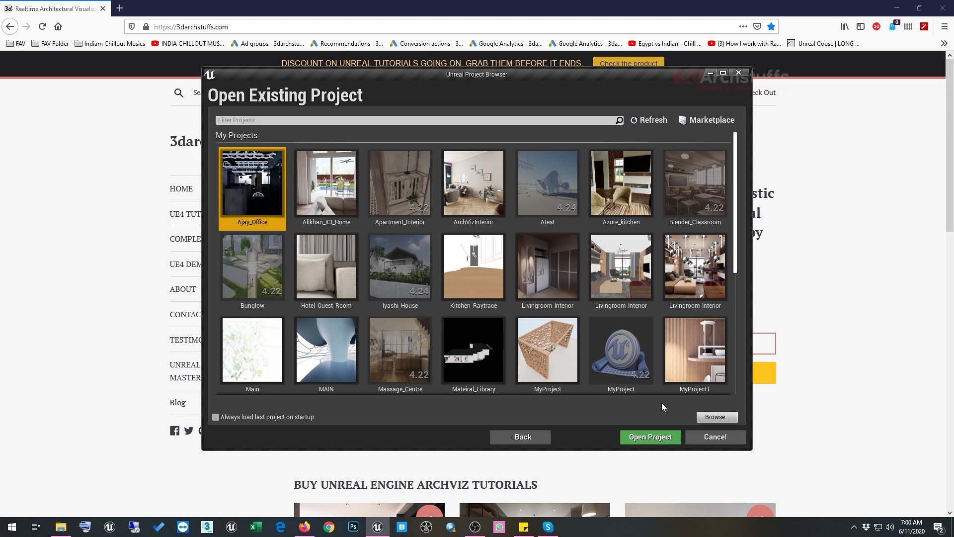
{"action": "left_click", "coordinate": [715, 417]}
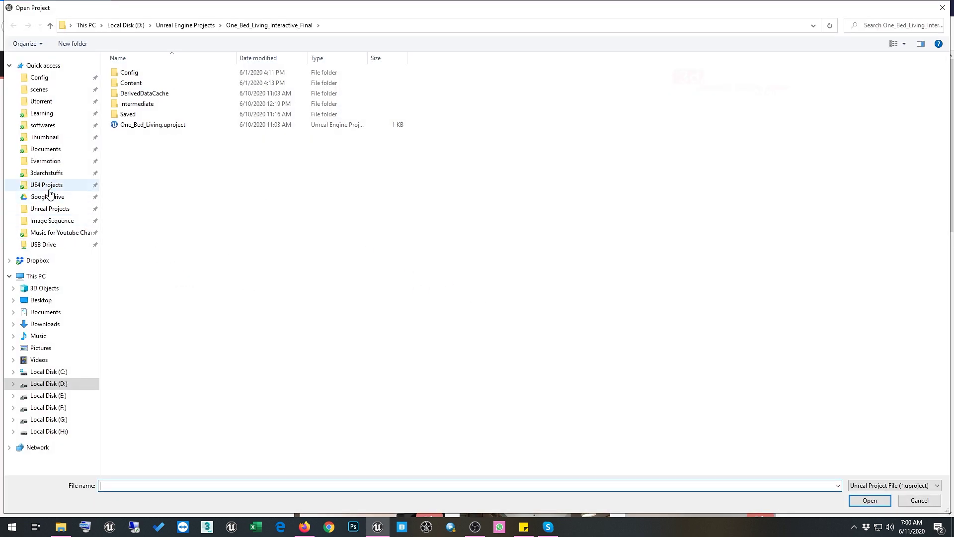
{"action": "left_click", "coordinate": [45, 209]}
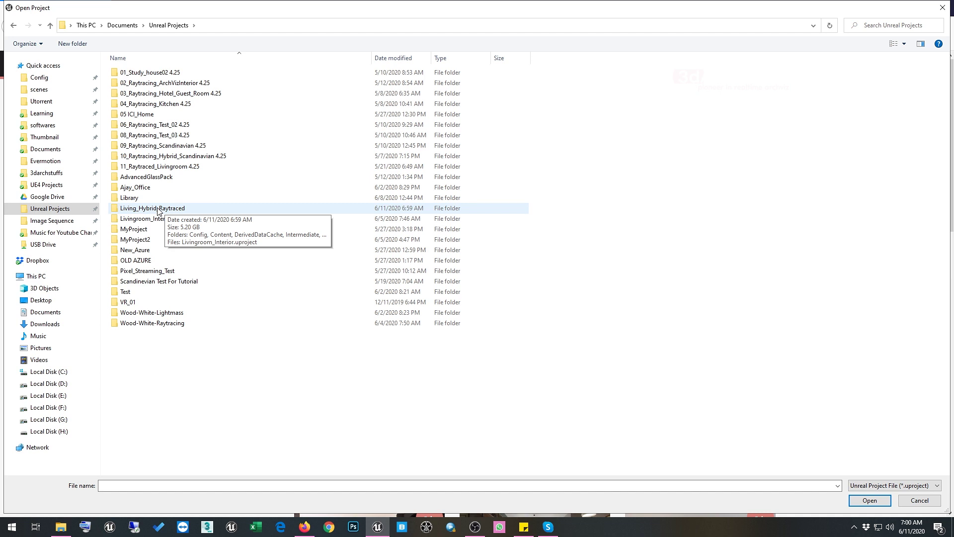
{"action": "double_click", "coordinate": [158, 208]}
{"action": "left_click", "coordinate": [155, 124]}
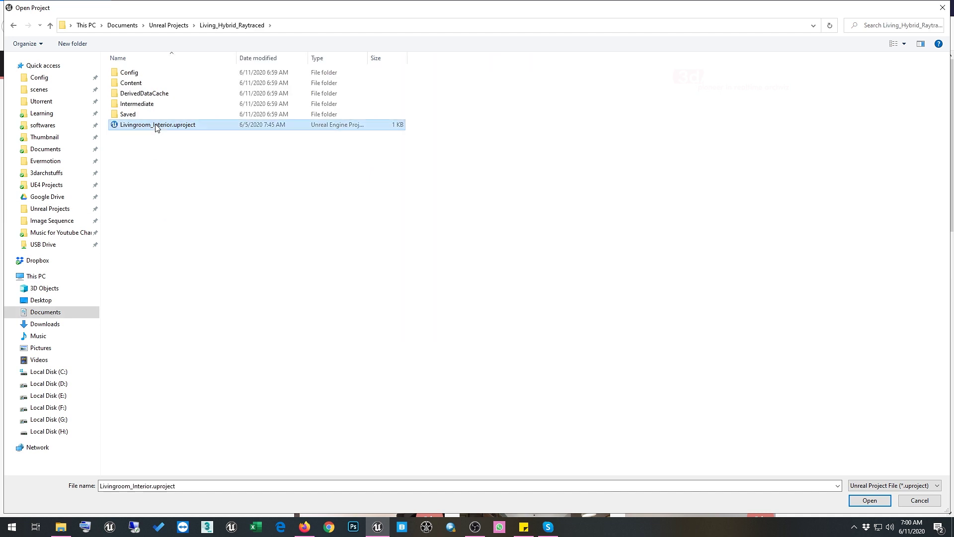
{"action": "left_click", "coordinate": [870, 501]}
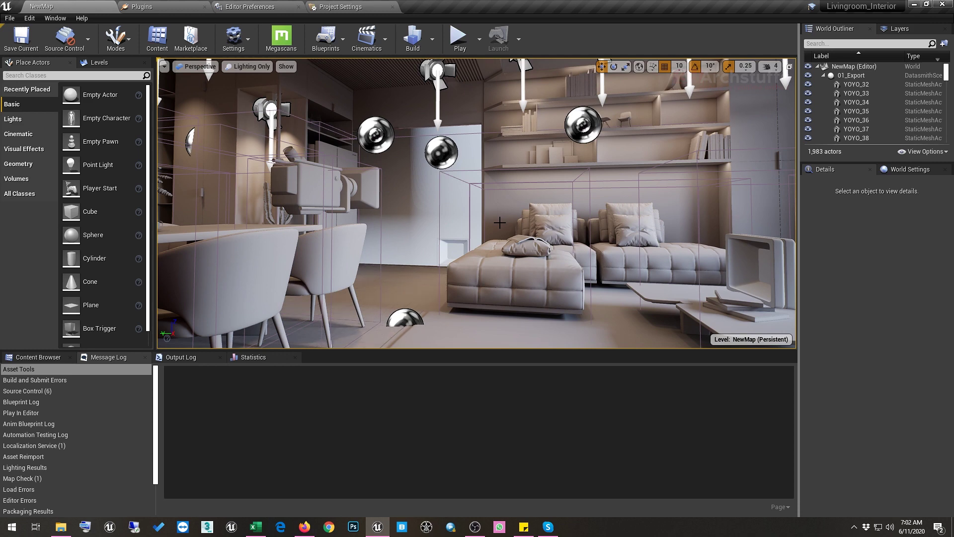
Hide the editor helper icons with game view and set the perspective viewport's view mode to Lit
{"action": "key", "text": "g"}
{"action": "right_click_drag", "start_coordinate": [500, 222], "coordinate": [267, 70]}
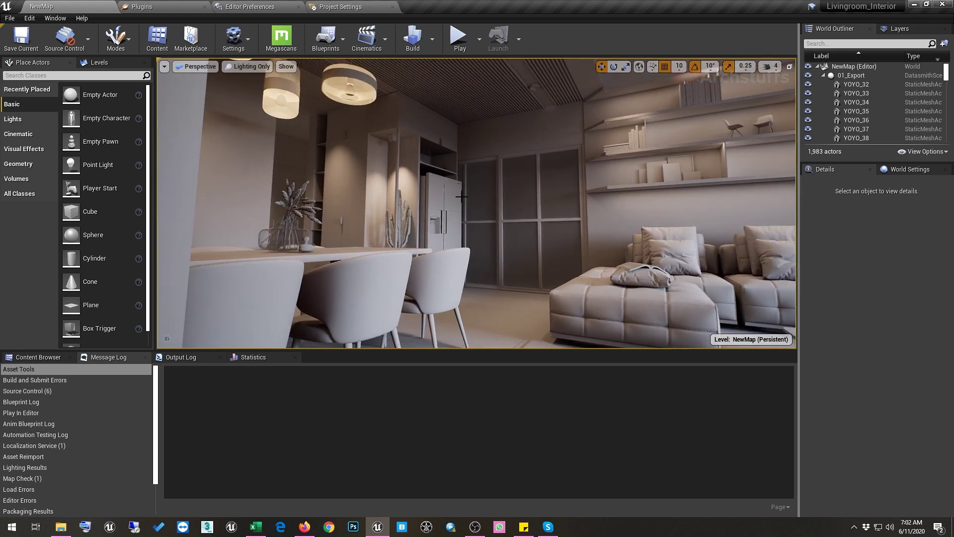
{"action": "left_click", "coordinate": [269, 71]}
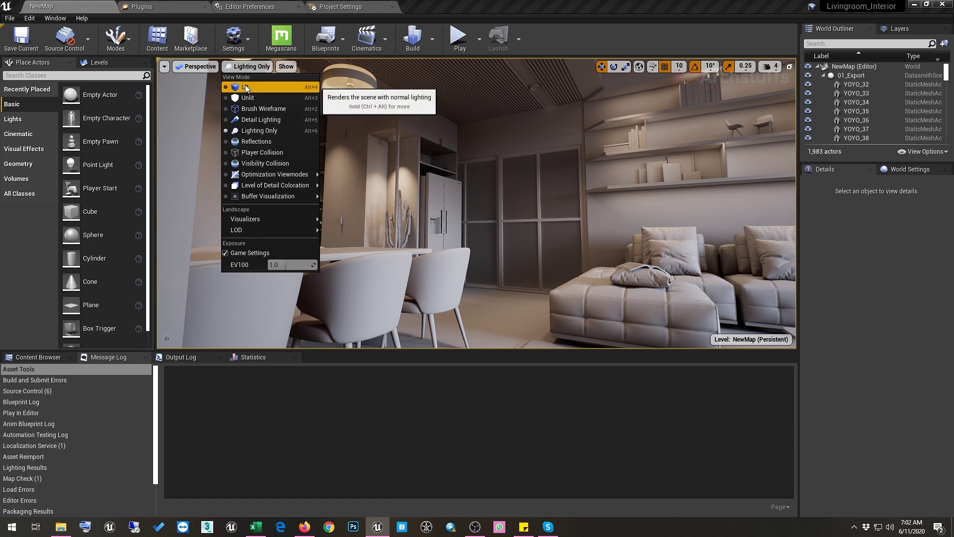
{"action": "left_click", "coordinate": [245, 85]}
{"action": "right_click_drag", "start_coordinate": [326, 166], "coordinate": [405, 229]}
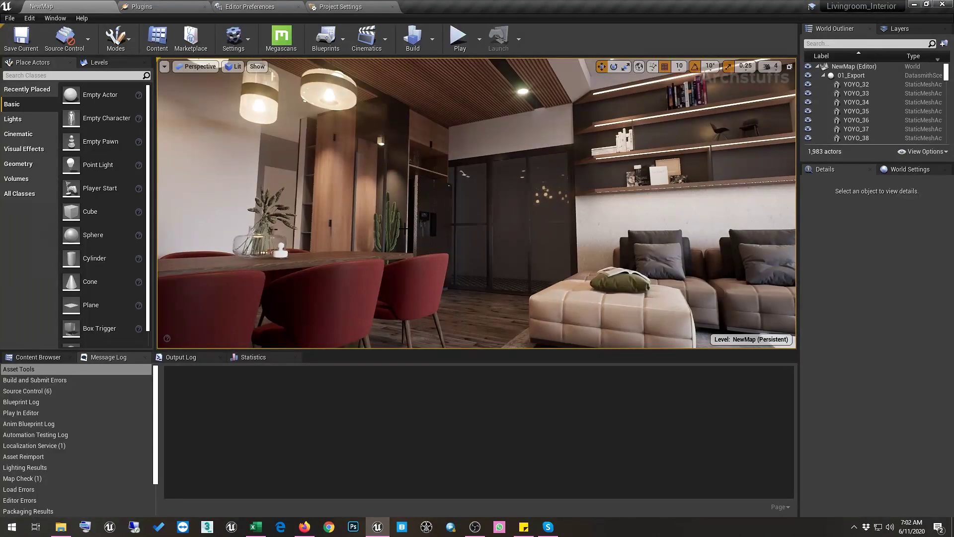
Expand the viewport to full screen and examine the dining area of the living room scene
{"action": "key", "text": "F11"}
{"action": "right_click_drag", "start_coordinate": [544, 264], "coordinate": [466, 270]}
{"action": "key", "text": "w"}
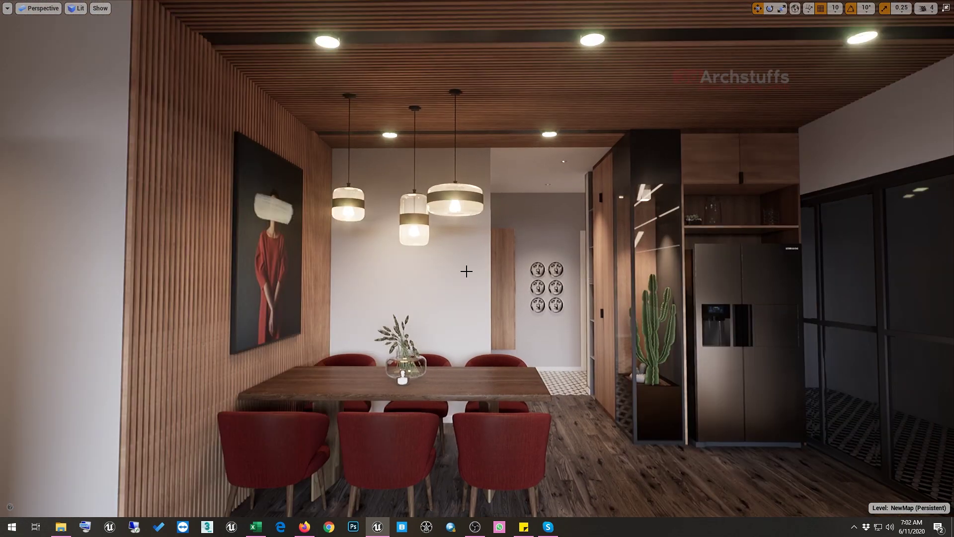
{"action": "scroll", "coordinate": [595, 261], "scroll_direction": "up", "scroll_amount": 3}
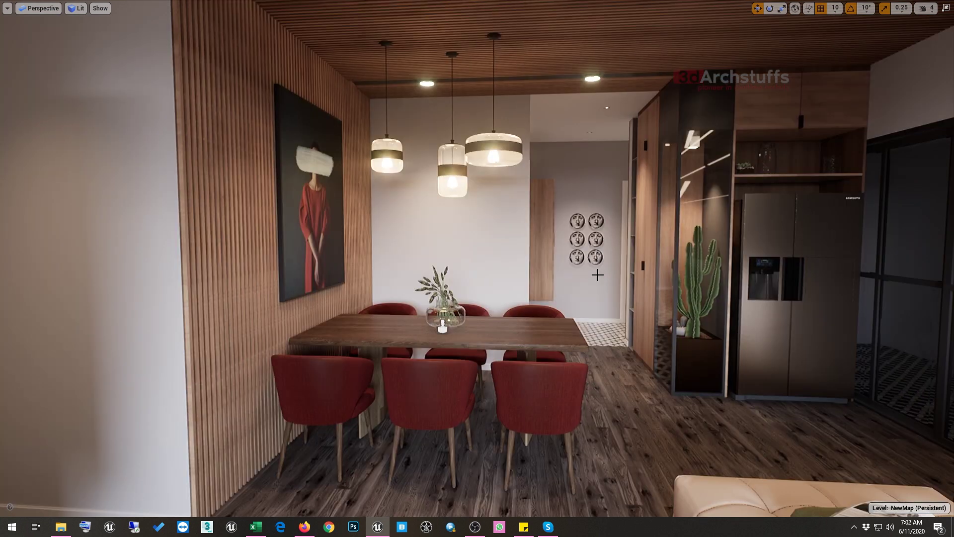
Play the level, walk through the living and dining areas to inspect the lighting and reflections, and stop playing
{"action": "key", "text": "alt+p"}
{"action": "key", "text": "w"}
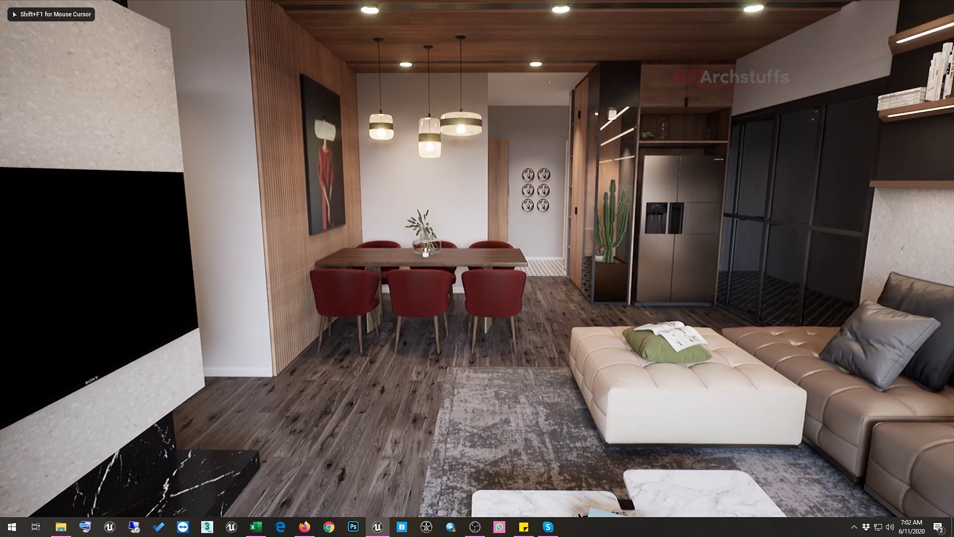
{"action": "key", "text": "s"}
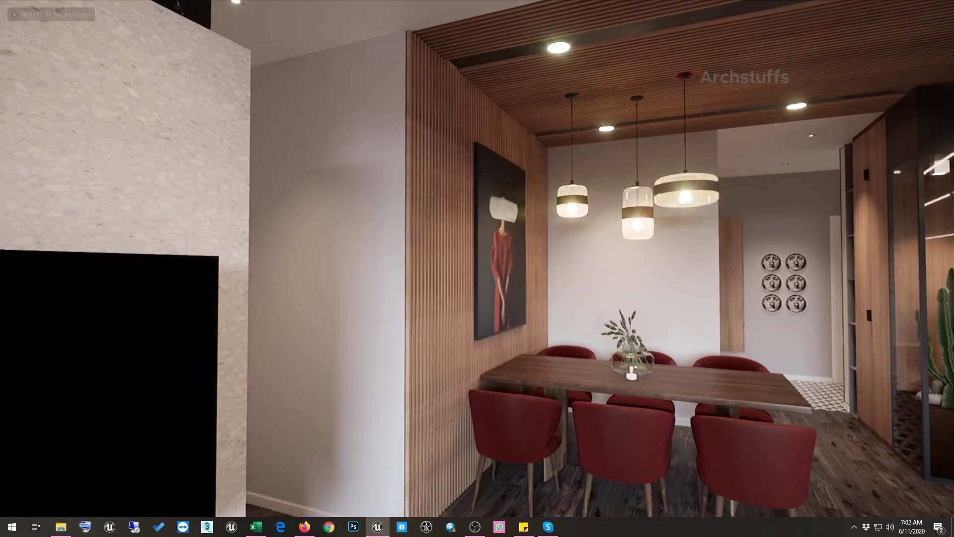
{"action": "key", "text": "s"}
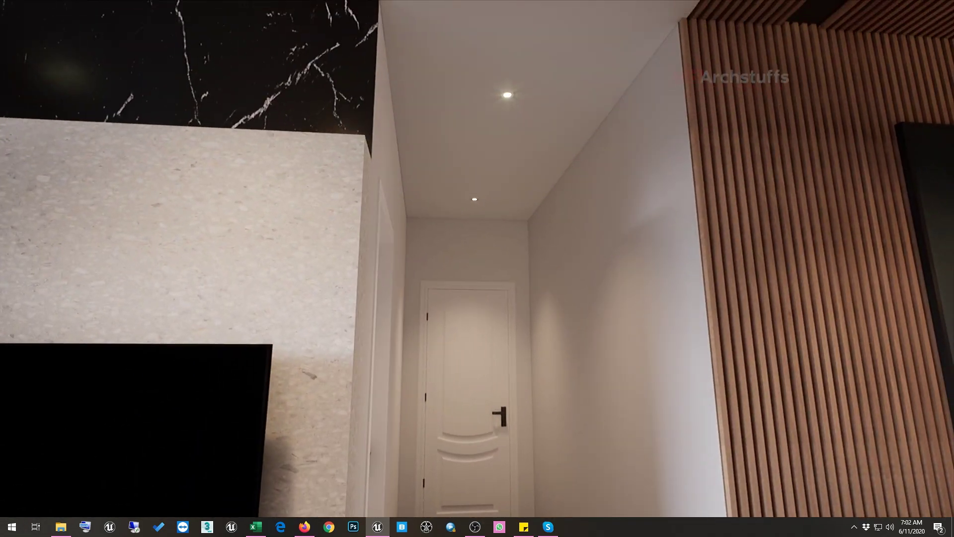
{"action": "key", "text": "w"}
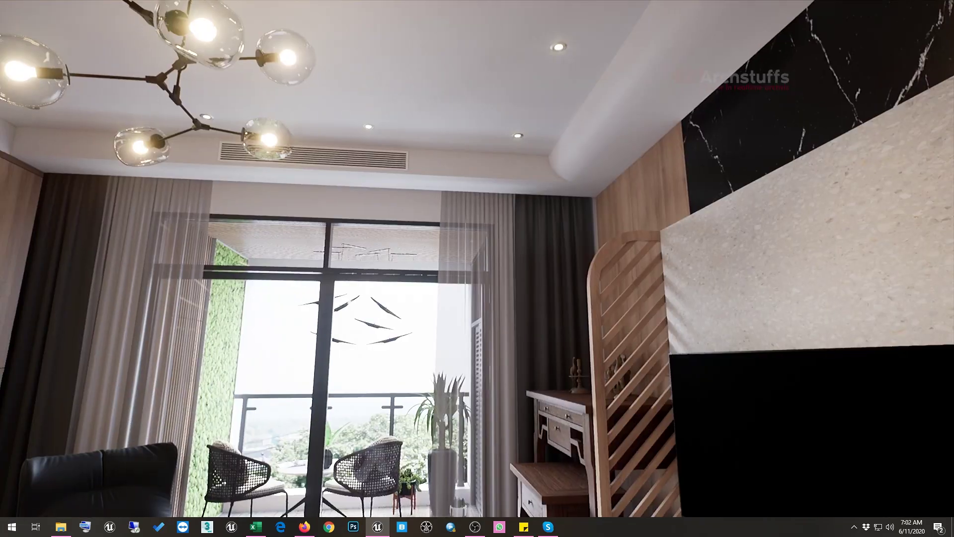
{"action": "key", "text": "s"}
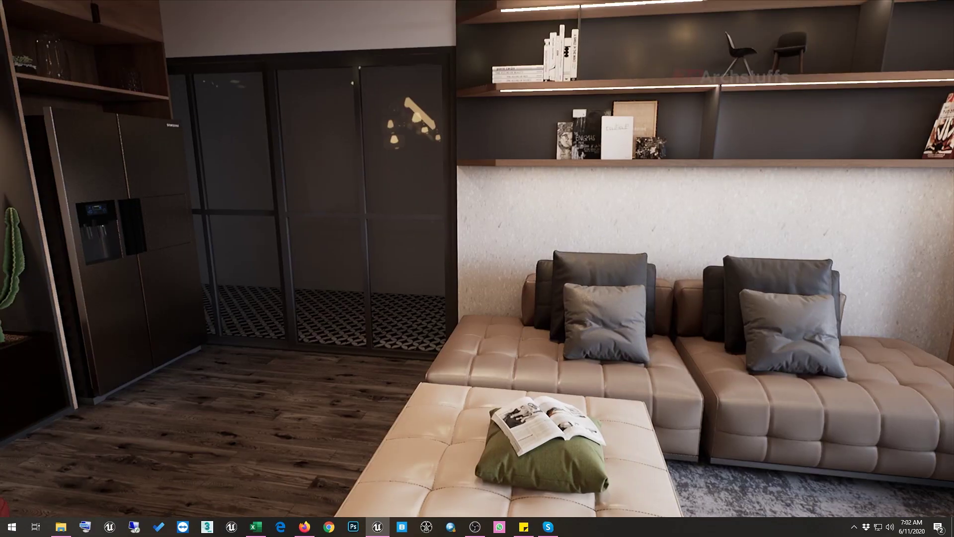
{"action": "key", "text": "s"}
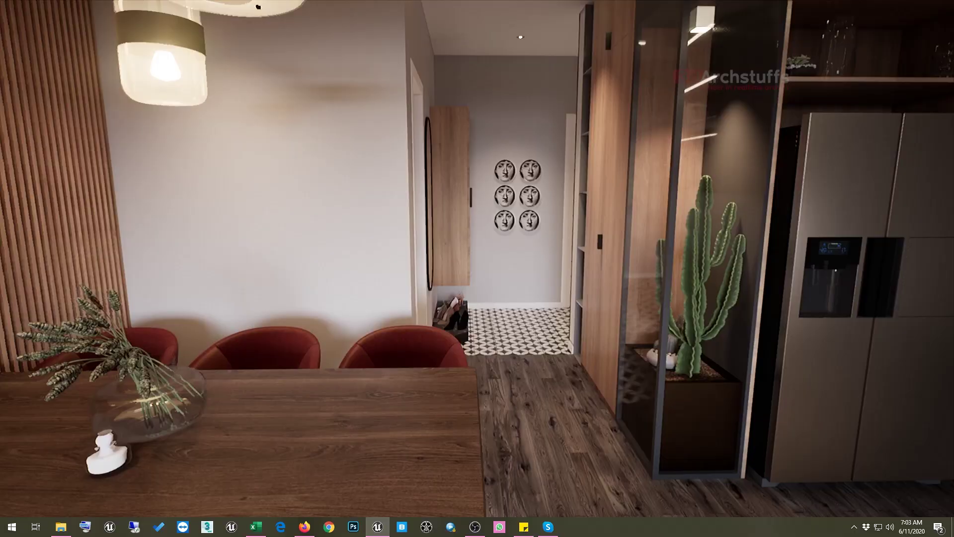
{"action": "key", "text": "Escape"}
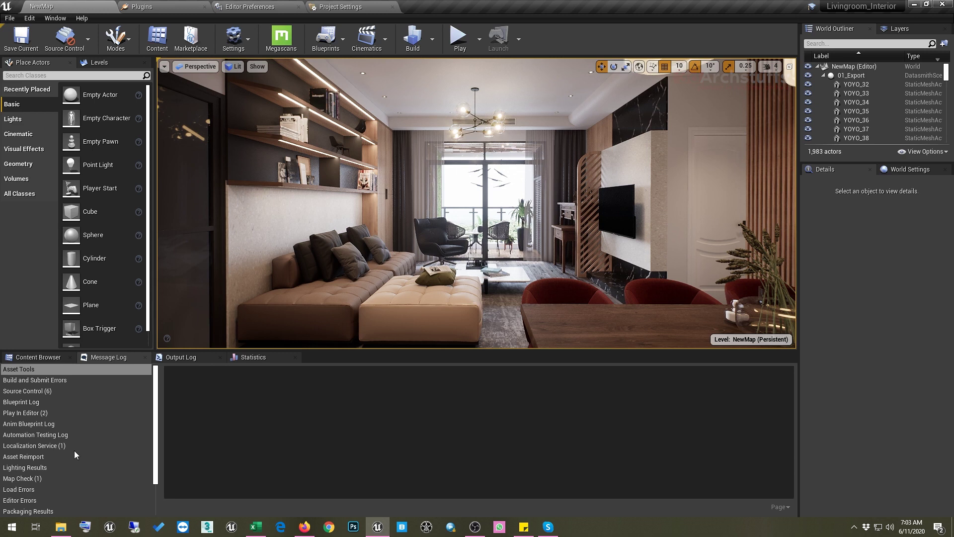
Run winver to check the installed Windows version and build, and close the version dialog
{"action": "left_click", "coordinate": [12, 527]}
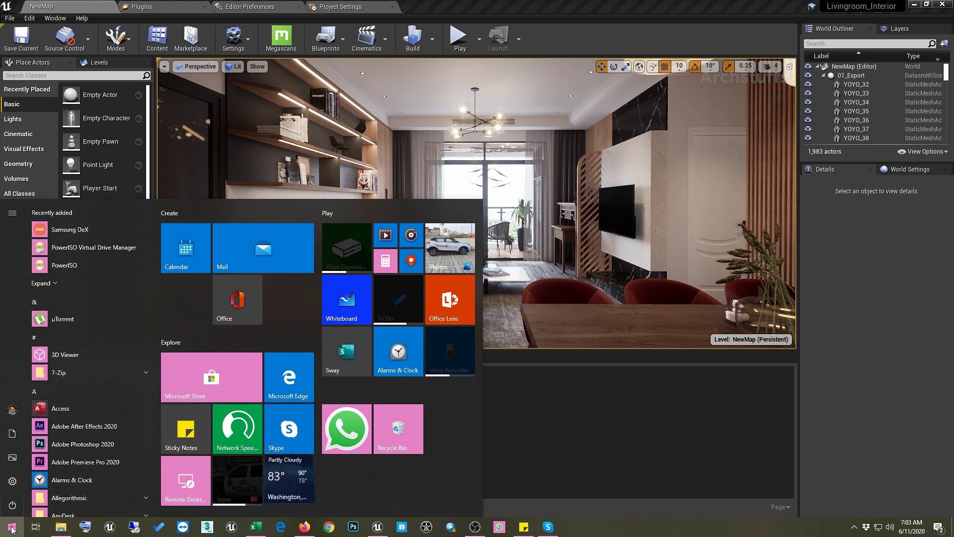
{"action": "type", "text": "winver"}
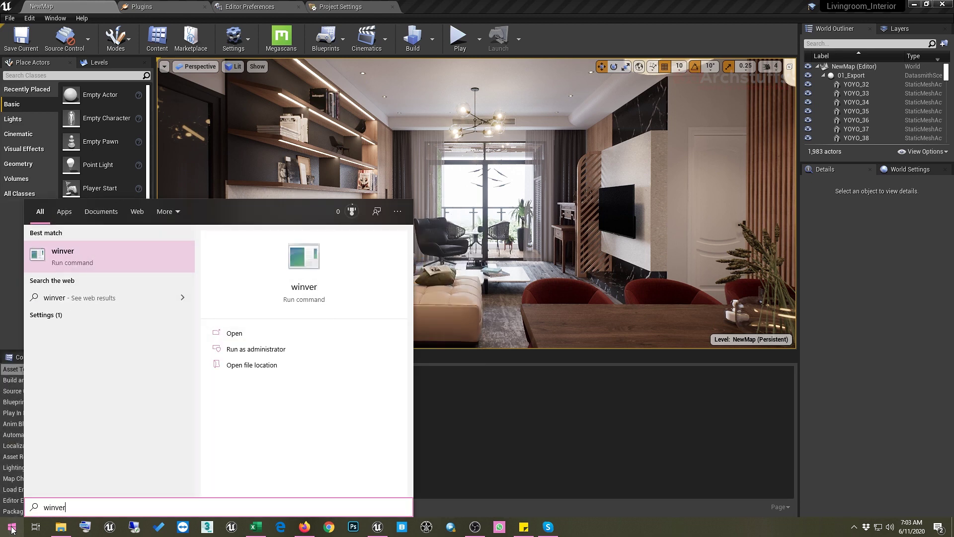
{"action": "key", "text": "Return"}
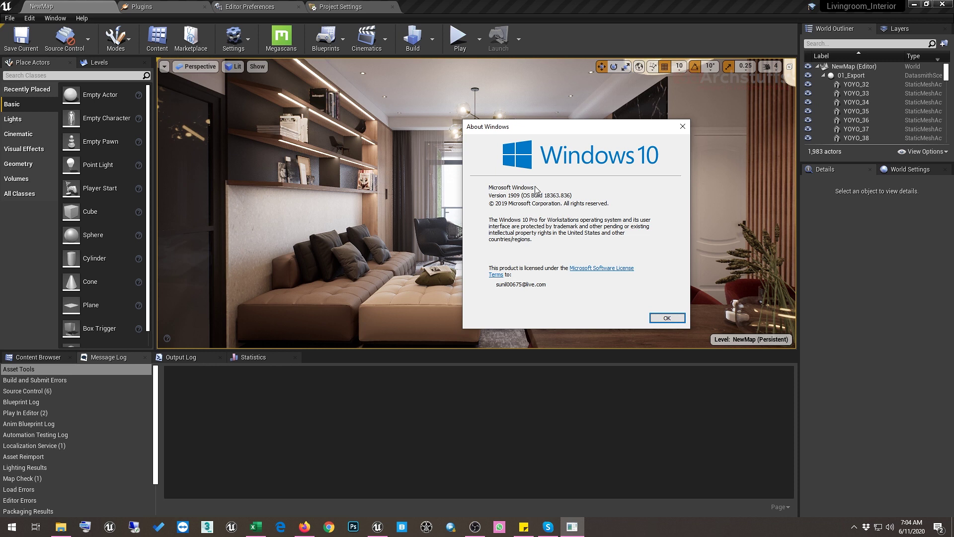
{"action": "left_click", "coordinate": [667, 319]}
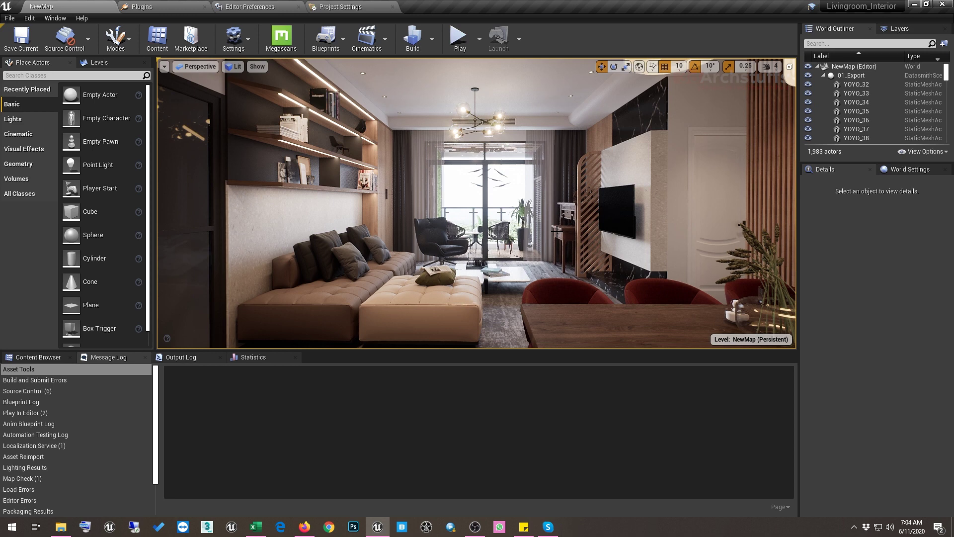
Run dxdiag to check the system's DirectX version and the Display 1 graphics card details, and exit the diagnostic tool
{"action": "key", "text": "super"}
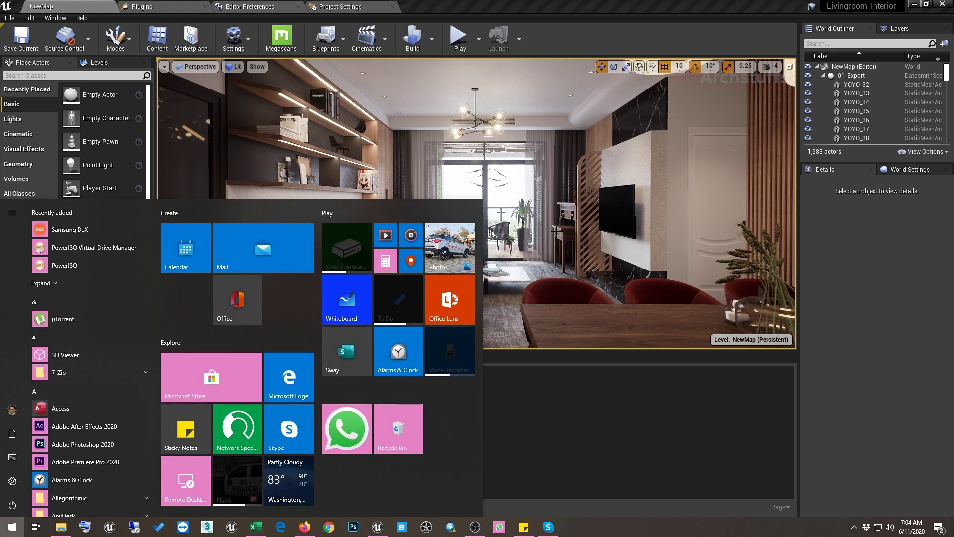
{"action": "type", "text": "d"}
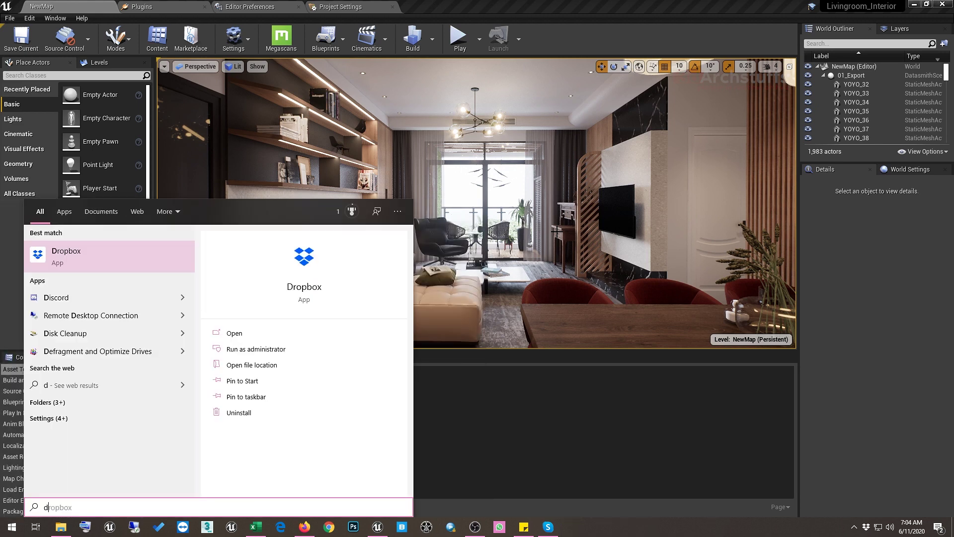
{"action": "type", "text": "xdiag"}
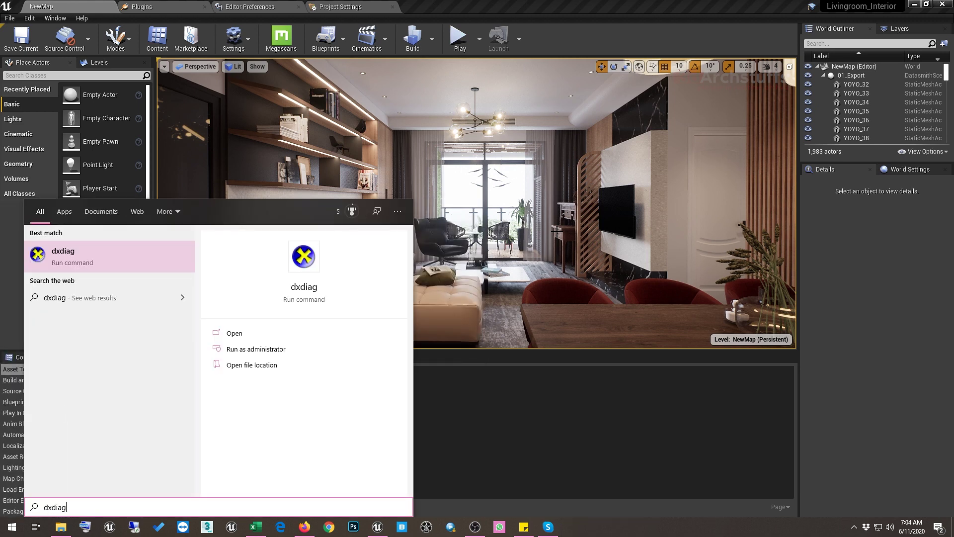
{"action": "key", "text": "Return"}
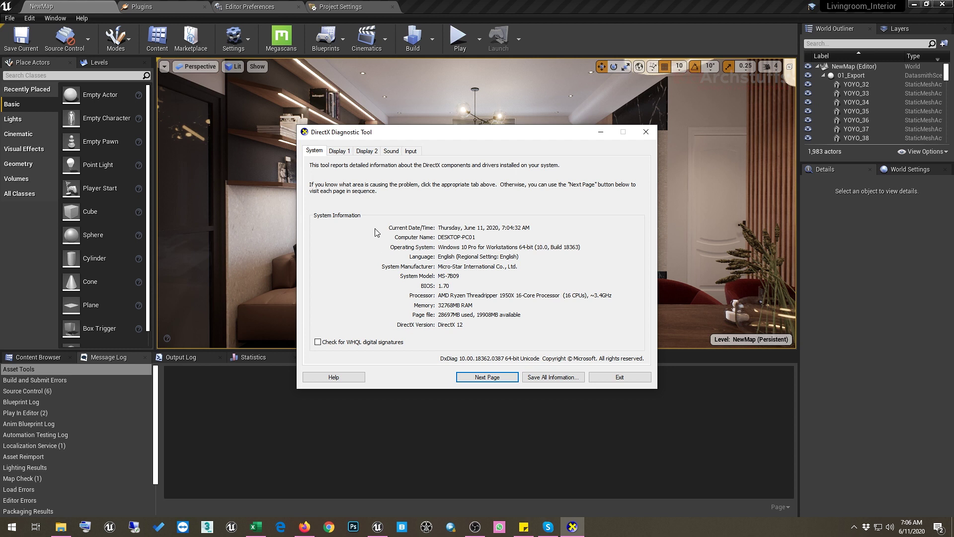
{"action": "left_click", "coordinate": [338, 155]}
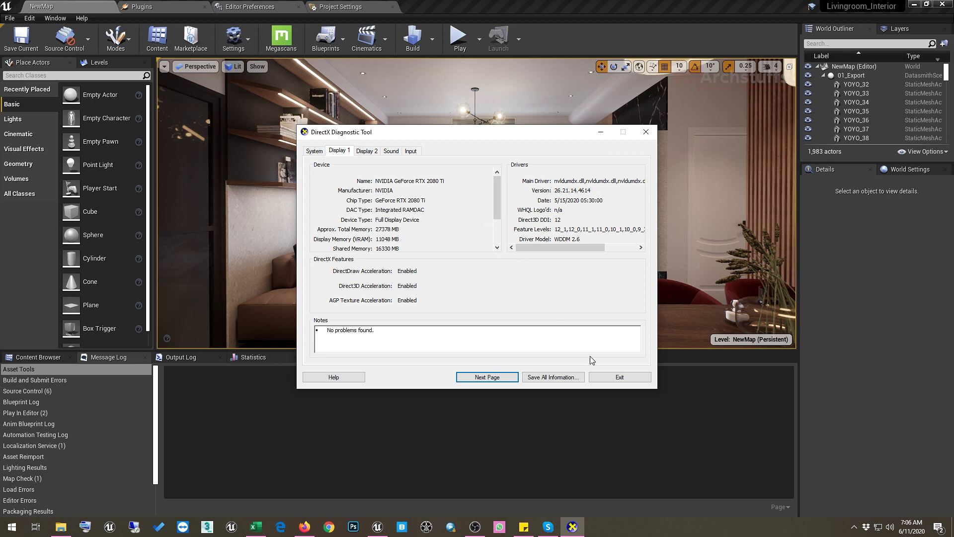
{"action": "left_click", "coordinate": [607, 376]}
Launch NVIDIA GeForce Experience and log in with the account credentials
{"action": "left_click", "coordinate": [854, 526]}
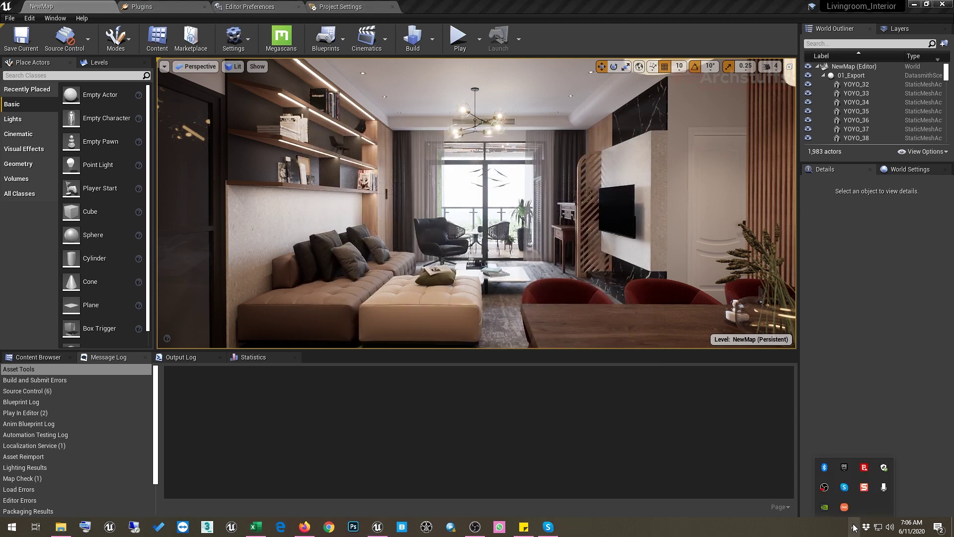
{"action": "left_click", "coordinate": [844, 508]}
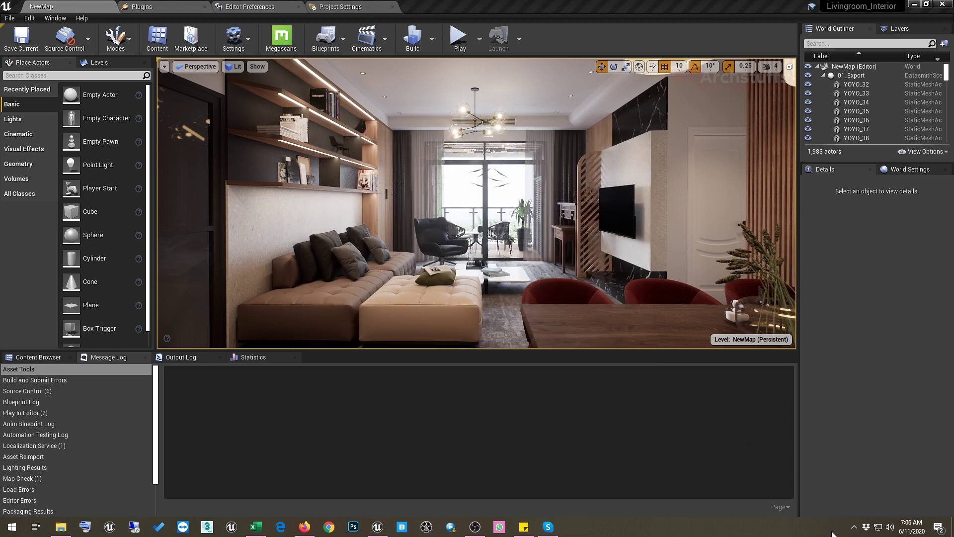
{"action": "left_click", "coordinate": [853, 528]}
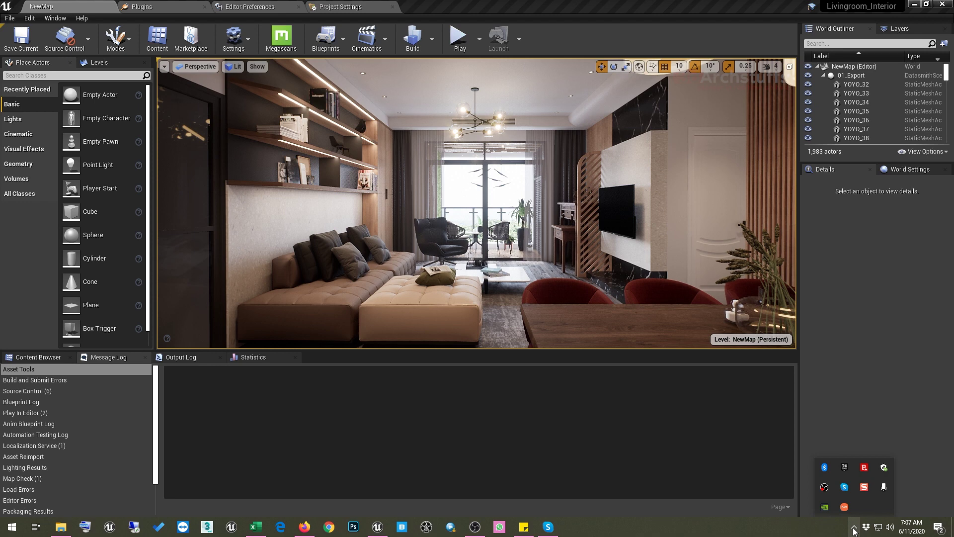
{"action": "right_click", "coordinate": [824, 507]}
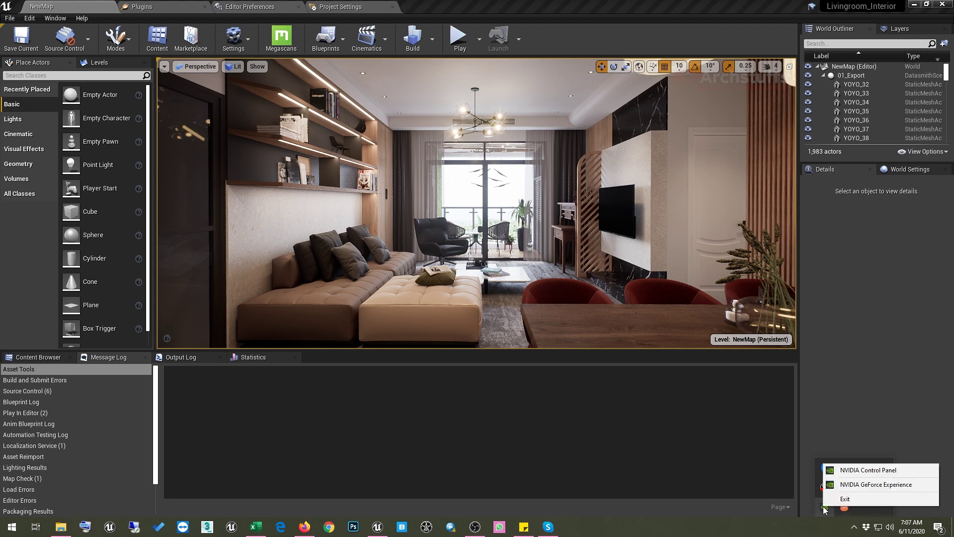
{"action": "left_click", "coordinate": [876, 484]}
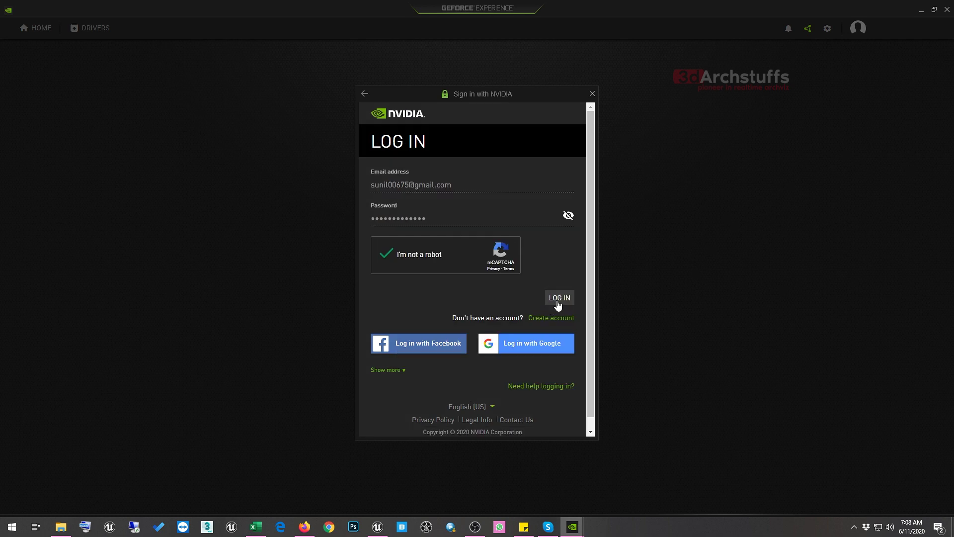
{"action": "left_click", "coordinate": [557, 301]}
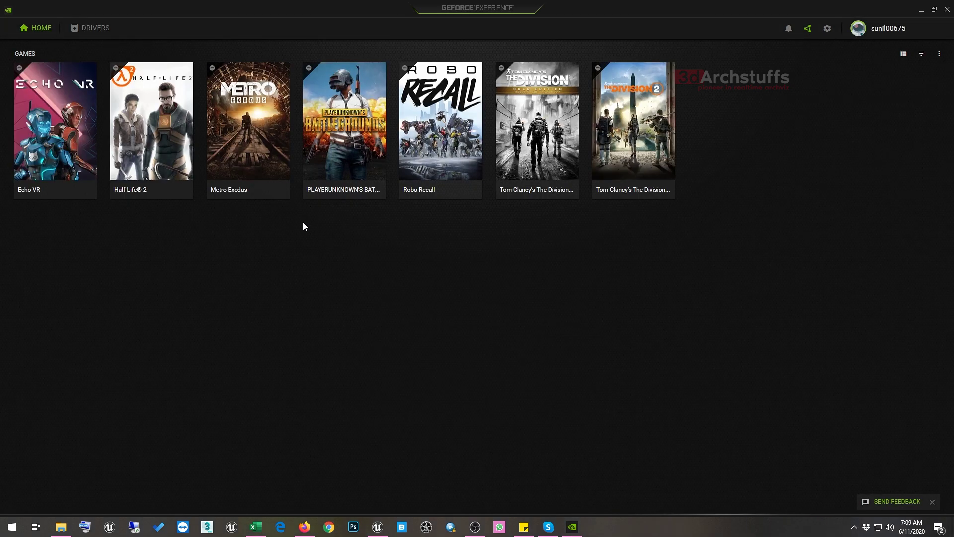
Check for graphics driver updates in GeForce Experience and close it to return to the Unreal editor
{"action": "left_click", "coordinate": [96, 30]}
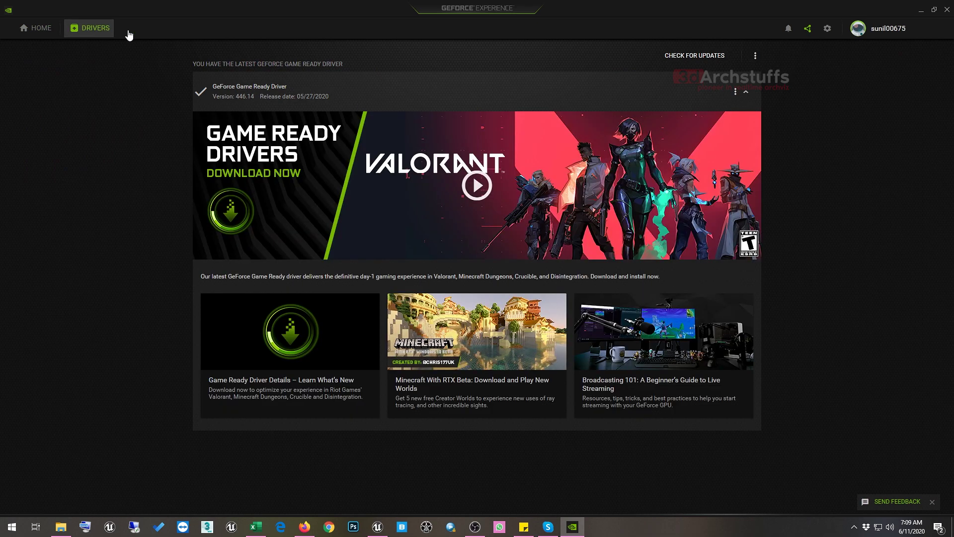
{"action": "left_click", "coordinate": [706, 57]}
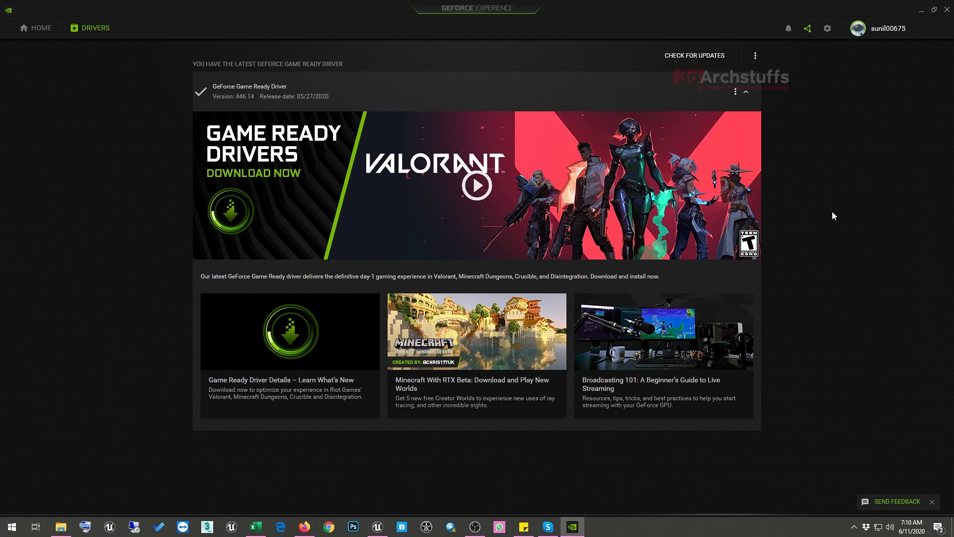
{"action": "left_click", "coordinate": [947, 9]}
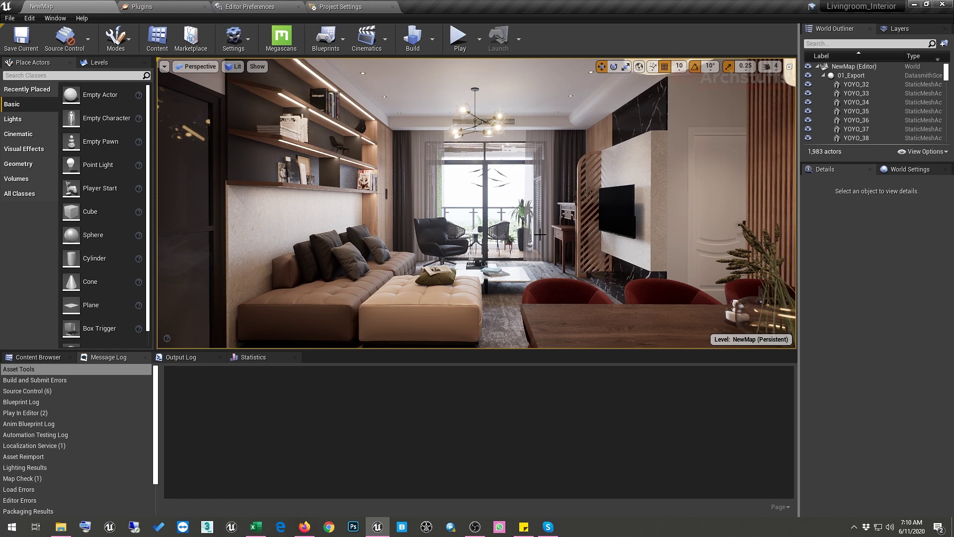
Show the editor's light, camera and reflection capture icons in the viewport and look across the living and dining area
{"action": "right_click_drag", "start_coordinate": [541, 234], "coordinate": [686, 235]}
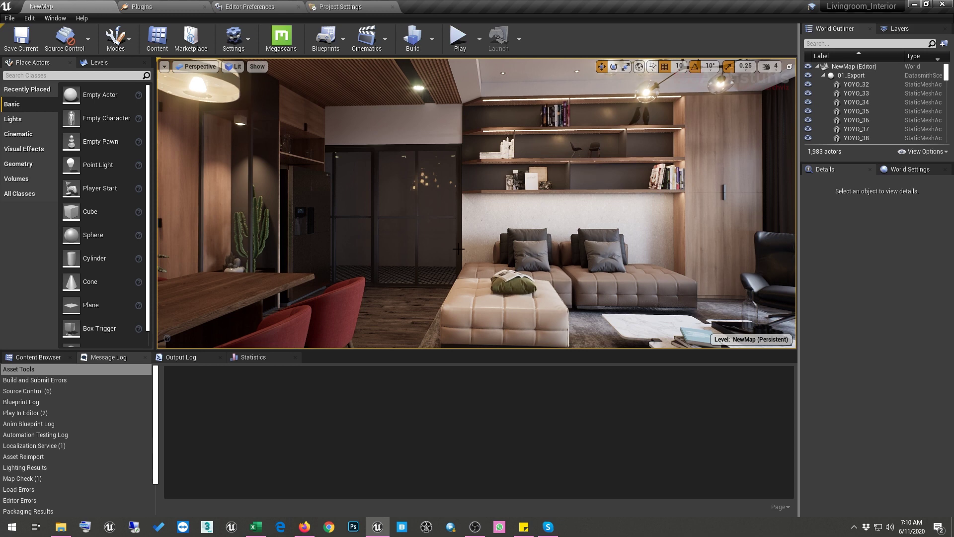
{"action": "scroll", "coordinate": [458, 248], "scroll_direction": "up", "scroll_amount": 2}
{"action": "key", "text": "g"}
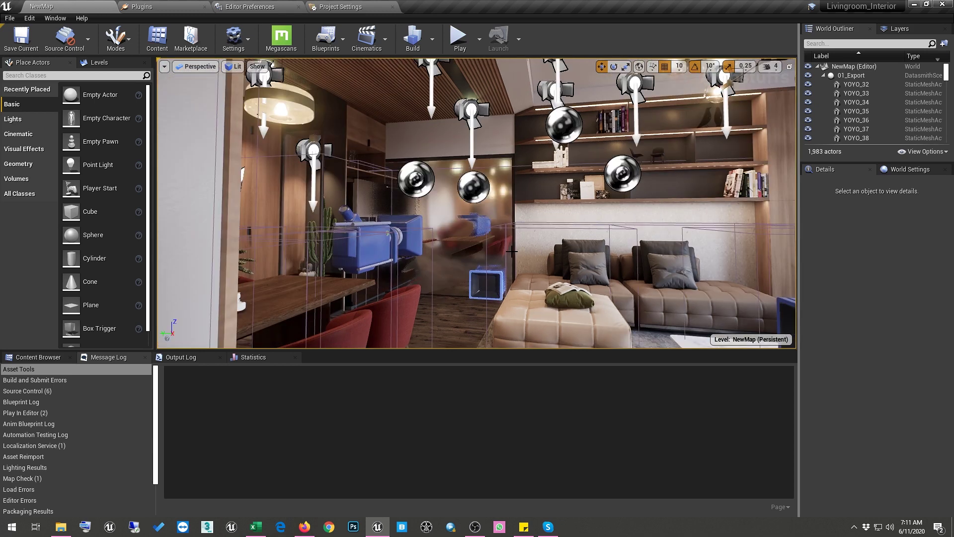
{"action": "key", "text": "g"}
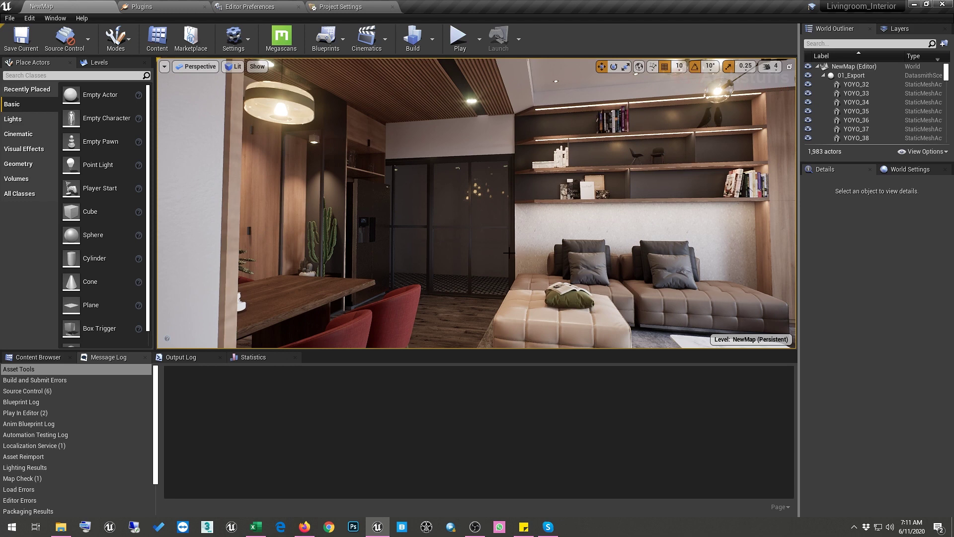
{"action": "key", "text": "g"}
{"action": "right_click_drag", "start_coordinate": [508, 253], "coordinate": [553, 274]}
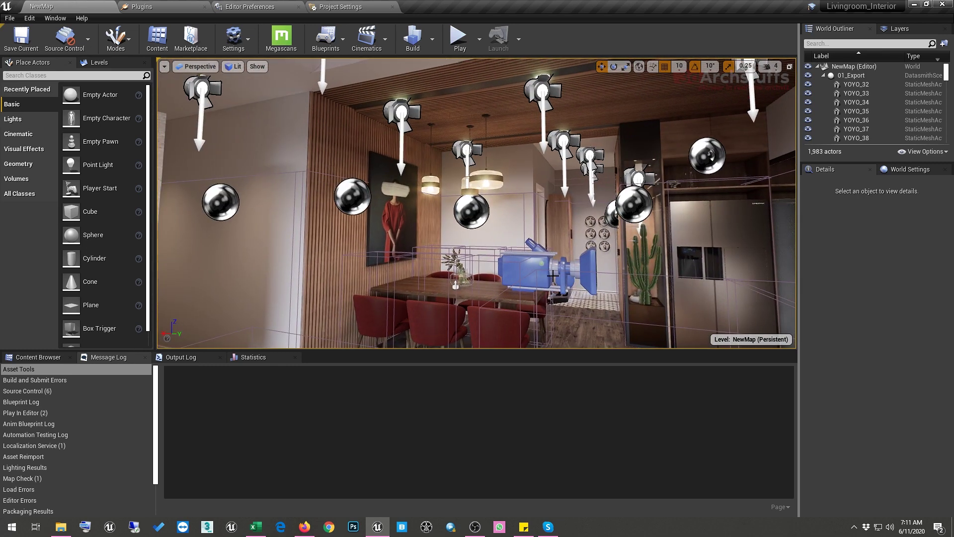
{"action": "right_click_drag", "start_coordinate": [519, 239], "coordinate": [521, 238]}
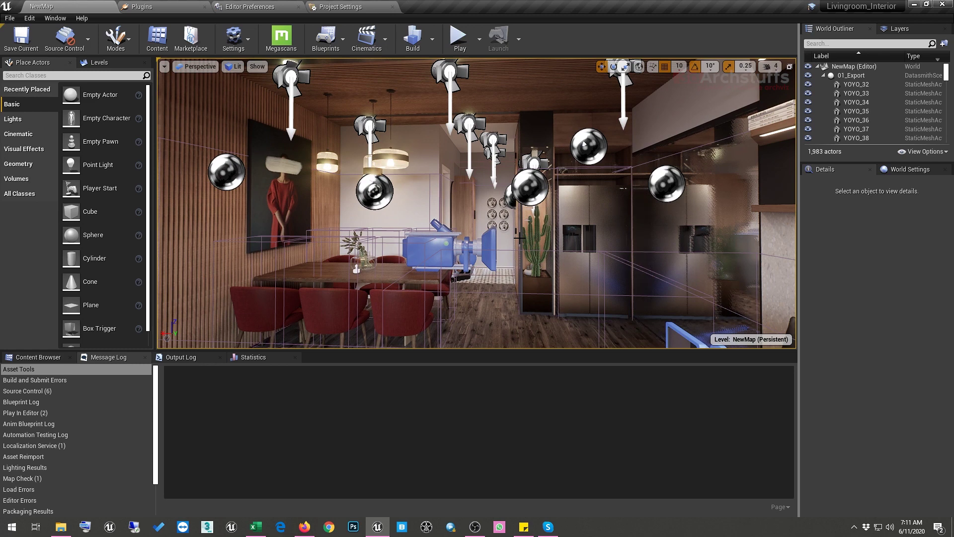
Select the sphere reflection capture above the dining table and extend the selection to all SphereReflectionCapture actors
{"action": "left_click", "coordinate": [383, 198]}
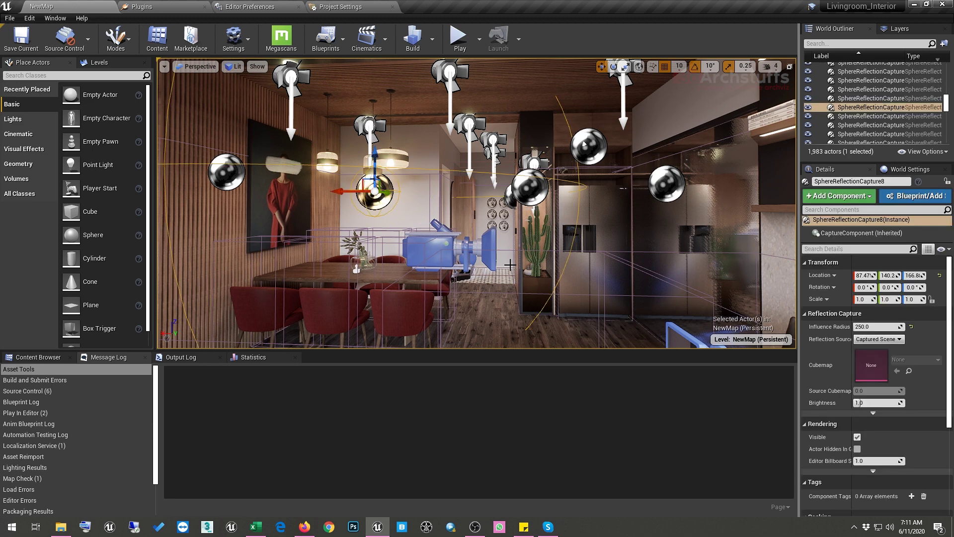
{"action": "right_click_drag", "start_coordinate": [502, 252], "coordinate": [463, 248]}
{"action": "key", "text": "d"}
{"action": "key", "text": "w"}
{"action": "scroll", "coordinate": [515, 249], "scroll_direction": "down", "scroll_amount": 5}
{"action": "right_click_drag", "start_coordinate": [268, 113], "coordinate": [398, 113]}
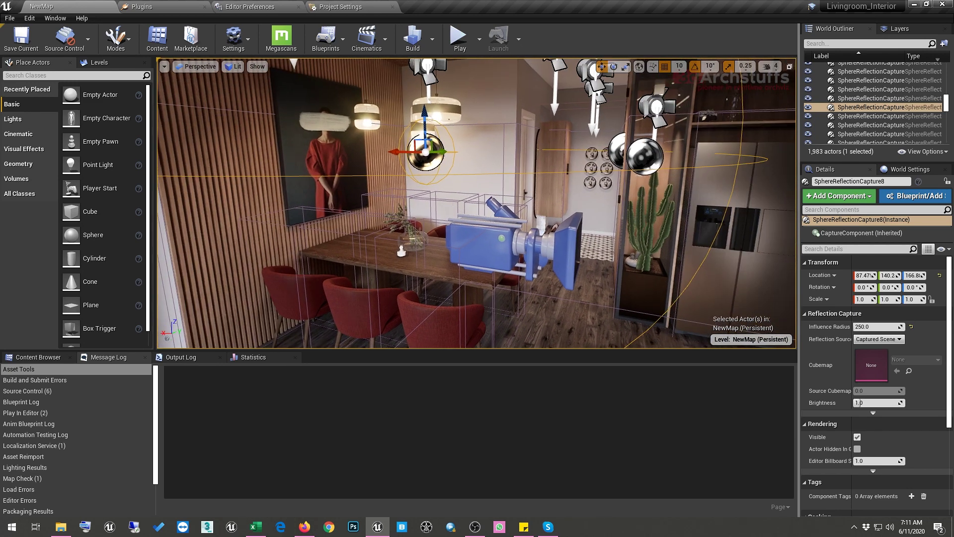
{"action": "right_click_drag", "start_coordinate": [457, 219], "coordinate": [473, 209]}
{"action": "right_click", "coordinate": [422, 164]}
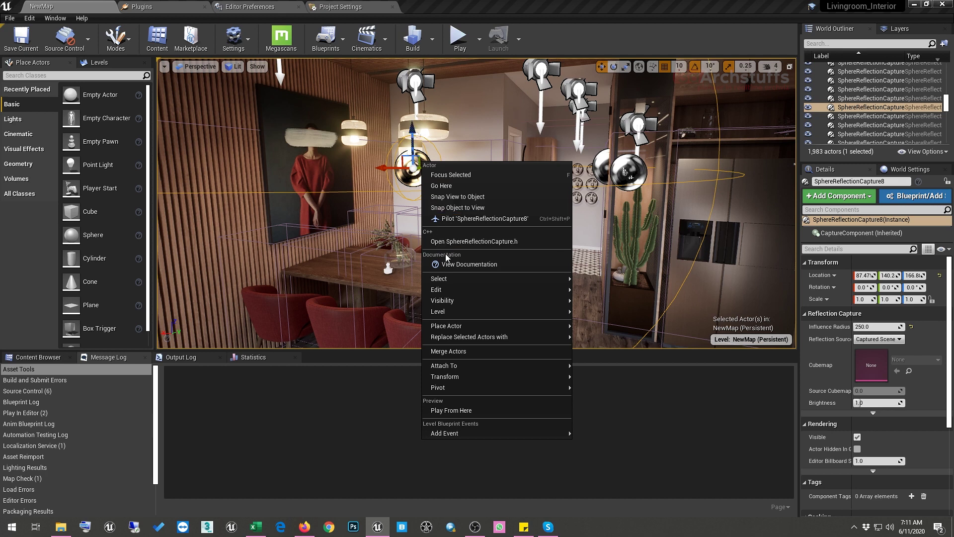
{"action": "mouse_move", "coordinate": [441, 280]}
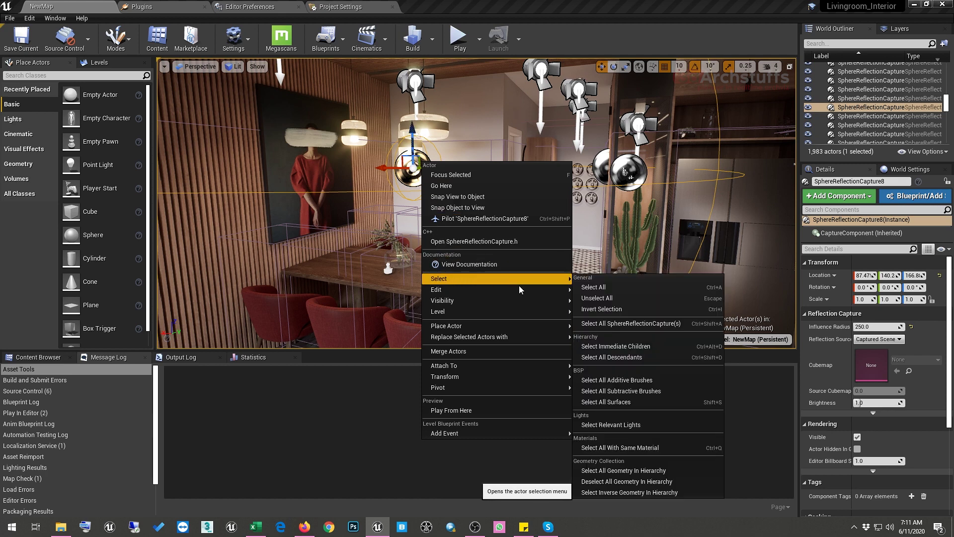
{"action": "left_click", "coordinate": [643, 323]}
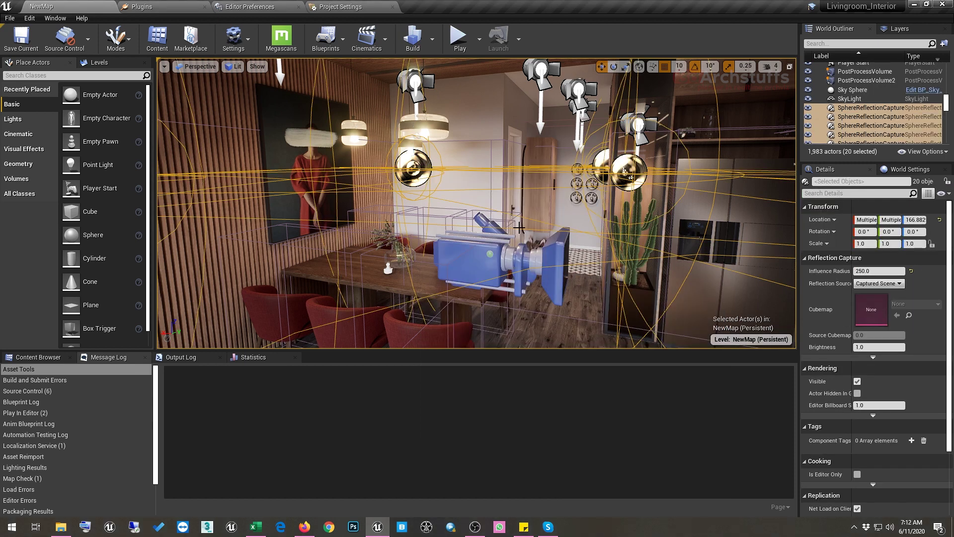
Turn off Visible for all selected reflection captures and inspect the dining area with the editor icons hidden
{"action": "scroll", "coordinate": [508, 214], "scroll_direction": "up", "scroll_amount": 5}
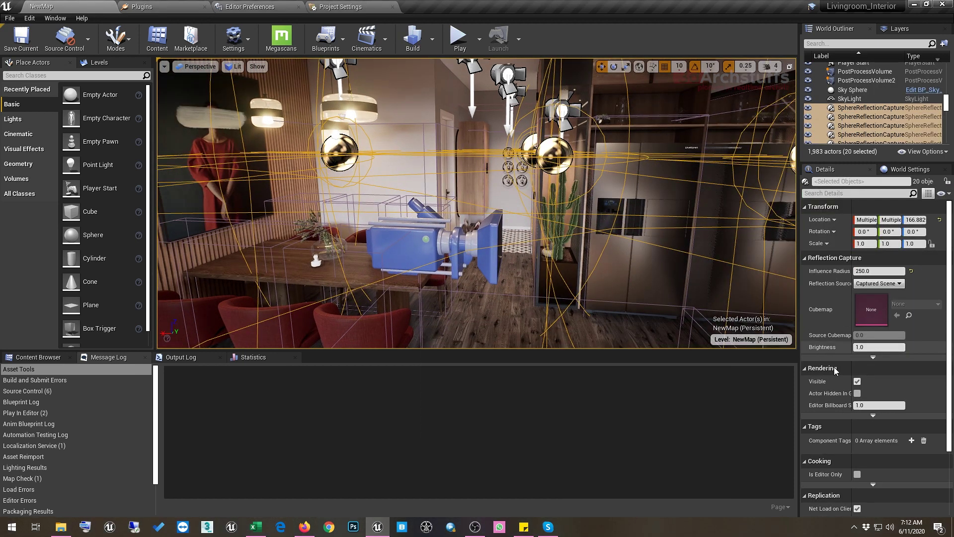
{"action": "right_click_drag", "start_coordinate": [531, 293], "coordinate": [544, 294]}
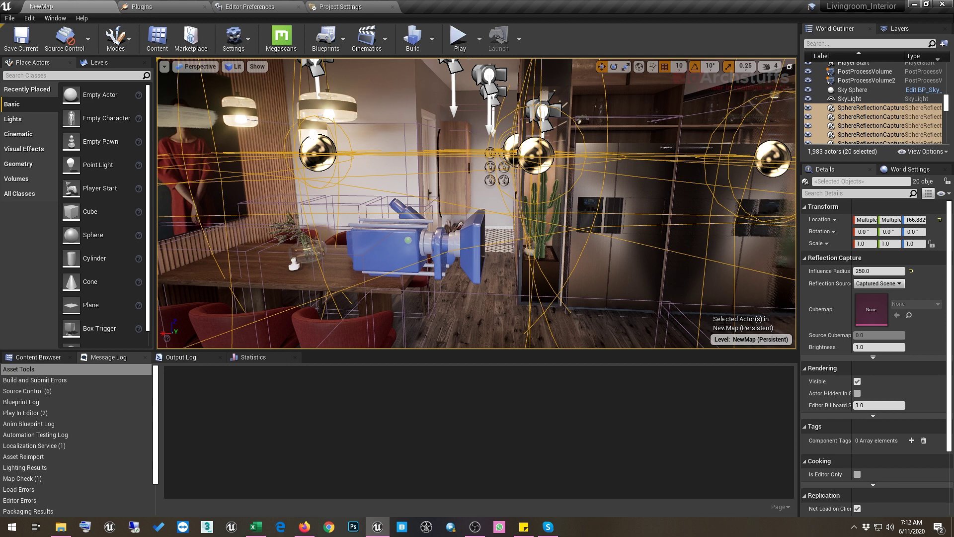
{"action": "left_click", "coordinate": [857, 382]}
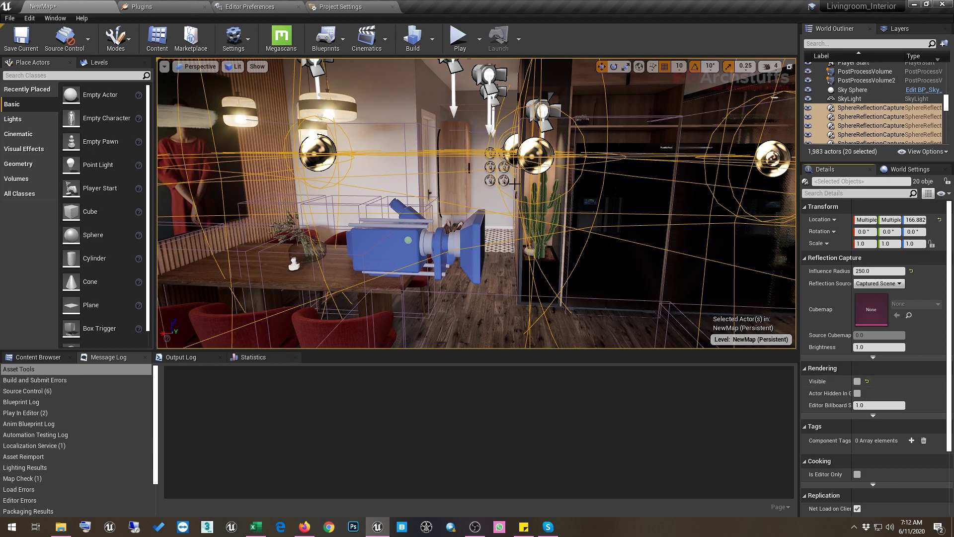
{"action": "key", "text": "f"}
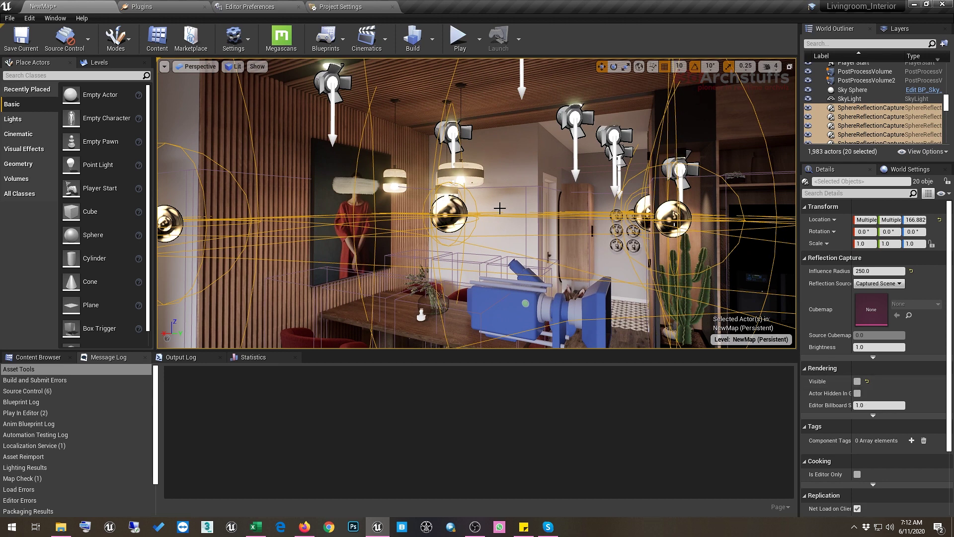
{"action": "left_click_drag", "start_coordinate": [485, 199], "coordinate": [462, 198]}
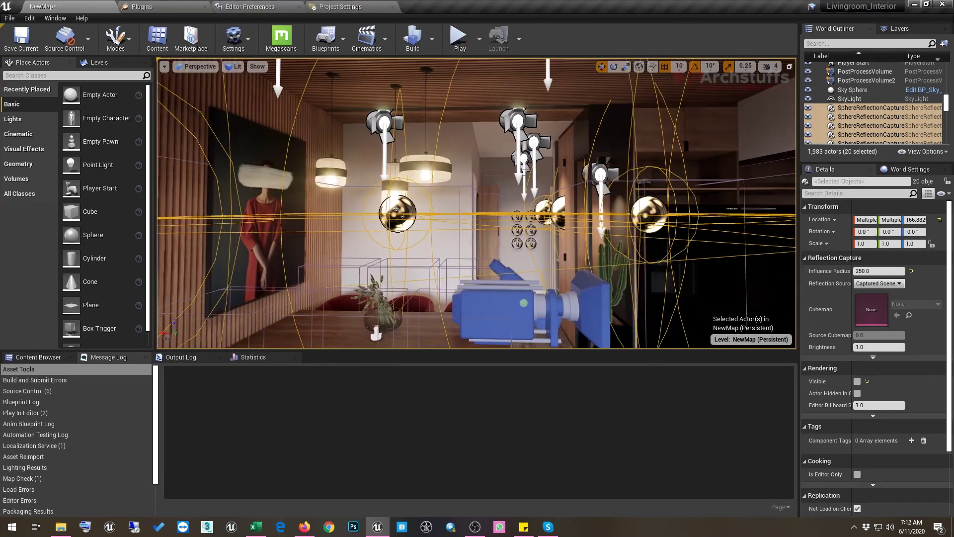
{"action": "key", "text": "g"}
{"action": "left_click_drag", "start_coordinate": [396, 210], "coordinate": [532, 212]}
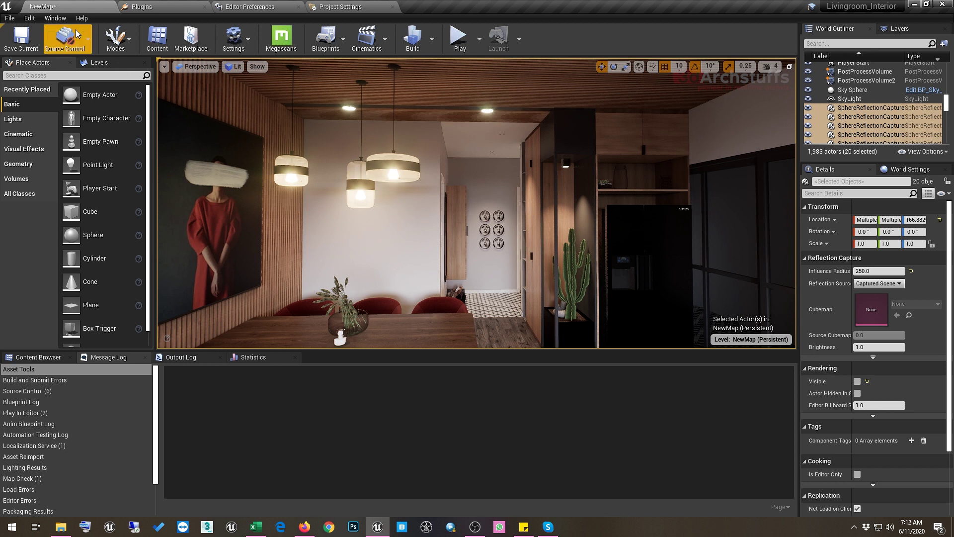
In the project's Engine Rendering settings, disable Apply Pre-exposure before writing to the scene color
{"action": "left_click", "coordinate": [30, 19]}
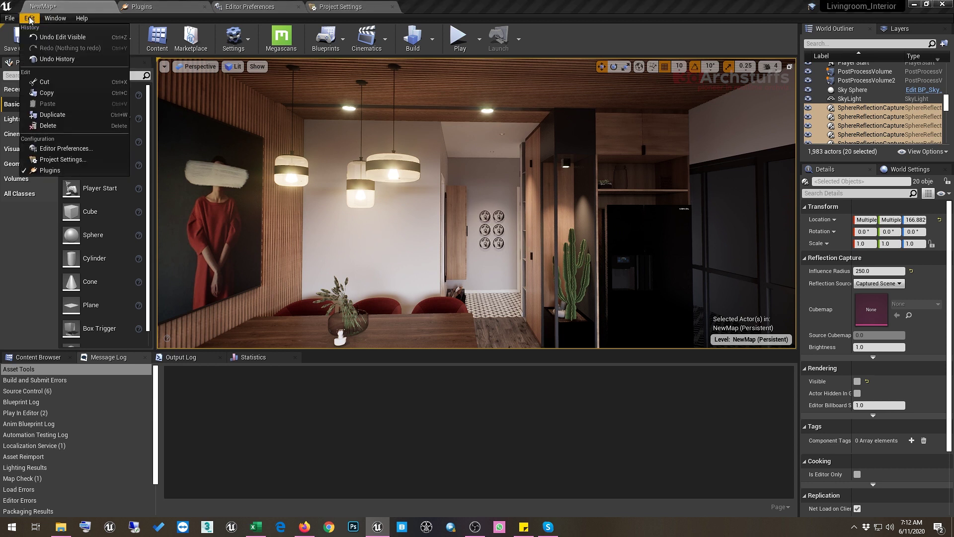
{"action": "left_click", "coordinate": [58, 159]}
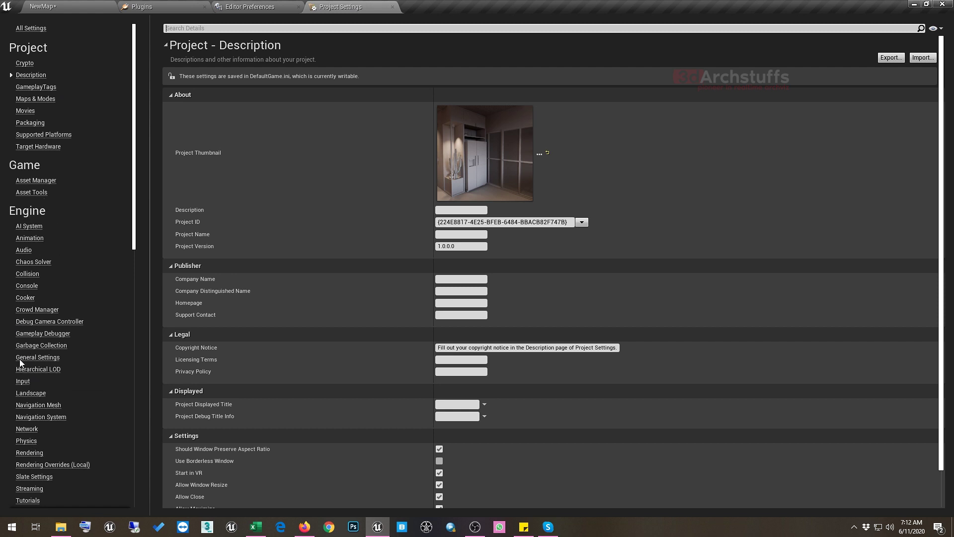
{"action": "left_click", "coordinate": [31, 453]}
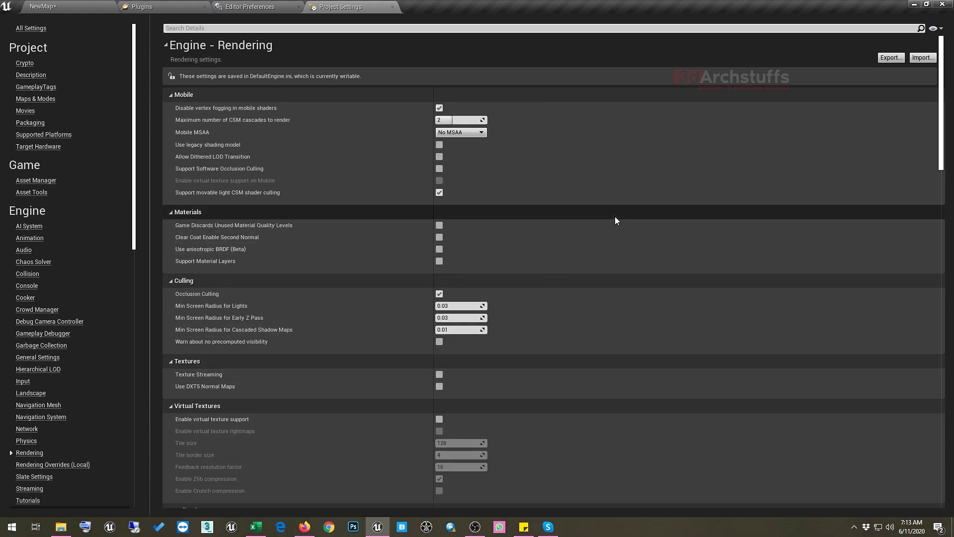
{"action": "scroll", "coordinate": [615, 216], "scroll_direction": "down", "scroll_amount": 4}
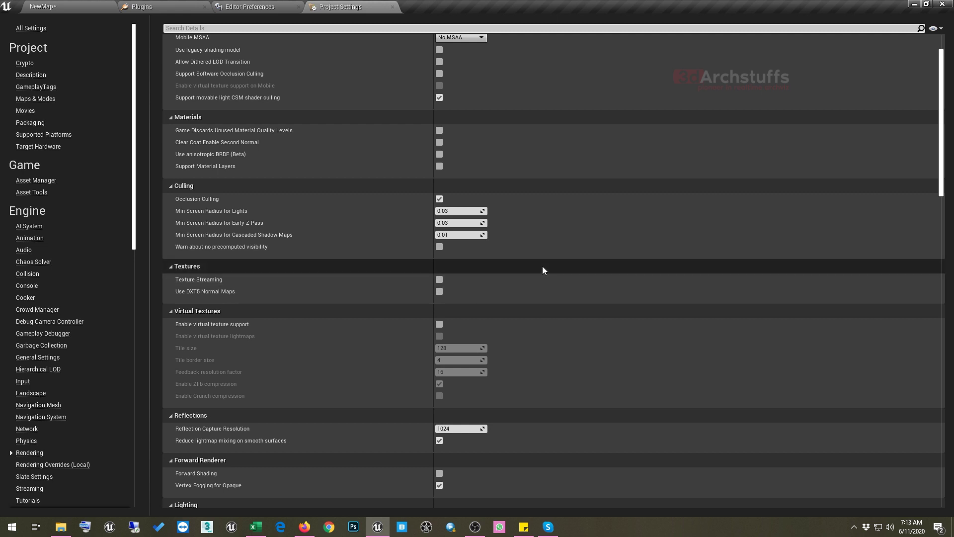
{"action": "scroll", "coordinate": [541, 267], "scroll_direction": "down", "scroll_amount": 2}
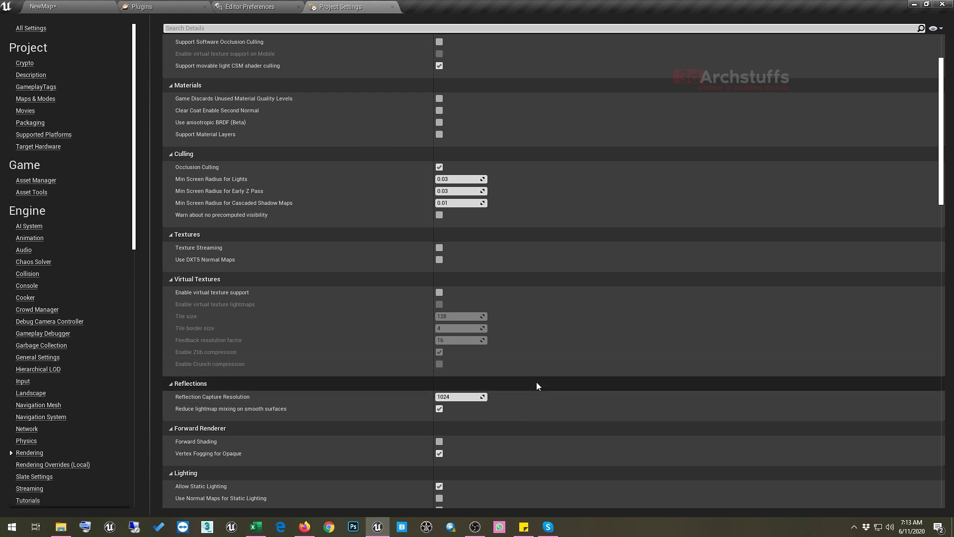
{"action": "scroll", "coordinate": [537, 383], "scroll_direction": "down", "scroll_amount": 2}
{"action": "scroll", "coordinate": [596, 338], "scroll_direction": "down", "scroll_amount": 2}
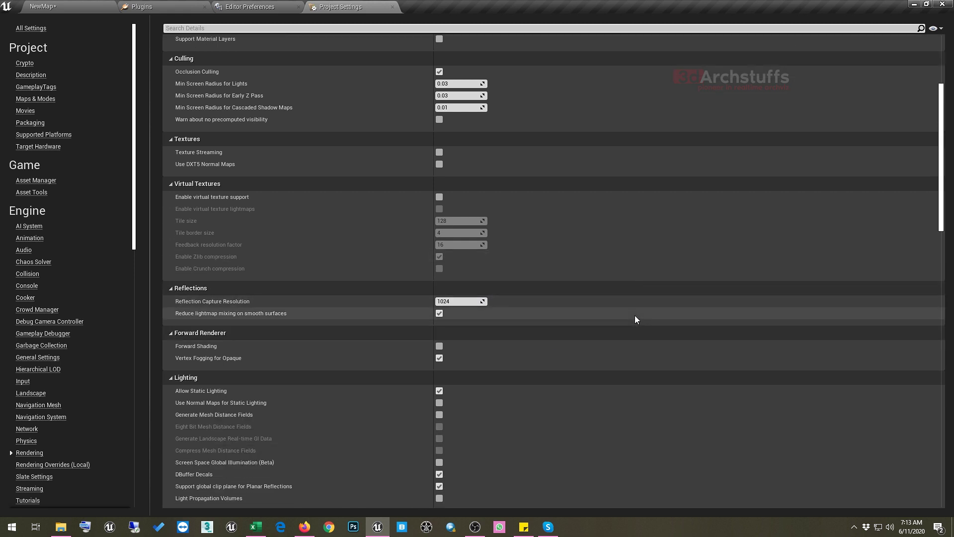
{"action": "scroll", "coordinate": [634, 317], "scroll_direction": "down", "scroll_amount": 4}
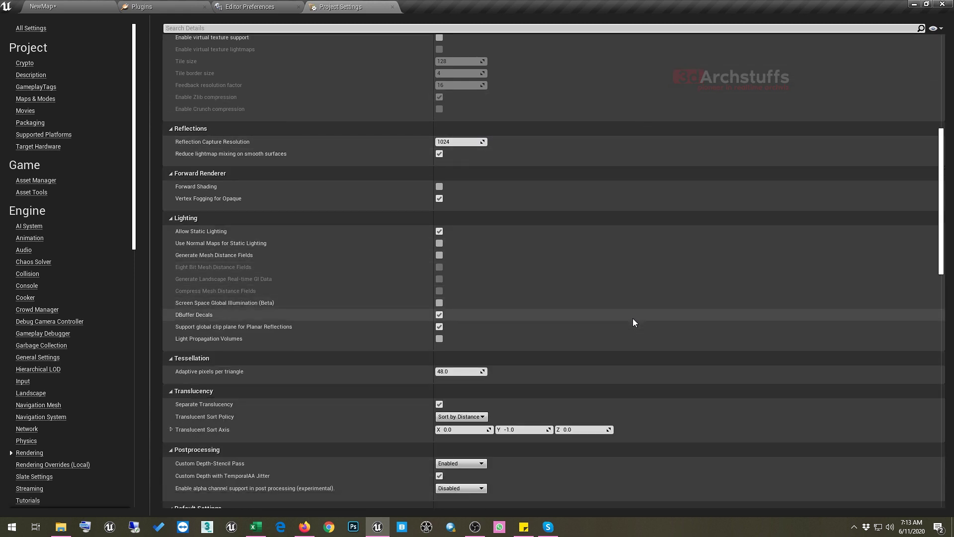
{"action": "scroll", "coordinate": [633, 319], "scroll_direction": "down", "scroll_amount": 6}
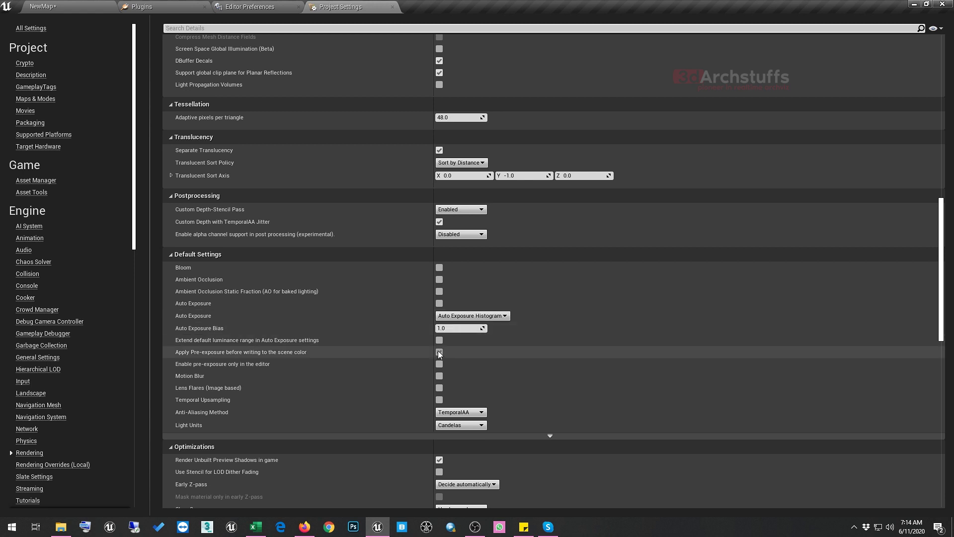
{"action": "left_click", "coordinate": [438, 352]}
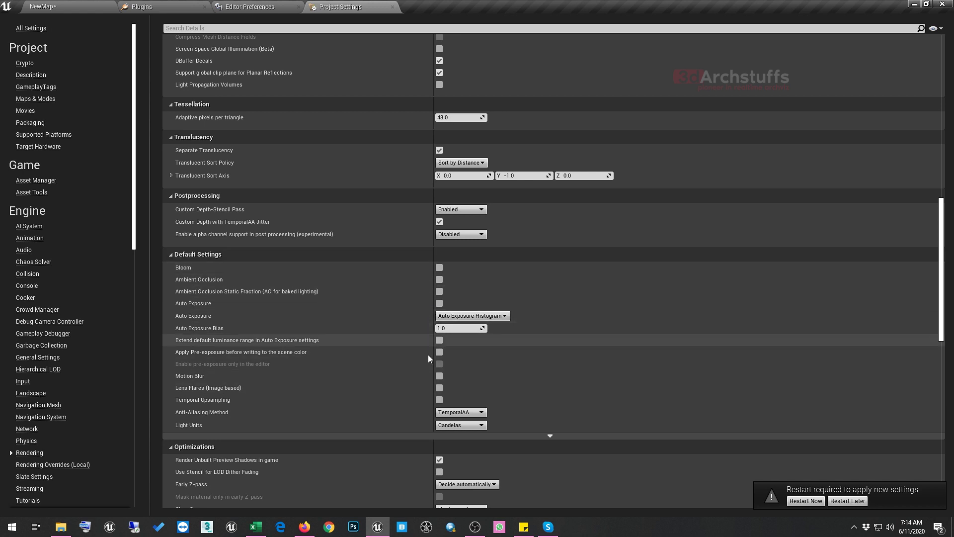
Set the GBuffer Format under the rendering Optimizations to High Precision Normals
{"action": "scroll", "coordinate": [546, 363], "scroll_direction": "down", "scroll_amount": 3}
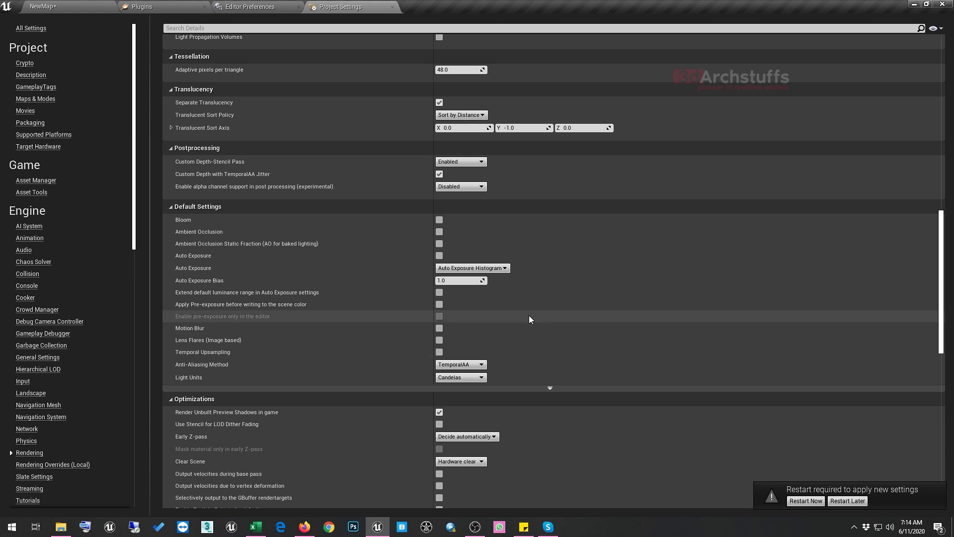
{"action": "scroll", "coordinate": [612, 308], "scroll_direction": "down", "scroll_amount": 5}
{"action": "scroll", "coordinate": [612, 304], "scroll_direction": "down", "scroll_amount": 6}
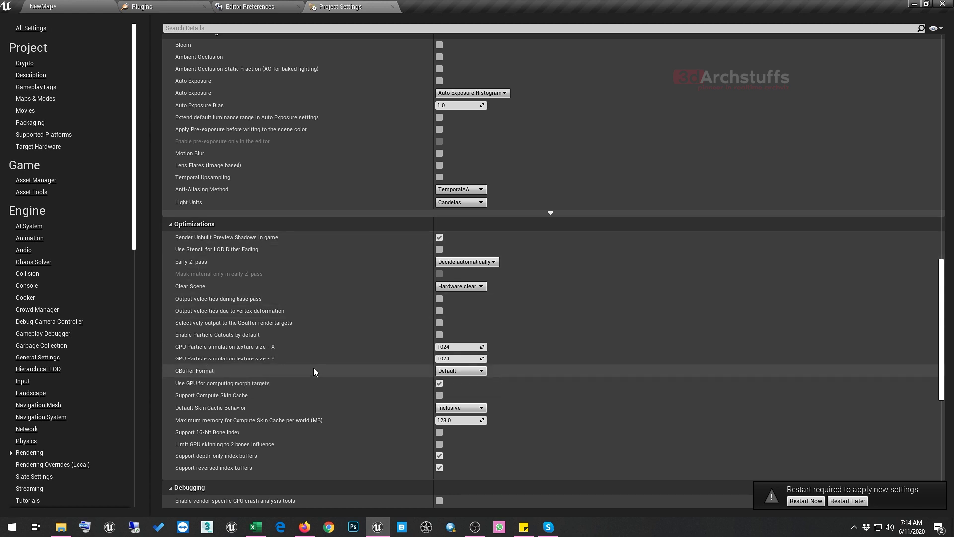
{"action": "left_click", "coordinate": [461, 372]}
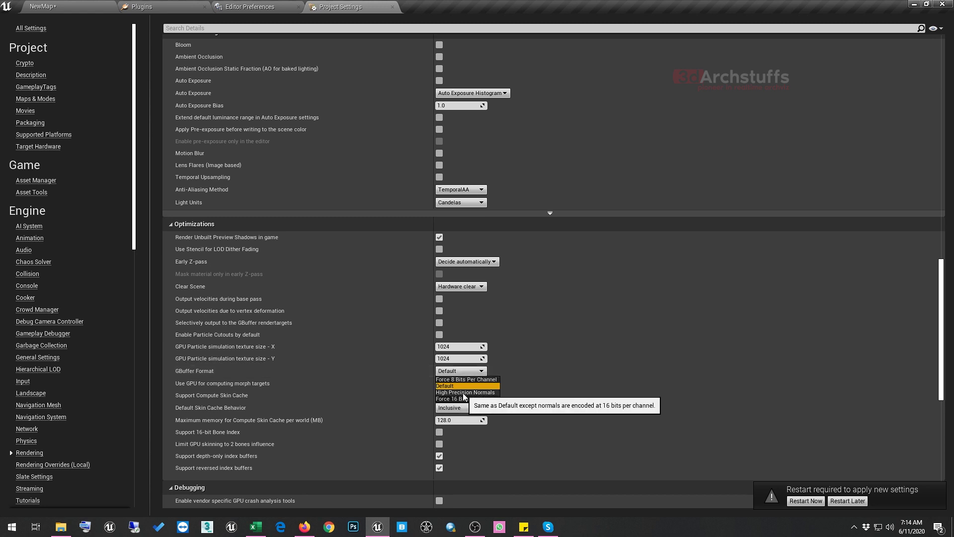
{"action": "left_click", "coordinate": [464, 392]}
Enable Ray Tracing in the rendering settings and agree to automatically enable the skin cache
{"action": "scroll", "coordinate": [587, 370], "scroll_direction": "down", "scroll_amount": 5}
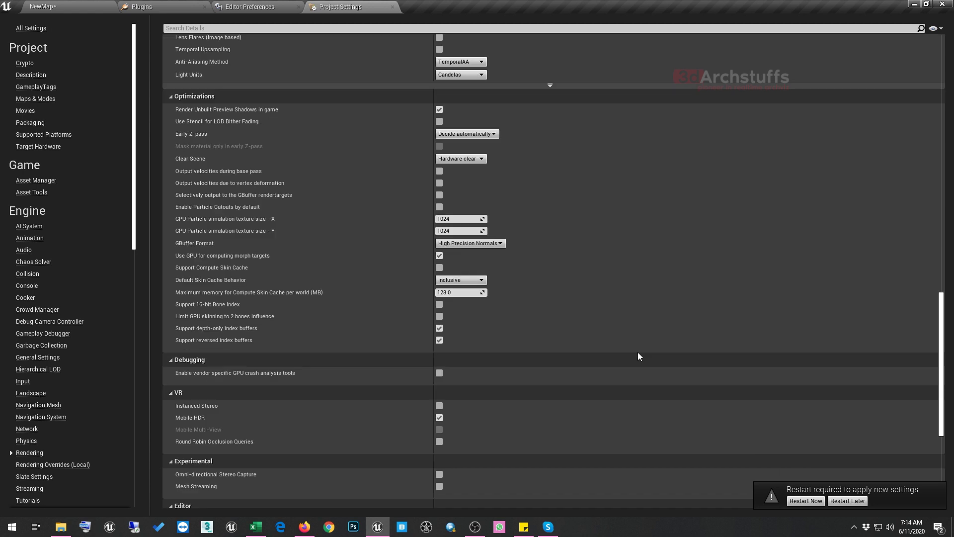
{"action": "scroll", "coordinate": [638, 356], "scroll_direction": "down", "scroll_amount": 4}
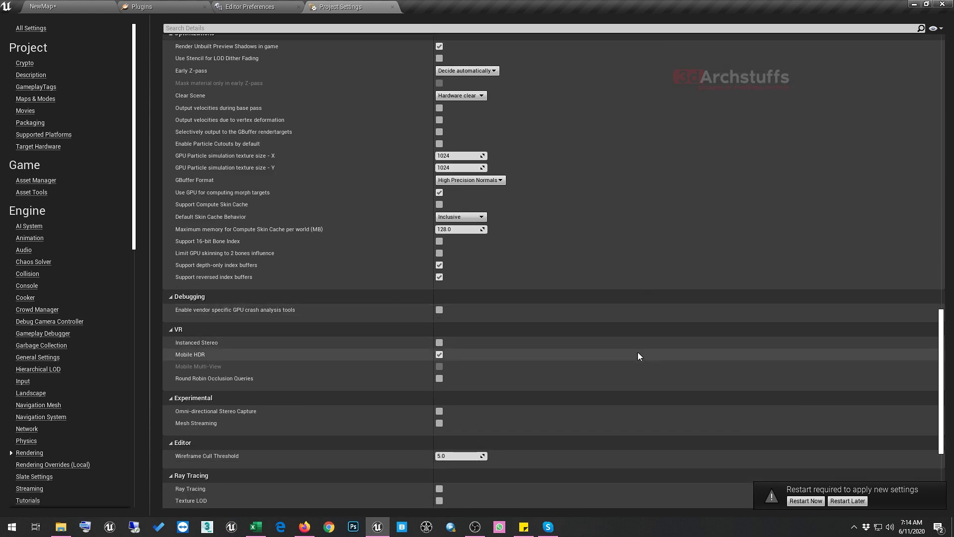
{"action": "scroll", "coordinate": [639, 356], "scroll_direction": "down", "scroll_amount": 2}
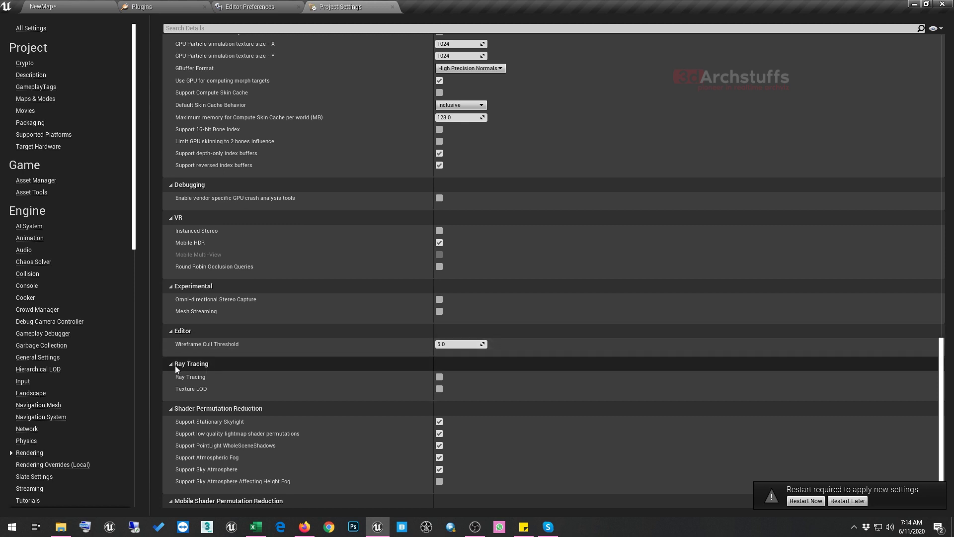
{"action": "scroll", "coordinate": [539, 353], "scroll_direction": "down", "scroll_amount": 3}
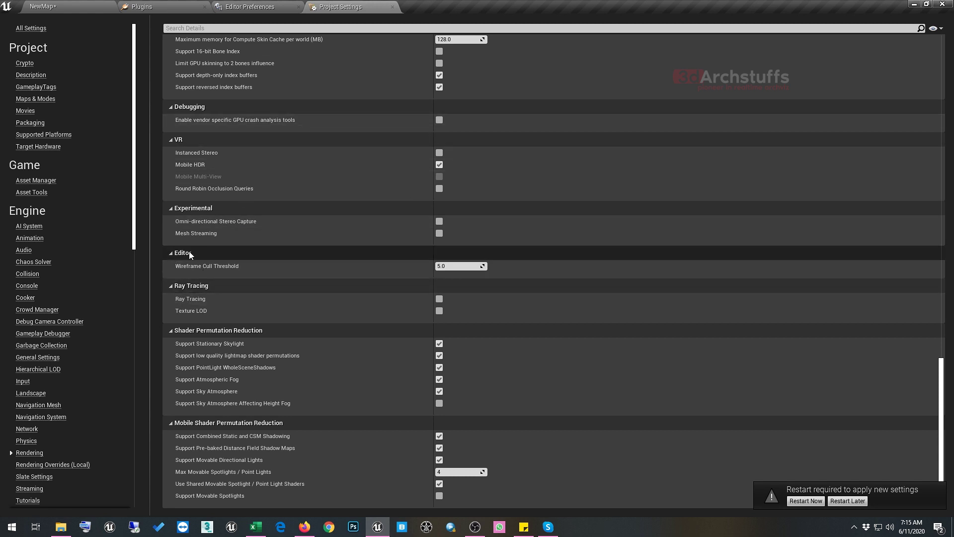
{"action": "left_click", "coordinate": [439, 299]}
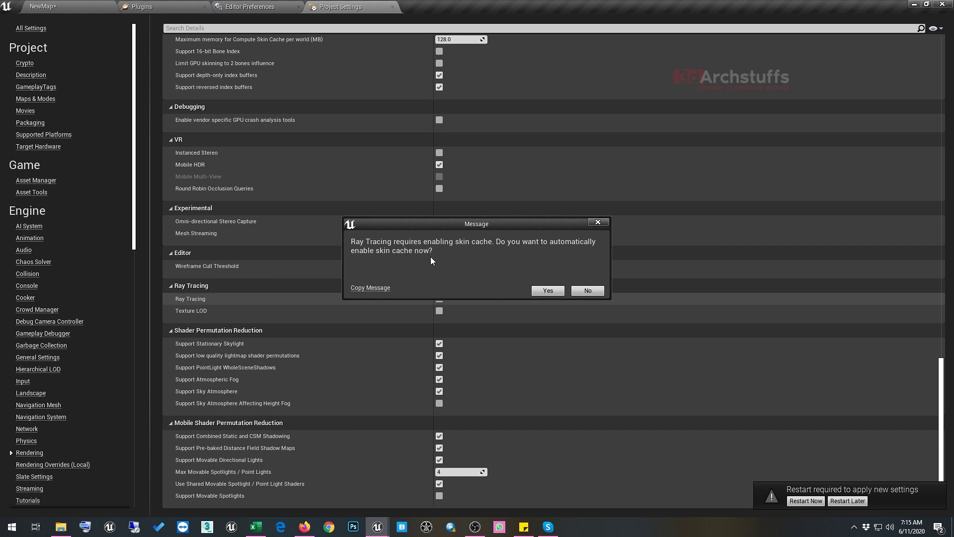
{"action": "left_click", "coordinate": [548, 292]}
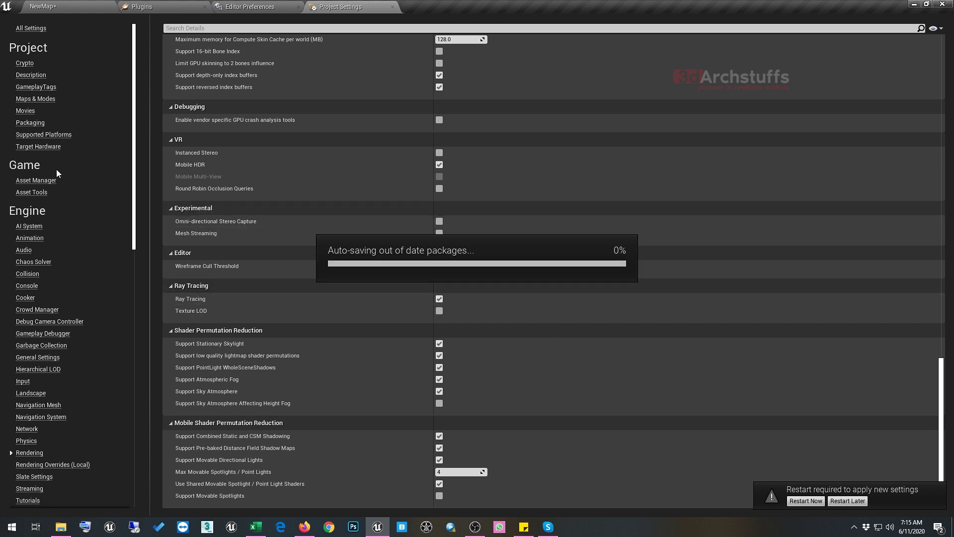
Set the Default RHI to DirectX 12 in the project's Windows platform settings
{"action": "scroll", "coordinate": [38, 282], "scroll_direction": "down", "scroll_amount": 10}
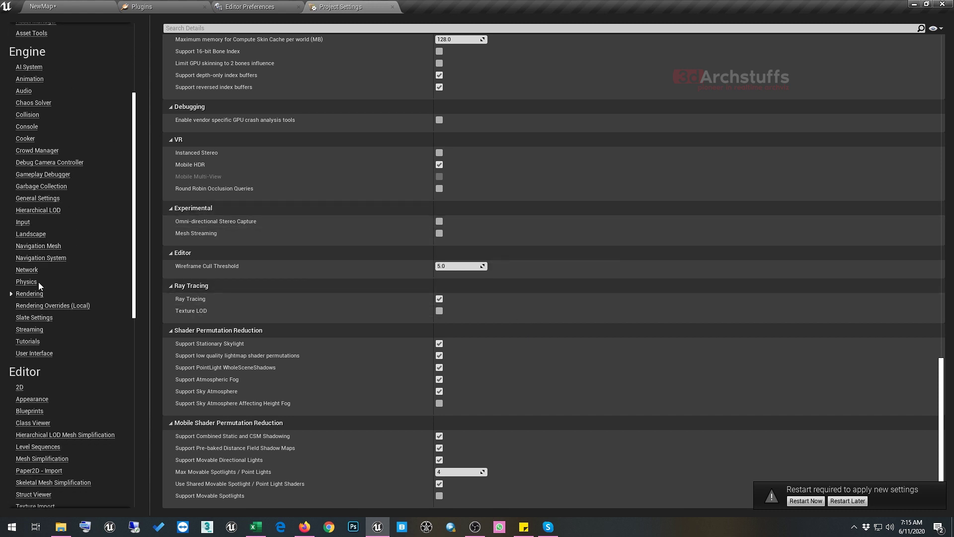
{"action": "scroll", "coordinate": [41, 306], "scroll_direction": "down", "scroll_amount": 8}
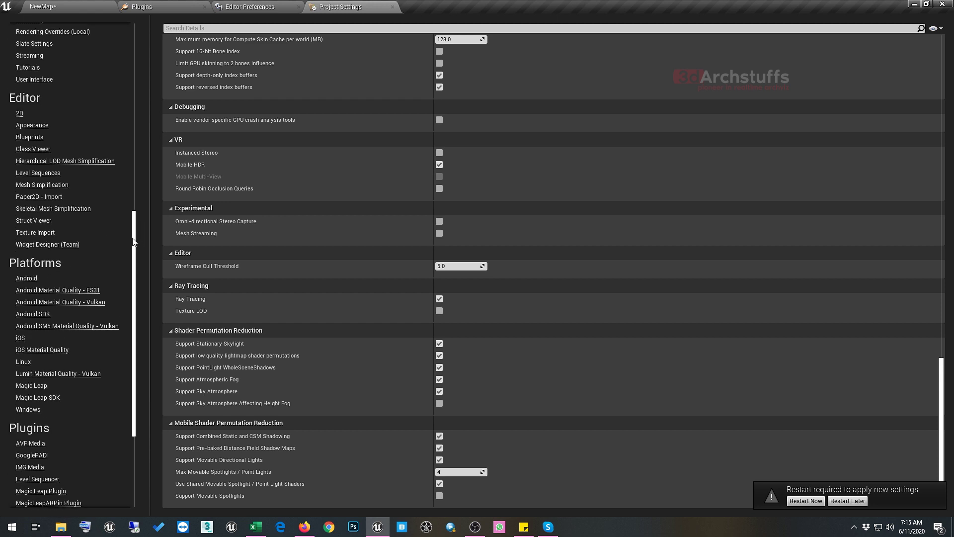
{"action": "scroll", "coordinate": [137, 266], "scroll_direction": "down", "scroll_amount": 5}
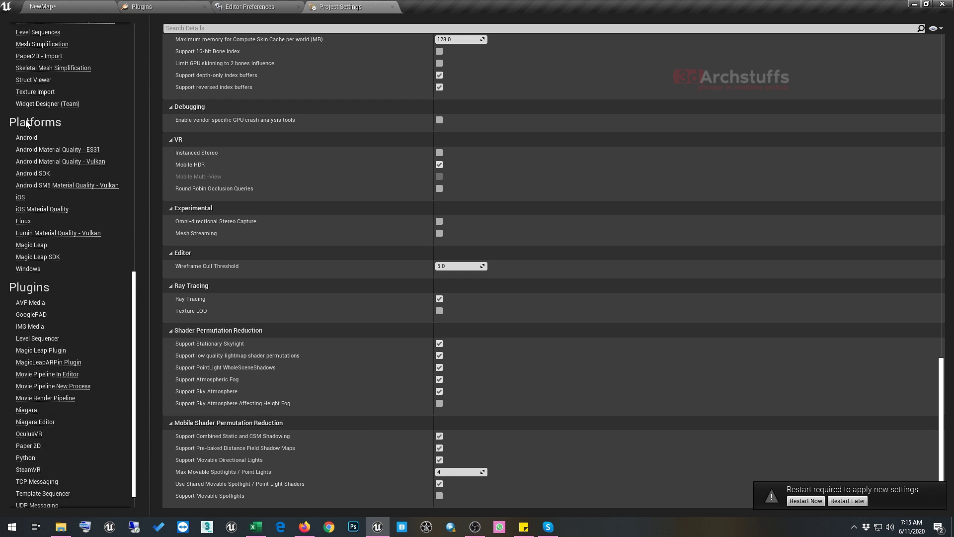
{"action": "left_click", "coordinate": [28, 269]}
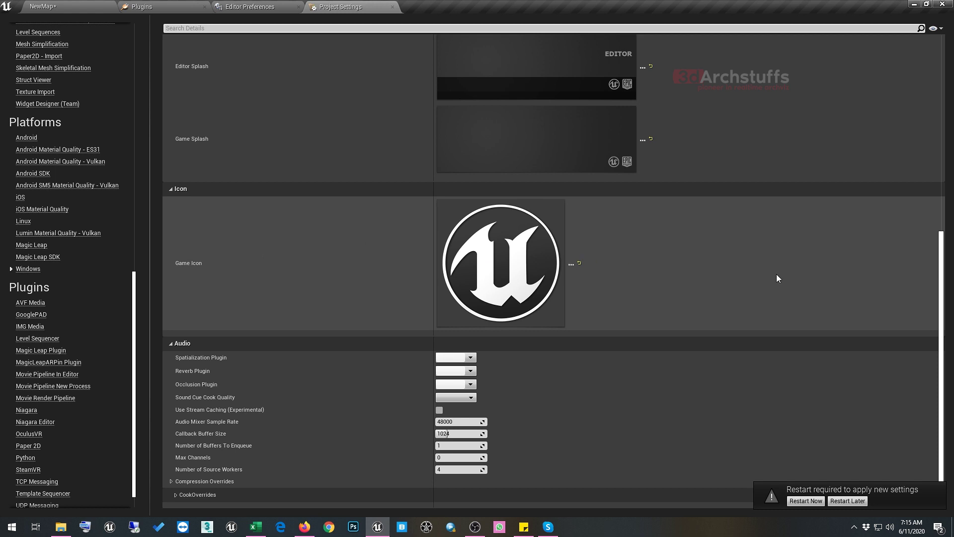
{"action": "scroll", "coordinate": [933, 282], "scroll_direction": "up", "scroll_amount": 5}
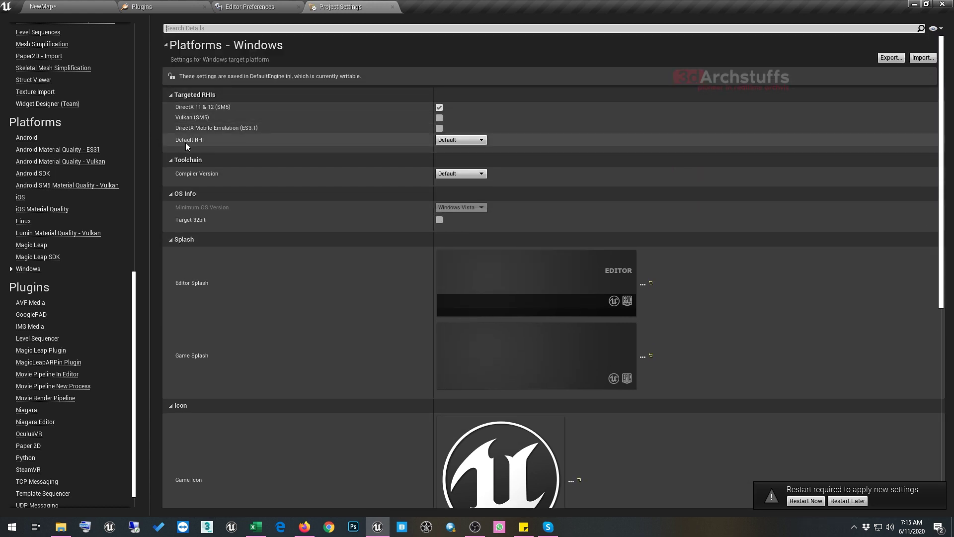
{"action": "mouse_move", "coordinate": [187, 142]}
{"action": "left_click", "coordinate": [452, 140]}
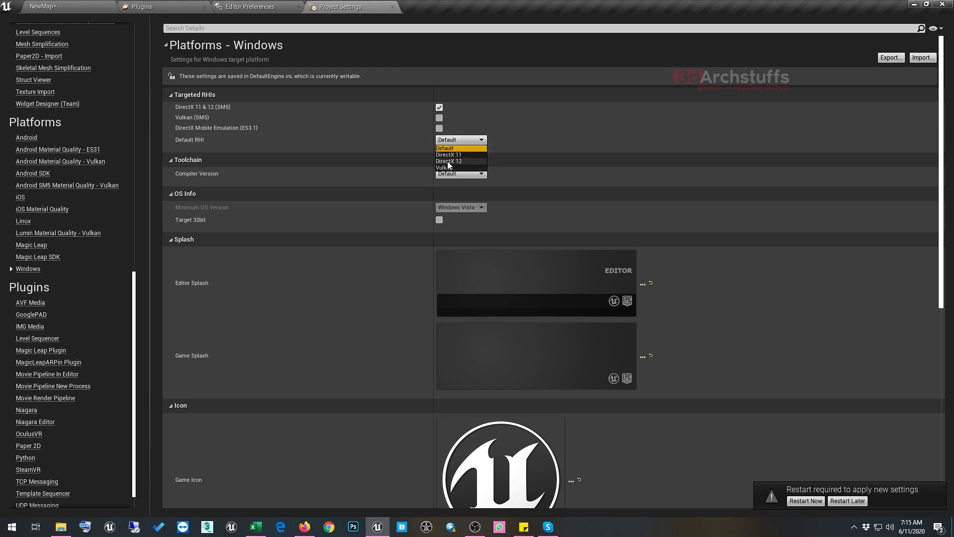
{"action": "left_click", "coordinate": [449, 162]}
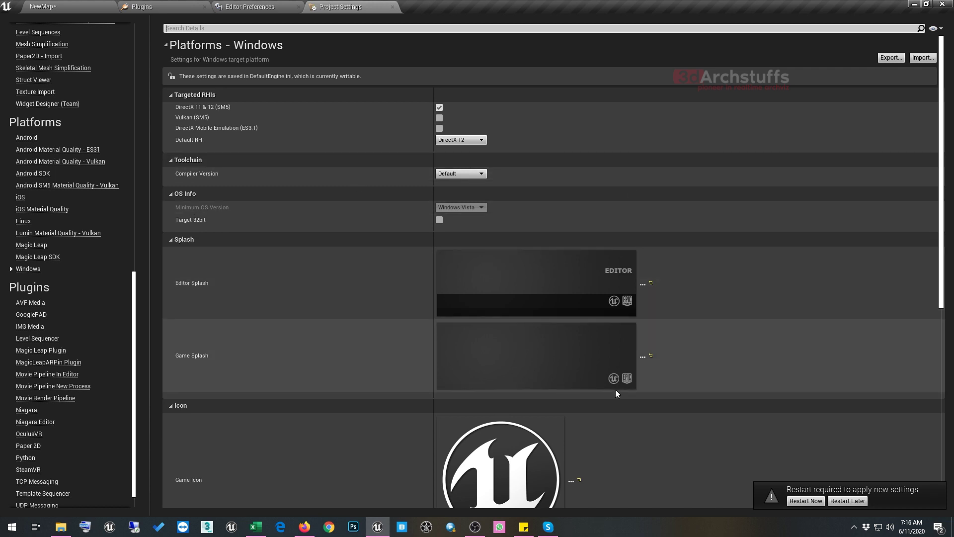
Save the level with its built data and restart the editor to apply the new project settings
{"action": "mouse_move", "coordinate": [578, 386]}
{"action": "left_click", "coordinate": [88, 8]}
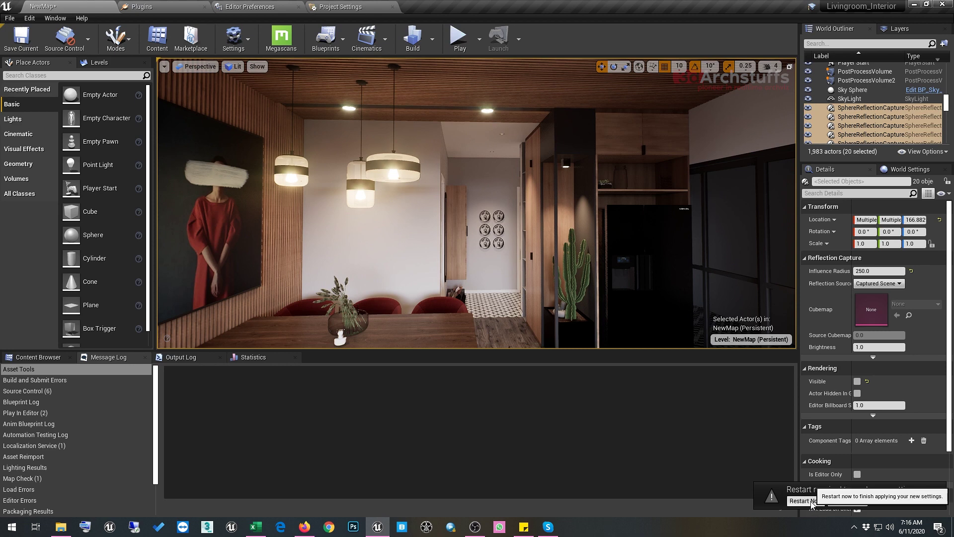
{"action": "left_click", "coordinate": [341, 7]}
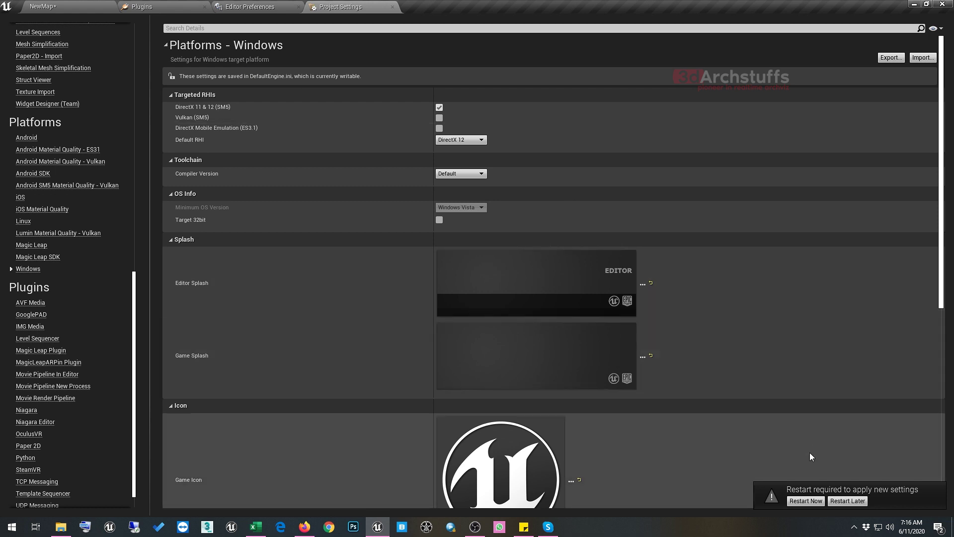
{"action": "left_click", "coordinate": [83, 9]}
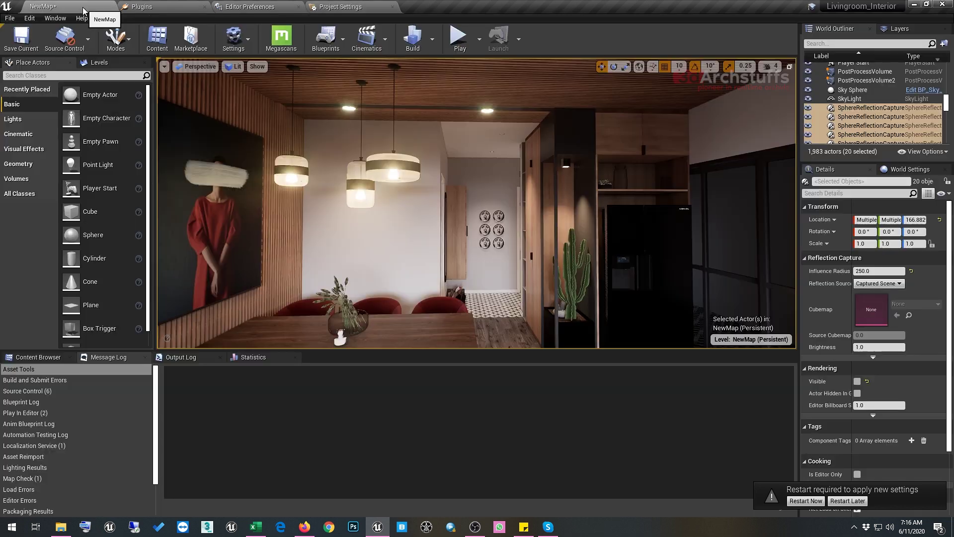
{"action": "left_click", "coordinate": [10, 18]}
{"action": "left_click", "coordinate": [31, 103]}
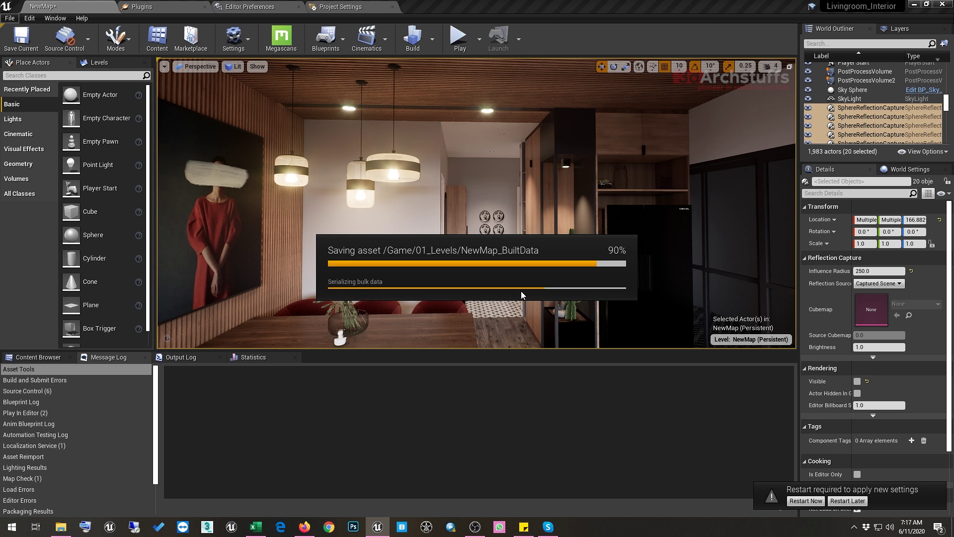
{"action": "left_click", "coordinate": [799, 501]}
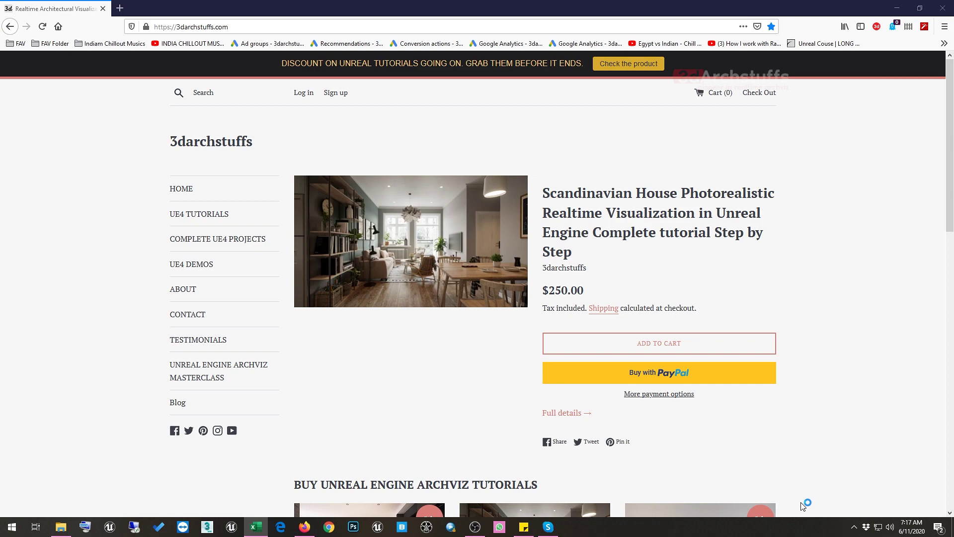
Hide the editor icons in the reopened level's viewport and inspect the dining area and the sofa wall
{"action": "scroll", "coordinate": [803, 506], "scroll_direction": "down", "scroll_amount": 6}
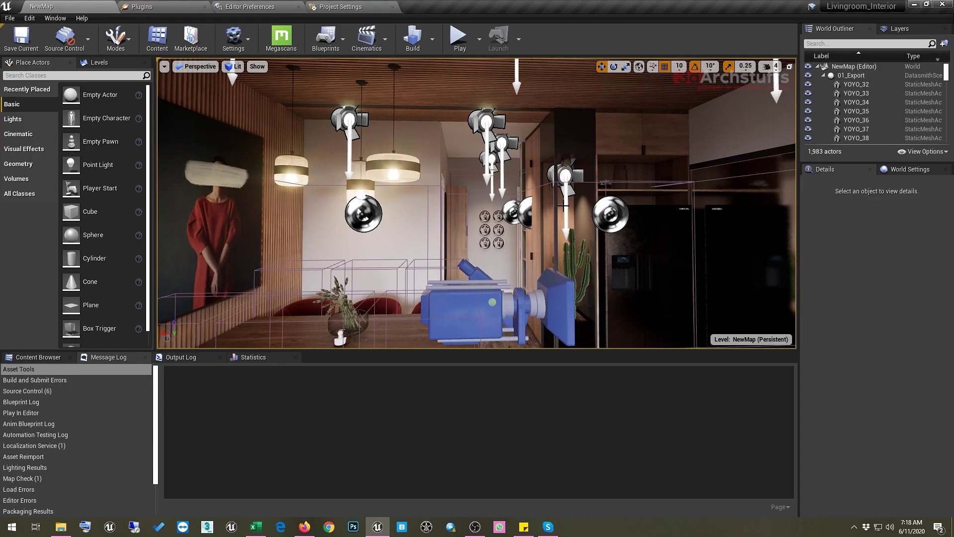
{"action": "right_click_drag", "start_coordinate": [550, 210], "coordinate": [529, 217]}
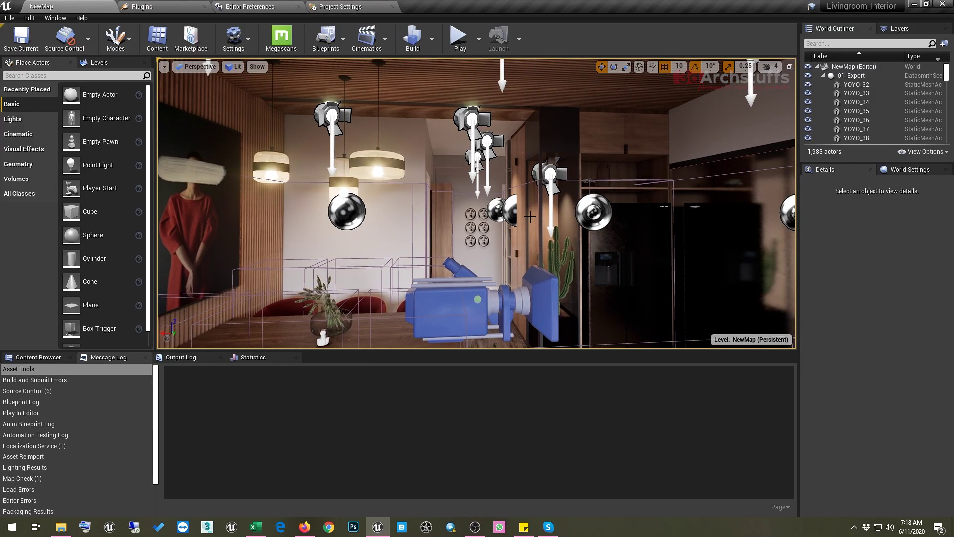
{"action": "key", "text": "g"}
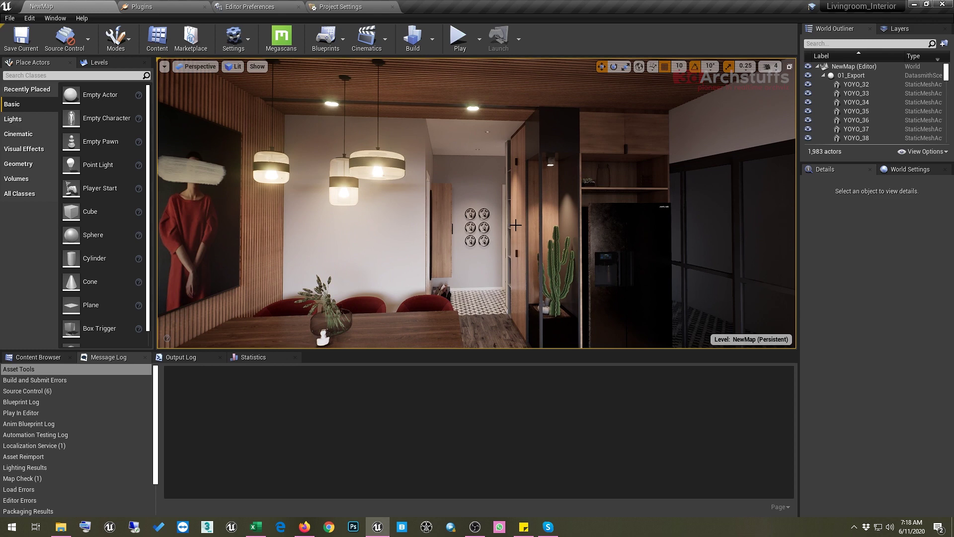
{"action": "scroll", "coordinate": [515, 225], "scroll_direction": "down", "scroll_amount": 5}
{"action": "left_click", "coordinate": [343, 6]}
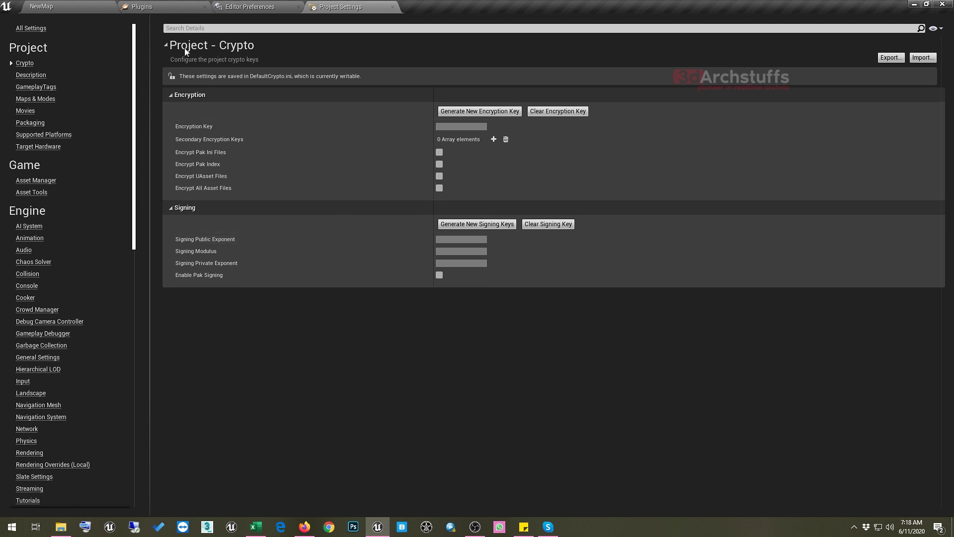
{"action": "left_click", "coordinate": [81, 6]}
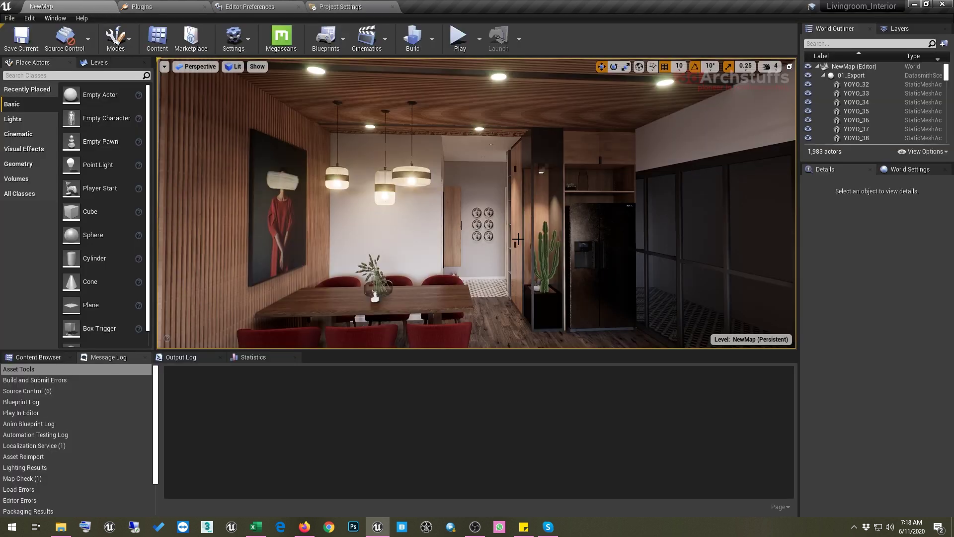
{"action": "key", "text": "d"}
{"action": "key", "text": "d"}
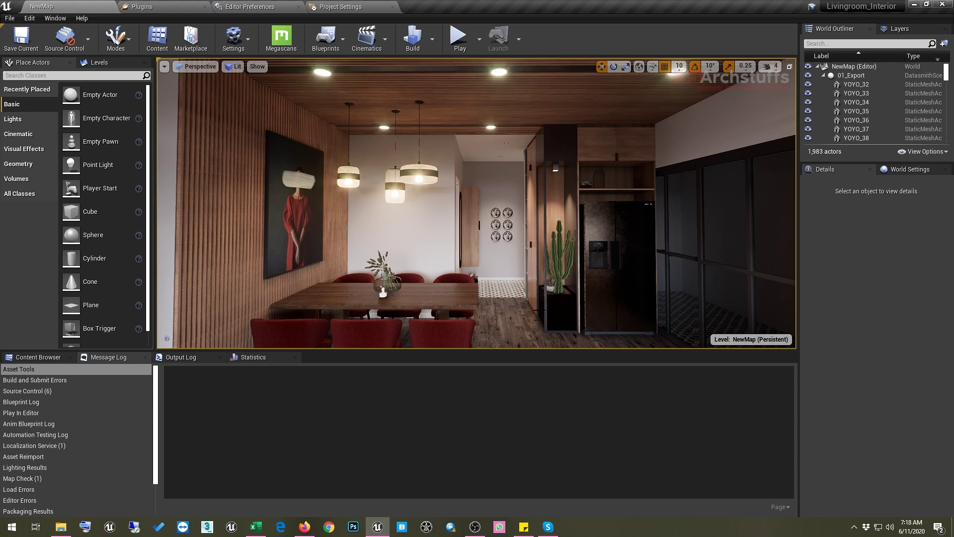
{"action": "key", "text": "1"}
{"action": "key", "text": "2"}
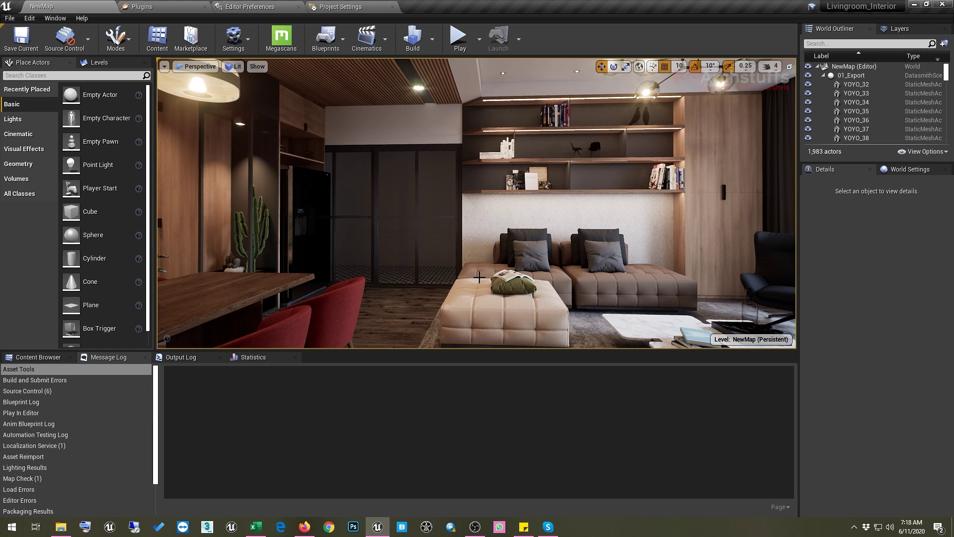
Filter the World Outliner by "post" and review the settings of PostProcessVolume
{"action": "left_click", "coordinate": [835, 43]}
{"action": "type", "text": "post"}
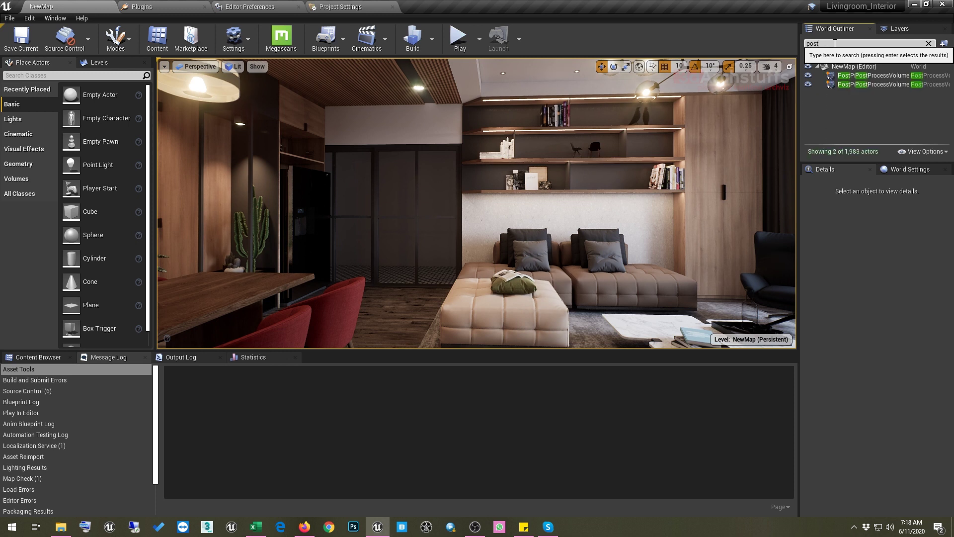
{"action": "left_click", "coordinate": [864, 76]}
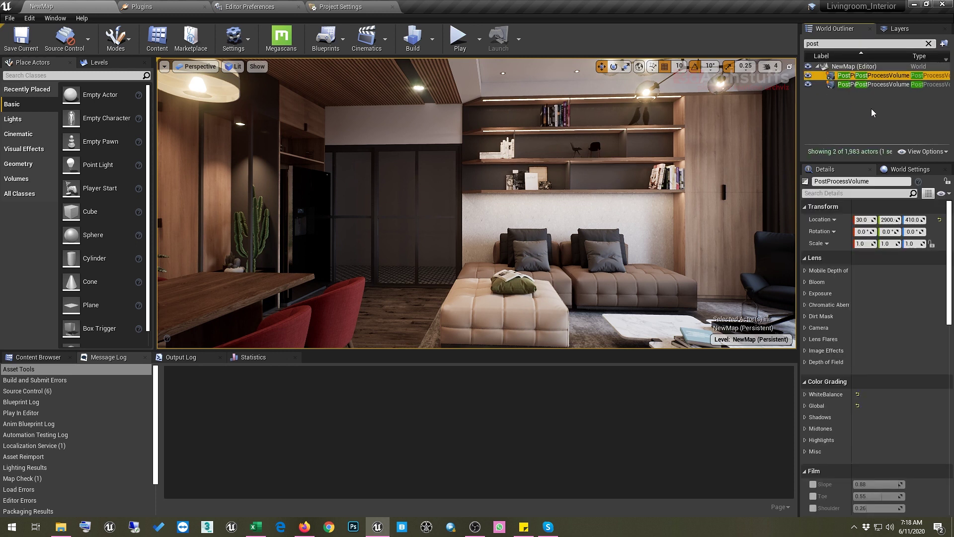
{"action": "scroll", "coordinate": [877, 360], "scroll_direction": "down", "scroll_amount": 4}
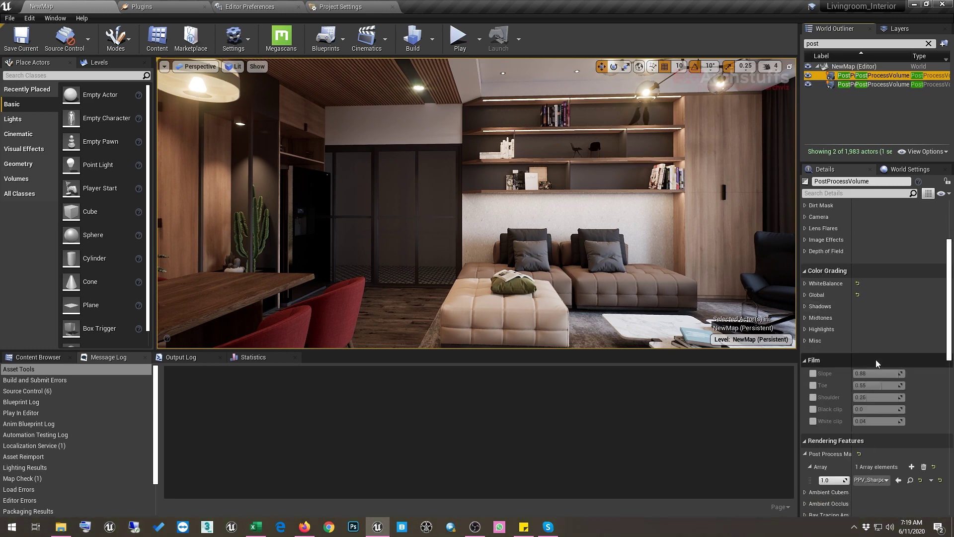
{"action": "scroll", "coordinate": [877, 362], "scroll_direction": "down", "scroll_amount": 12}
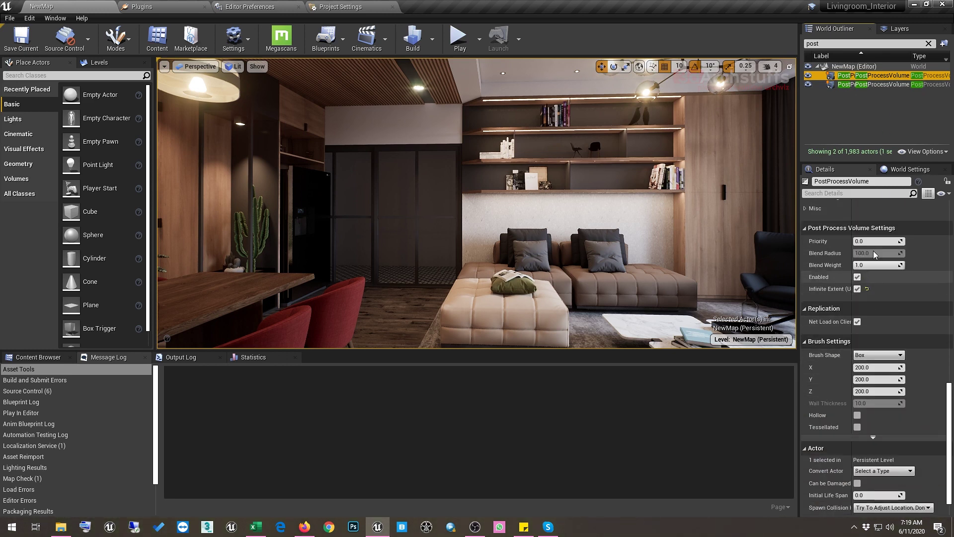
Delete the disabled PostProcessVolume2 from the level
{"action": "left_click", "coordinate": [875, 85]}
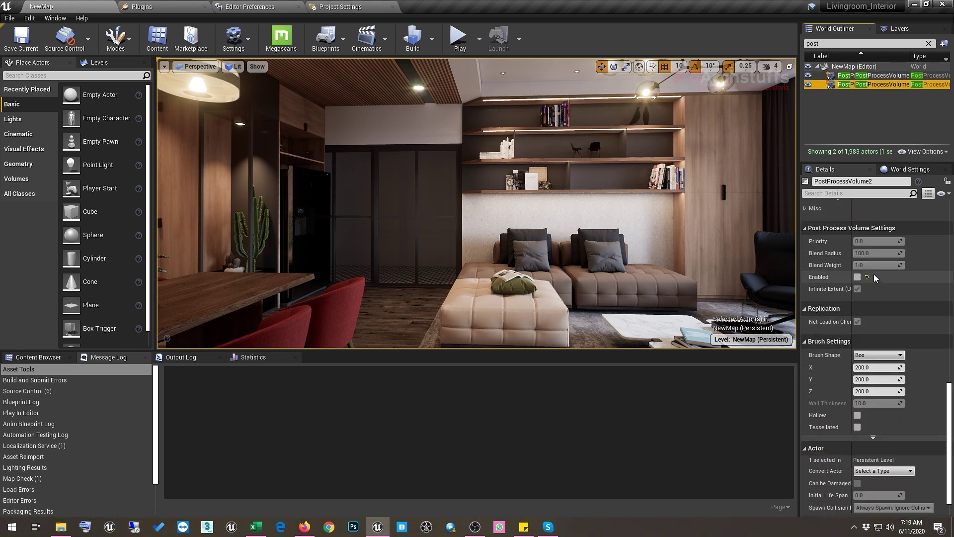
{"action": "right_click", "coordinate": [869, 85]}
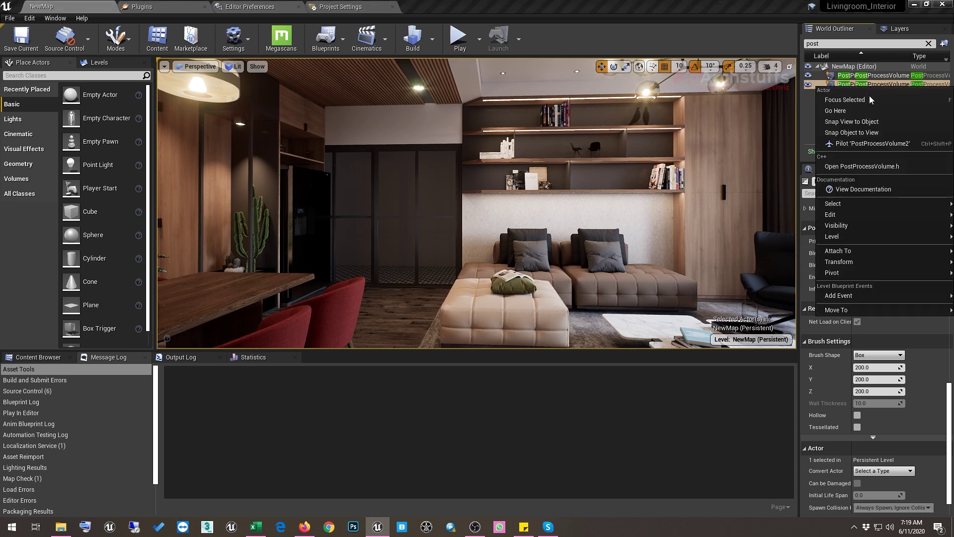
{"action": "left_click", "coordinate": [847, 178]}
{"action": "double_click", "coordinate": [845, 85]}
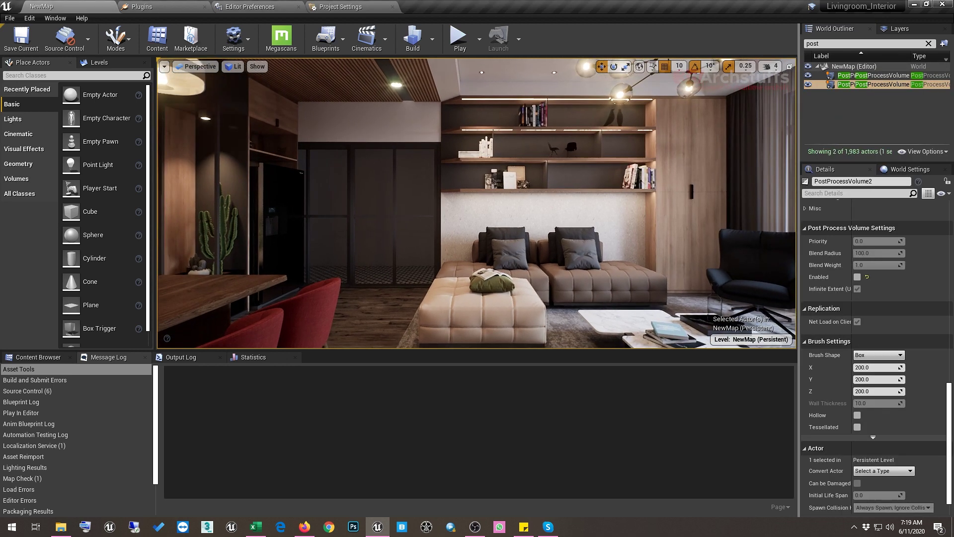
{"action": "key", "text": "Delete"}
Toggle Enabled off and on for the remaining PostProcessVolume to compare its effect on the scene, leaving it enabled
{"action": "left_click", "coordinate": [870, 76]}
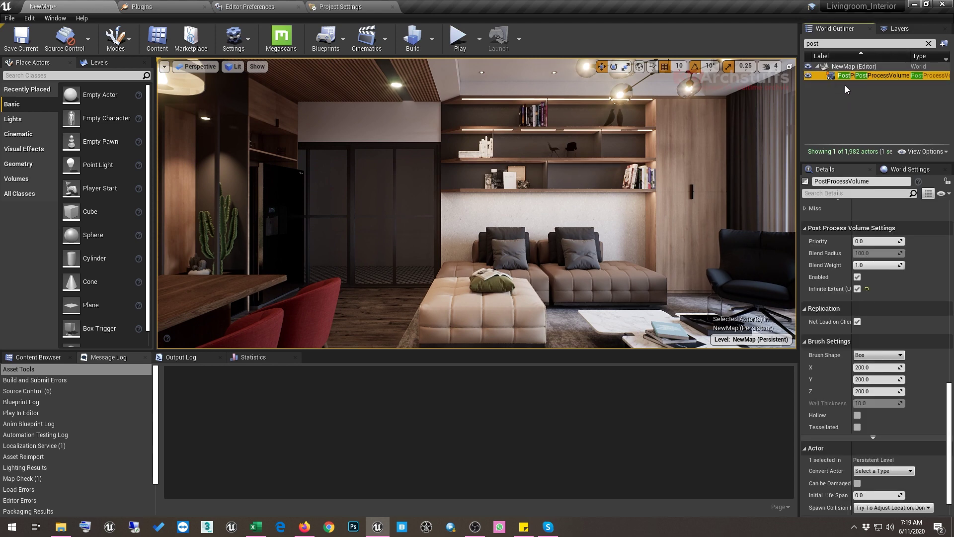
{"action": "scroll", "coordinate": [889, 325], "scroll_direction": "up", "scroll_amount": 4}
{"action": "scroll", "coordinate": [911, 337], "scroll_direction": "up", "scroll_amount": 2}
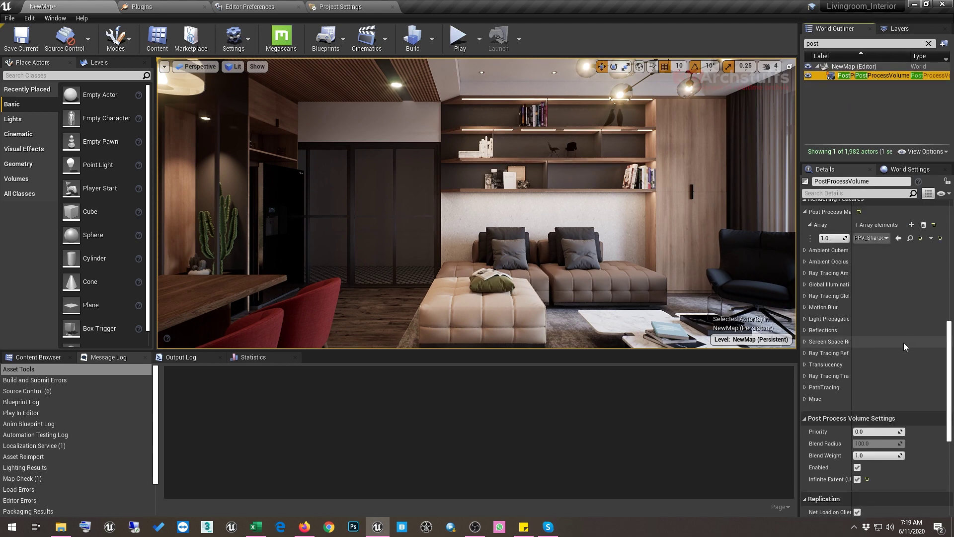
{"action": "scroll", "coordinate": [897, 362], "scroll_direction": "down", "scroll_amount": 3}
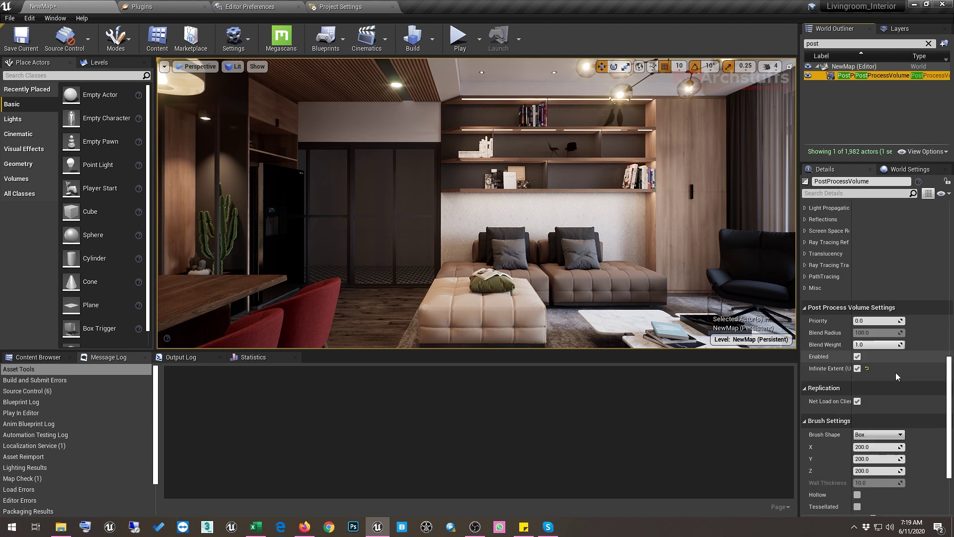
{"action": "left_click", "coordinate": [858, 356]}
{"action": "left_click", "coordinate": [857, 356]}
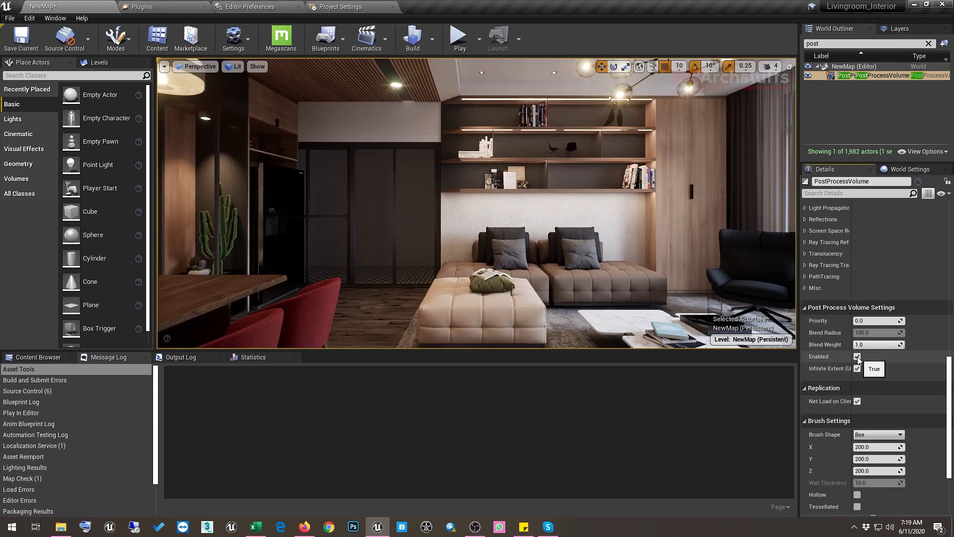
{"action": "left_click", "coordinate": [857, 357]}
{"action": "left_click", "coordinate": [857, 356]}
{"action": "left_click", "coordinate": [857, 356]}
{"action": "left_click", "coordinate": [857, 357]}
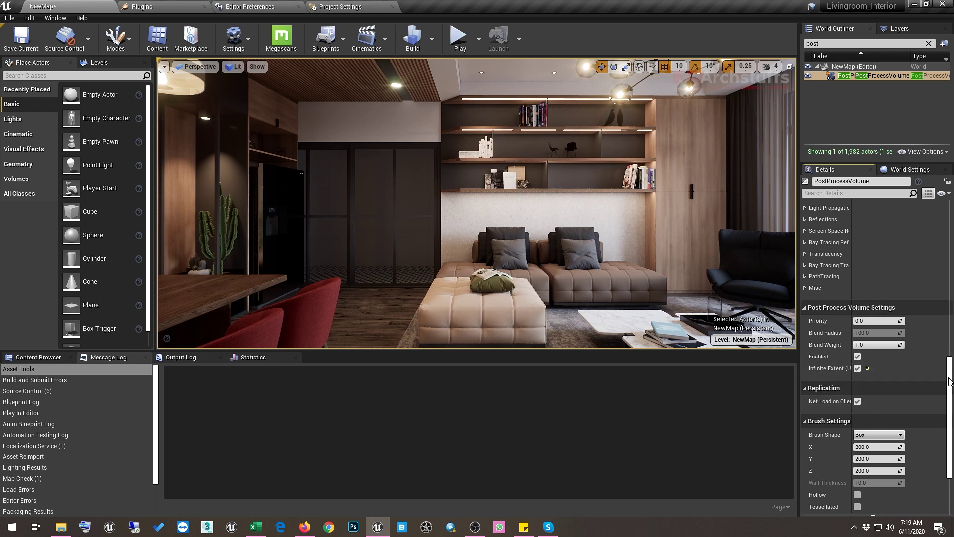
Look through the level's layer list and return to the filtered World Outliner
{"action": "left_click_drag", "start_coordinate": [949, 381], "coordinate": [949, 373]}
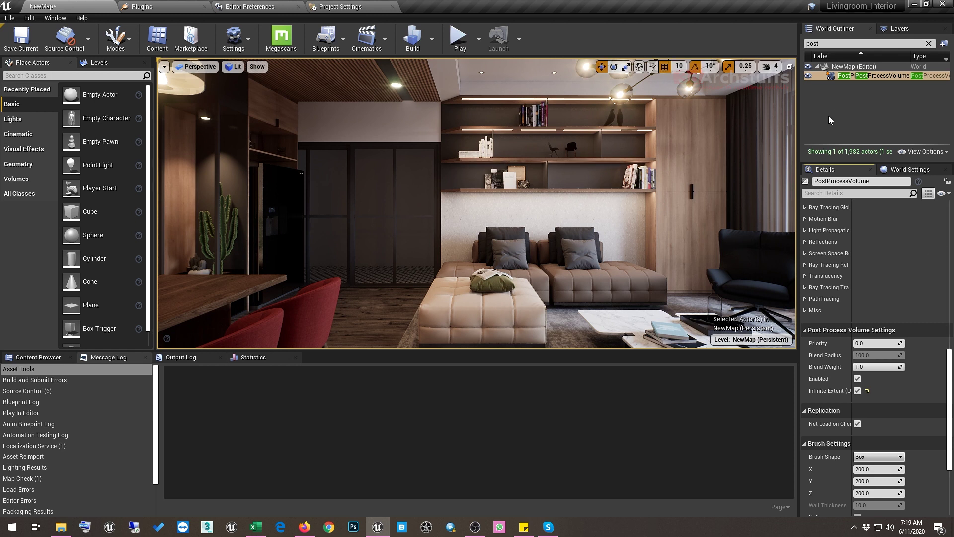
{"action": "left_click", "coordinate": [892, 31]}
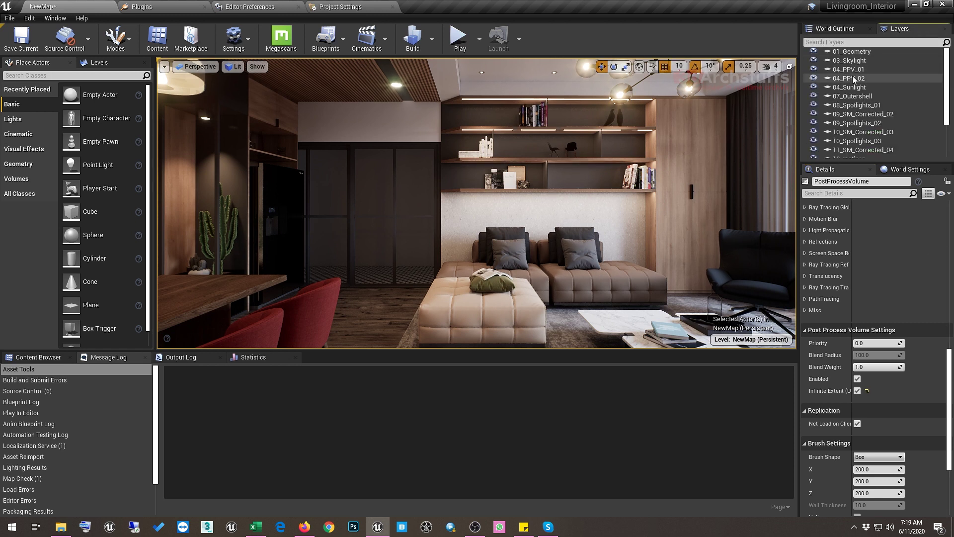
{"action": "scroll", "coordinate": [870, 91], "scroll_direction": "down", "scroll_amount": 3}
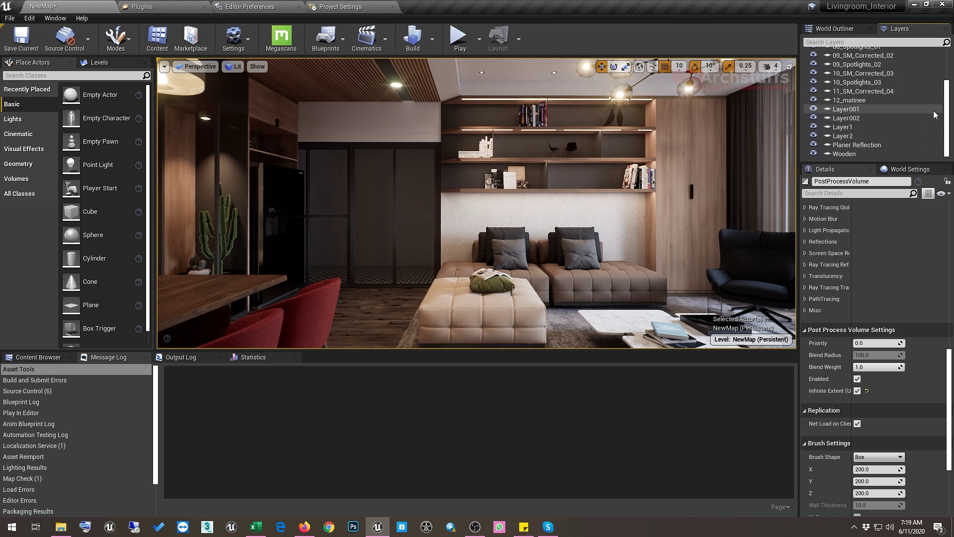
{"action": "left_click", "coordinate": [836, 29]}
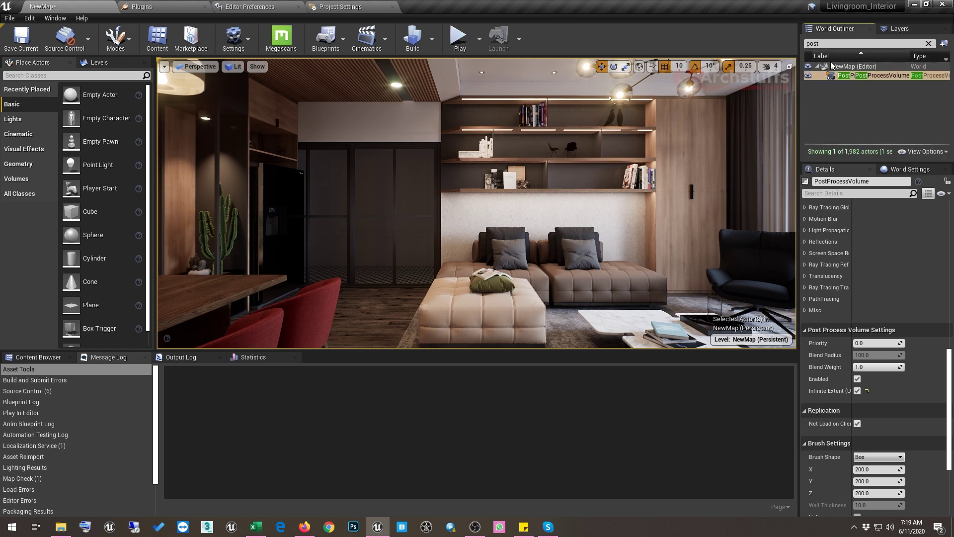
Select the PostProcessVolume and check the layer list's options for assigning selected actors and how the Layers panel is shown
{"action": "left_click", "coordinate": [862, 76]}
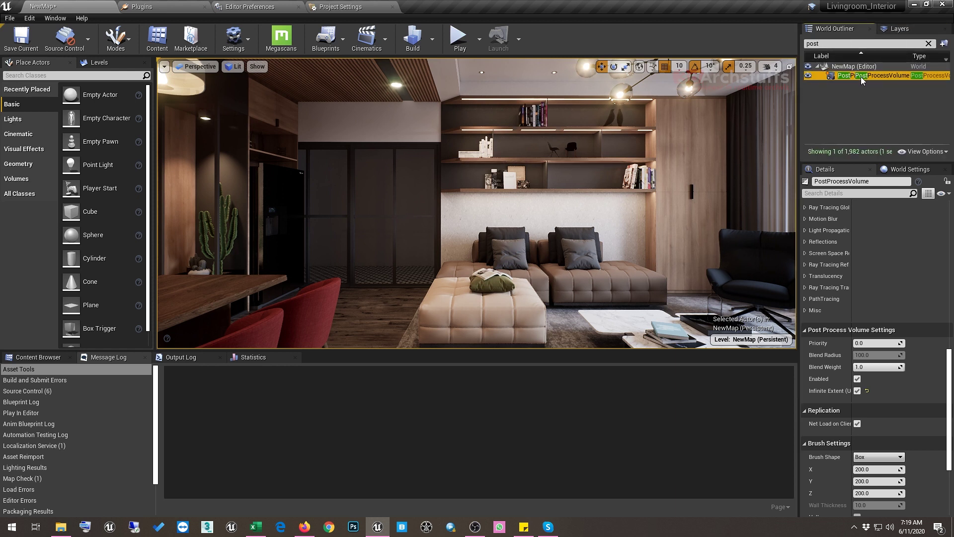
{"action": "left_click", "coordinate": [897, 29]}
{"action": "right_click", "coordinate": [917, 126]}
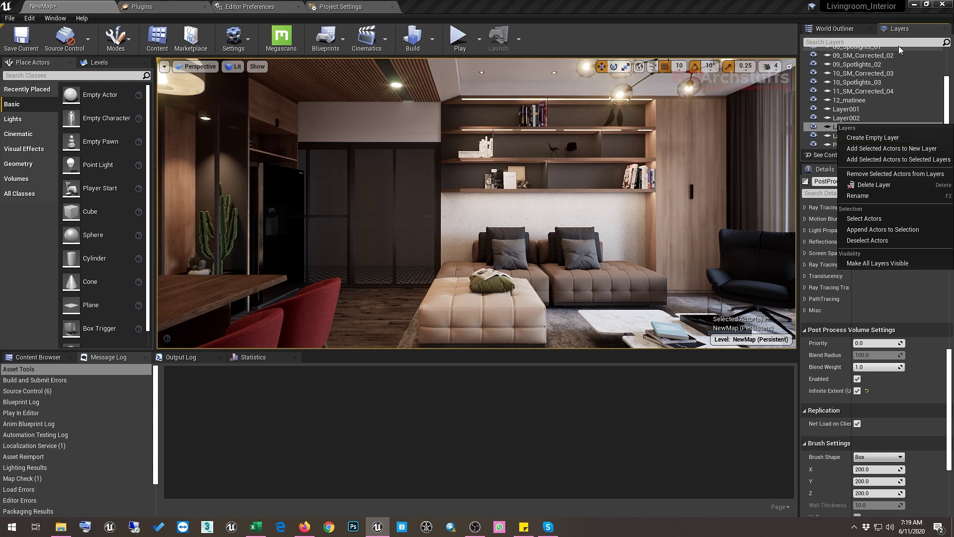
{"action": "left_click", "coordinate": [899, 28]}
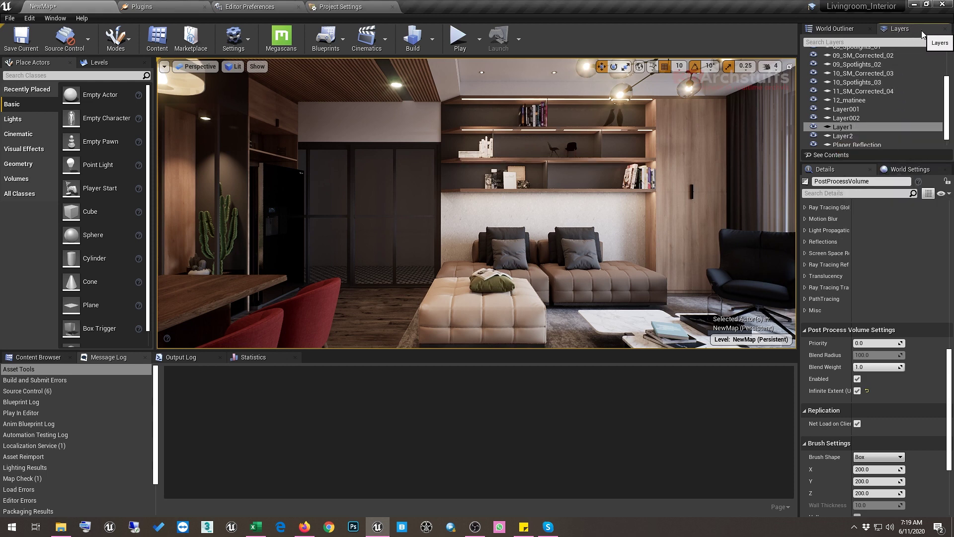
{"action": "left_click", "coordinate": [56, 18]}
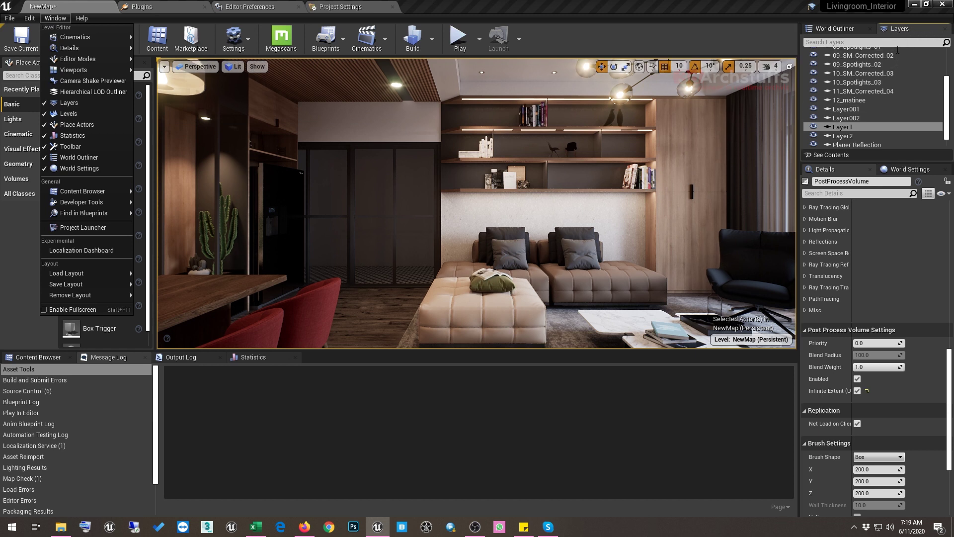
{"action": "scroll", "coordinate": [864, 109], "scroll_direction": "up", "scroll_amount": 3}
Delete the layer 04_PPV_01 from the level's layer list
{"action": "left_click", "coordinate": [859, 80]}
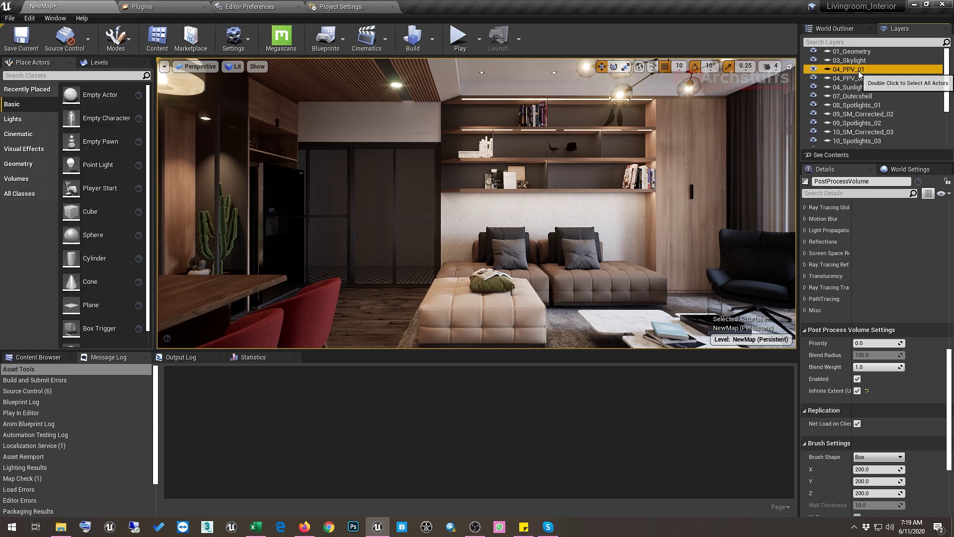
{"action": "left_click", "coordinate": [858, 71]}
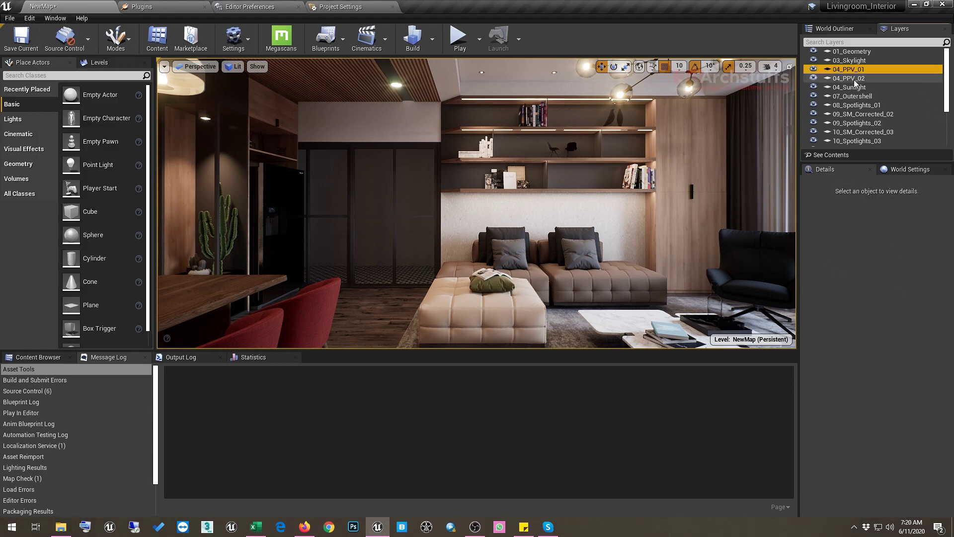
{"action": "right_click", "coordinate": [838, 70]}
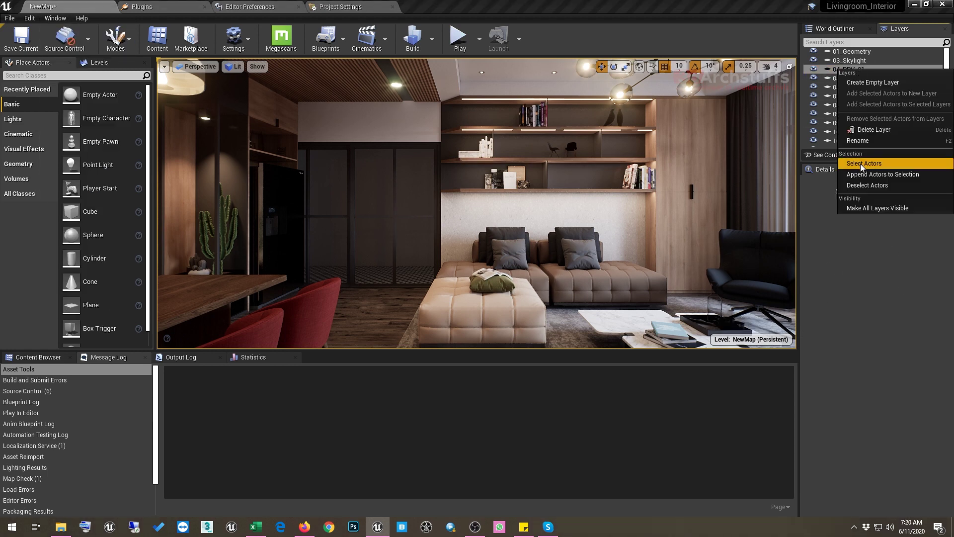
{"action": "left_click", "coordinate": [874, 129]}
Rename the layer 04_PPV_02 to 04_PPV_01
{"action": "left_click", "coordinate": [861, 71]}
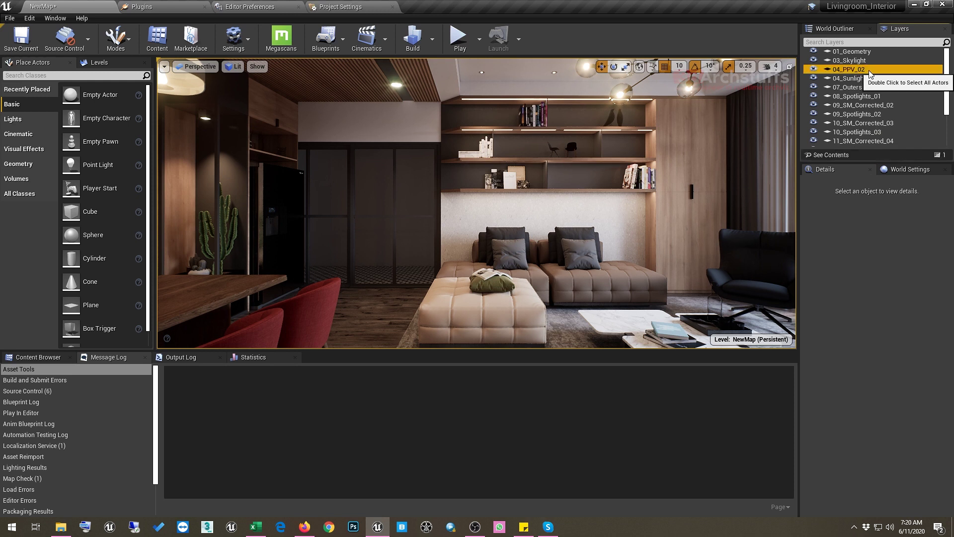
{"action": "left_click", "coordinate": [862, 70]}
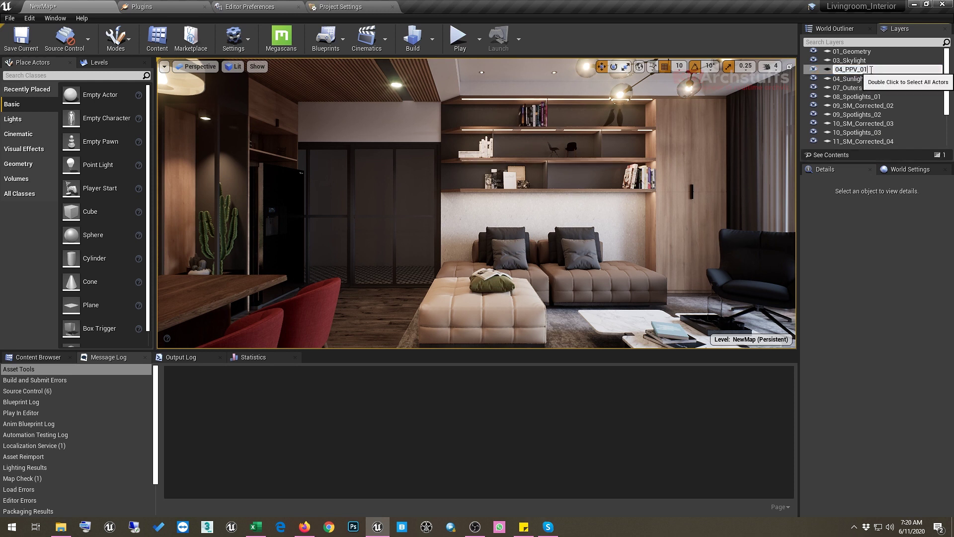
{"action": "key", "text": "Return"}
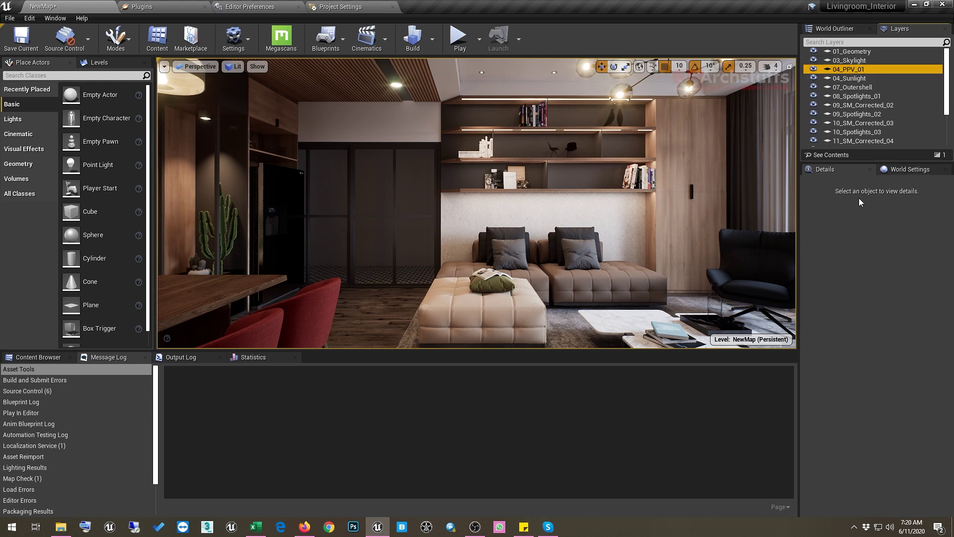
Select all actors in the layer 04_PPV_01 and examine the volume's Bloom settings
{"action": "double_click", "coordinate": [852, 71]}
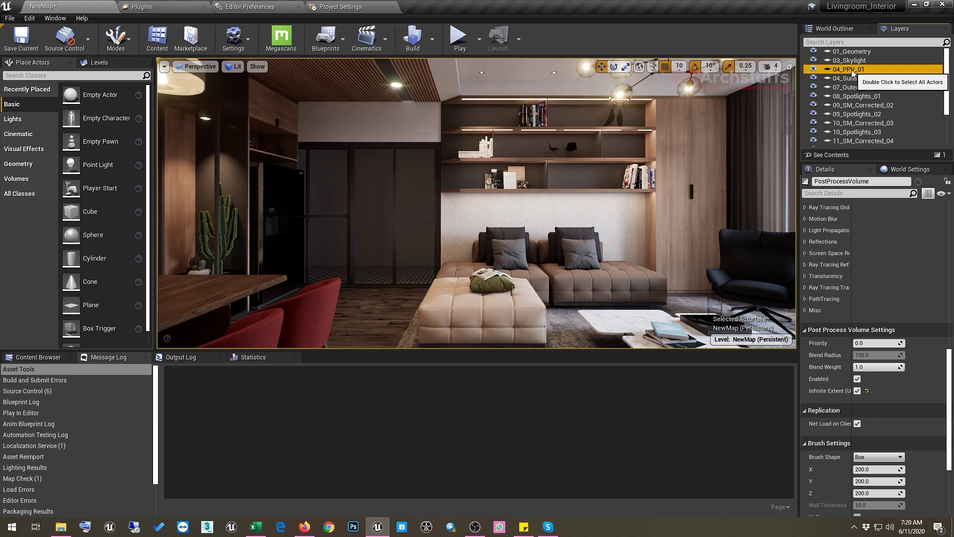
{"action": "scroll", "coordinate": [929, 412], "scroll_direction": "up", "scroll_amount": 3}
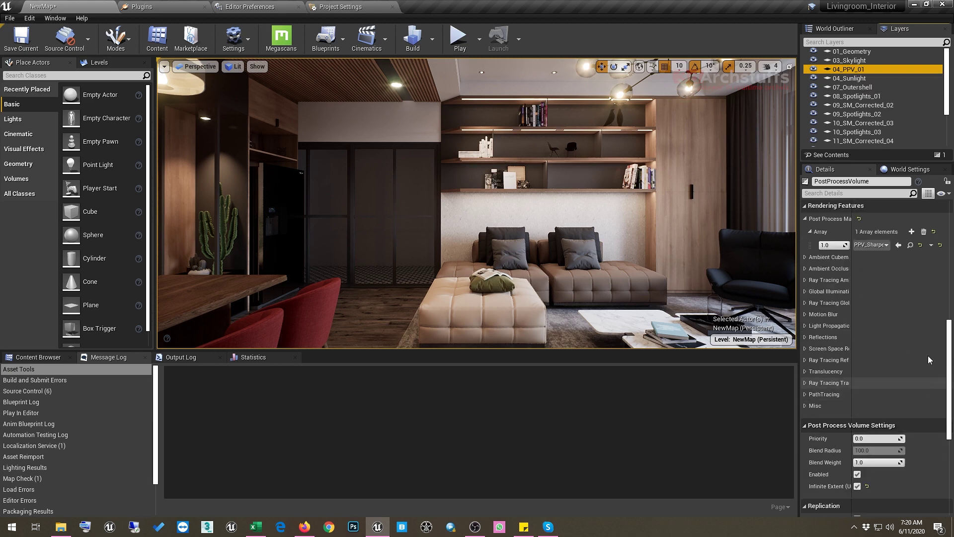
{"action": "scroll", "coordinate": [922, 334], "scroll_direction": "up", "scroll_amount": 10}
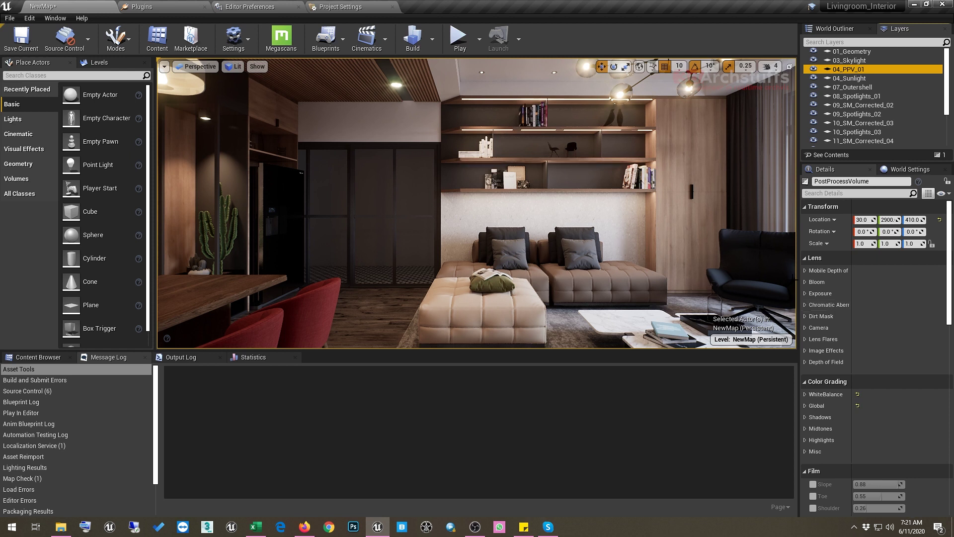
{"action": "left_click", "coordinate": [805, 282]}
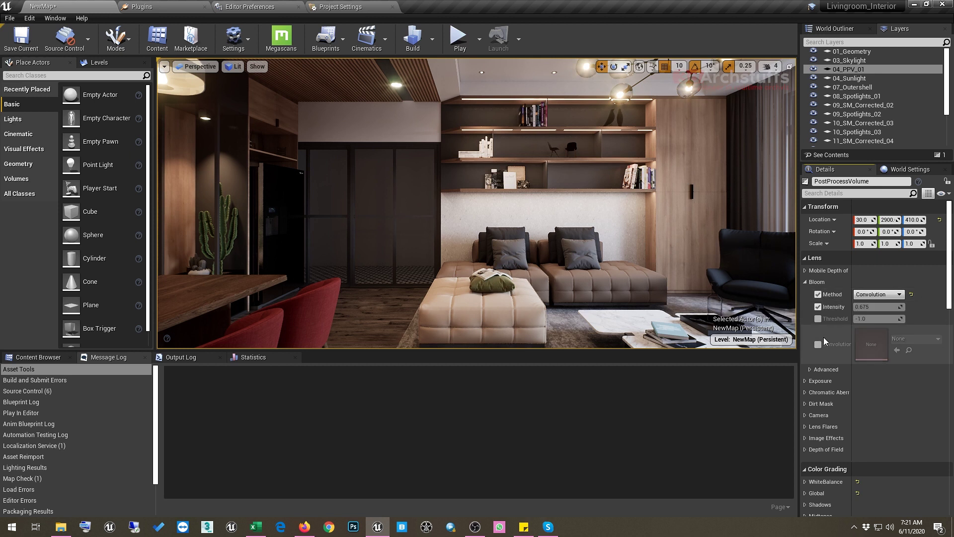
Examine the Exposure settings, toggling Exposure Compensation off and on, and check the minimum and maximum brightness
{"action": "left_click", "coordinate": [806, 380]}
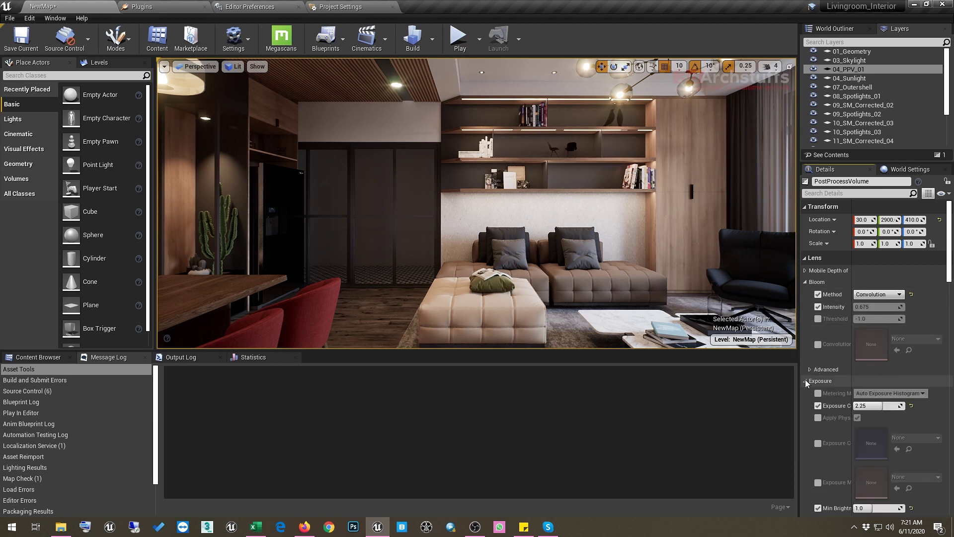
{"action": "scroll", "coordinate": [881, 344], "scroll_direction": "down", "scroll_amount": 3}
{"action": "left_click", "coordinate": [817, 326]}
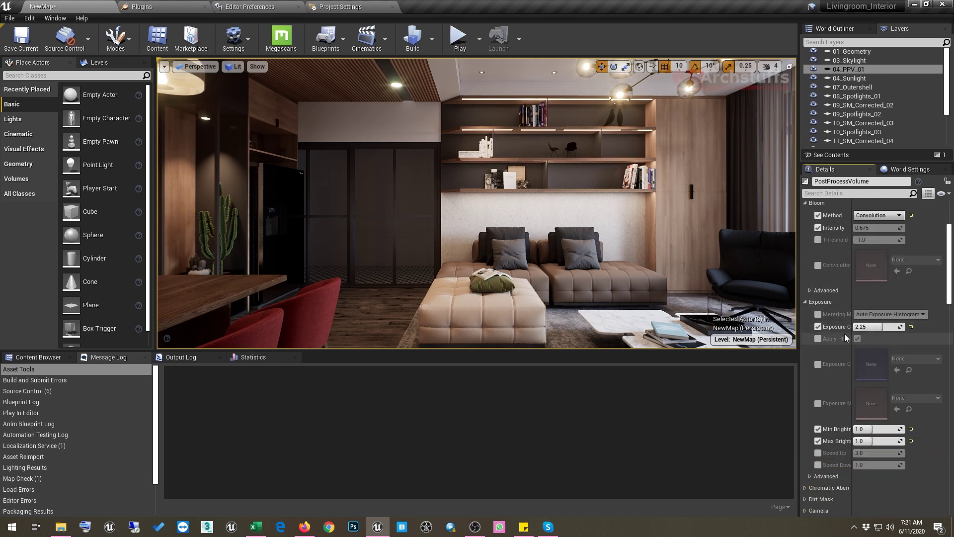
{"action": "left_click", "coordinate": [818, 327]}
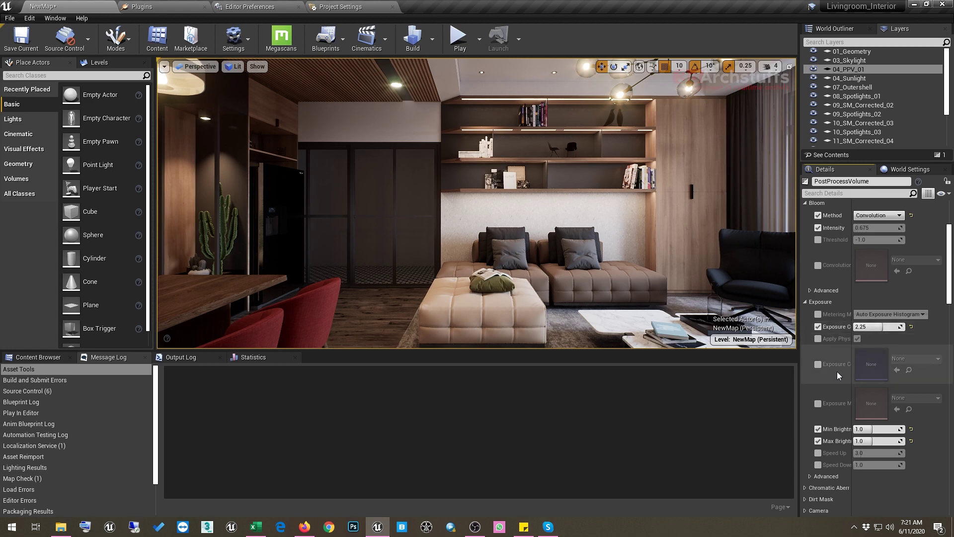
{"action": "scroll", "coordinate": [837, 371], "scroll_direction": "down", "scroll_amount": 2}
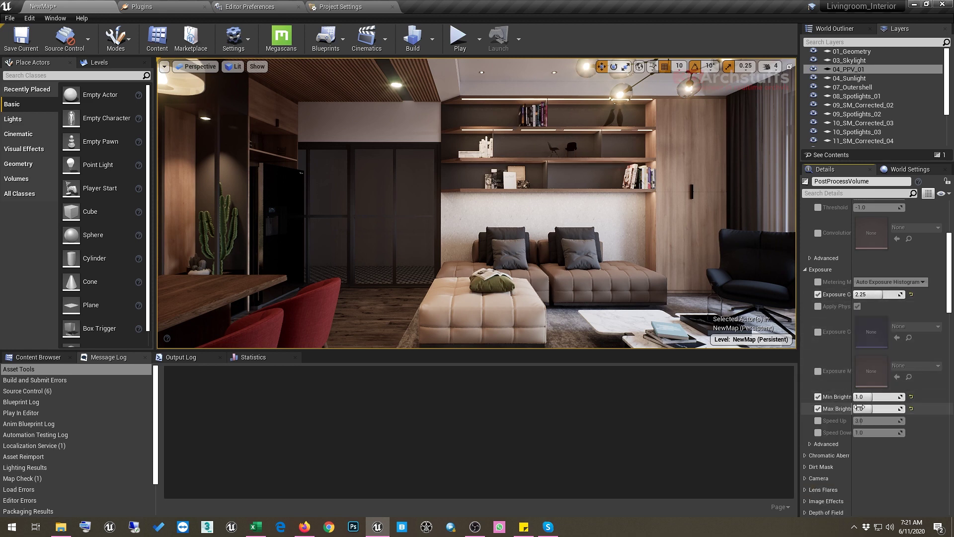
Examine the Chromatic Aberration settings and toggle the White Balance Temp off and on to compare its effect
{"action": "scroll", "coordinate": [825, 343], "scroll_direction": "down", "scroll_amount": 3}
{"action": "left_click", "coordinate": [824, 344]}
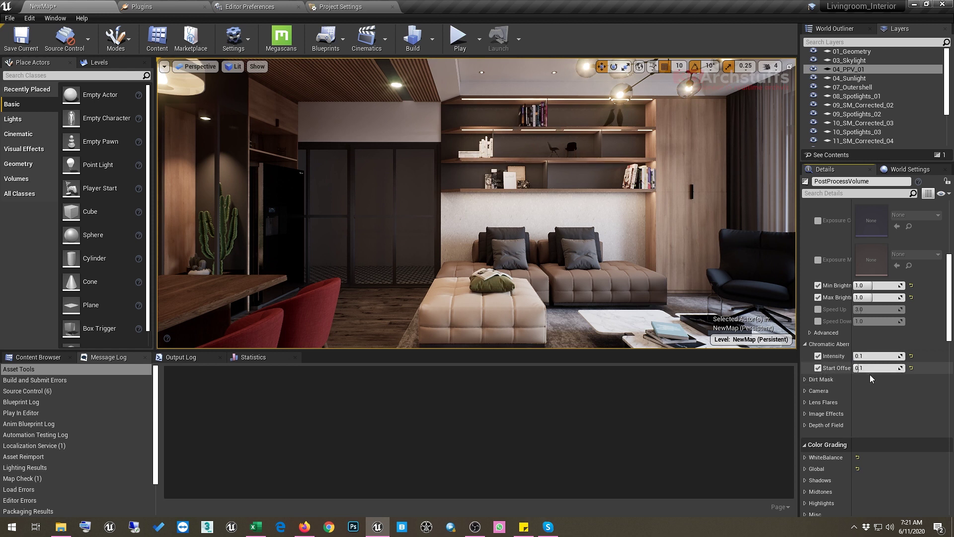
{"action": "scroll", "coordinate": [870, 375], "scroll_direction": "down", "scroll_amount": 5}
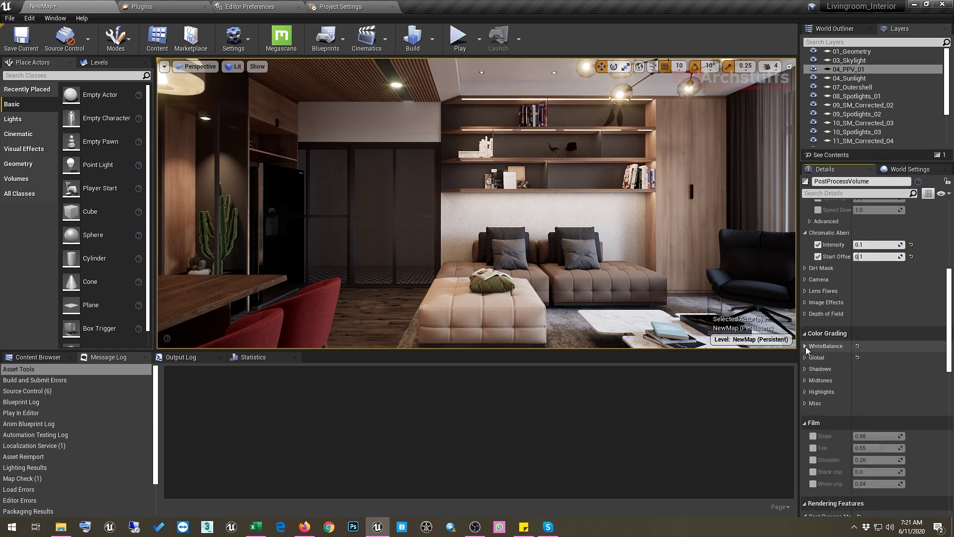
{"action": "left_click", "coordinate": [805, 346]}
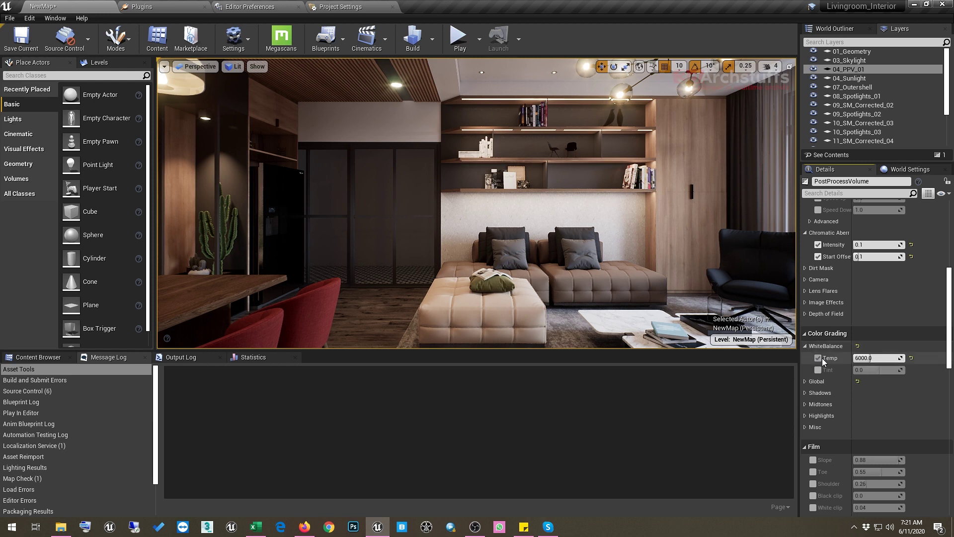
{"action": "left_click", "coordinate": [818, 358]}
{"action": "left_click", "coordinate": [818, 358]}
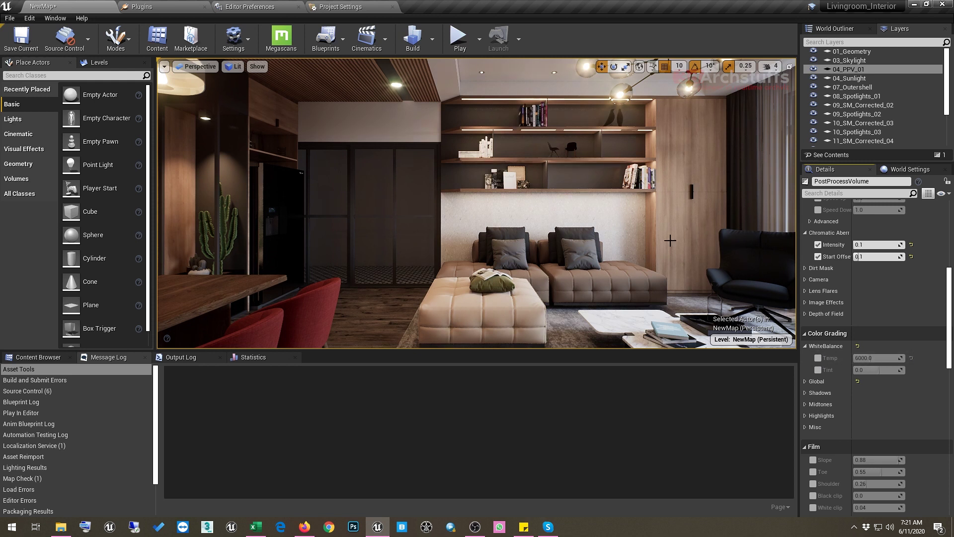
{"action": "left_click", "coordinate": [817, 358]}
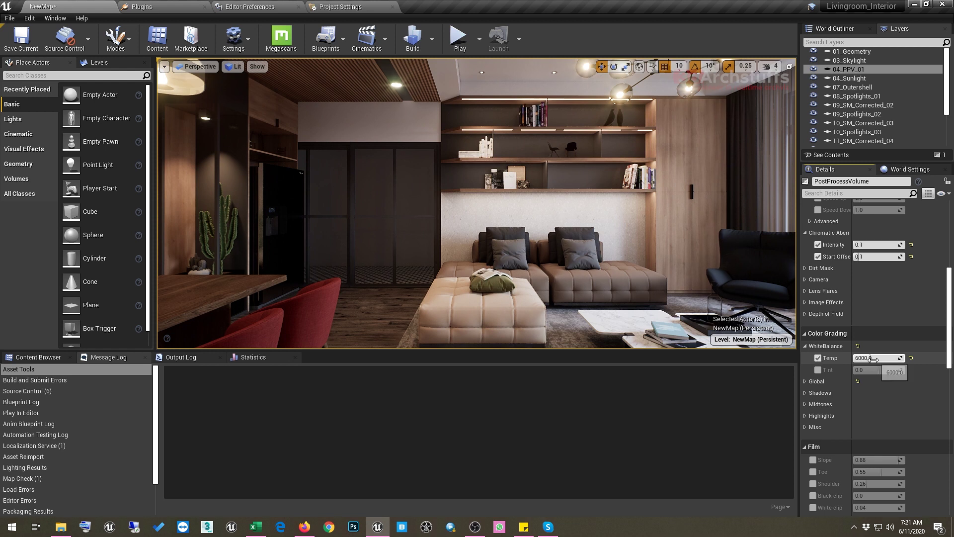
Show the Global color grading settings and toggle Saturation off and on to compare its effect, leaving it enabled
{"action": "left_click", "coordinate": [806, 381]}
{"action": "scroll", "coordinate": [809, 348], "scroll_direction": "down", "scroll_amount": 4}
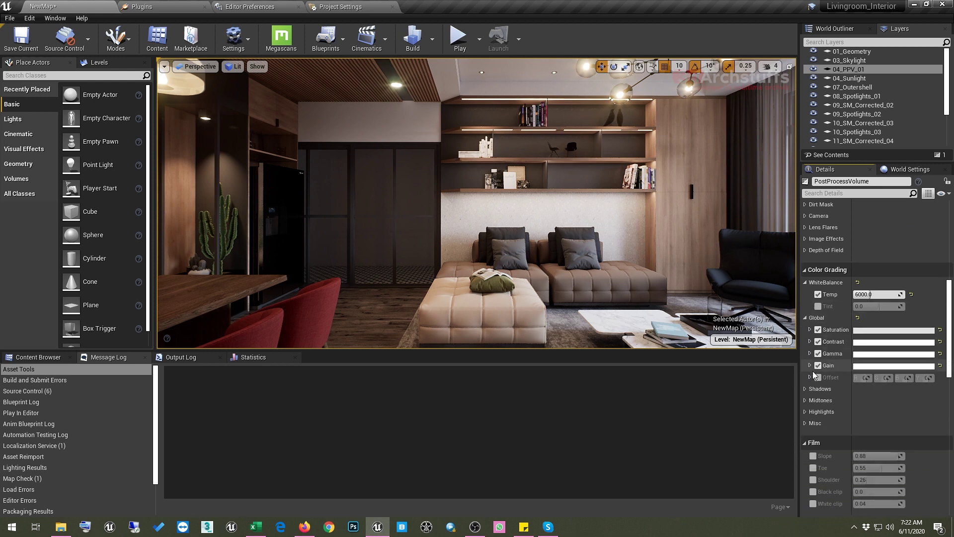
{"action": "left_click", "coordinate": [810, 298]}
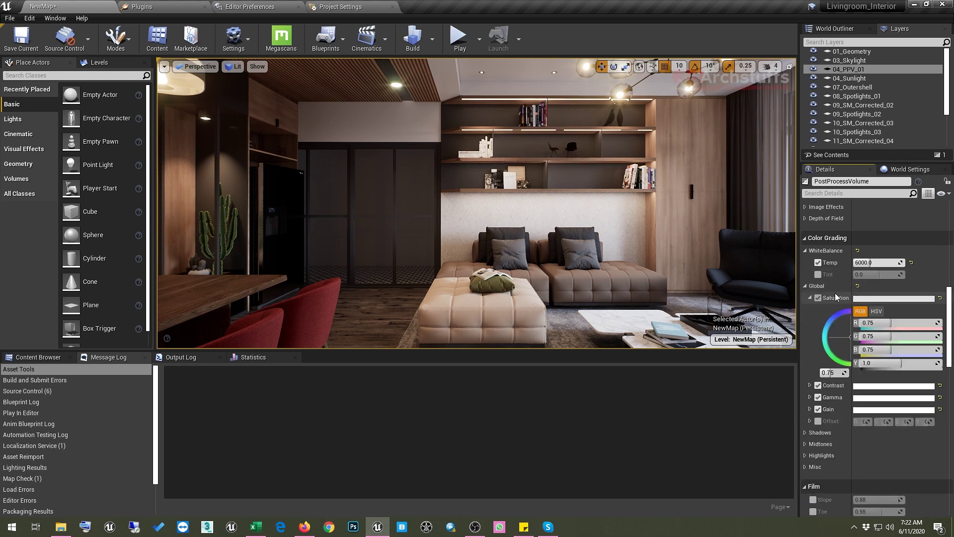
{"action": "left_click", "coordinate": [818, 299]}
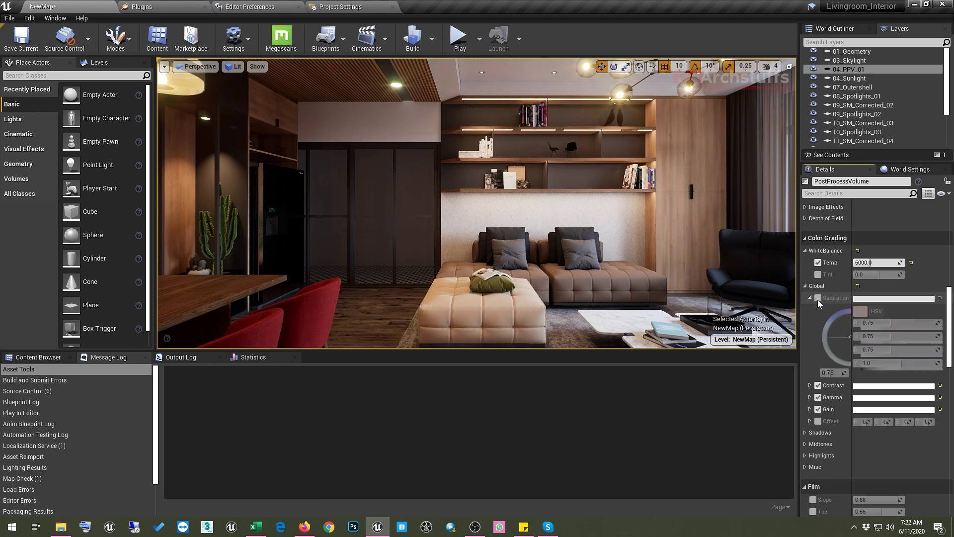
{"action": "left_click", "coordinate": [818, 298]}
{"action": "left_click", "coordinate": [817, 298]}
{"action": "left_click", "coordinate": [818, 298]}
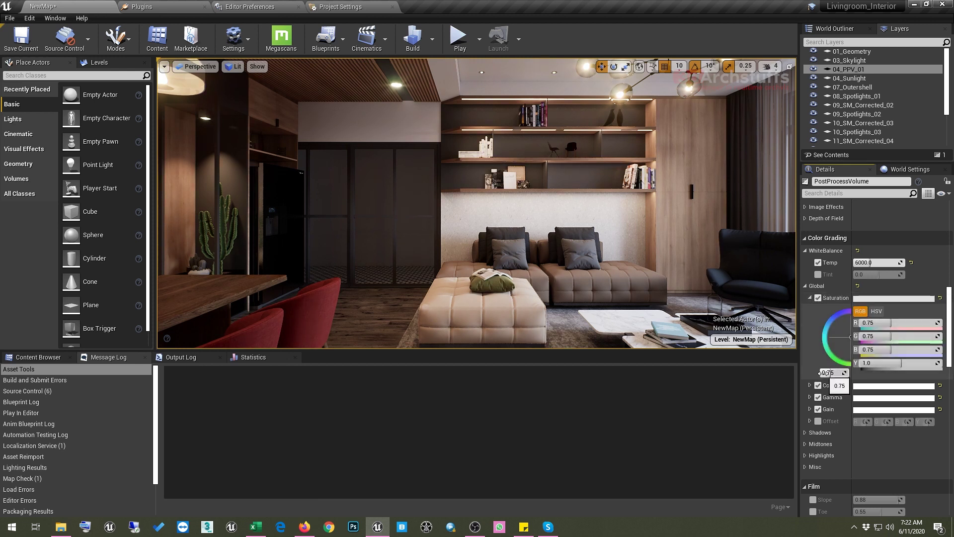
Show the Global Contrast values and toggle Contrast off and on to compare its effect, leaving it enabled
{"action": "left_click", "coordinate": [810, 385]}
{"action": "scroll", "coordinate": [812, 378], "scroll_direction": "down", "scroll_amount": 3}
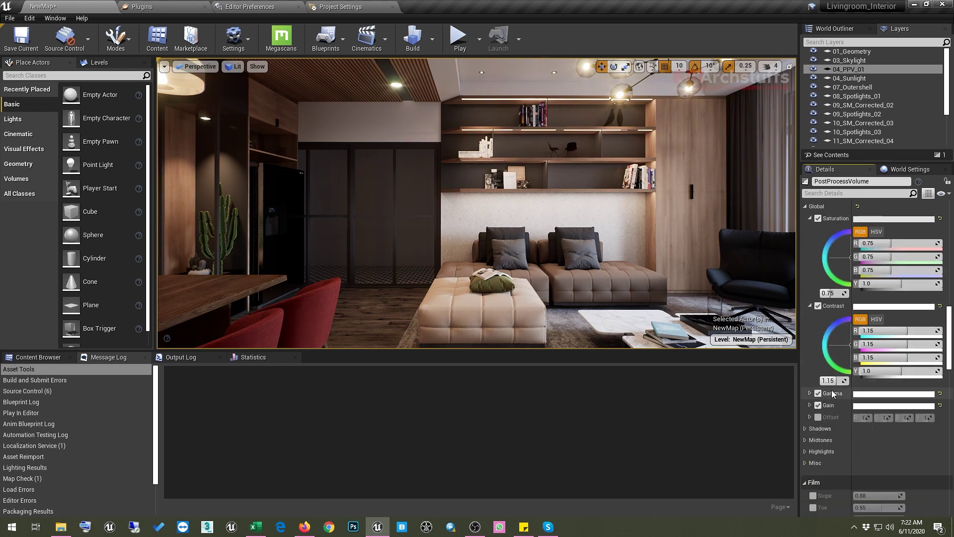
{"action": "left_click", "coordinate": [818, 305]}
{"action": "left_click", "coordinate": [818, 306]}
{"action": "left_click", "coordinate": [818, 306]}
{"action": "left_click", "coordinate": [818, 305]}
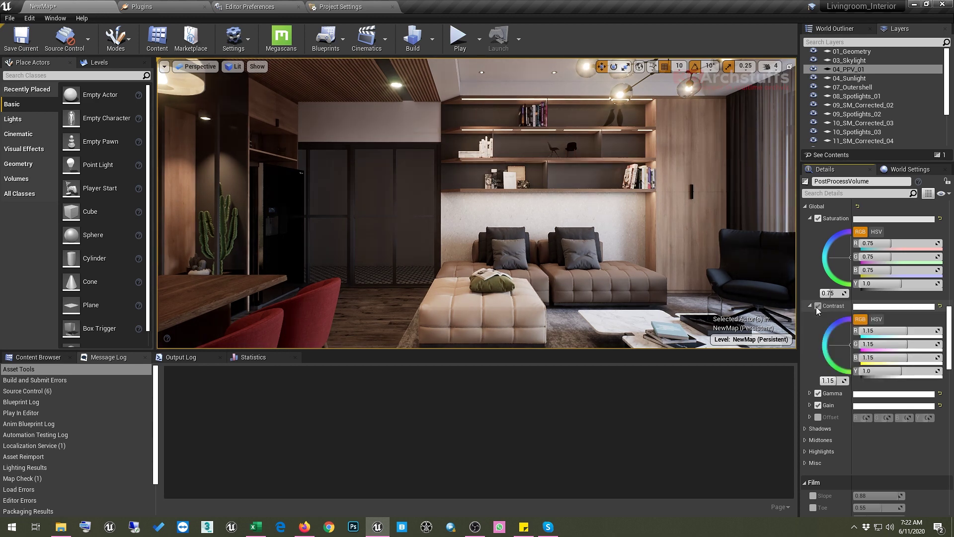
Show the Global Gamma values and toggle Gamma off and on repeatedly to compare its effect, leaving it enabled
{"action": "scroll", "coordinate": [815, 324], "scroll_direction": "down", "scroll_amount": 3}
{"action": "left_click", "coordinate": [809, 330]}
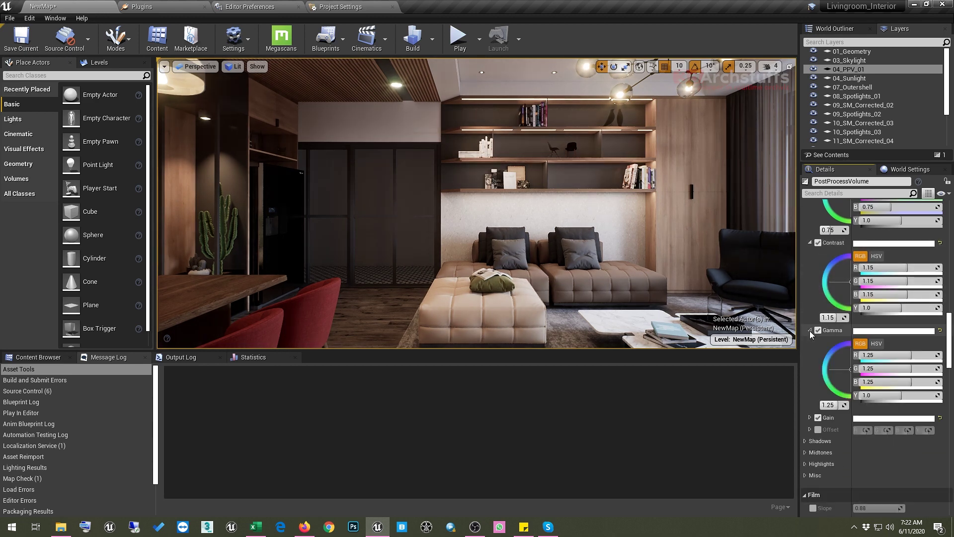
{"action": "scroll", "coordinate": [810, 330], "scroll_direction": "down", "scroll_amount": 3}
{"action": "left_click", "coordinate": [818, 267]}
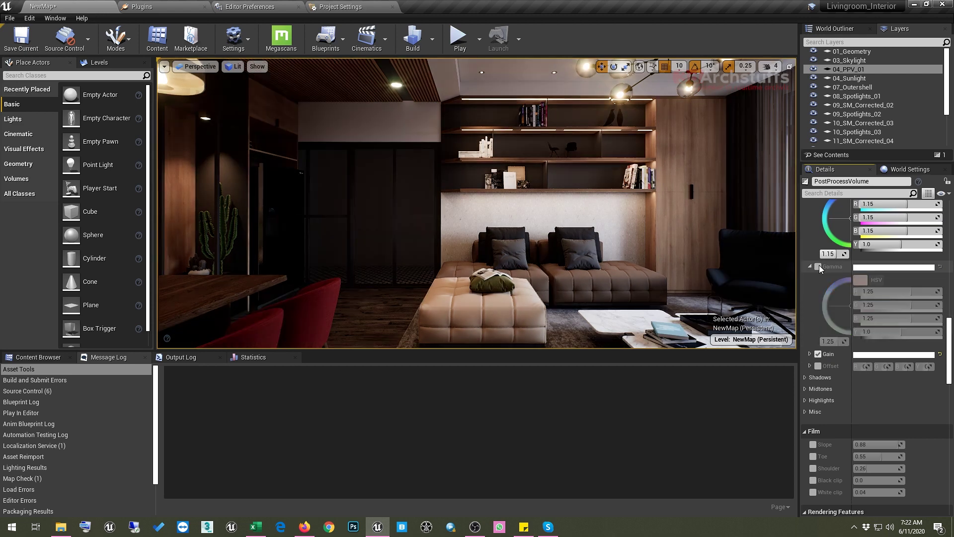
{"action": "left_click", "coordinate": [818, 266]}
{"action": "left_click", "coordinate": [818, 266]}
{"action": "left_click", "coordinate": [818, 266]}
{"action": "left_click", "coordinate": [817, 266]}
{"action": "left_click", "coordinate": [818, 266]}
Show the Global Gain values, toggle Gain off and on to compare, and look over the Film settings
{"action": "left_click", "coordinate": [809, 353]}
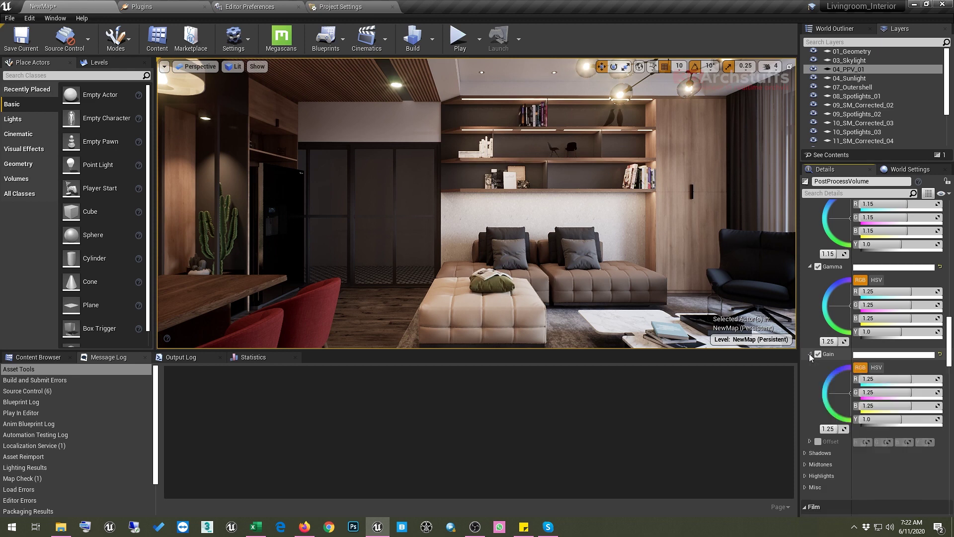
{"action": "scroll", "coordinate": [814, 328], "scroll_direction": "down", "scroll_amount": 4}
{"action": "left_click", "coordinate": [817, 274]}
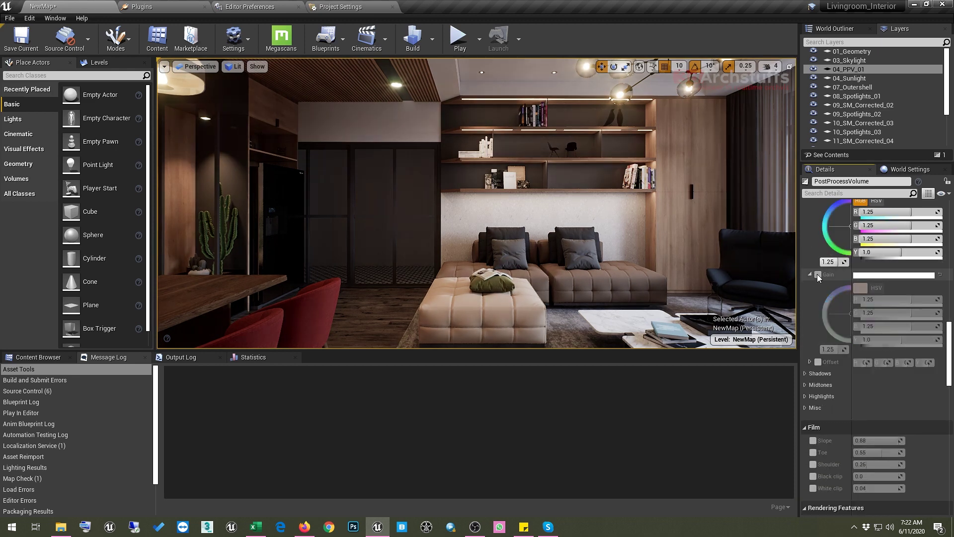
{"action": "left_click", "coordinate": [818, 275]}
{"action": "scroll", "coordinate": [818, 278], "scroll_direction": "down", "scroll_amount": 2}
{"action": "scroll", "coordinate": [818, 278], "scroll_direction": "down", "scroll_amount": 2}
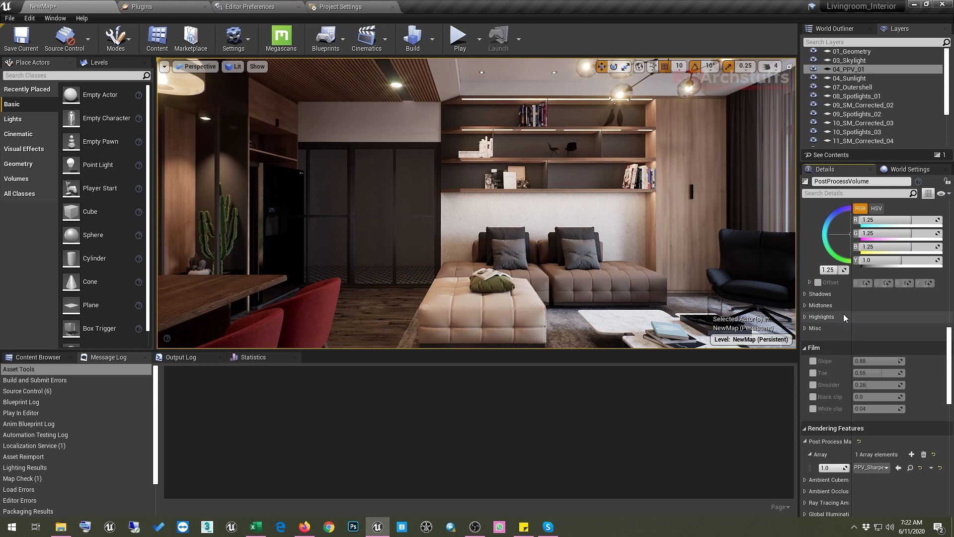
{"action": "scroll", "coordinate": [844, 316], "scroll_direction": "up", "scroll_amount": 3}
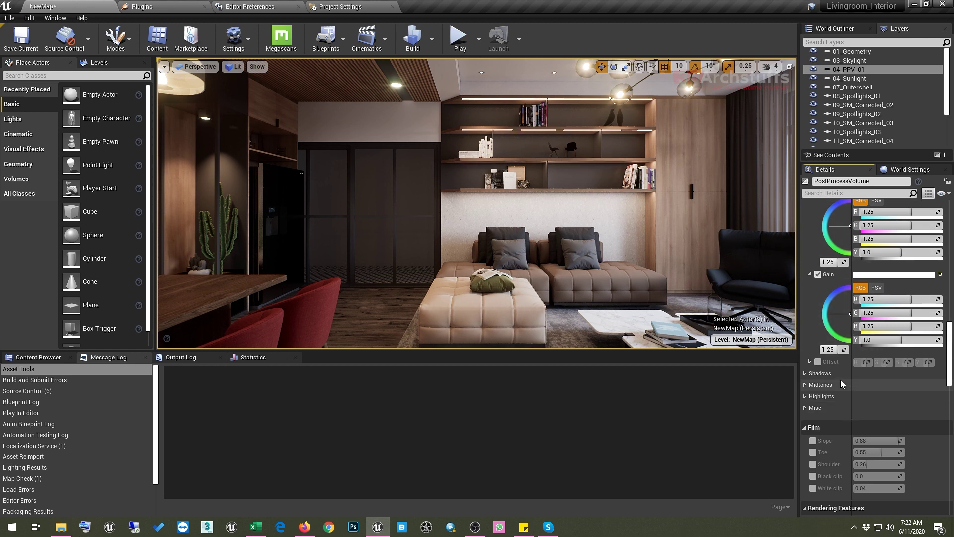
Look over the volume's Film and Rendering Features settings and collapse the Post Process Materials group
{"action": "scroll", "coordinate": [838, 365], "scroll_direction": "down", "scroll_amount": 6}
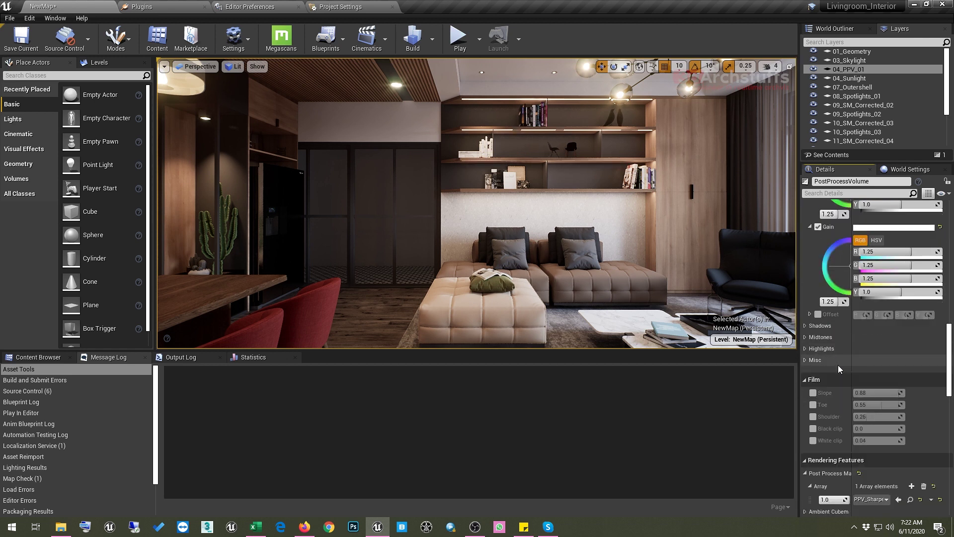
{"action": "scroll", "coordinate": [890, 331], "scroll_direction": "down", "scroll_amount": 4}
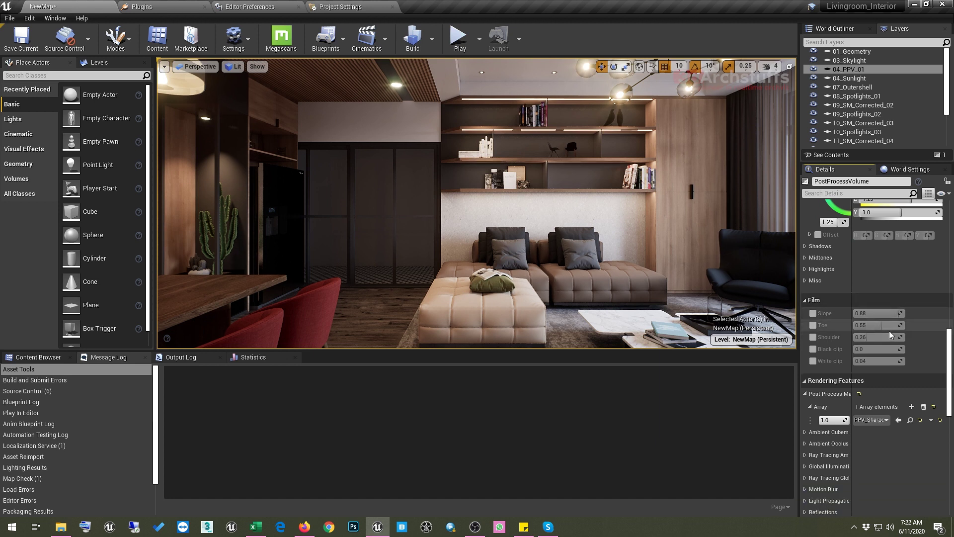
{"action": "scroll", "coordinate": [889, 331], "scroll_direction": "down", "scroll_amount": 2}
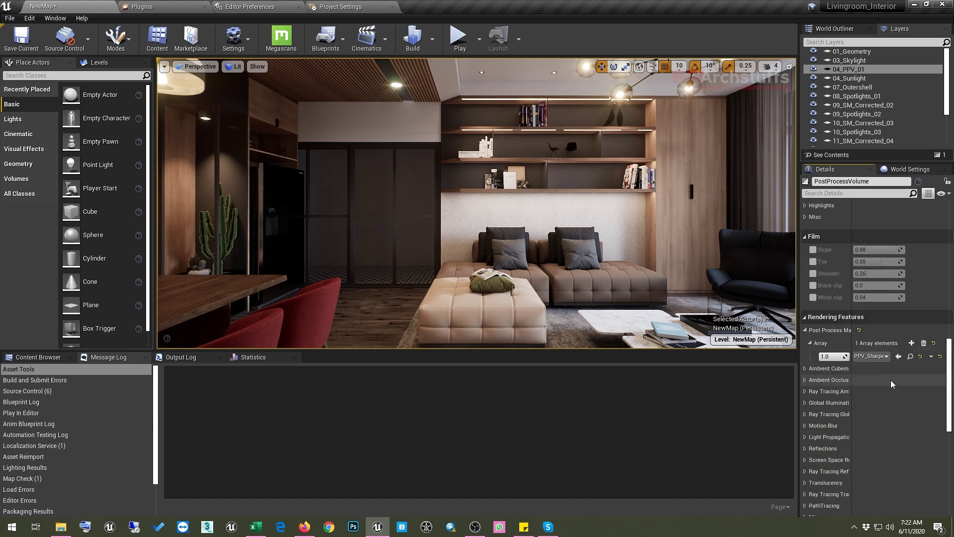
{"action": "scroll", "coordinate": [891, 325], "scroll_direction": "up", "scroll_amount": 2}
{"action": "scroll", "coordinate": [890, 328], "scroll_direction": "up", "scroll_amount": 5}
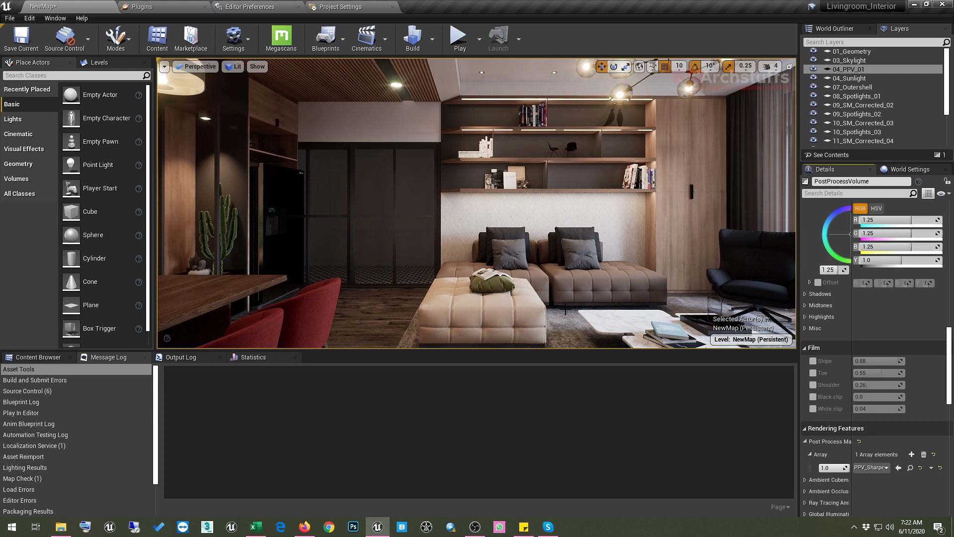
{"action": "scroll", "coordinate": [874, 321], "scroll_direction": "down", "scroll_amount": 4}
{"action": "scroll", "coordinate": [875, 321], "scroll_direction": "down", "scroll_amount": 6}
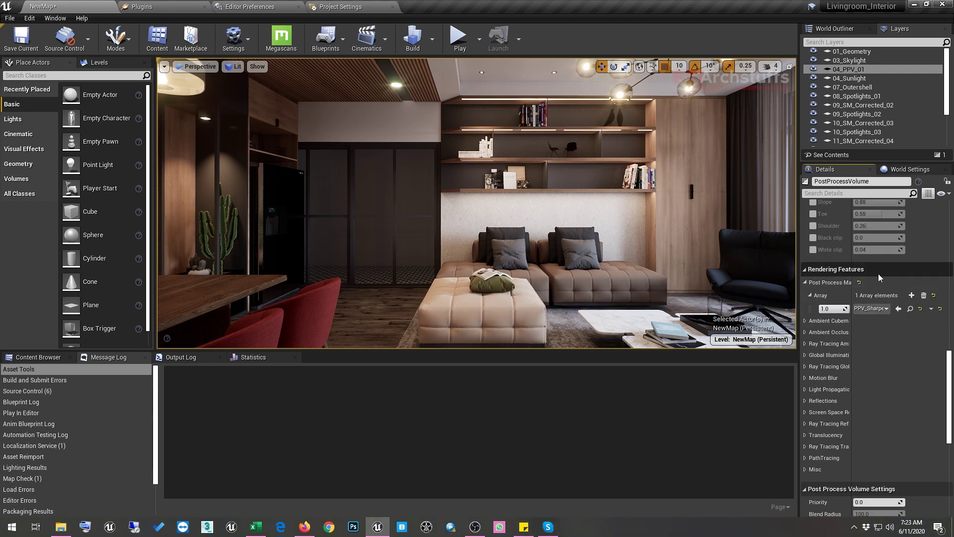
{"action": "left_click", "coordinate": [811, 297]}
{"action": "left_click", "coordinate": [805, 281]}
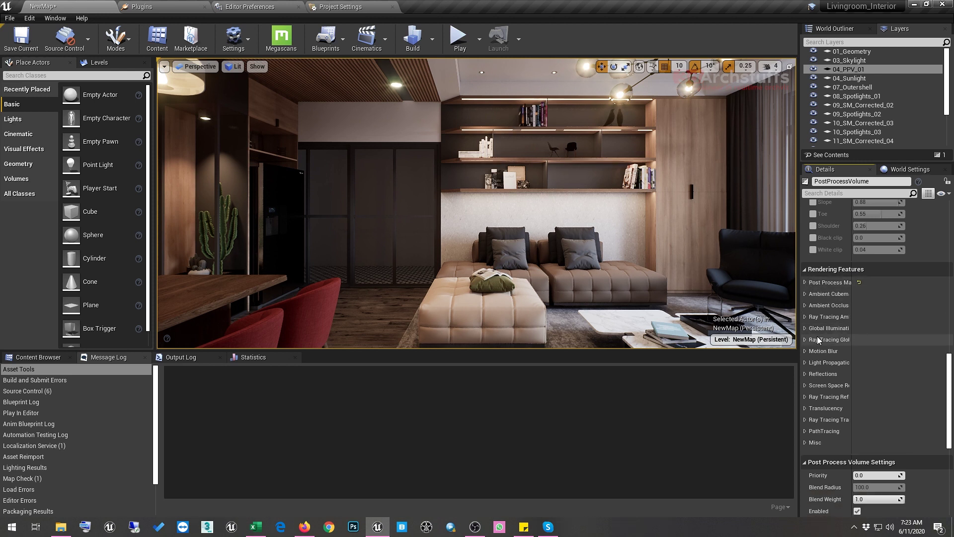
Show the Reflections settings, toggle the Type override on and off, and glance at the Project Settings
{"action": "left_click", "coordinate": [805, 373]}
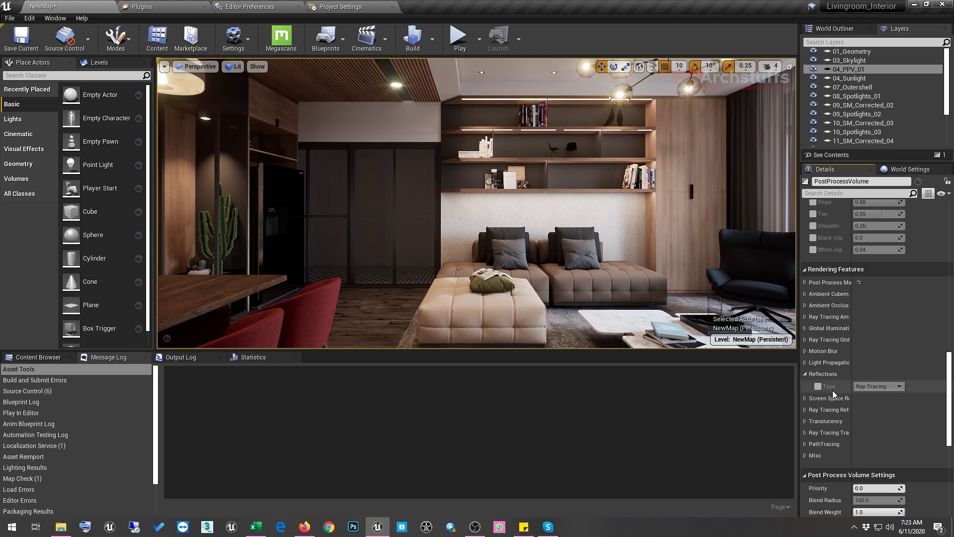
{"action": "left_click", "coordinate": [819, 389]}
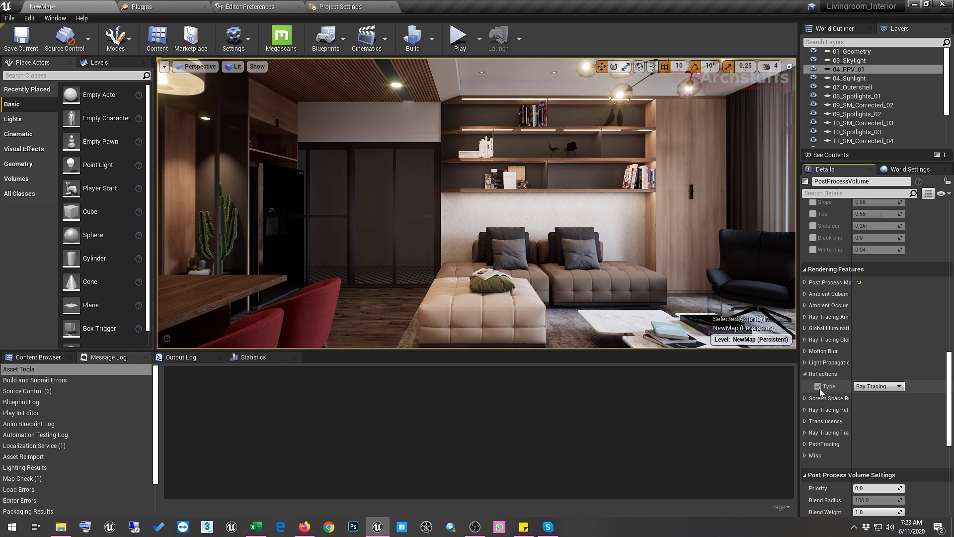
{"action": "left_click", "coordinate": [817, 386]}
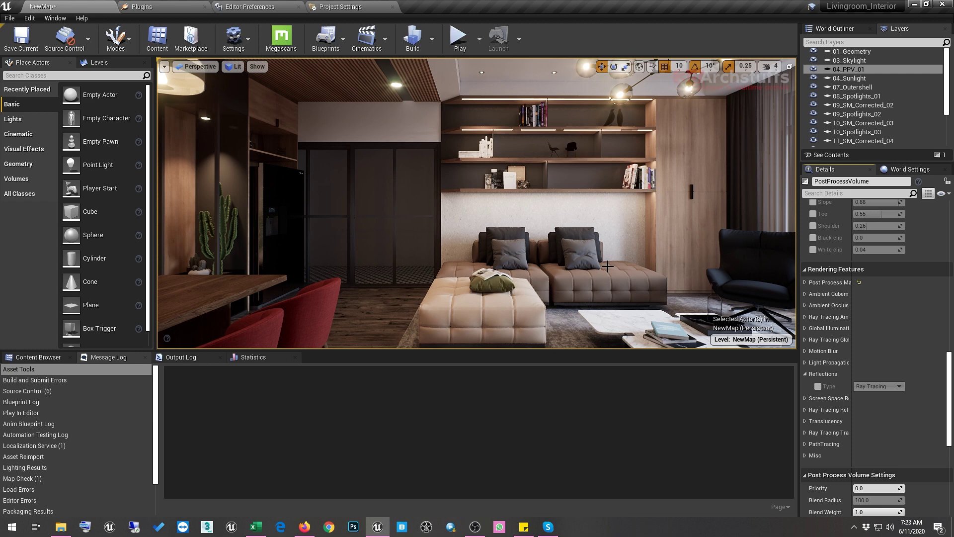
{"action": "left_click", "coordinate": [343, 7]}
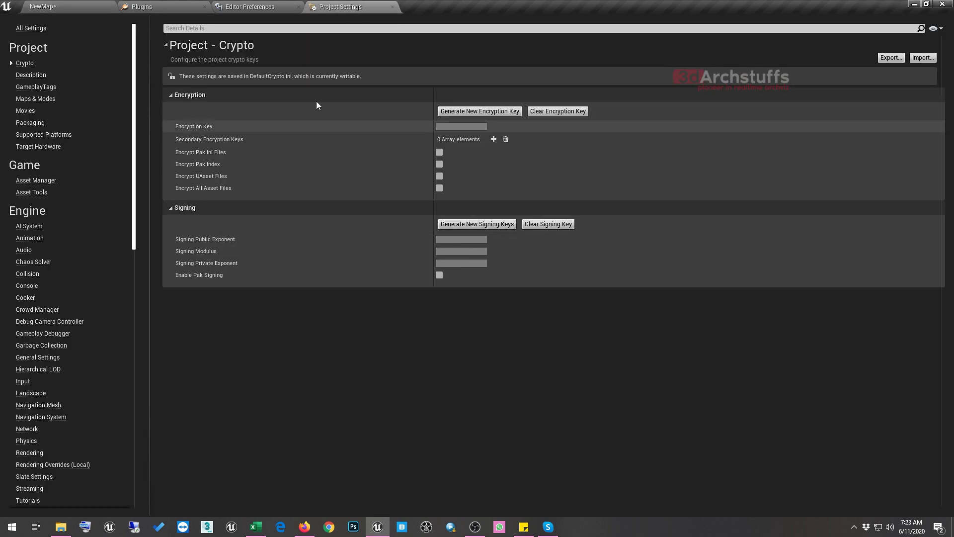
{"action": "left_click", "coordinate": [114, 5]}
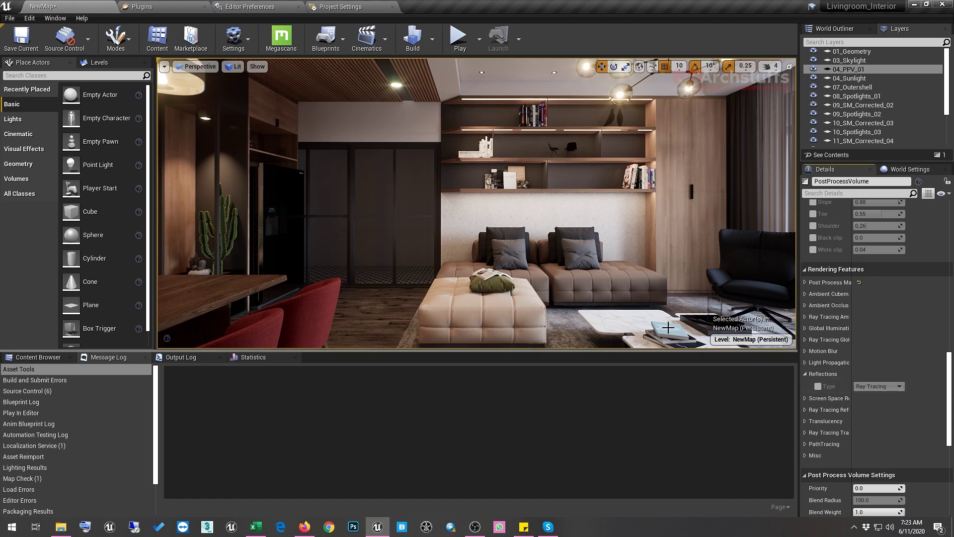
Go close to the wooden dining tabletop and enable the Reflections Type override of the volume in layer 04_PPV_01
{"action": "scroll", "coordinate": [627, 253], "scroll_direction": "up", "scroll_amount": 6}
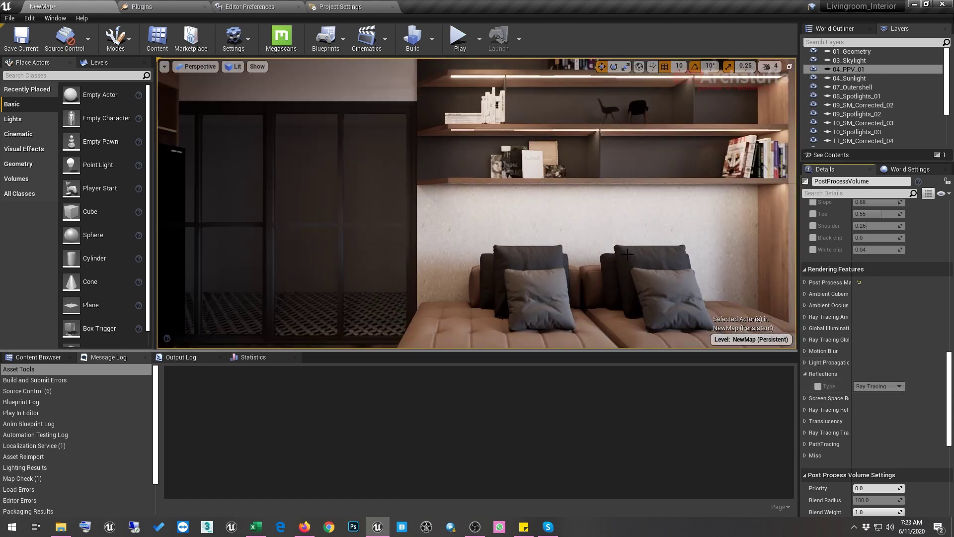
{"action": "left_click", "coordinate": [627, 253]}
{"action": "right_click", "coordinate": [492, 151]}
{"action": "right_click_drag", "start_coordinate": [492, 151], "coordinate": [448, 150]}
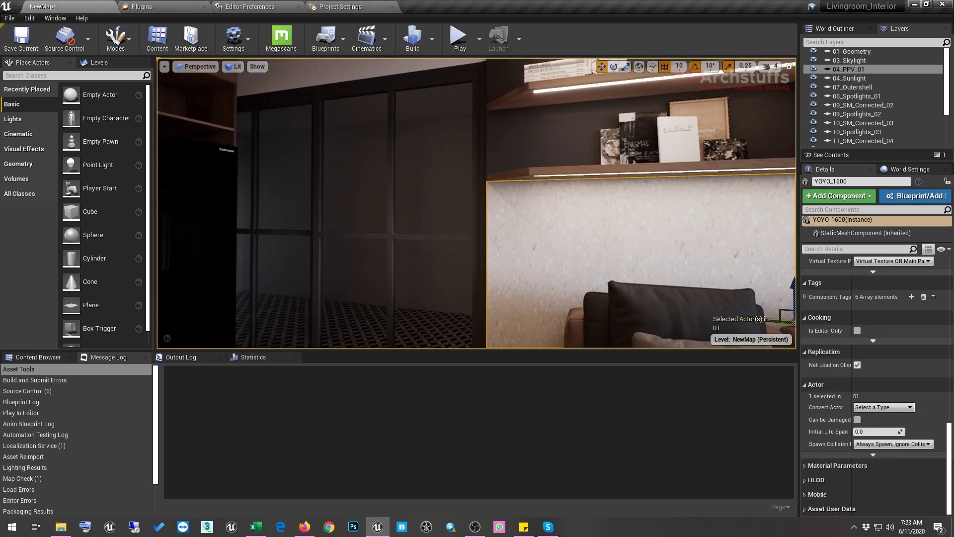
{"action": "key", "text": "Escape"}
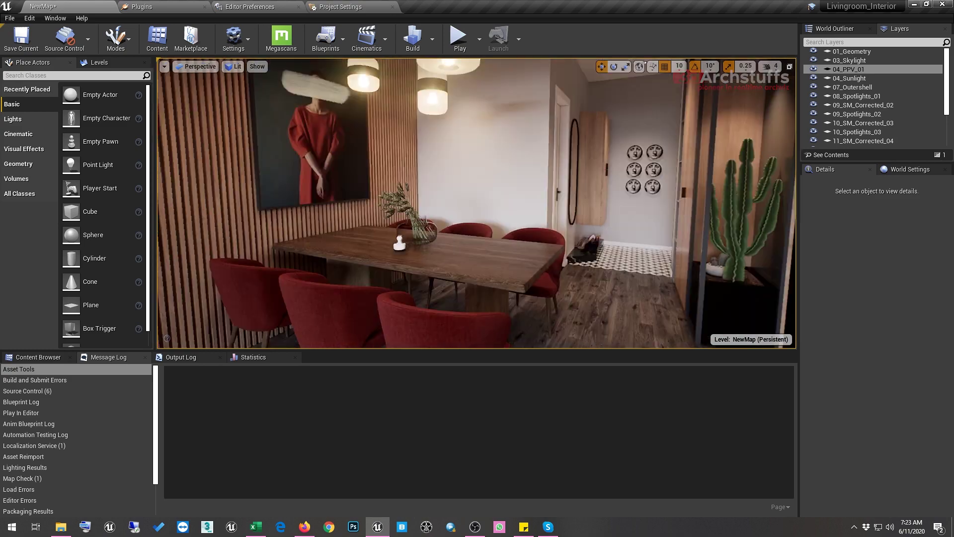
{"action": "right_click_drag", "start_coordinate": [632, 194], "coordinate": [450, 216]}
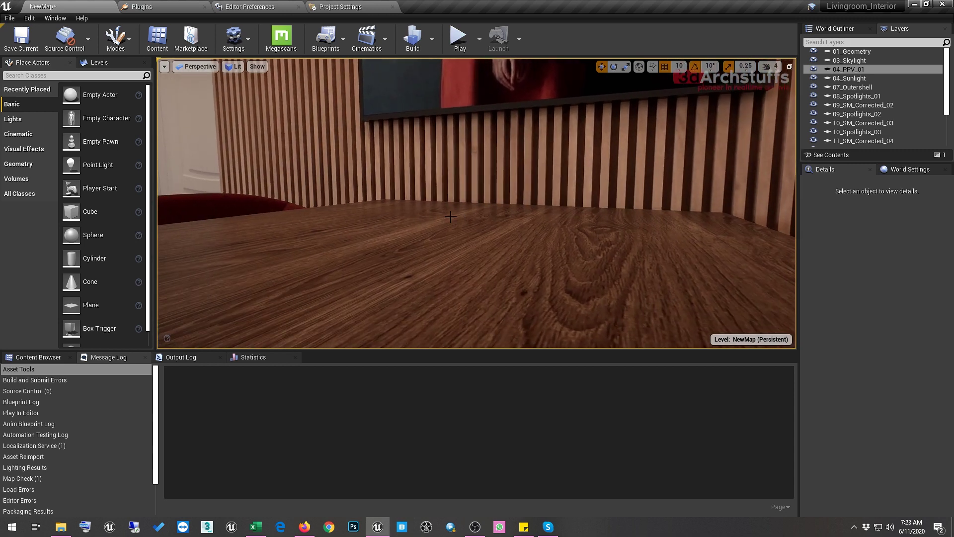
{"action": "double_click", "coordinate": [846, 69]}
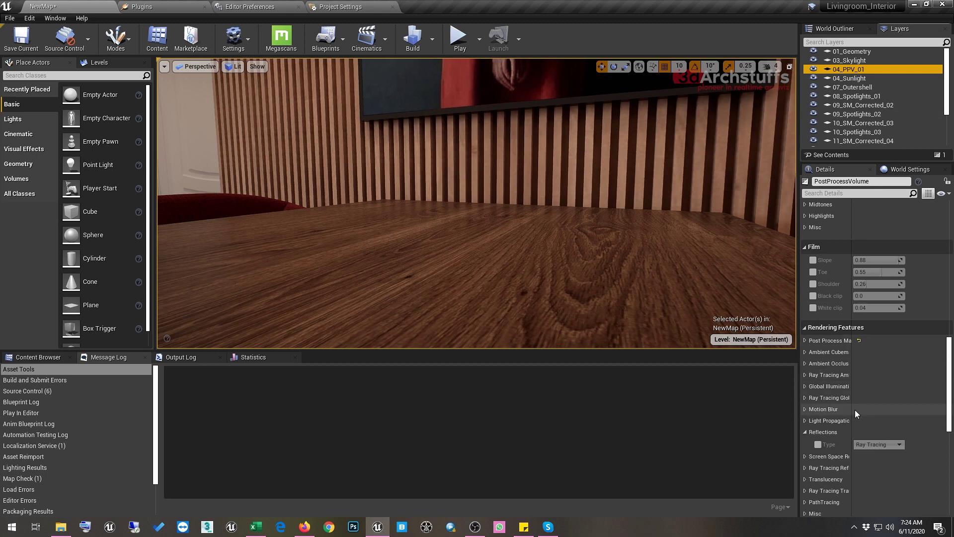
{"action": "left_click", "coordinate": [818, 443]}
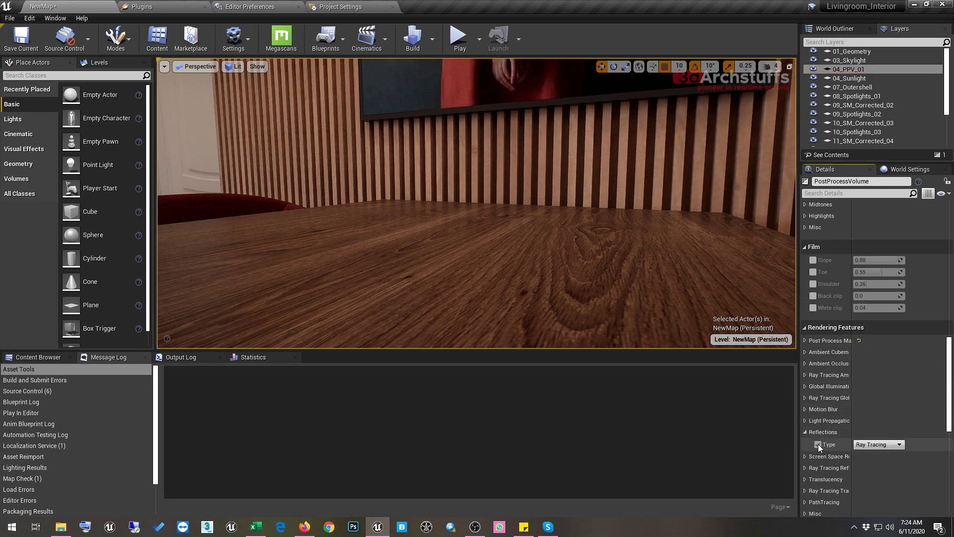
Switch the Reflections Type to Screen Space and back to Ray Tracing to compare them on the tabletop
{"action": "left_click", "coordinate": [872, 445]}
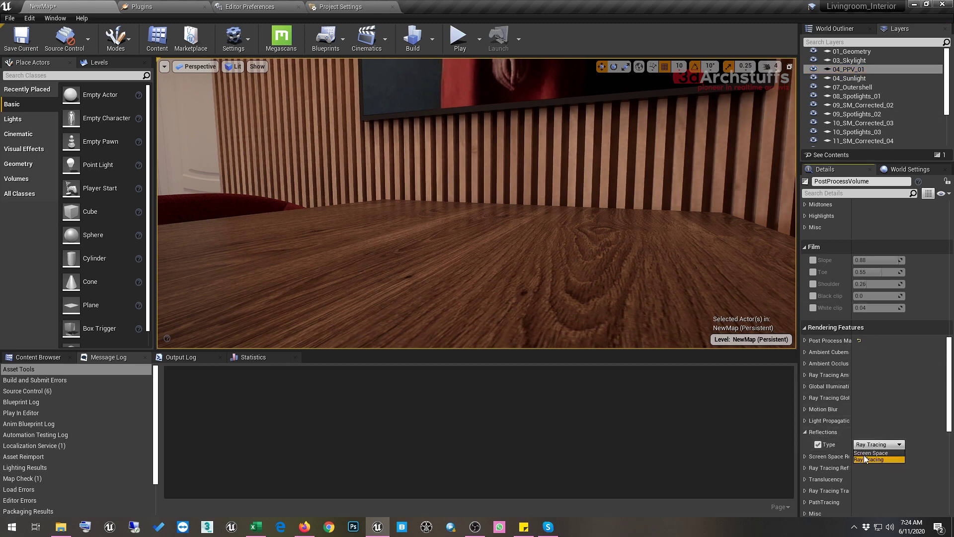
{"action": "left_click", "coordinate": [867, 453]}
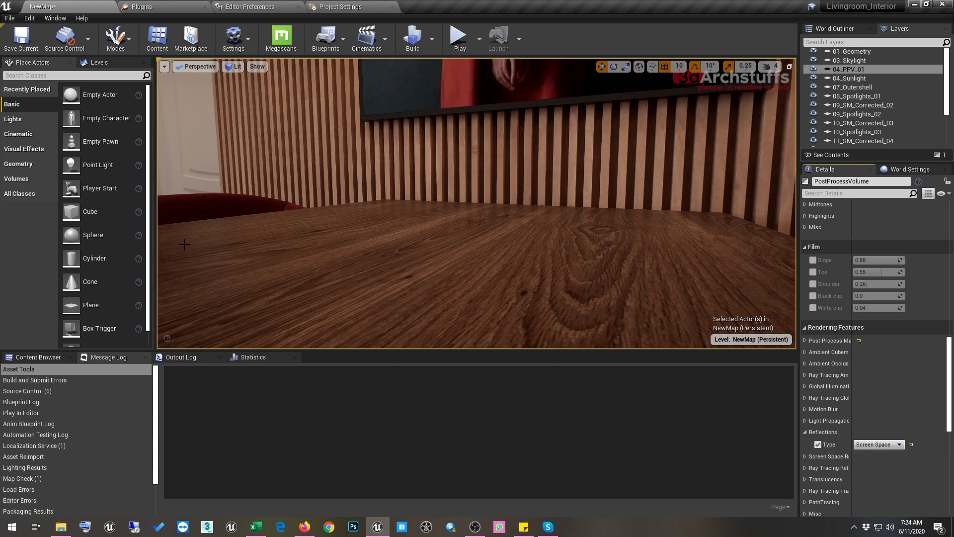
{"action": "left_click", "coordinate": [875, 444]}
{"action": "left_click", "coordinate": [874, 458]}
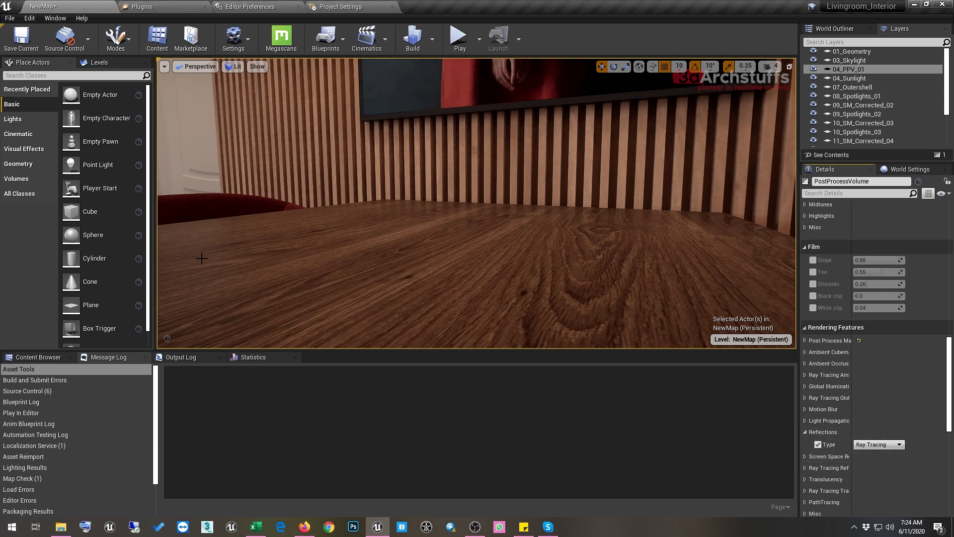
Look around the dining and living areas and review the volume's Color Grading, Chromatic Aberration and Exposure settings
{"action": "scroll", "coordinate": [634, 293], "scroll_direction": "down", "scroll_amount": 10}
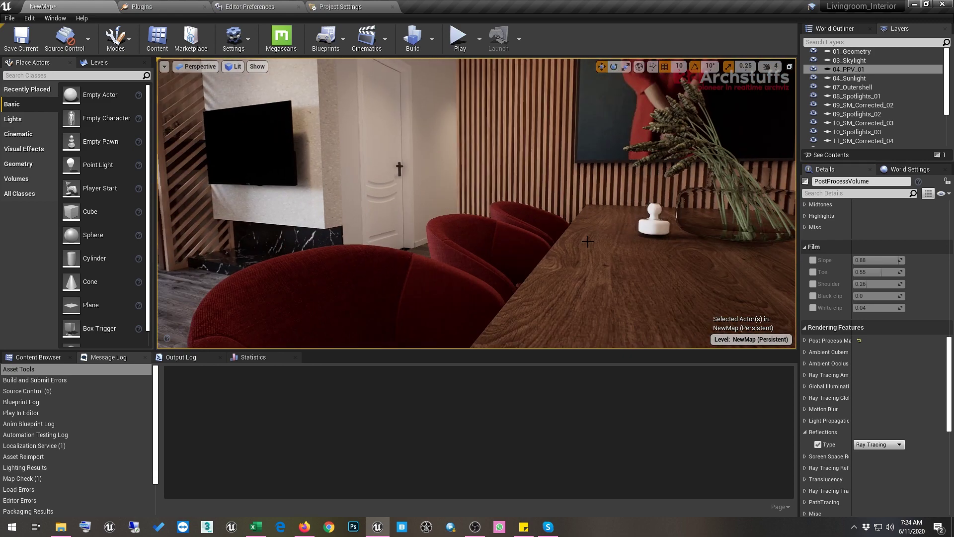
{"action": "left_click_drag", "start_coordinate": [587, 242], "coordinate": [646, 273]}
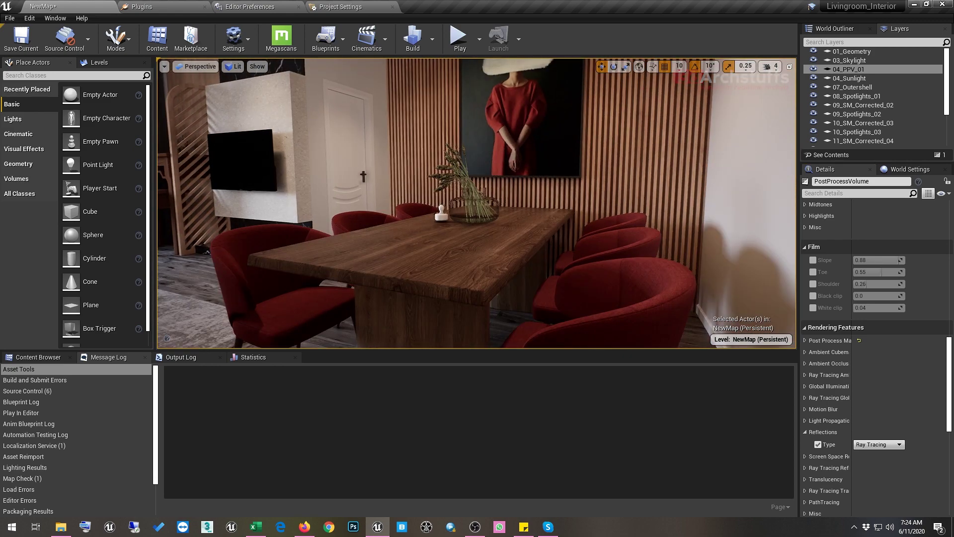
{"action": "left_click_drag", "start_coordinate": [568, 252], "coordinate": [477, 252]}
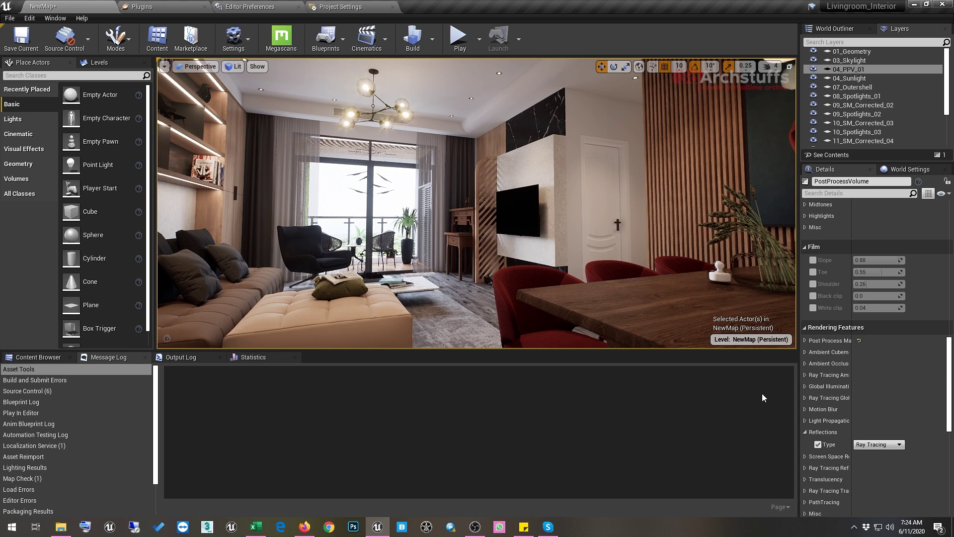
{"action": "left_click_drag", "start_coordinate": [497, 273], "coordinate": [591, 273]}
{"action": "scroll", "coordinate": [842, 296], "scroll_direction": "up", "scroll_amount": 10}
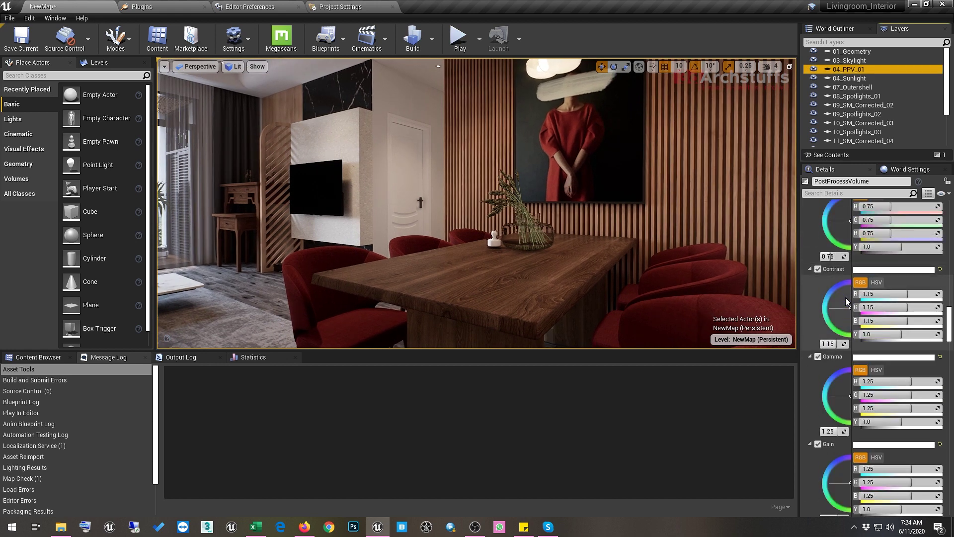
{"action": "scroll", "coordinate": [845, 297], "scroll_direction": "up", "scroll_amount": 6}
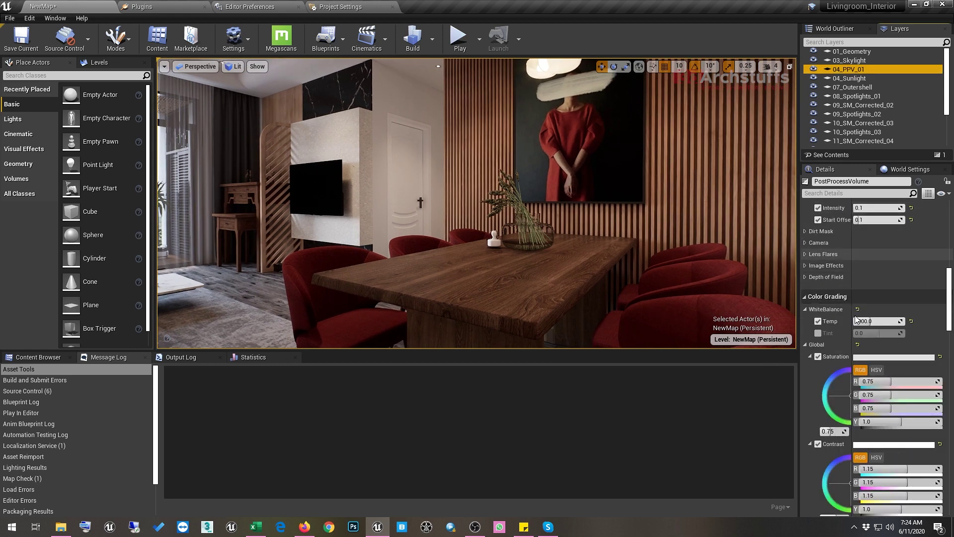
{"action": "scroll", "coordinate": [854, 343], "scroll_direction": "up", "scroll_amount": 7}
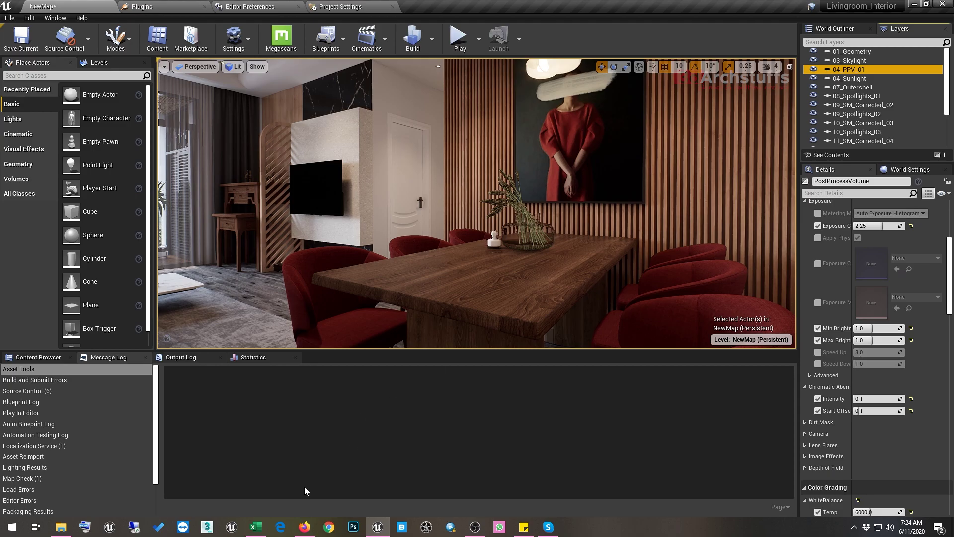
Switch to Firefox and open the 3darchstuffs YouTube channel's videos in a new browser tab
{"action": "left_click", "coordinate": [304, 526]}
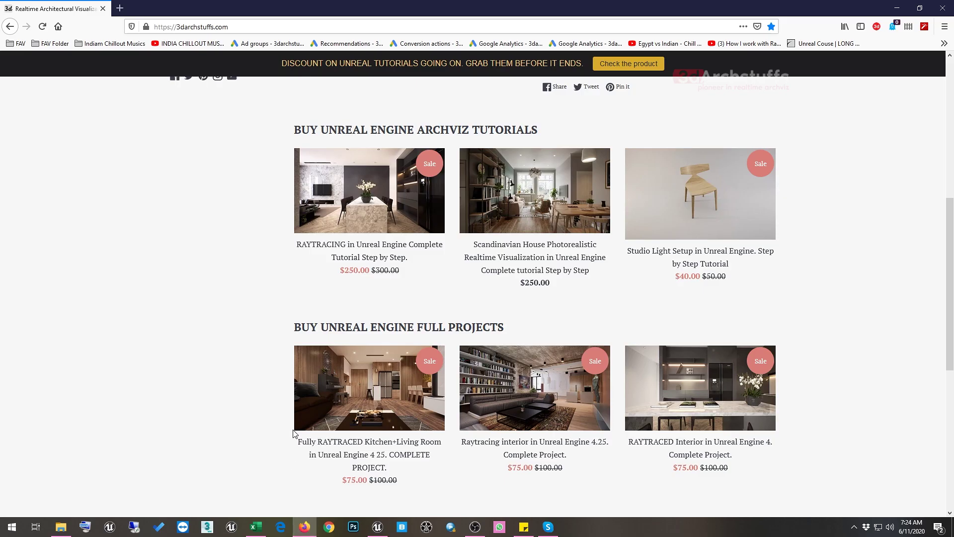
{"action": "left_click", "coordinate": [120, 9]}
{"action": "left_click", "coordinate": [17, 43]}
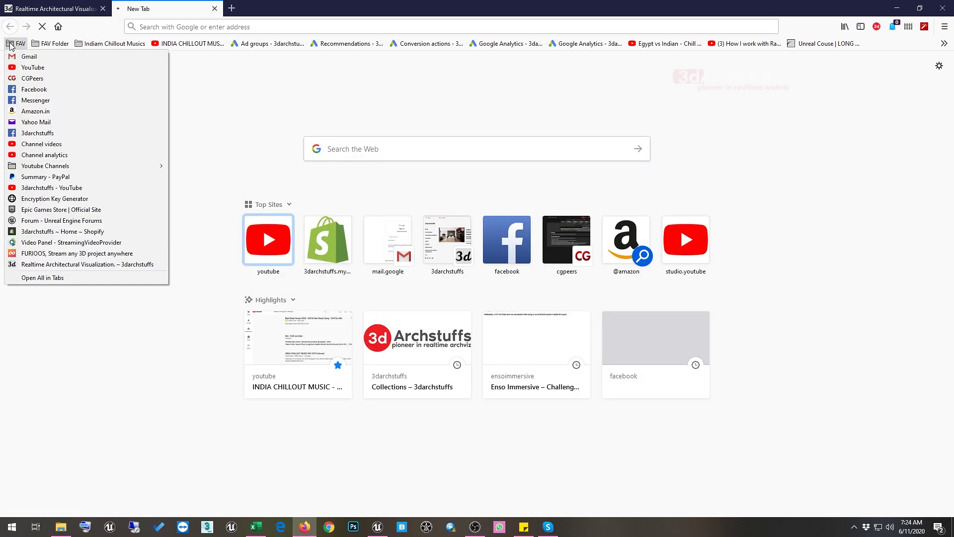
{"action": "left_click", "coordinate": [278, 168]}
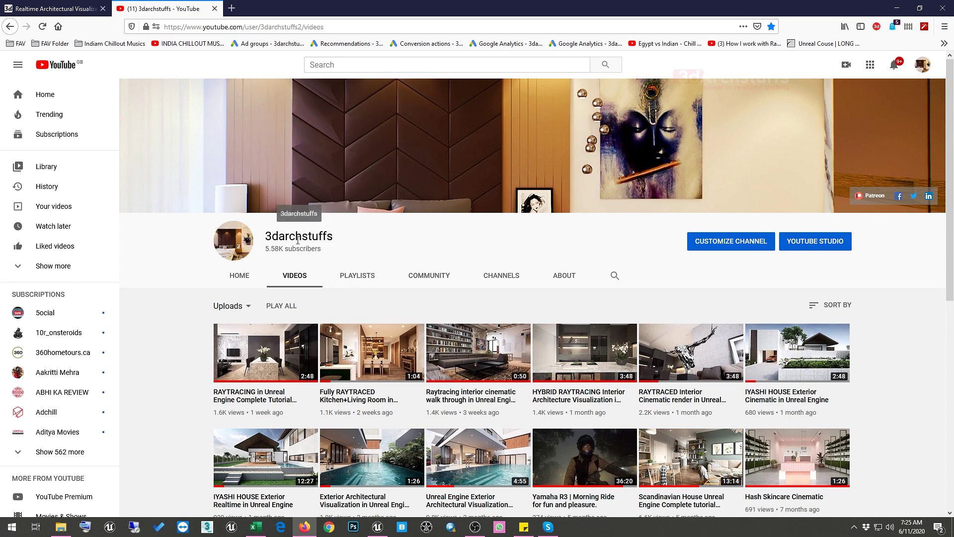
Look through the channel's uploaded videos down to the oldest ones, including the post process volume tutorial
{"action": "scroll", "coordinate": [463, 220], "scroll_direction": "down", "scroll_amount": 5}
{"action": "scroll", "coordinate": [467, 221], "scroll_direction": "down", "scroll_amount": 2}
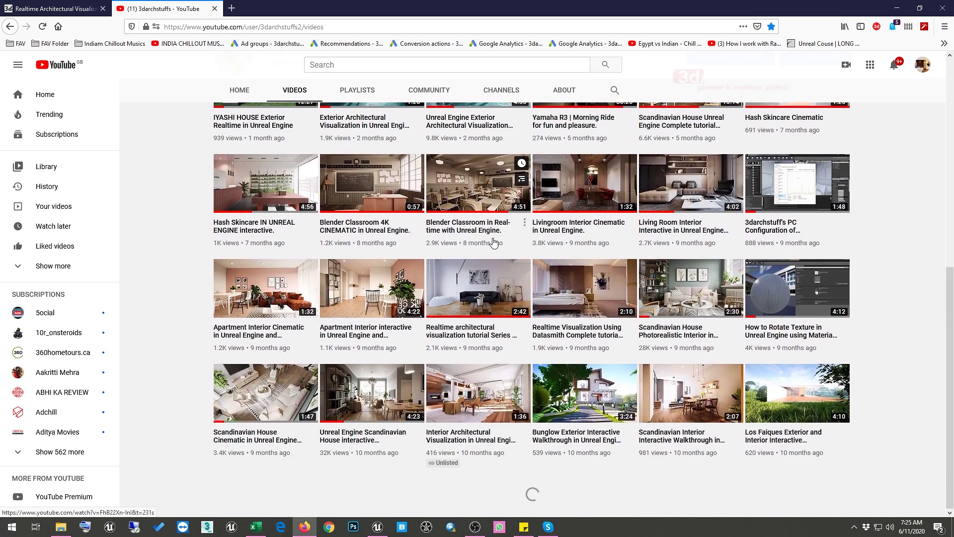
{"action": "scroll", "coordinate": [490, 329], "scroll_direction": "down", "scroll_amount": 8}
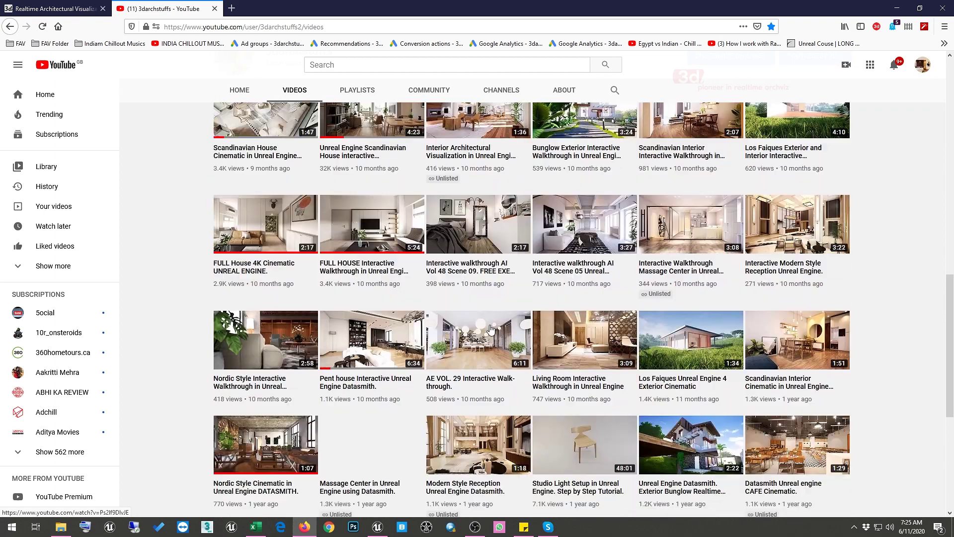
{"action": "scroll", "coordinate": [490, 329], "scroll_direction": "down", "scroll_amount": 6}
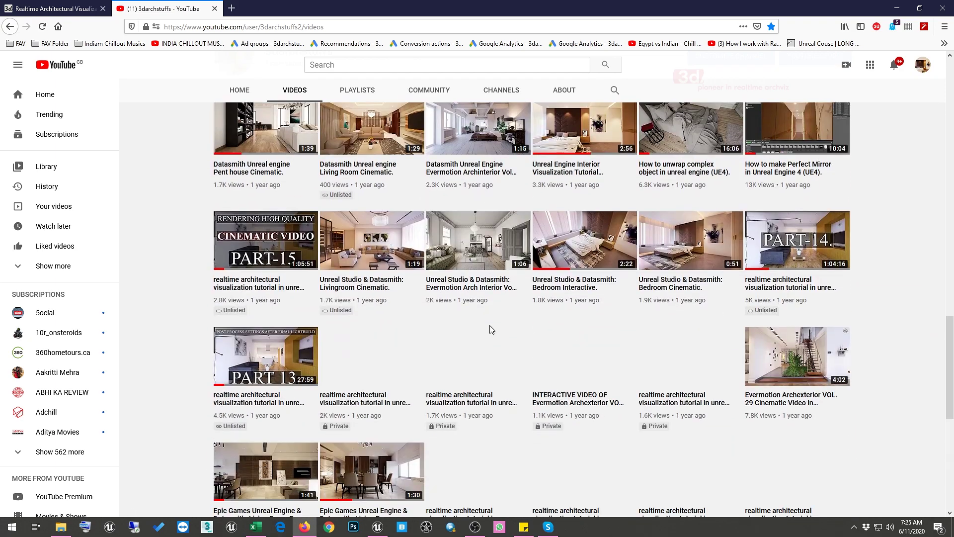
{"action": "scroll", "coordinate": [565, 357], "scroll_direction": "down", "scroll_amount": 4}
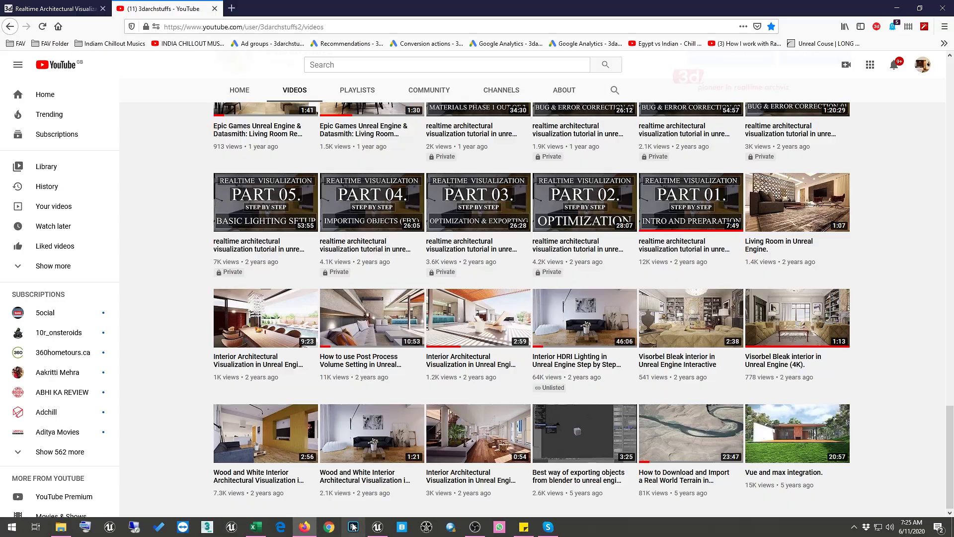
Switch back to Unreal Engine and review the volume's Lens settings from Bloom down to Chromatic Aberration
{"action": "left_click", "coordinate": [378, 526]}
{"action": "scroll", "coordinate": [827, 255], "scroll_direction": "up", "scroll_amount": 5}
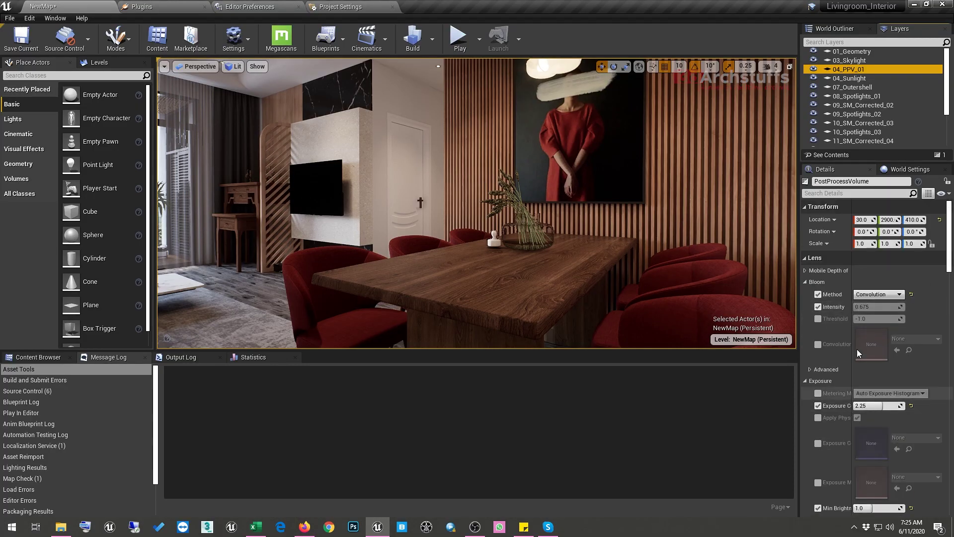
{"action": "scroll", "coordinate": [847, 378], "scroll_direction": "down", "scroll_amount": 5}
{"action": "scroll", "coordinate": [848, 378], "scroll_direction": "down", "scroll_amount": 10}
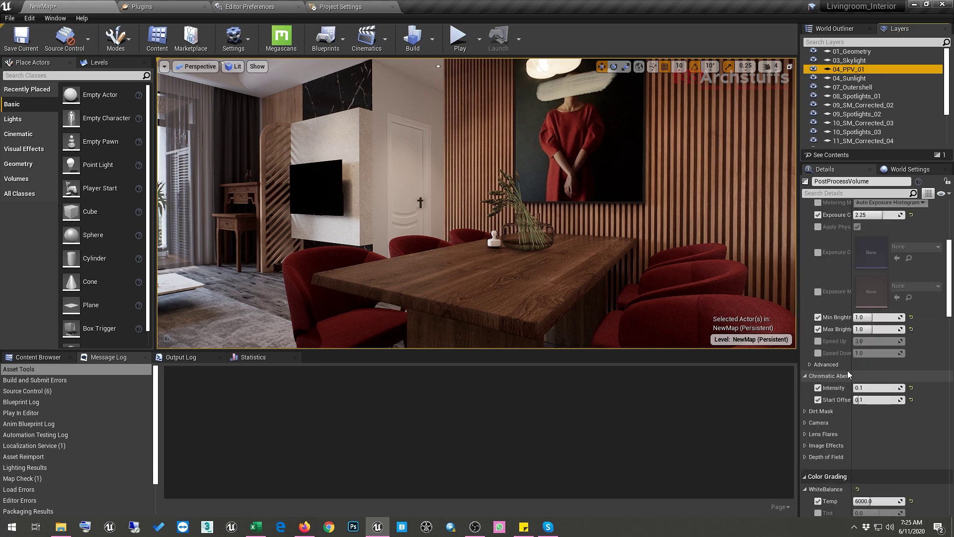
Turn off the Reflections Type override in the post process volume's Rendering Features
{"action": "scroll", "coordinate": [860, 348], "scroll_direction": "up", "scroll_amount": 1}
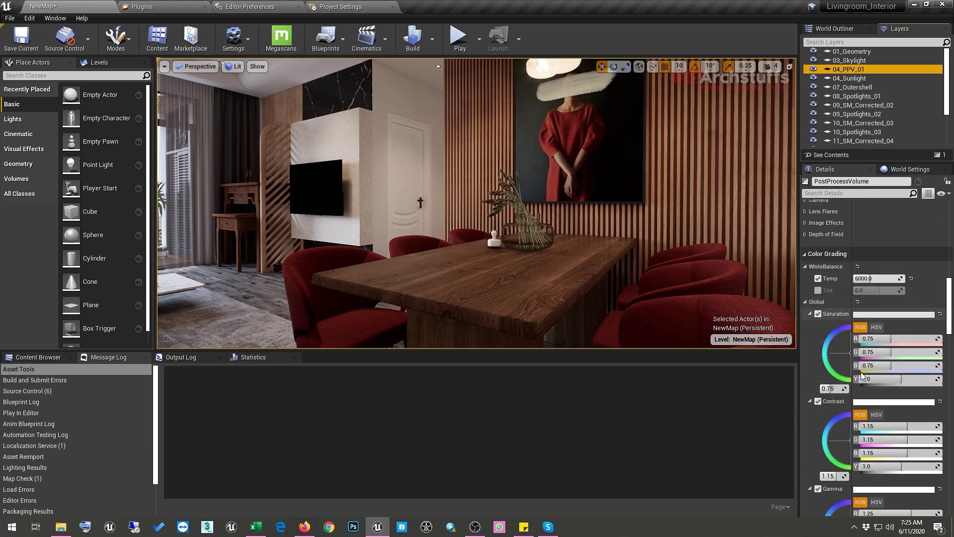
{"action": "scroll", "coordinate": [864, 318], "scroll_direction": "up", "scroll_amount": 2}
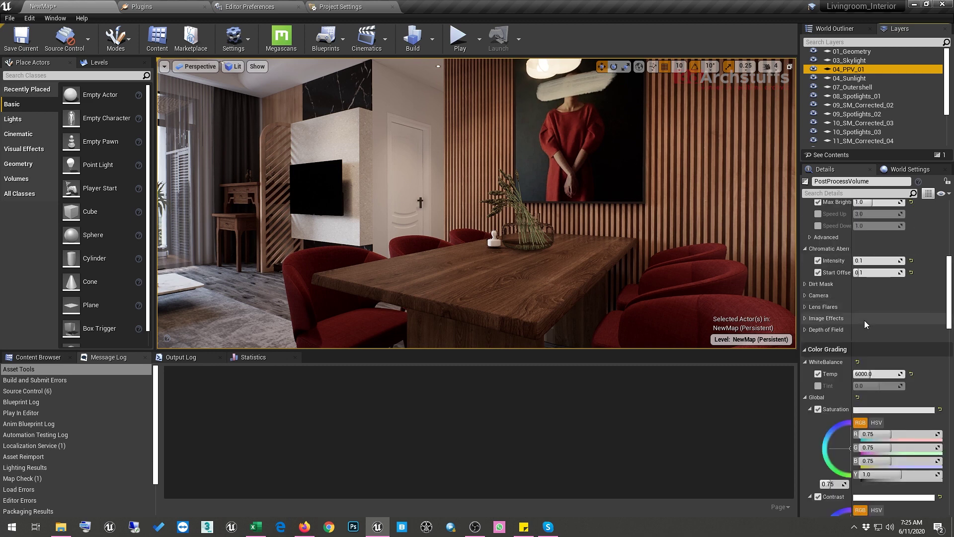
{"action": "scroll", "coordinate": [855, 343], "scroll_direction": "down", "scroll_amount": 2}
{"action": "scroll", "coordinate": [859, 348], "scroll_direction": "down", "scroll_amount": 15}
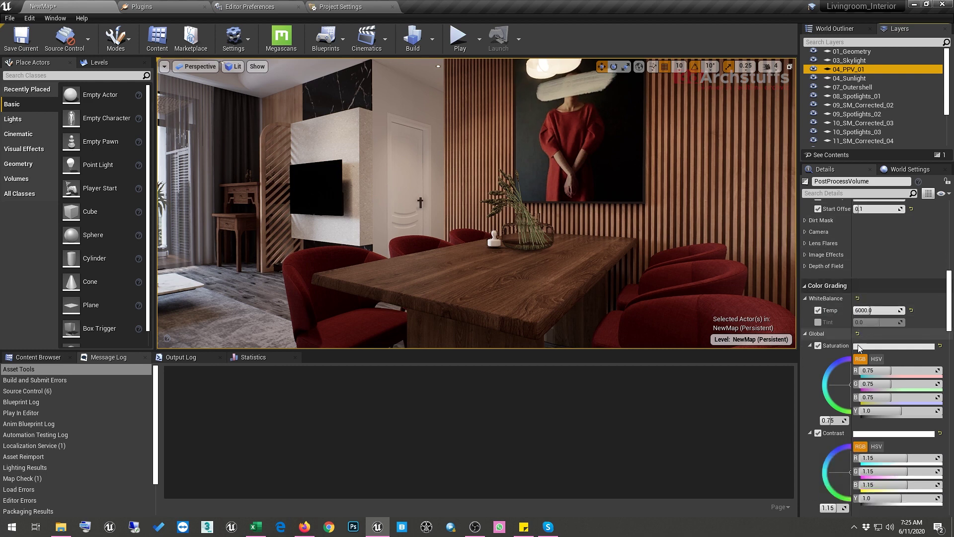
{"action": "scroll", "coordinate": [875, 377], "scroll_direction": "down", "scroll_amount": 2}
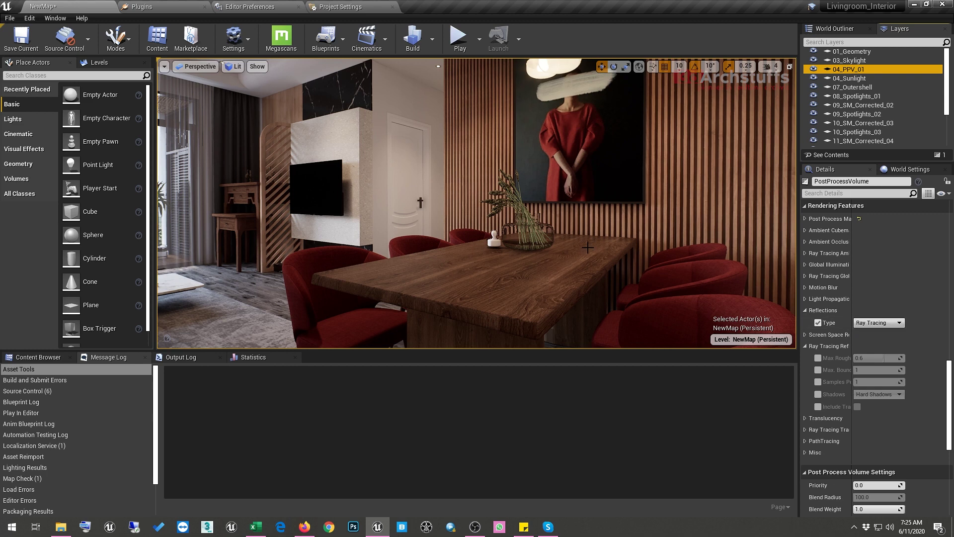
{"action": "left_click", "coordinate": [817, 323]}
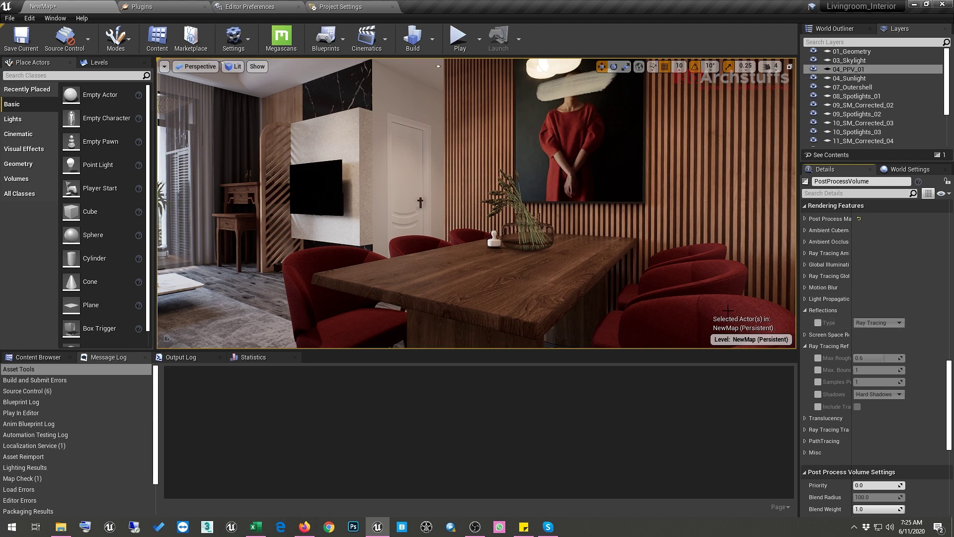
Enable the volume's Translucency Type override and set it to Ray Tracing
{"action": "scroll", "coordinate": [831, 368], "scroll_direction": "down", "scroll_amount": 3}
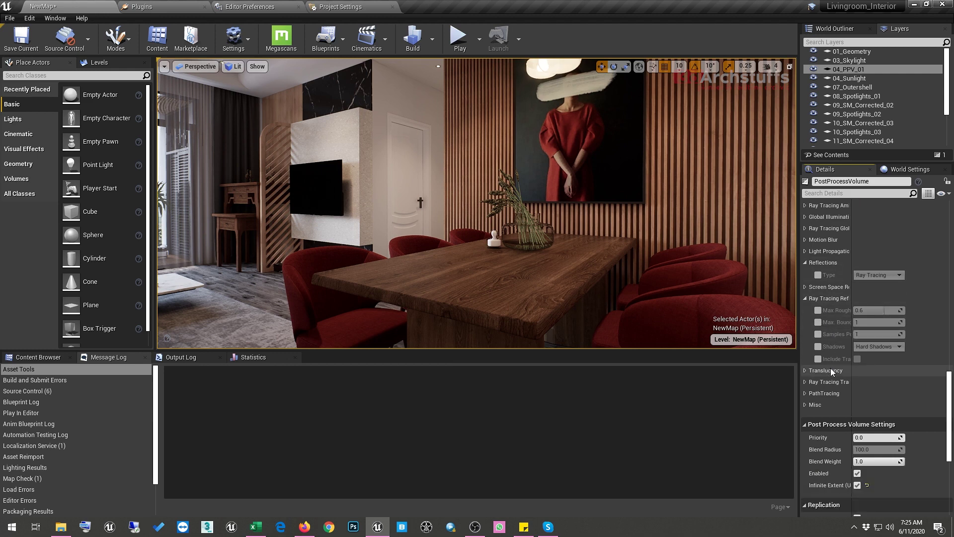
{"action": "left_click", "coordinate": [805, 371]}
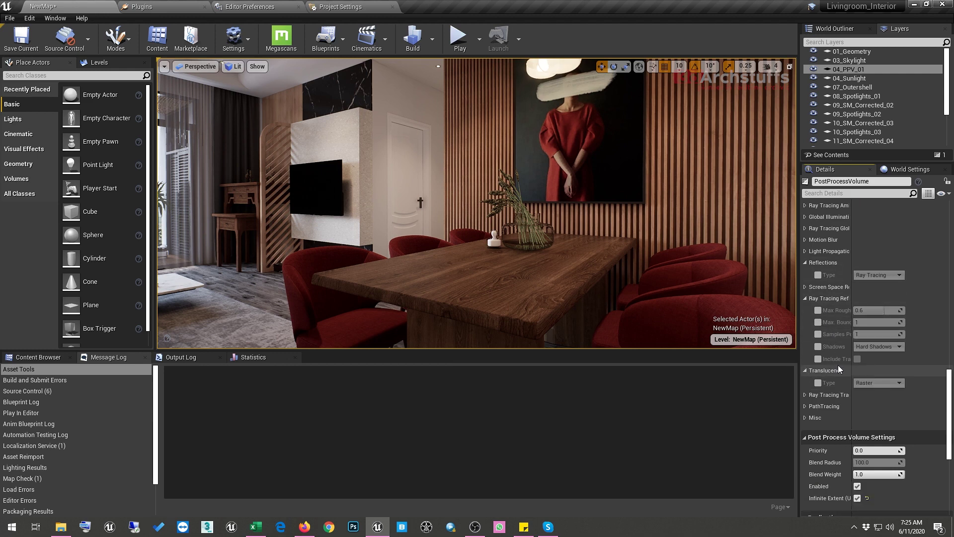
{"action": "left_click", "coordinate": [818, 383]}
{"action": "left_click", "coordinate": [879, 384]}
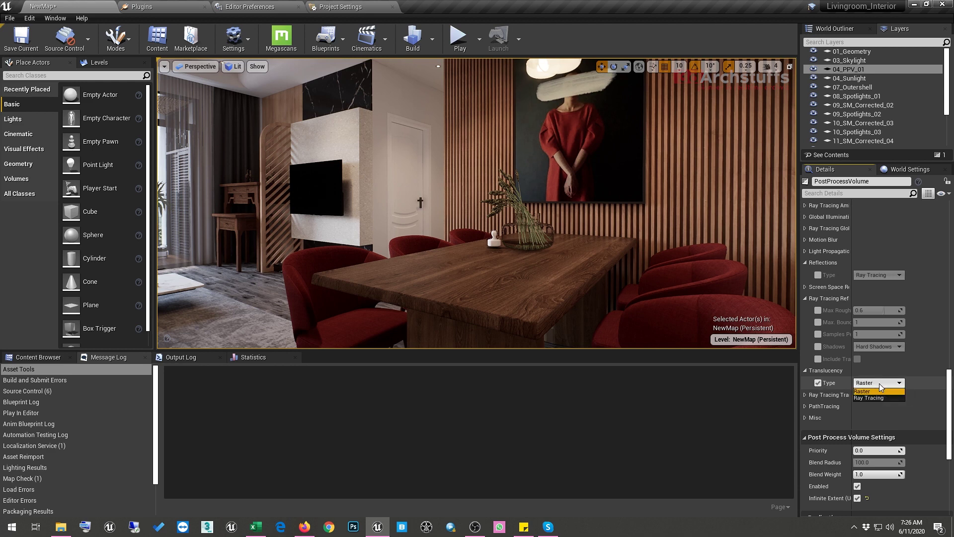
{"action": "left_click", "coordinate": [871, 398]}
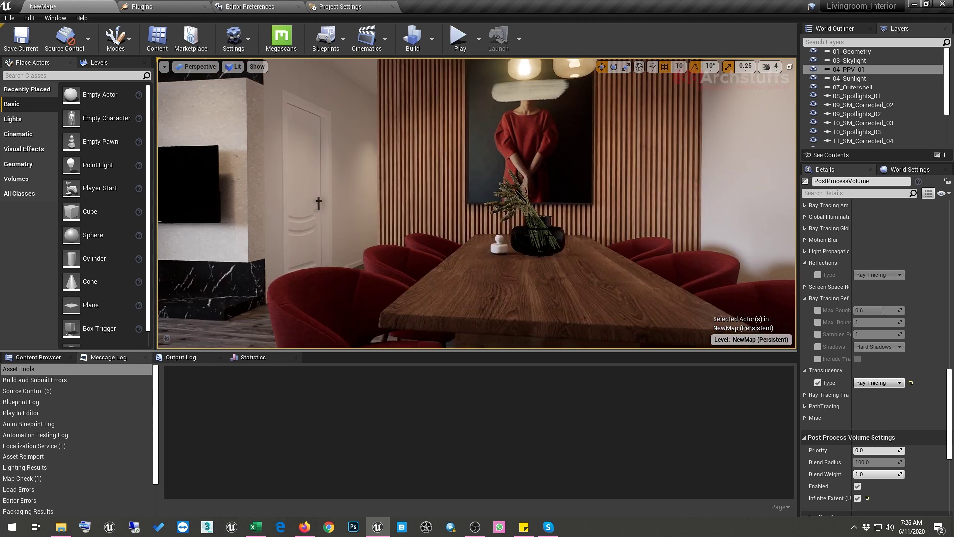
Frame the glass vase on the dining table and examine how its glass renders up close
{"action": "left_click", "coordinate": [546, 249]}
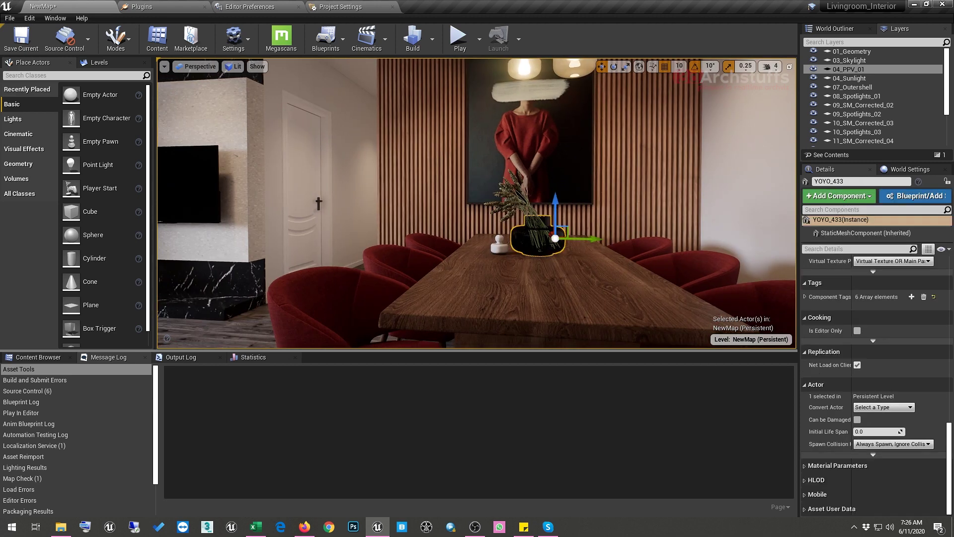
{"action": "key", "text": "f"}
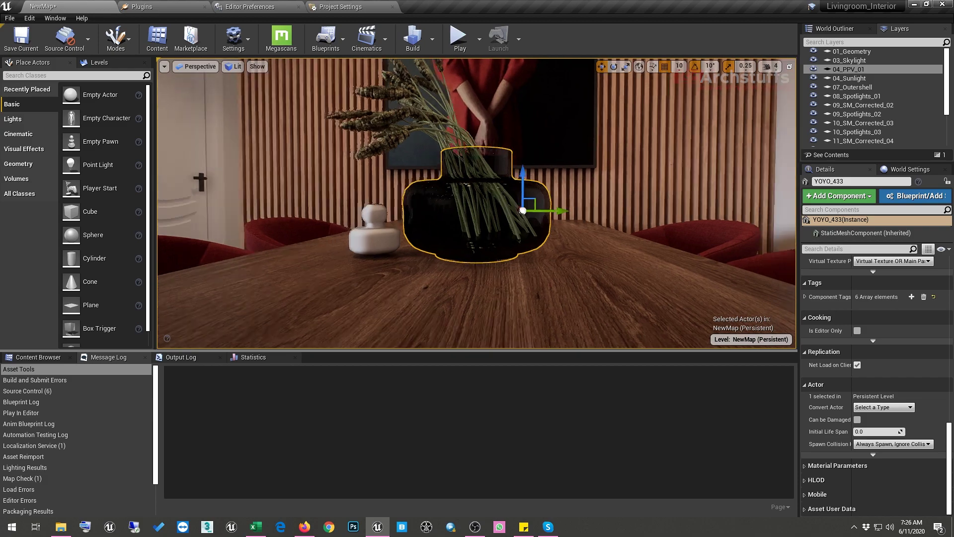
{"action": "left_click_drag", "start_coordinate": [546, 248], "coordinate": [418, 236], "text": "alt"}
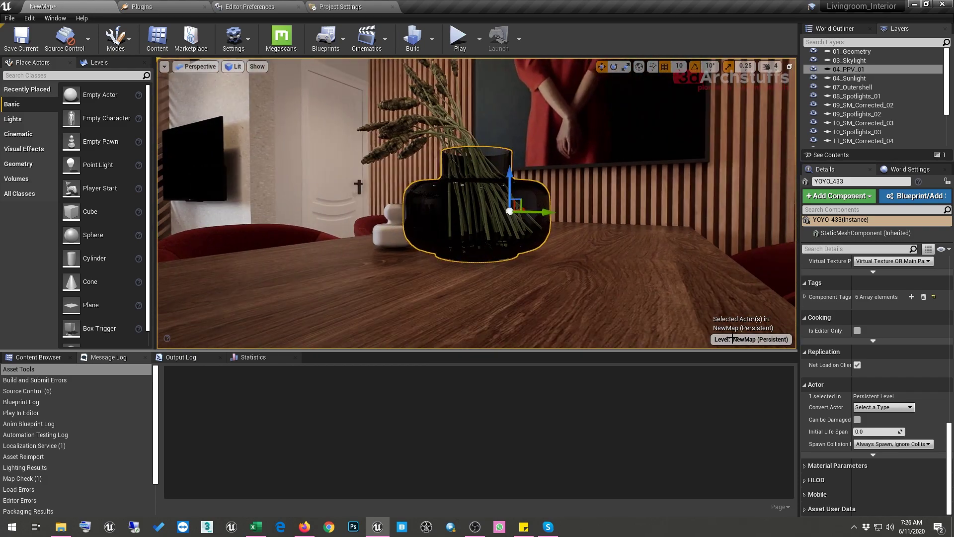
{"action": "scroll", "coordinate": [910, 362], "scroll_direction": "up", "scroll_amount": 3}
{"action": "scroll", "coordinate": [914, 386], "scroll_direction": "up", "scroll_amount": 2}
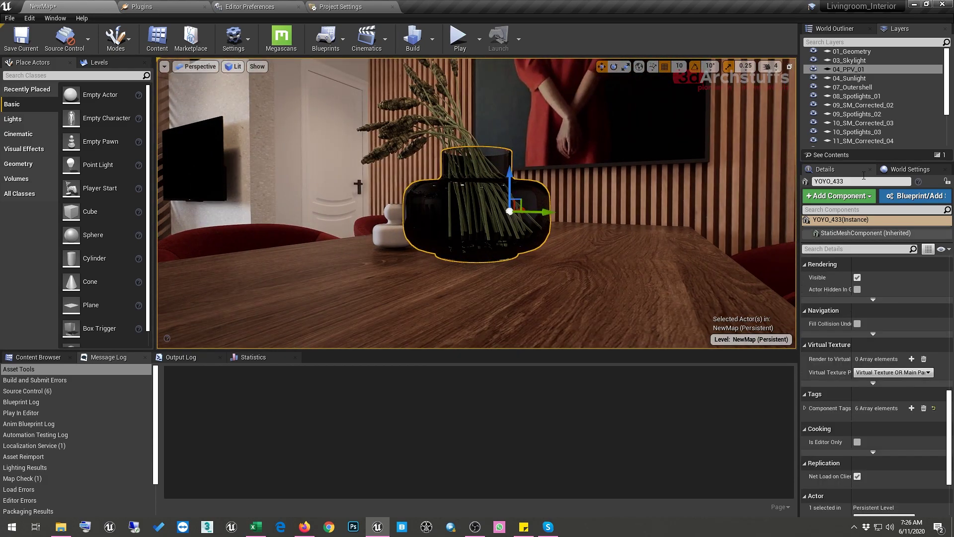
Reselect the volume in layer 04_PPV_01, collapse the unneeded setting groups, and set its Translucency Type to Raster
{"action": "double_click", "coordinate": [848, 69]}
{"action": "scroll", "coordinate": [825, 360], "scroll_direction": "up", "scroll_amount": 4}
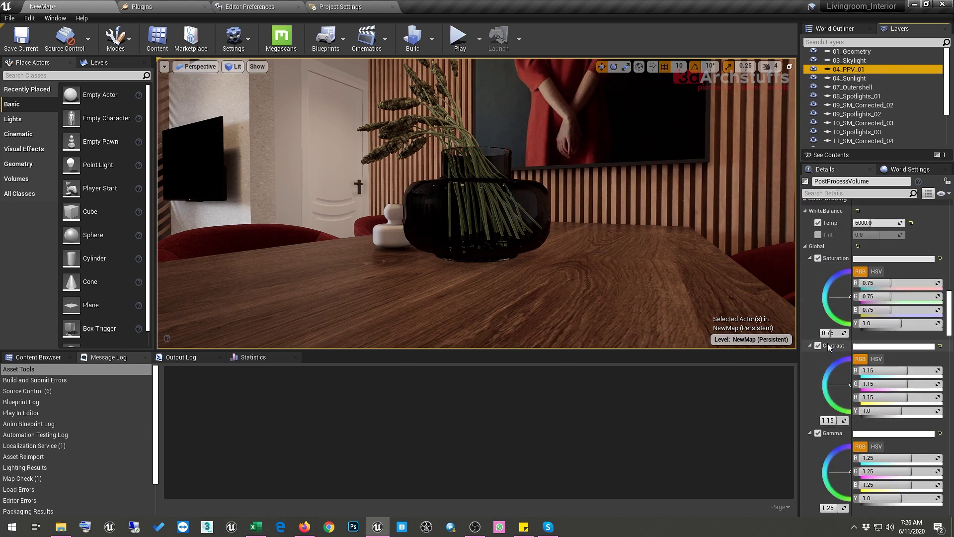
{"action": "left_click", "coordinate": [810, 289]}
{"action": "left_click", "coordinate": [810, 301]}
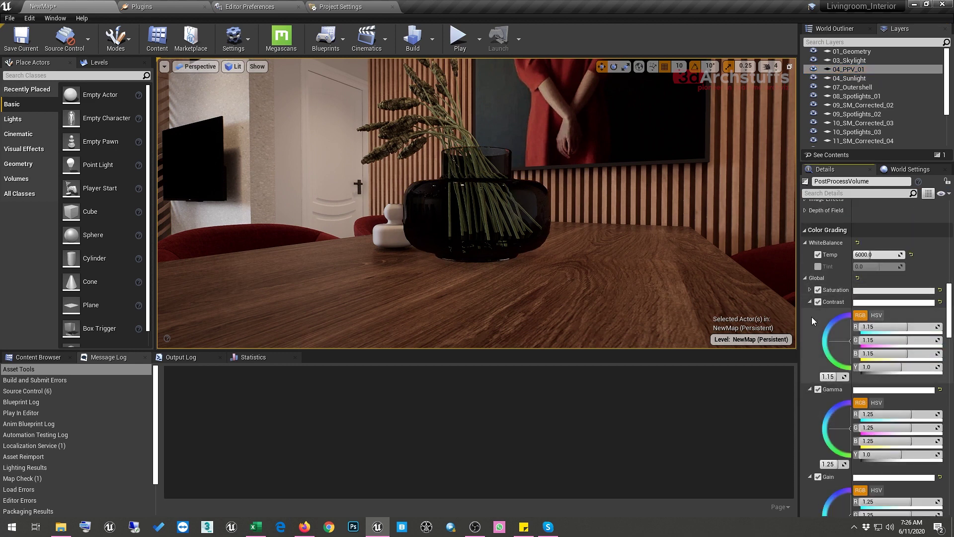
{"action": "scroll", "coordinate": [815, 319], "scroll_direction": "down", "scroll_amount": 10}
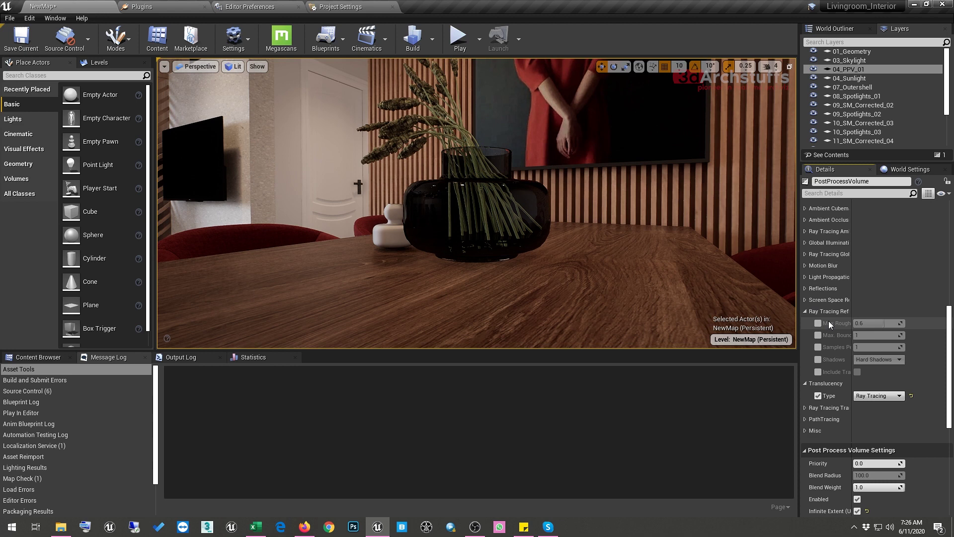
{"action": "left_click", "coordinate": [805, 311]}
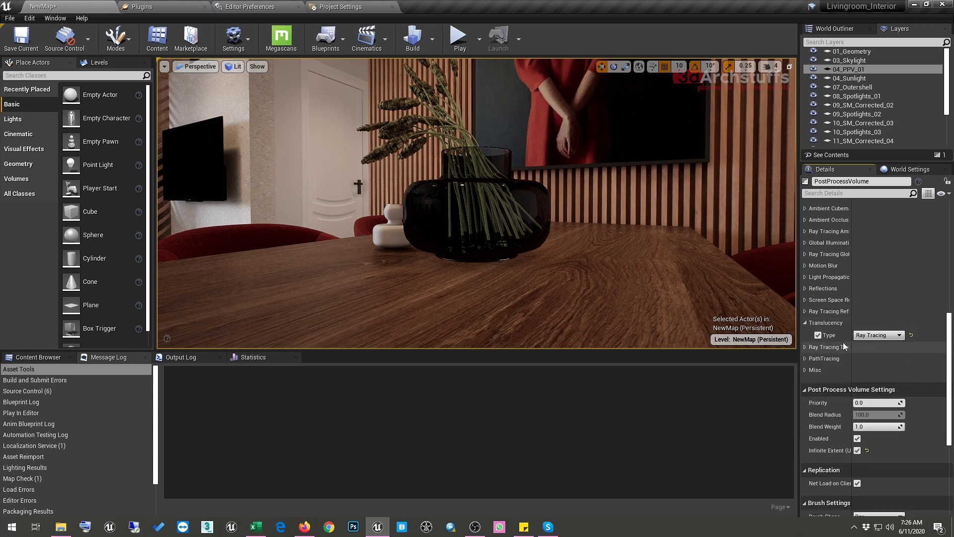
{"action": "left_click", "coordinate": [884, 335]}
{"action": "left_click", "coordinate": [872, 344]}
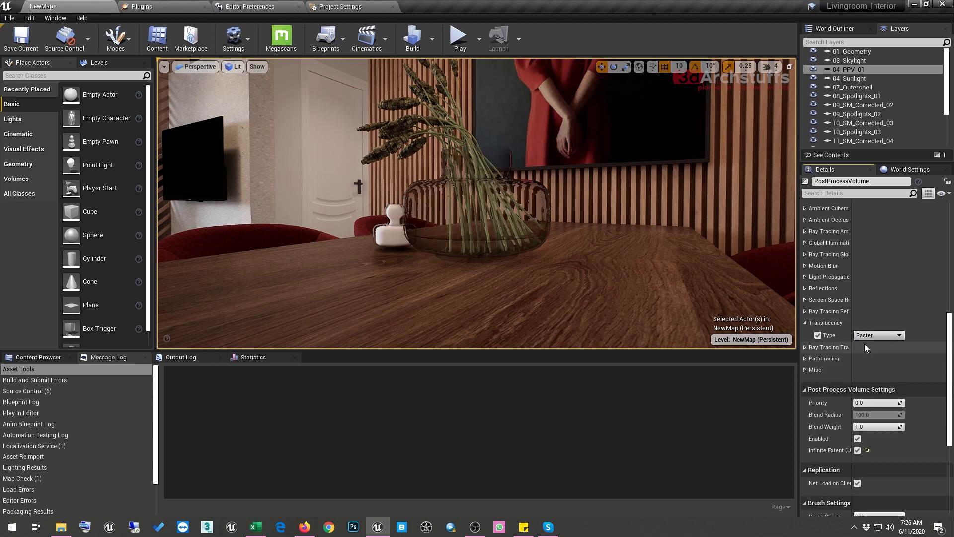
Inspect the glass vase up close and set the 04_PPV_01 volume's Translucency Type back to Ray Tracing
{"action": "left_click", "coordinate": [504, 219]}
{"action": "key", "text": "f"}
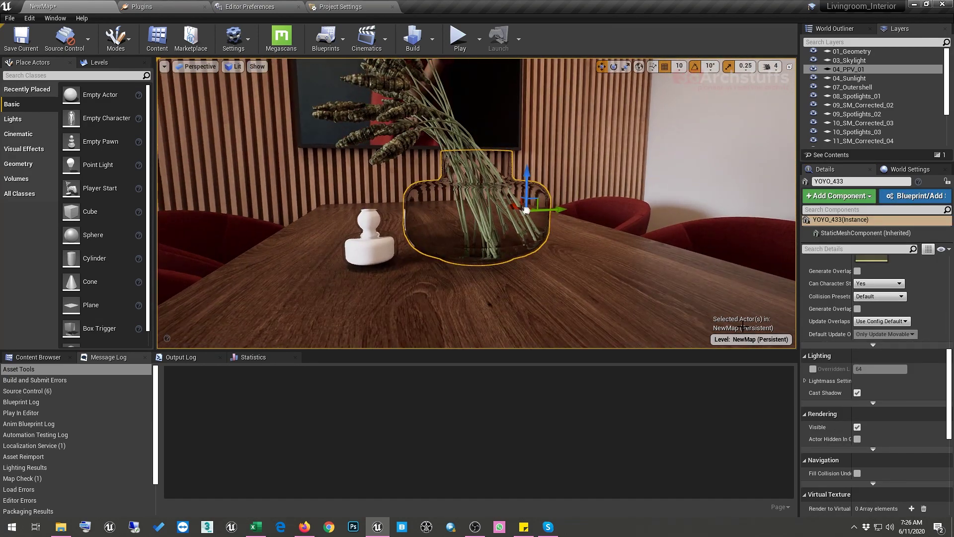
{"action": "double_click", "coordinate": [867, 69]}
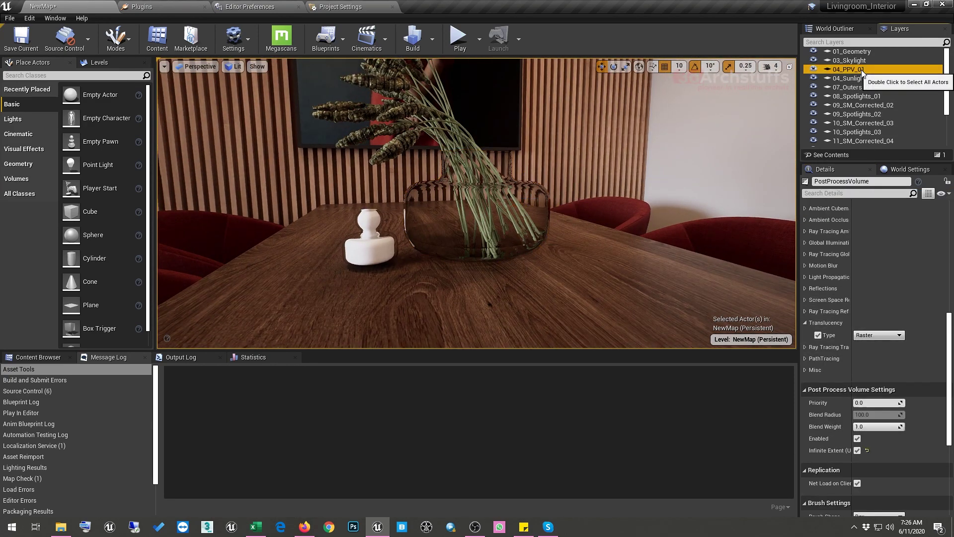
{"action": "left_click", "coordinate": [875, 334]}
{"action": "left_click", "coordinate": [875, 351]}
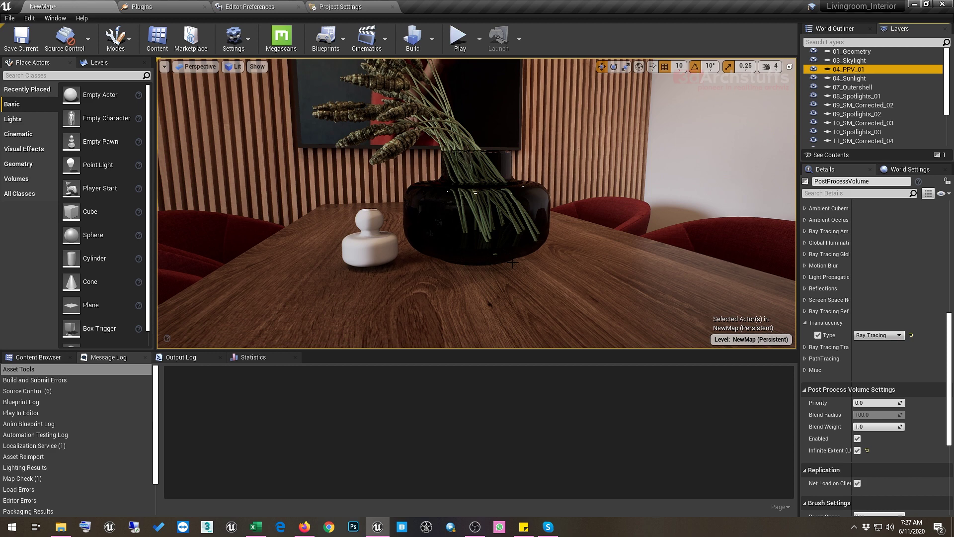
Look over the dining table and living area from the bookmarked views to judge the ray-traced translucency
{"action": "scroll", "coordinate": [515, 265], "scroll_direction": "down", "scroll_amount": 5}
{"action": "mouse_move", "coordinate": [516, 265]}
{"action": "right_mouse_down"}
{"action": "mouse_move", "coordinate": [547, 271]}
{"action": "mouse_move", "coordinate": [537, 271]}
{"action": "right_mouse_up"}
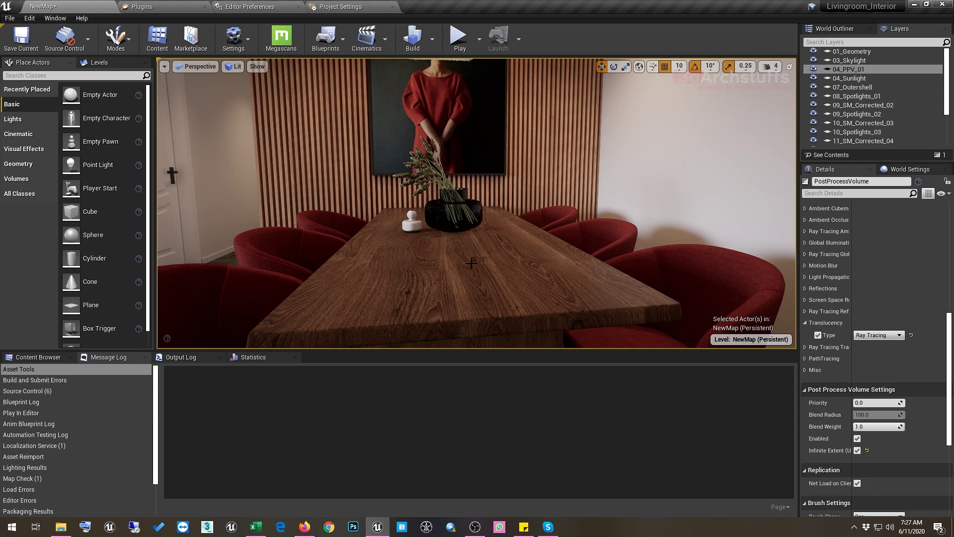
{"action": "key", "text": "1"}
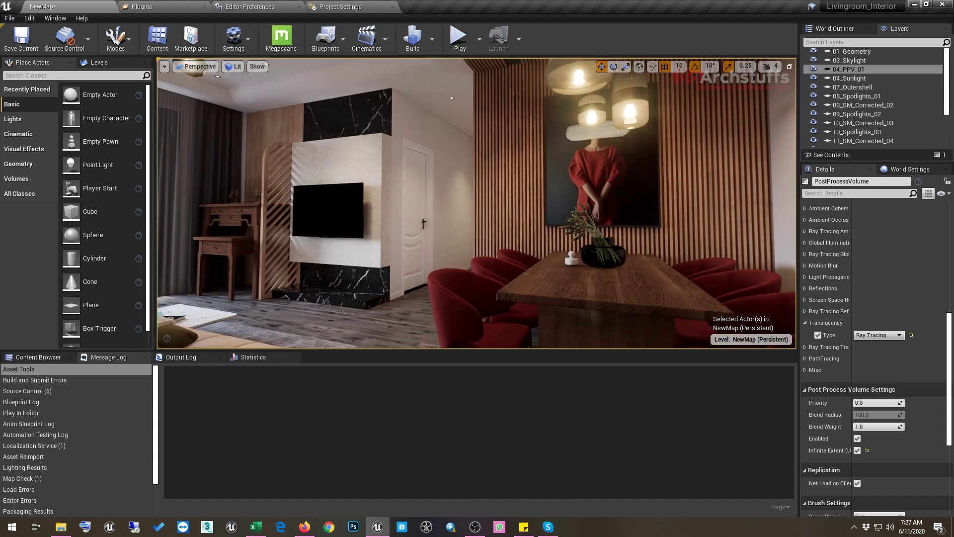
{"action": "key", "text": "2"}
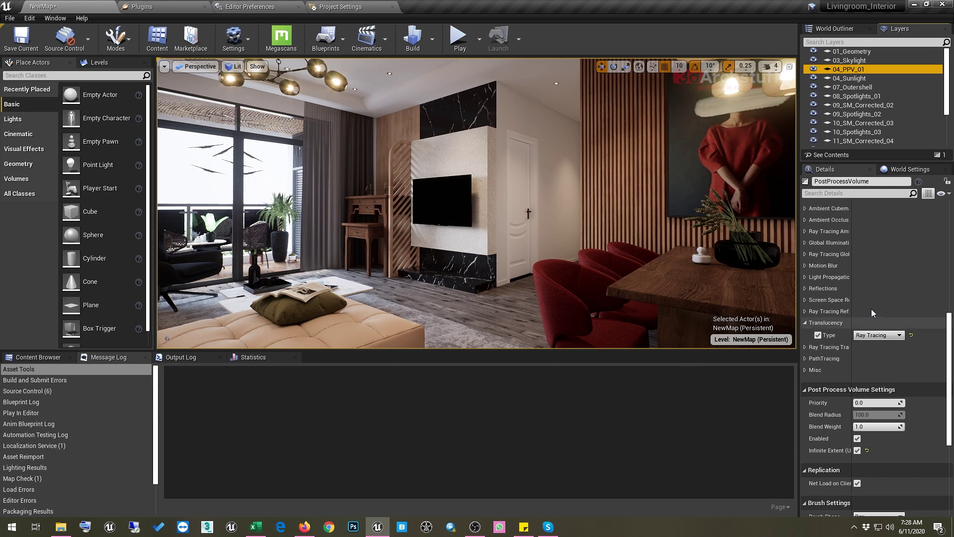
{"action": "middle_click_drag", "start_coordinate": [727, 287], "coordinate": [790, 290]}
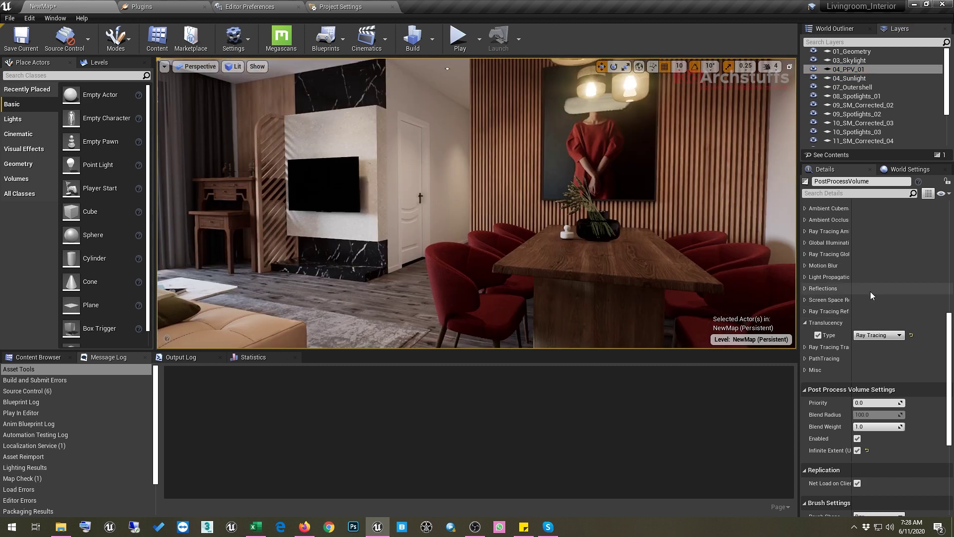
{"action": "scroll", "coordinate": [854, 318], "scroll_direction": "down", "scroll_amount": 2}
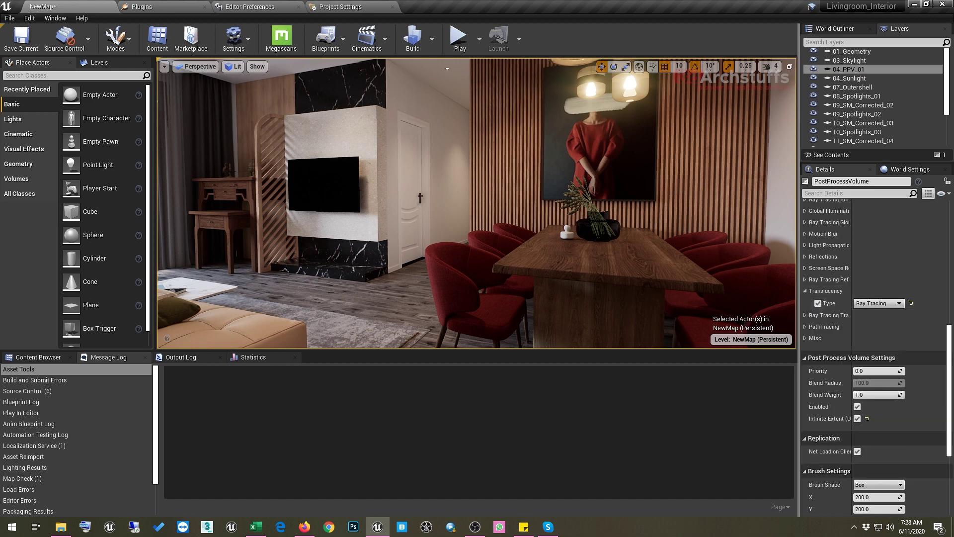
{"action": "left_click_drag", "start_coordinate": [477, 248], "coordinate": [497, 206]}
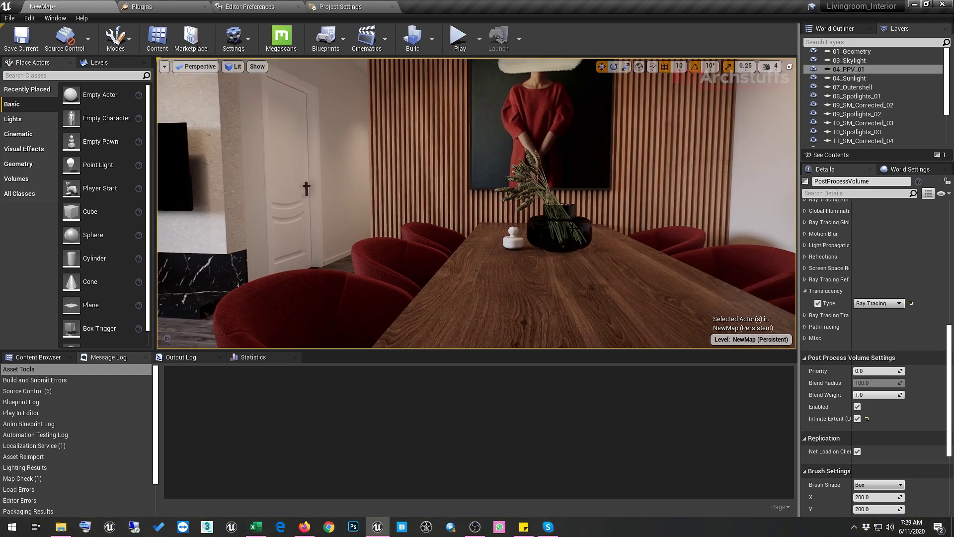
Select the glass panel in front of the cactus and examine it along with the surrounding dining area
{"action": "left_click_drag", "start_coordinate": [573, 228], "coordinate": [547, 275]}
{"action": "left_click", "coordinate": [544, 224]}
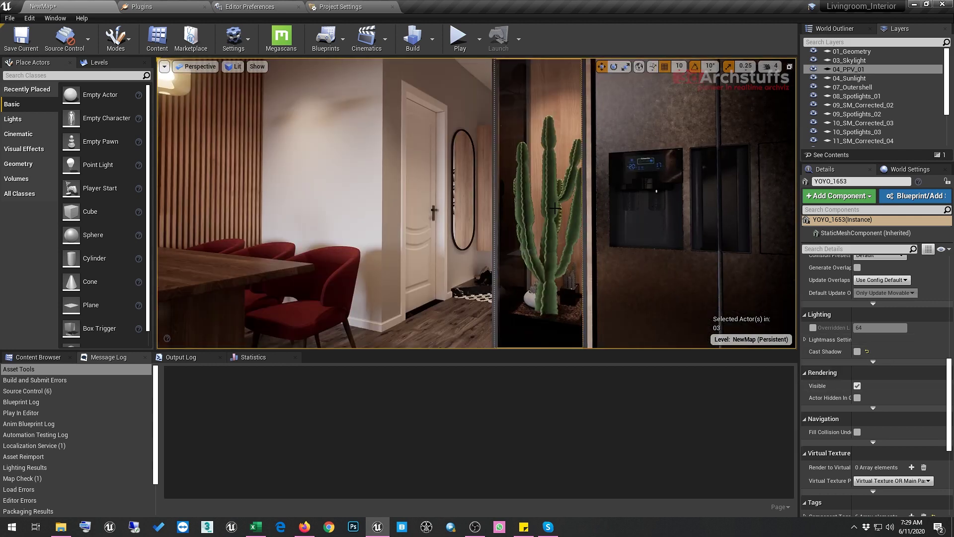
{"action": "left_click_drag", "start_coordinate": [555, 207], "coordinate": [546, 199]}
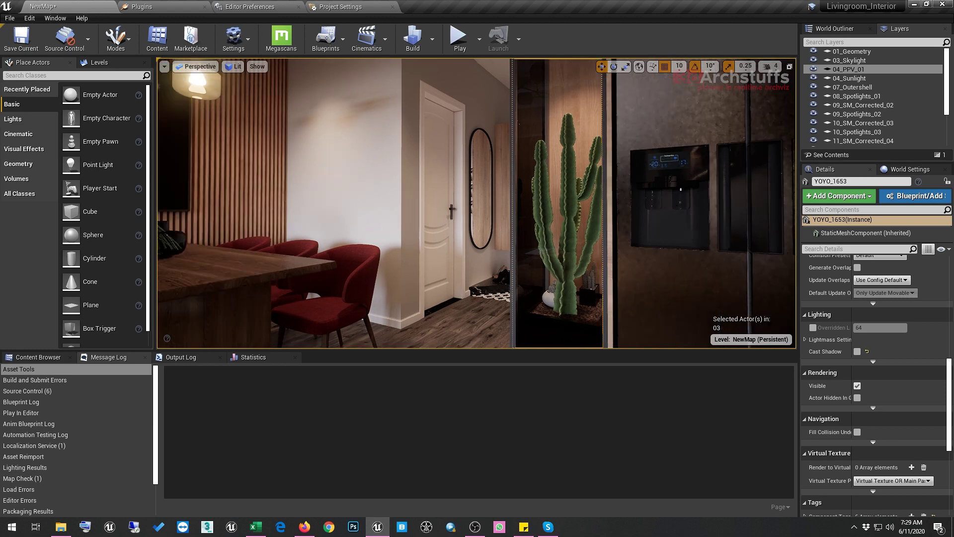
{"action": "right_click_drag", "start_coordinate": [546, 199], "coordinate": [467, 199]}
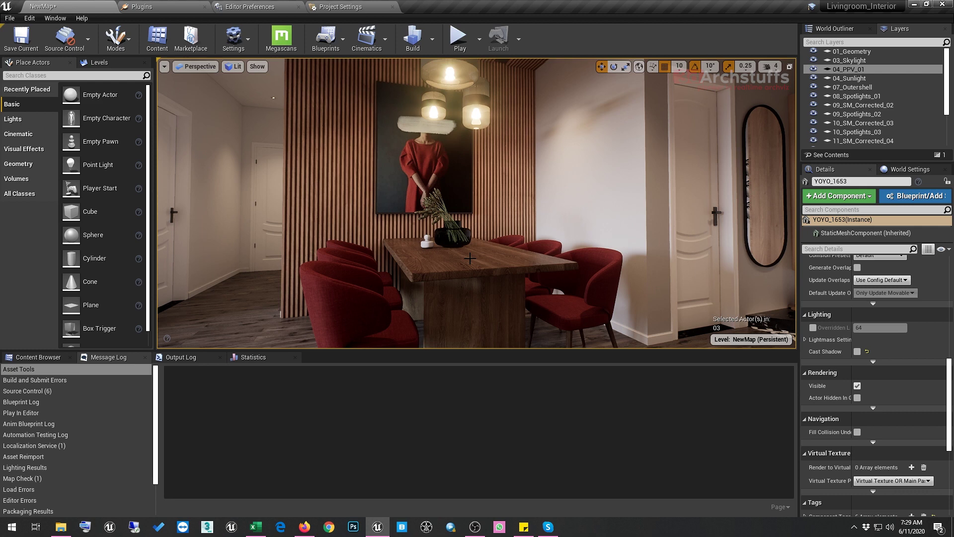
{"action": "right_click_drag", "start_coordinate": [470, 258], "coordinate": [557, 258]}
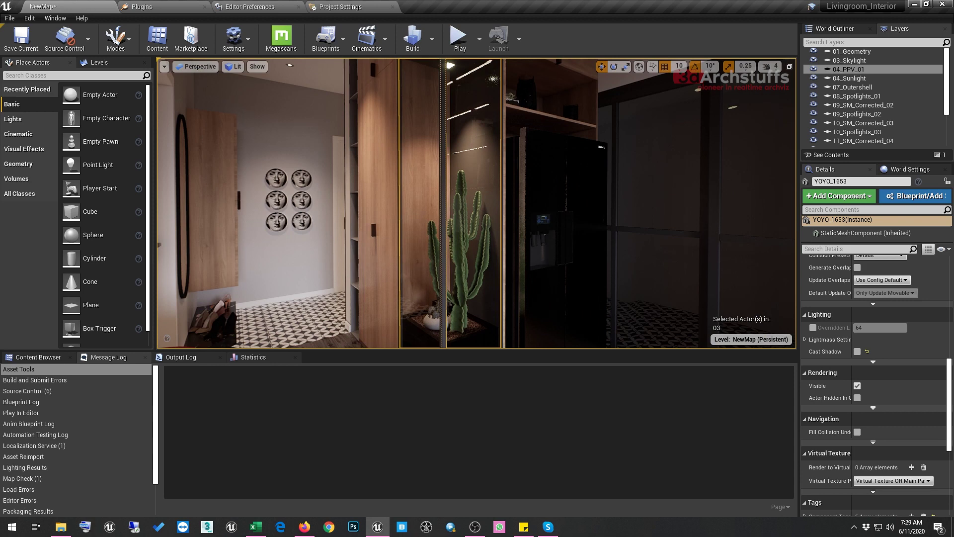
Select the refrigerator door and examine it, the cactus display, the entry hall and the dining area from several angles
{"action": "left_click", "coordinate": [546, 279]}
{"action": "key", "text": "d"}
{"action": "right_click_drag", "start_coordinate": [619, 264], "coordinate": [603, 244]}
{"action": "key", "text": "a"}
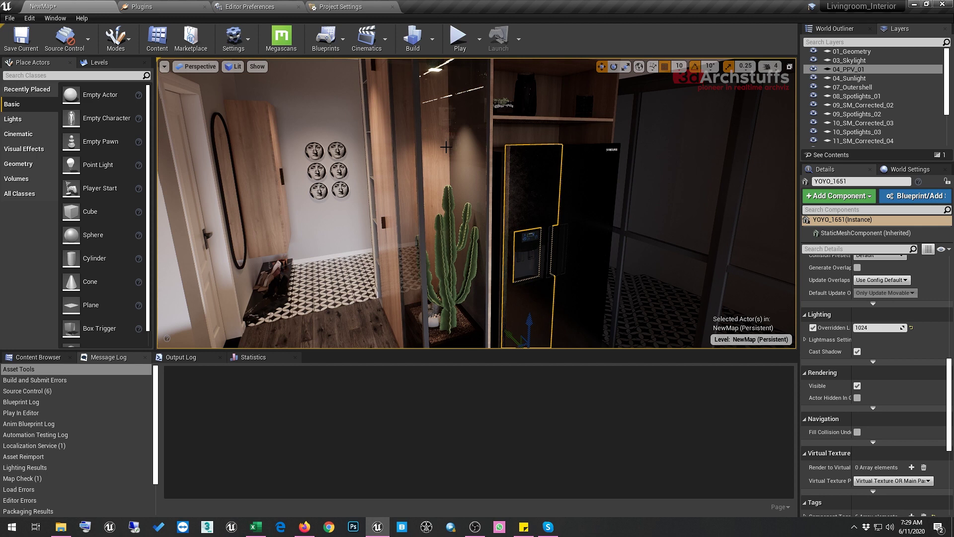
{"action": "key", "text": "f"}
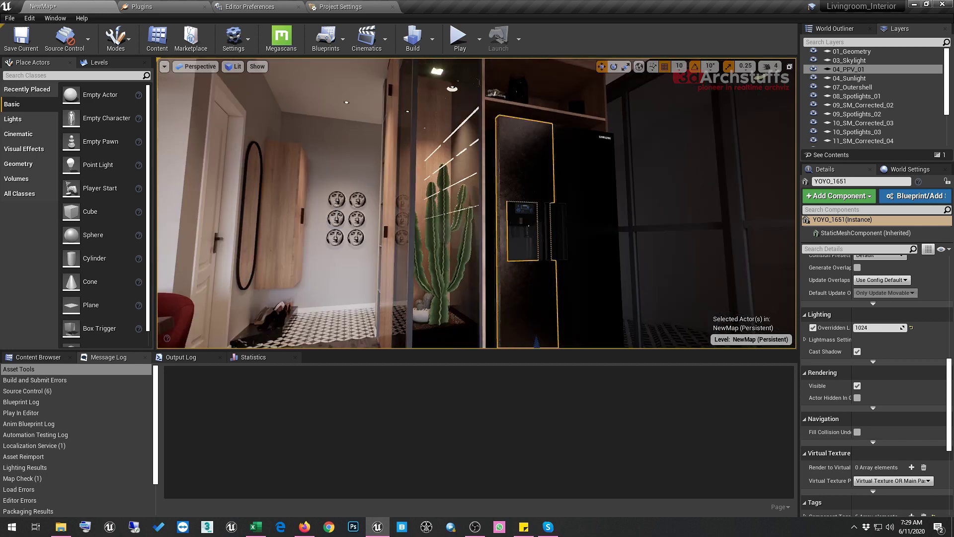
{"action": "mouse_move", "coordinate": [580, 277]}
{"action": "left_mouse_down", "text": "alt"}
{"action": "mouse_move", "coordinate": [547, 281]}
{"action": "mouse_move", "coordinate": [579, 277]}
{"action": "left_mouse_up", "text": "alt"}
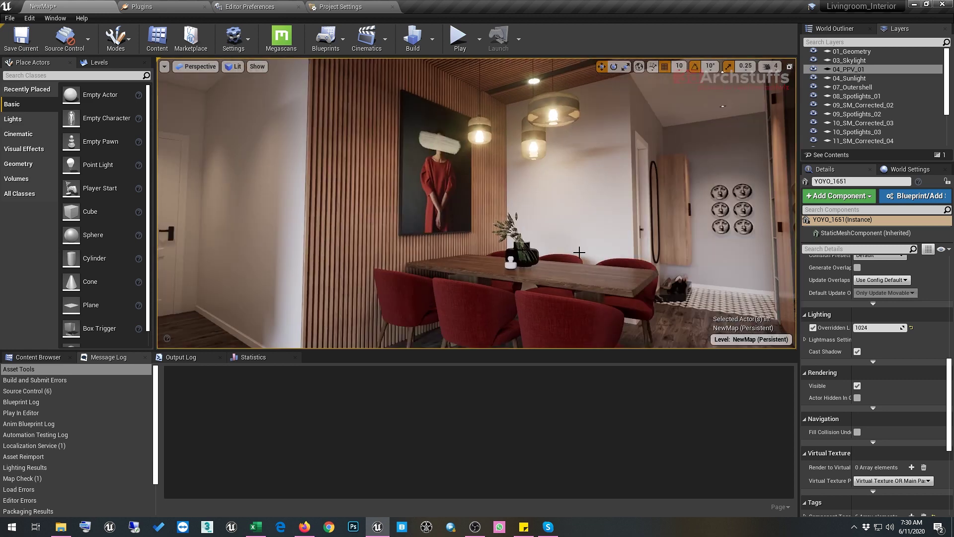
{"action": "right_click_drag", "start_coordinate": [532, 259], "coordinate": [559, 264]}
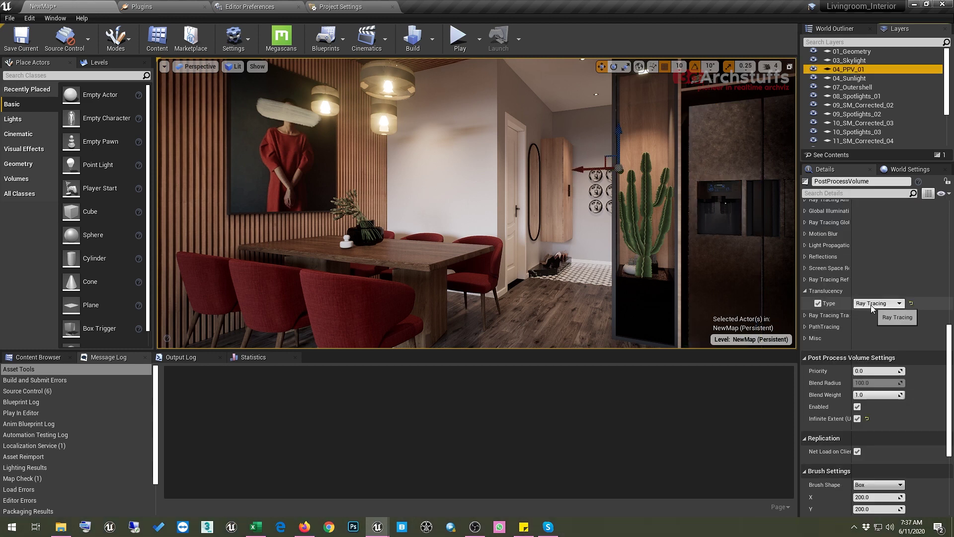
Select the glass panel in front of the cactus, then the dining table's glass vase, and examine each up close from different angles
{"action": "left_click", "coordinate": [628, 155]}
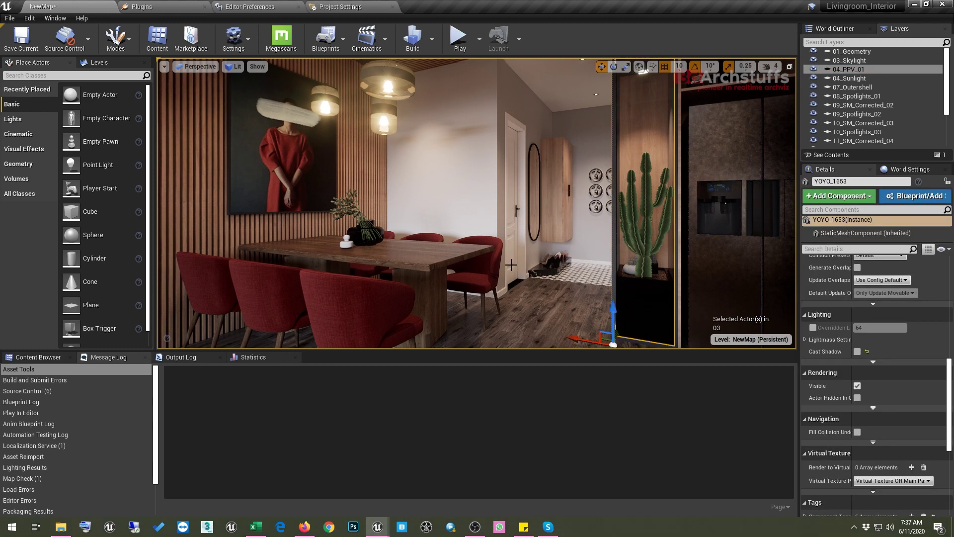
{"action": "key", "text": "f"}
{"action": "left_click_drag", "start_coordinate": [477, 203], "coordinate": [656, 204], "text": "alt"}
{"action": "left_click", "coordinate": [452, 199]}
{"action": "key", "text": "f"}
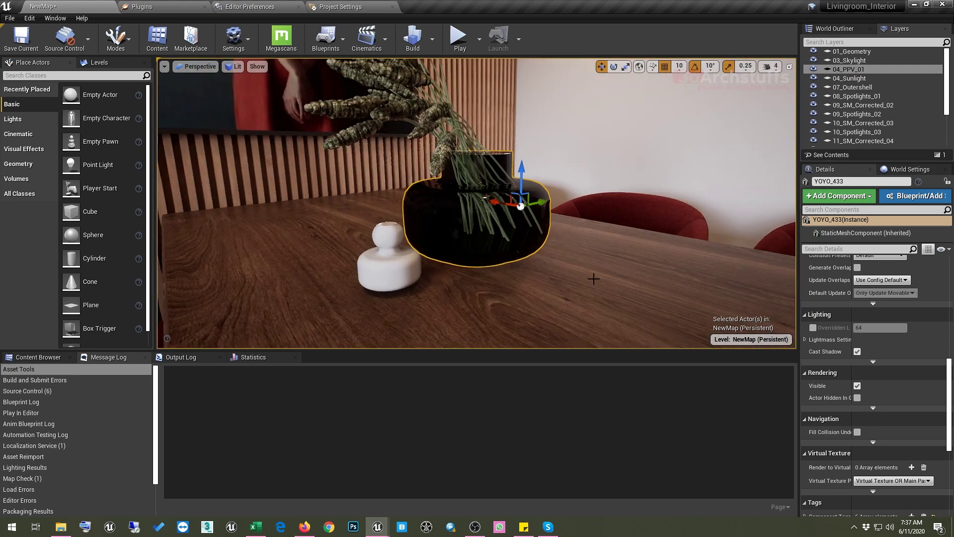
{"action": "left_click_drag", "start_coordinate": [477, 204], "coordinate": [526, 204], "text": "alt"}
{"action": "left_click_drag", "start_coordinate": [541, 273], "coordinate": [574, 274], "text": "alt"}
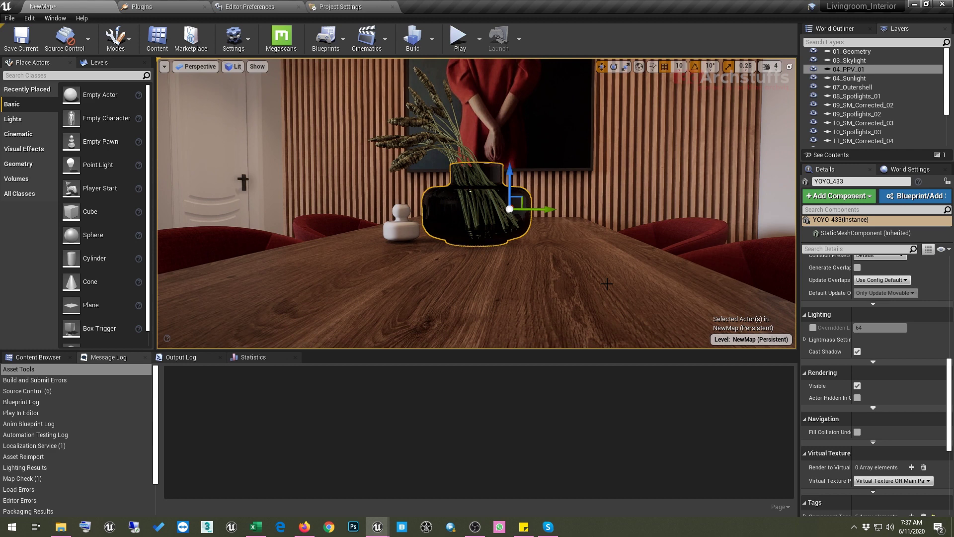
Create a new material named Glass_Main in the 03_Textures content folder
{"action": "left_click", "coordinate": [45, 358]}
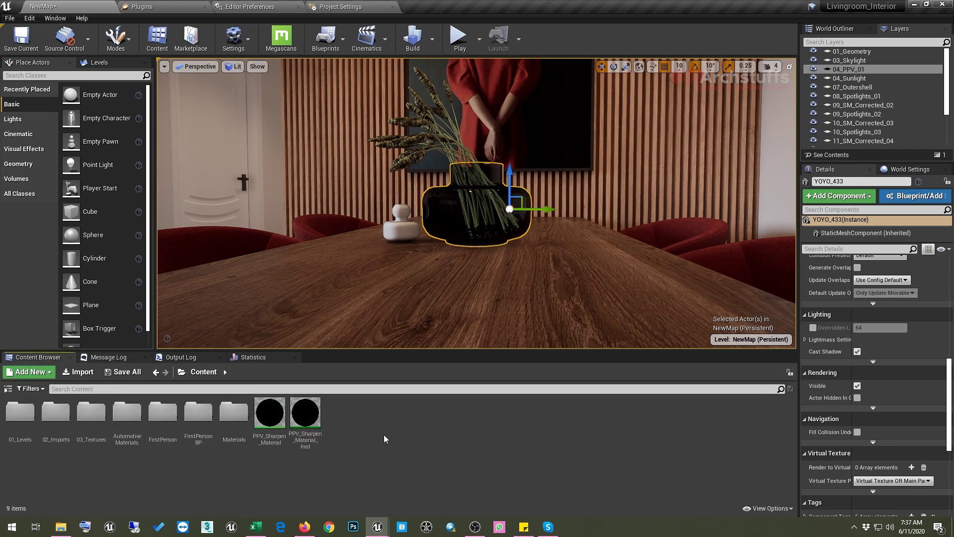
{"action": "double_click", "coordinate": [20, 414]}
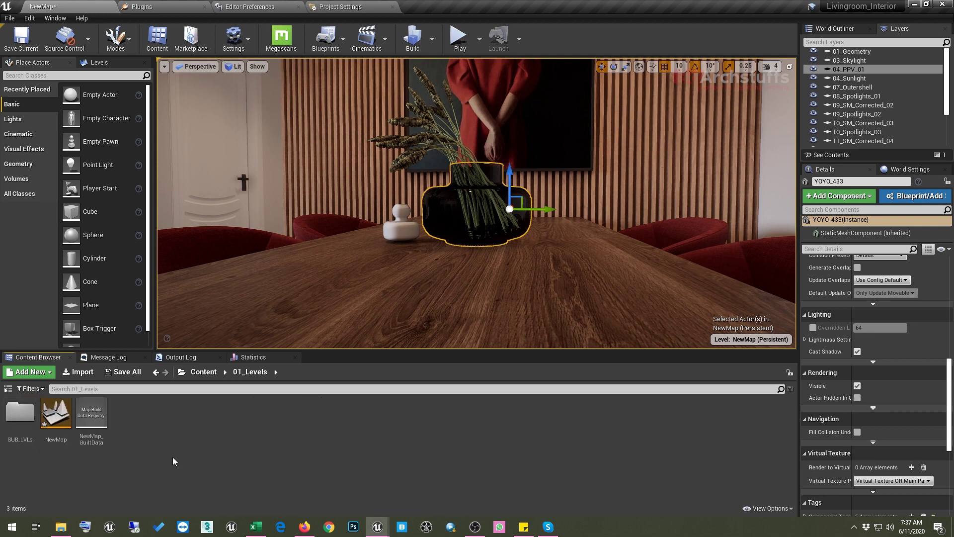
{"action": "left_click", "coordinate": [7, 389]}
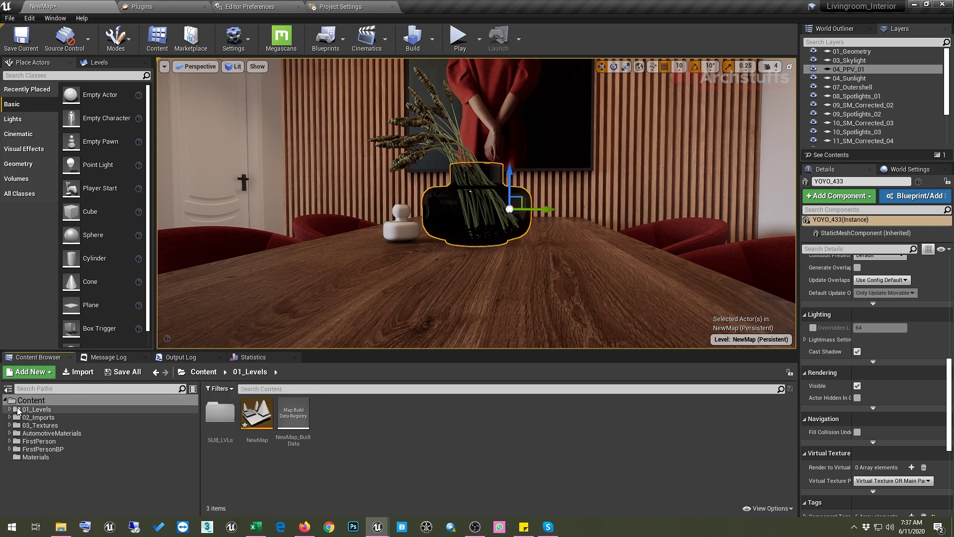
{"action": "left_click", "coordinate": [38, 424]}
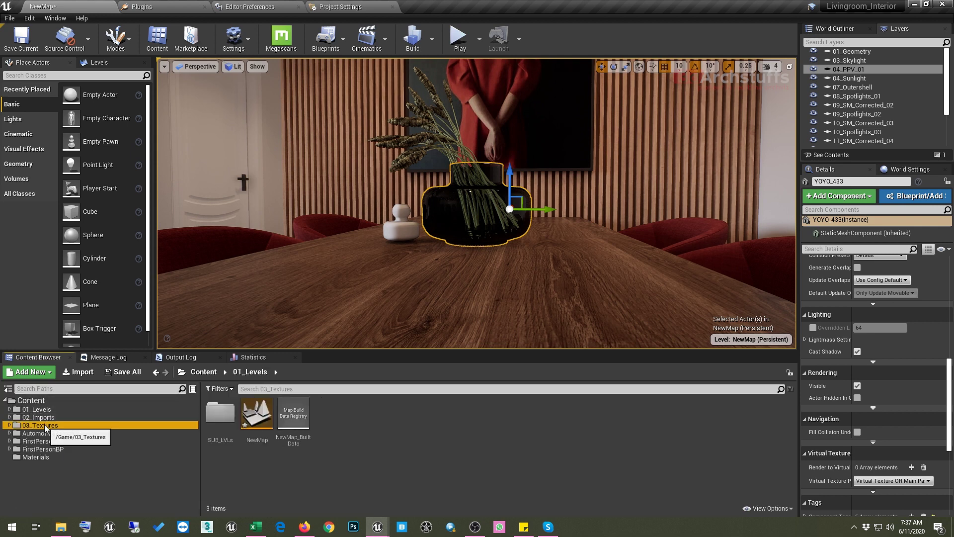
{"action": "right_click", "coordinate": [401, 435]}
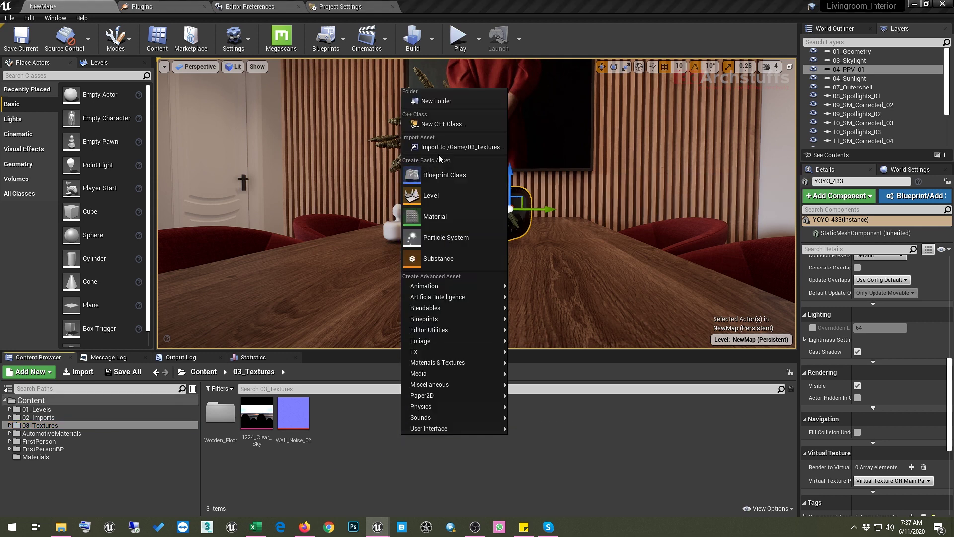
{"action": "left_click", "coordinate": [431, 216]}
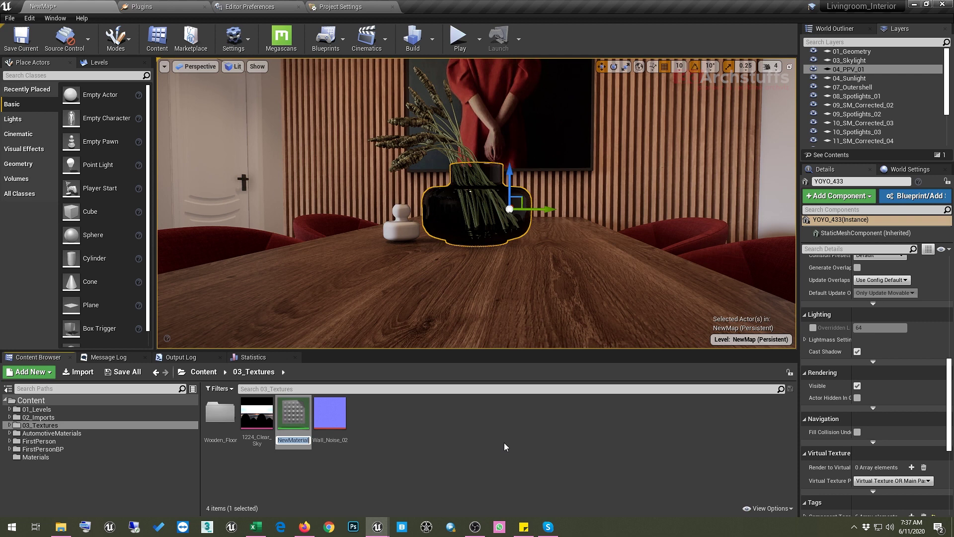
{"action": "type", "text": "Glass_Main"}
{"action": "key", "text": "Return"}
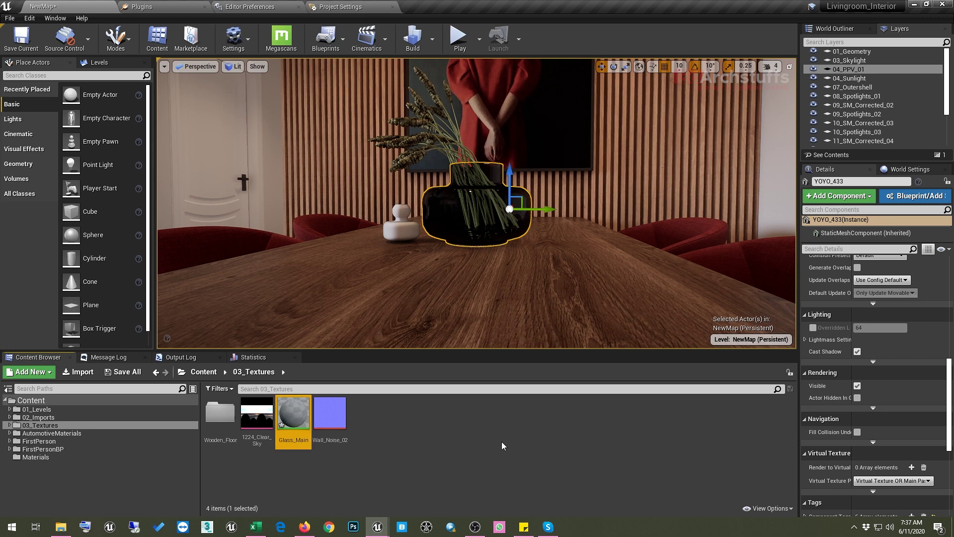
Open the Glass_Main material for editing, dock its editor with the main window's tabs and show the node Palette
{"action": "double_click", "coordinate": [299, 413]}
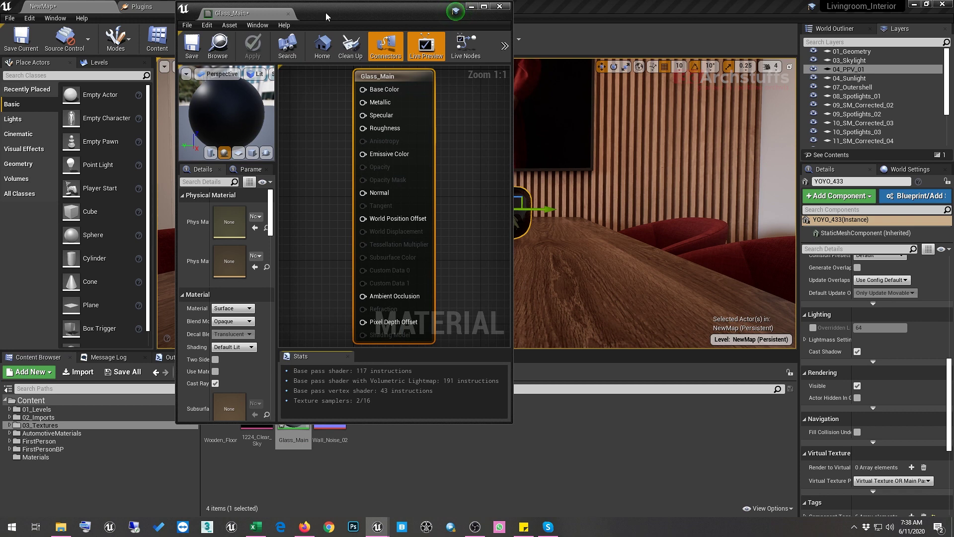
{"action": "left_click_drag", "start_coordinate": [305, 6], "coordinate": [535, 138]}
{"action": "left_click_drag", "start_coordinate": [453, 143], "coordinate": [466, 18]}
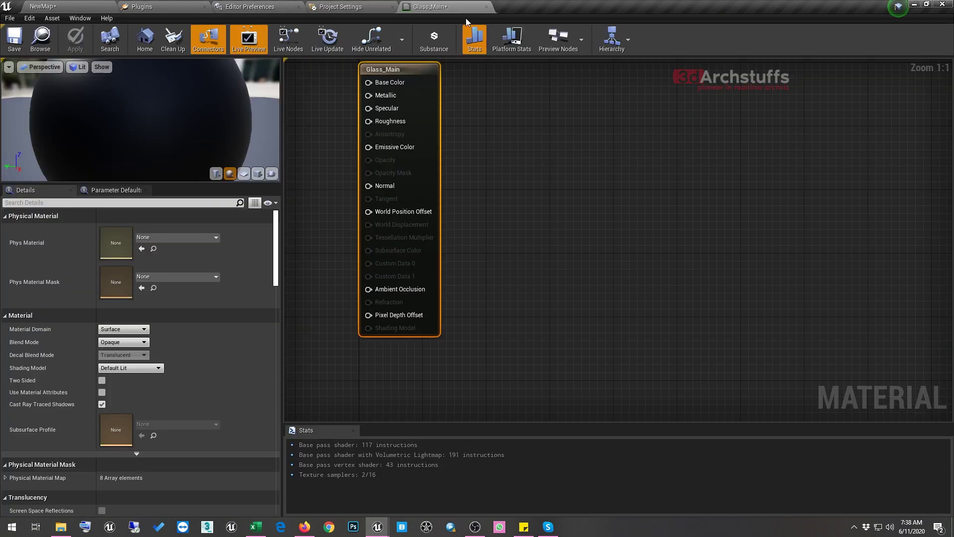
{"action": "right_click_drag", "start_coordinate": [544, 150], "coordinate": [533, 173]}
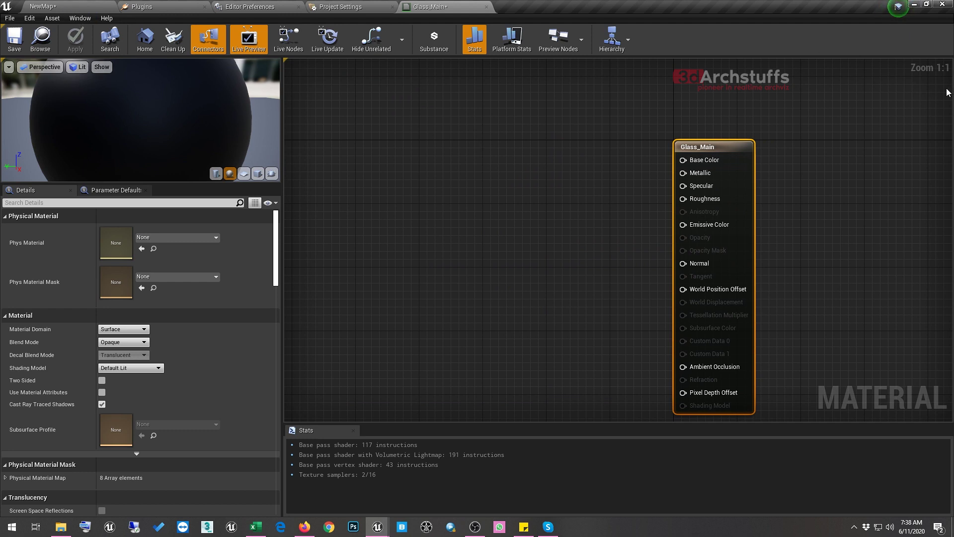
{"action": "left_click", "coordinate": [80, 18]}
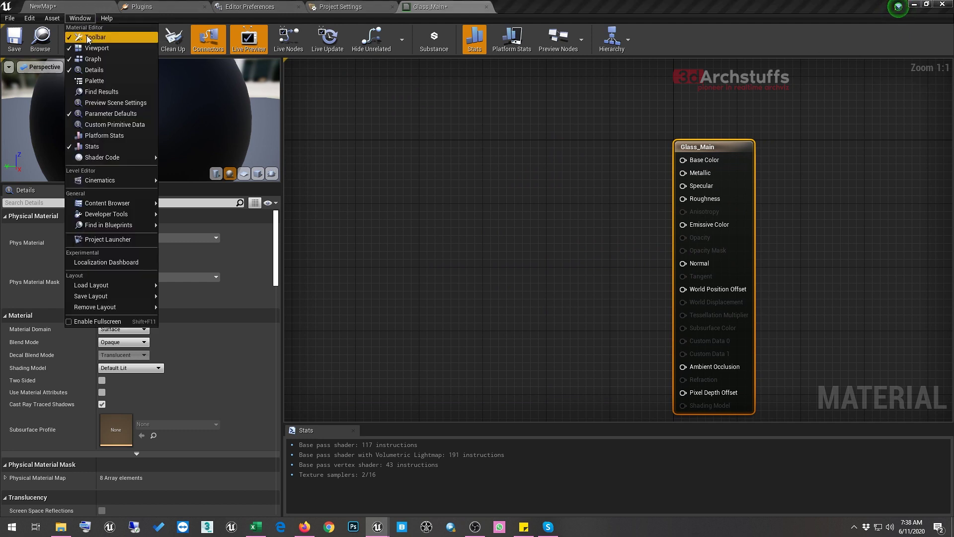
{"action": "left_click", "coordinate": [98, 81]}
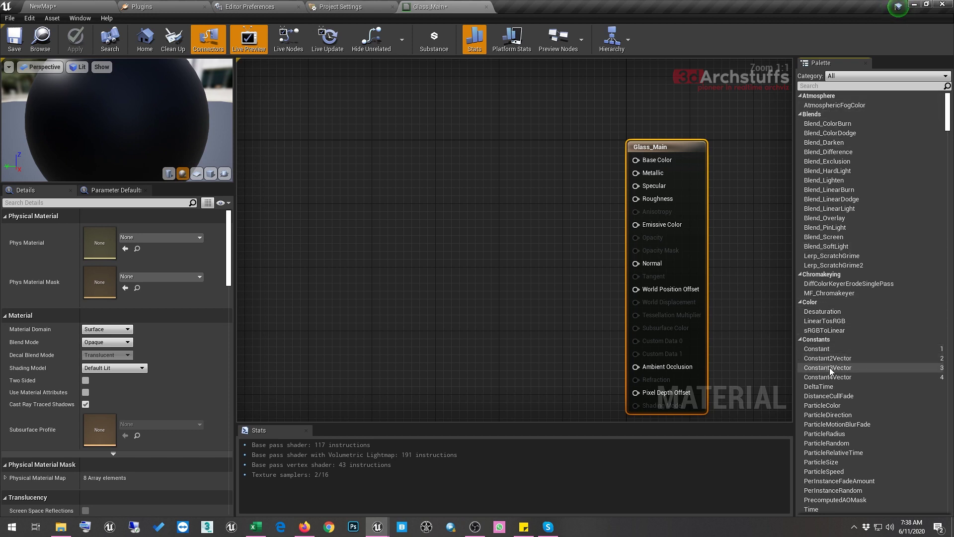
Add a Constant3Vector node to the Glass_Main graph and convert it to a parameter named Glass Color
{"action": "left_click_drag", "start_coordinate": [830, 369], "coordinate": [412, 119]}
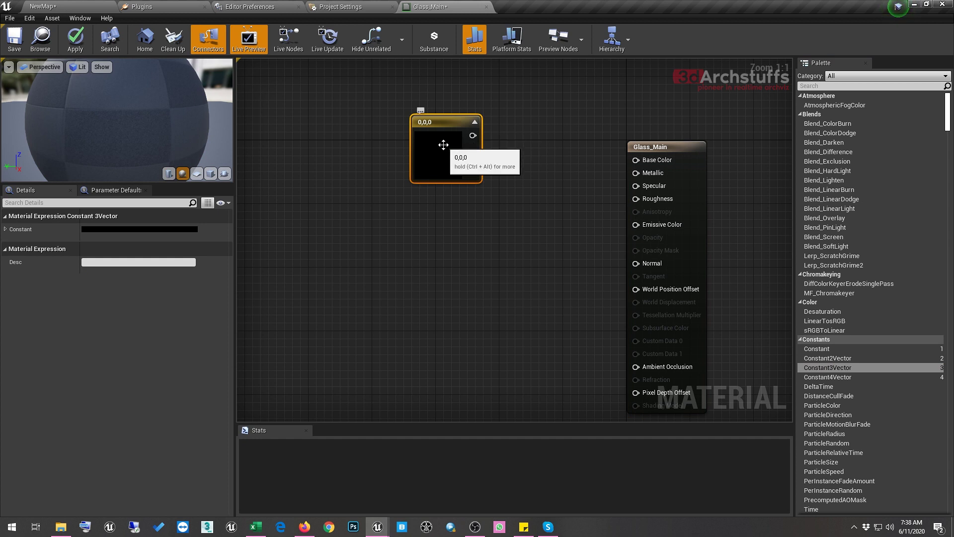
{"action": "right_click", "coordinate": [445, 149]}
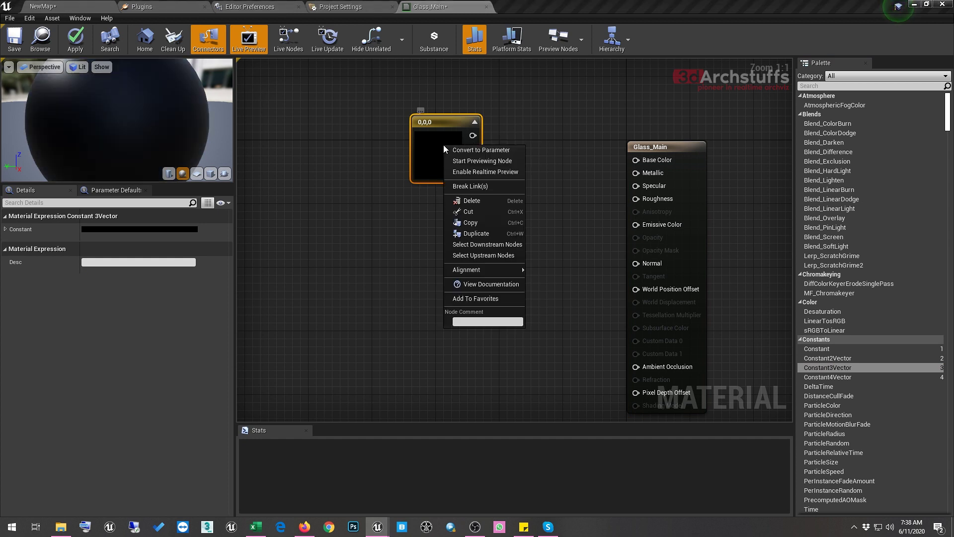
{"action": "left_click", "coordinate": [470, 150]}
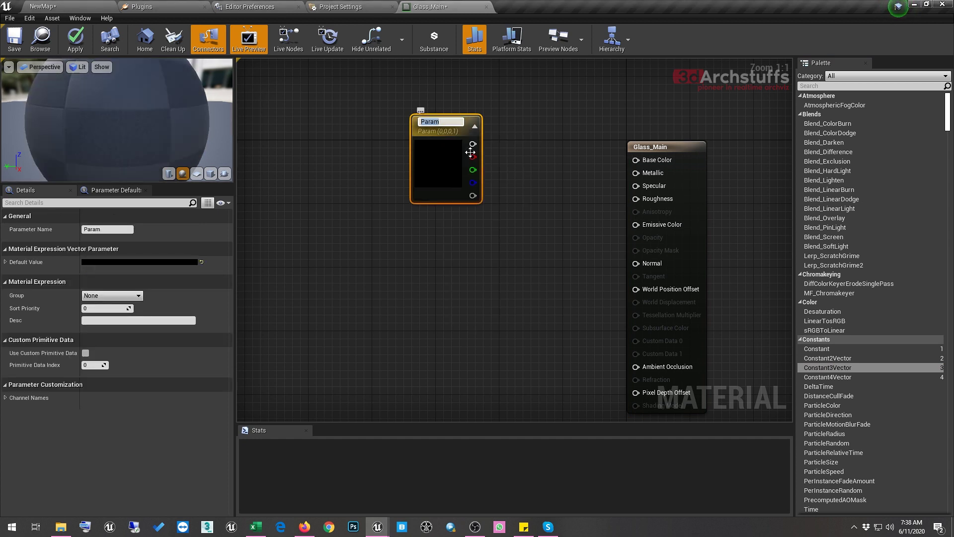
{"action": "type", "text": "Glass Color"}
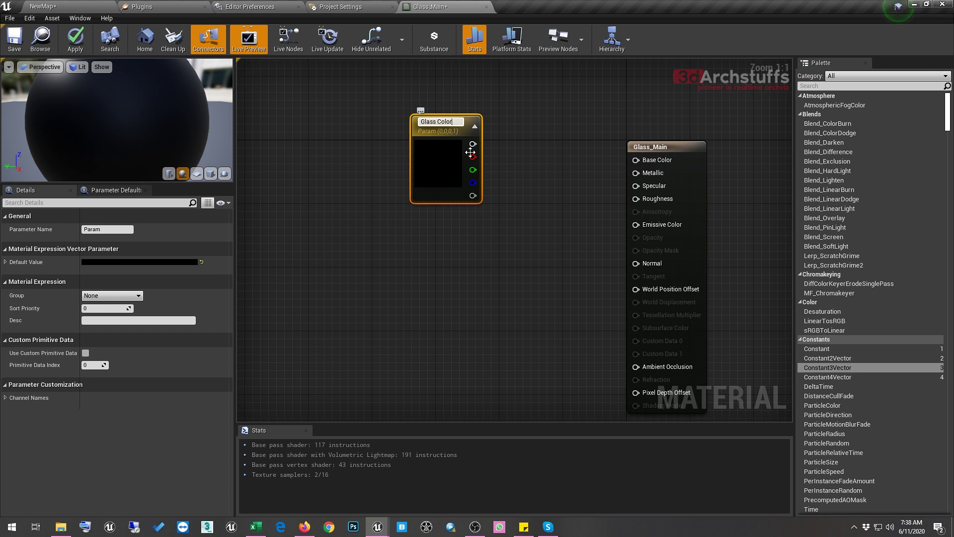
{"action": "key", "text": "Return"}
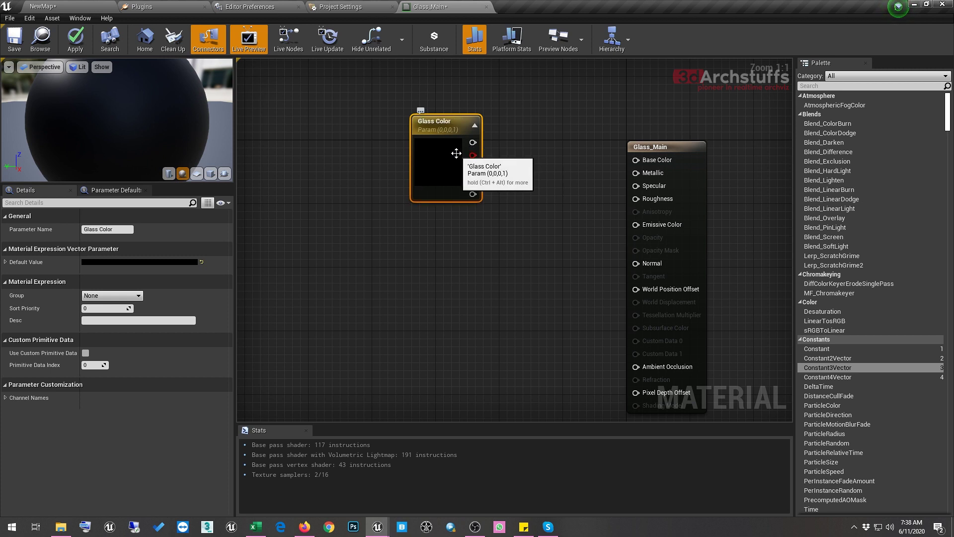
Connect Glass Color to the material's Base Color and set its color to white (1, 1, 1)
{"action": "left_click_drag", "start_coordinate": [473, 142], "coordinate": [636, 159]}
{"action": "double_click", "coordinate": [445, 161]}
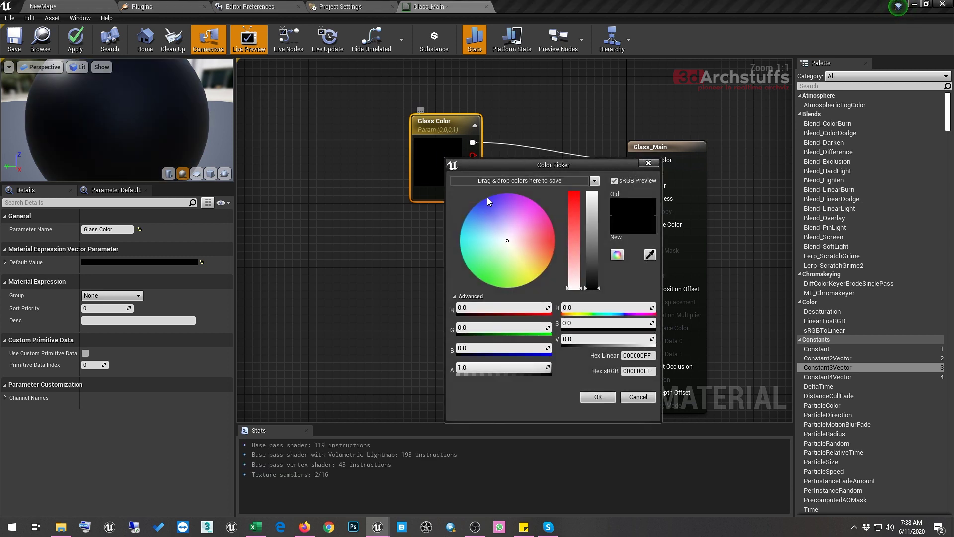
{"action": "left_click_drag", "start_coordinate": [596, 224], "coordinate": [592, 193]}
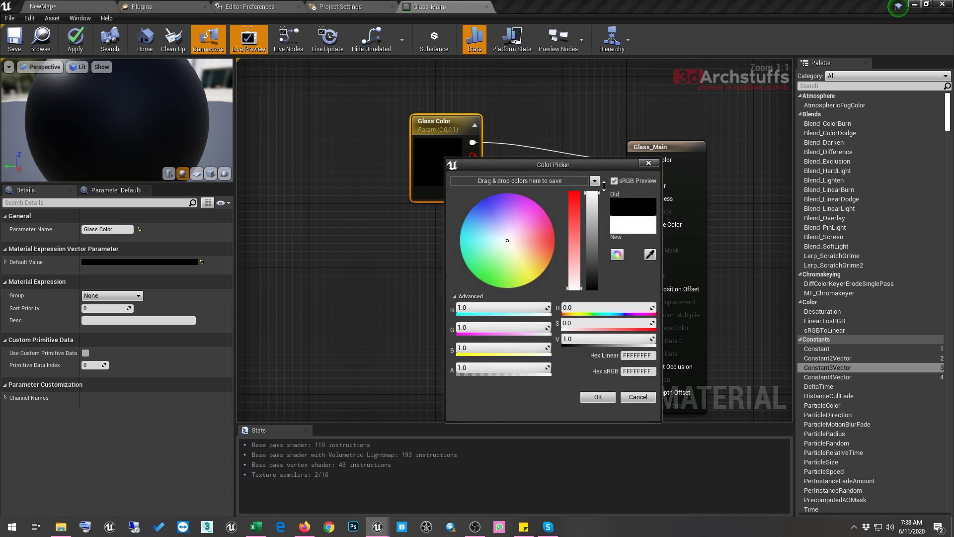
{"action": "left_click", "coordinate": [598, 396]}
{"action": "left_click", "coordinate": [455, 272]}
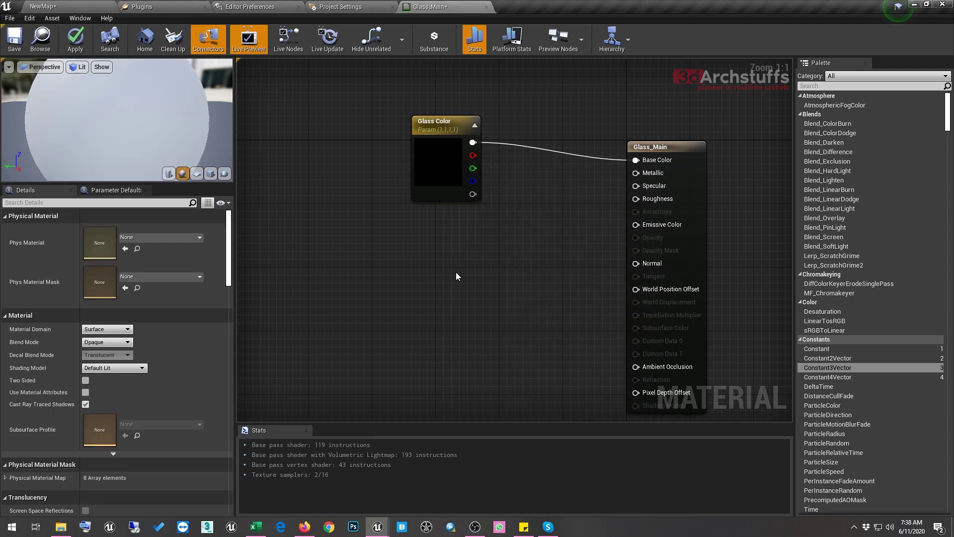
Add a ScalarParameter node below the Glass Color node, keeping its default name
{"action": "right_click", "coordinate": [398, 253]}
{"action": "left_click", "coordinate": [404, 229]}
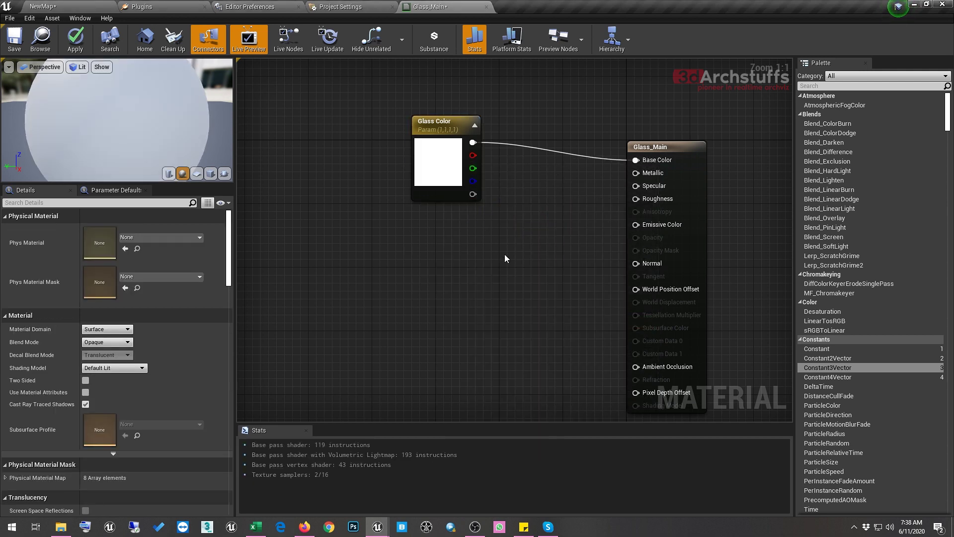
{"action": "right_click", "coordinate": [415, 271]}
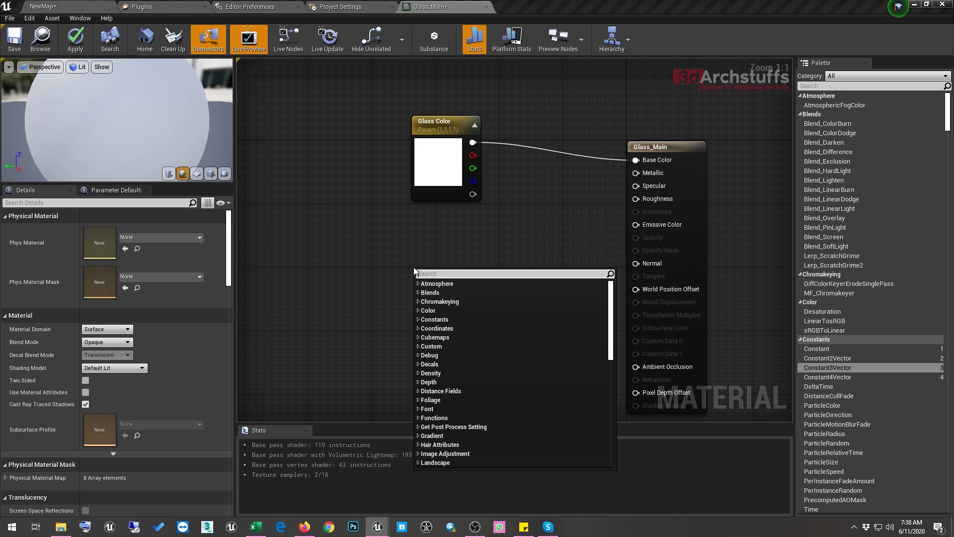
{"action": "type", "text": "scala"}
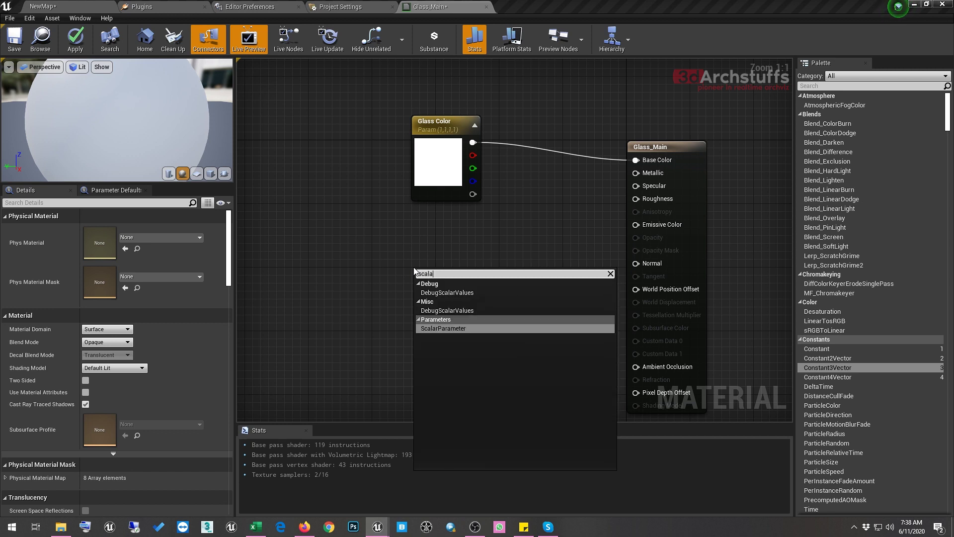
{"action": "left_click", "coordinate": [441, 330]}
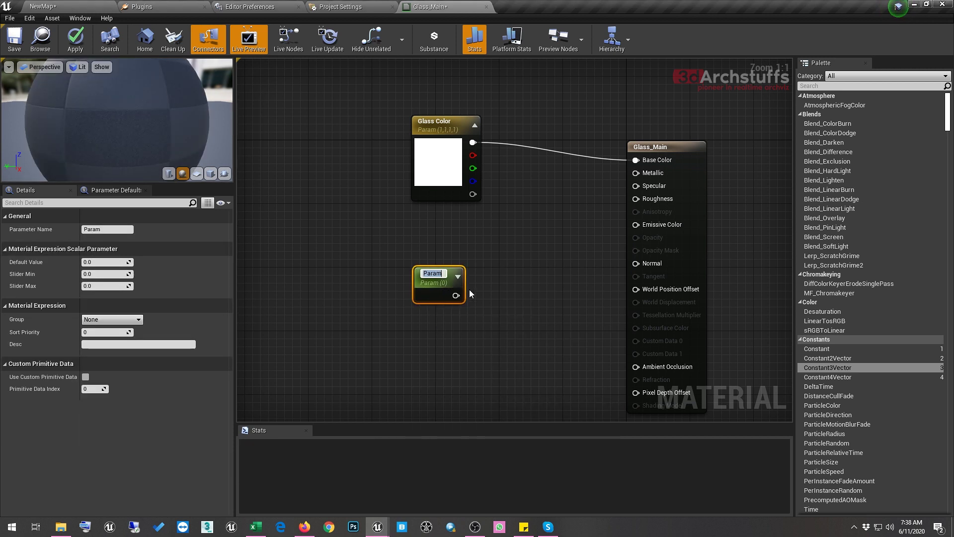
{"action": "left_click", "coordinate": [518, 279]}
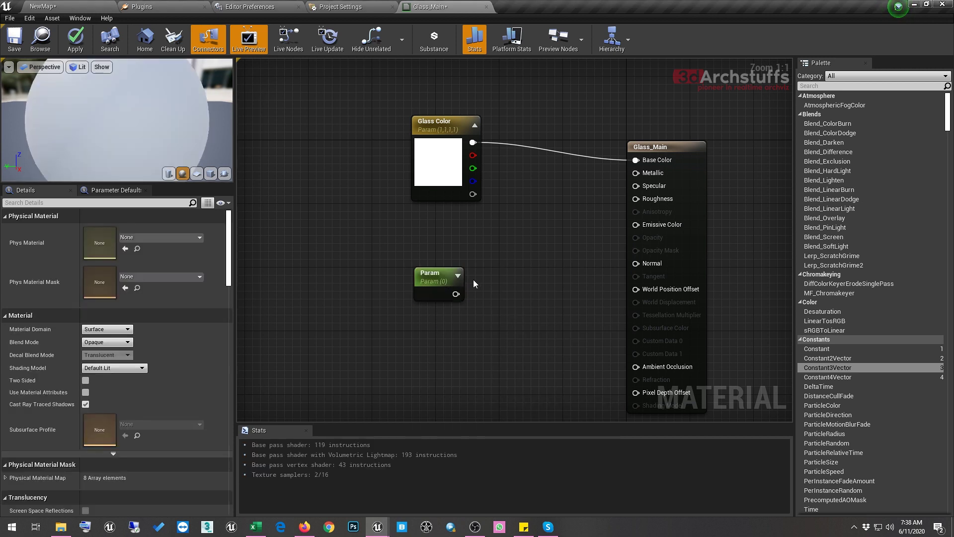
Add a second scalar parameter node beside the first one and name it Metallic
{"action": "left_click", "coordinate": [498, 247]}
{"action": "type", "text": "sssssssssssssssss"}
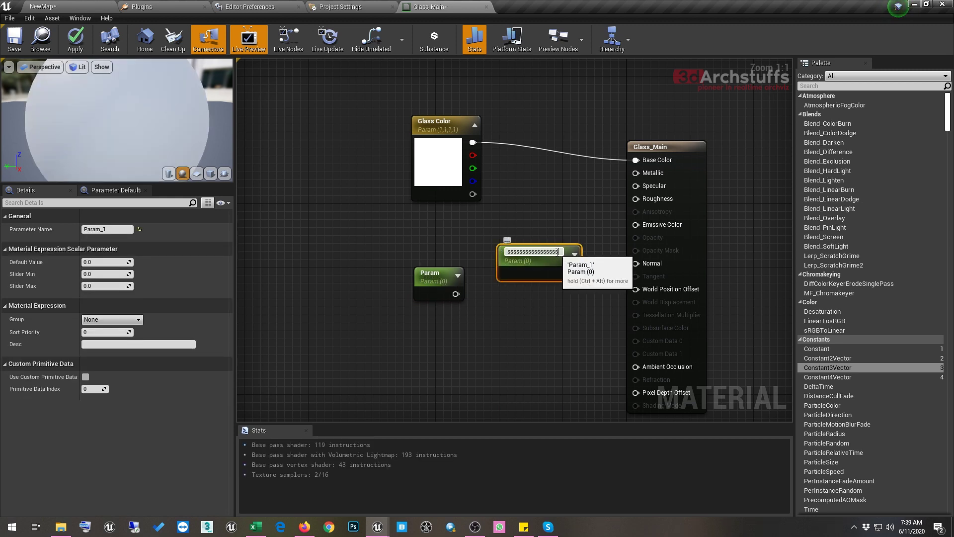
{"action": "key", "text": "Return"}
{"action": "right_click", "coordinate": [534, 254]}
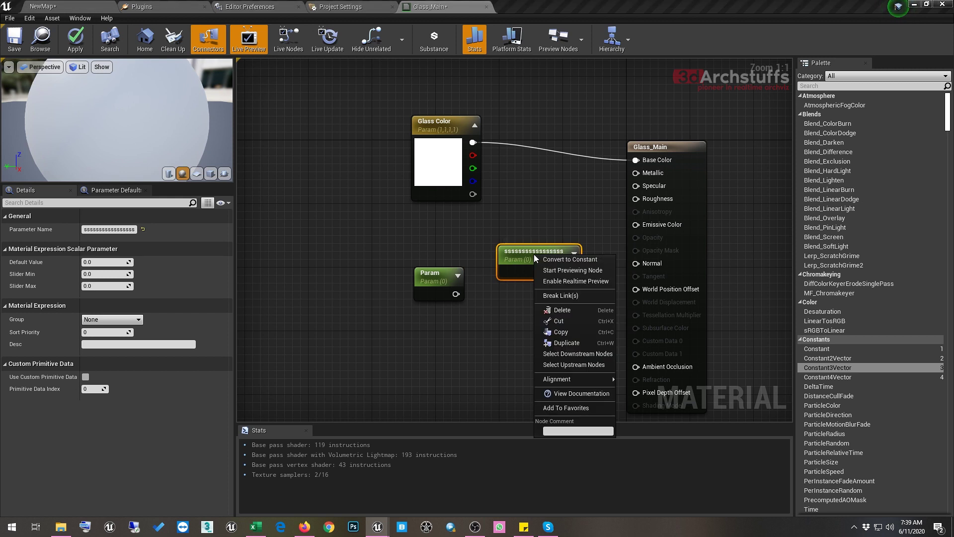
{"action": "left_click", "coordinate": [548, 255]}
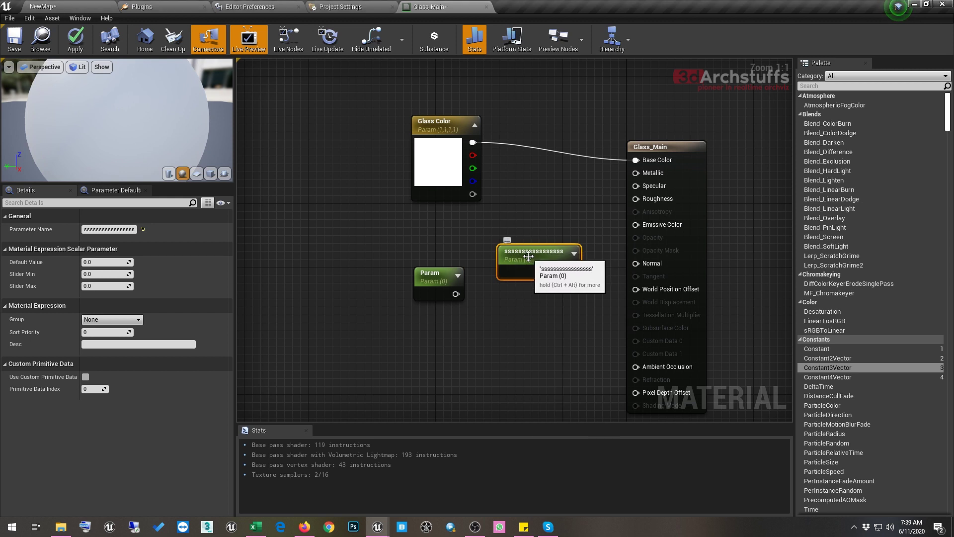
{"action": "left_click", "coordinate": [134, 230]}
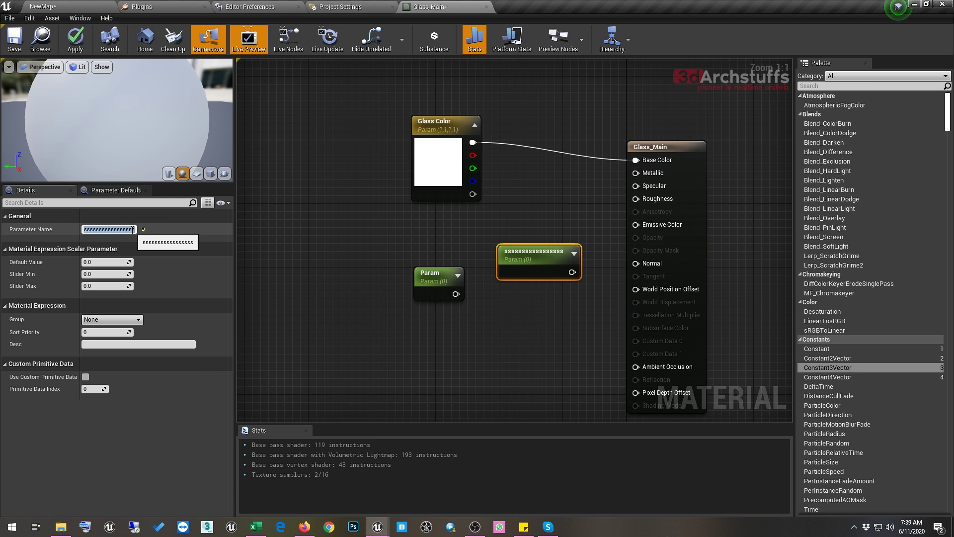
{"action": "type", "text": "Metallic"}
{"action": "key", "text": "Return"}
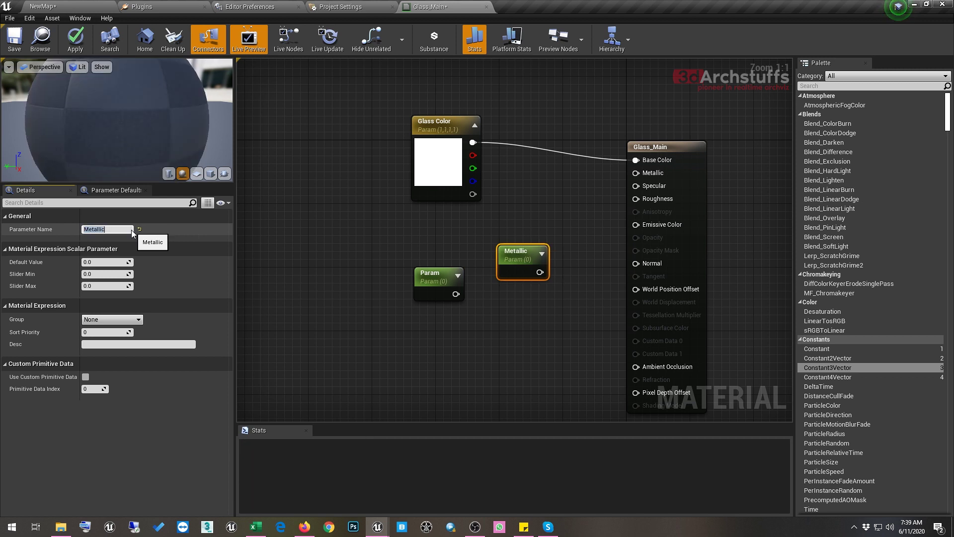
Connect the Metallic parameter to the material's Metallic input and line up the unnamed Param node beneath it
{"action": "left_click_drag", "start_coordinate": [519, 252], "coordinate": [638, 174]}
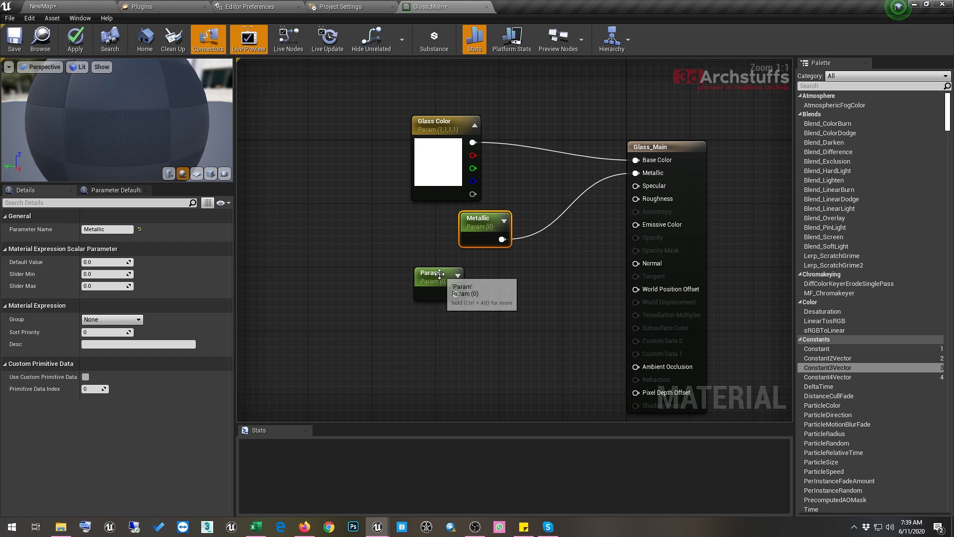
{"action": "left_click_drag", "start_coordinate": [433, 278], "coordinate": [453, 279]}
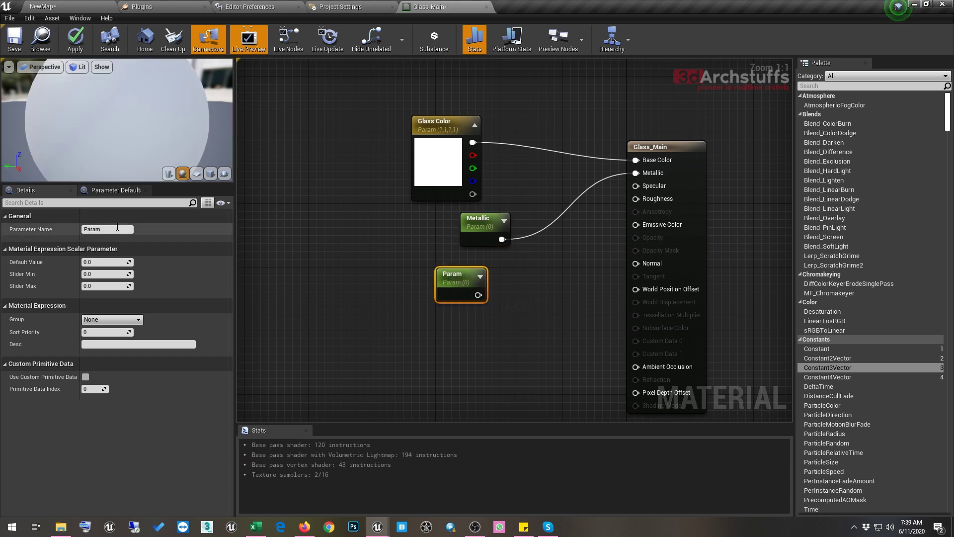
Name the unnamed Param node Specular and connect it to the material's Specular input
{"action": "left_click", "coordinate": [94, 229]}
{"action": "type", "text": "Specular"}
{"action": "key", "text": "Return"}
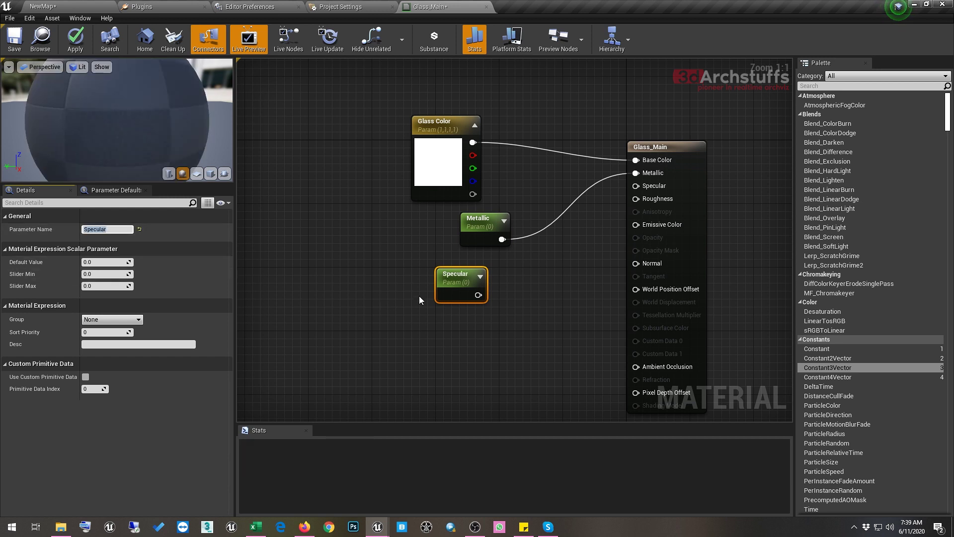
{"action": "left_click_drag", "start_coordinate": [478, 295], "coordinate": [636, 186]}
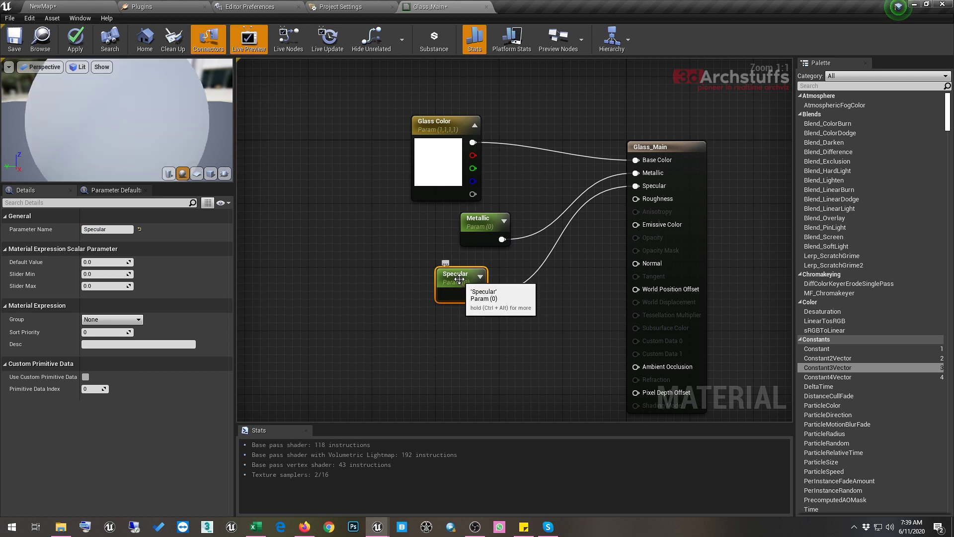
Copy the Specular parameter node and place the copy directly below the original
{"action": "right_click", "coordinate": [459, 280]}
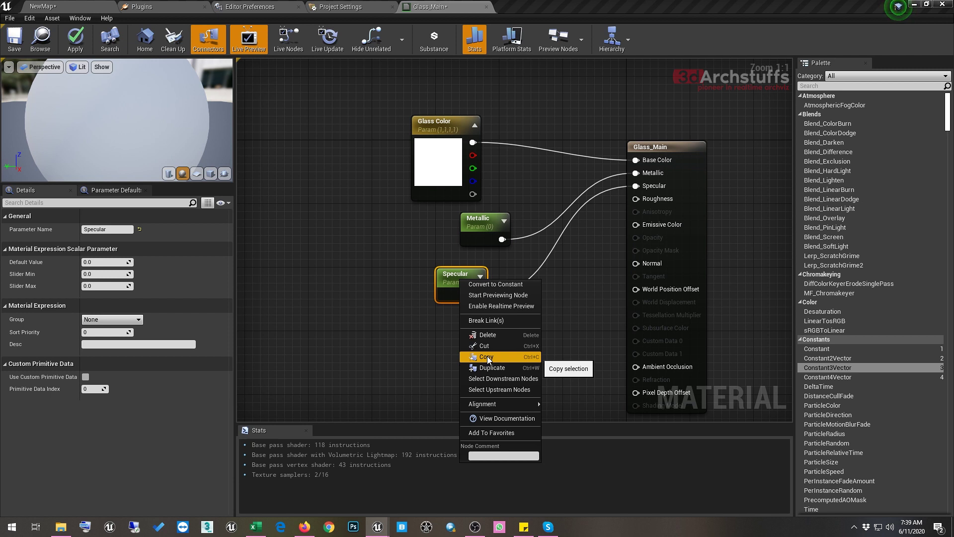
{"action": "left_click", "coordinate": [487, 356]}
{"action": "left_click", "coordinate": [419, 350]}
{"action": "left_click", "coordinate": [452, 282]}
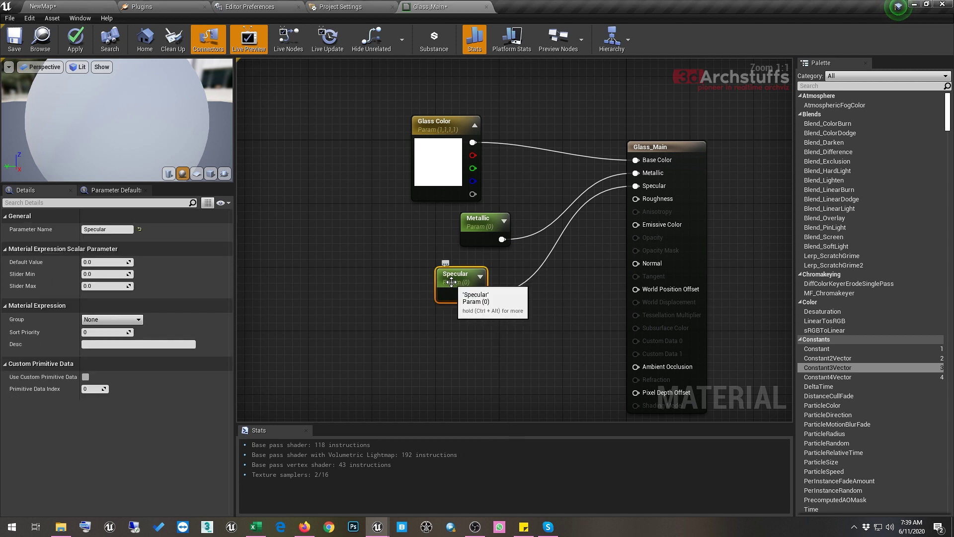
{"action": "key", "text": "ctrl+v"}
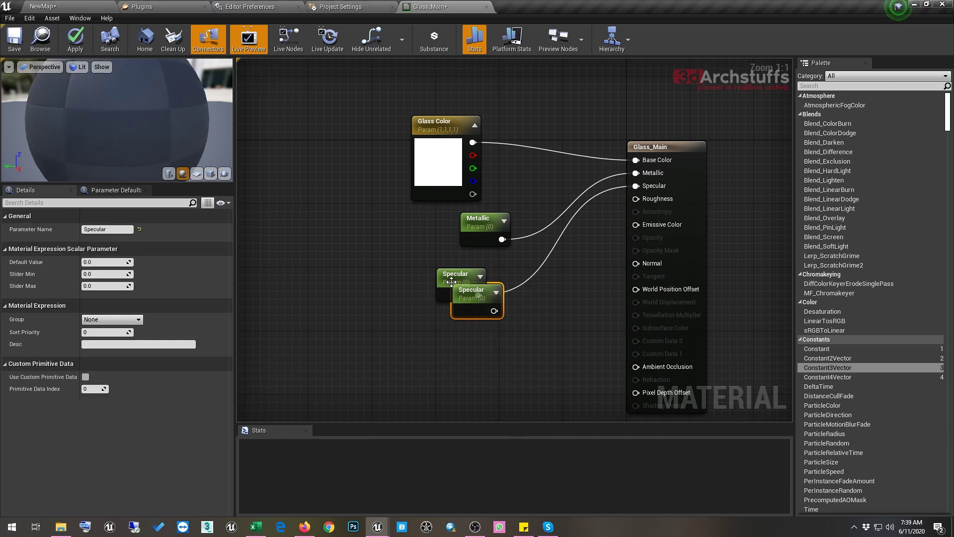
{"action": "left_click_drag", "start_coordinate": [494, 316], "coordinate": [495, 324]}
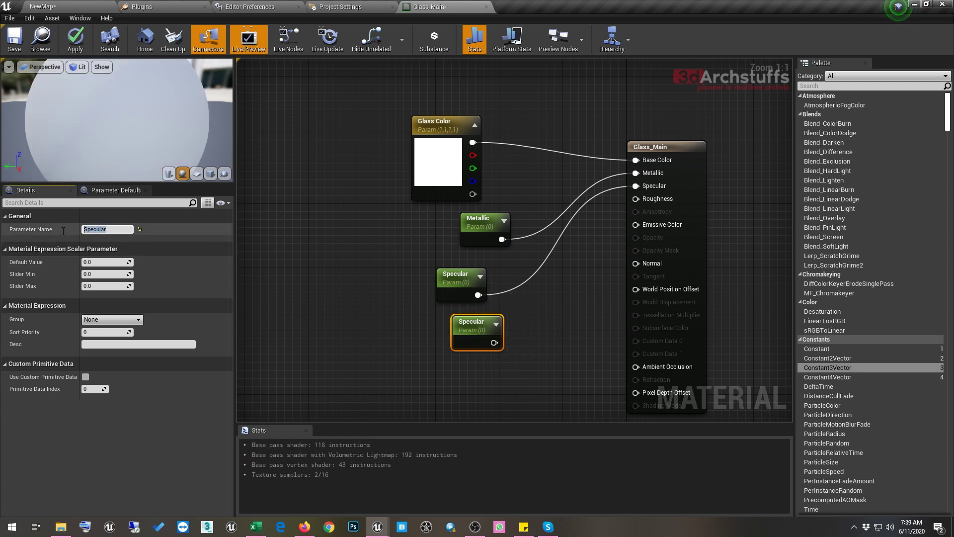
Rename the copied Specular parameter to Roughness and connect it to the material's Roughness input
{"action": "left_click", "coordinate": [115, 230]}
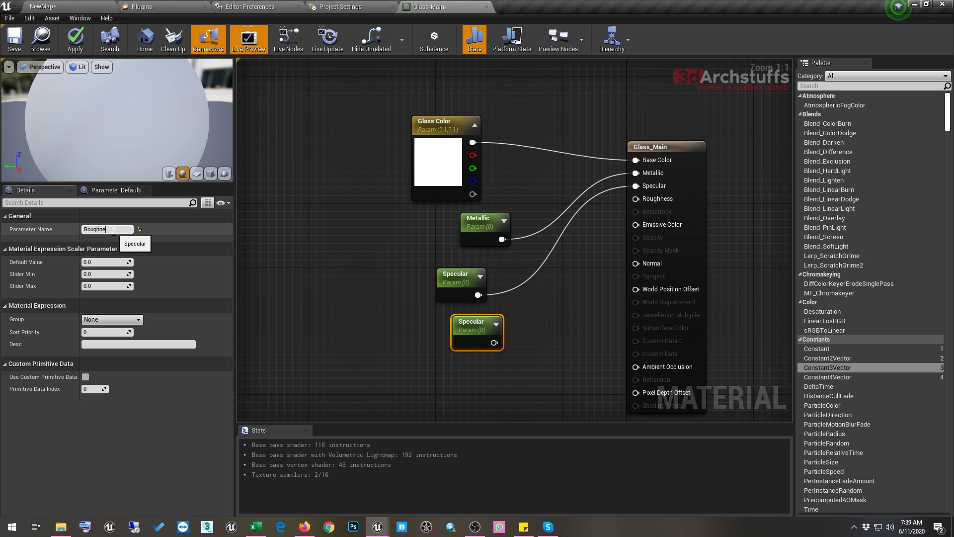
{"action": "key", "text": "Return"}
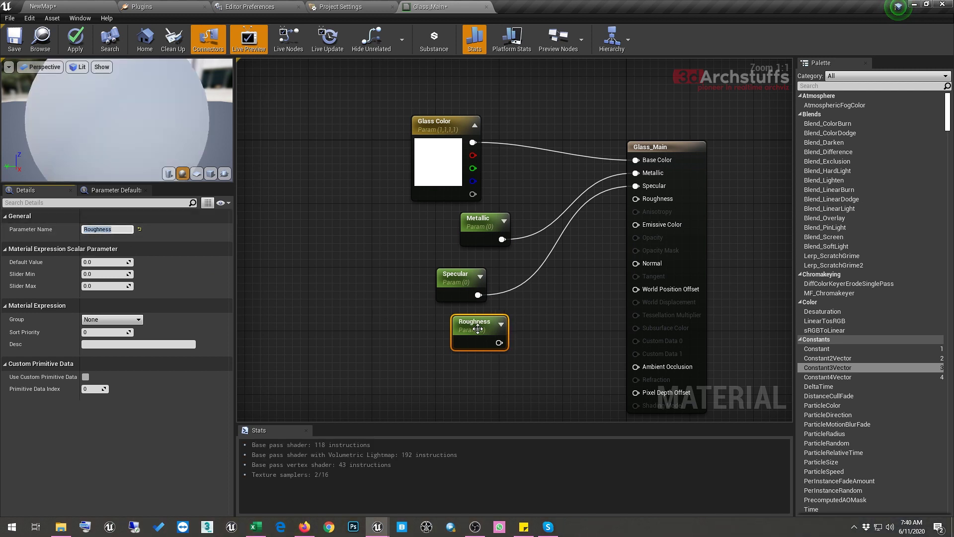
{"action": "left_click_drag", "start_coordinate": [499, 343], "coordinate": [637, 199]}
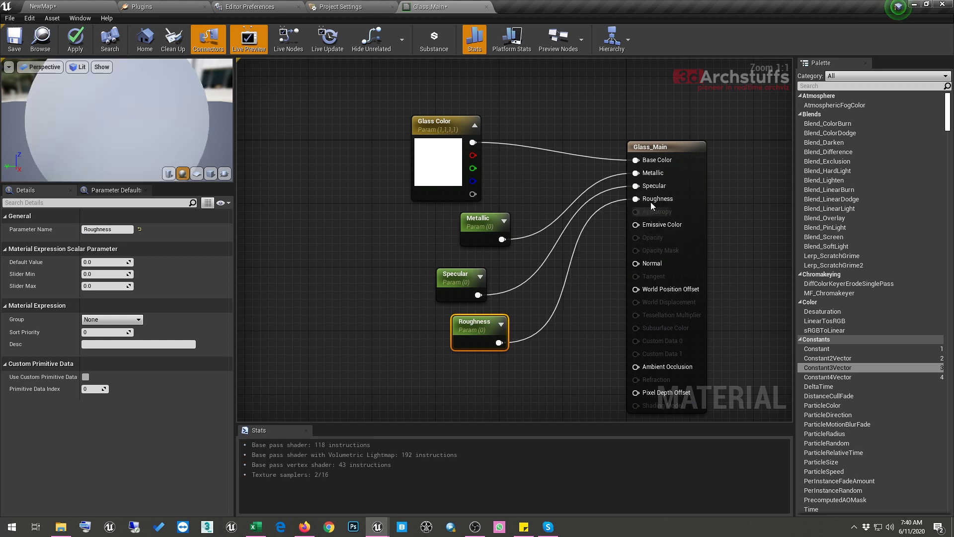
Set the Glass_Main material's Blend Mode to Translucent
{"action": "left_click", "coordinate": [665, 145]}
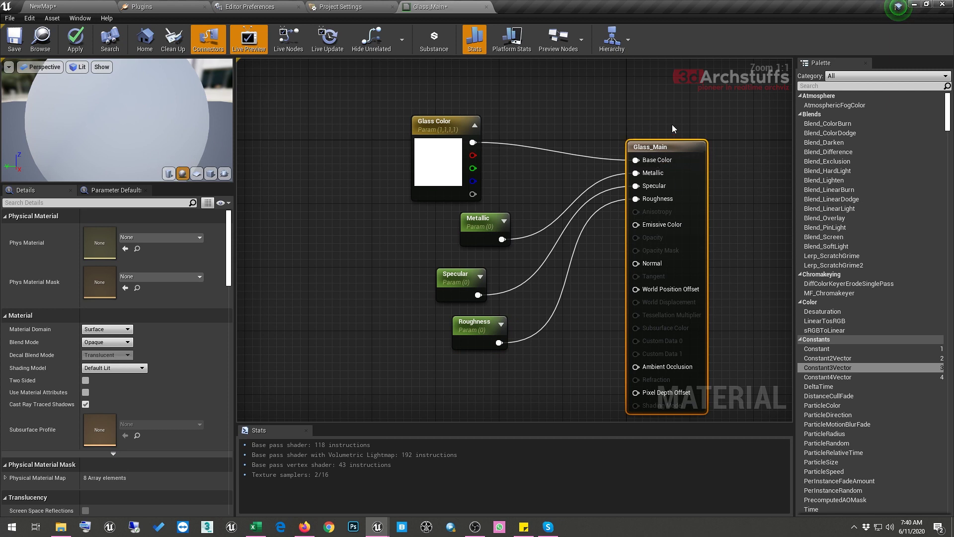
{"action": "right_click_drag", "start_coordinate": [658, 263], "coordinate": [655, 239]}
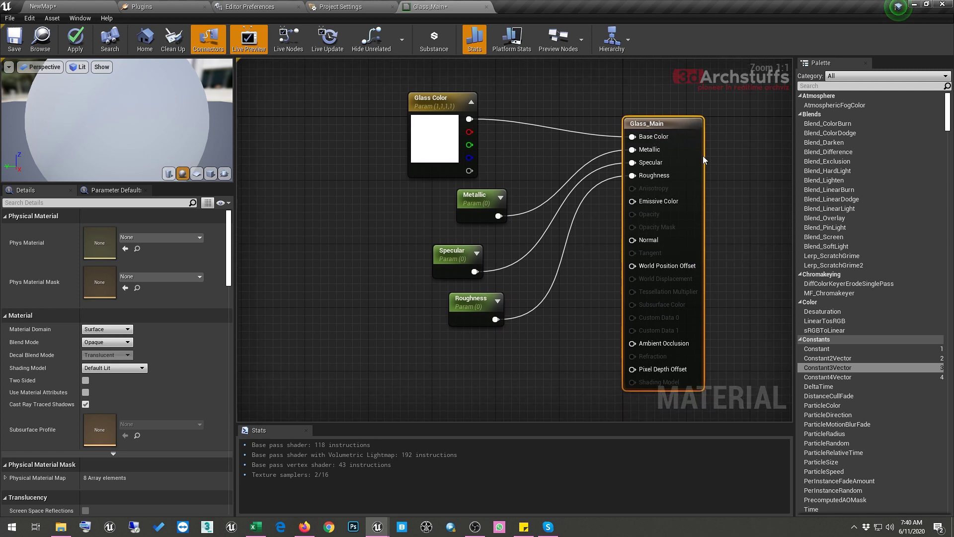
{"action": "right_click_drag", "start_coordinate": [732, 270], "coordinate": [736, 255]}
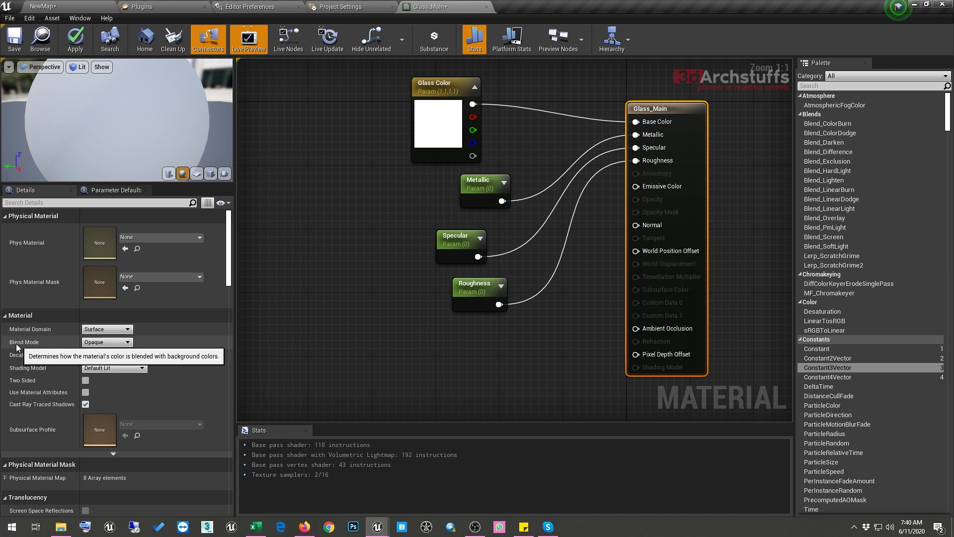
{"action": "left_click", "coordinate": [109, 344]}
{"action": "left_click", "coordinate": [107, 364]}
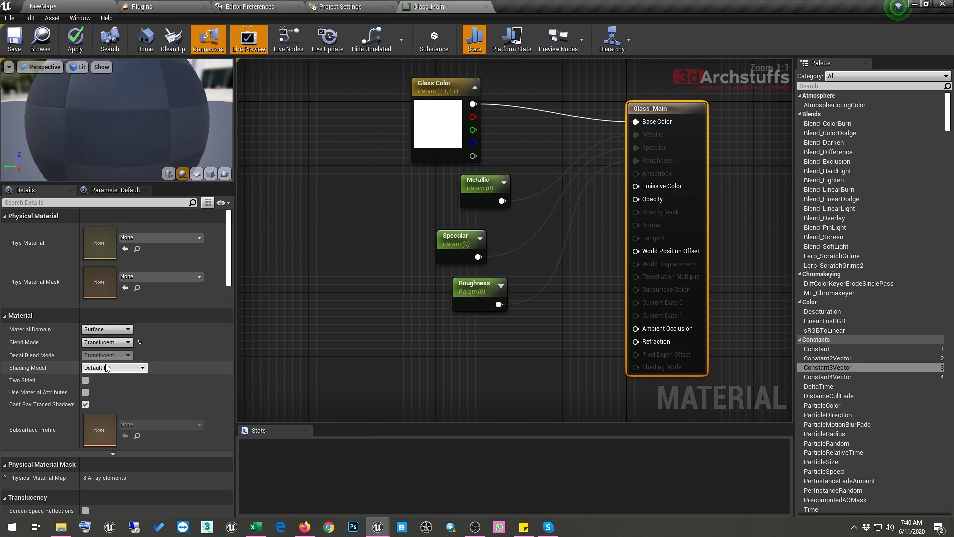
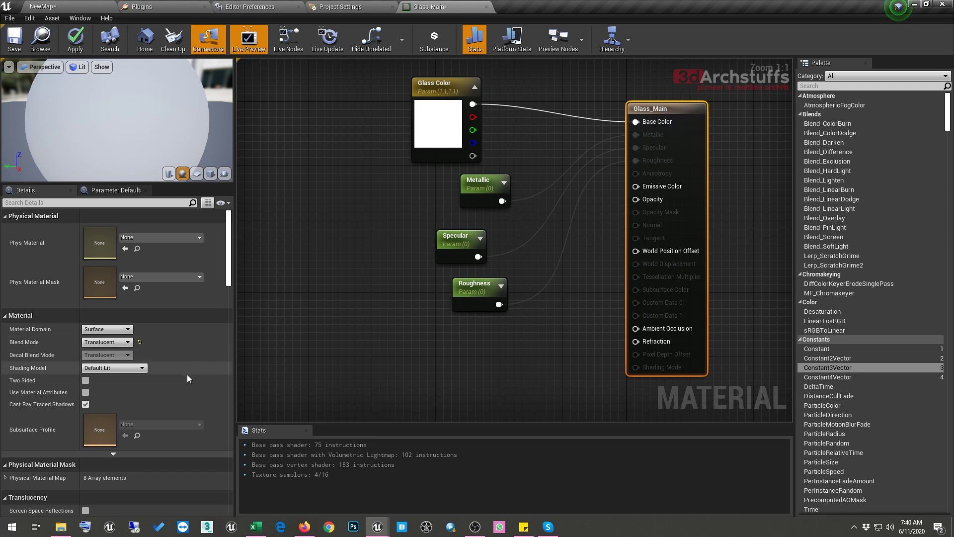
Set the material's translucency Lighting Mode to Surface TranslucencyVolume
{"action": "scroll", "coordinate": [137, 290], "scroll_direction": "down", "scroll_amount": 5}
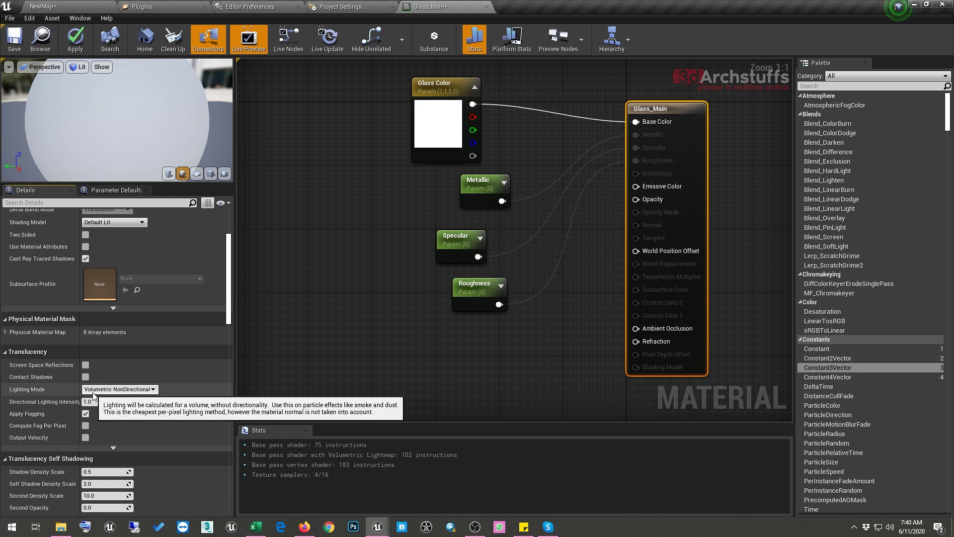
{"action": "left_click", "coordinate": [112, 390]}
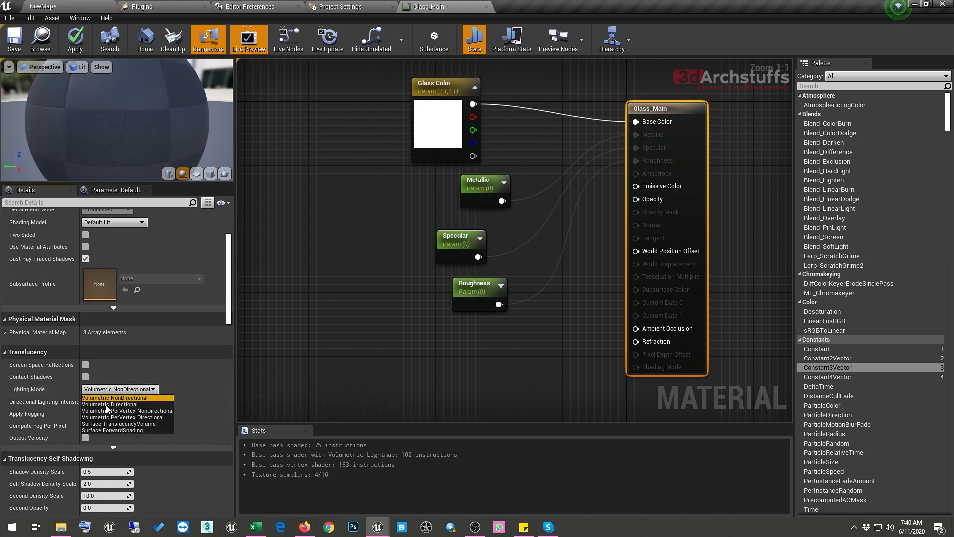
{"action": "left_click", "coordinate": [129, 423]}
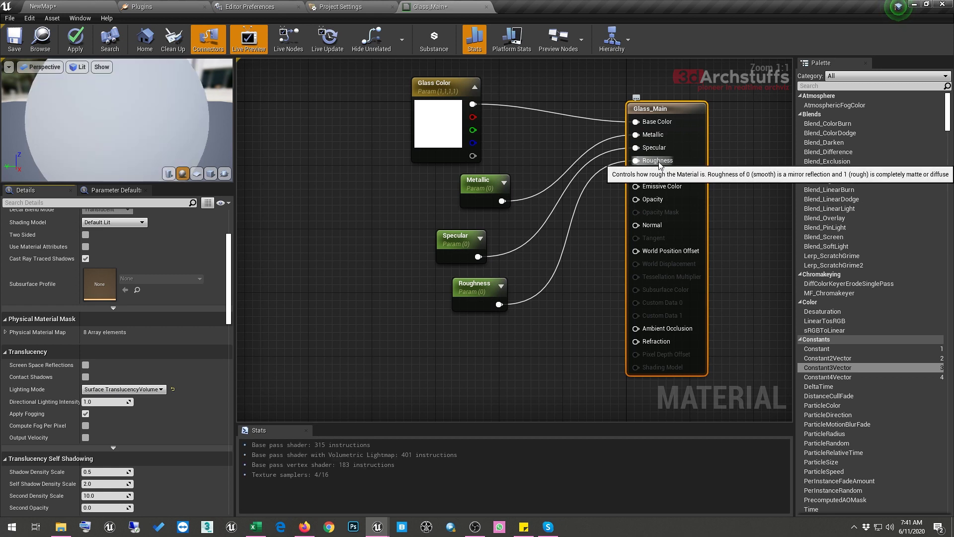
{"action": "left_click", "coordinate": [599, 246]}
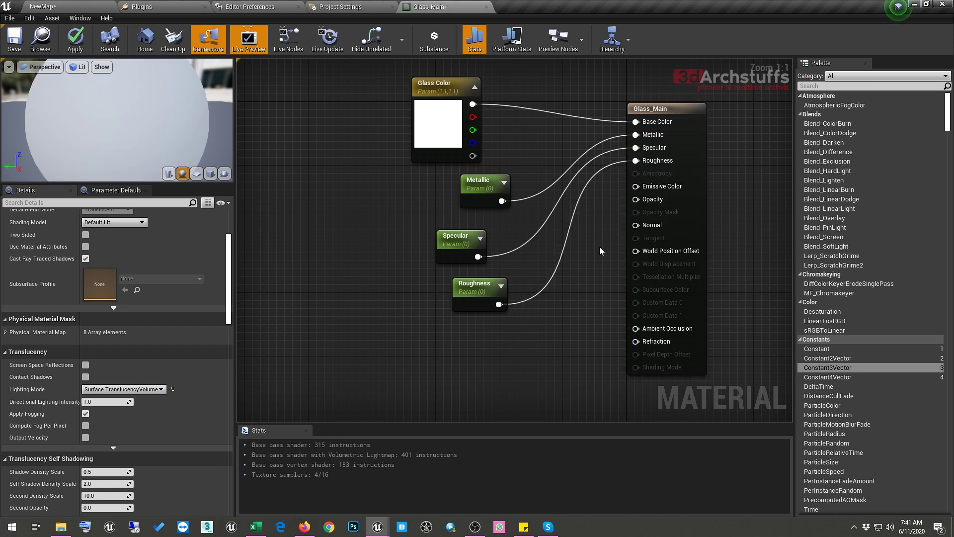
Duplicate the Roughness parameter, place the copy below the original and connect it to the material's Opacity input
{"action": "right_click_drag", "start_coordinate": [573, 307], "coordinate": [596, 307]}
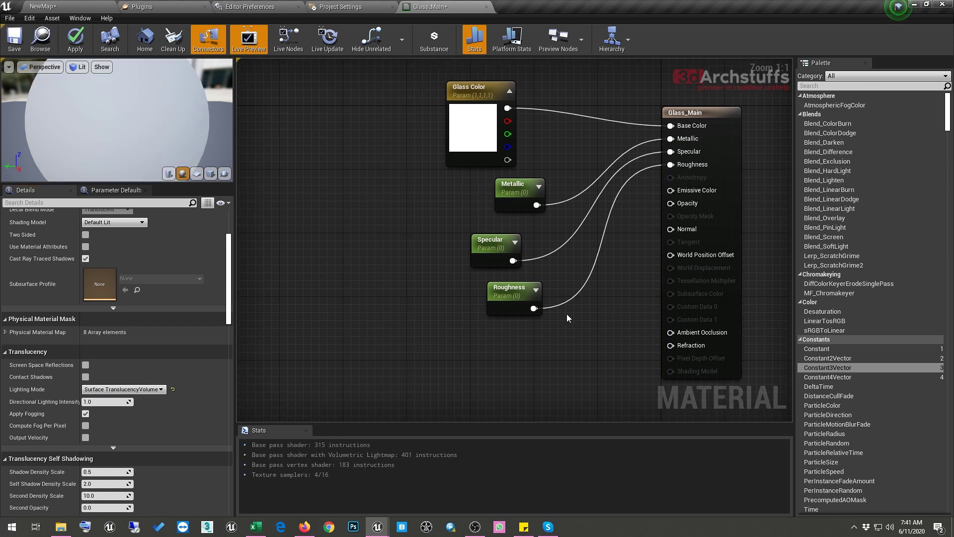
{"action": "left_click_drag", "start_coordinate": [510, 293], "coordinate": [468, 293]}
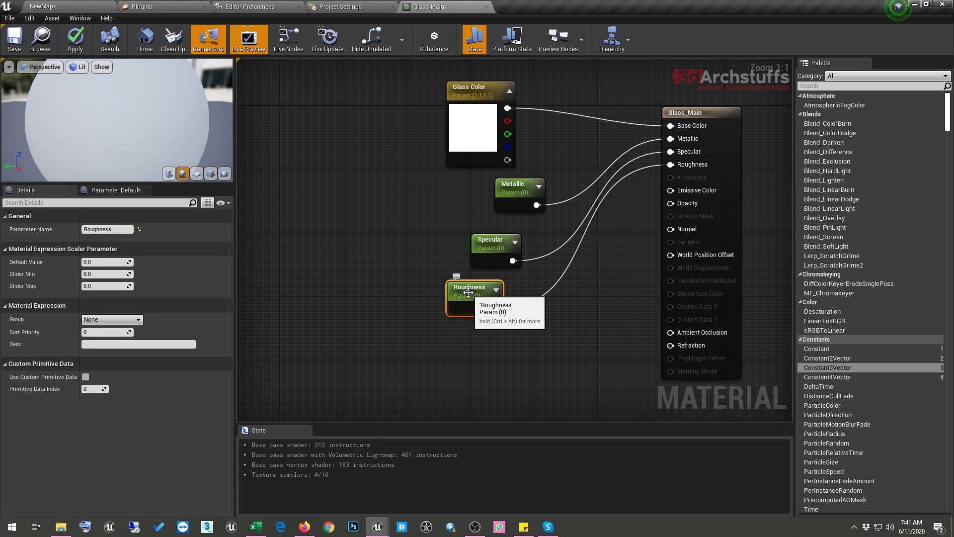
{"action": "key", "text": "ctrl+d"}
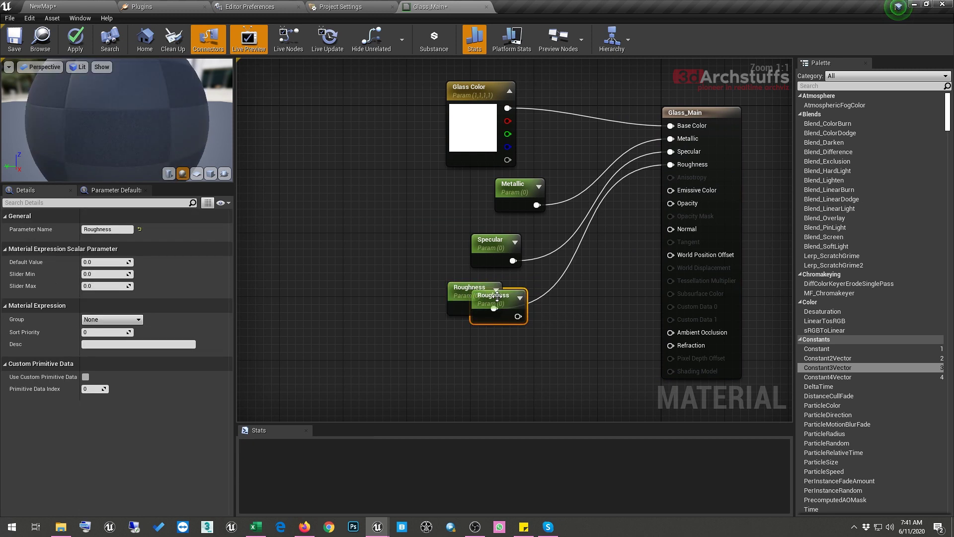
{"action": "left_click_drag", "start_coordinate": [496, 296], "coordinate": [671, 205]}
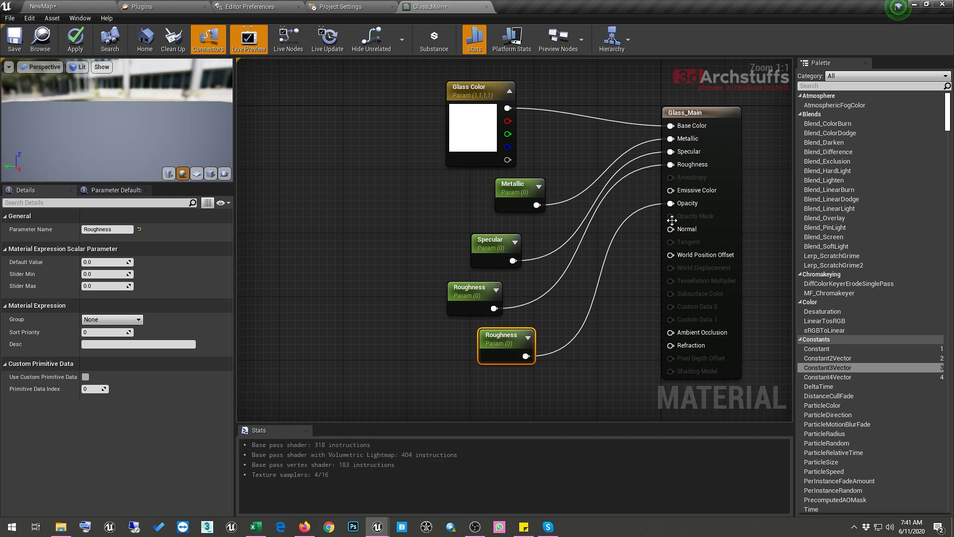
Open the parameter name of the node connected to Opacity for editing
{"action": "left_click", "coordinate": [122, 229]}
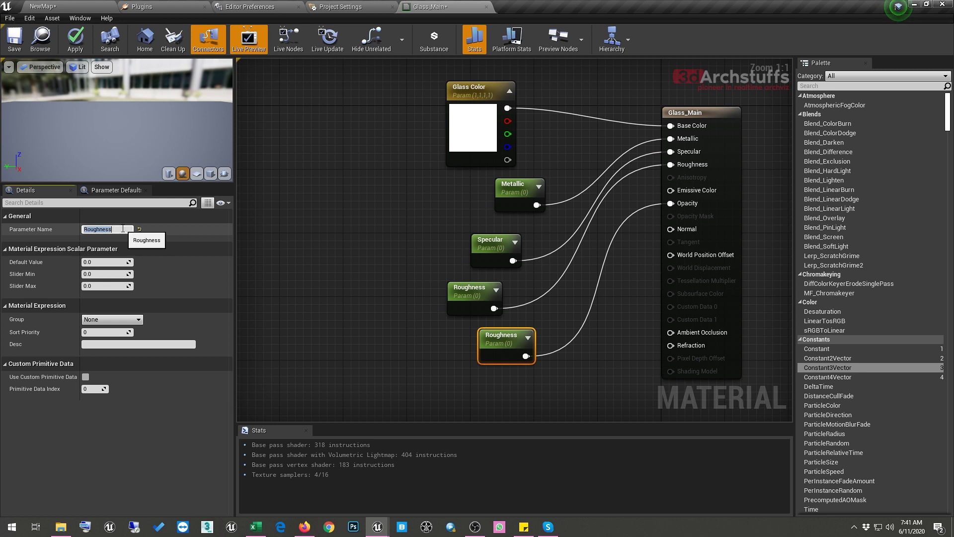
Rename the duplicated Roughness parameter feeding the Opacity input to "Opacity"
{"action": "type", "text": "Opacity"}
{"action": "key", "text": "Return"}
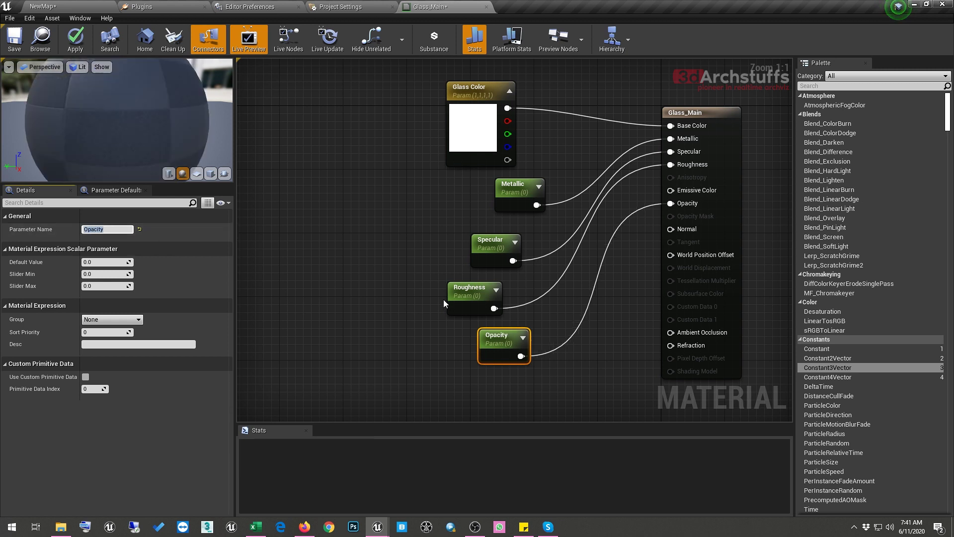
{"action": "right_click_drag", "start_coordinate": [513, 285], "coordinate": [522, 288]}
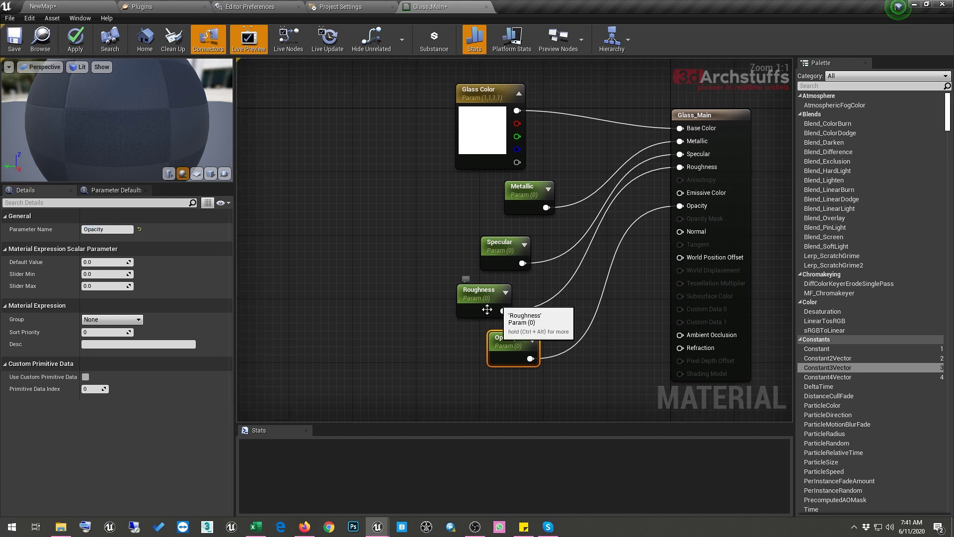
Set the default value of the Specular parameter to 1
{"action": "left_click", "coordinate": [497, 296]}
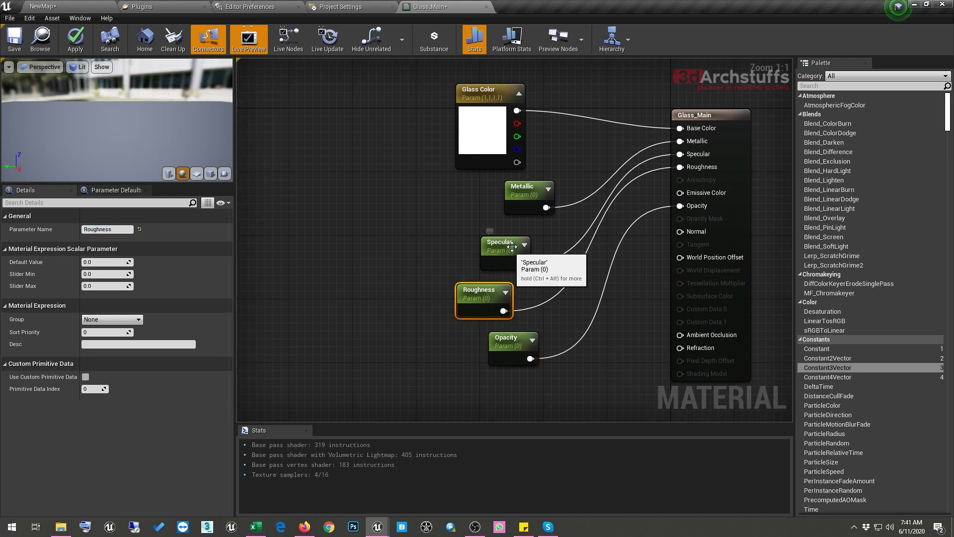
{"action": "left_click", "coordinate": [504, 243]}
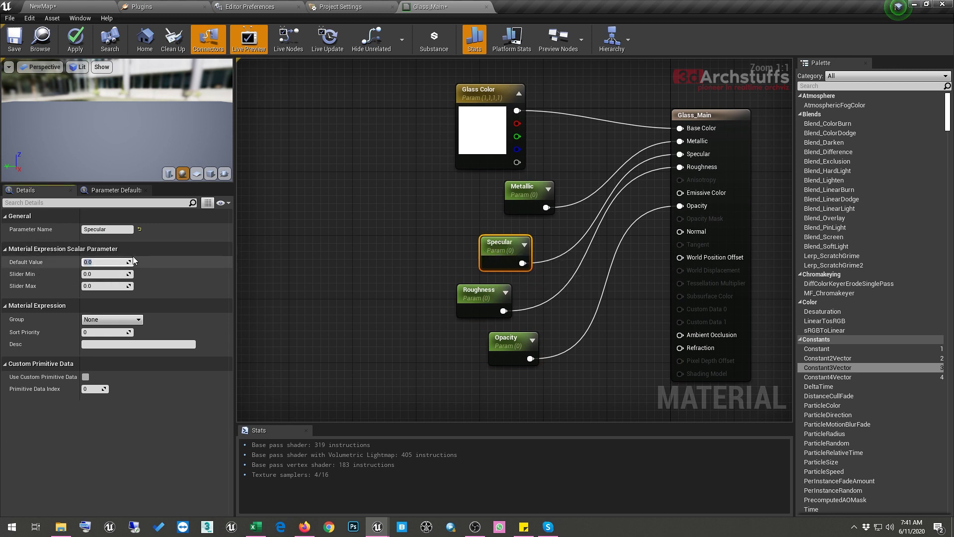
{"action": "type", "text": "1"}
{"action": "key", "text": "Return"}
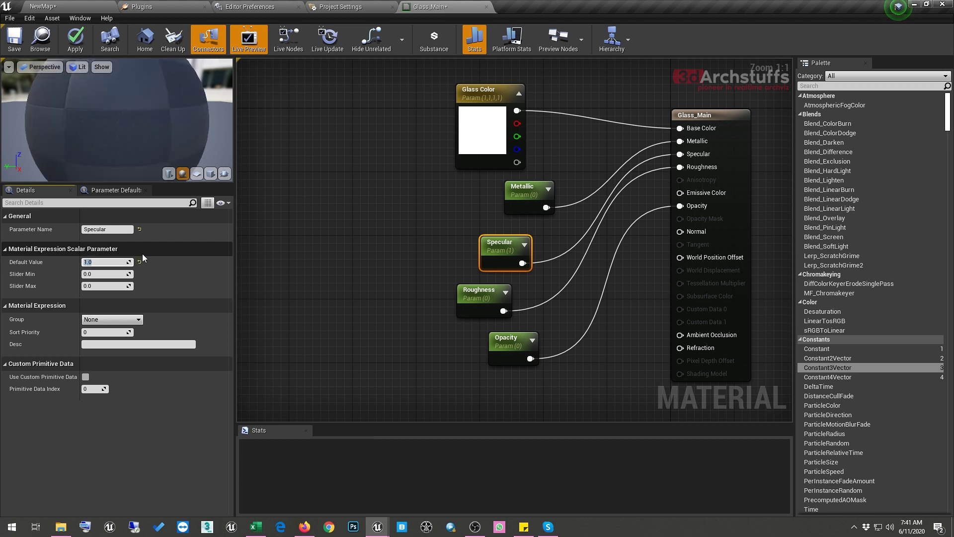
Set the default value of the Roughness parameter to 0.1
{"action": "left_click", "coordinate": [490, 289]}
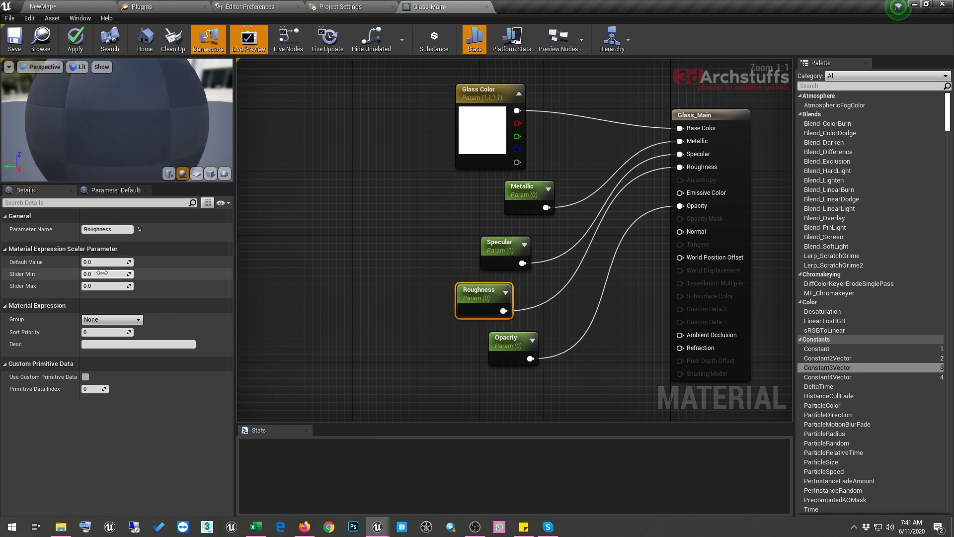
{"action": "left_click", "coordinate": [107, 274]}
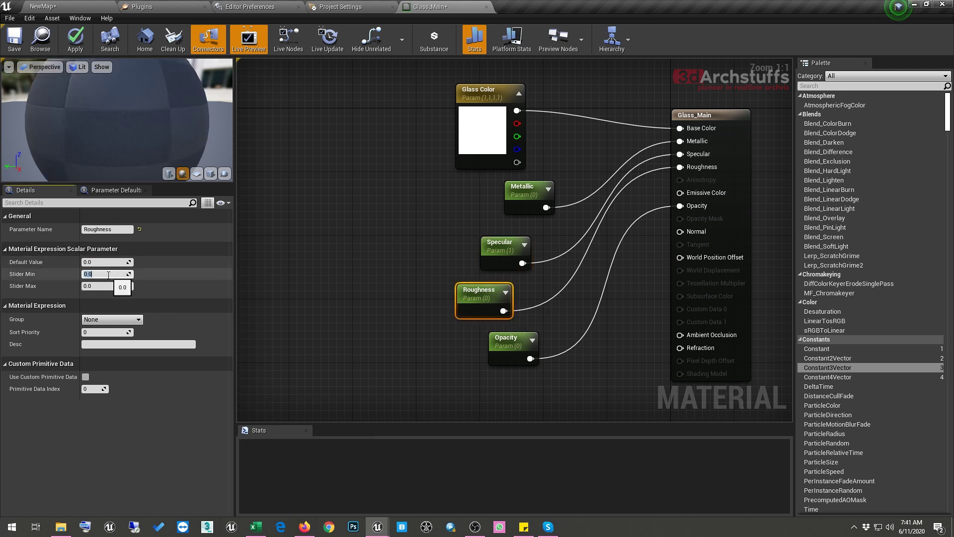
{"action": "type", "text": ".1"}
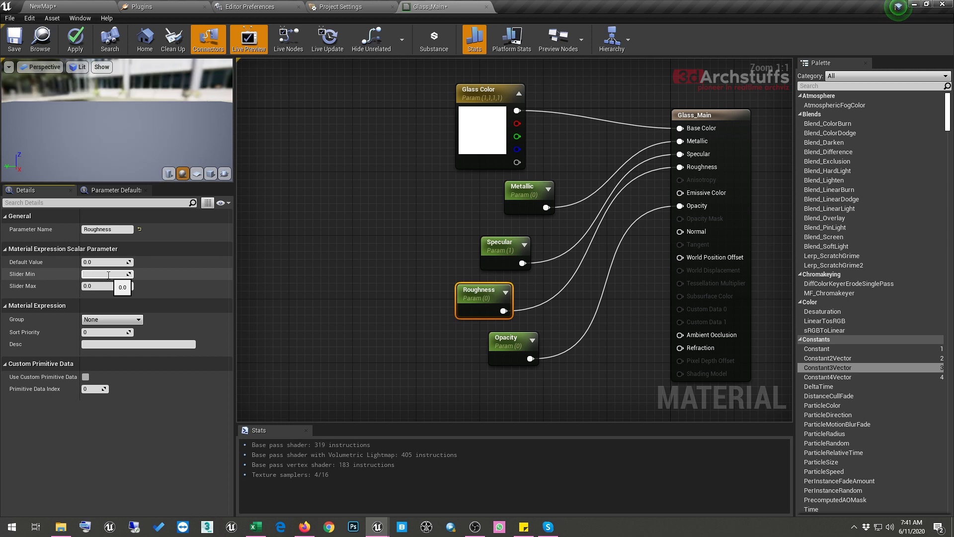
{"action": "key", "text": "shift+Tab"}
{"action": "key", "text": "Return"}
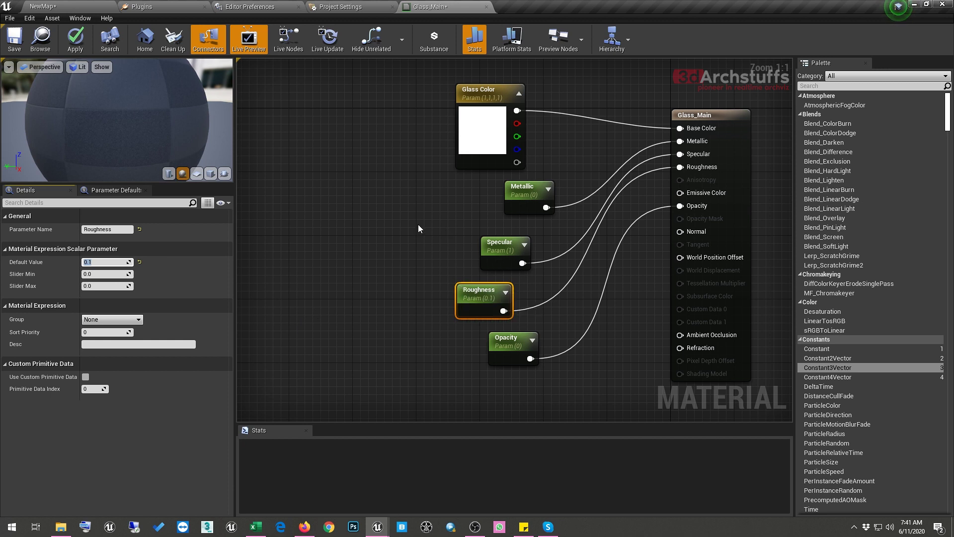
{"action": "left_click_drag", "start_coordinate": [418, 228], "coordinate": [588, 386]}
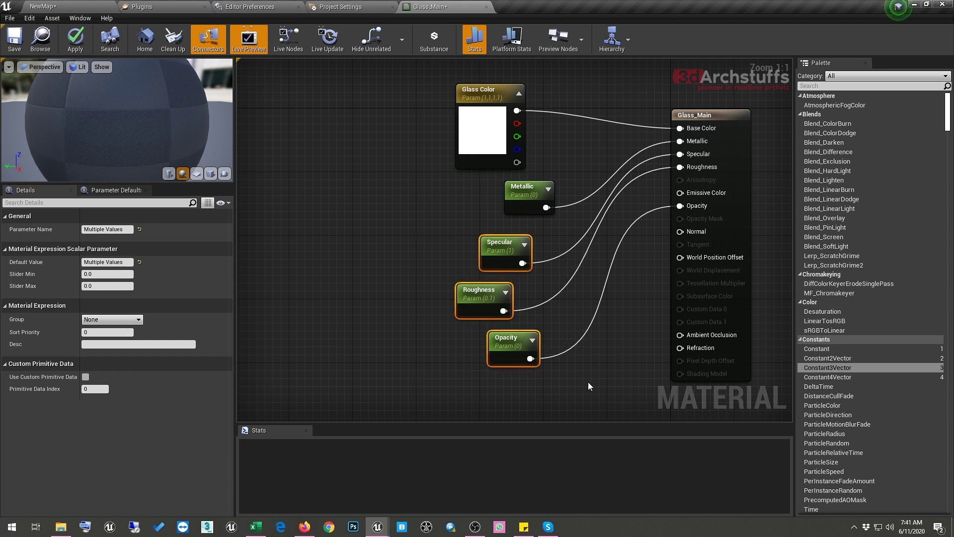
{"action": "left_click", "coordinate": [482, 293]}
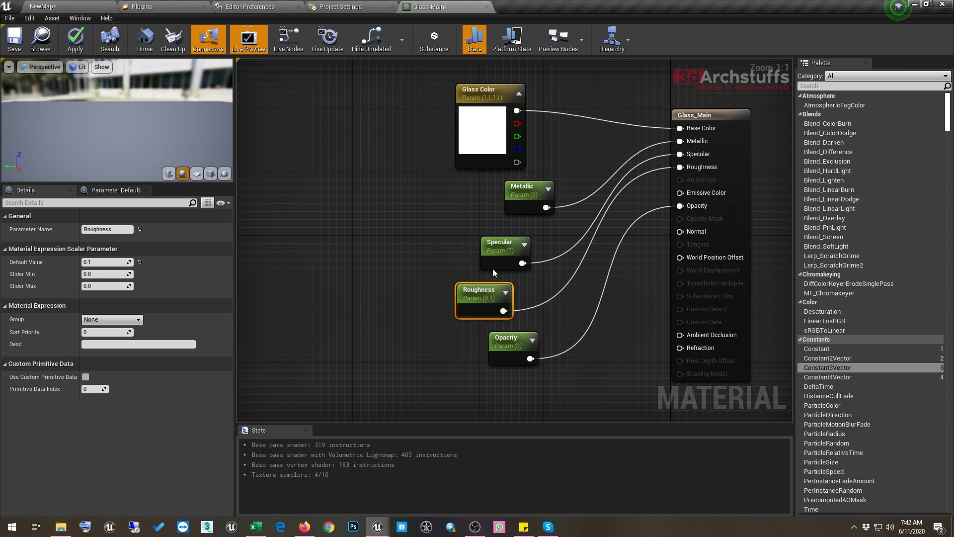
{"action": "left_click_drag", "start_coordinate": [423, 240], "coordinate": [537, 320]}
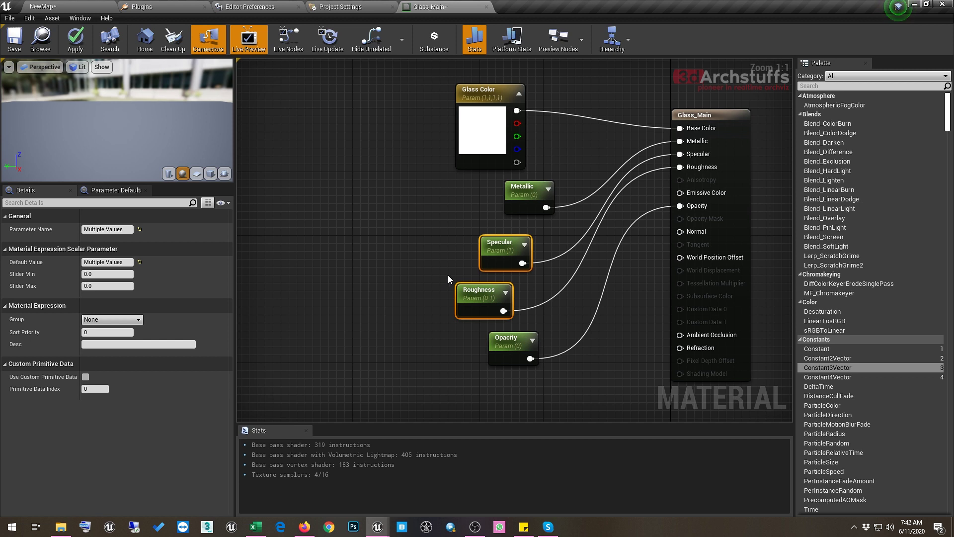
Set the default value of the Opacity parameter to 0.35 and apply the changes to the Glass_Main material
{"action": "left_click", "coordinate": [511, 342]}
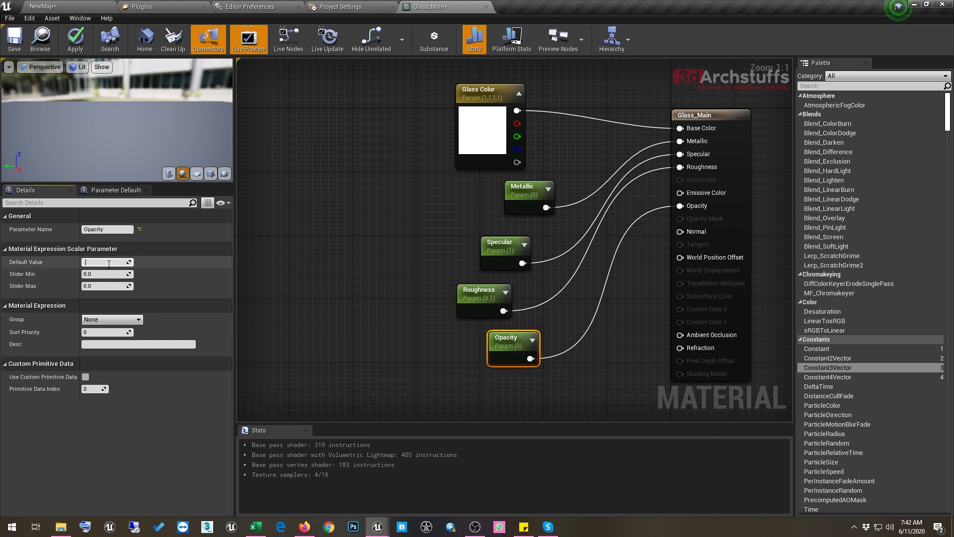
{"action": "left_click", "coordinate": [109, 262]}
{"action": "type", "text": ".35"}
{"action": "key", "text": "Return"}
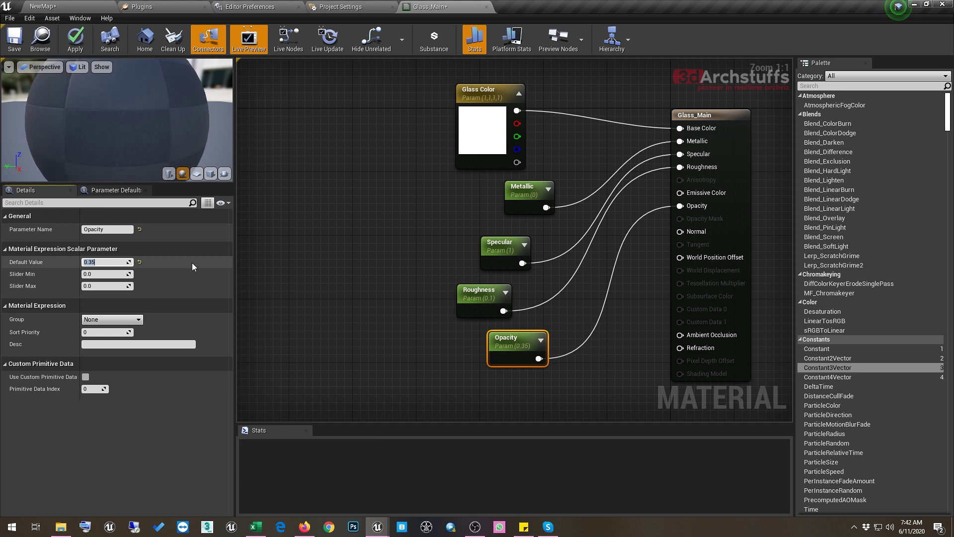
{"action": "left_click", "coordinate": [76, 40]}
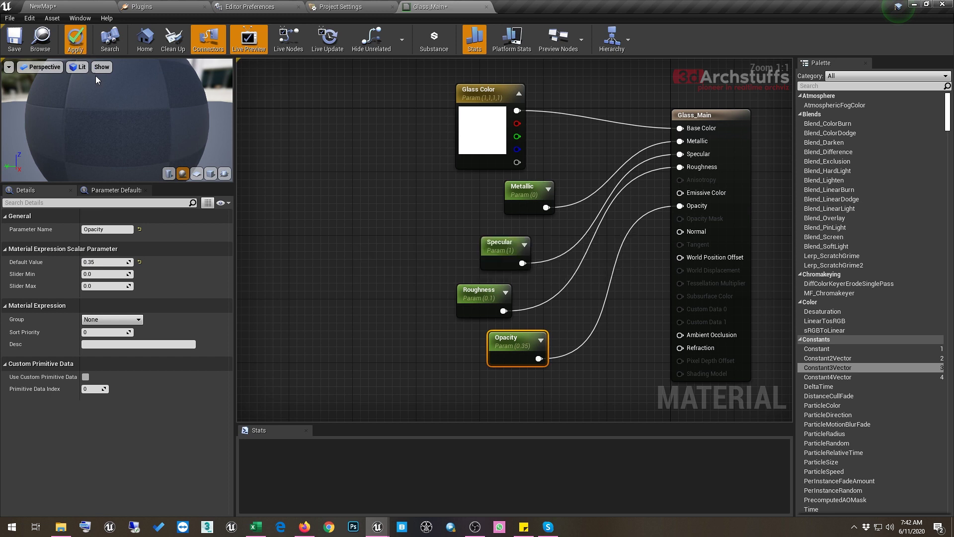
Locate Glass_Main among the project's assets and create a material instance from it, keeping the default name
{"action": "left_click", "coordinate": [41, 40]}
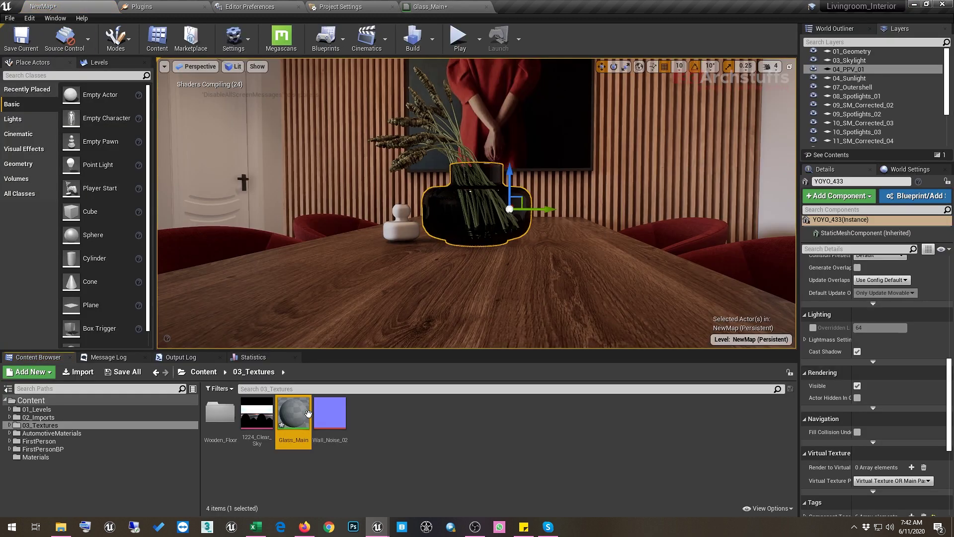
{"action": "mouse_move", "coordinate": [288, 417]}
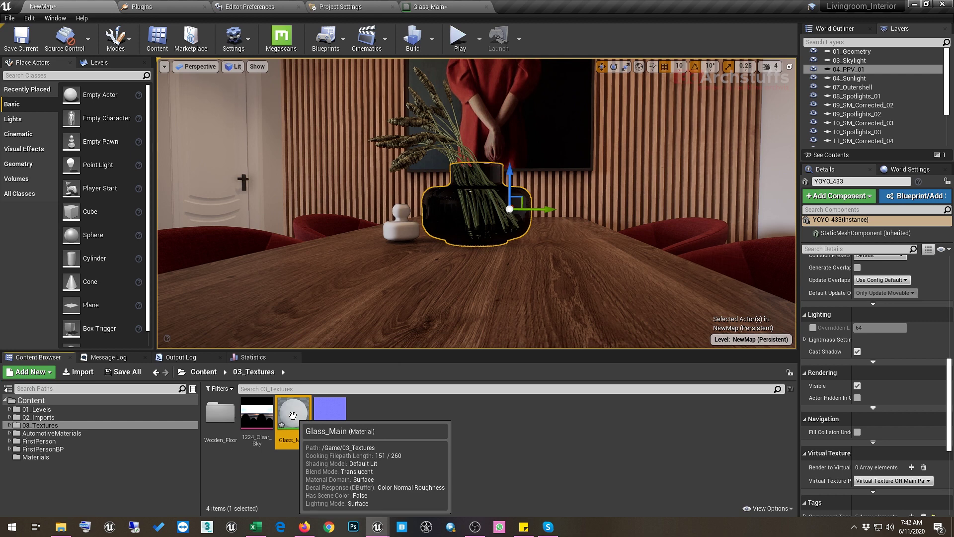
{"action": "right_click", "coordinate": [292, 415]}
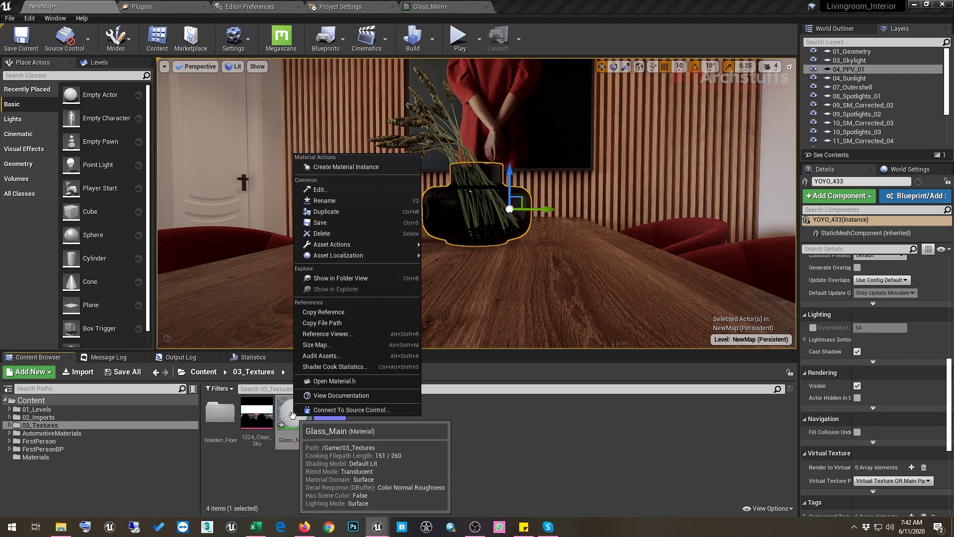
{"action": "left_click", "coordinate": [338, 166]}
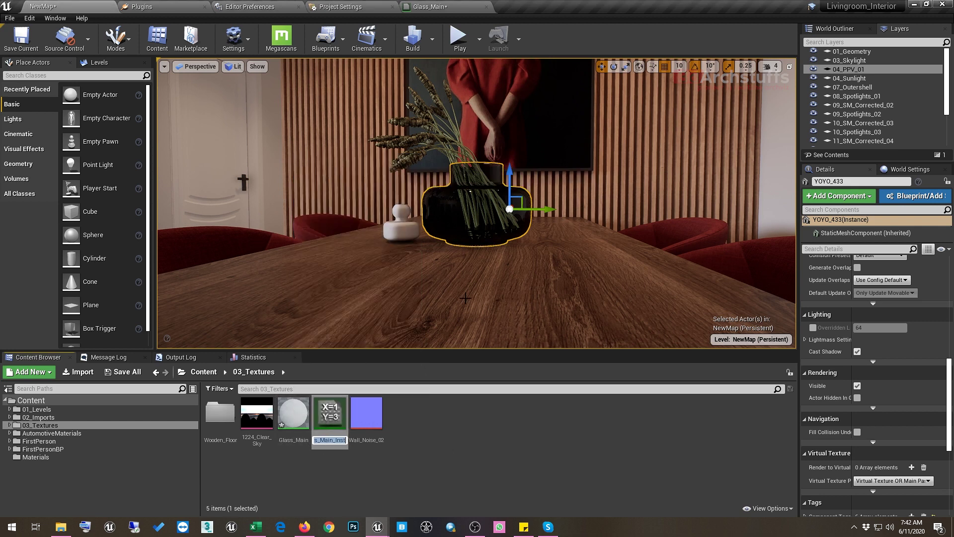
{"action": "key", "text": "Return"}
Select the glass panel in front of the cactus together with all actors that share its material
{"action": "right_click_drag", "start_coordinate": [410, 253], "coordinate": [399, 273]}
{"action": "left_click", "coordinate": [435, 190]}
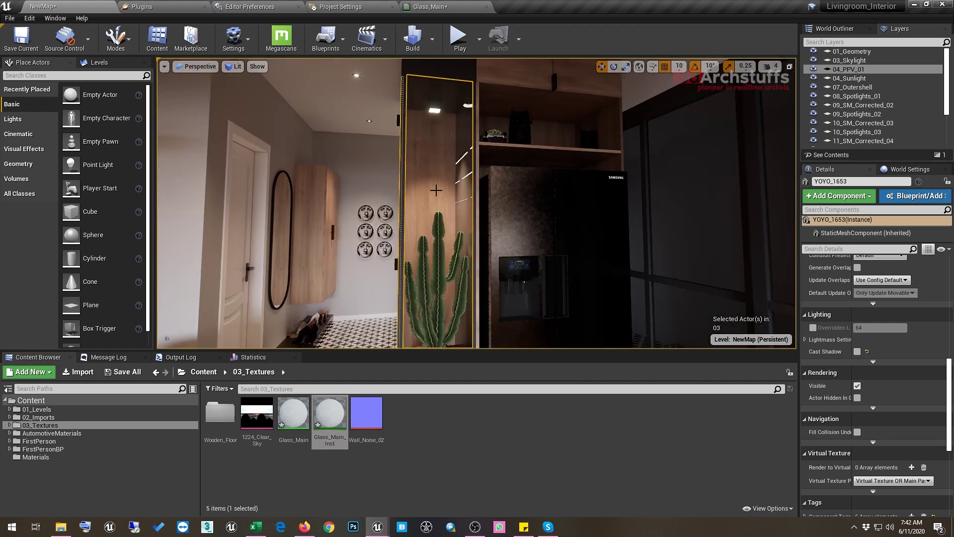
{"action": "right_click", "coordinate": [428, 160]}
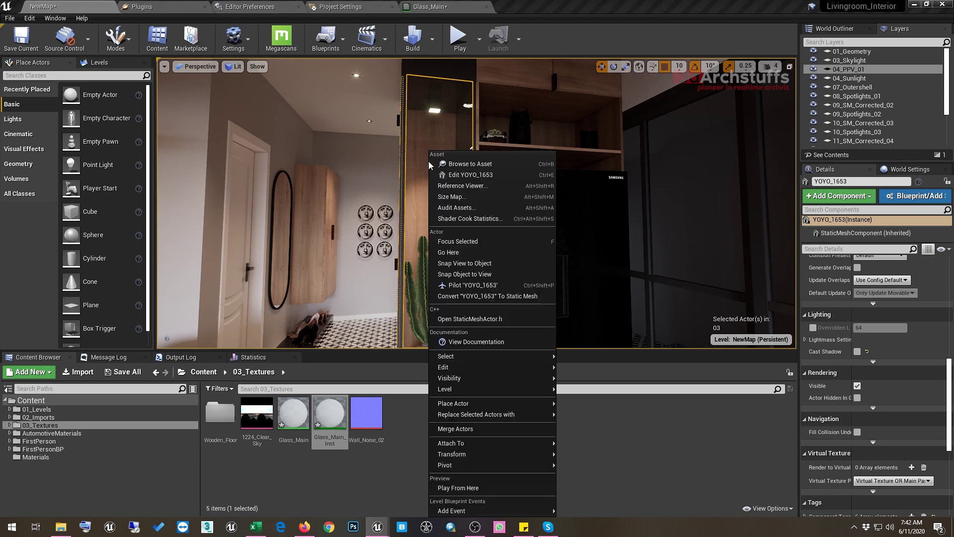
{"action": "mouse_move", "coordinate": [456, 359]}
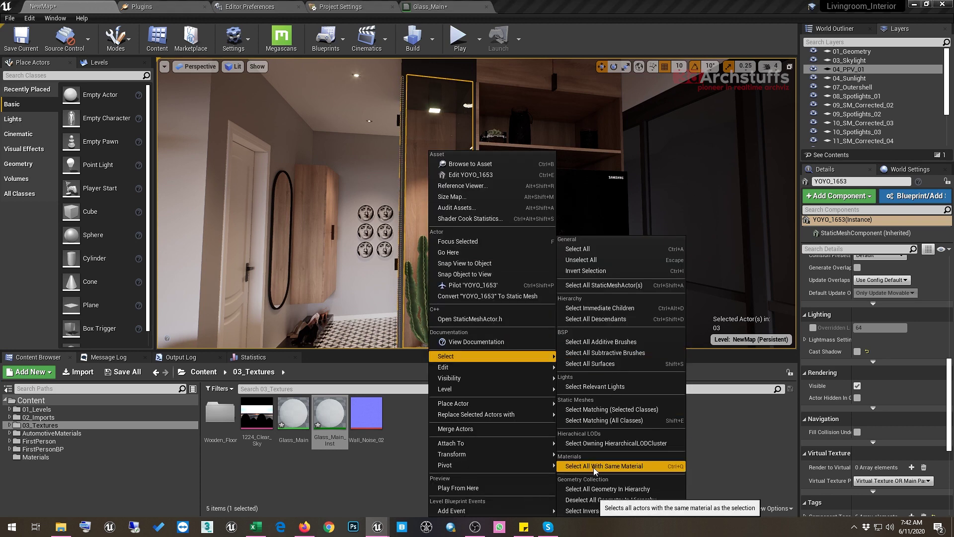
{"action": "left_click", "coordinate": [607, 466]}
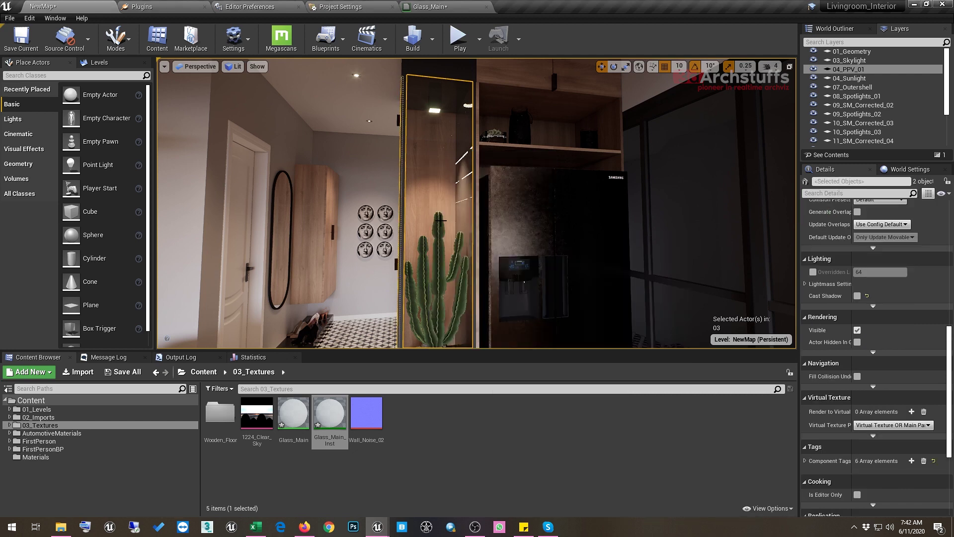
{"action": "right_click_drag", "start_coordinate": [497, 249], "coordinate": [487, 248]}
{"action": "right_click_drag", "start_coordinate": [389, 240], "coordinate": [423, 147]}
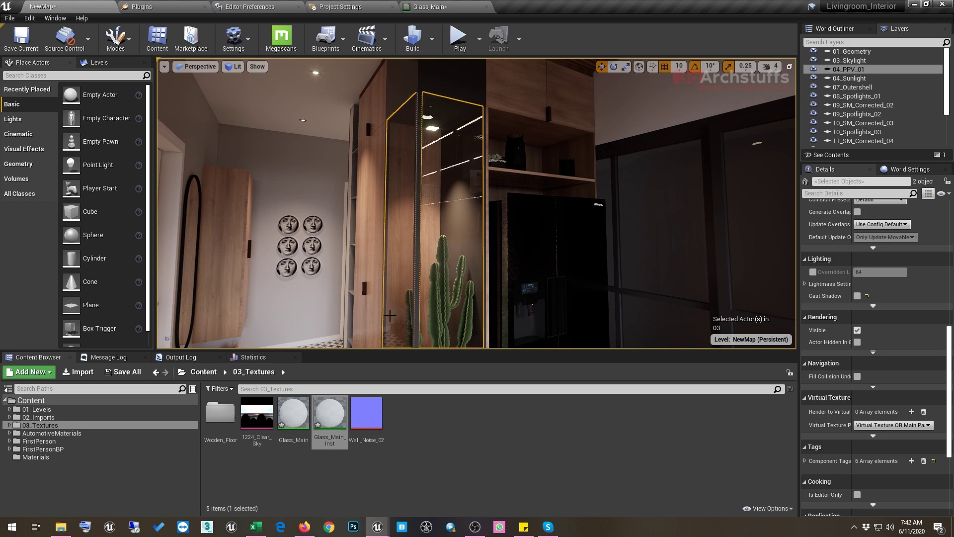
Assign the Glass_Main_Inst material to Element 0 of the selected glass panels
{"action": "left_click", "coordinate": [329, 415]}
{"action": "scroll", "coordinate": [875, 348], "scroll_direction": "up", "scroll_amount": 10}
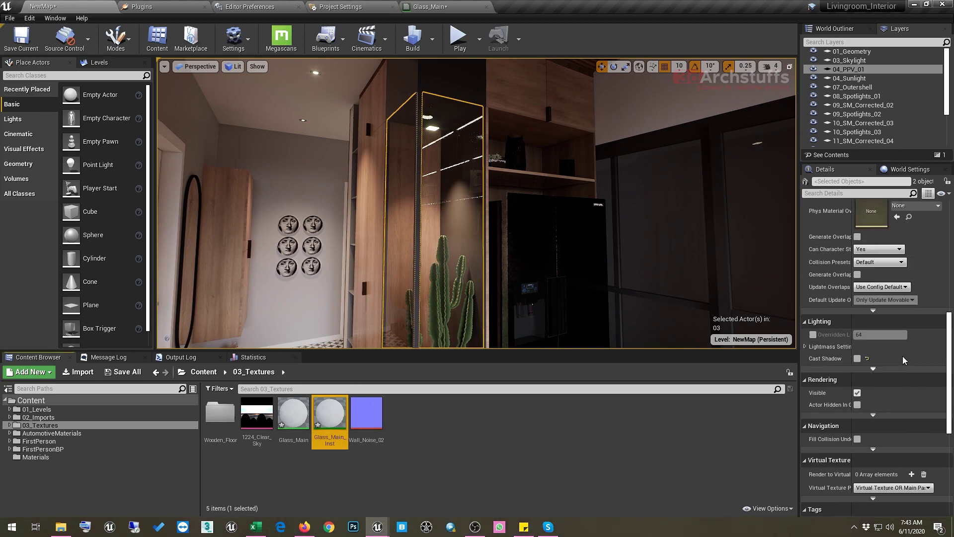
{"action": "scroll", "coordinate": [910, 361], "scroll_direction": "up", "scroll_amount": 2}
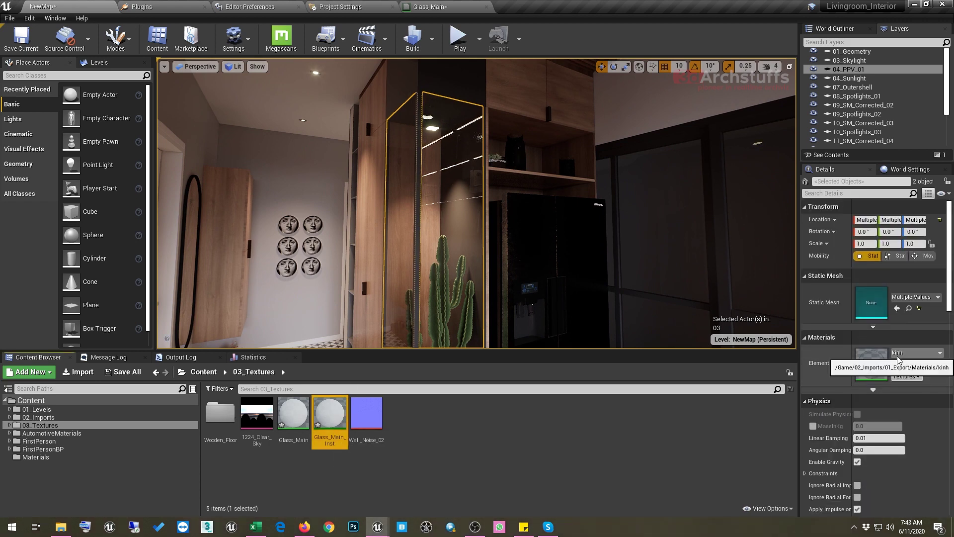
{"action": "left_click", "coordinate": [897, 363]}
{"action": "right_click_drag", "start_coordinate": [230, 132], "coordinate": [229, 122]}
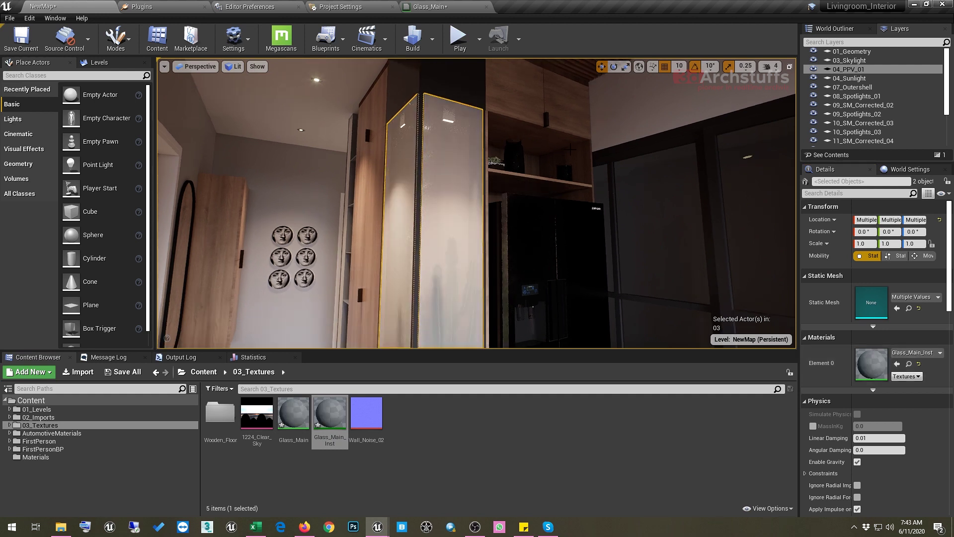
{"action": "right_click_drag", "start_coordinate": [230, 122], "coordinate": [417, 284]}
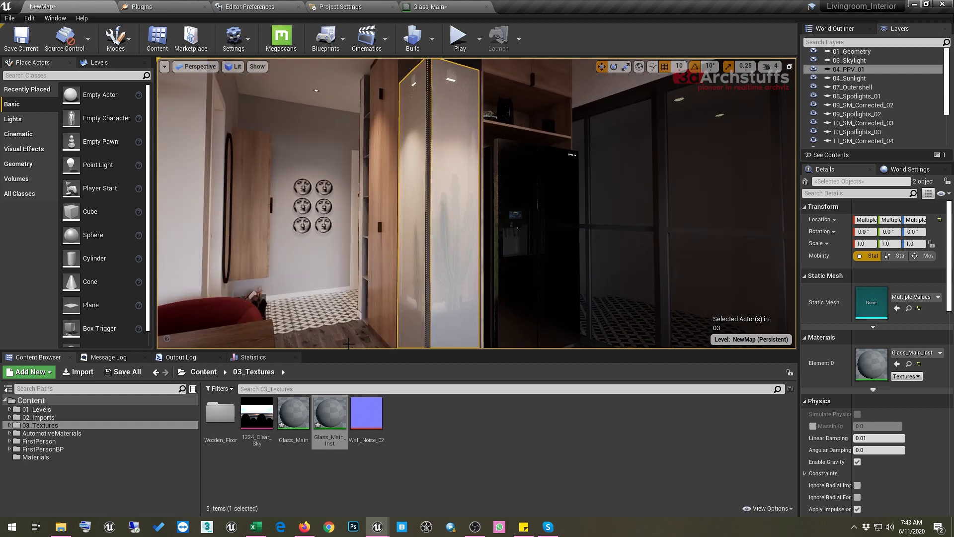
Select only the front glass panel of the cactus cabinet and open its Glass_Main_Inst material for editing
{"action": "right_click_drag", "start_coordinate": [480, 197], "coordinate": [480, 198]}
{"action": "left_click", "coordinate": [470, 180]}
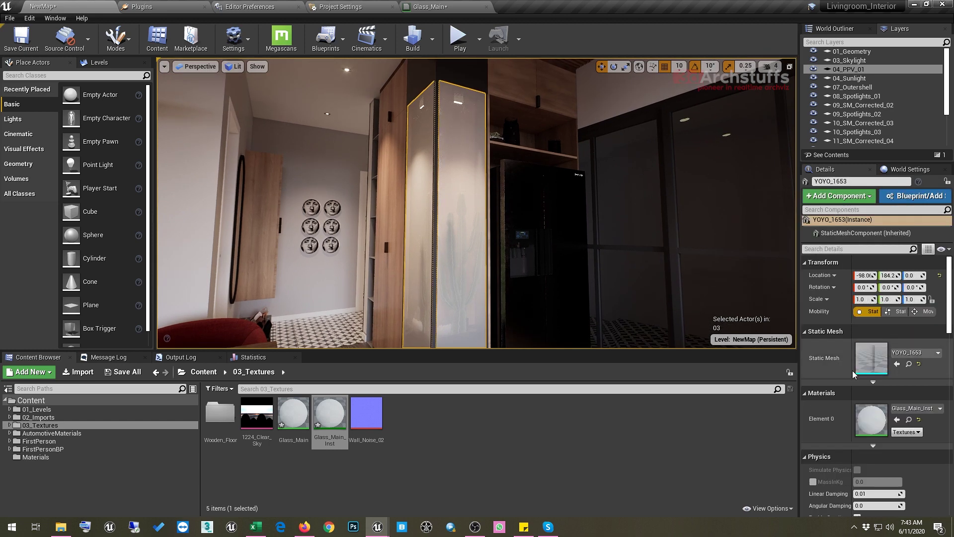
{"action": "double_click", "coordinate": [870, 419]}
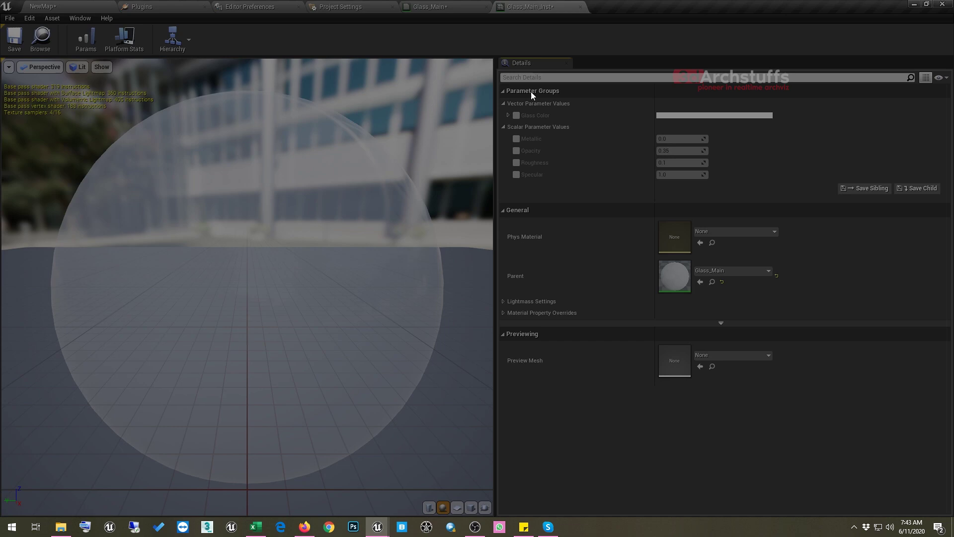
Undock the Glass_Main_Inst editor, shrink it beside the NewMap viewport and collapse its preview so the parameters and glass panels show together
{"action": "left_click_drag", "start_coordinate": [531, 91], "coordinate": [526, 148]}
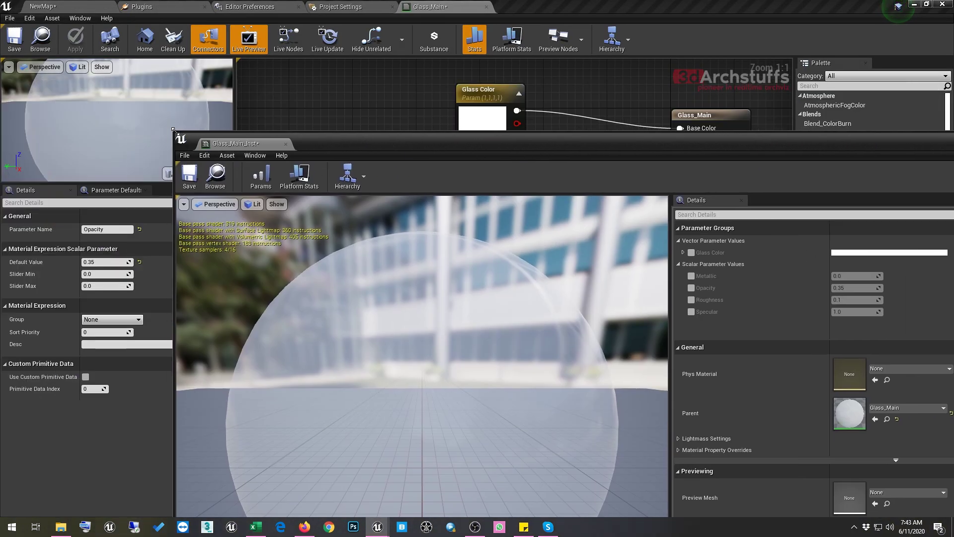
{"action": "left_click_drag", "start_coordinate": [184, 138], "coordinate": [114, 148]}
{"action": "left_click", "coordinate": [85, 12]}
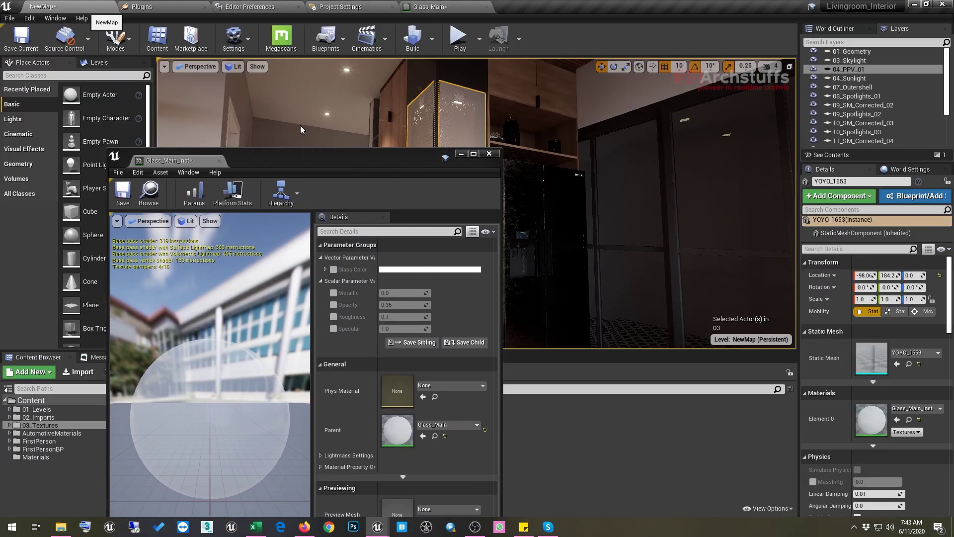
{"action": "left_click_drag", "start_coordinate": [375, 162], "coordinate": [232, 112]}
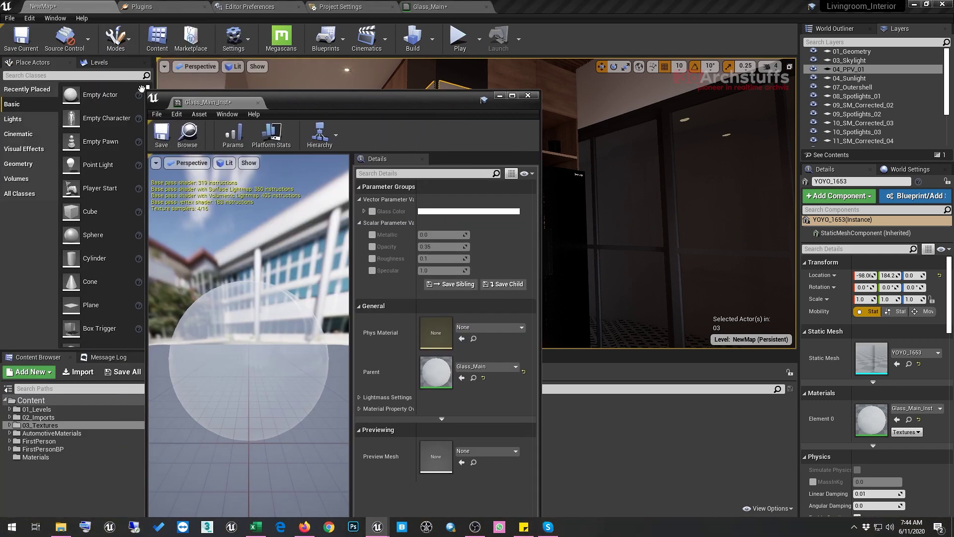
{"action": "left_click_drag", "start_coordinate": [142, 89], "coordinate": [318, 123]}
{"action": "left_click_drag", "start_coordinate": [411, 125], "coordinate": [33, 52]}
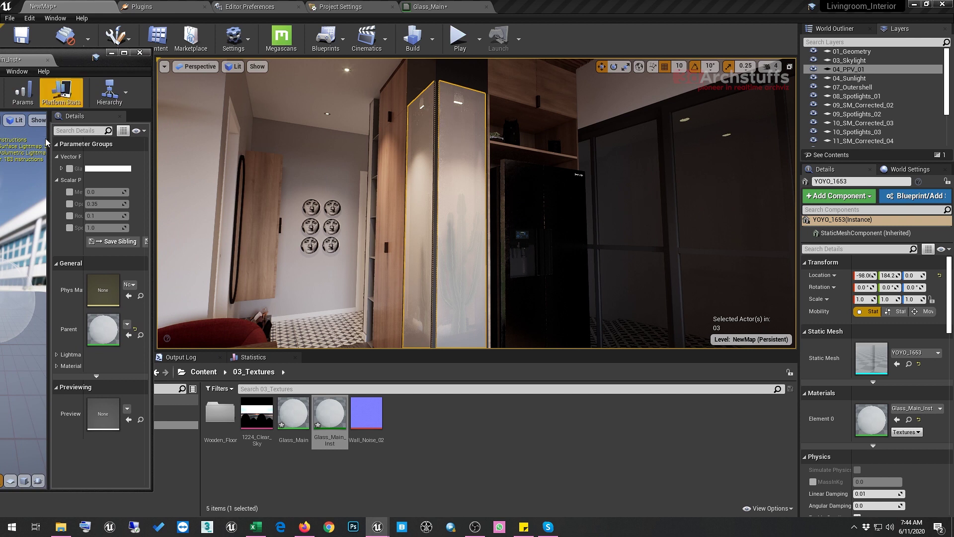
{"action": "left_click_drag", "start_coordinate": [42, 163], "coordinate": [3, 163]}
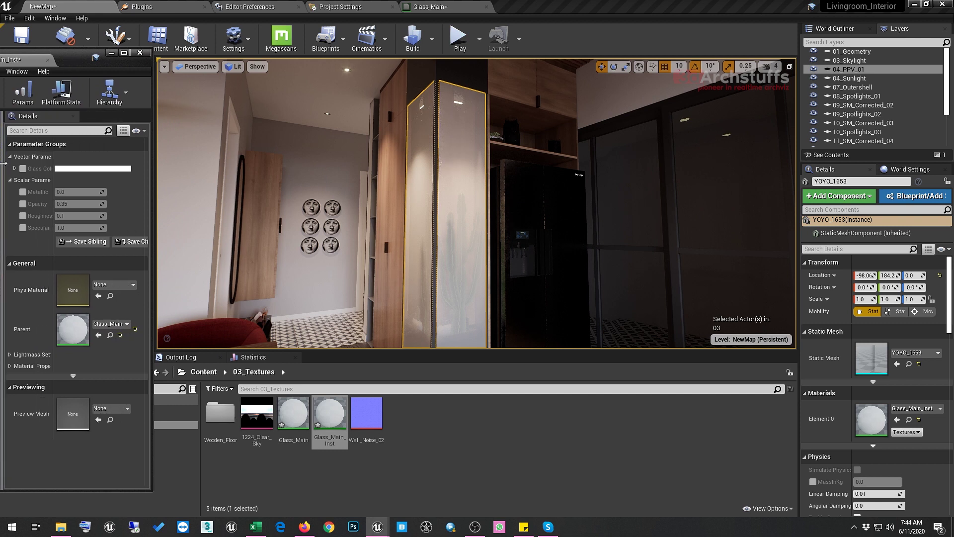
Override the Metallic parameter of Glass_Main_Inst, set it to 1, and check the glass panels around the cactus
{"action": "left_click", "coordinate": [23, 192]}
{"action": "left_click", "coordinate": [76, 193]}
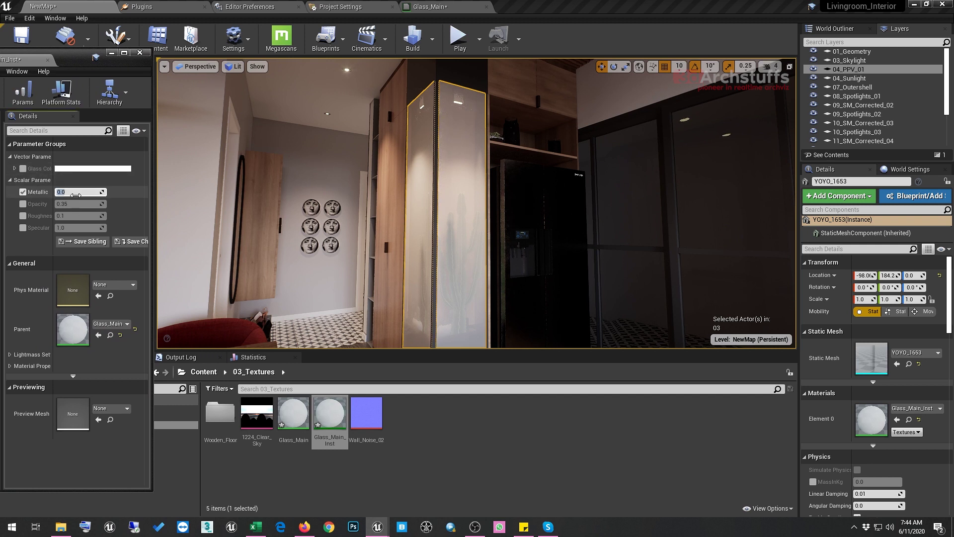
{"action": "type", "text": "1"}
{"action": "key", "text": "Return"}
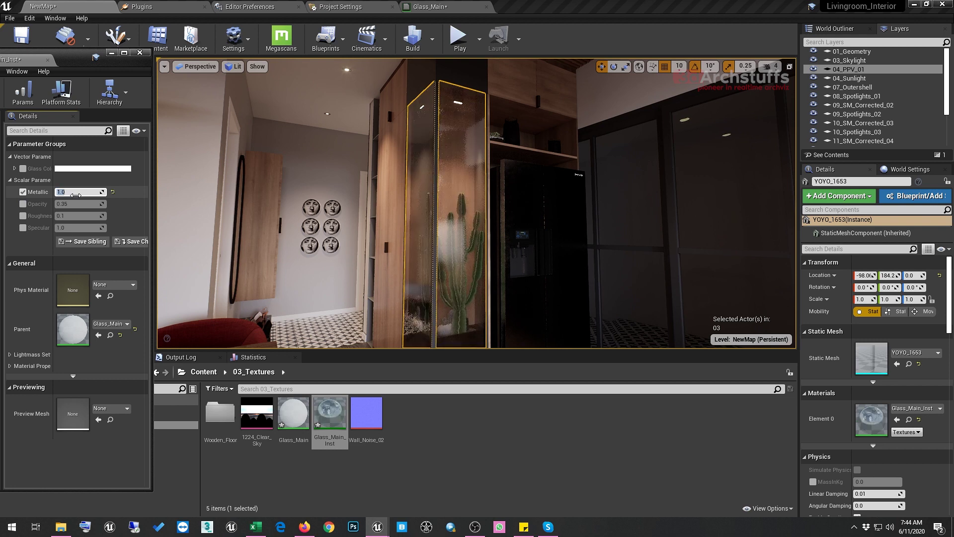
{"action": "left_click_drag", "start_coordinate": [453, 159], "coordinate": [416, 161], "text": "alt"}
{"action": "left_click_drag", "start_coordinate": [468, 176], "coordinate": [447, 175], "text": "alt"}
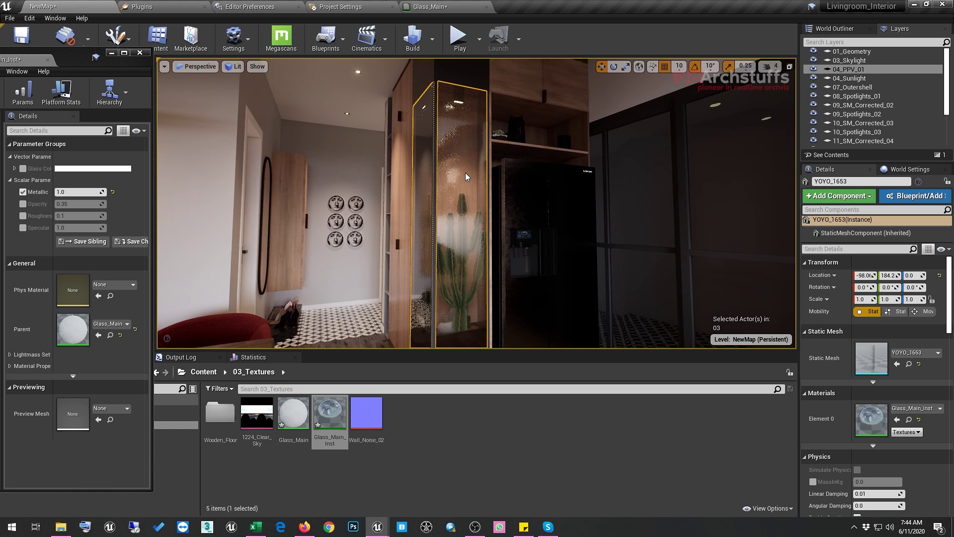
Override the Opacity parameter of Glass_Main_Inst and set it to 0.1
{"action": "left_click", "coordinate": [23, 204]}
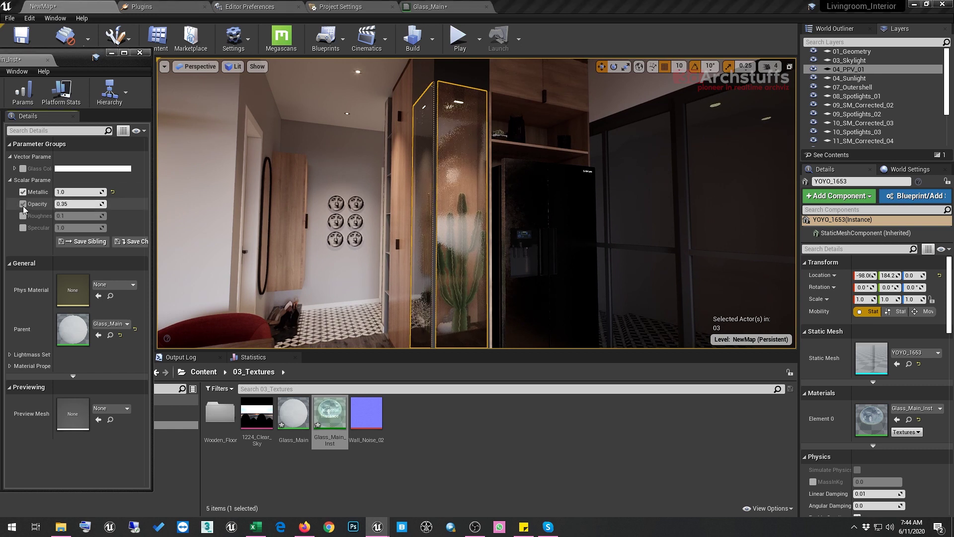
{"action": "left_click", "coordinate": [78, 206]}
{"action": "type", "text": ".1"}
{"action": "key", "text": "Return"}
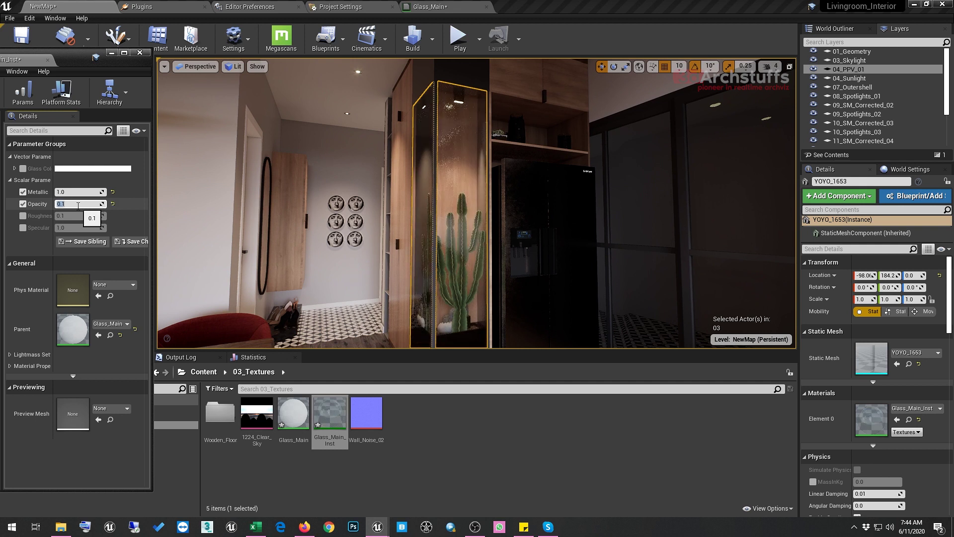
Override the Roughness parameter of Glass_Main_Inst and set it to 0 for sharp reflections
{"action": "left_click", "coordinate": [22, 217]}
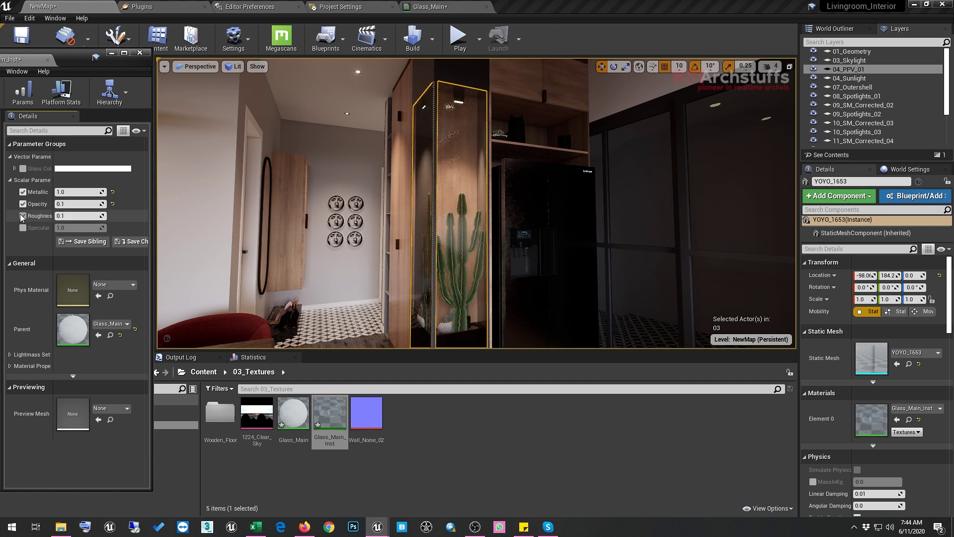
{"action": "left_click", "coordinate": [81, 217]}
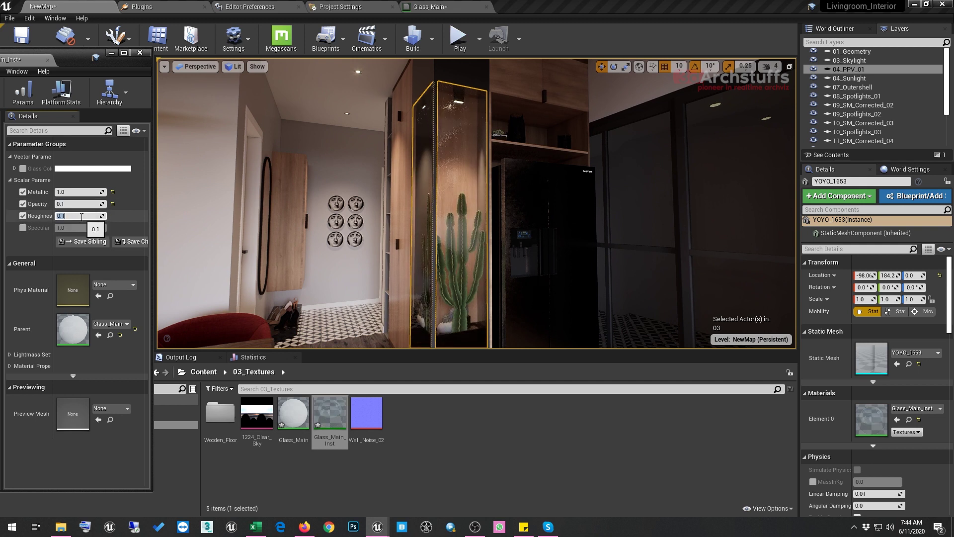
{"action": "type", "text": "0"}
{"action": "key", "text": "Return"}
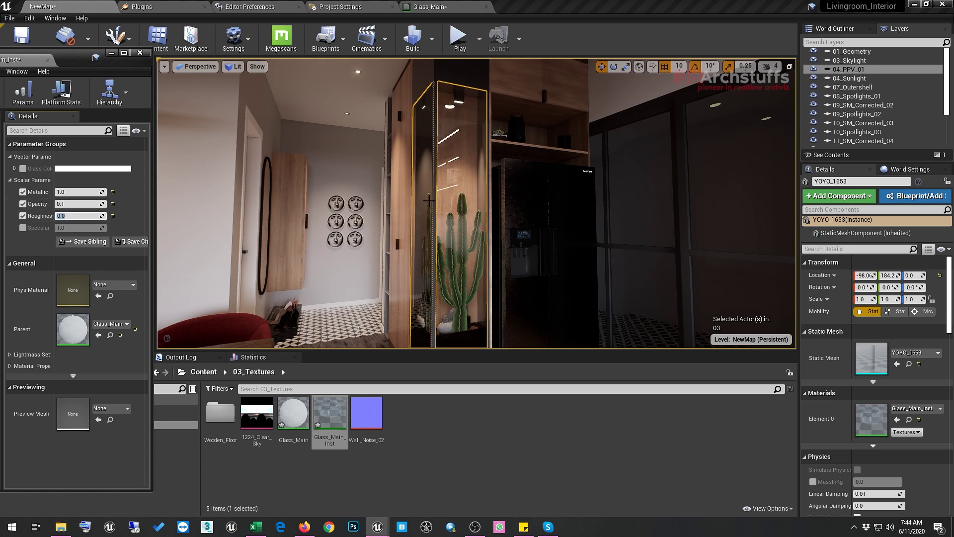
{"action": "right_click_drag", "start_coordinate": [250, 204], "coordinate": [207, 188]}
Override the Specular parameter of Glass_Main_Inst, try a lower value of about 0.53, and set it to 1.0
{"action": "left_click", "coordinate": [23, 228]}
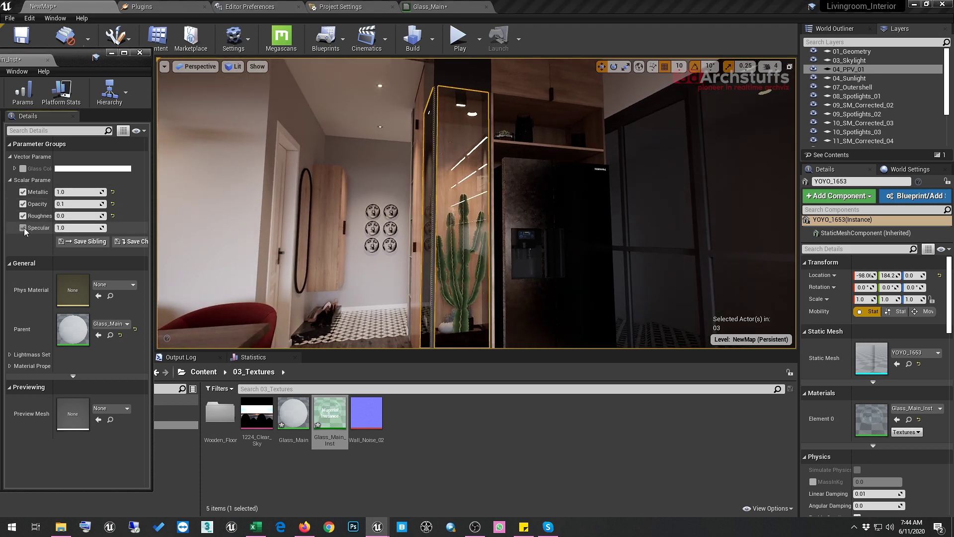
{"action": "left_click_drag", "start_coordinate": [75, 228], "coordinate": [64, 228]}
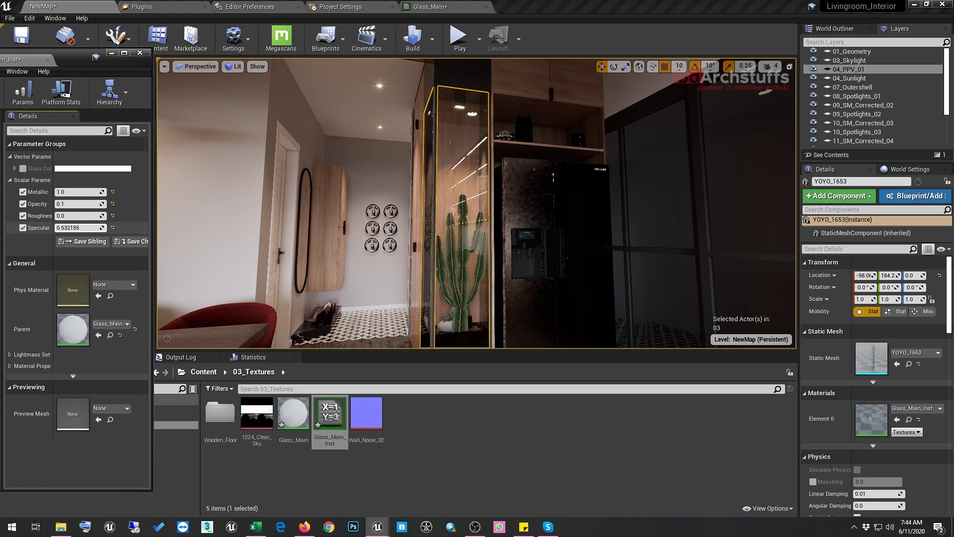
{"action": "left_click", "coordinate": [75, 228]}
{"action": "key", "text": "Return"}
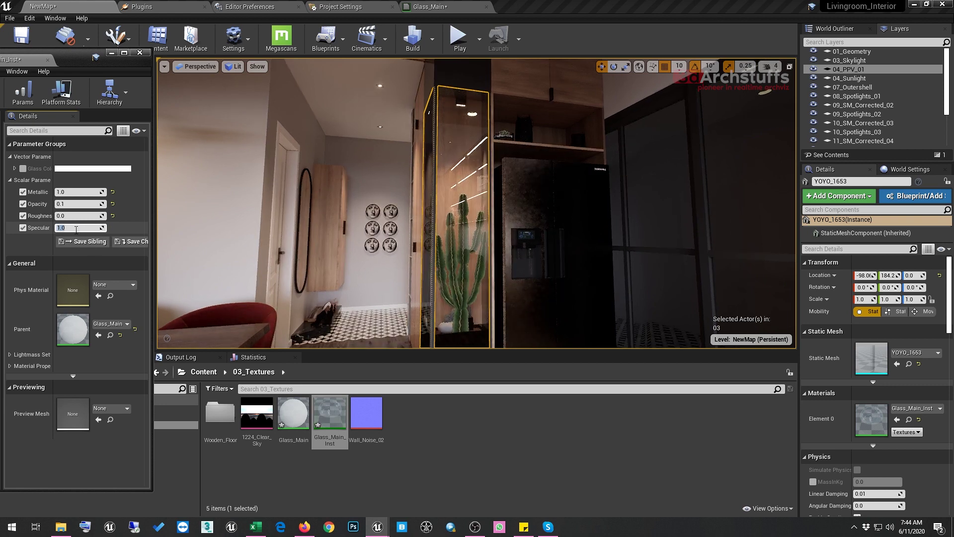
Examine the reflections and transparency of the cactus cabinet's glass from several angles, clearing its selection outline for part of the check
{"action": "right_click_drag", "start_coordinate": [299, 209], "coordinate": [398, 143]}
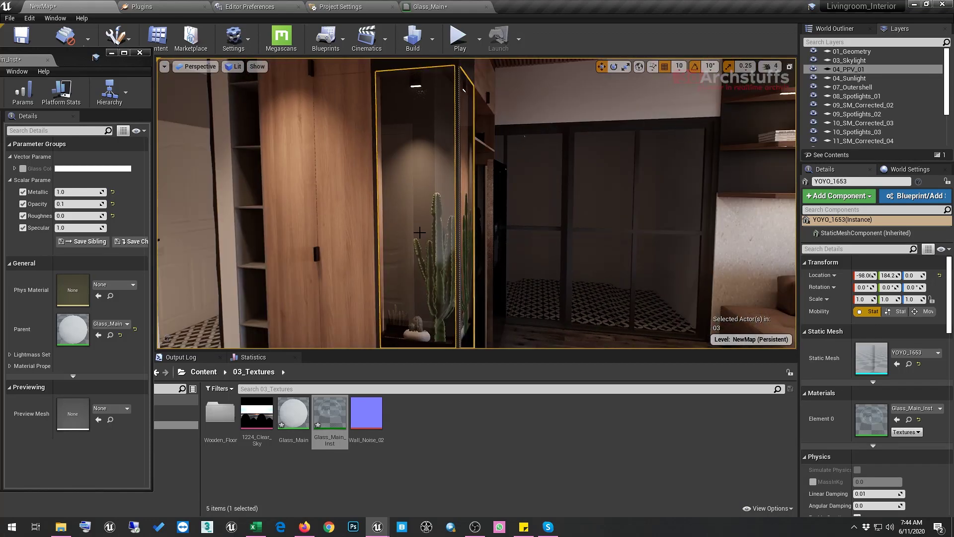
{"action": "right_click_drag", "start_coordinate": [420, 232], "coordinate": [425, 221]}
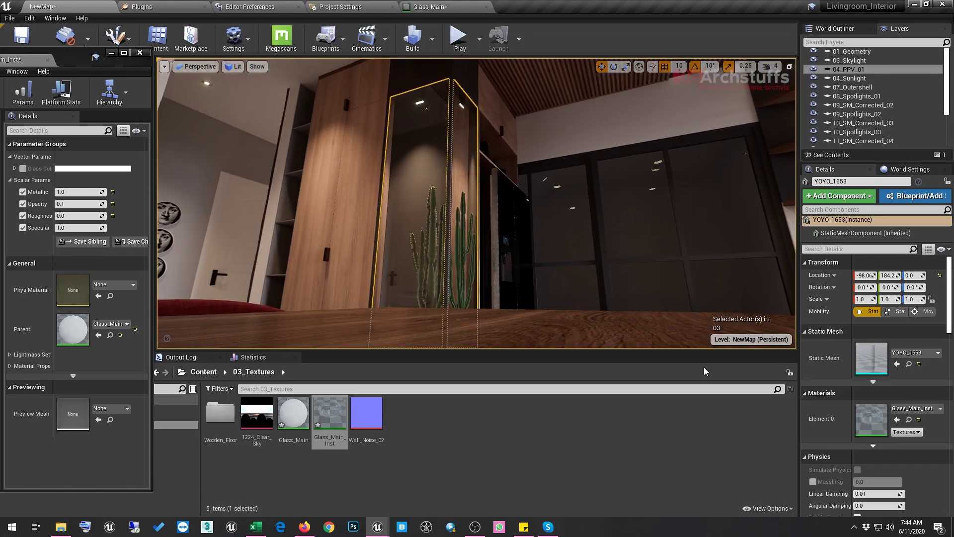
{"action": "double_click", "coordinate": [848, 69]}
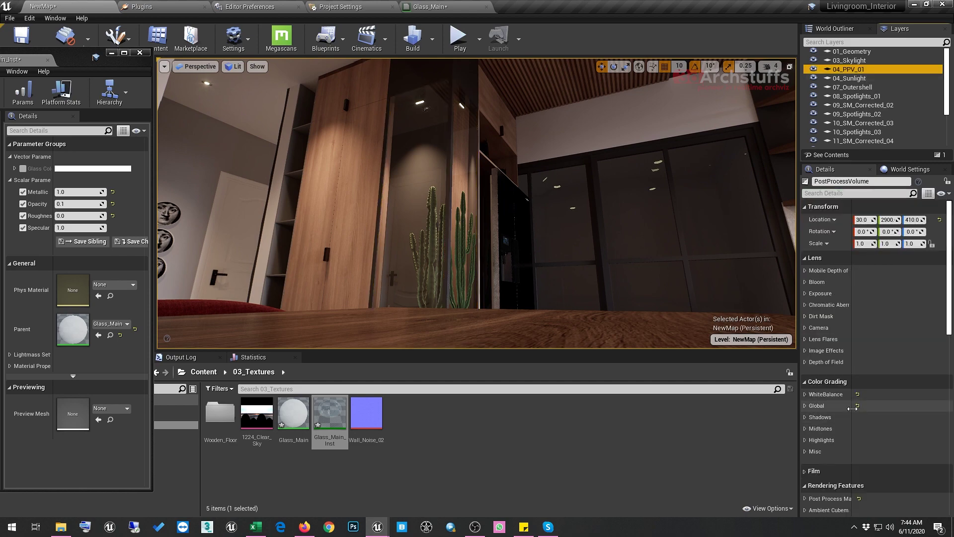
{"action": "right_click_drag", "start_coordinate": [447, 223], "coordinate": [402, 219]}
{"action": "right_click_drag", "start_coordinate": [523, 218], "coordinate": [501, 225]}
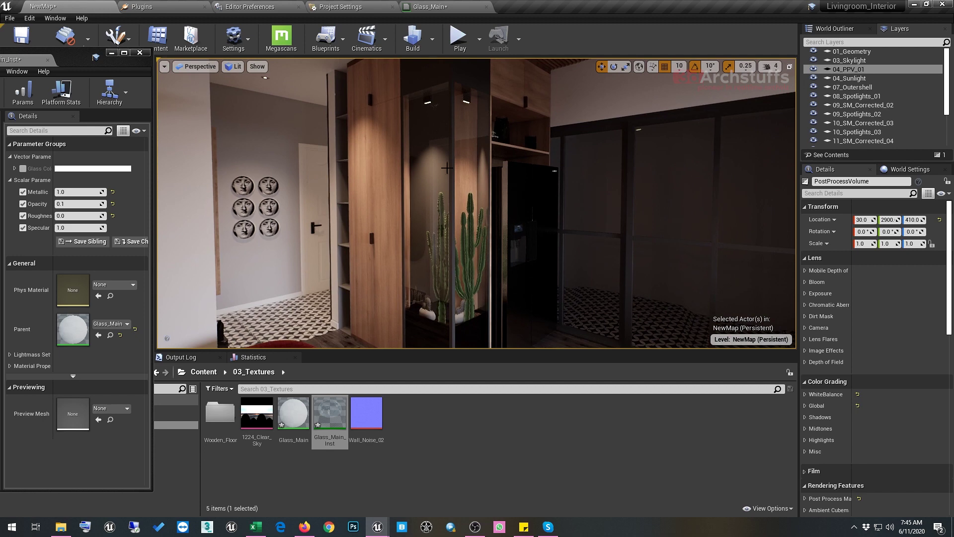
{"action": "left_click", "coordinate": [444, 191]}
{"action": "right_click_drag", "start_coordinate": [443, 191], "coordinate": [422, 193]}
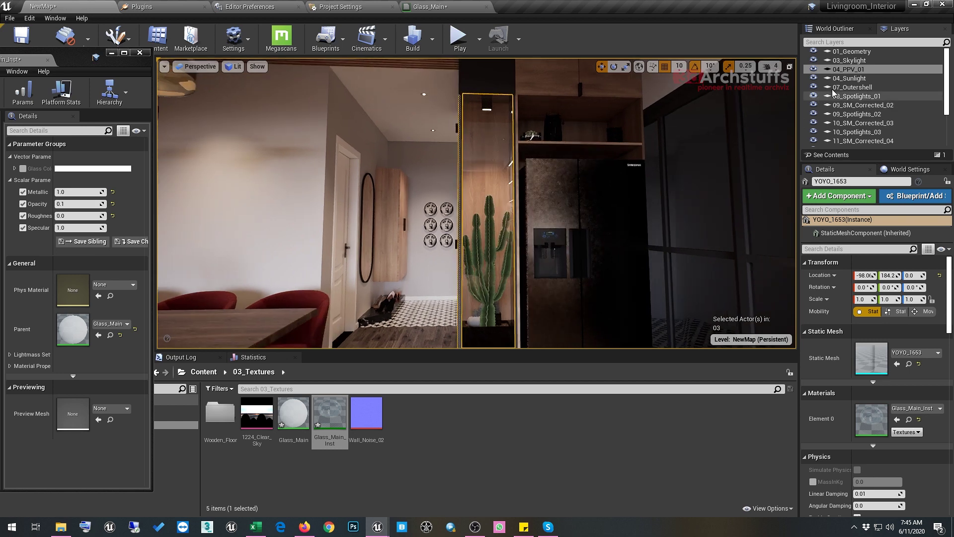
Select the 04_PPV_01 post process volume and set its Ray Tracing Translucency Max. Refraction Rays to 12
{"action": "double_click", "coordinate": [851, 69]}
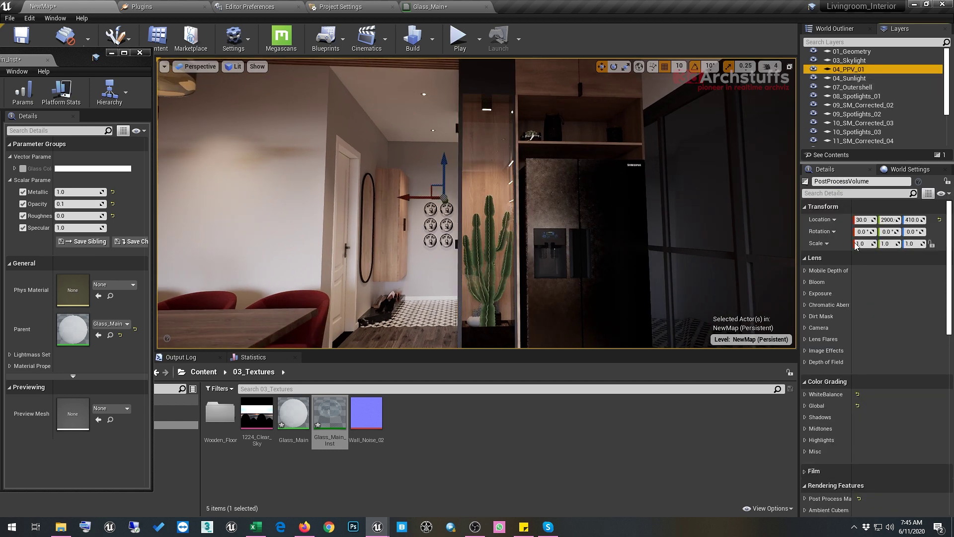
{"action": "scroll", "coordinate": [900, 343], "scroll_direction": "down", "scroll_amount": 5}
{"action": "scroll", "coordinate": [900, 343], "scroll_direction": "down", "scroll_amount": 3}
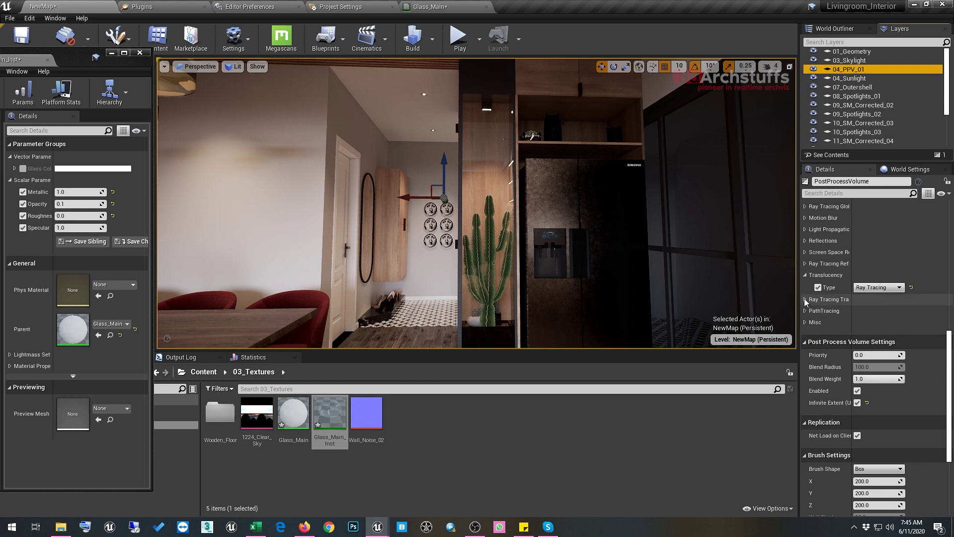
{"action": "left_click", "coordinate": [805, 299]}
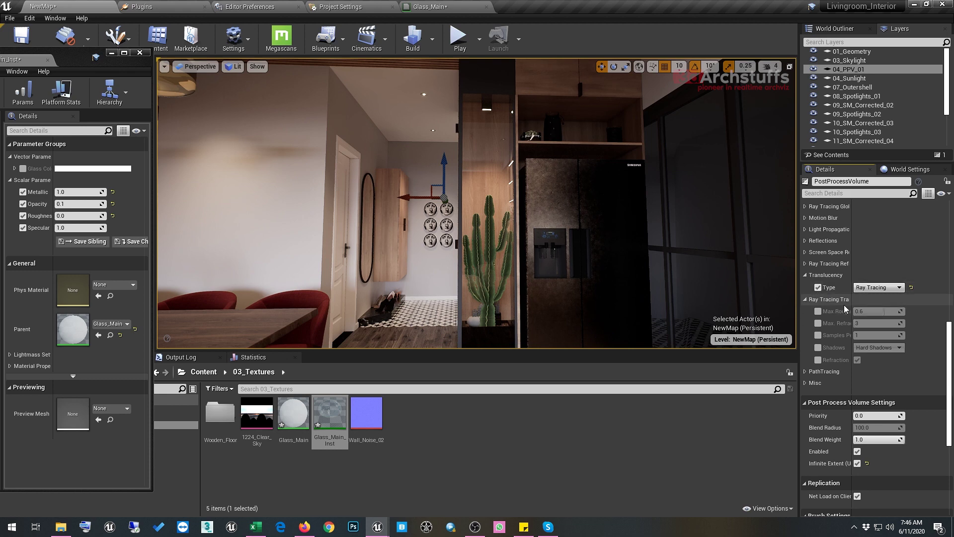
{"action": "key", "text": "s"}
{"action": "mouse_move", "coordinate": [596, 228]}
{"action": "right_mouse_down"}
{"action": "mouse_move", "coordinate": [487, 221]}
{"action": "mouse_move", "coordinate": [562, 258]}
{"action": "right_mouse_up"}
{"action": "key", "text": "w"}
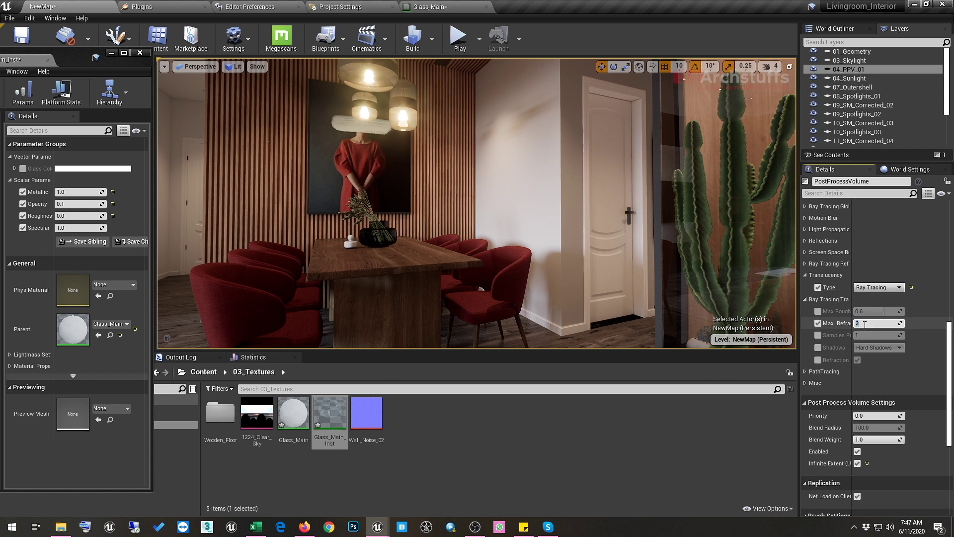
{"action": "key", "text": "Return"}
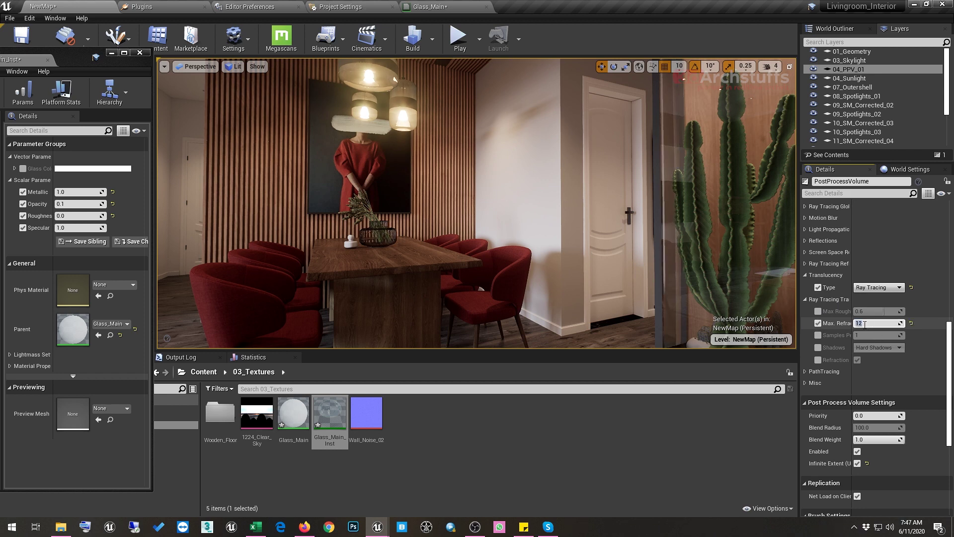
Compare the cactus cabinet glass with the Max. Refraction Rays override of 12 switched off and on
{"action": "right_click_drag", "start_coordinate": [669, 258], "coordinate": [512, 254]}
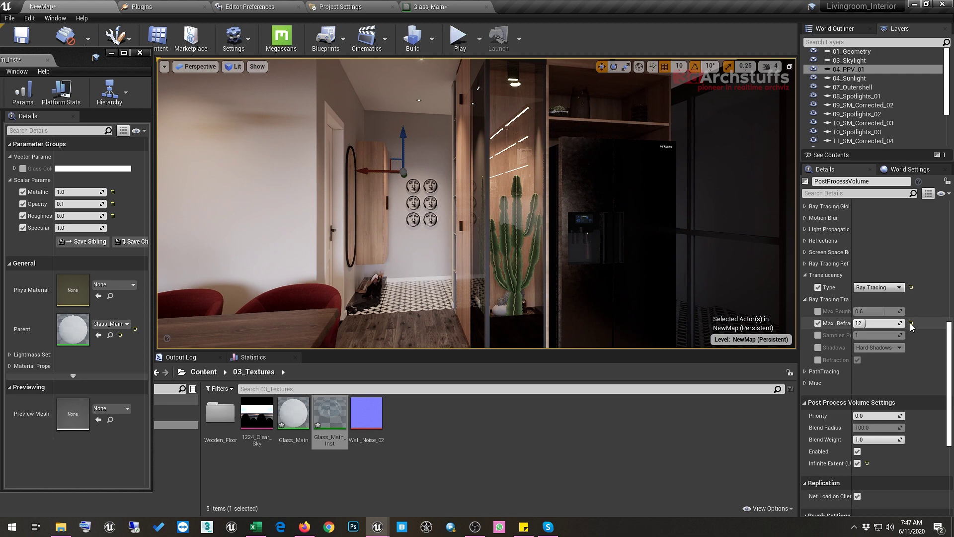
{"action": "left_click", "coordinate": [819, 324]}
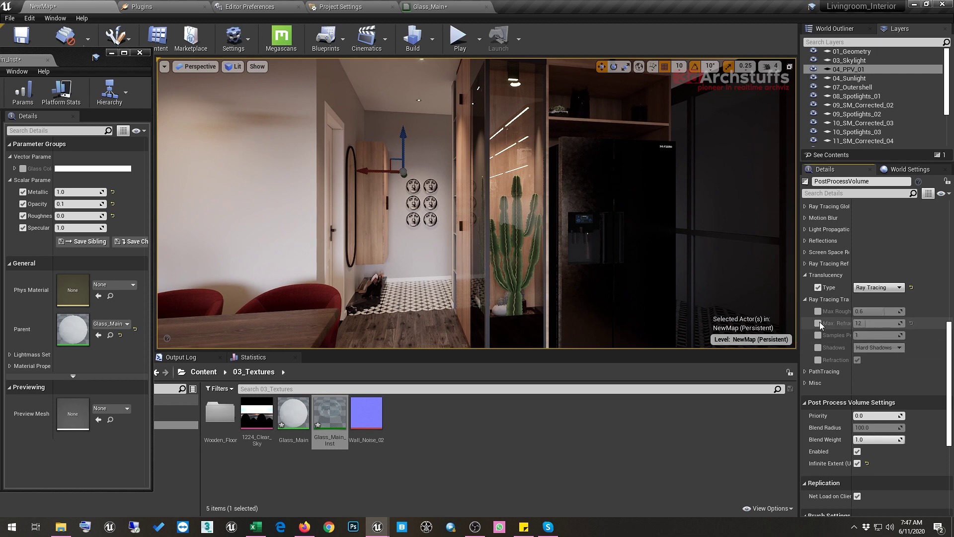
{"action": "left_click", "coordinate": [819, 323]}
{"action": "right_click_drag", "start_coordinate": [476, 203], "coordinate": [438, 204]}
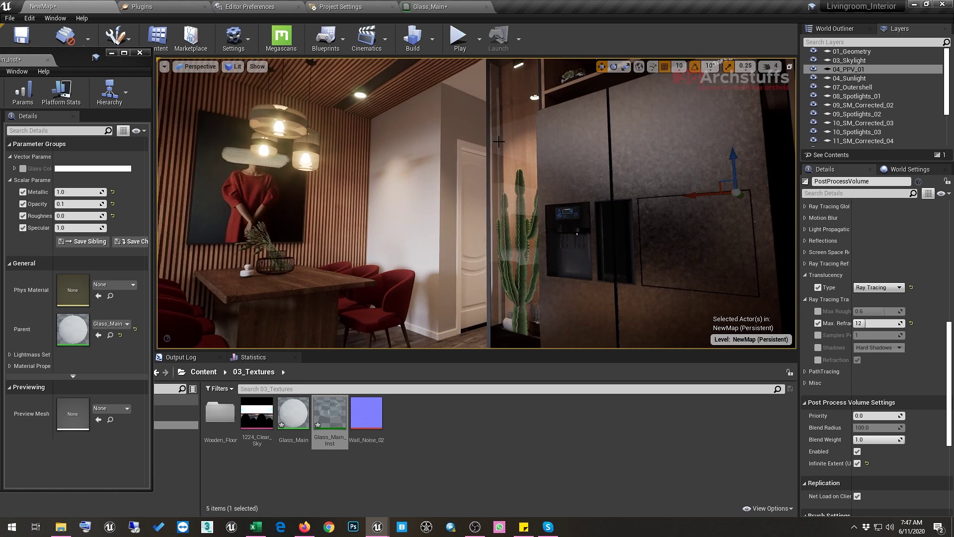
{"action": "left_click", "coordinate": [818, 324]}
{"action": "left_click", "coordinate": [819, 324]}
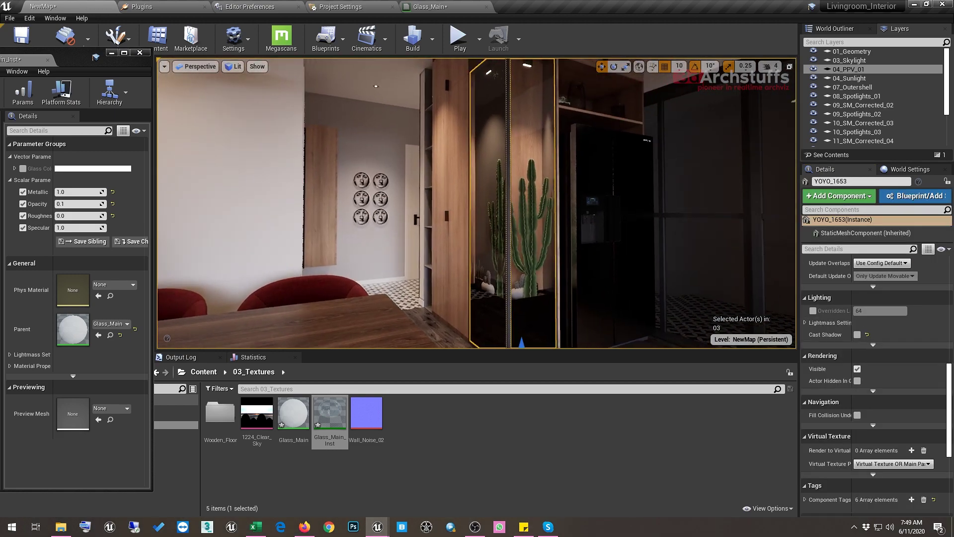
Set the overall quality in the engine scalability settings to Cinematic
{"action": "key", "text": "d"}
{"action": "right_click_drag", "start_coordinate": [478, 204], "coordinate": [412, 205]}
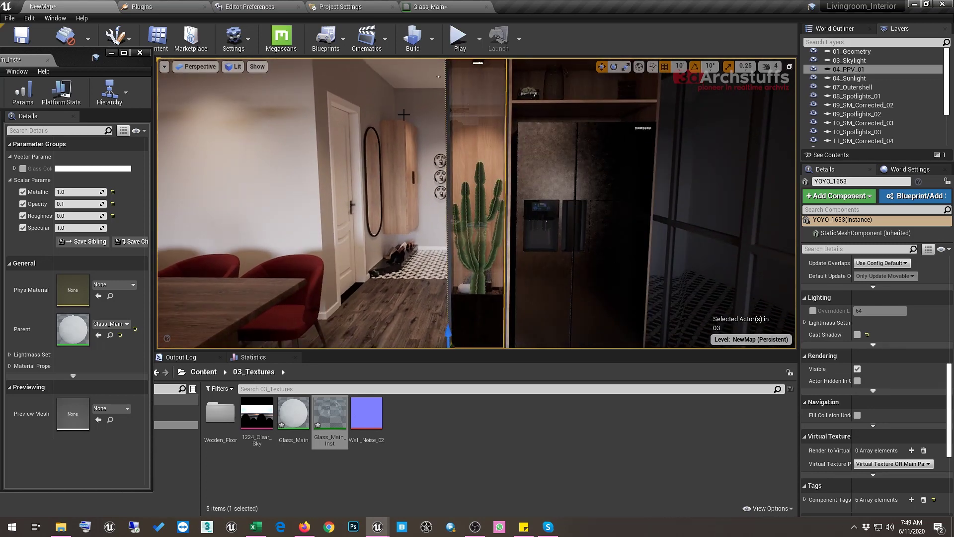
{"action": "left_click", "coordinate": [233, 37]}
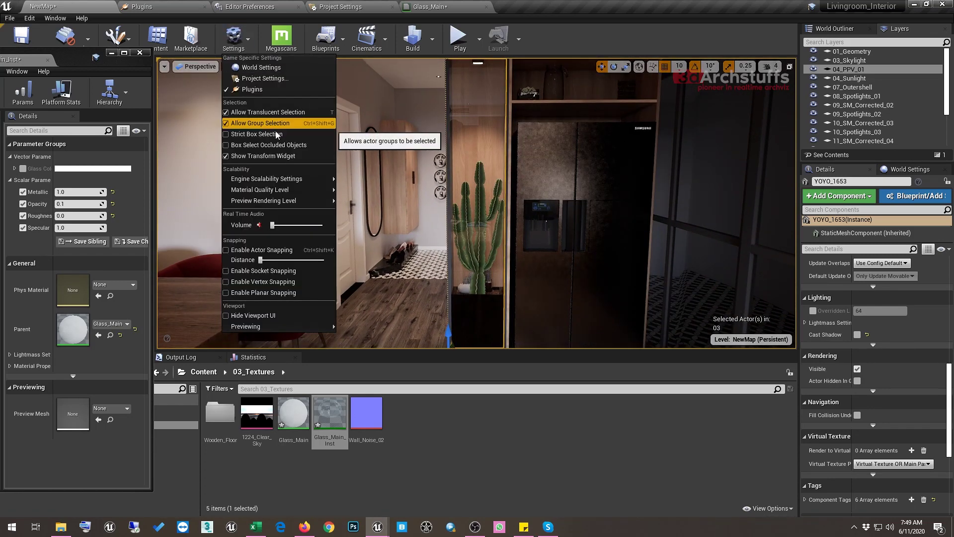
{"action": "mouse_move", "coordinate": [278, 178]}
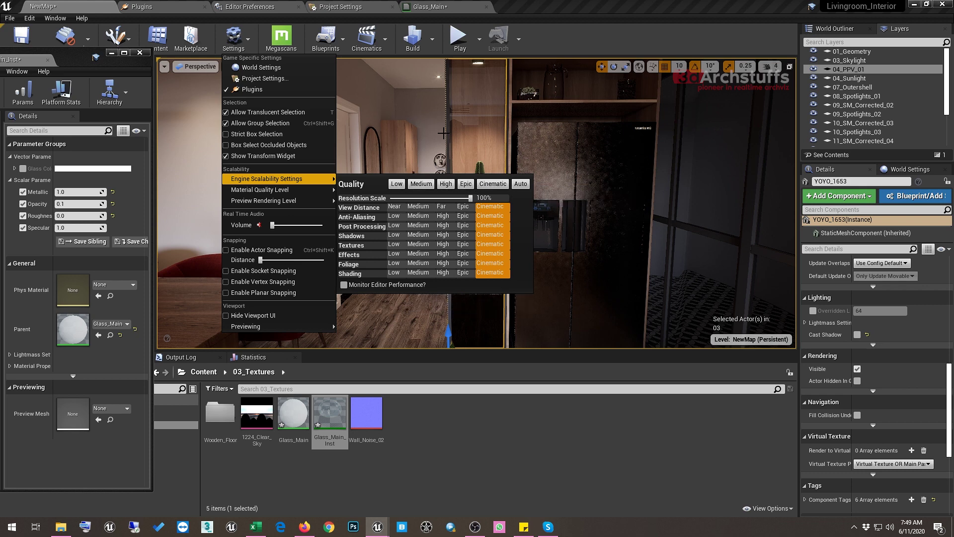
{"action": "left_click", "coordinate": [421, 131]}
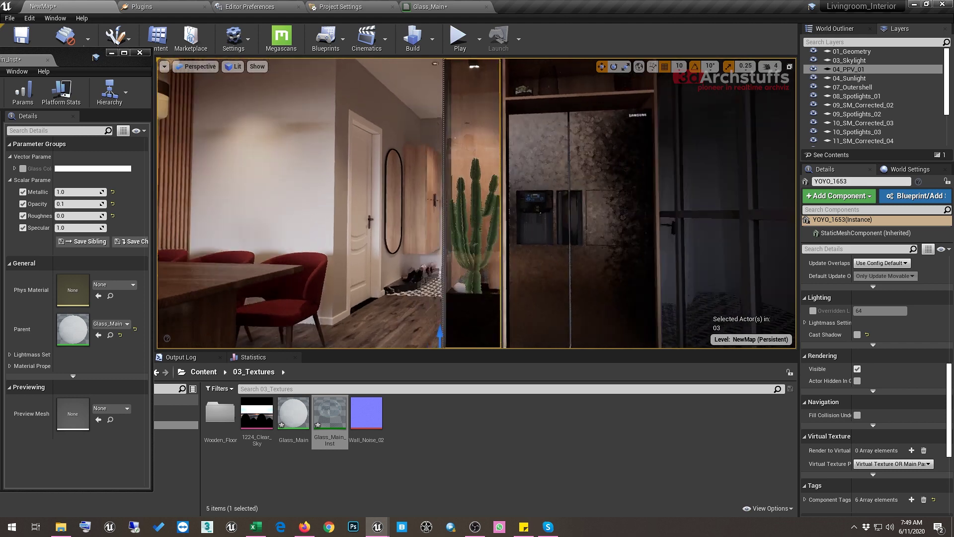
{"action": "left_click", "coordinate": [234, 38]}
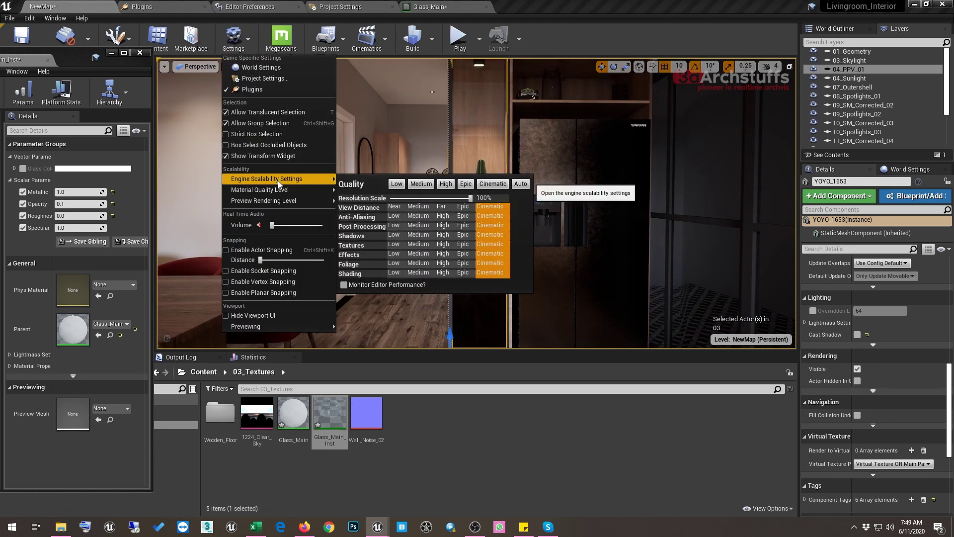
{"action": "left_click", "coordinate": [493, 184]}
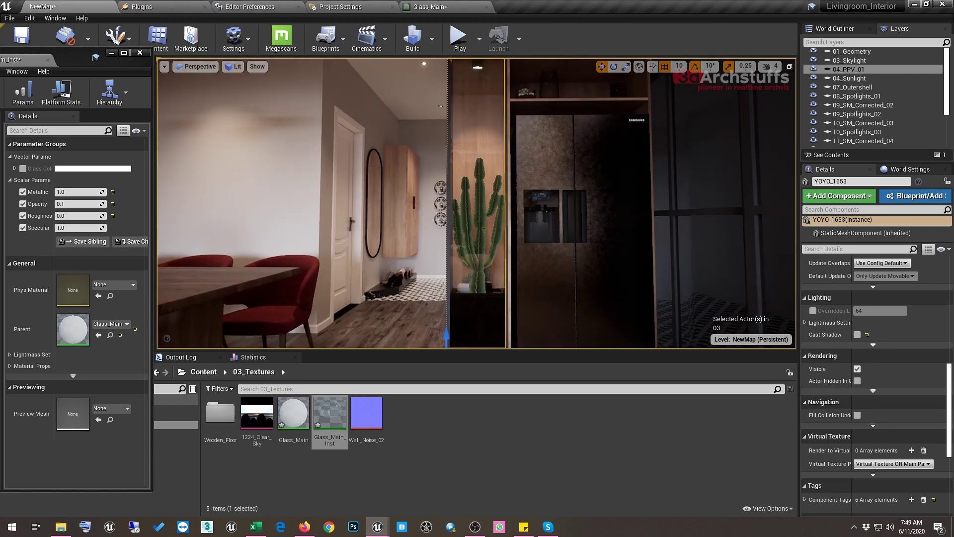
Select the fridge door next to the cactus cabinet and collapse its Physics and Collision settings to bring up the Lighting settings
{"action": "mouse_move", "coordinate": [512, 126]}
{"action": "right_mouse_down"}
{"action": "mouse_move", "coordinate": [503, 199]}
{"action": "mouse_move", "coordinate": [475, 201]}
{"action": "mouse_move", "coordinate": [472, 226]}
{"action": "mouse_move", "coordinate": [423, 203]}
{"action": "right_mouse_up"}
{"action": "right_click_drag", "start_coordinate": [477, 263], "coordinate": [502, 262]}
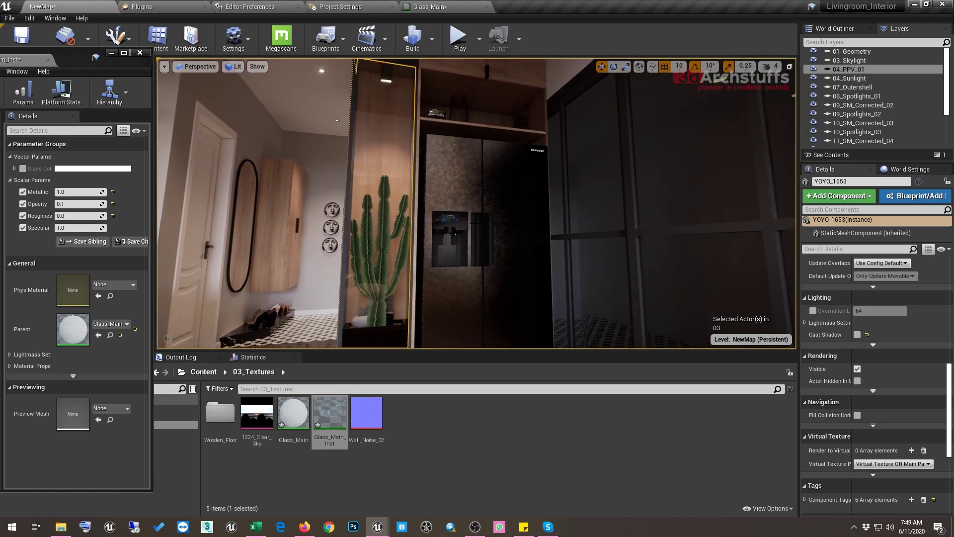
{"action": "left_click", "coordinate": [460, 180]}
{"action": "right_click_drag", "start_coordinate": [460, 180], "coordinate": [441, 160]}
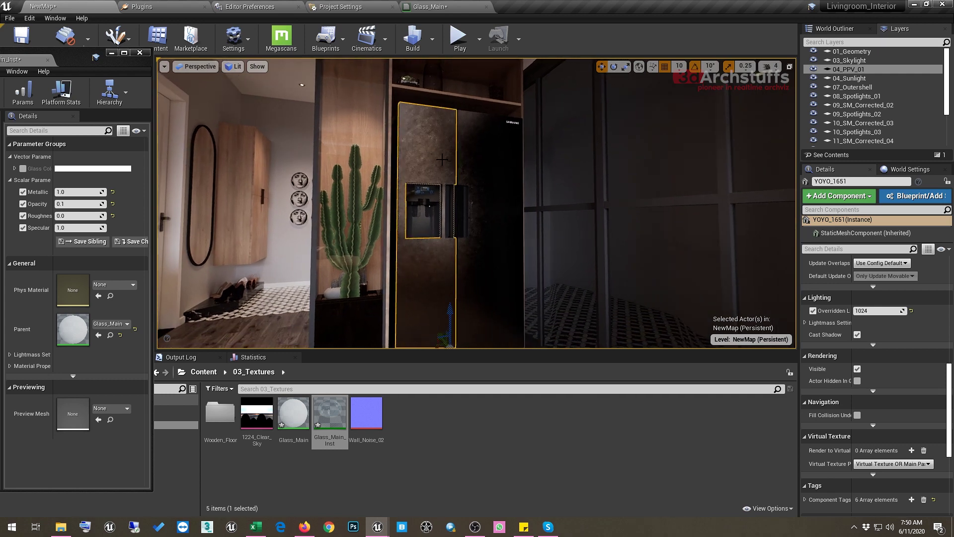
{"action": "scroll", "coordinate": [879, 378], "scroll_direction": "up", "scroll_amount": 10}
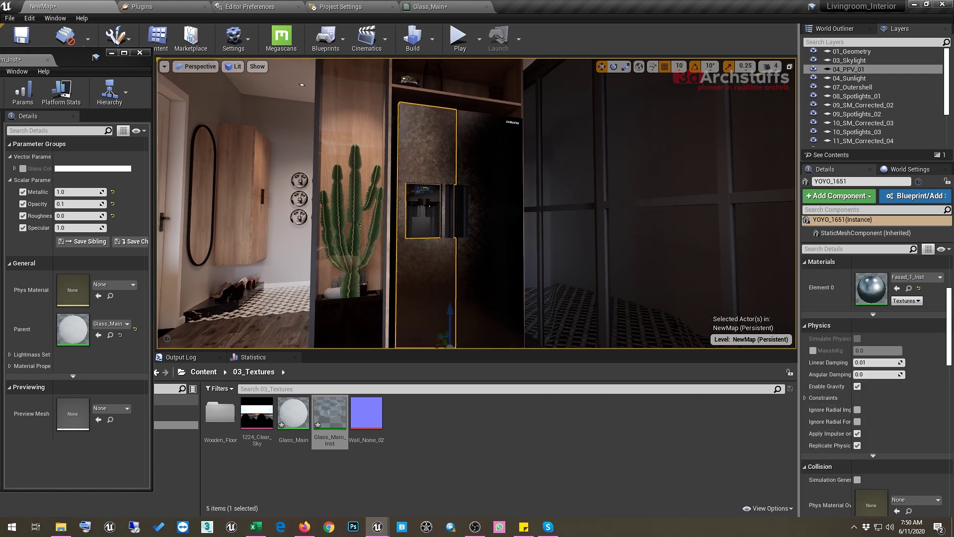
{"action": "left_click", "coordinate": [805, 325]}
{"action": "left_click", "coordinate": [805, 340]}
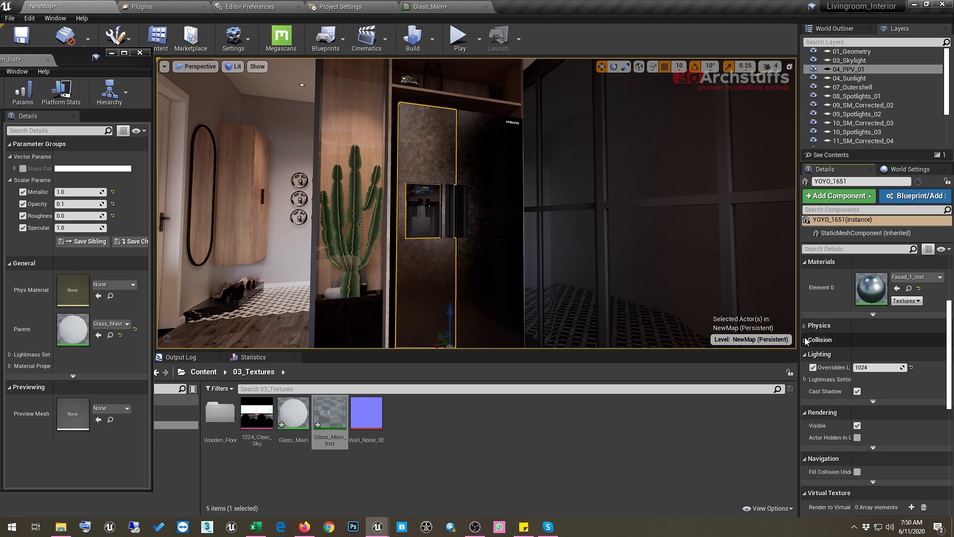
Close the floating glass instance editor and open the fridge door's material instance Fasad_1_Inst along with its parent material Fasad_1
{"action": "double_click", "coordinate": [872, 292]}
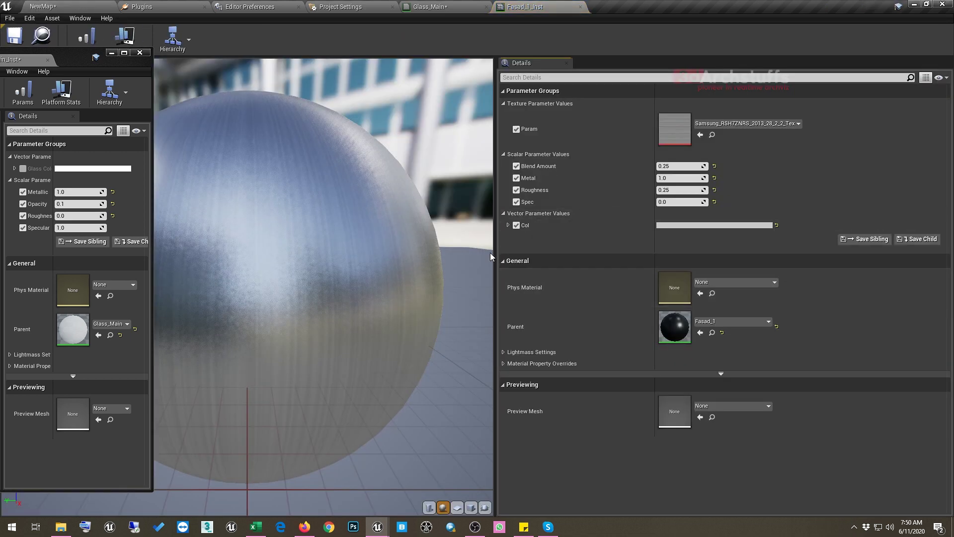
{"action": "left_click", "coordinate": [139, 53]}
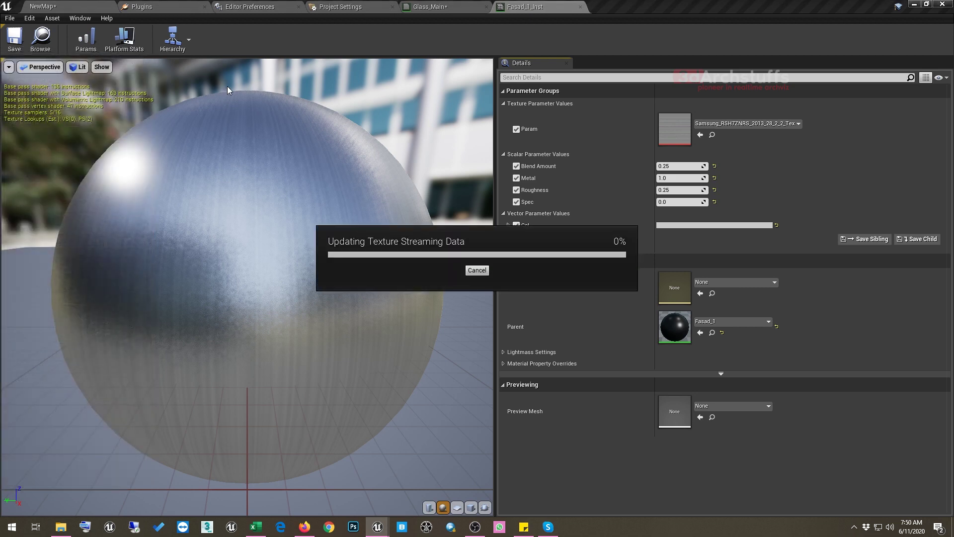
{"action": "double_click", "coordinate": [679, 329]}
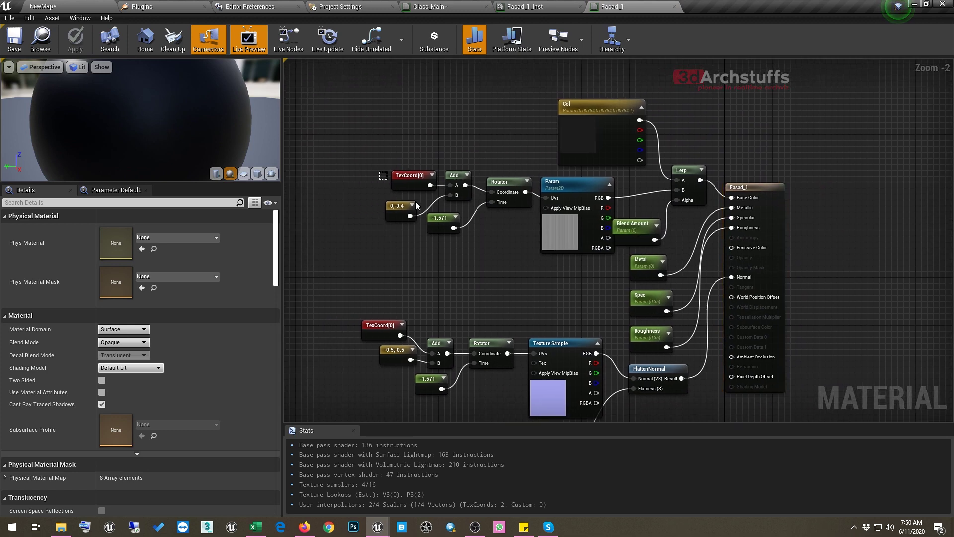
Spread out the Fasad_1 graph by moving both texture node chains away from the parameters and the output node farther from its inputs
{"action": "left_click_drag", "start_coordinate": [383, 172], "coordinate": [562, 223]}
{"action": "left_click_drag", "start_coordinate": [576, 187], "coordinate": [499, 174]}
{"action": "left_click_drag", "start_coordinate": [362, 292], "coordinate": [565, 371]}
{"action": "left_click_drag", "start_coordinate": [562, 214], "coordinate": [515, 227]}
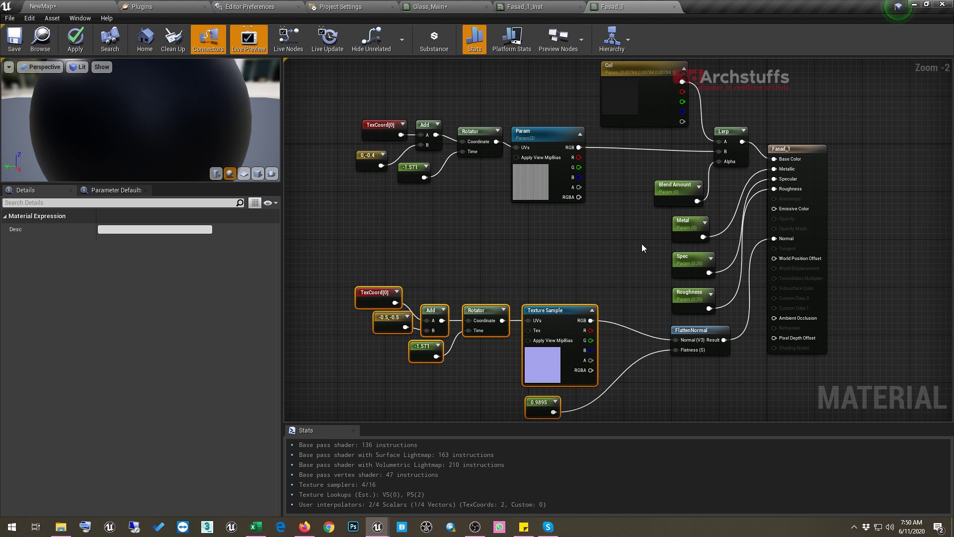
{"action": "left_click_drag", "start_coordinate": [801, 168], "coordinate": [819, 168]}
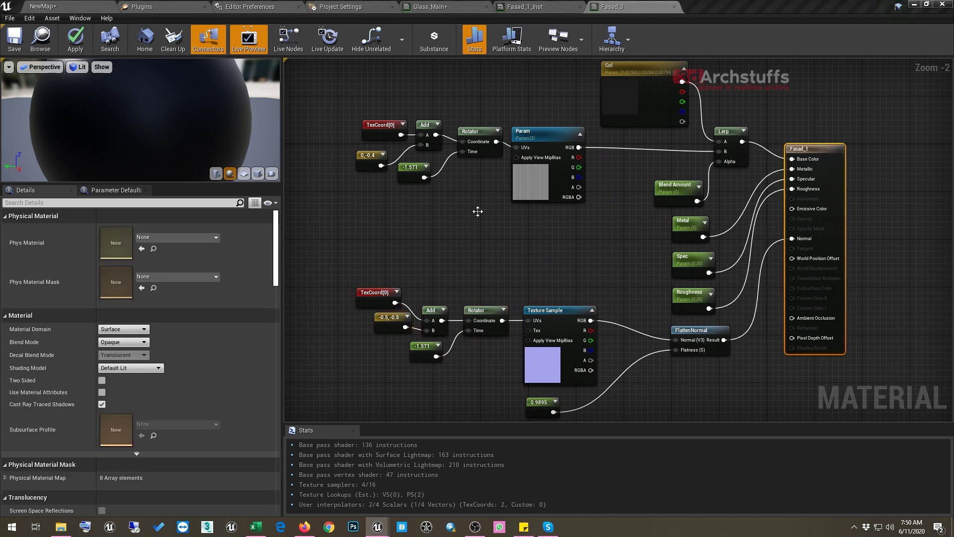
{"action": "left_click", "coordinate": [471, 247]}
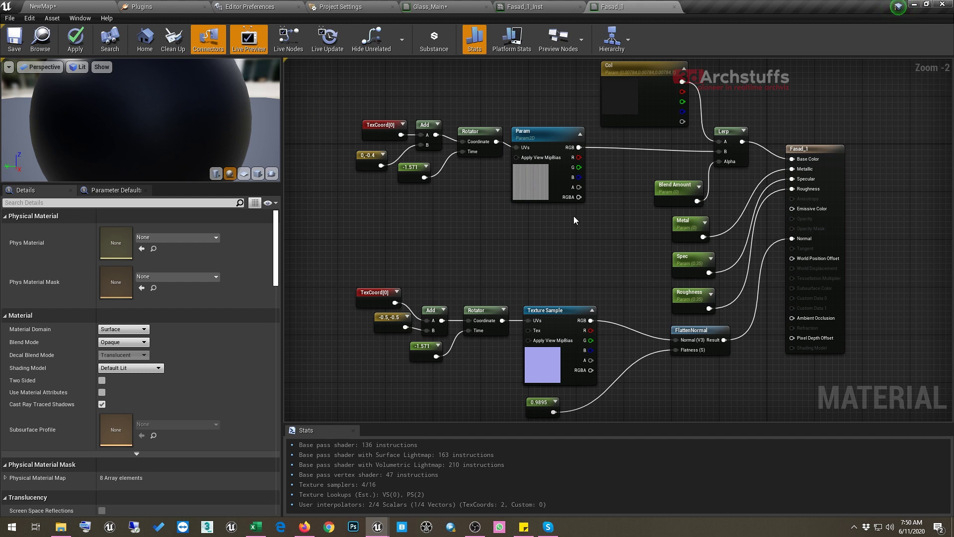
{"action": "right_click_drag", "start_coordinate": [574, 216], "coordinate": [577, 233]}
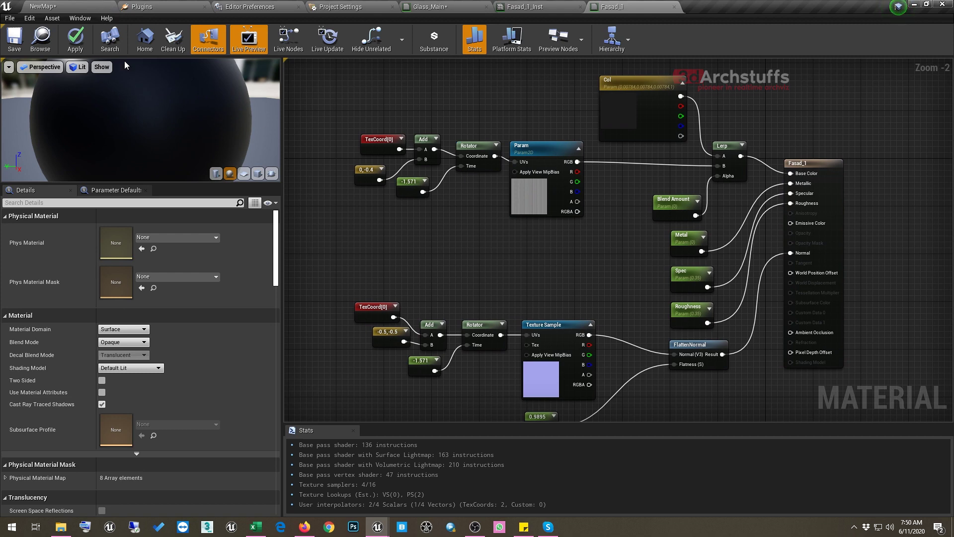
Return to the NewMap level and place the Fasad_1_Inst editor as a floating window beside the view of the fridge
{"action": "left_click", "coordinate": [98, 8]}
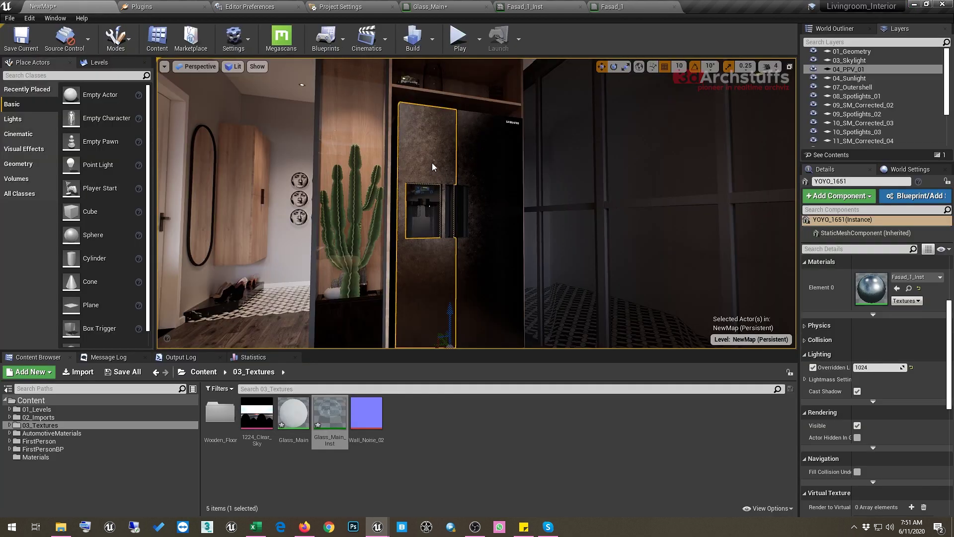
{"action": "left_click_drag", "start_coordinate": [67, 6], "coordinate": [348, 6]}
{"action": "right_click_drag", "start_coordinate": [447, 199], "coordinate": [427, 214]}
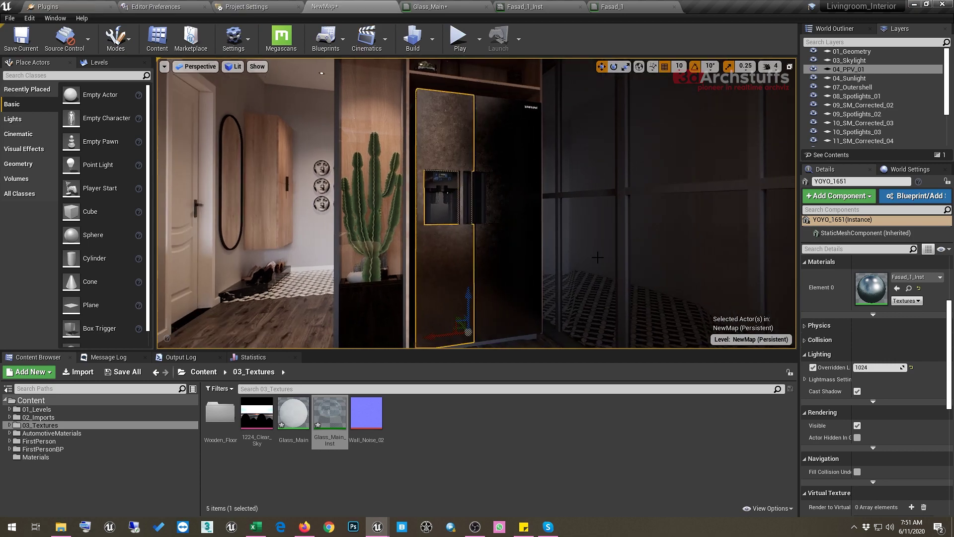
{"action": "double_click", "coordinate": [870, 288]}
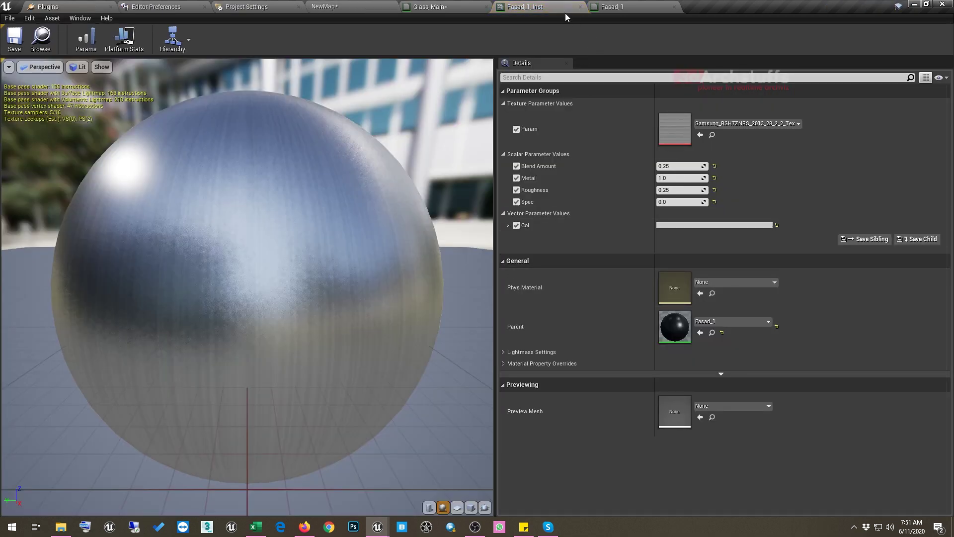
{"action": "left_click_drag", "start_coordinate": [555, 10], "coordinate": [22, 171]}
{"action": "left_click", "coordinate": [48, 7]}
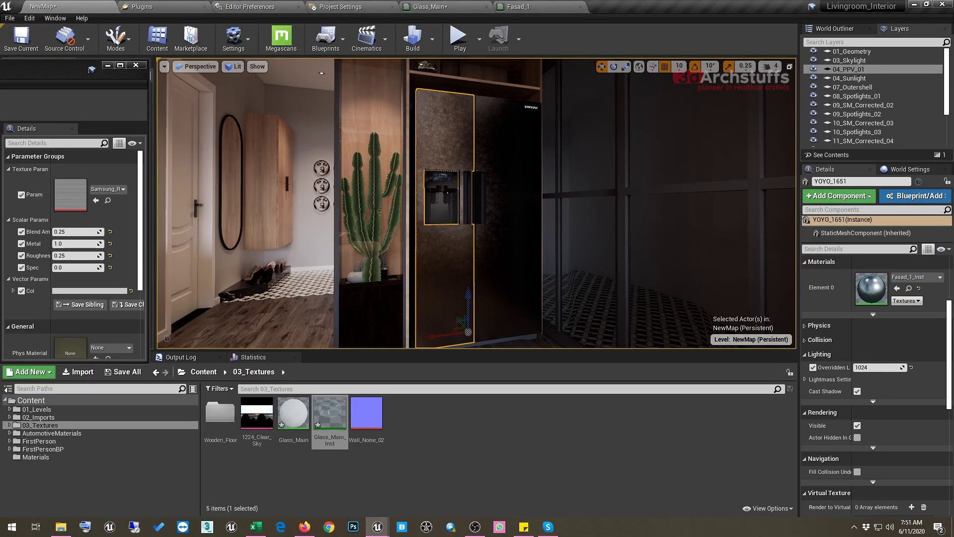
{"action": "right_click_drag", "start_coordinate": [477, 204], "coordinate": [484, 202]}
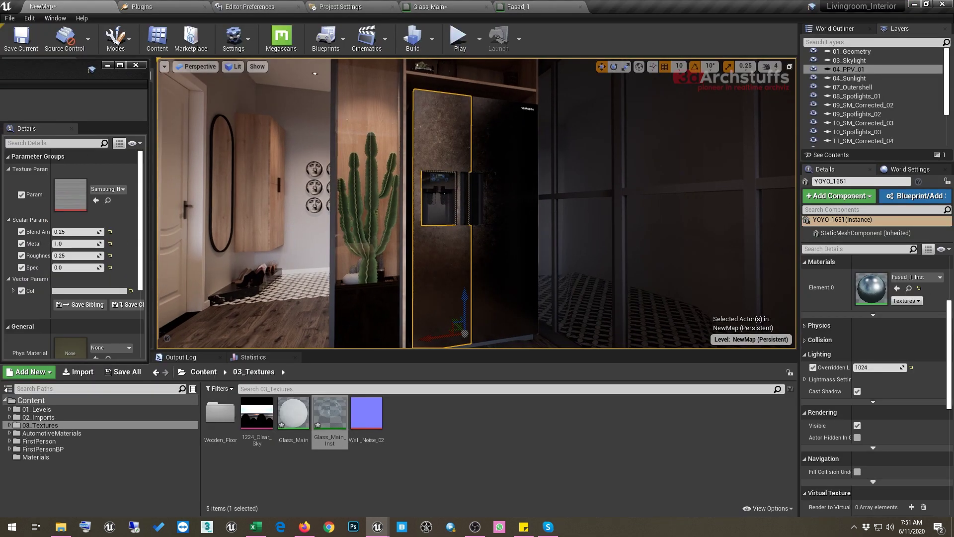
Set the Roughness of the fridge door's Fasad_1_Inst material to 0.075
{"action": "left_click", "coordinate": [79, 256]}
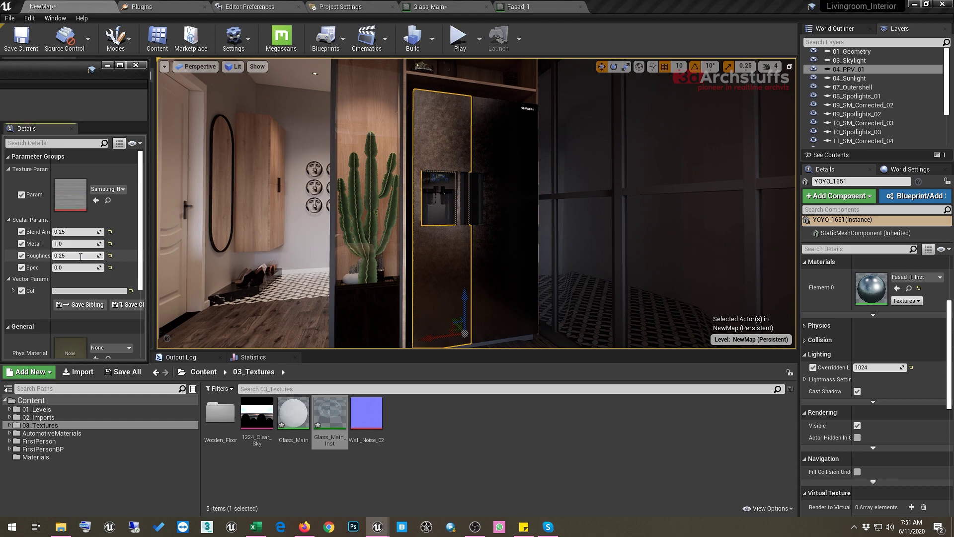
{"action": "type", "text": ".07"}
{"action": "key", "text": "Return"}
{"action": "right_click_drag", "start_coordinate": [300, 266], "coordinate": [315, 263]}
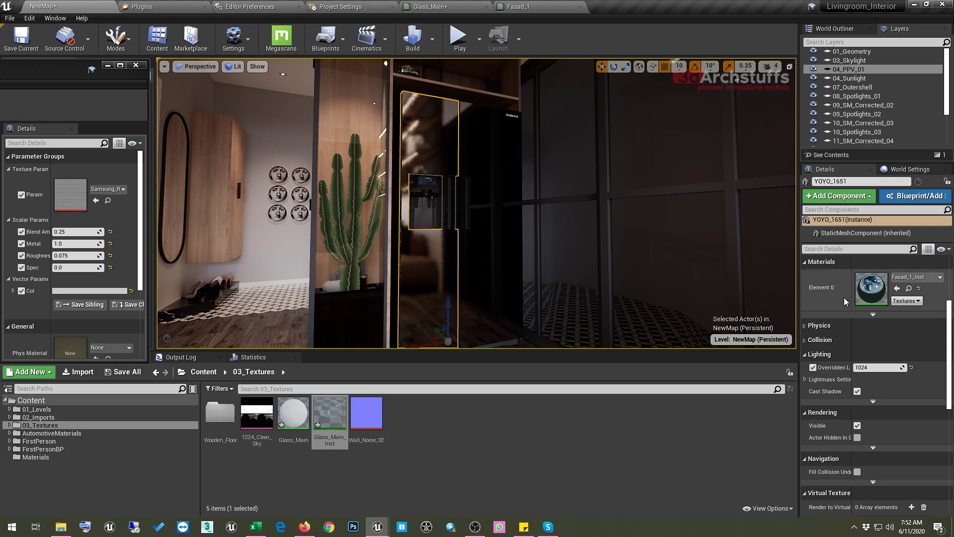
Examine the base color branch of Fasad_1, including the Col parameter, the Lerp and the TexCoord, Add and Rotator nodes
{"action": "left_click", "coordinate": [530, 7]}
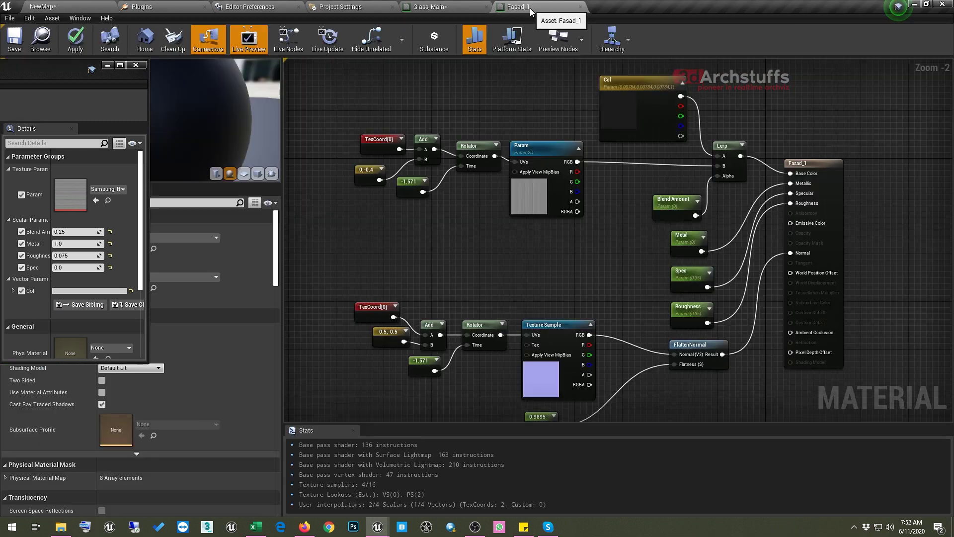
{"action": "scroll", "coordinate": [819, 144], "scroll_direction": "up", "scroll_amount": 2}
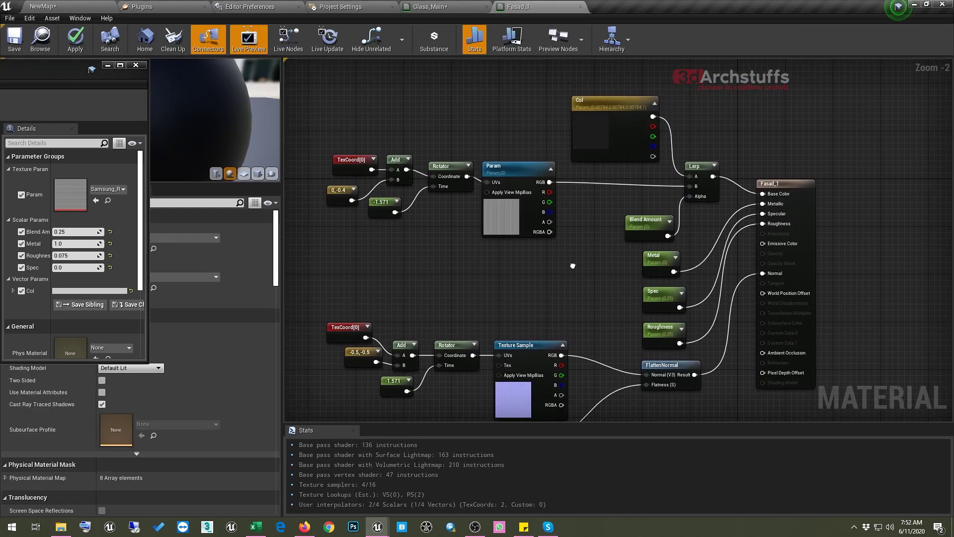
{"action": "right_click_drag", "start_coordinate": [348, 214], "coordinate": [389, 243]}
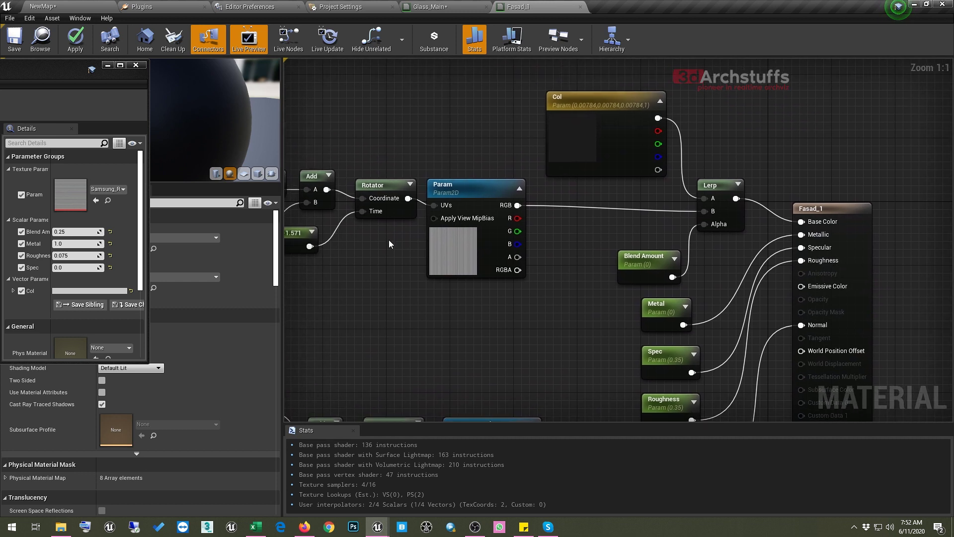
{"action": "left_click_drag", "start_coordinate": [287, 314], "coordinate": [233, 313]}
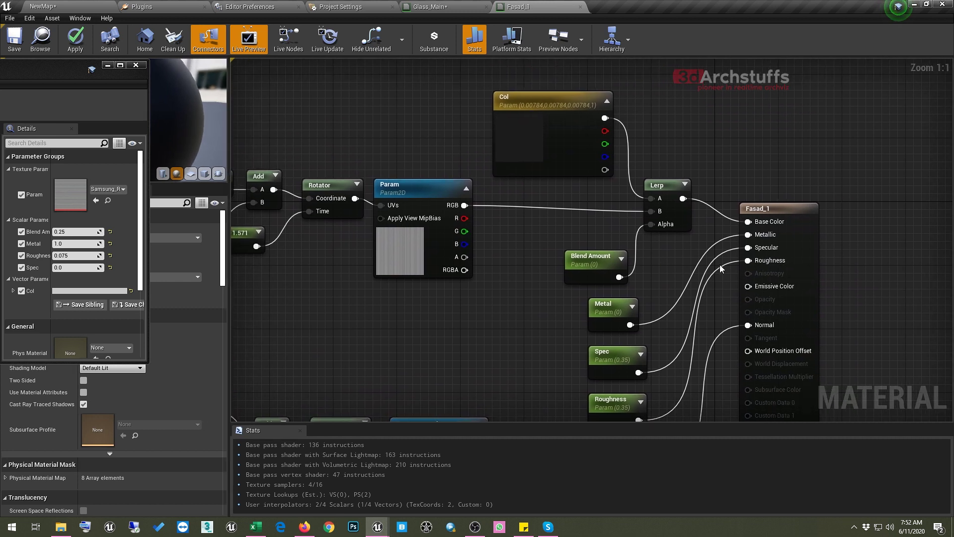
{"action": "right_click_drag", "start_coordinate": [718, 266], "coordinate": [794, 300]}
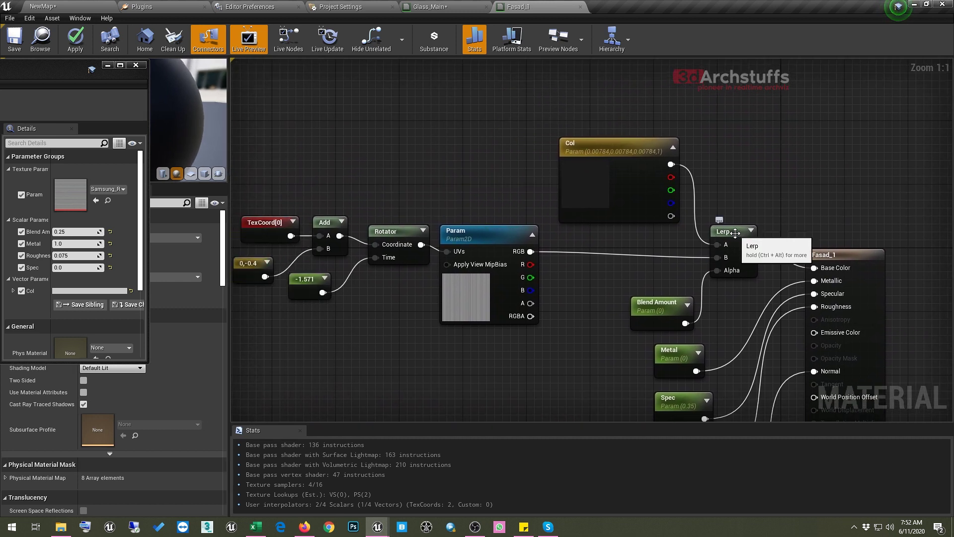
{"action": "left_click", "coordinate": [616, 155]}
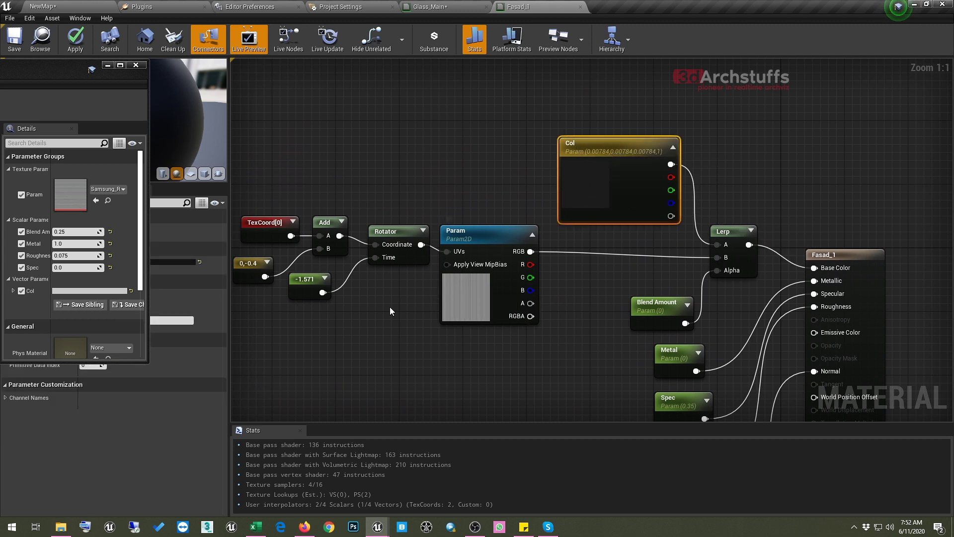
{"action": "right_click_drag", "start_coordinate": [353, 297], "coordinate": [458, 291]}
{"action": "left_click_drag", "start_coordinate": [309, 177], "coordinate": [511, 330]}
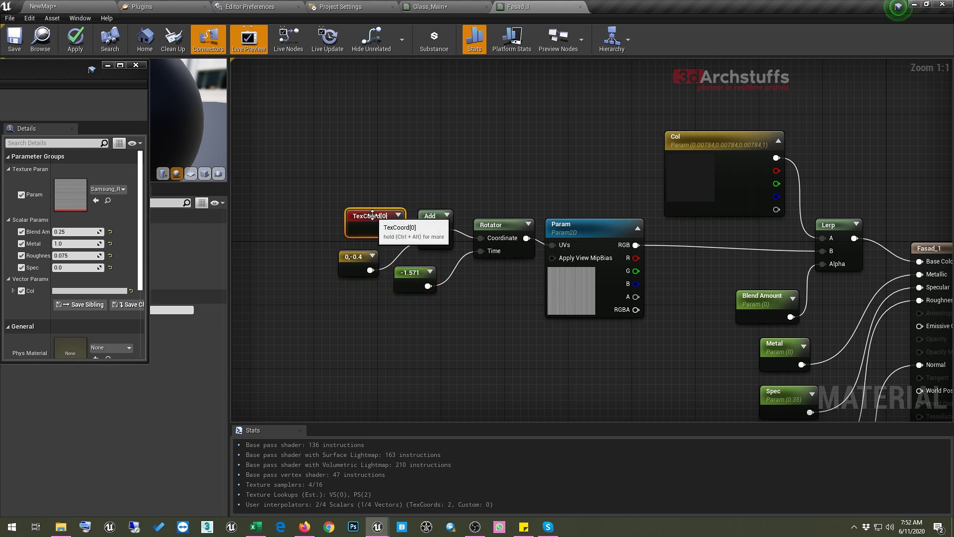
{"action": "left_click", "coordinate": [370, 259]}
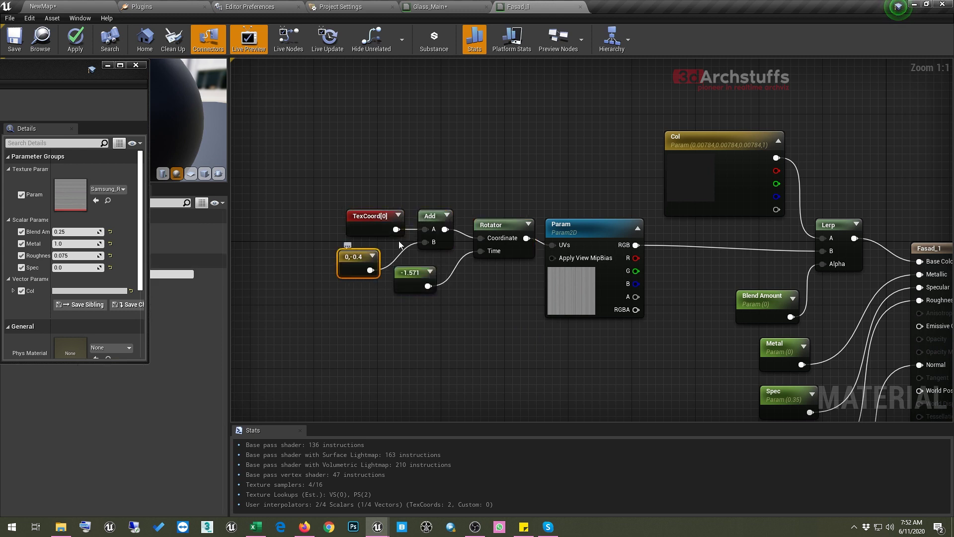
{"action": "left_click", "coordinate": [432, 217]}
{"action": "left_click", "coordinate": [417, 274]}
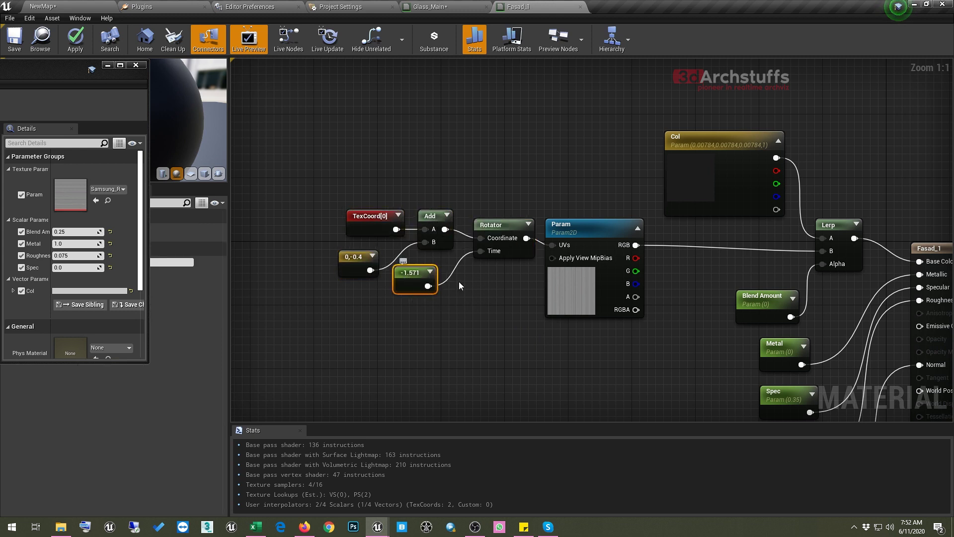
{"action": "left_click", "coordinate": [492, 226]}
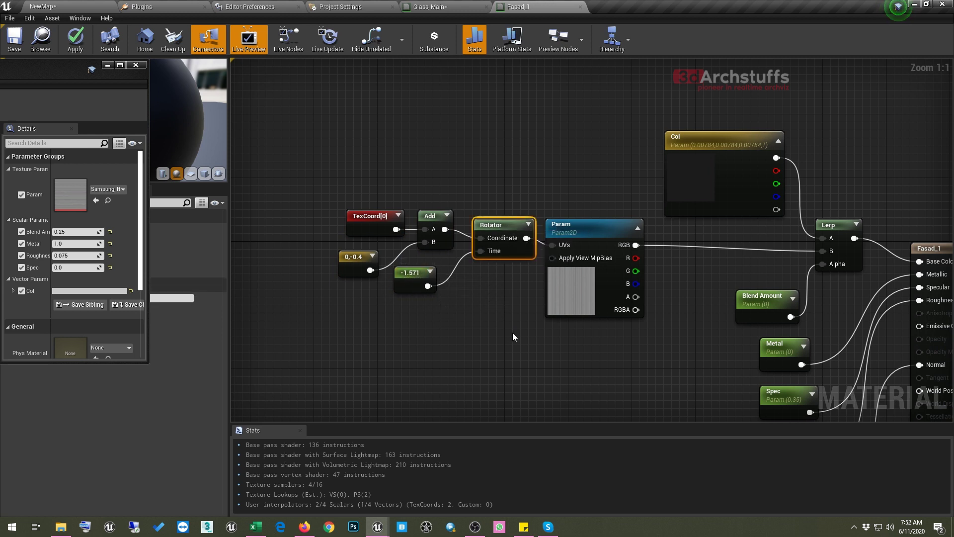
Examine how the Blend Amount, Metal, Spec and Roughness parameters and the FlattenNormal branch are wired in the Fasad_1 graph
{"action": "right_click_drag", "start_coordinate": [513, 338], "coordinate": [384, 266]}
{"action": "right_click_drag", "start_coordinate": [513, 316], "coordinate": [480, 298]}
{"action": "right_click_drag", "start_coordinate": [552, 267], "coordinate": [486, 241]}
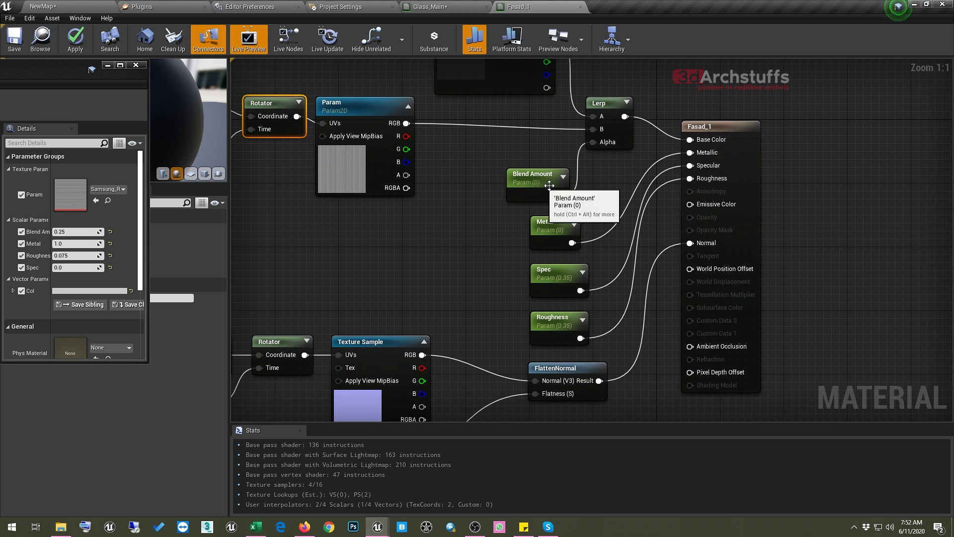
{"action": "right_click_drag", "start_coordinate": [466, 146], "coordinate": [520, 256]}
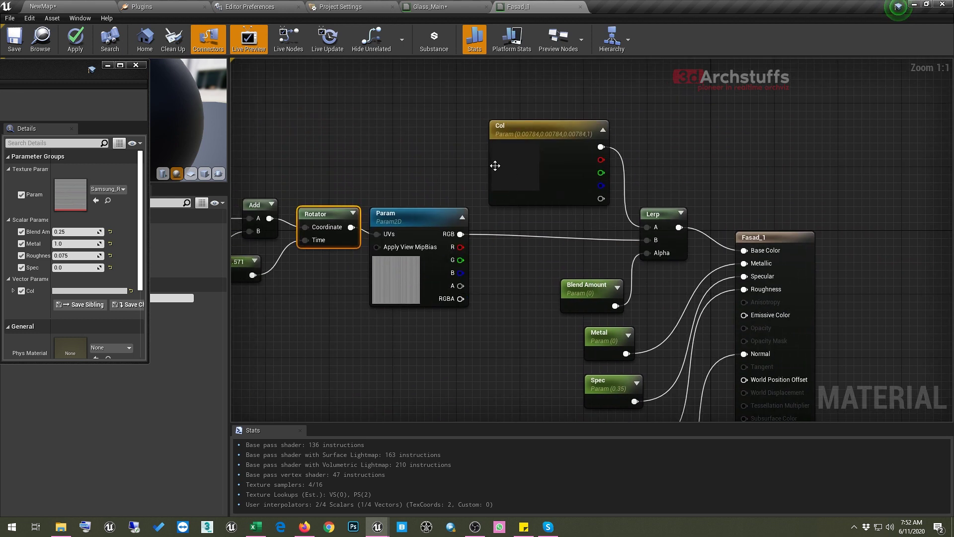
{"action": "right_click_drag", "start_coordinate": [597, 271], "coordinate": [554, 156]}
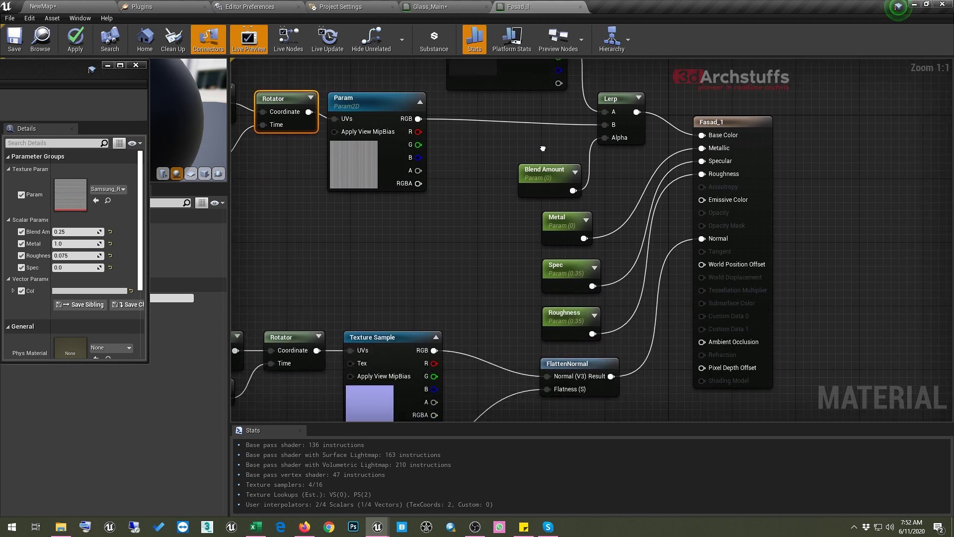
{"action": "right_click_drag", "start_coordinate": [535, 246], "coordinate": [512, 163]}
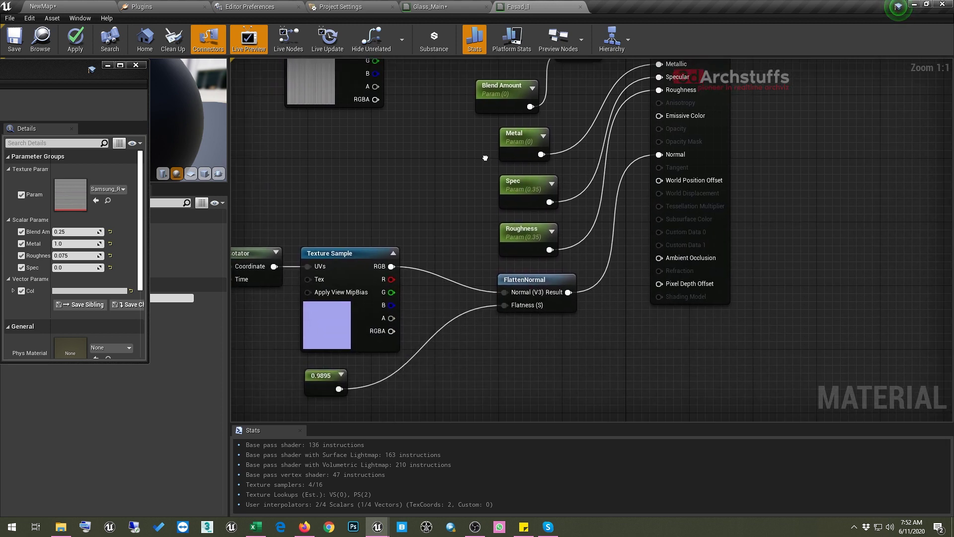
{"action": "right_click_drag", "start_coordinate": [529, 242], "coordinate": [652, 219]}
{"action": "right_click_drag", "start_coordinate": [677, 316], "coordinate": [740, 274]}
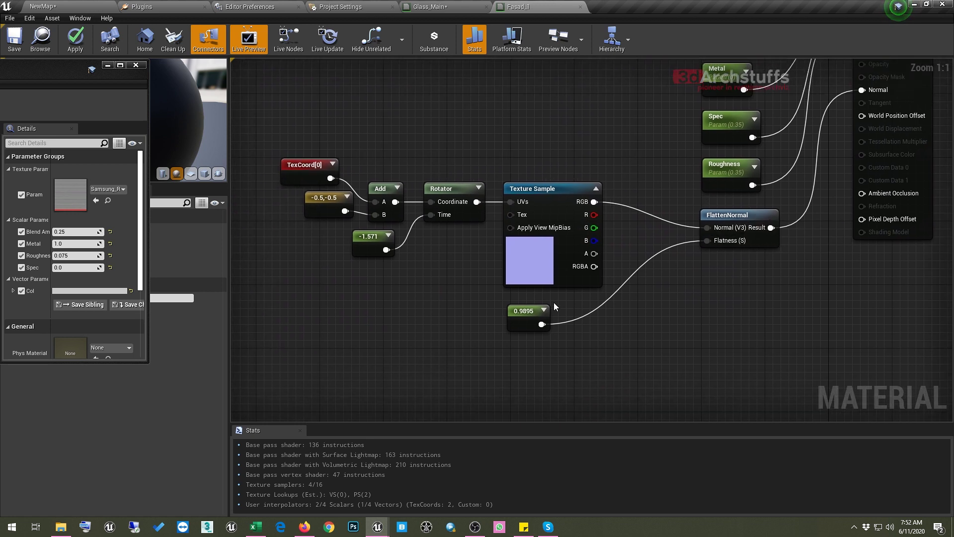
{"action": "right_click_drag", "start_coordinate": [444, 126], "coordinate": [498, 280]}
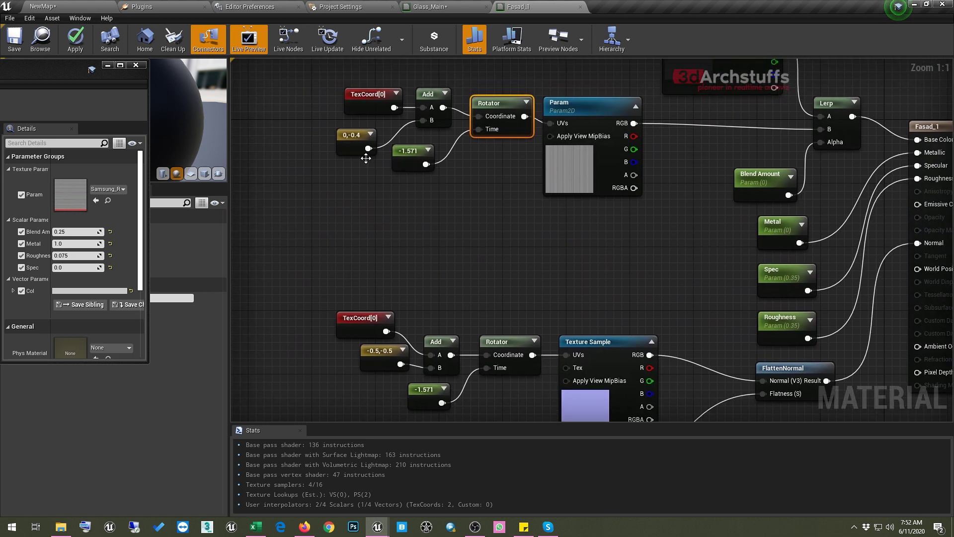
{"action": "right_click_drag", "start_coordinate": [507, 193], "coordinate": [483, 161]}
{"action": "left_click_drag", "start_coordinate": [490, 115], "coordinate": [447, 223]}
{"action": "left_click", "coordinate": [425, 216]}
{"action": "scroll", "coordinate": [425, 216], "scroll_direction": "down", "scroll_amount": 3}
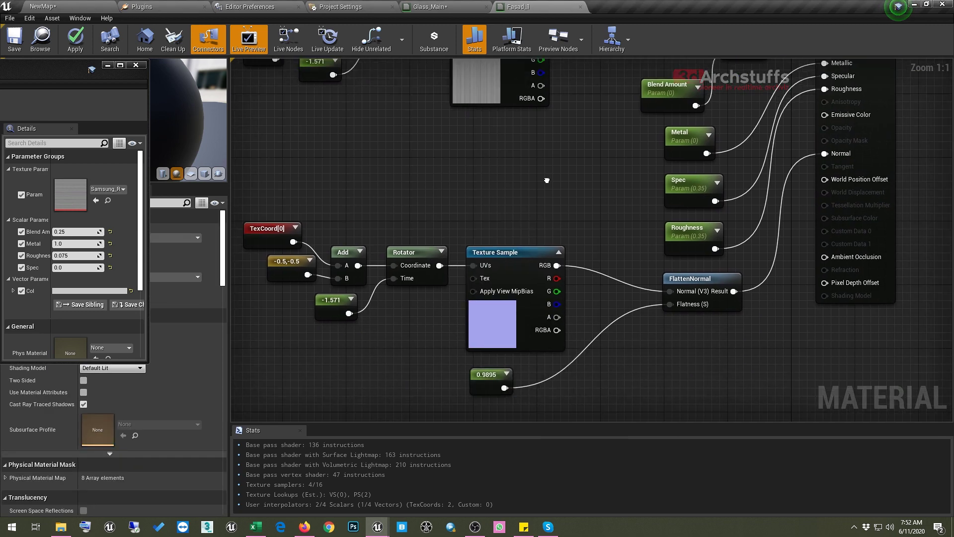
{"action": "right_click_drag", "start_coordinate": [532, 181], "coordinate": [557, 243]}
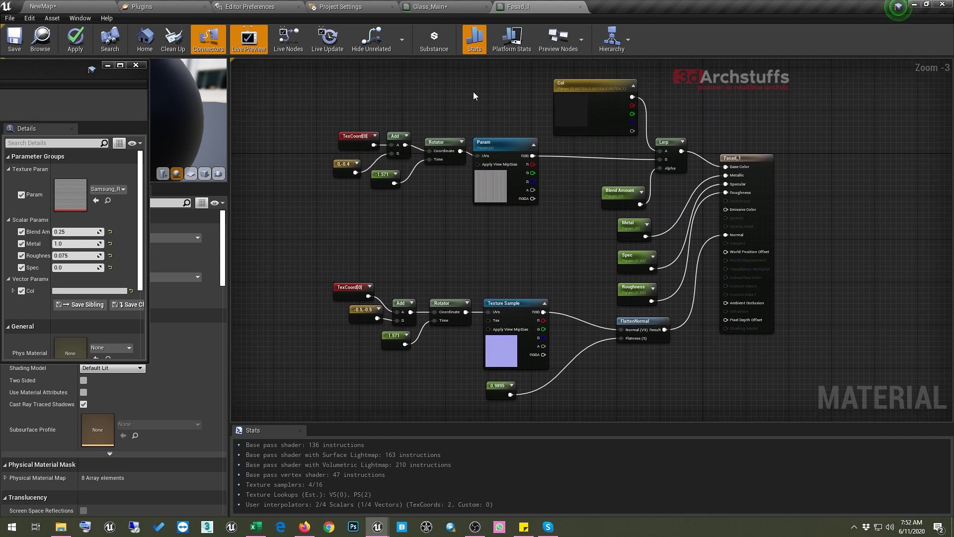
Return to the NewMap level and inspect the reflections on the fridge door from a slightly different angle
{"action": "left_click", "coordinate": [78, 71]}
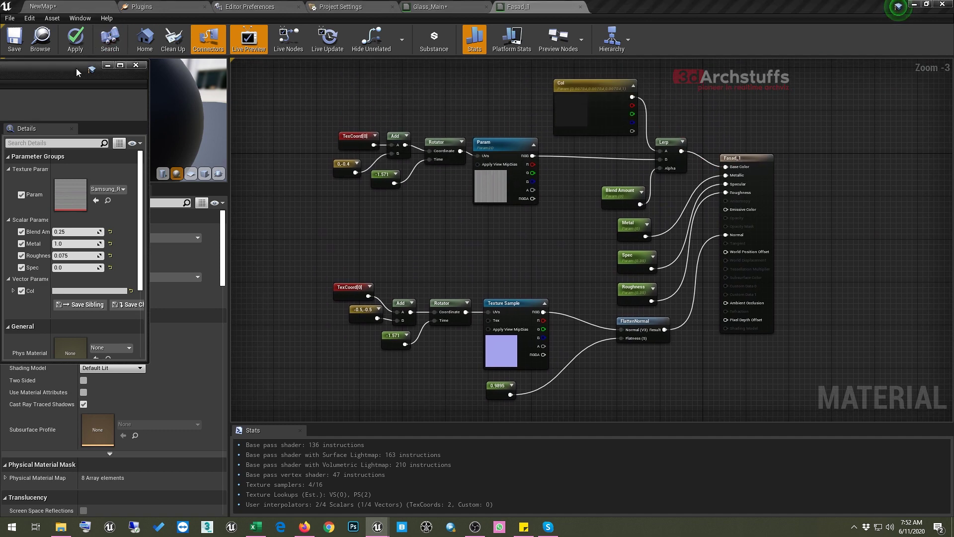
{"action": "left_click", "coordinate": [82, 10]}
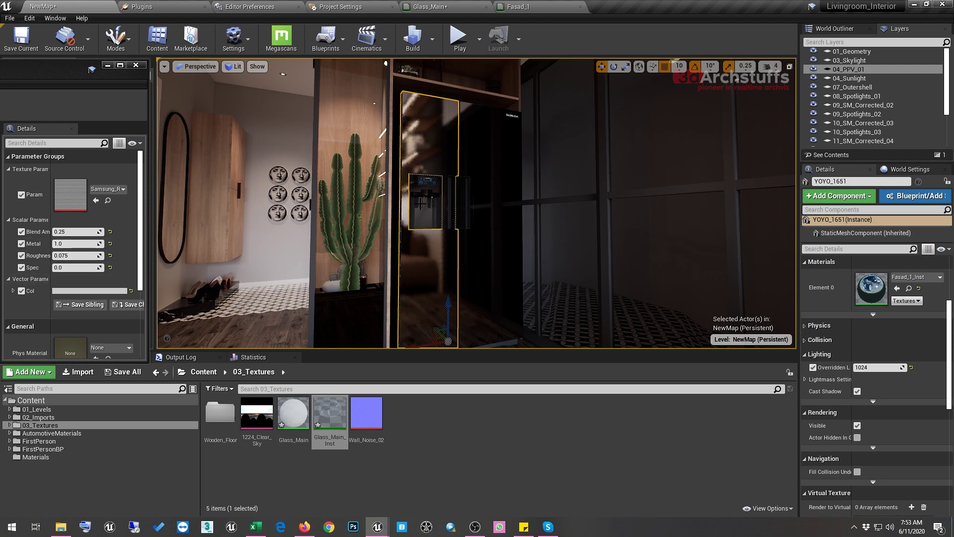
{"action": "right_click_drag", "start_coordinate": [291, 194], "coordinate": [271, 194]}
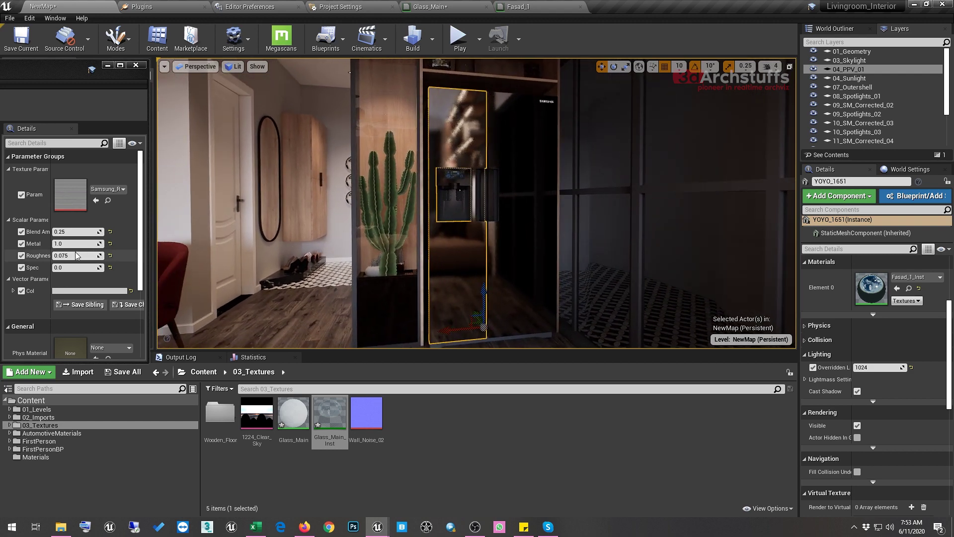
Set the Spec of the fridge door's Fasad_1_Inst material to 1.0 and turn off its Metal override
{"action": "left_click", "coordinate": [76, 268]}
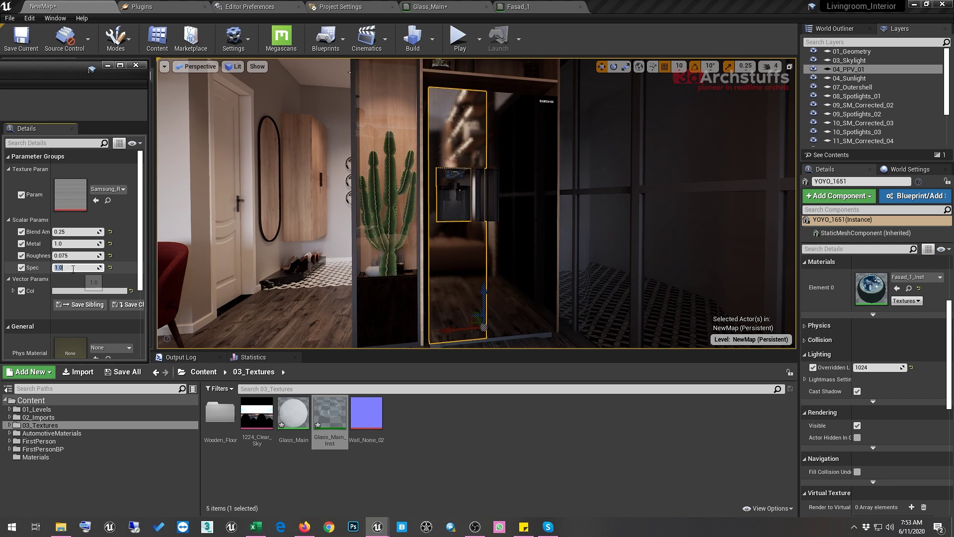
{"action": "left_click", "coordinate": [22, 244]}
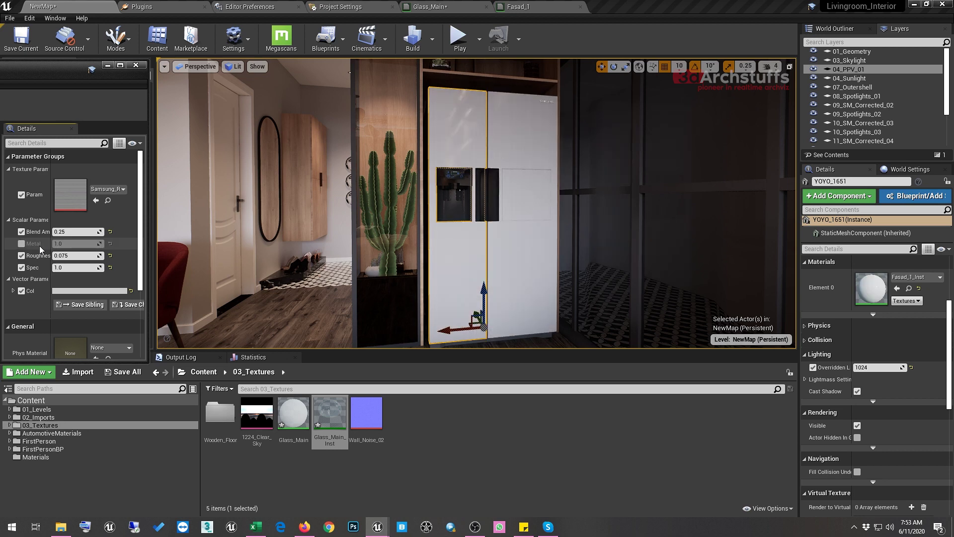
Darken the Col parameter of Fasad_1_Inst to a grey with a value of about 0.042
{"action": "left_click", "coordinate": [79, 291]}
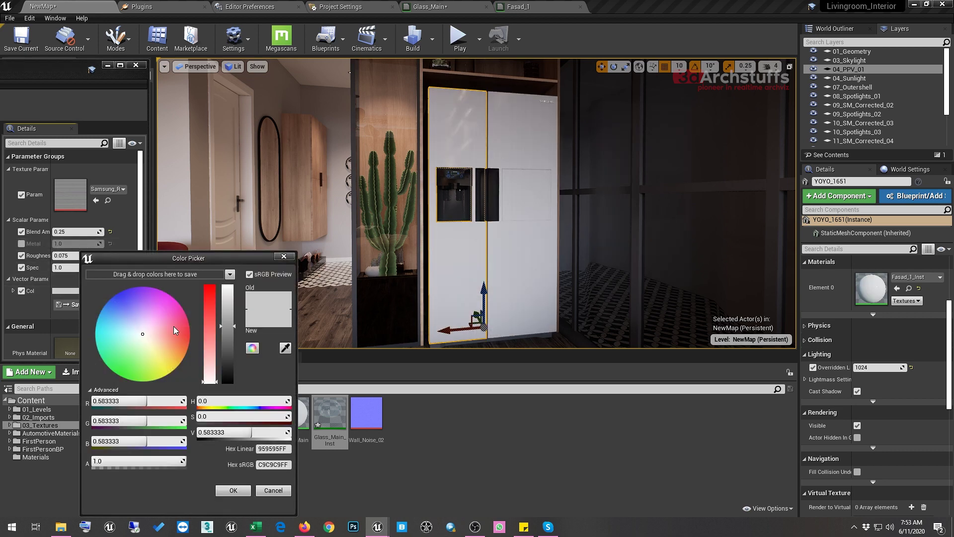
{"action": "left_click_drag", "start_coordinate": [225, 326], "coordinate": [226, 354]}
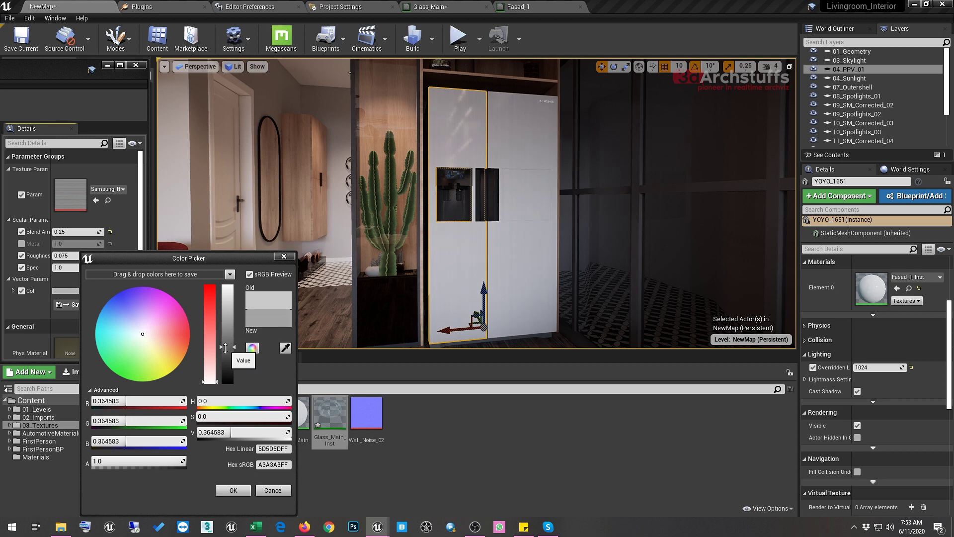
{"action": "left_click_drag", "start_coordinate": [463, 222], "coordinate": [481, 218], "text": "alt"}
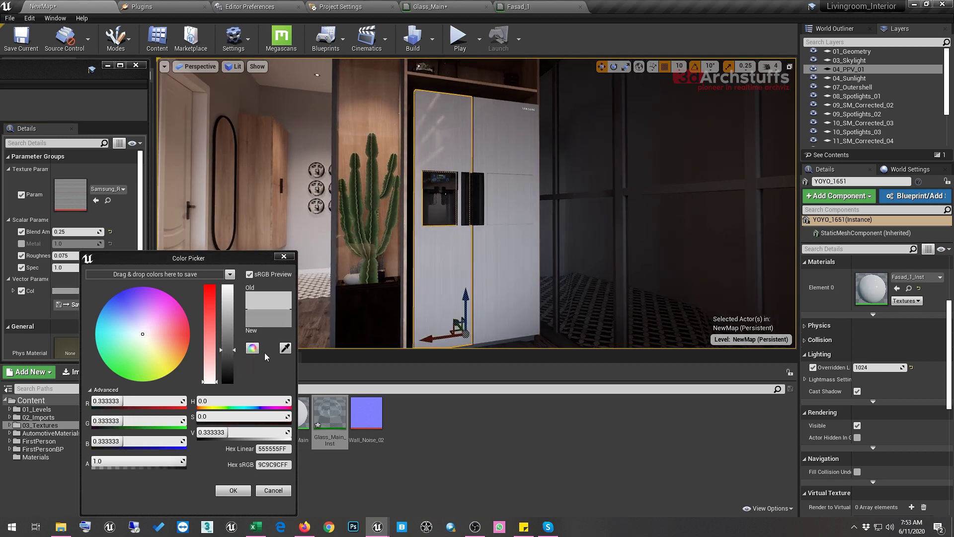
{"action": "left_click_drag", "start_coordinate": [231, 360], "coordinate": [227, 379]}
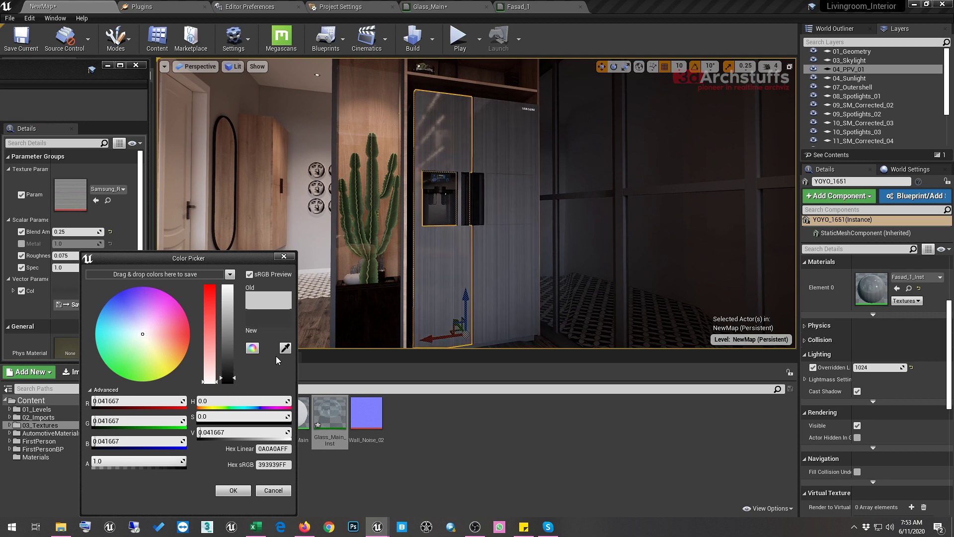
{"action": "left_click_drag", "start_coordinate": [405, 257], "coordinate": [486, 222], "text": "alt"}
{"action": "left_click", "coordinate": [233, 490]}
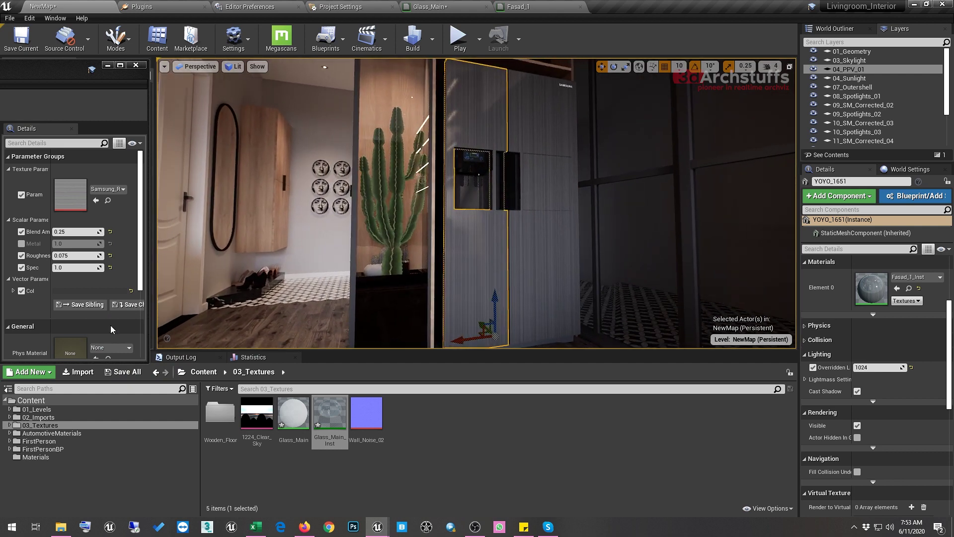
Lower the Blend Amount of Fasad_1_Inst to about 0.021 and lighten its Col grey to a value of about 0.09
{"action": "mouse_move", "coordinate": [74, 231]}
{"action": "left_mouse_down"}
{"action": "mouse_move", "coordinate": [65, 231]}
{"action": "mouse_move", "coordinate": [87, 232]}
{"action": "mouse_move", "coordinate": [64, 231]}
{"action": "left_mouse_up"}
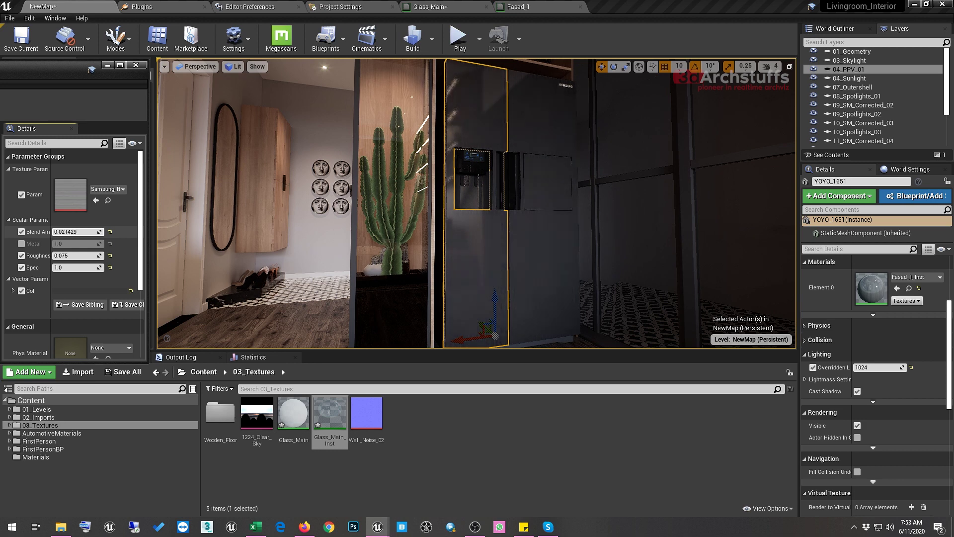
{"action": "left_click", "coordinate": [78, 291]}
{"action": "left_click_drag", "start_coordinate": [229, 380], "coordinate": [229, 374]}
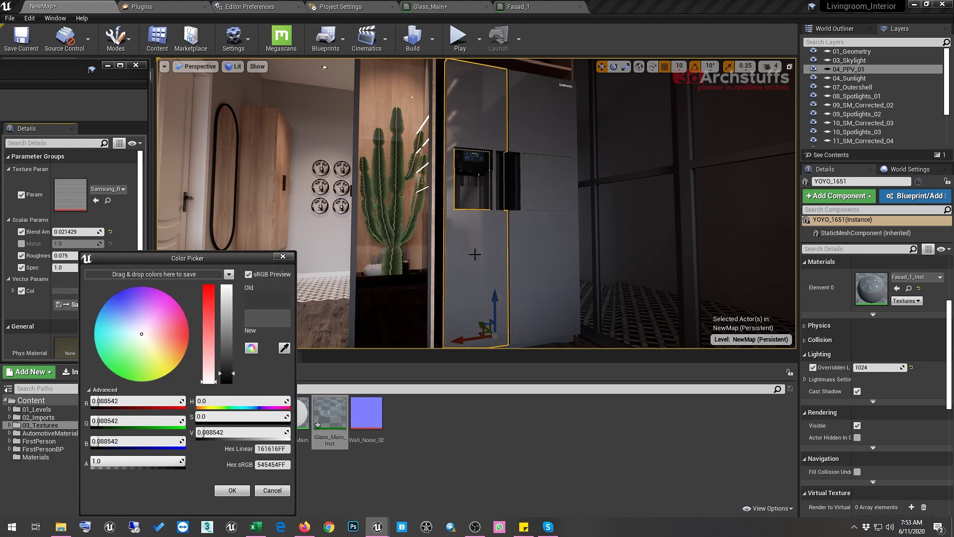
{"action": "key", "text": "w"}
{"action": "right_click_drag", "start_coordinate": [475, 255], "coordinate": [475, 255]}
{"action": "key", "text": "s"}
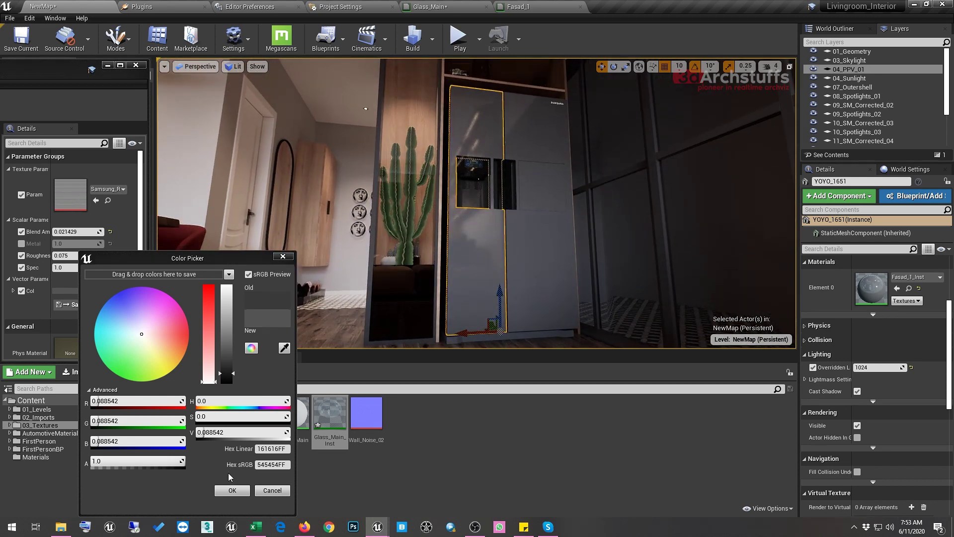
{"action": "left_click_drag", "start_coordinate": [225, 373], "coordinate": [228, 372]}
{"action": "left_click", "coordinate": [231, 491]}
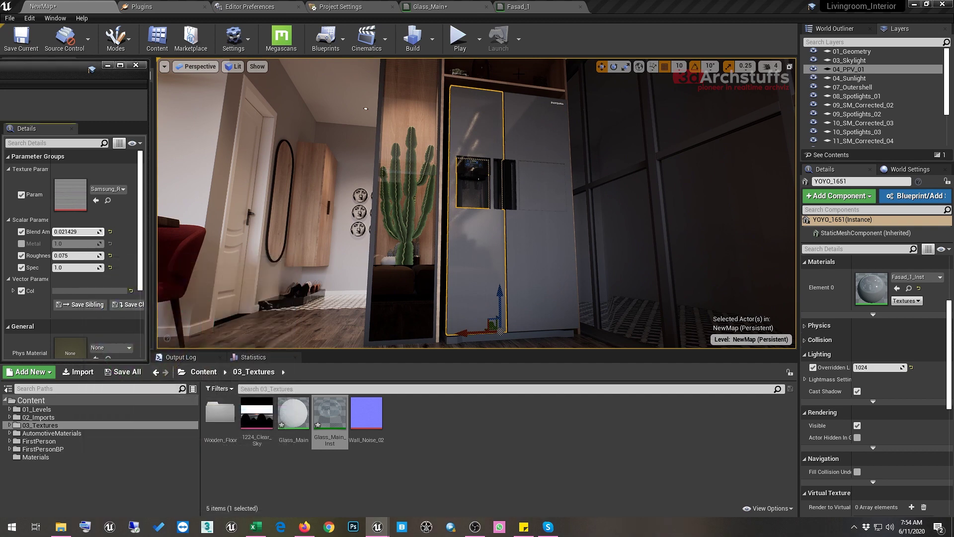
Examine the Fasad_1 material graph, from the rotated Param texture and the Lerp to the scalar parameters and normal branch
{"action": "left_click", "coordinate": [542, 6]}
{"action": "scroll", "coordinate": [578, 245], "scroll_direction": "up", "scroll_amount": 4}
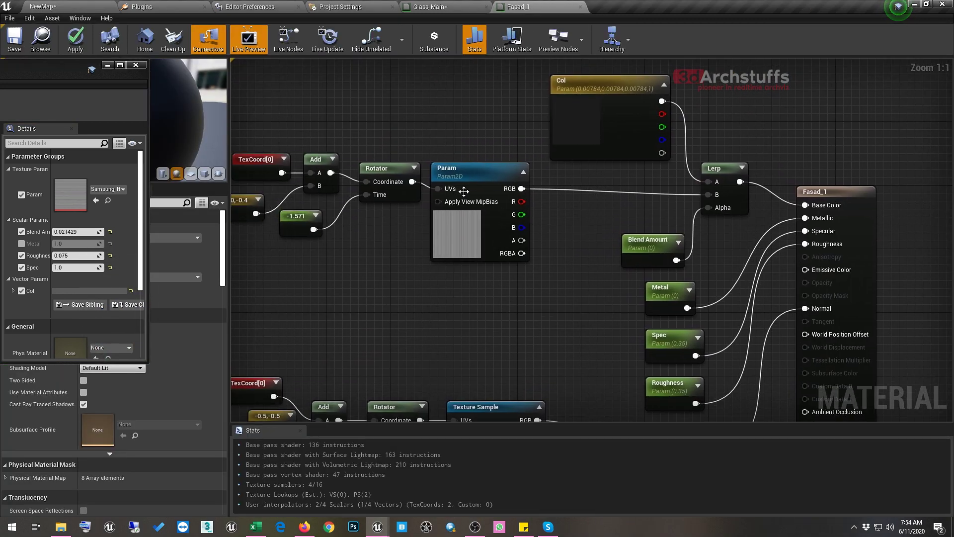
{"action": "right_click_drag", "start_coordinate": [449, 227], "coordinate": [470, 245]}
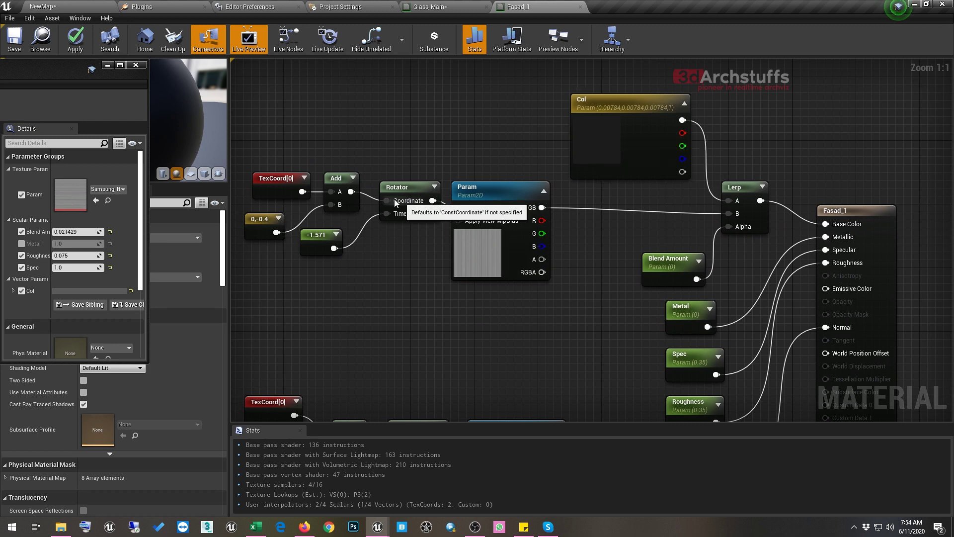
{"action": "scroll", "coordinate": [658, 249], "scroll_direction": "down", "scroll_amount": 3}
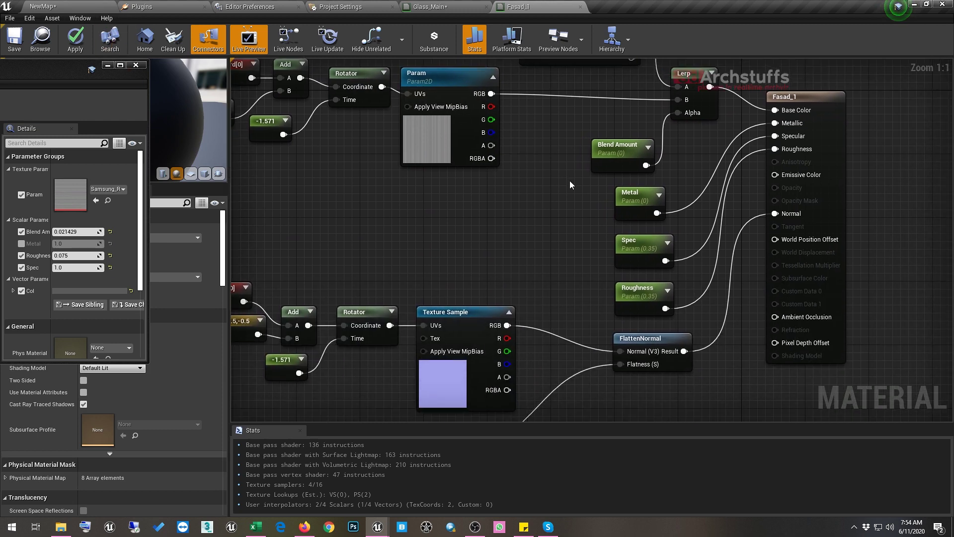
{"action": "right_click_drag", "start_coordinate": [437, 191], "coordinate": [482, 227]}
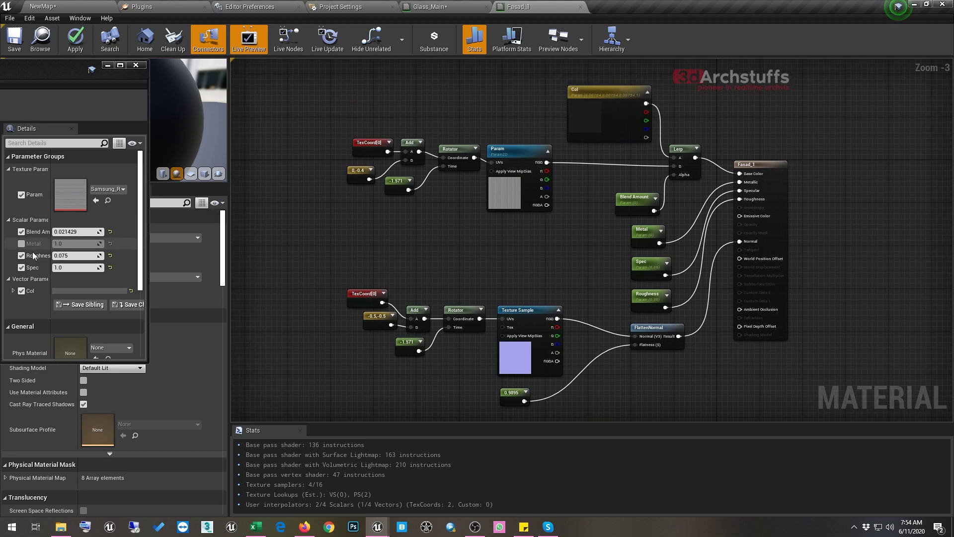
Select the dining tabletop in the NewMap level and open its derevo_temnoee_Inst material in the floating editor window
{"action": "left_click", "coordinate": [91, 9]}
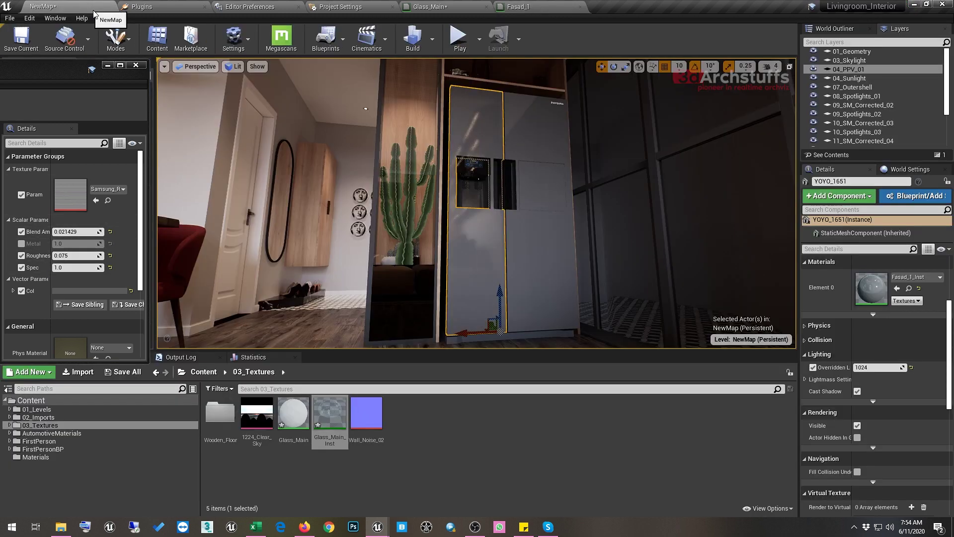
{"action": "right_click_drag", "start_coordinate": [500, 242], "coordinate": [537, 196]}
{"action": "left_click", "coordinate": [497, 223]}
{"action": "mouse_move", "coordinate": [497, 223]}
{"action": "right_mouse_down"}
{"action": "mouse_move", "coordinate": [484, 224]}
{"action": "mouse_move", "coordinate": [491, 234]}
{"action": "right_mouse_up"}
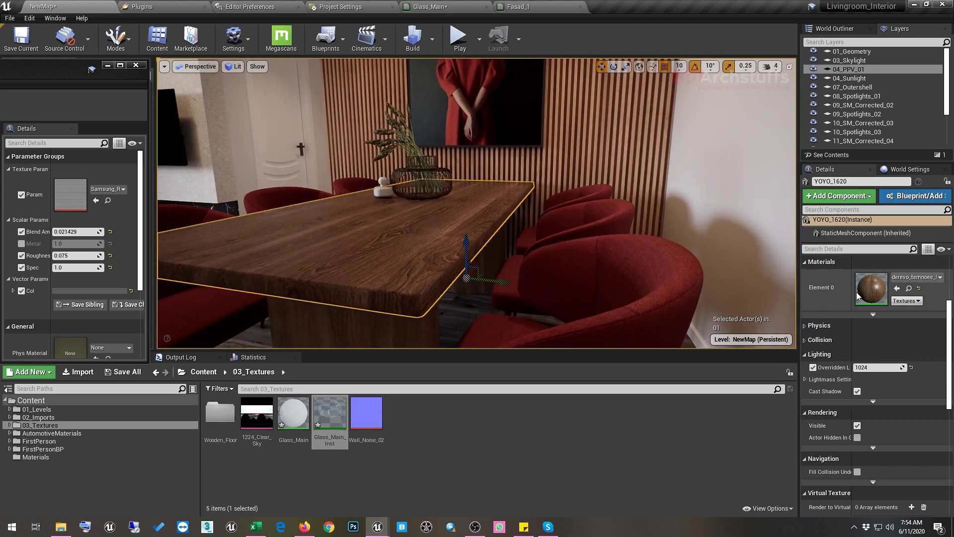
{"action": "double_click", "coordinate": [868, 288]}
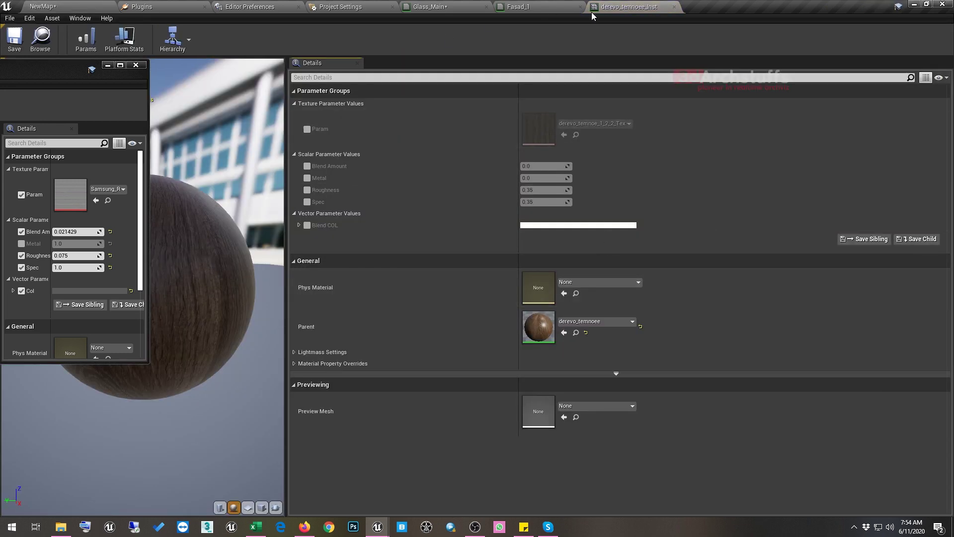
{"action": "left_click_drag", "start_coordinate": [593, 7], "coordinate": [47, 68]}
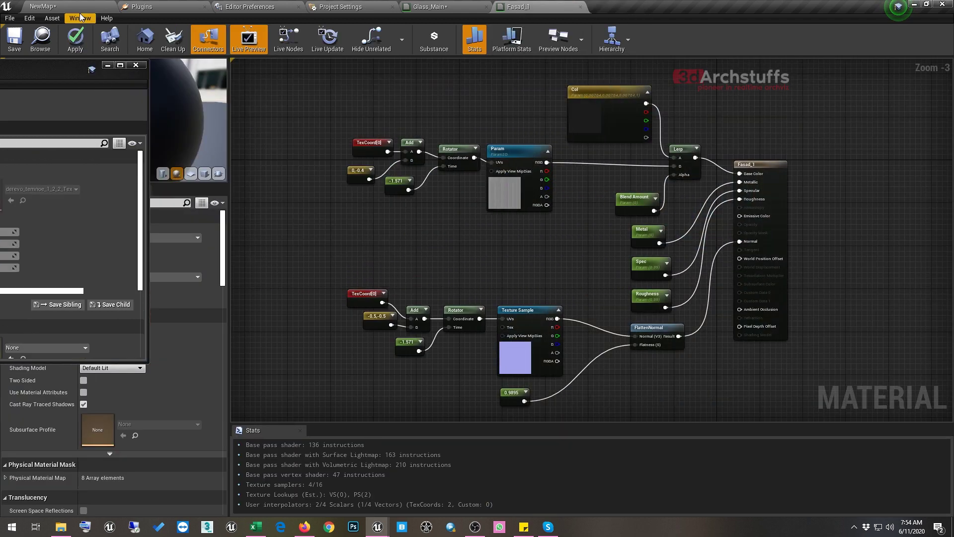
{"action": "left_click", "coordinate": [74, 7]}
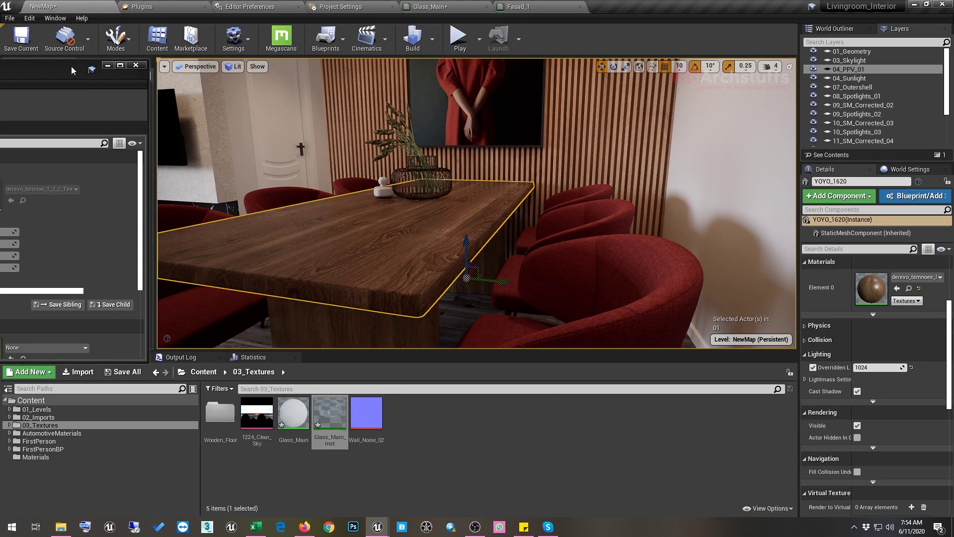
Arrange the floating editor so the parameter names and values are readable, and set the tabletop material's Roughness to 0.1
{"action": "left_click_drag", "start_coordinate": [70, 67], "coordinate": [168, 124]}
{"action": "left_click_drag", "start_coordinate": [24, 207], "coordinate": [147, 210]}
{"action": "left_click_drag", "start_coordinate": [199, 99], "coordinate": [50, 61]}
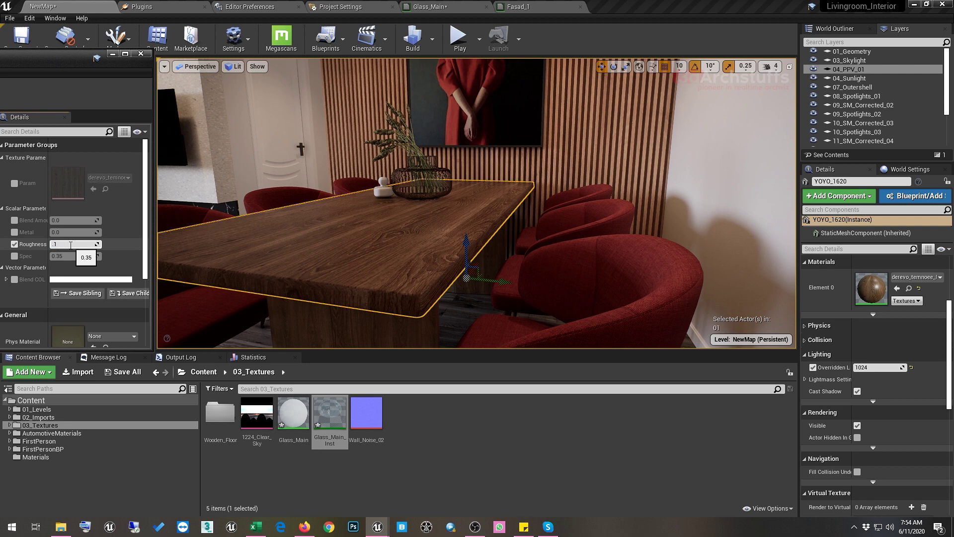
{"action": "key", "text": "Return"}
Set the tabletop material's Spec to 1.0 and its Roughness to 0.2
{"action": "left_click_drag", "start_coordinate": [416, 230], "coordinate": [457, 233], "text": "alt"}
{"action": "left_click", "coordinate": [15, 256]}
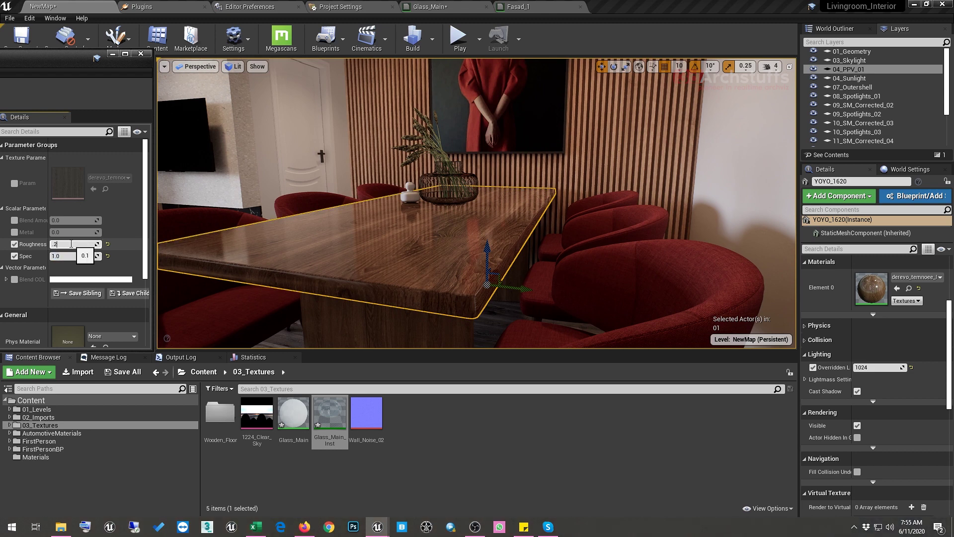
{"action": "key", "text": "Return"}
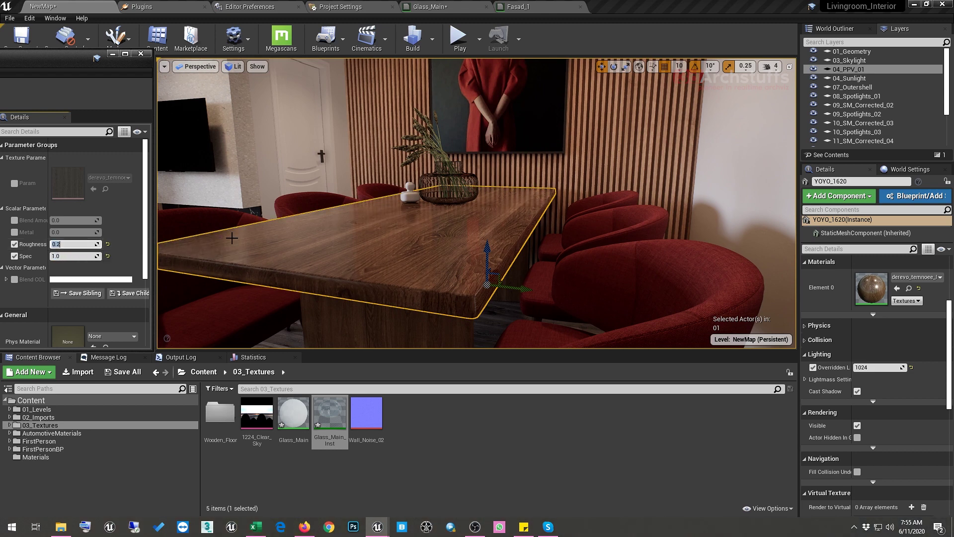
Select the dining table's base and open its derevo_blesk_Inst material instance and the parent material derevo_blesk
{"action": "left_click_drag", "start_coordinate": [231, 238], "coordinate": [239, 271]}
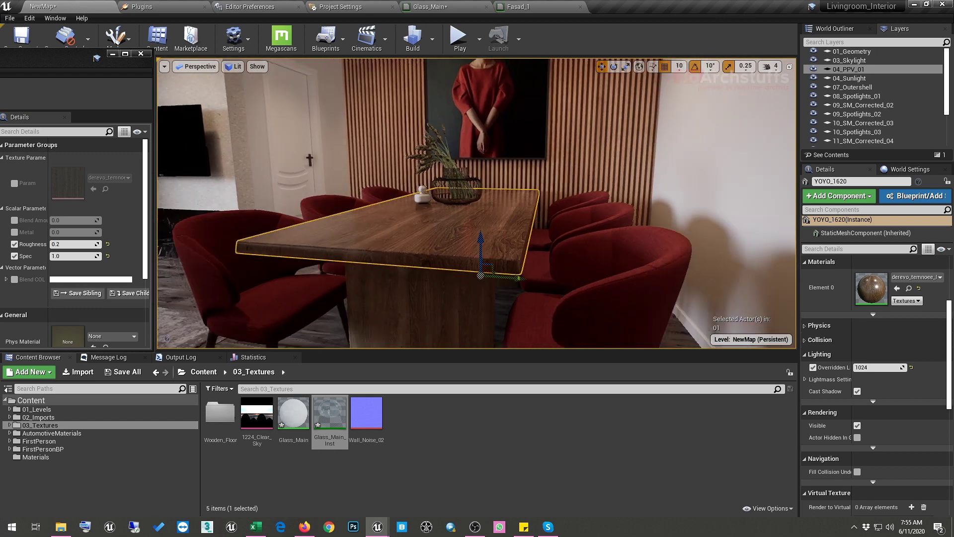
{"action": "right_click_drag", "start_coordinate": [392, 227], "coordinate": [363, 208]}
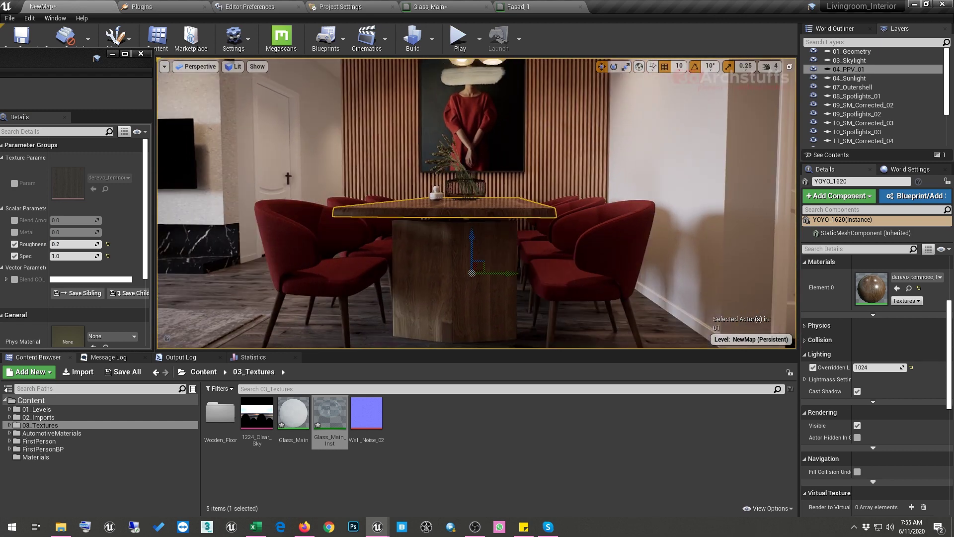
{"action": "left_click", "coordinate": [459, 273]}
{"action": "double_click", "coordinate": [871, 288]}
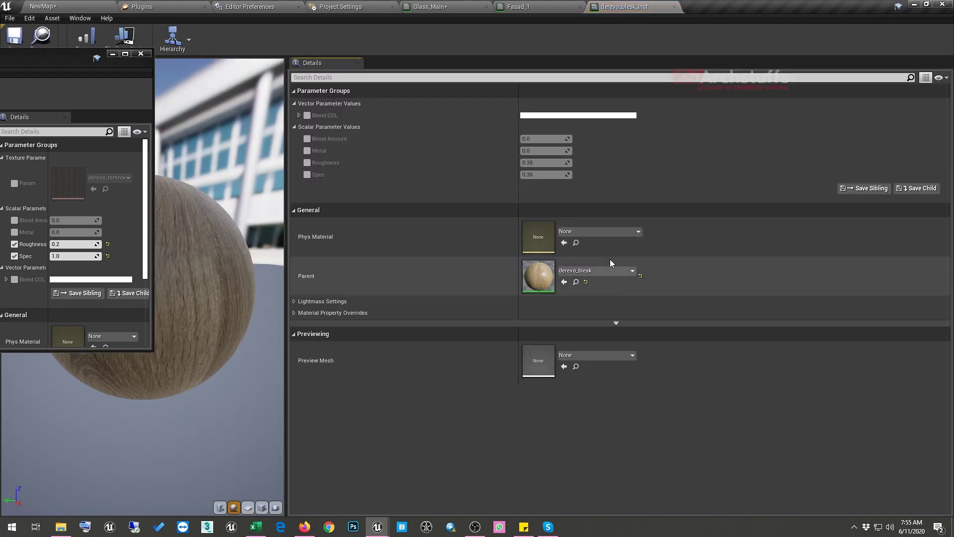
{"action": "double_click", "coordinate": [542, 275]}
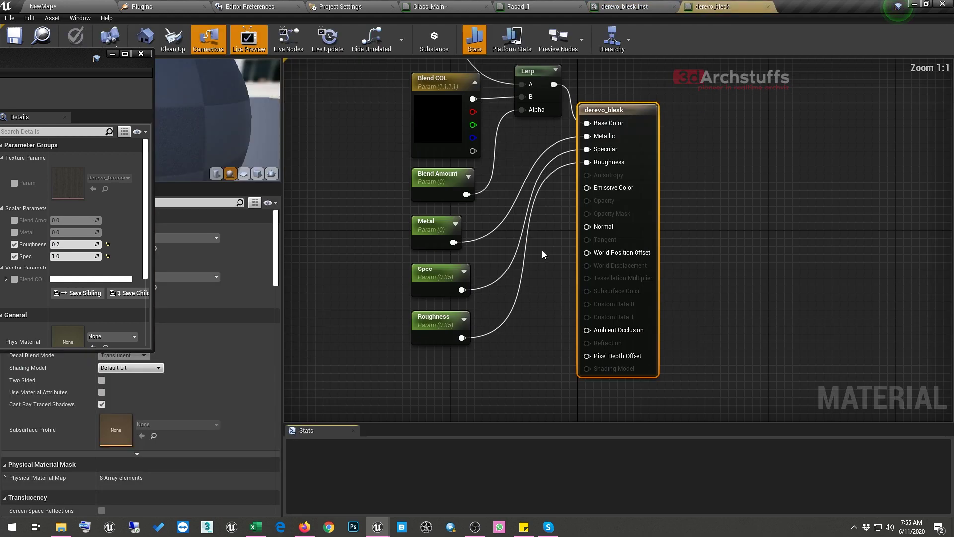
Tidy the base color branch of derevo_blesk by repositioning the Texture Sample and Lerp nodes around Blend COL
{"action": "scroll", "coordinate": [542, 249], "scroll_direction": "down", "scroll_amount": 2}
{"action": "right_click_drag", "start_coordinate": [551, 232], "coordinate": [636, 293]}
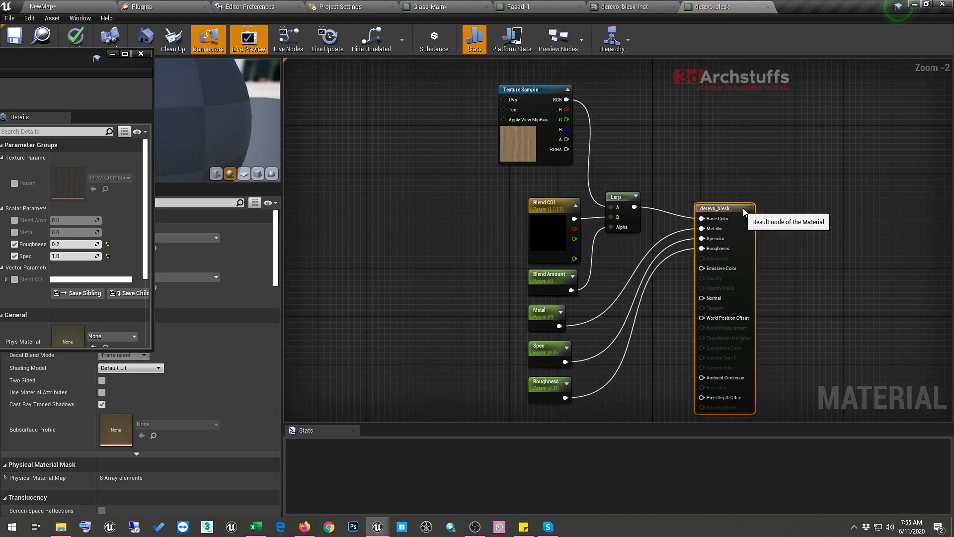
{"action": "right_click_drag", "start_coordinate": [659, 262], "coordinate": [676, 273]}
{"action": "left_click_drag", "start_coordinate": [573, 130], "coordinate": [596, 154]}
{"action": "left_click_drag", "start_coordinate": [570, 224], "coordinate": [576, 219]}
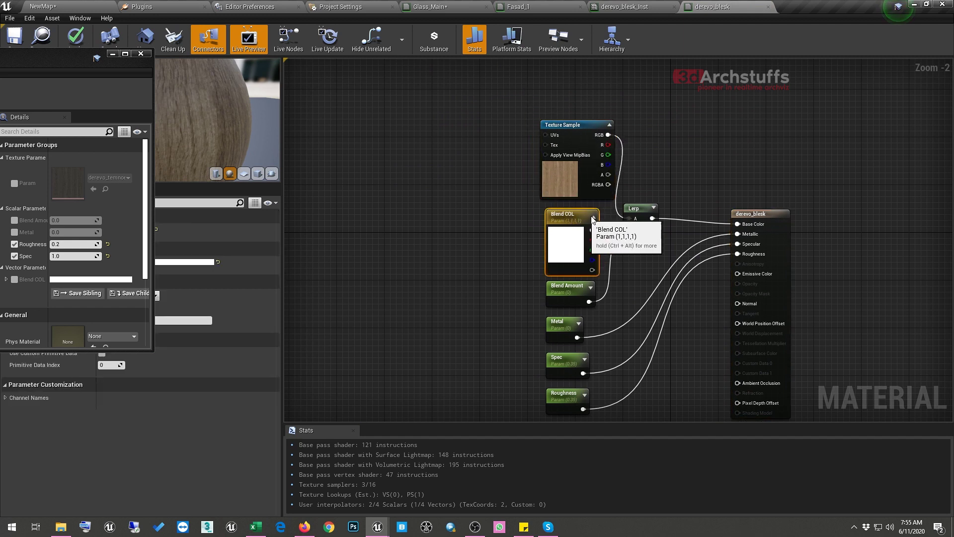
{"action": "key", "text": "ctrl+z"}
{"action": "left_click_drag", "start_coordinate": [638, 210], "coordinate": [656, 197]}
Shift the Blend Amount node and line it back up beneath the Blend COL node, keeping its name
{"action": "left_click_drag", "start_coordinate": [576, 291], "coordinate": [582, 298]}
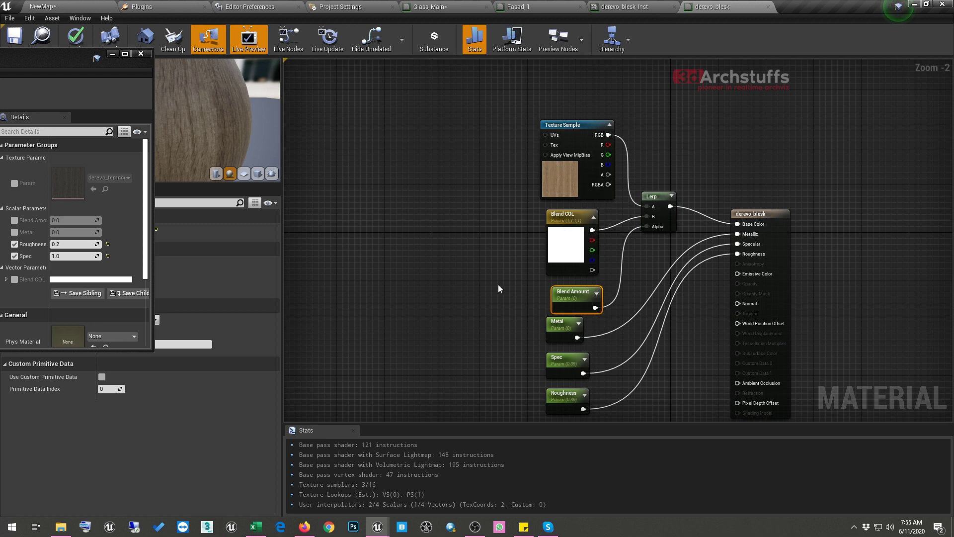
{"action": "right_click_drag", "start_coordinate": [578, 222], "coordinate": [551, 148]}
{"action": "right_click_drag", "start_coordinate": [577, 246], "coordinate": [584, 219]}
{"action": "left_click_drag", "start_coordinate": [554, 194], "coordinate": [548, 188]}
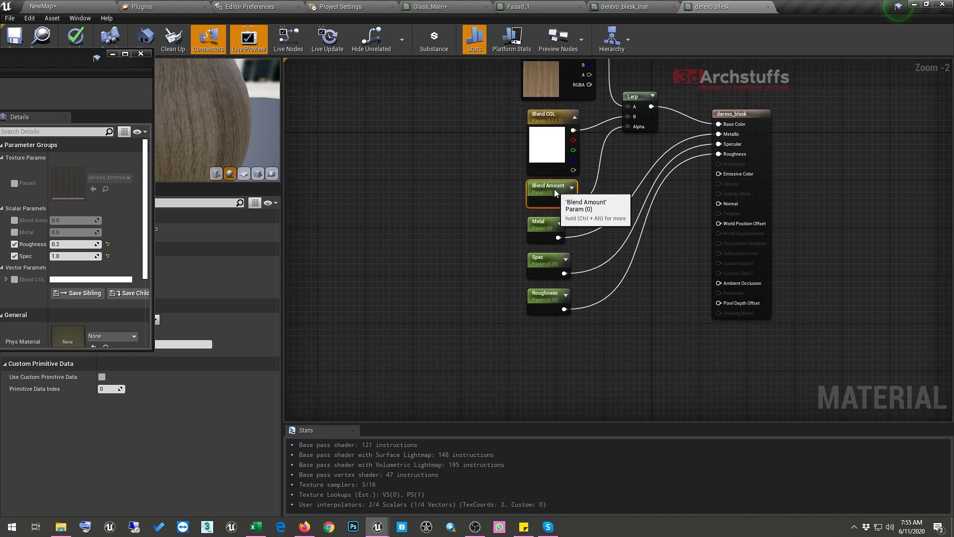
{"action": "double_click", "coordinate": [548, 186]}
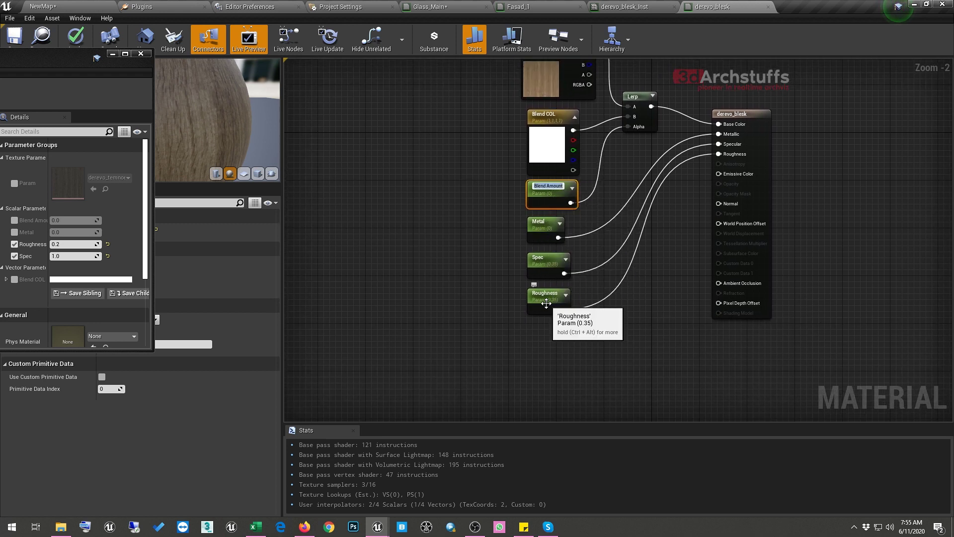
{"action": "left_click", "coordinate": [497, 303]}
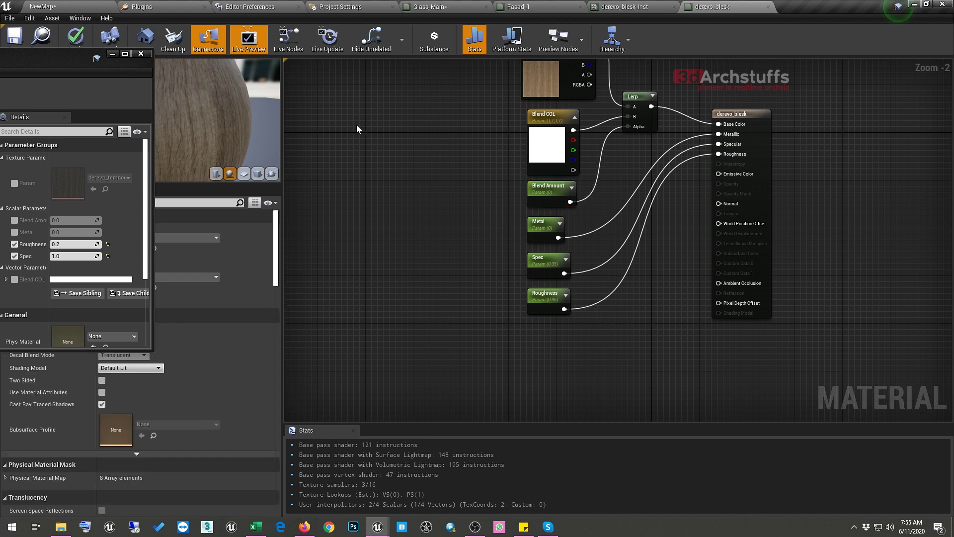
Open the table base's derevo_blesk_Inst material instance in the floating editor window over the level viewport
{"action": "left_click", "coordinate": [62, 8]}
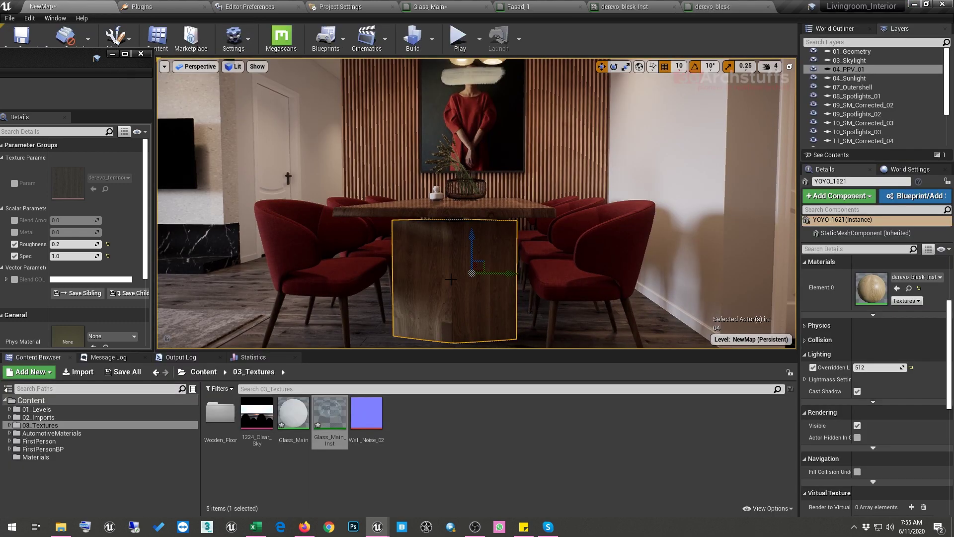
{"action": "double_click", "coordinate": [876, 290]}
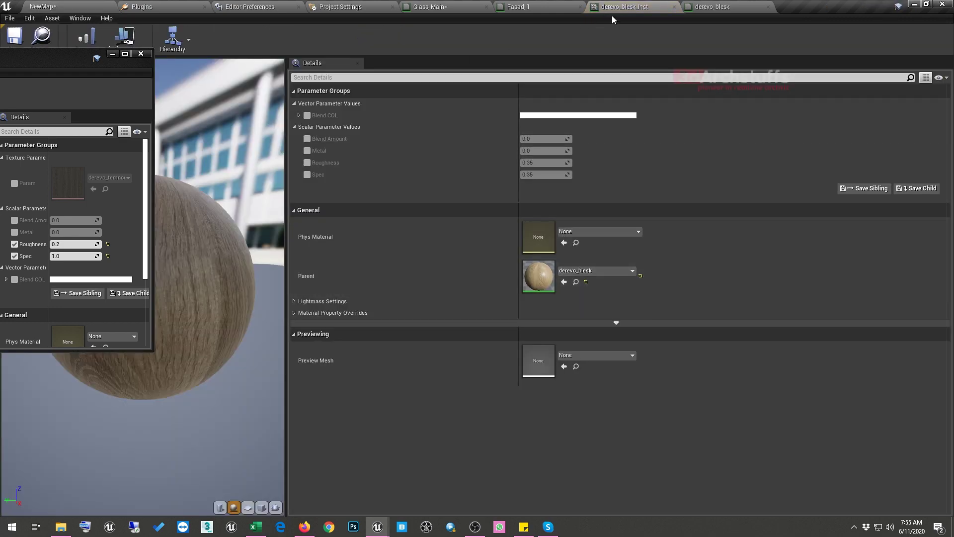
{"action": "left_click_drag", "start_coordinate": [627, 9], "coordinate": [204, 67]}
{"action": "left_click", "coordinate": [102, 7]}
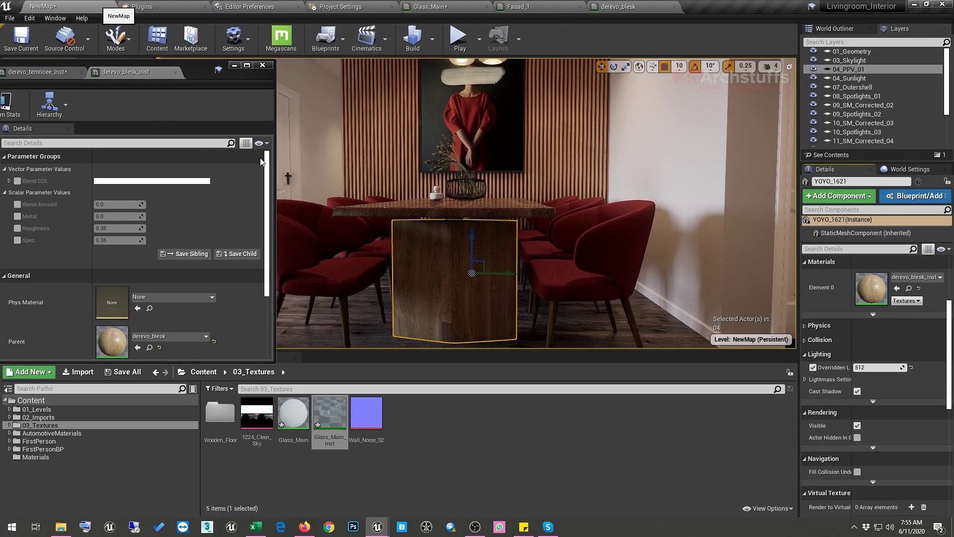
Set the table base material's Roughness to 0.2 and Spec to 1.0, check the reflections, and close the material instance window
{"action": "left_click", "coordinate": [18, 228]}
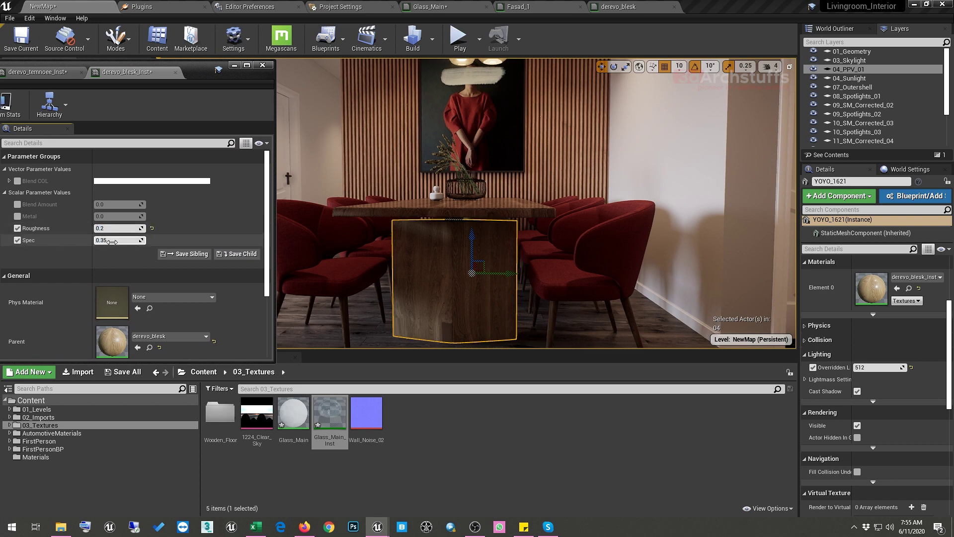
{"action": "key", "text": "Return"}
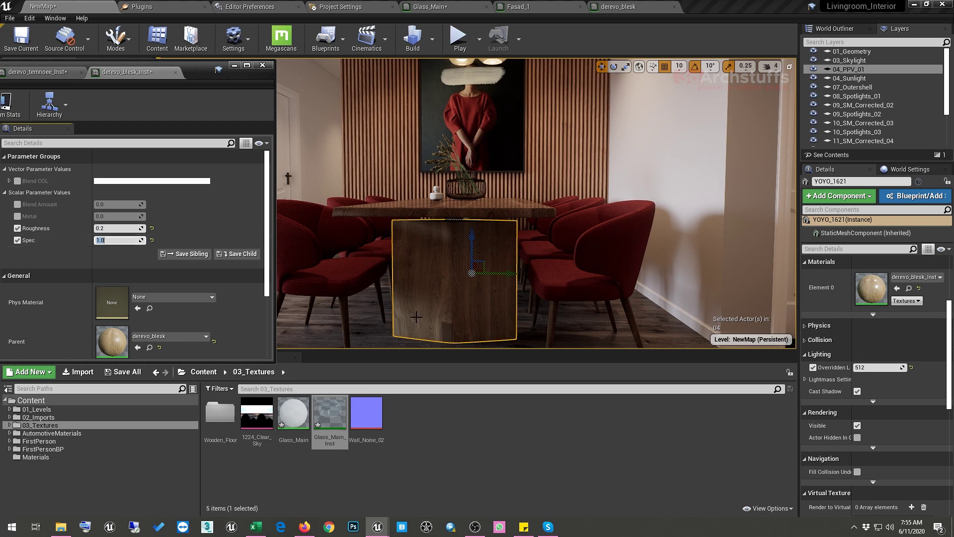
{"action": "mouse_move", "coordinate": [555, 323]}
{"action": "right_mouse_down"}
{"action": "mouse_move", "coordinate": [555, 308]}
{"action": "mouse_move", "coordinate": [551, 338]}
{"action": "mouse_move", "coordinate": [547, 323]}
{"action": "right_mouse_up"}
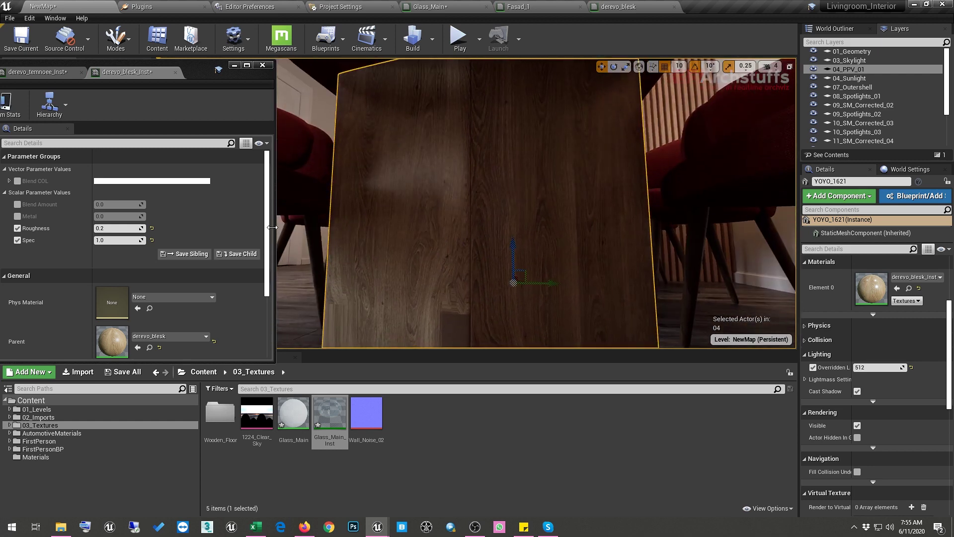
{"action": "left_click", "coordinate": [17, 228]}
{"action": "left_click", "coordinate": [17, 228]}
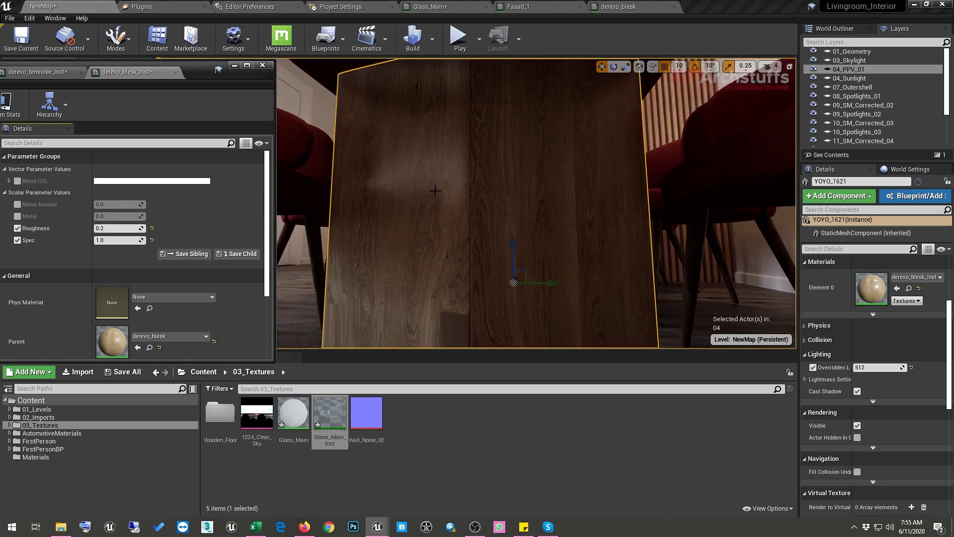
{"action": "right_click_drag", "start_coordinate": [435, 191], "coordinate": [435, 191]}
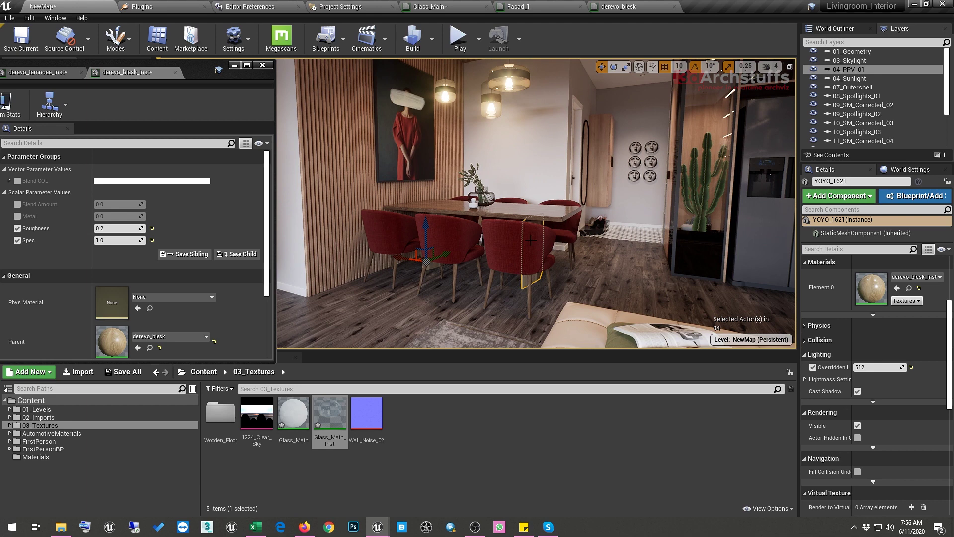
{"action": "mouse_move", "coordinate": [531, 240]}
{"action": "right_mouse_down"}
{"action": "mouse_move", "coordinate": [545, 246]}
{"action": "mouse_move", "coordinate": [538, 241]}
{"action": "right_mouse_up"}
{"action": "right_click_drag", "start_coordinate": [438, 196], "coordinate": [439, 196]}
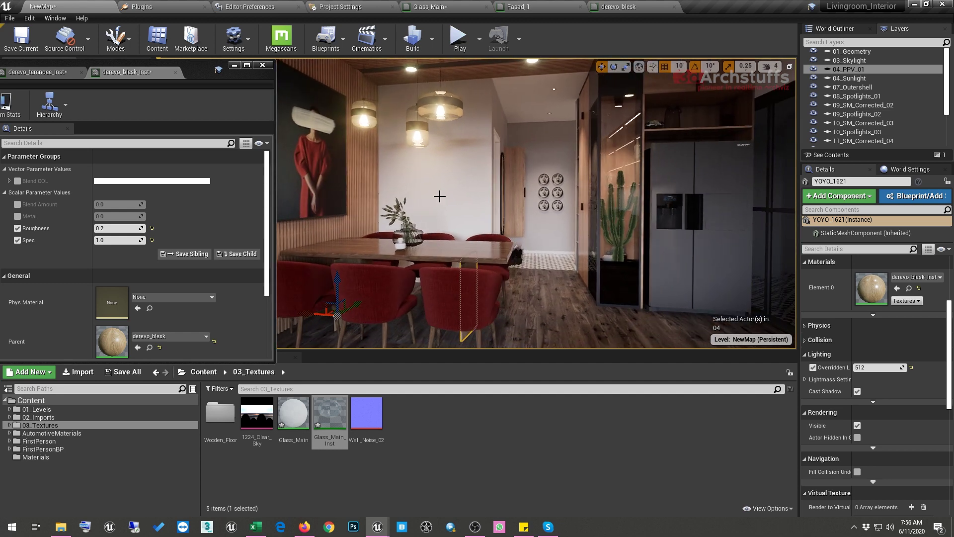
{"action": "left_click", "coordinate": [263, 65]}
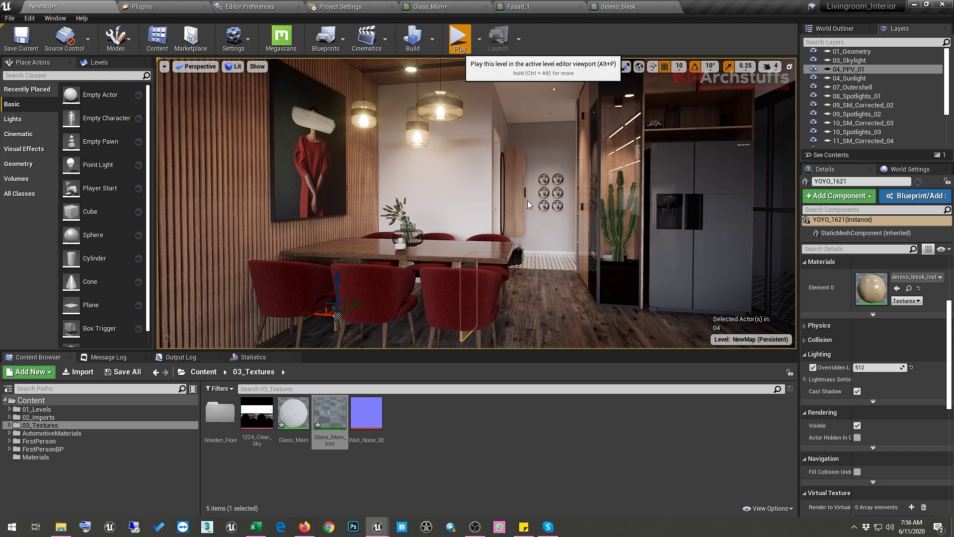
Play the level full screen and walk through the room to examine the reflections on the dining table, cabinet glass and fridge
{"action": "key", "text": "alt+p"}
{"action": "left_click", "coordinate": [476, 203]}
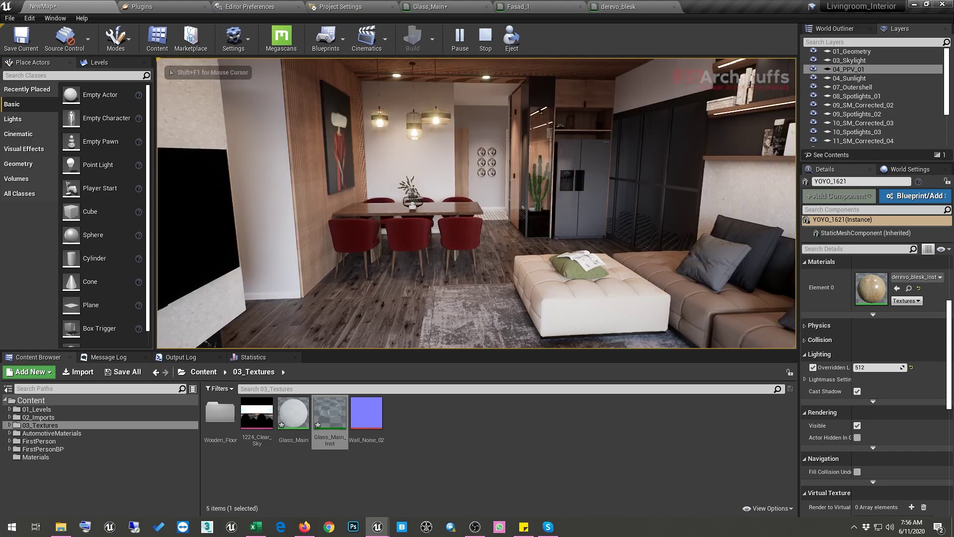
{"action": "key", "text": "F11"}
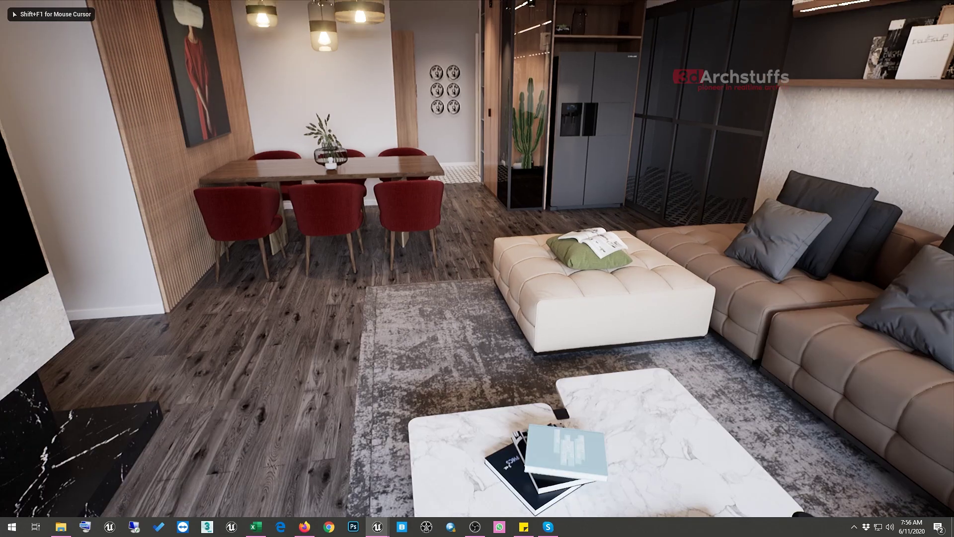
{"action": "key", "text": "w"}
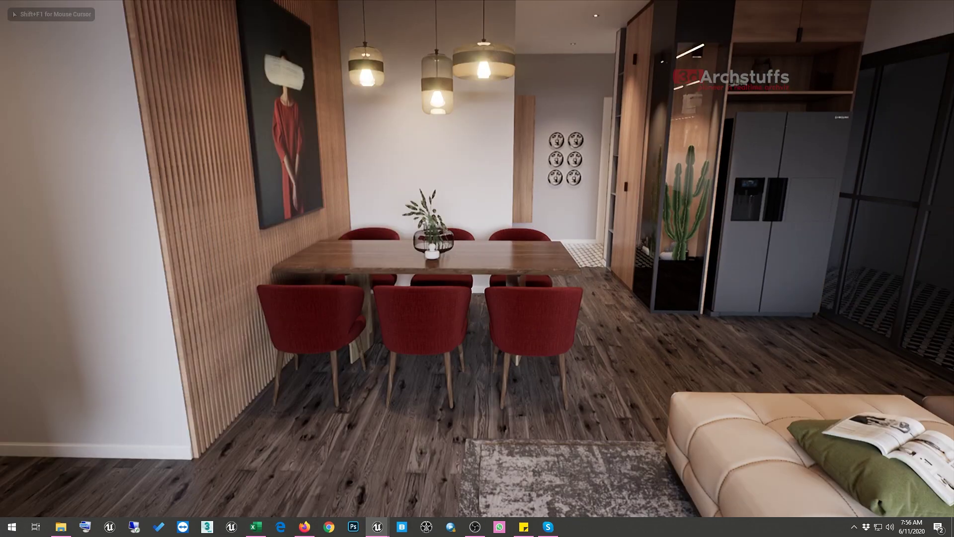
{"action": "key", "text": "w"}
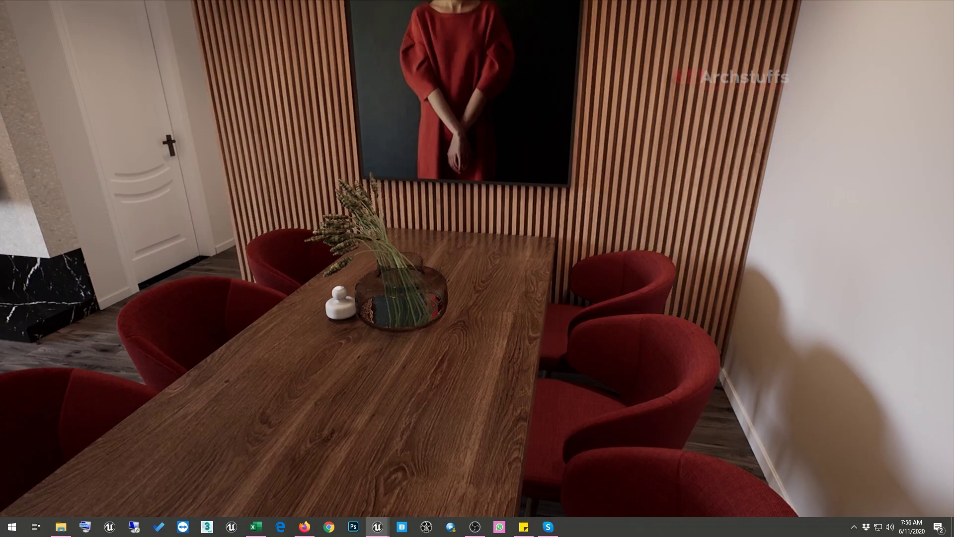
{"action": "key", "text": "d"}
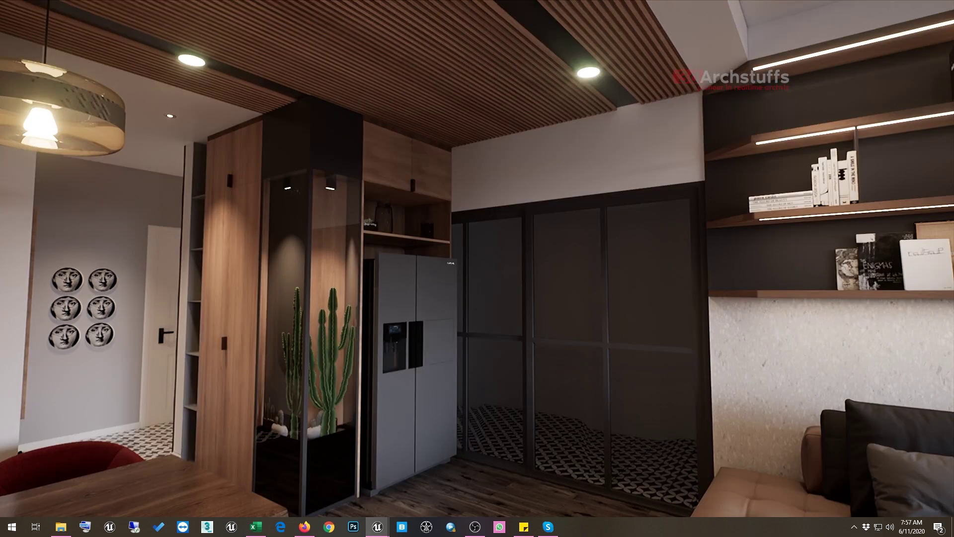
{"action": "key", "text": "F11"}
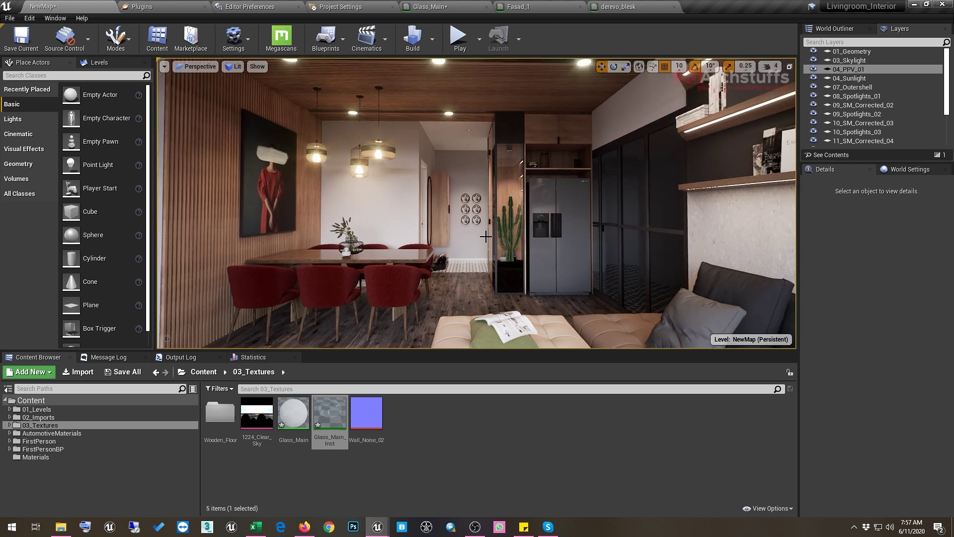
Locate the fridge door's Fasad_1_Inst material in the Content Browser and check which material the neighbouring glass cabinet uses
{"action": "left_click", "coordinate": [548, 198]}
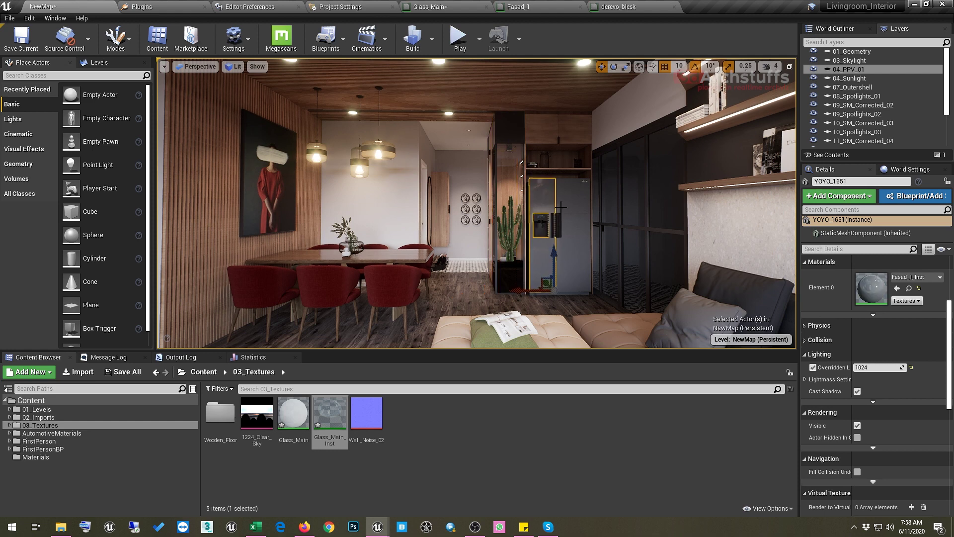
{"action": "left_click", "coordinate": [908, 288]}
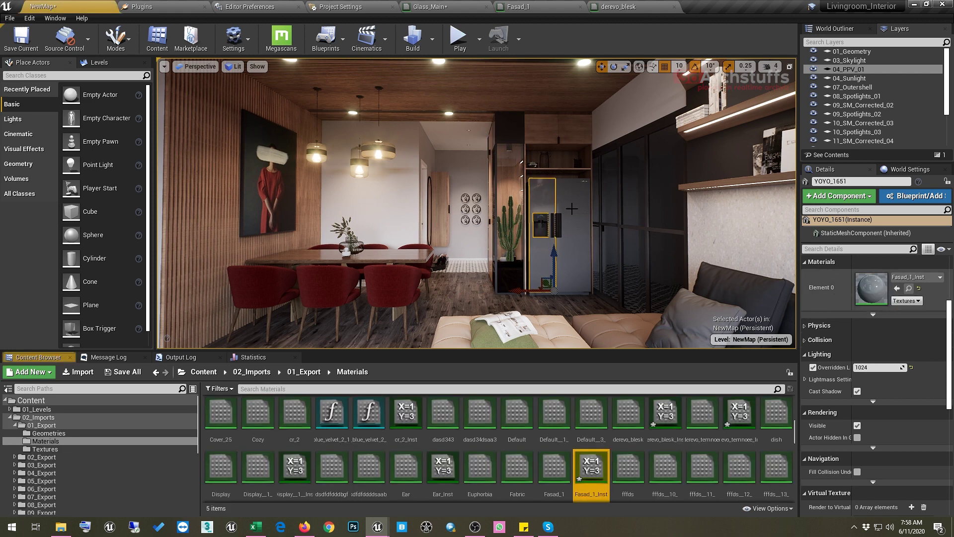
{"action": "left_click", "coordinate": [518, 198]}
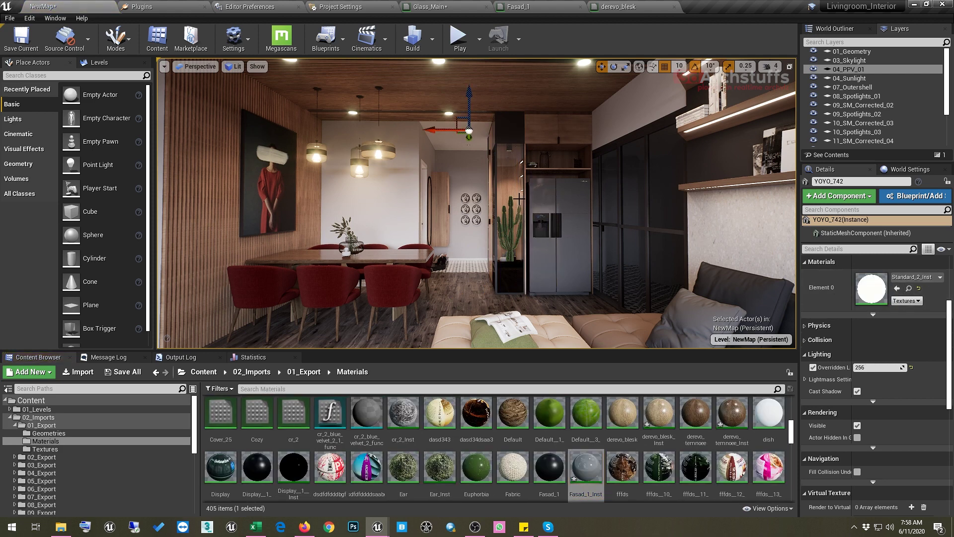
{"action": "left_click", "coordinate": [548, 202]}
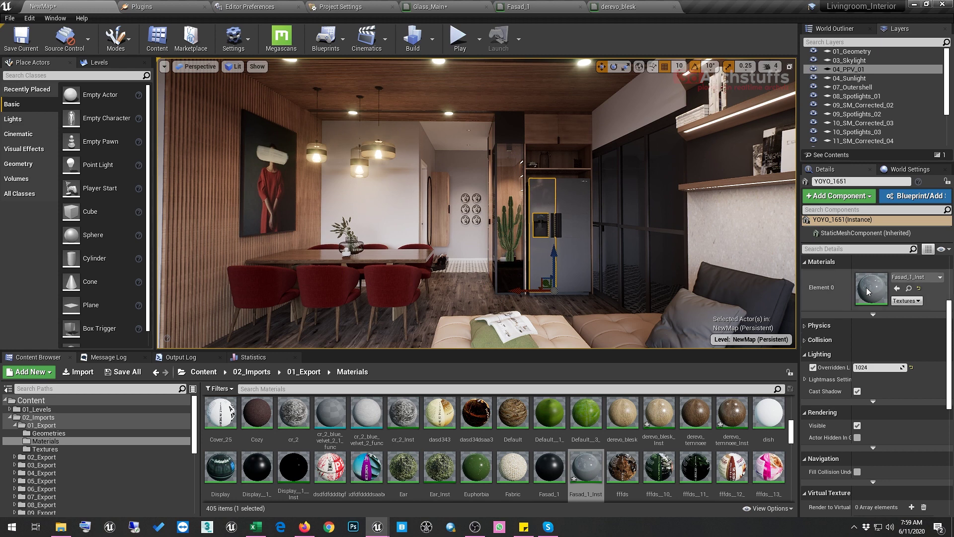
{"action": "left_click", "coordinate": [909, 288]}
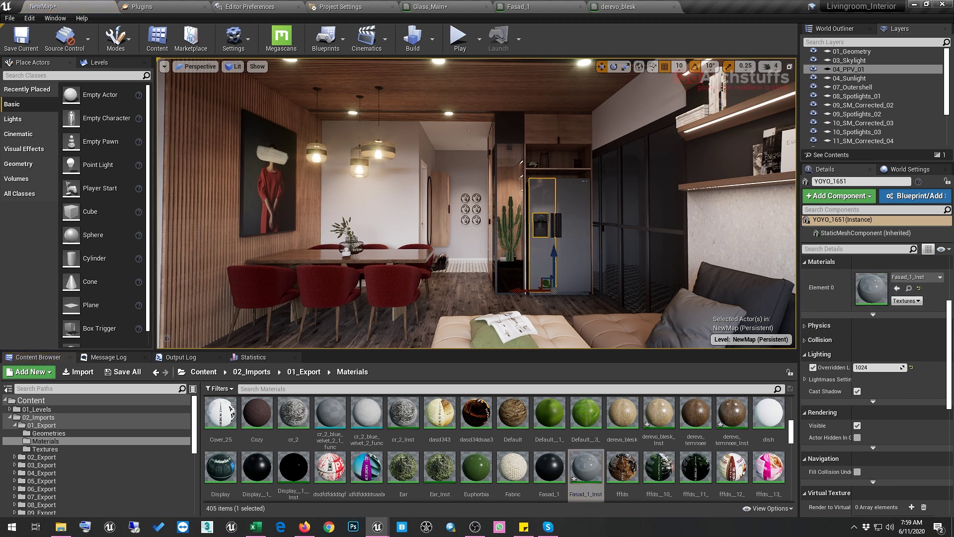
{"action": "left_click", "coordinate": [493, 148]}
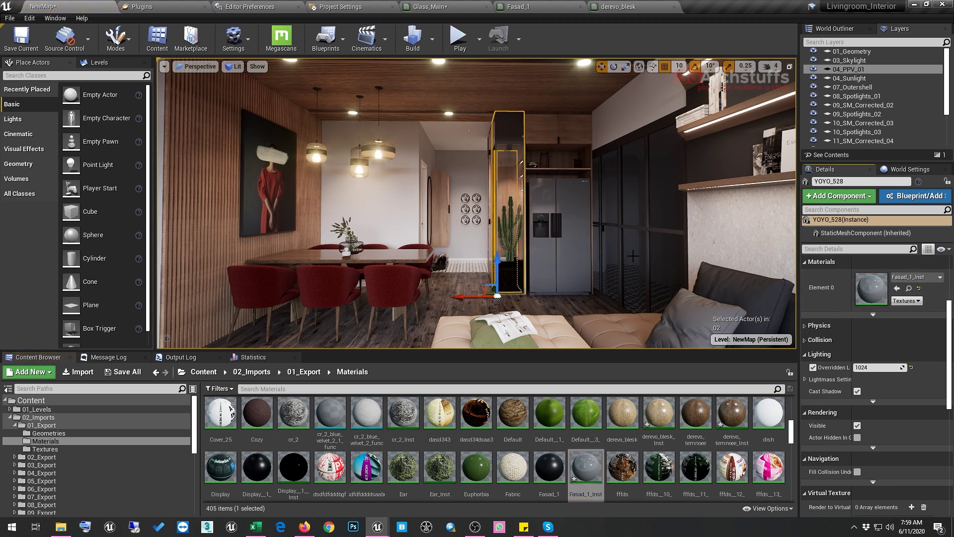
{"action": "left_click_drag", "start_coordinate": [611, 247], "coordinate": [366, 275]}
{"action": "key", "text": "Escape"}
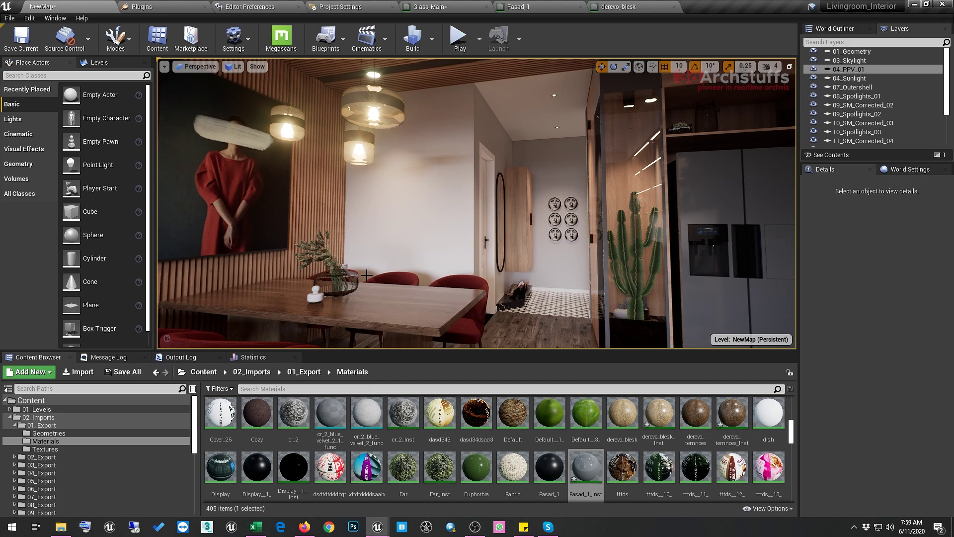
Select the wall-mounted TV and open its Display__1__Inst material instance in a floating window beside the viewport
{"action": "left_click", "coordinate": [418, 307]}
{"action": "left_click_drag", "start_coordinate": [418, 307], "coordinate": [238, 311]}
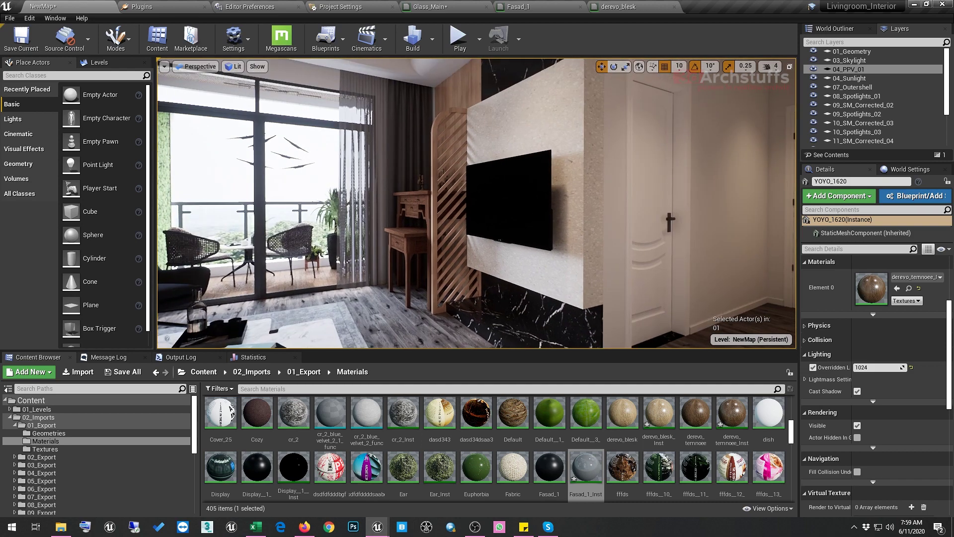
{"action": "scroll", "coordinate": [505, 257], "scroll_direction": "up", "scroll_amount": 3}
{"action": "left_click", "coordinate": [505, 257]}
{"action": "key", "text": "f"}
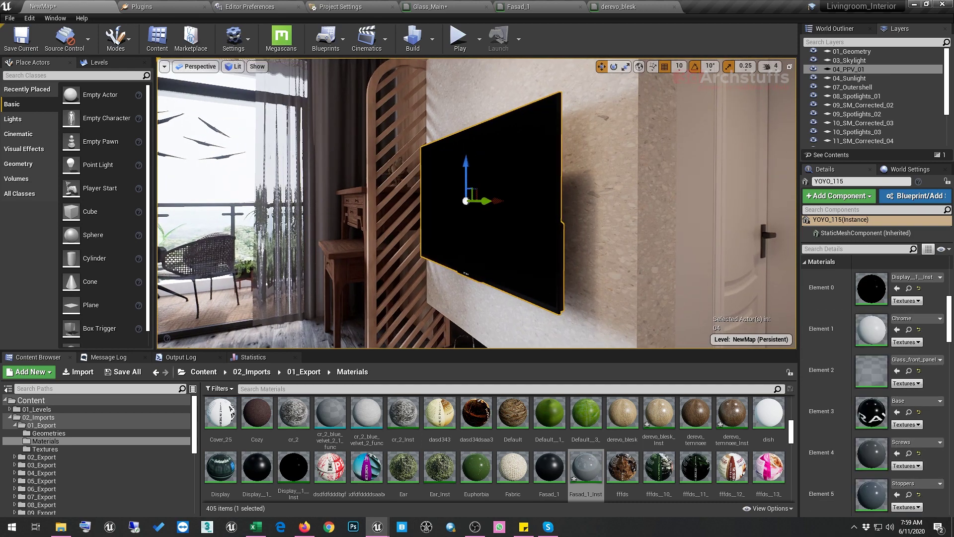
{"action": "mouse_move", "coordinate": [505, 257]}
{"action": "left_mouse_down", "text": "alt"}
{"action": "mouse_move", "coordinate": [417, 258]}
{"action": "mouse_move", "coordinate": [551, 256]}
{"action": "mouse_move", "coordinate": [490, 257]}
{"action": "left_mouse_up", "text": "alt"}
{"action": "double_click", "coordinate": [872, 289]}
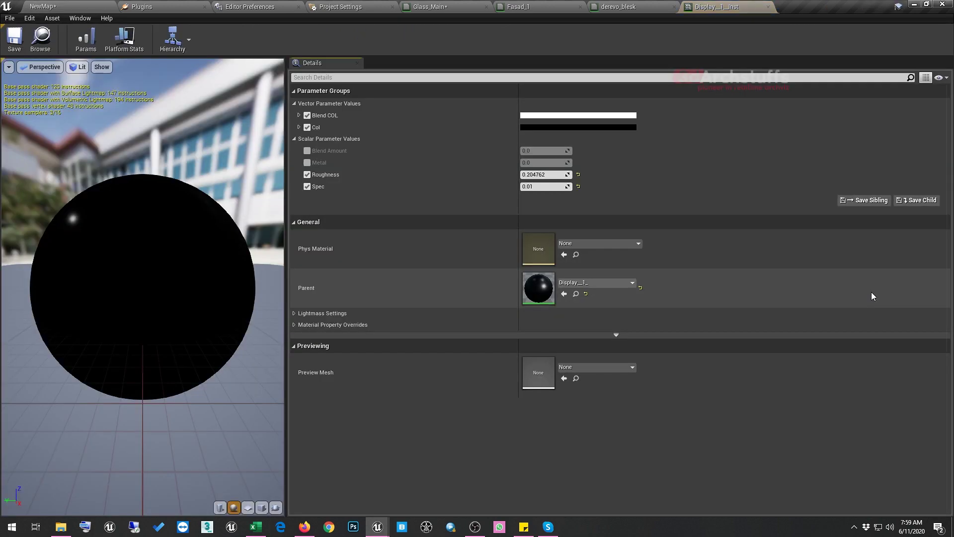
{"action": "left_click_drag", "start_coordinate": [708, 11], "coordinate": [34, 59]}
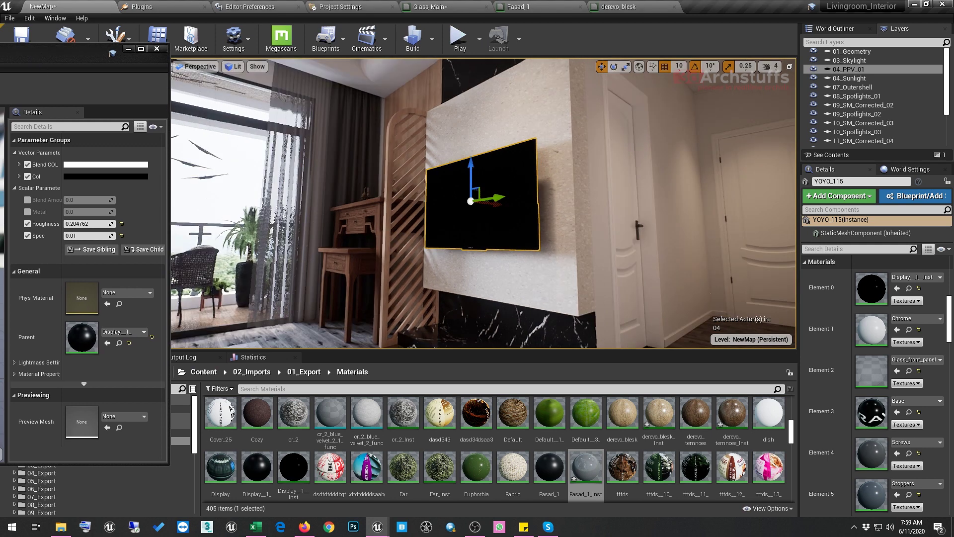
Set the TV screen material's Roughness to 0.0 and enable its Metal parameter with a value of about 0.619
{"action": "left_click", "coordinate": [87, 223]}
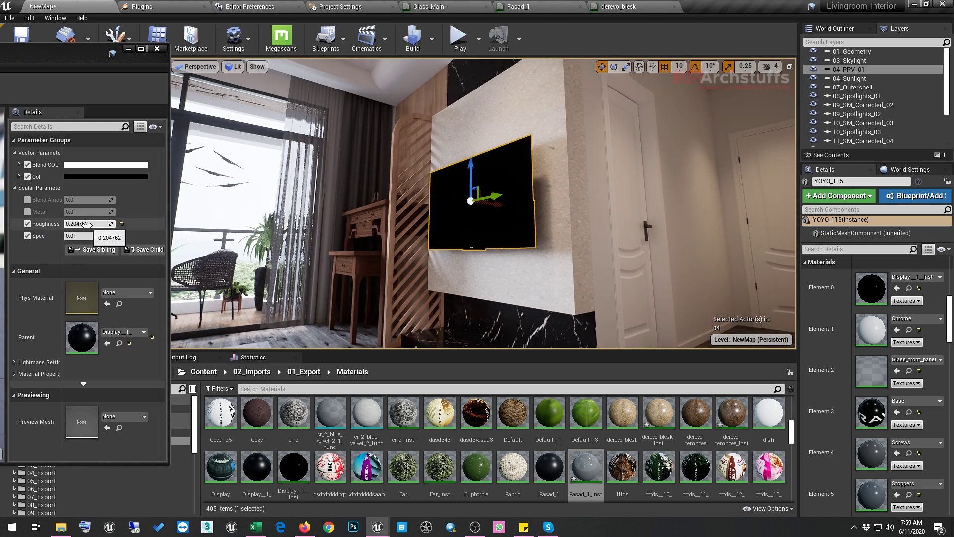
{"action": "type", "text": "0.0"}
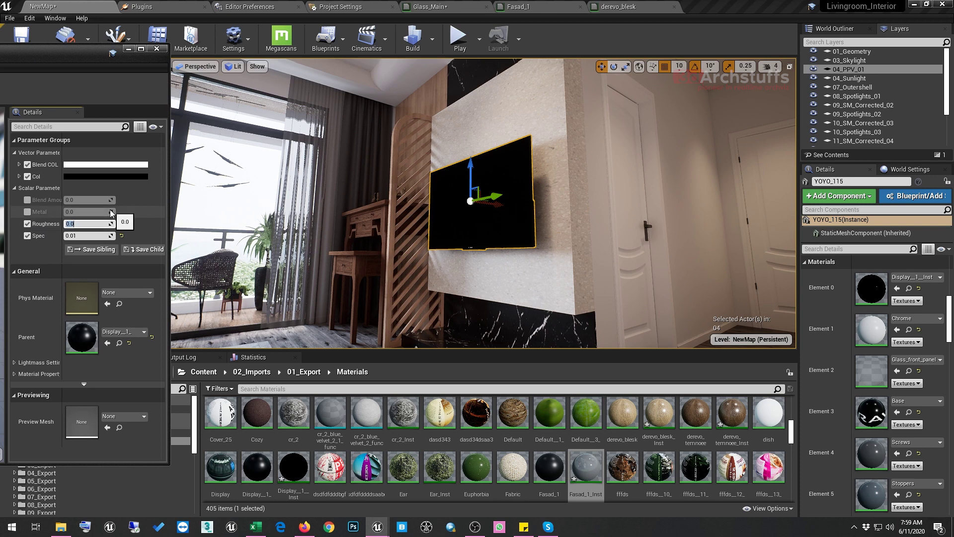
{"action": "left_click", "coordinate": [27, 212]}
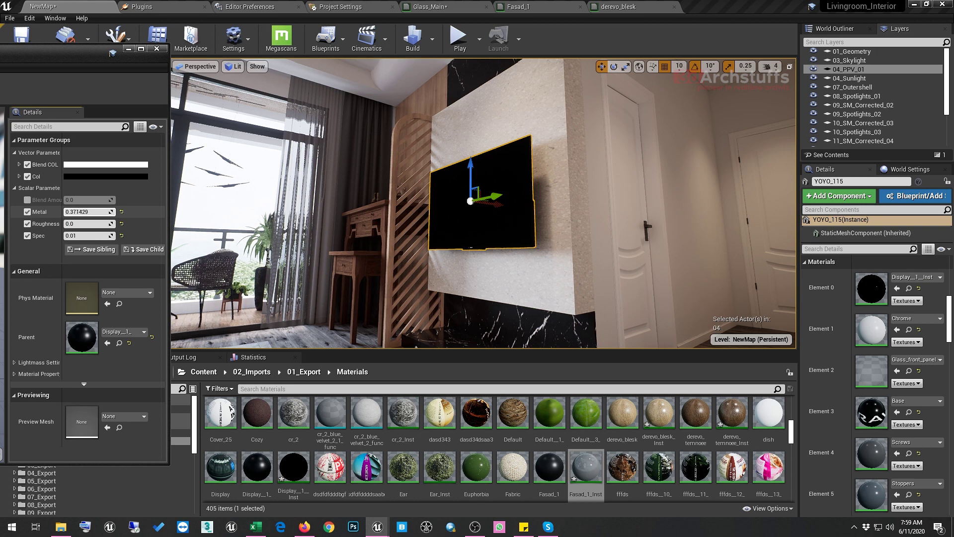
{"action": "key", "text": "f"}
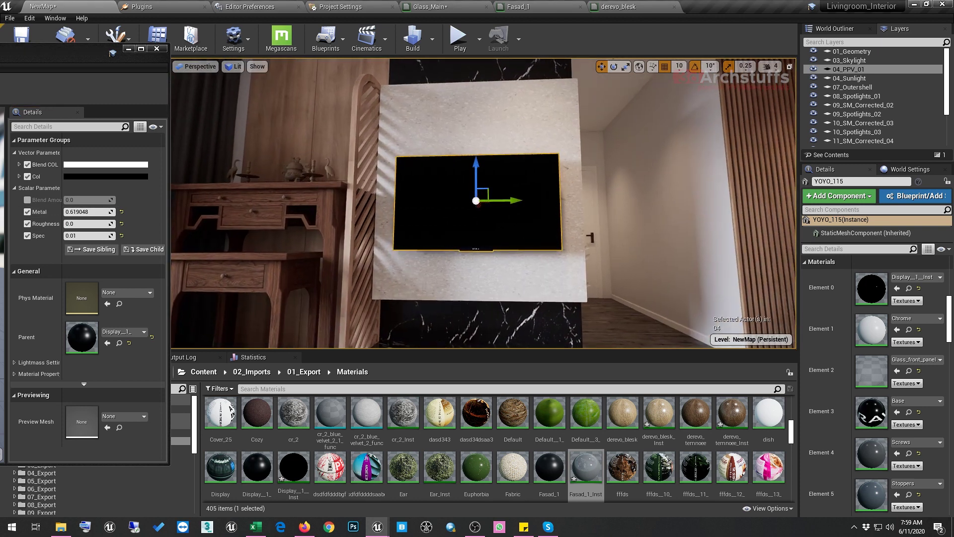
{"action": "left_click_drag", "start_coordinate": [477, 199], "coordinate": [437, 199], "text": "alt"}
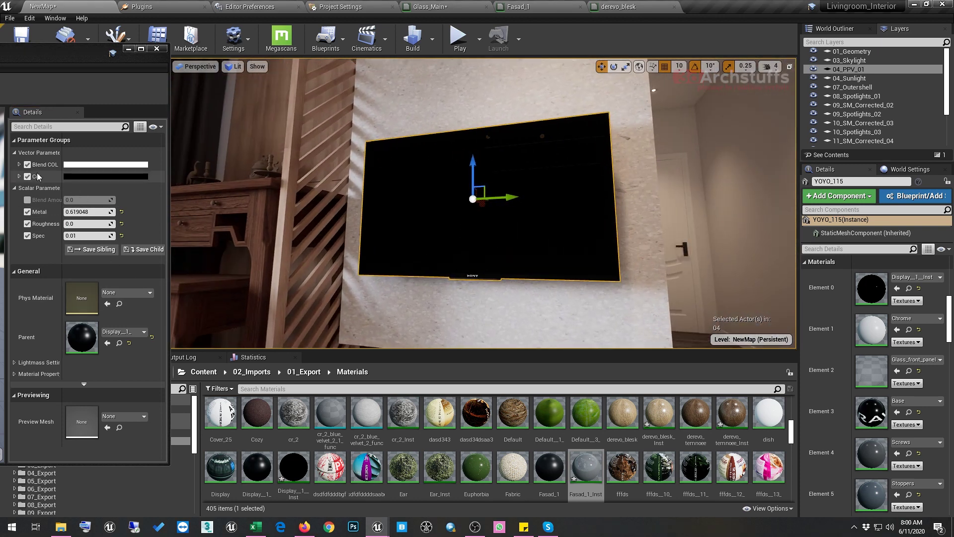
Change the TV screen material's Col to a dark grey with a brightness value of about 0.099 and check its reflections
{"action": "left_click", "coordinate": [94, 176]}
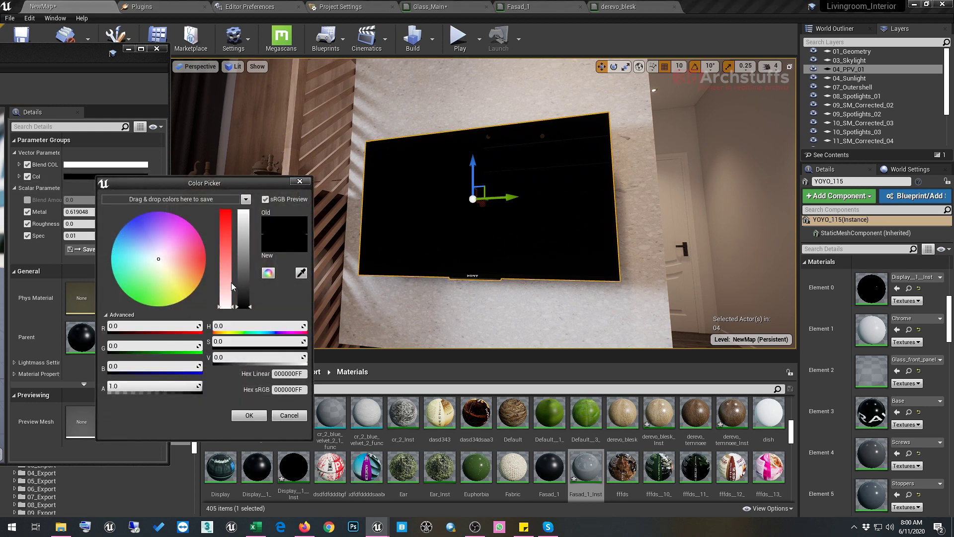
{"action": "left_click", "coordinate": [242, 298]}
{"action": "left_click_drag", "start_coordinate": [242, 297], "coordinate": [247, 301]}
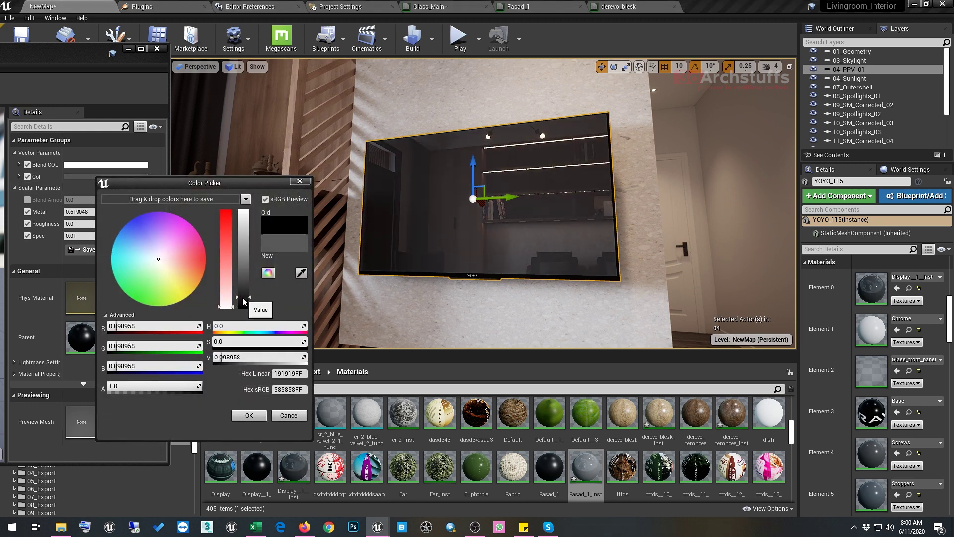
{"action": "left_click", "coordinate": [249, 415]}
{"action": "left_click_drag", "start_coordinate": [474, 285], "coordinate": [483, 237], "text": "alt"}
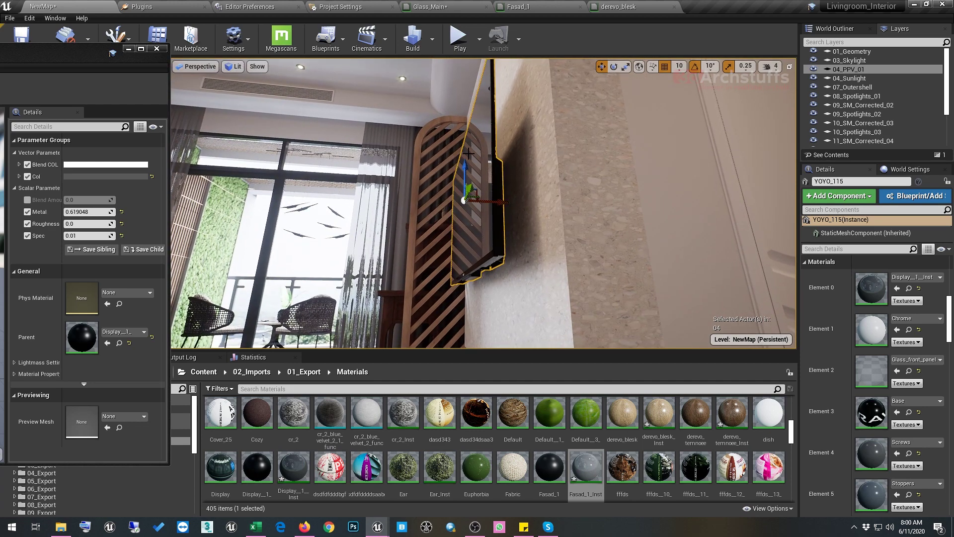
Try a Roughness of about 0.029 and a Spec of 1.0 on the TV screen material while facing the screen
{"action": "left_click_drag", "start_coordinate": [468, 153], "coordinate": [567, 155], "text": "alt"}
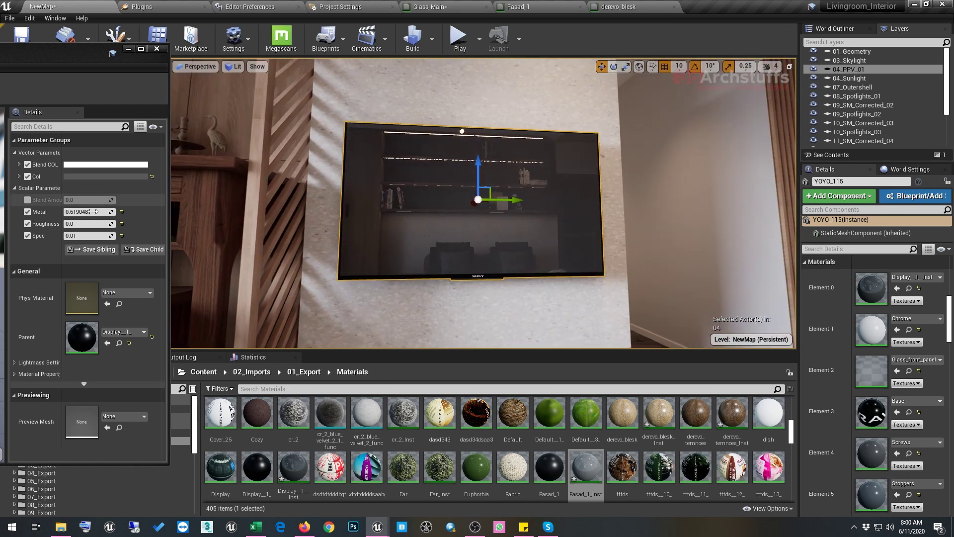
{"action": "left_click", "coordinate": [75, 222]}
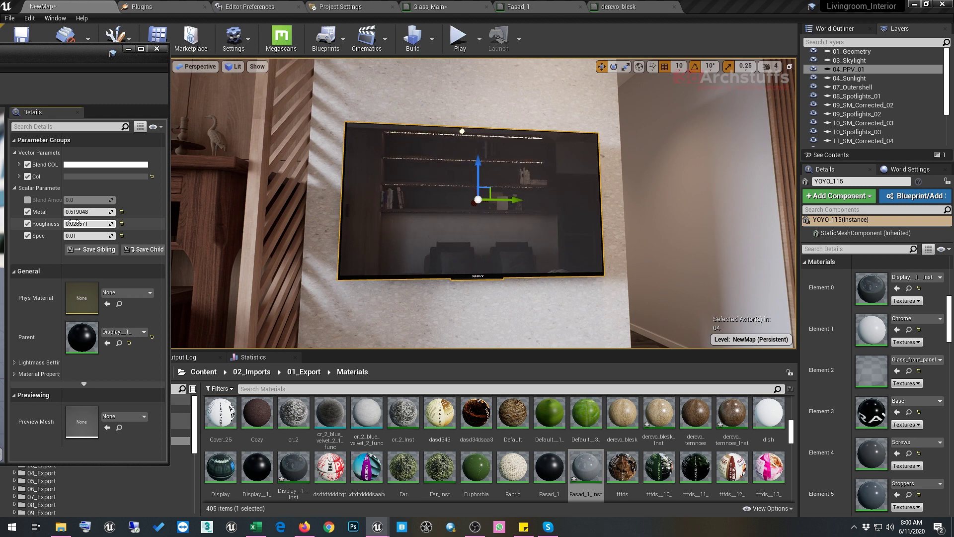
{"action": "left_click", "coordinate": [79, 236]}
{"action": "type", "text": "1"}
{"action": "key", "text": "Return"}
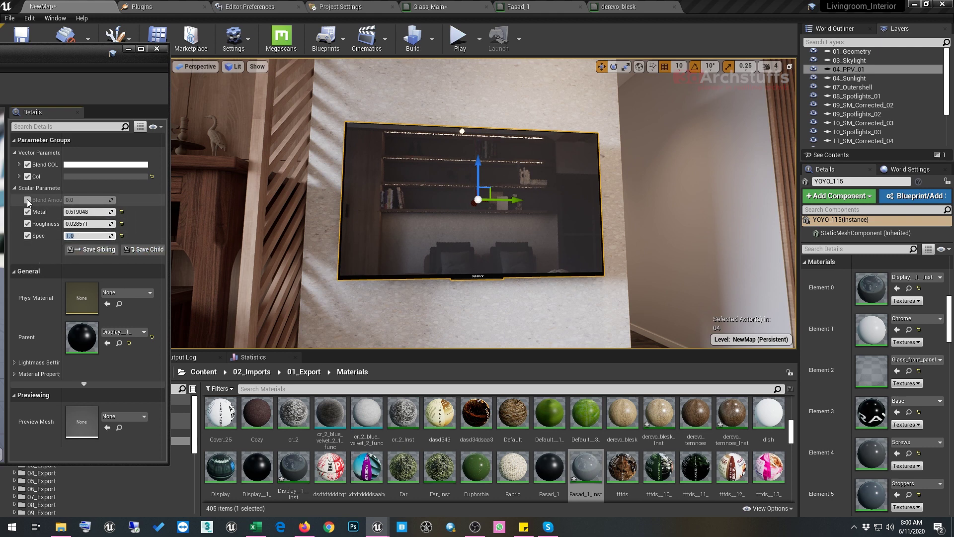
Enable the TV screen material's Blend Amount parameter and set it to 0.0
{"action": "left_click_drag", "start_coordinate": [87, 200], "coordinate": [88, 199]}
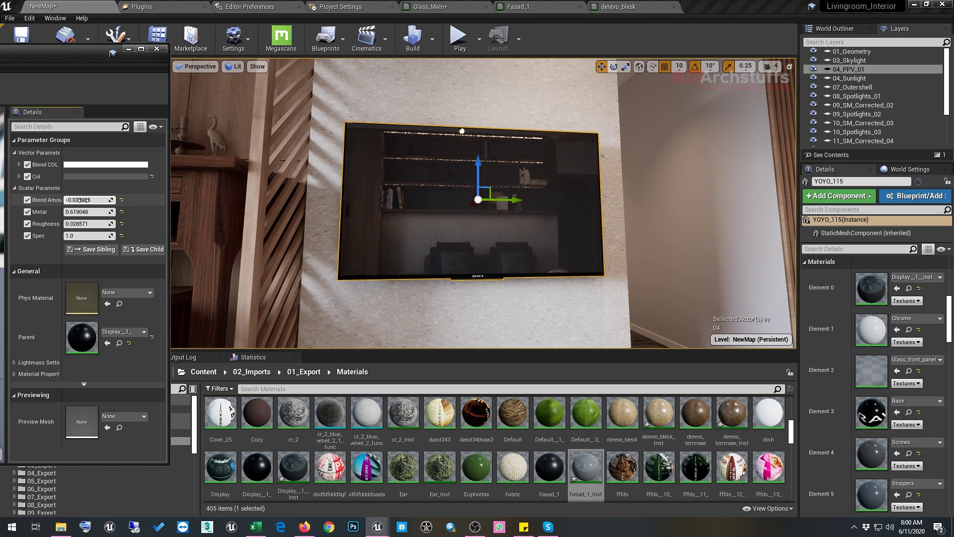
{"action": "type", "text": "0"}
{"action": "key", "text": "Return"}
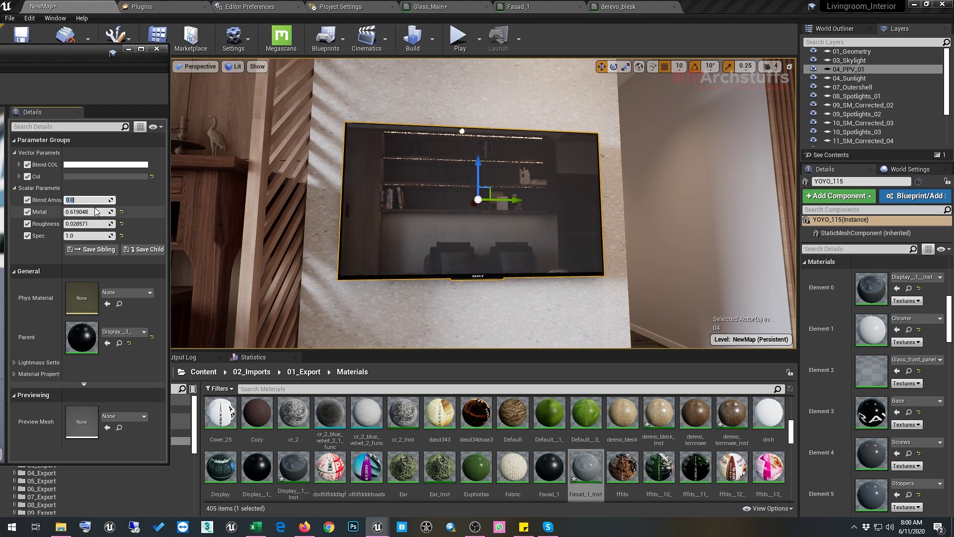
Try a Roughness of 0.1 on the TV screen material, check the reflections from several angles, and set it to 0.05
{"action": "left_click_drag", "start_coordinate": [488, 245], "coordinate": [362, 245], "text": "alt"}
{"action": "left_click", "coordinate": [95, 223]}
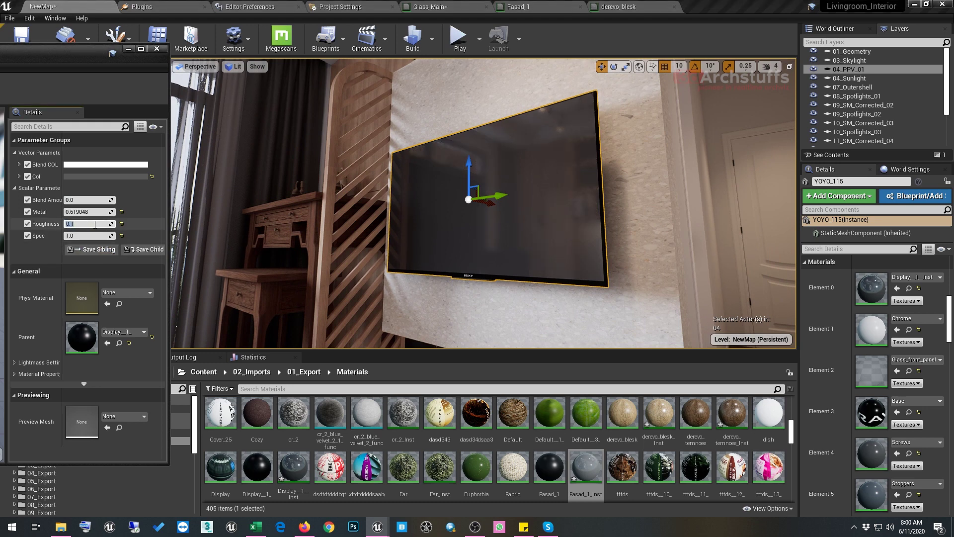
{"action": "left_click_drag", "start_coordinate": [368, 245], "coordinate": [195, 236], "text": "alt"}
{"action": "left_click", "coordinate": [88, 222]}
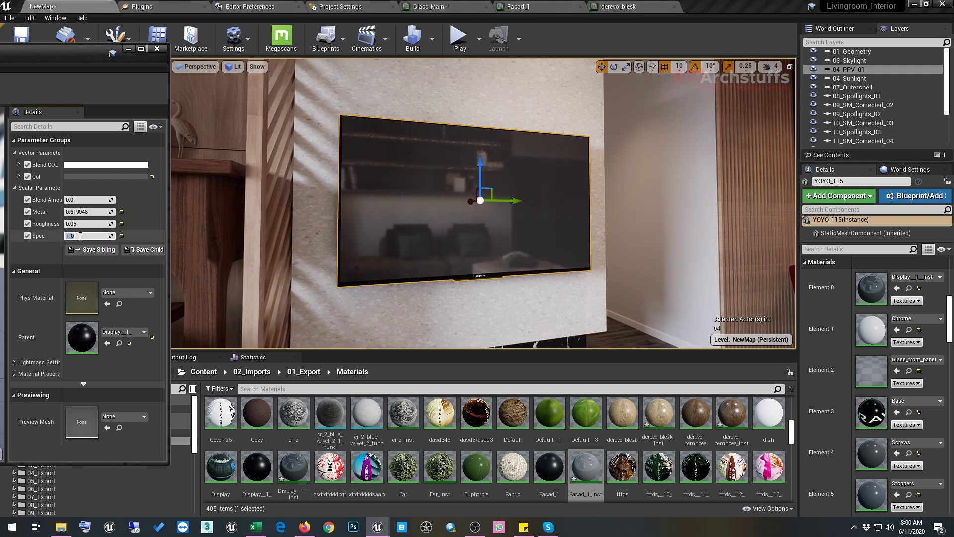
Set the TV screen material's Spec to 0.1 and Metal to 0.25, and check the screen from the side
{"action": "left_click", "coordinate": [80, 236]}
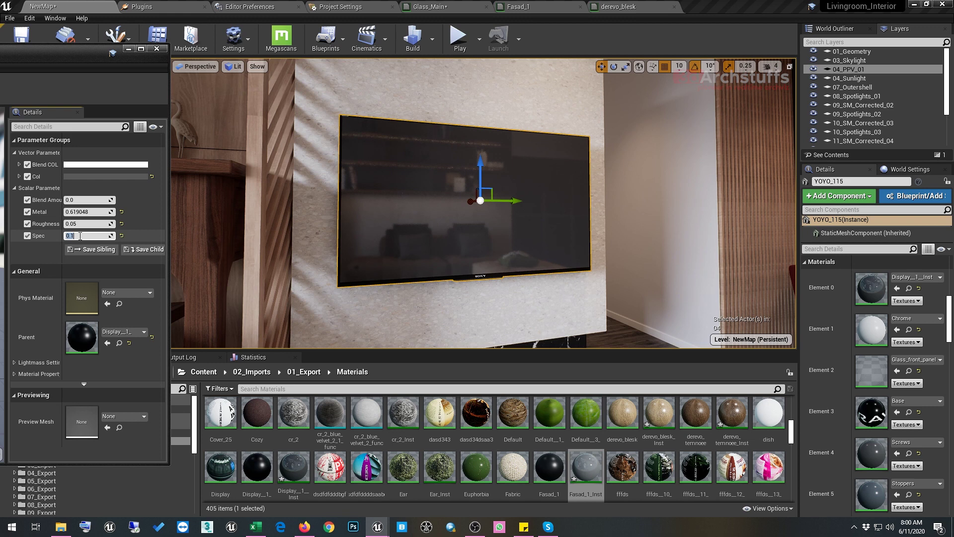
{"action": "left_click", "coordinate": [87, 211]}
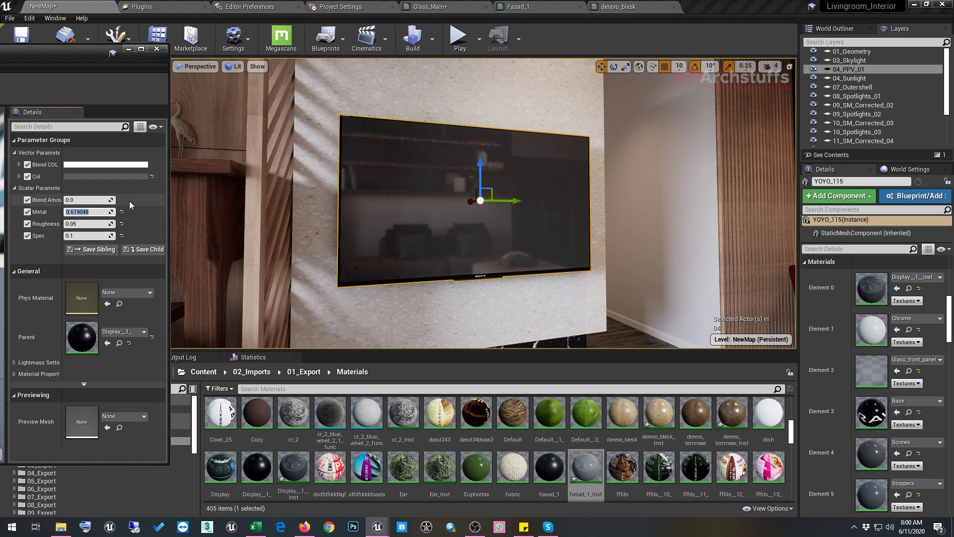
{"action": "type", "text": ".25"}
{"action": "key", "text": "Return"}
{"action": "right_click_drag", "start_coordinate": [410, 228], "coordinate": [438, 257]}
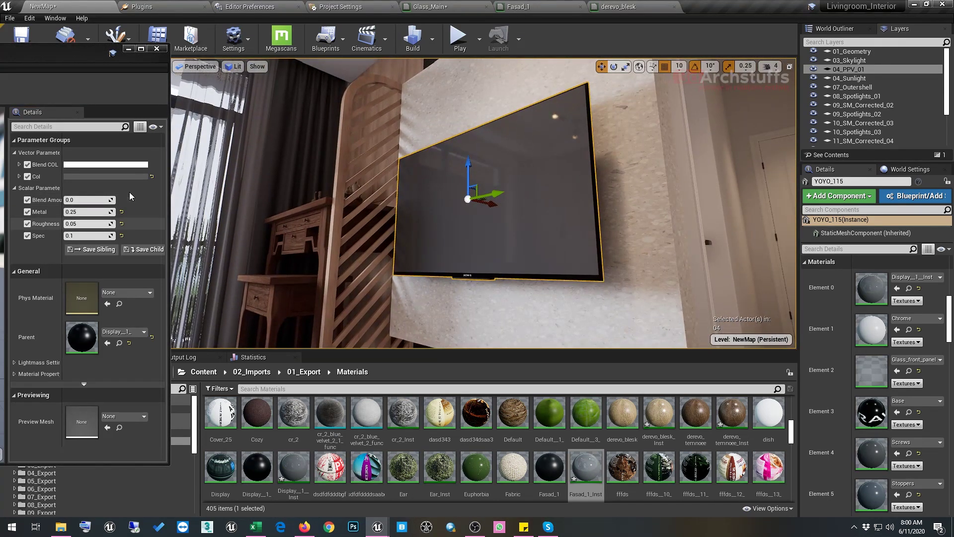
Darken the TV screen material's Col to a grey with a brightness value of about 0.042
{"action": "left_click", "coordinate": [132, 176]}
{"action": "left_click_drag", "start_coordinate": [279, 294], "coordinate": [282, 305]}
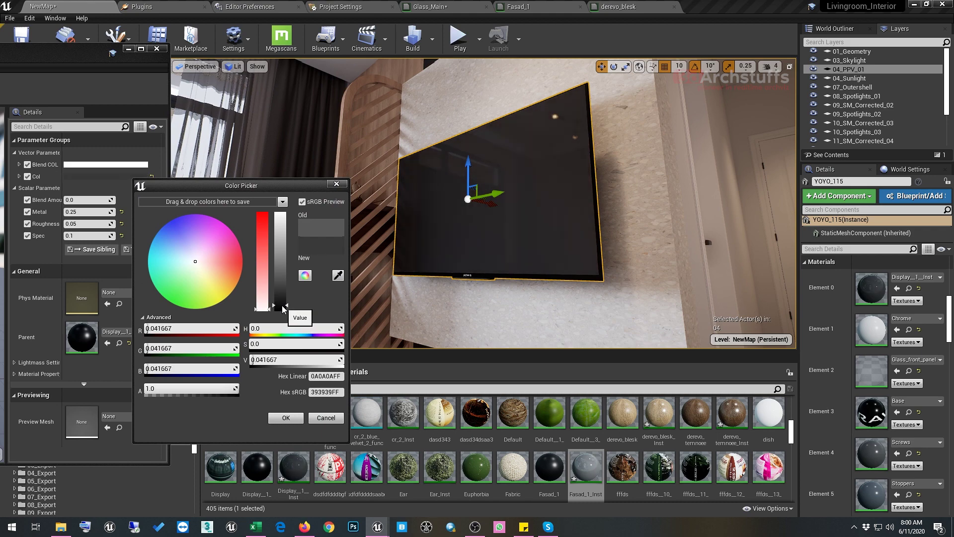
{"action": "left_click", "coordinate": [285, 418]}
Locate the cactus cabinet's Glass_Main_Inst material and assign it to the Element 1 slot of both sliding door panels beside the fridge
{"action": "right_click_drag", "start_coordinate": [398, 223], "coordinate": [223, 236]}
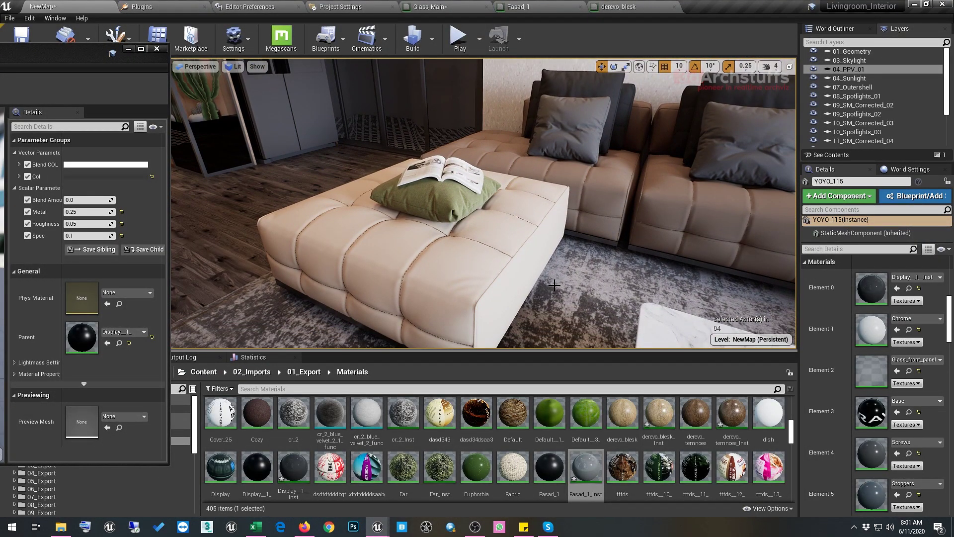
{"action": "right_click_drag", "start_coordinate": [570, 256], "coordinate": [556, 231]}
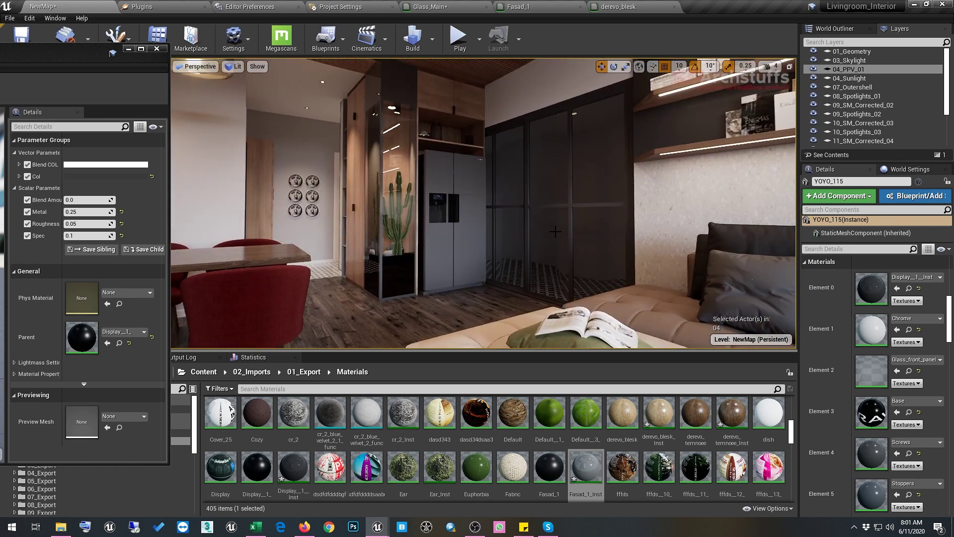
{"action": "left_click", "coordinate": [395, 199]}
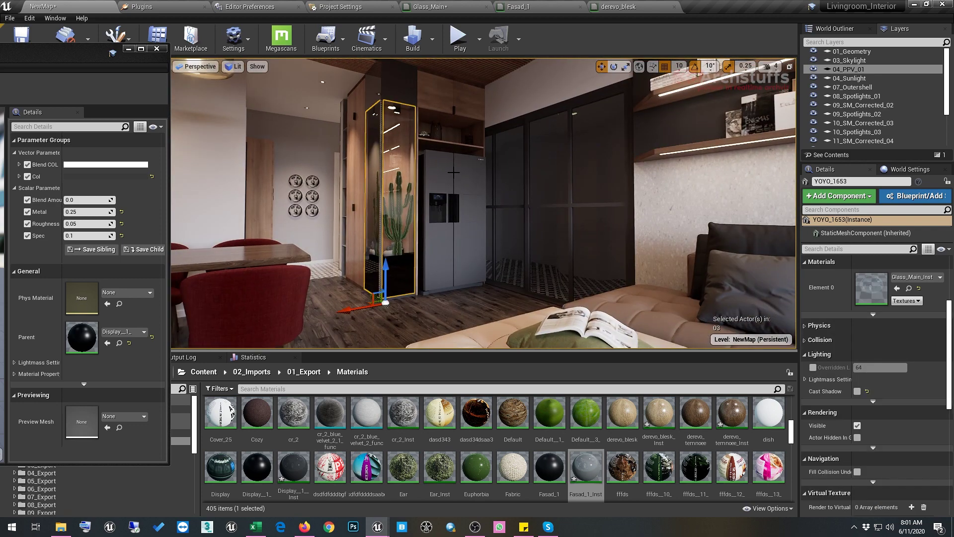
{"action": "left_click", "coordinate": [908, 288]}
{"action": "left_click", "coordinate": [633, 210]}
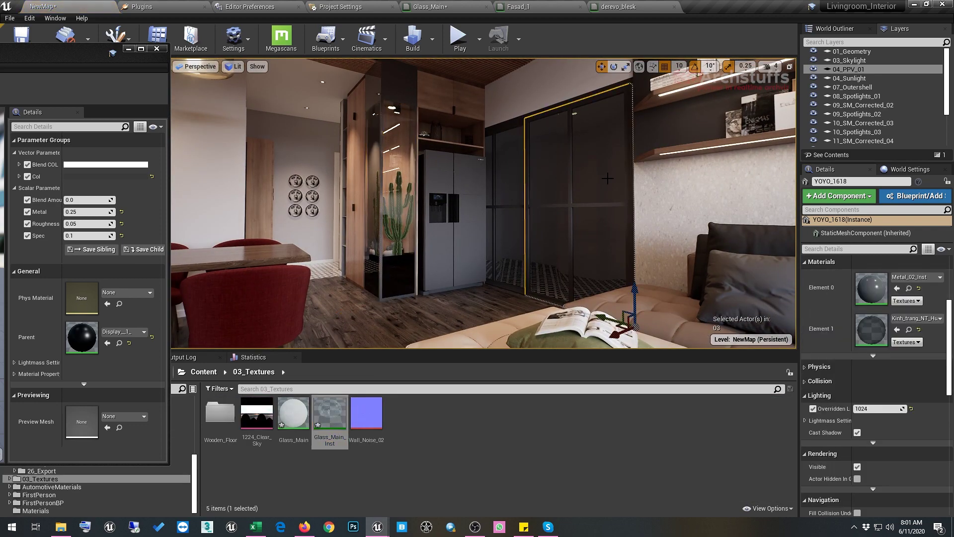
{"action": "left_click", "coordinate": [897, 331]}
{"action": "left_click", "coordinate": [512, 216]}
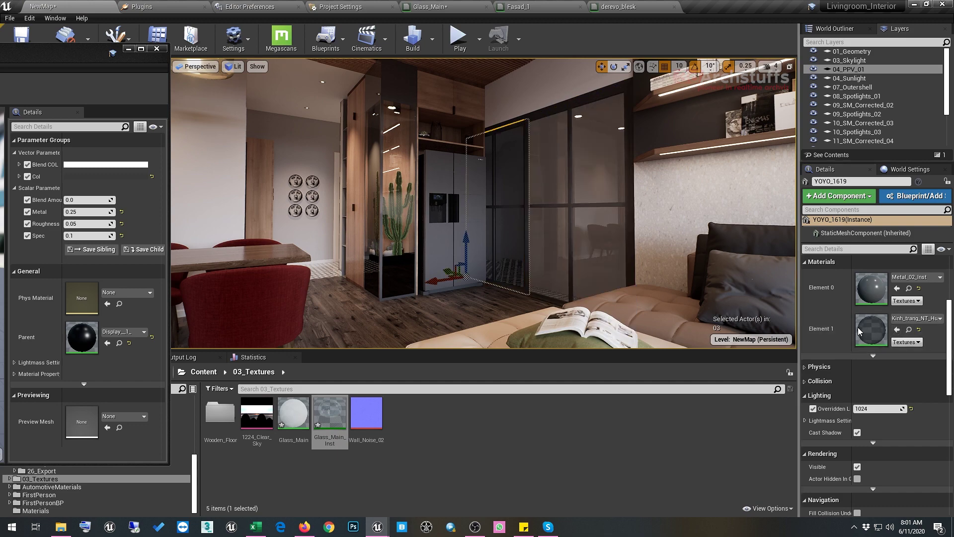
{"action": "left_click", "coordinate": [897, 330]}
{"action": "right_click_drag", "start_coordinate": [627, 251], "coordinate": [698, 249]}
{"action": "key", "text": "Escape"}
Toggle the Max. Refraction override in 04_PPV_01's ray-traced translucency settings and compare the glass doors, cactus cabinet and vase
{"action": "right_click_drag", "start_coordinate": [583, 257], "coordinate": [468, 205]}
{"action": "mouse_move", "coordinate": [564, 241]}
{"action": "right_mouse_down"}
{"action": "mouse_move", "coordinate": [378, 208]}
{"action": "mouse_move", "coordinate": [195, 93]}
{"action": "mouse_move", "coordinate": [268, 94]}
{"action": "right_mouse_up"}
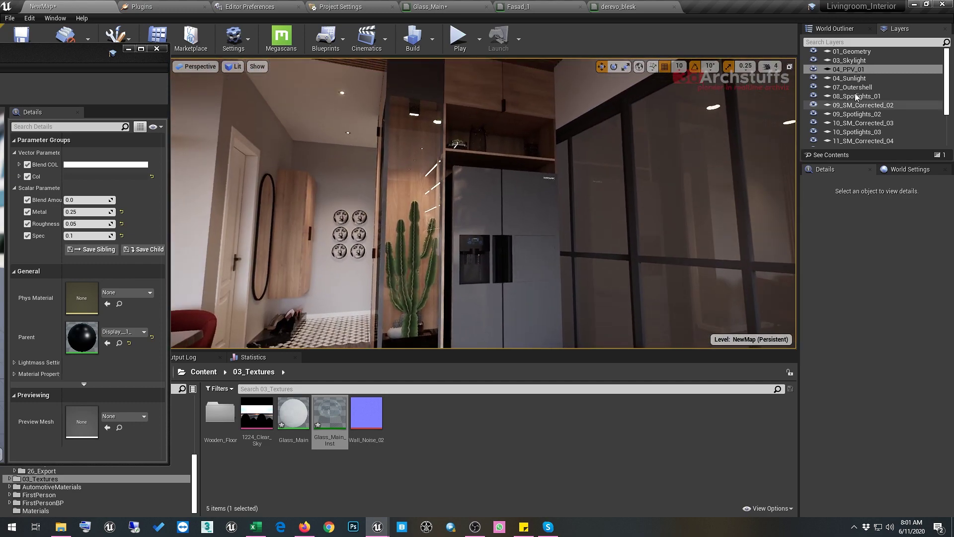
{"action": "double_click", "coordinate": [849, 69]}
{"action": "scroll", "coordinate": [865, 405], "scroll_direction": "down", "scroll_amount": 8}
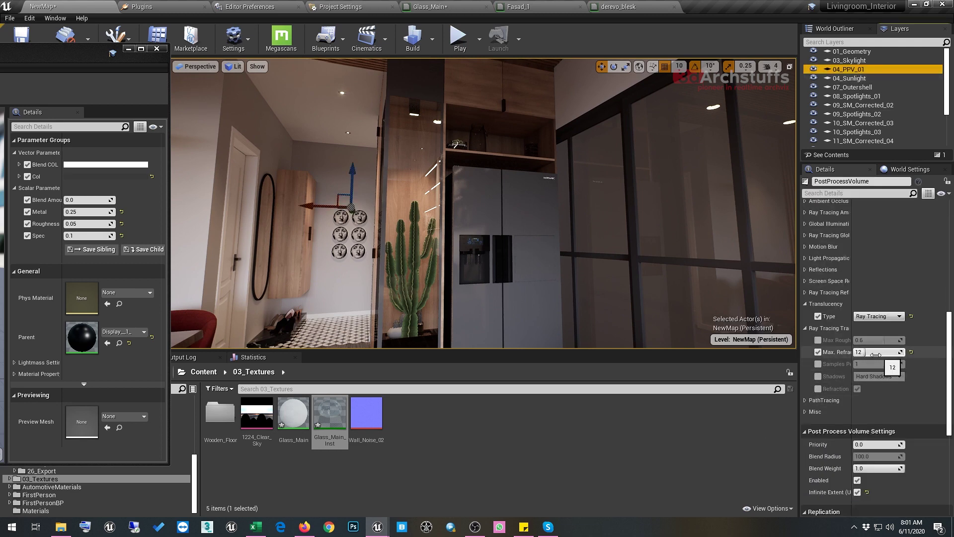
{"action": "right_click_drag", "start_coordinate": [623, 241], "coordinate": [686, 242]}
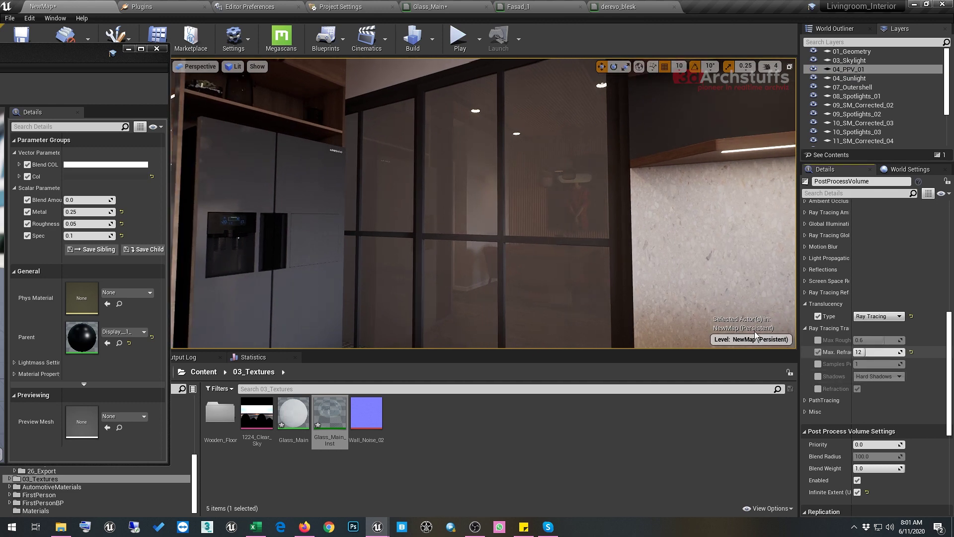
{"action": "right_click_drag", "start_coordinate": [755, 335], "coordinate": [636, 338]}
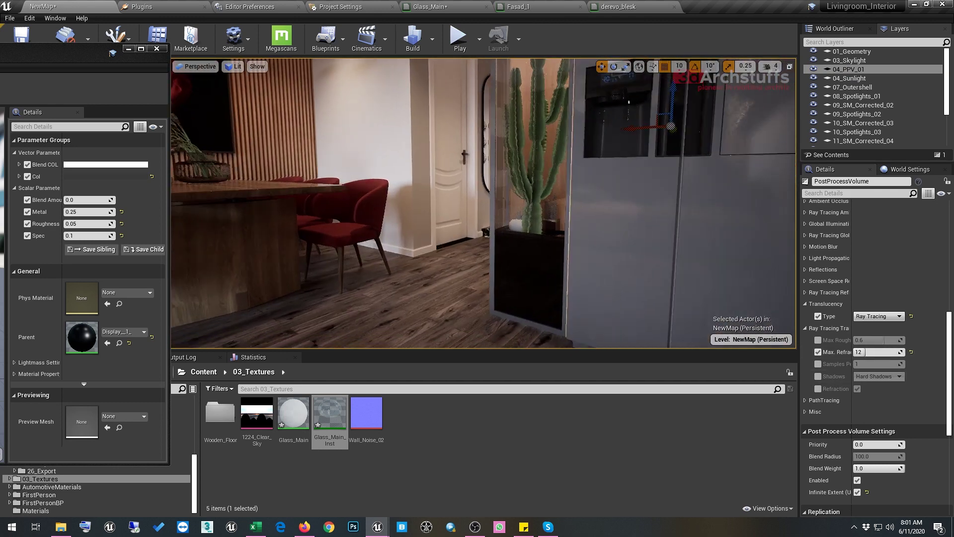
{"action": "right_click_drag", "start_coordinate": [611, 220], "coordinate": [560, 178]}
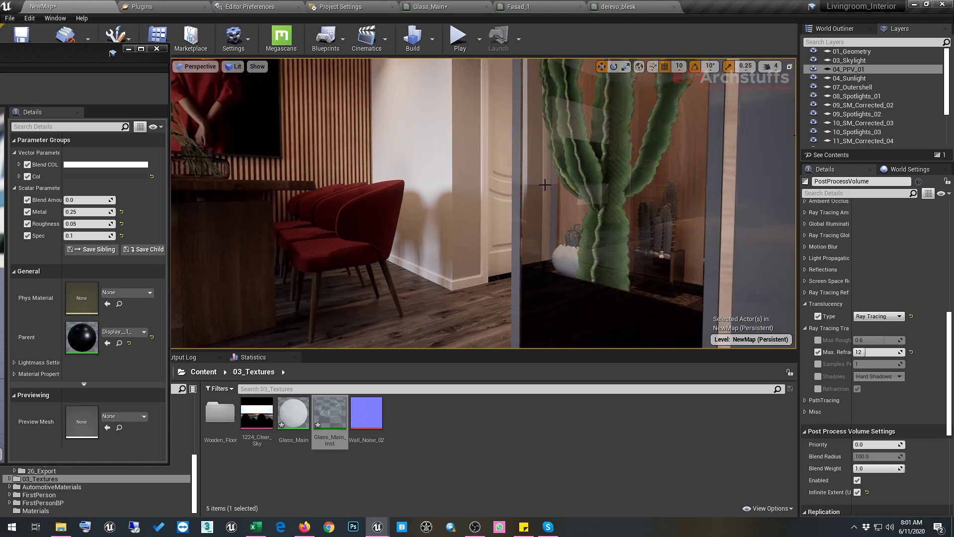
{"action": "left_click", "coordinate": [817, 352]}
{"action": "mouse_move", "coordinate": [752, 325]}
{"action": "right_mouse_down"}
{"action": "mouse_move", "coordinate": [592, 233]}
{"action": "mouse_move", "coordinate": [578, 238]}
{"action": "right_mouse_up"}
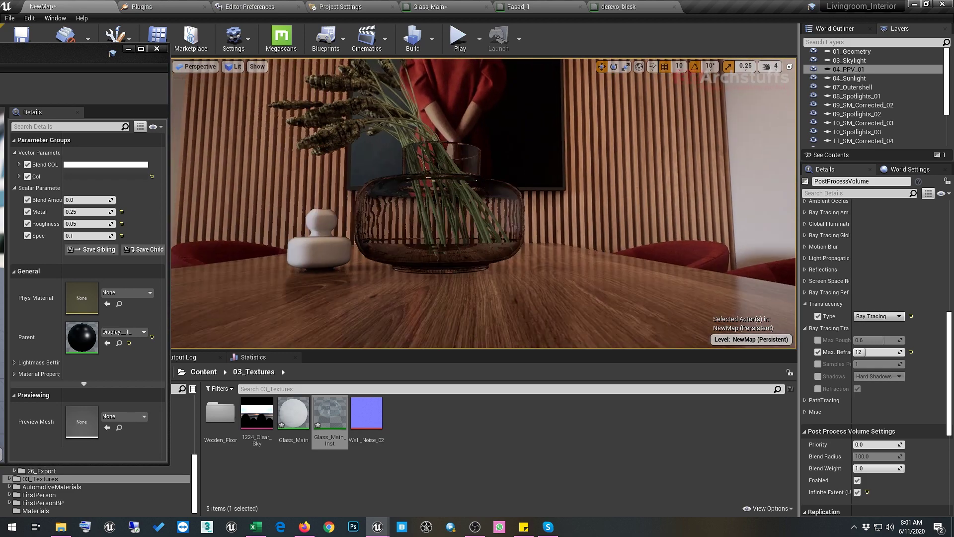
{"action": "left_click", "coordinate": [818, 352]}
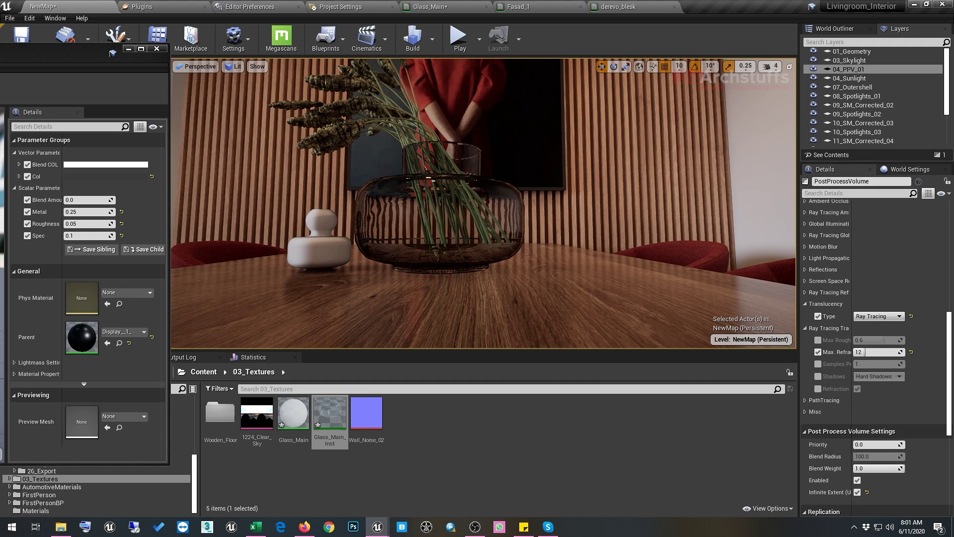
Inspect the glass vase and the dining table's wood reflections up close and from across the room
{"action": "left_click", "coordinate": [442, 214]}
{"action": "right_click_drag", "start_coordinate": [443, 214], "coordinate": [426, 216]}
{"action": "key", "text": "Escape"}
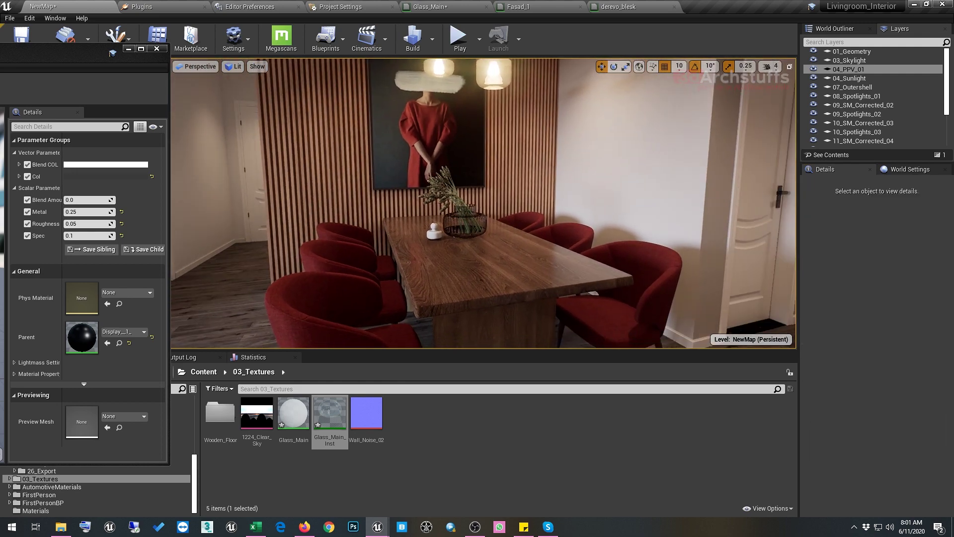
{"action": "left_click", "coordinate": [430, 221]}
{"action": "right_click_drag", "start_coordinate": [624, 214], "coordinate": [624, 224]}
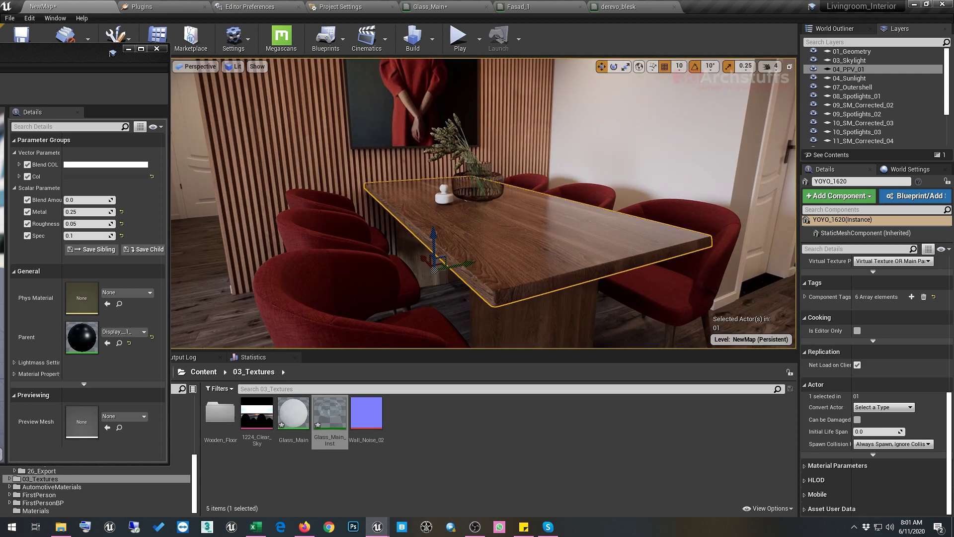
{"action": "mouse_move", "coordinate": [578, 203]}
{"action": "right_mouse_down"}
{"action": "mouse_move", "coordinate": [578, 185]}
{"action": "mouse_move", "coordinate": [597, 209]}
{"action": "mouse_move", "coordinate": [627, 222]}
{"action": "mouse_move", "coordinate": [548, 228]}
{"action": "mouse_move", "coordinate": [523, 219]}
{"action": "right_mouse_up"}
{"action": "key", "text": "Escape"}
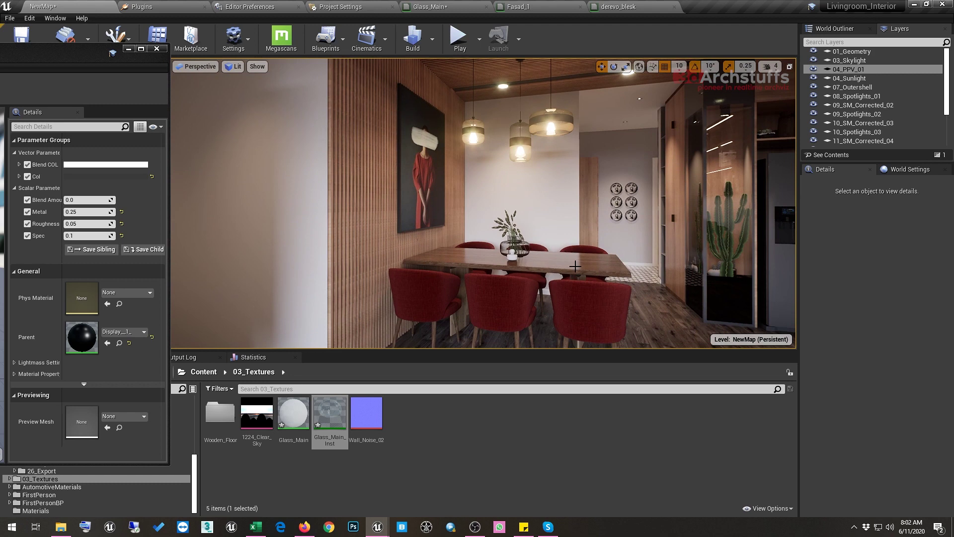
Examine the reflections on the glass sliding doors and the wall-mounted TV from different viewpoints in the living room
{"action": "left_click", "coordinate": [601, 258]}
{"action": "right_click_drag", "start_coordinate": [727, 193], "coordinate": [768, 193]}
{"action": "left_click", "coordinate": [653, 213]}
{"action": "middle_click_drag", "start_coordinate": [652, 212], "coordinate": [688, 183]}
{"action": "left_click", "coordinate": [688, 183]}
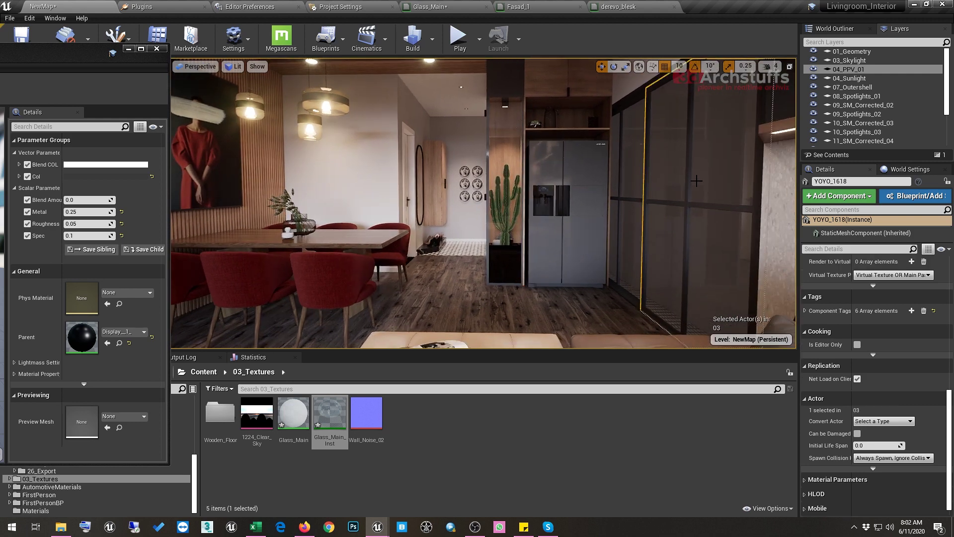
{"action": "key", "text": "f"}
{"action": "left_click", "coordinate": [597, 221]}
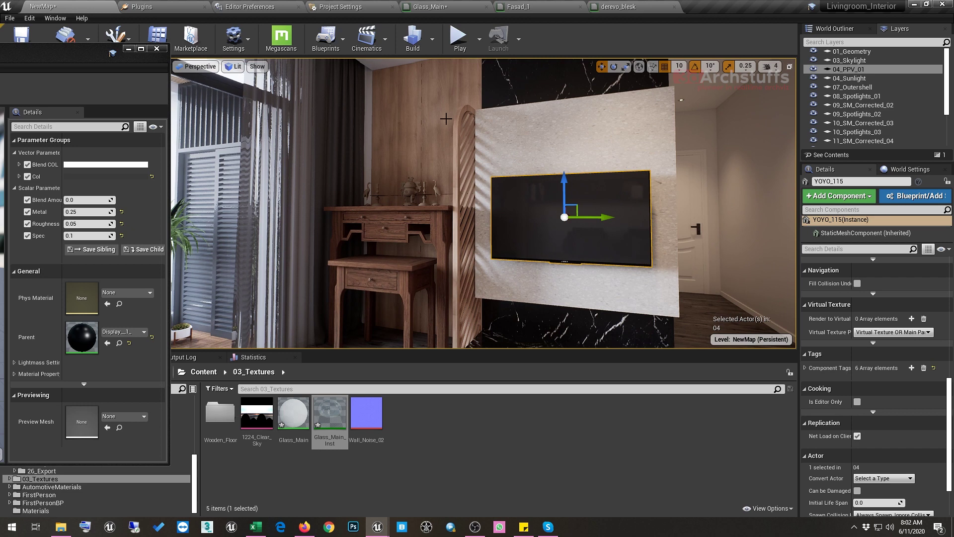
{"action": "middle_click_drag", "start_coordinate": [462, 157], "coordinate": [410, 147]}
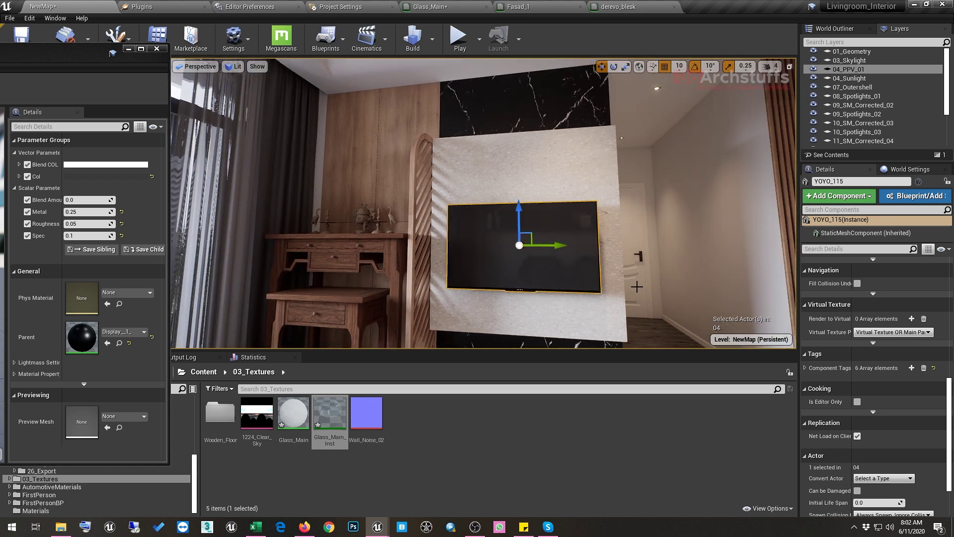
{"action": "scroll", "coordinate": [874, 405], "scroll_direction": "up", "scroll_amount": 3}
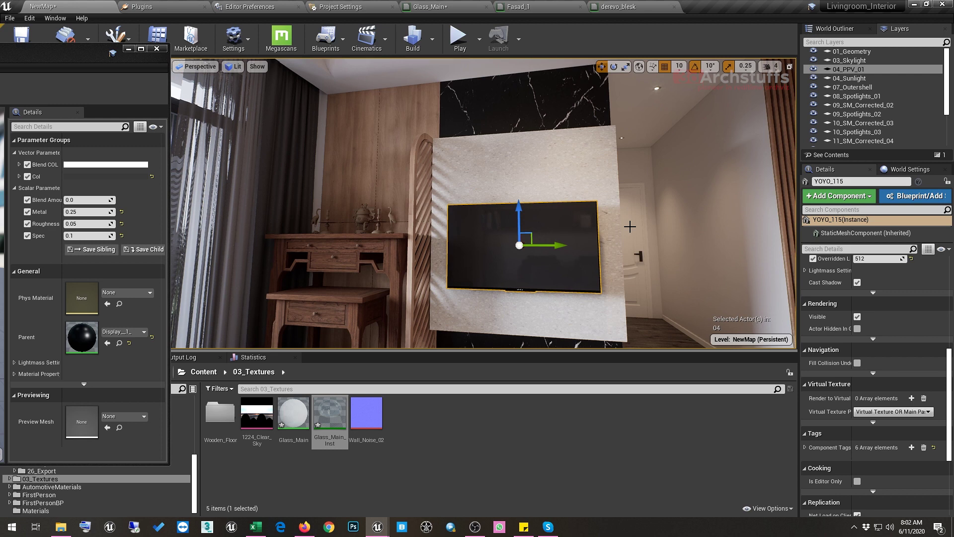
{"action": "right_click_drag", "start_coordinate": [607, 220], "coordinate": [607, 220]}
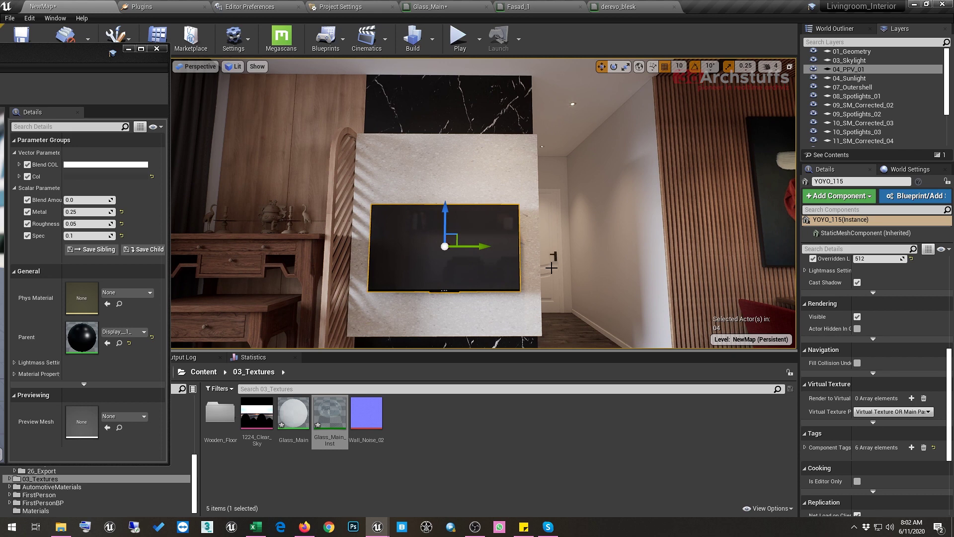
{"action": "mouse_move", "coordinate": [562, 267]}
{"action": "right_mouse_down"}
{"action": "mouse_move", "coordinate": [661, 271]}
{"action": "mouse_move", "coordinate": [558, 274]}
{"action": "right_mouse_up"}
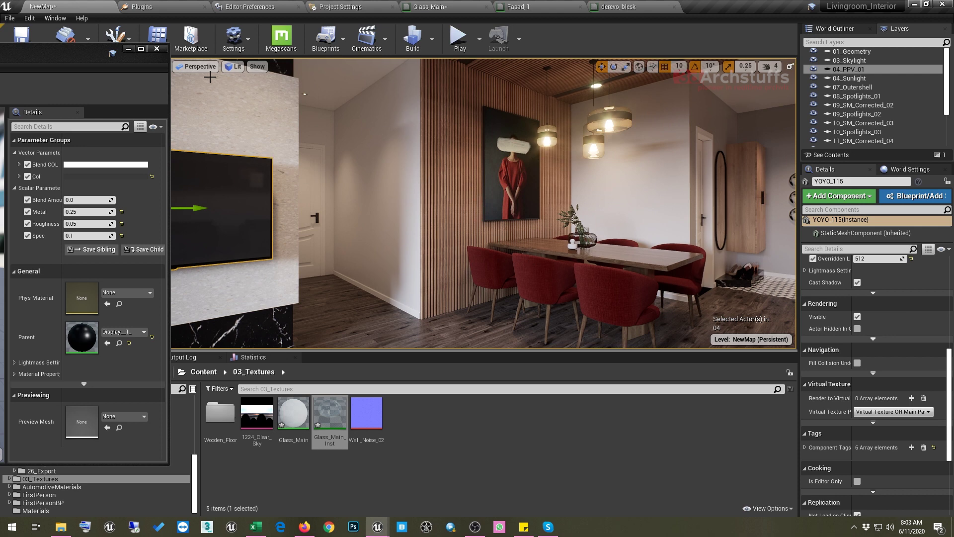
Close the TV material instance, start adding a level sequence, and create a Cinematic folder under Content for it
{"action": "left_click", "coordinate": [157, 49]}
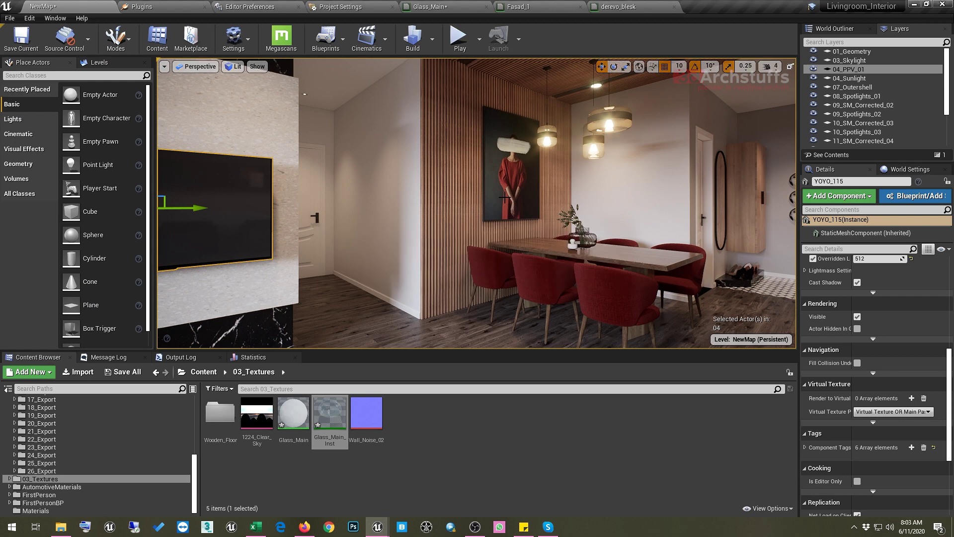
{"action": "right_click_drag", "start_coordinate": [460, 217], "coordinate": [502, 225]}
{"action": "scroll", "coordinate": [428, 104], "scroll_direction": "down", "scroll_amount": 3}
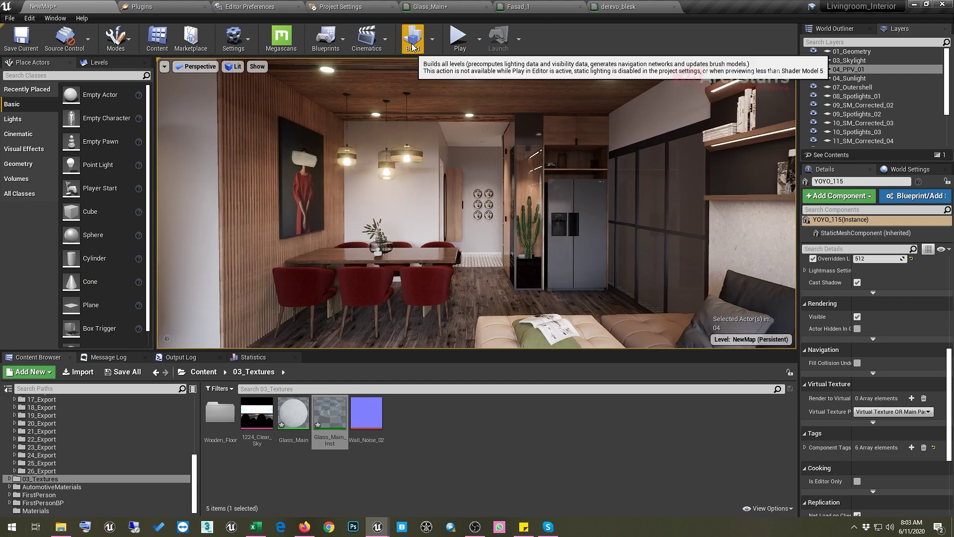
{"action": "left_click", "coordinate": [367, 38]}
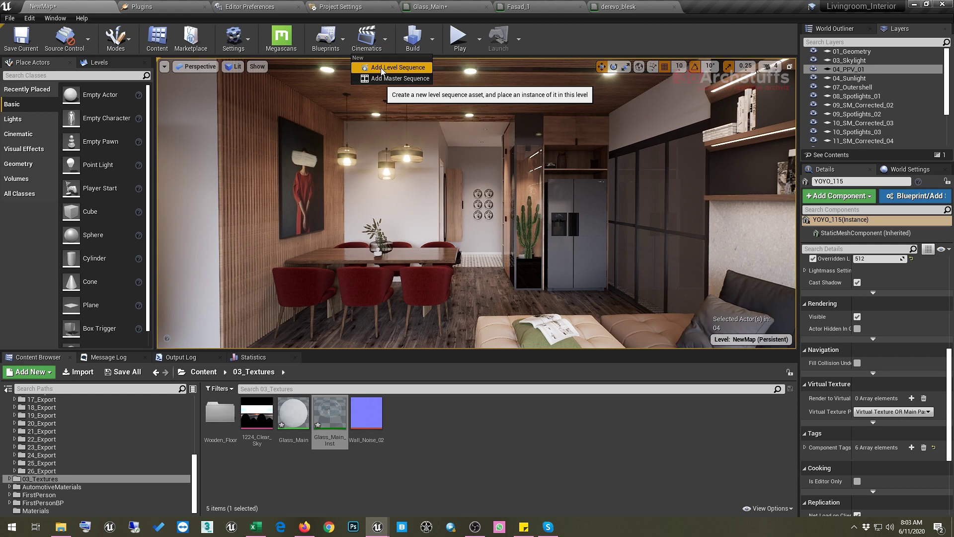
{"action": "left_click", "coordinate": [381, 69]}
{"action": "right_click", "coordinate": [225, 123]}
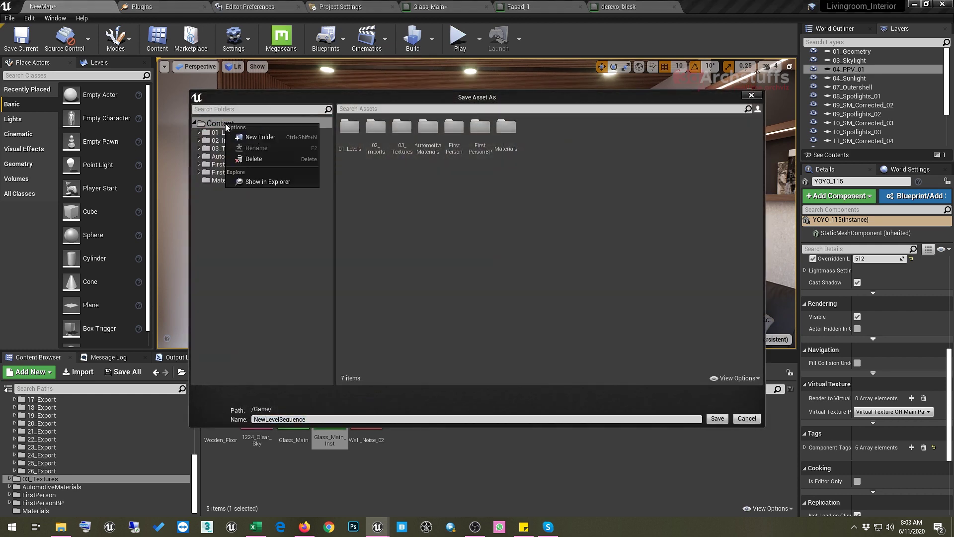
{"action": "left_click", "coordinate": [260, 137]}
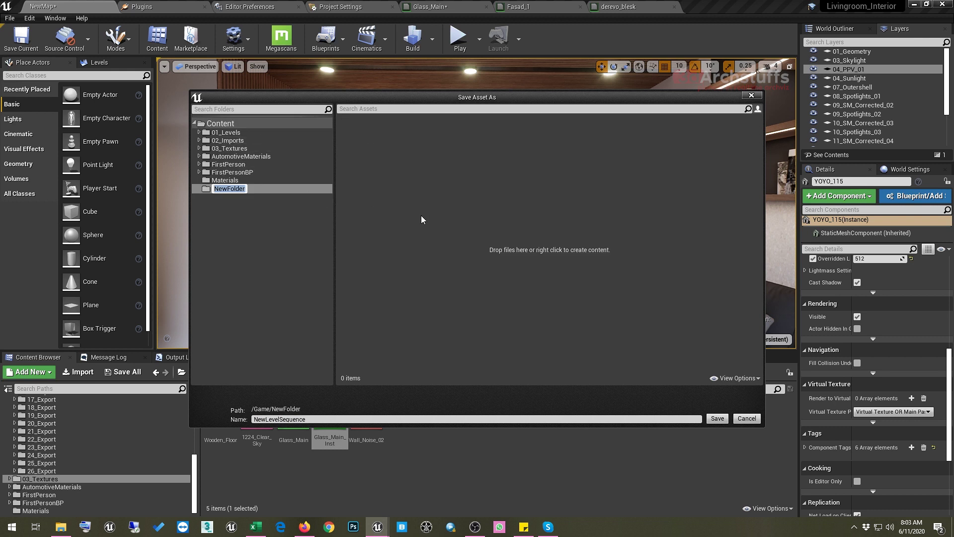
{"action": "type", "text": "Cinematic"}
{"action": "key", "text": "Return"}
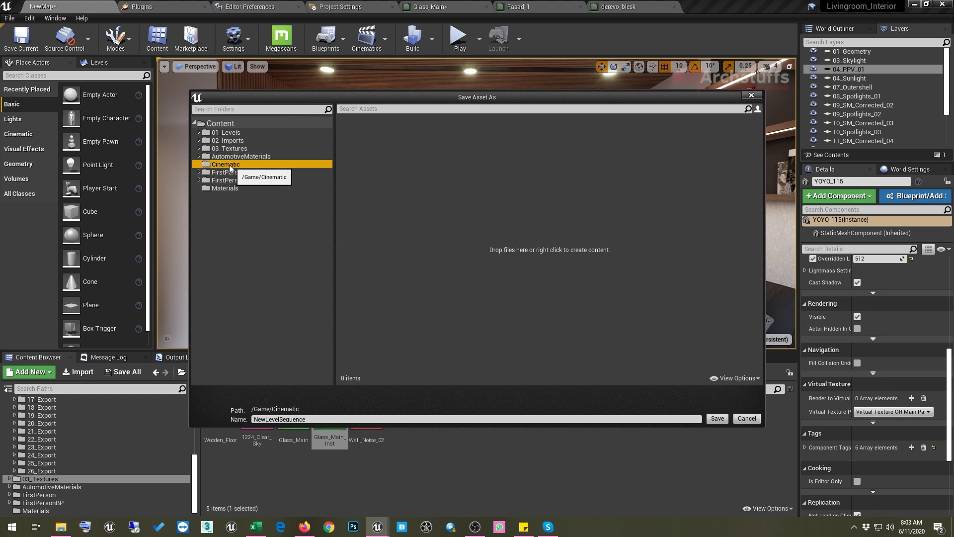
Name the level sequence 01_Sequence and save it in the Cinematic folder
{"action": "left_click", "coordinate": [320, 419]}
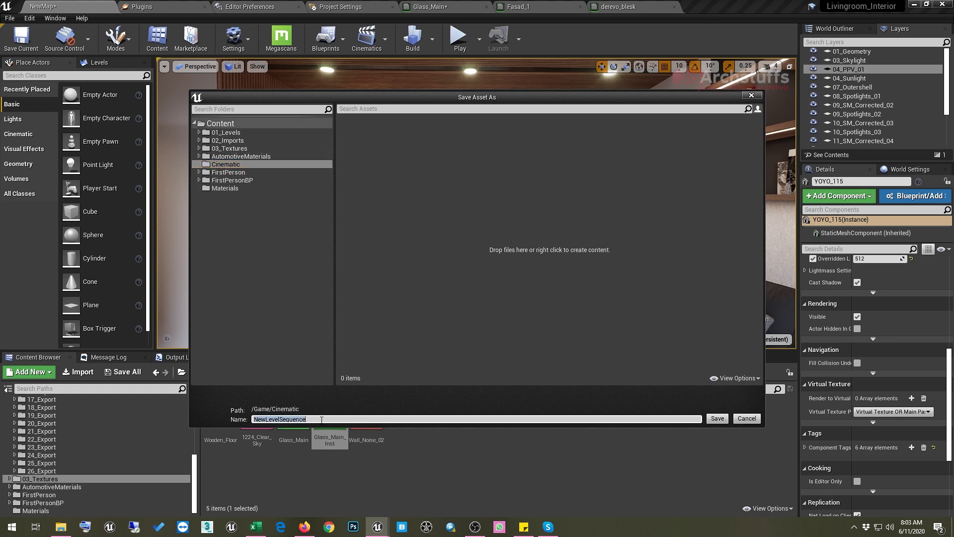
{"action": "type", "text": "01_Se"}
{"action": "left_click", "coordinate": [717, 418]}
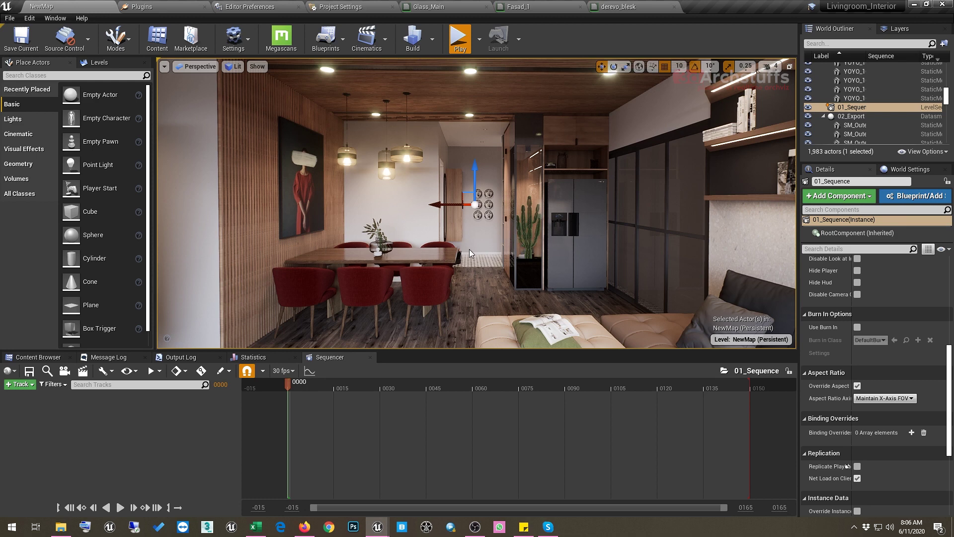
Play the level in the viewport to preview the living room, look around briefly, and stop the preview
{"action": "key", "text": "alt+p"}
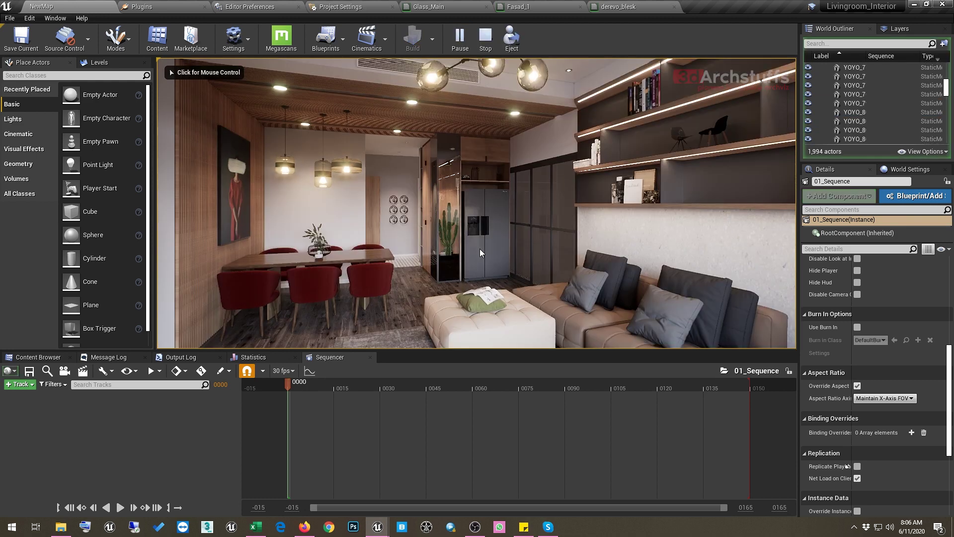
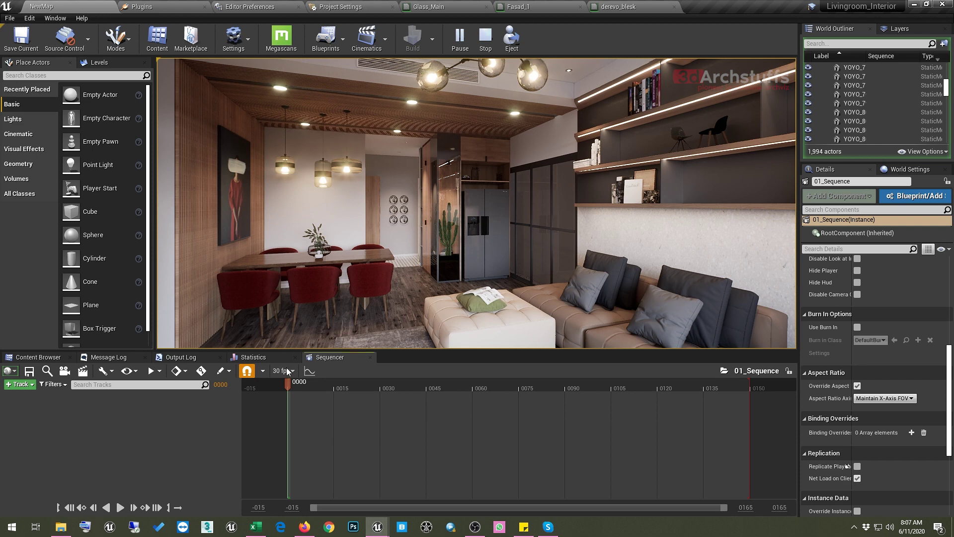
{"action": "left_click", "coordinate": [248, 195]}
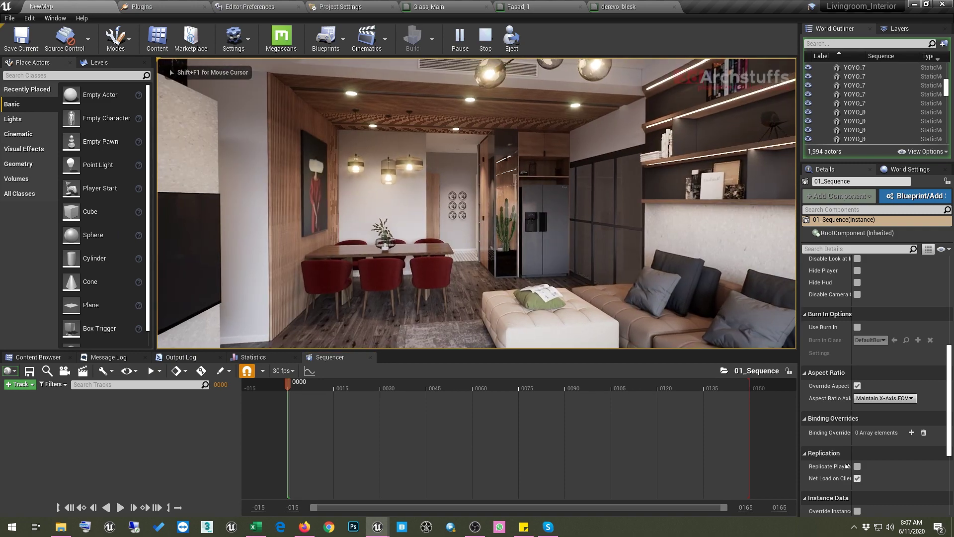
{"action": "key", "text": "Escape"}
Frame a low view across the dining chairs, ottoman and sofa, and create a CineCameraActor at that viewpoint
{"action": "right_click_drag", "start_coordinate": [476, 232], "coordinate": [494, 224]}
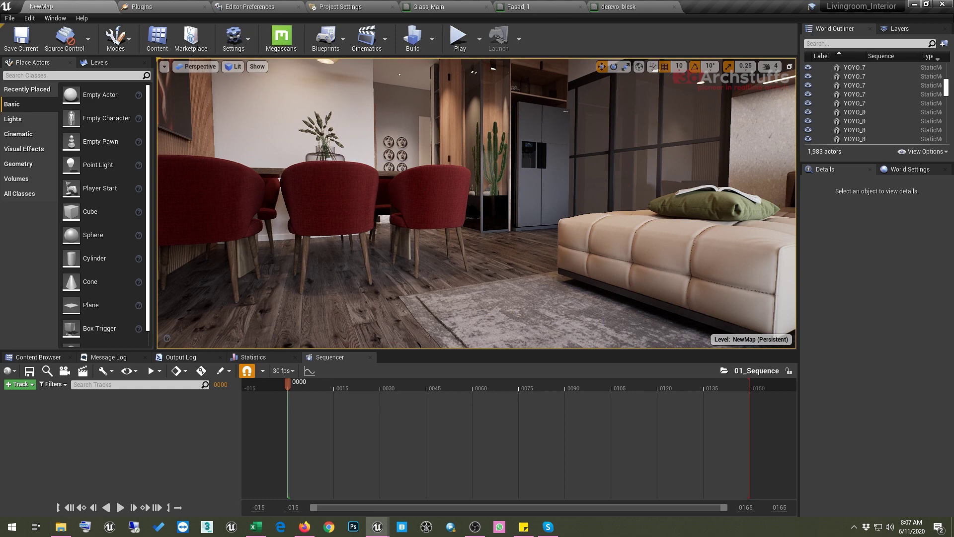
{"action": "right_click_drag", "start_coordinate": [486, 235], "coordinate": [486, 235]}
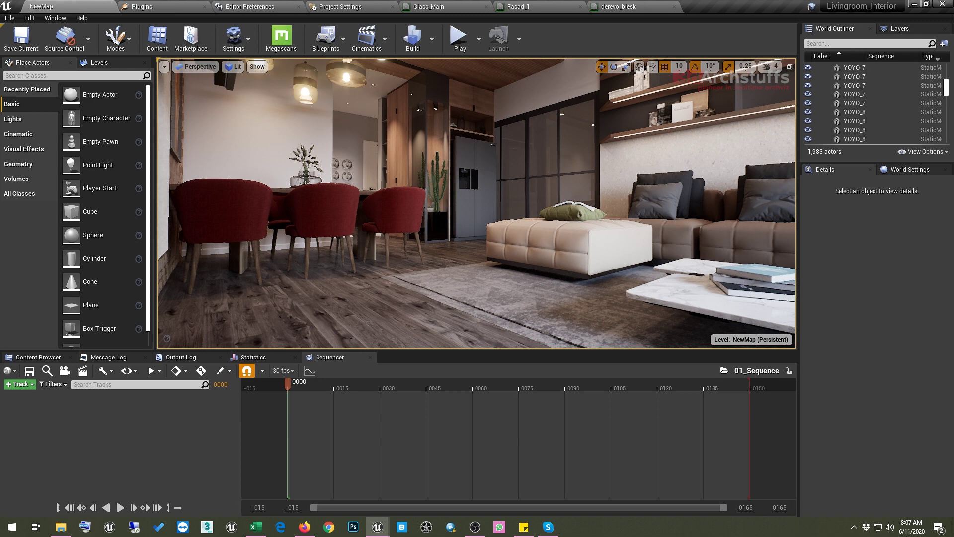
{"action": "right_click_drag", "start_coordinate": [486, 235], "coordinate": [486, 235]}
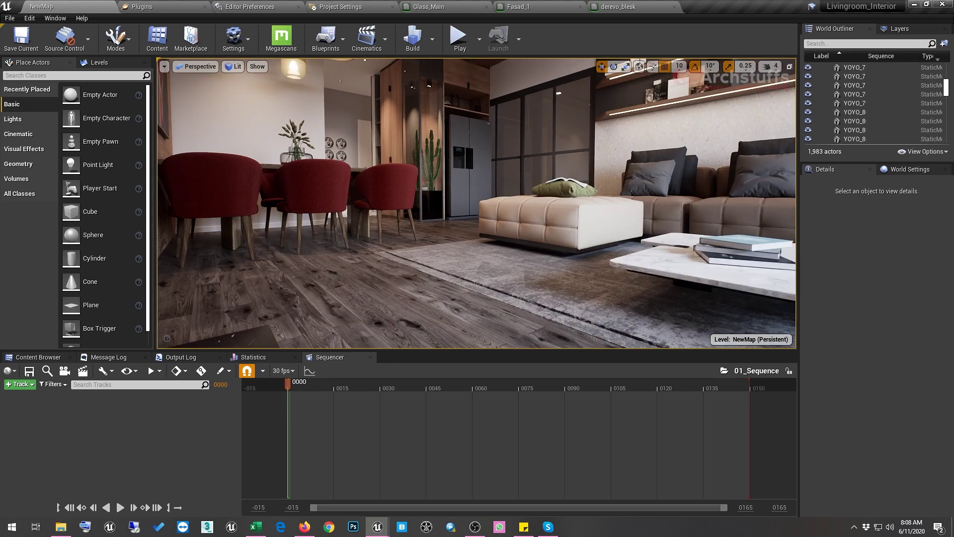
{"action": "left_click", "coordinate": [164, 67]}
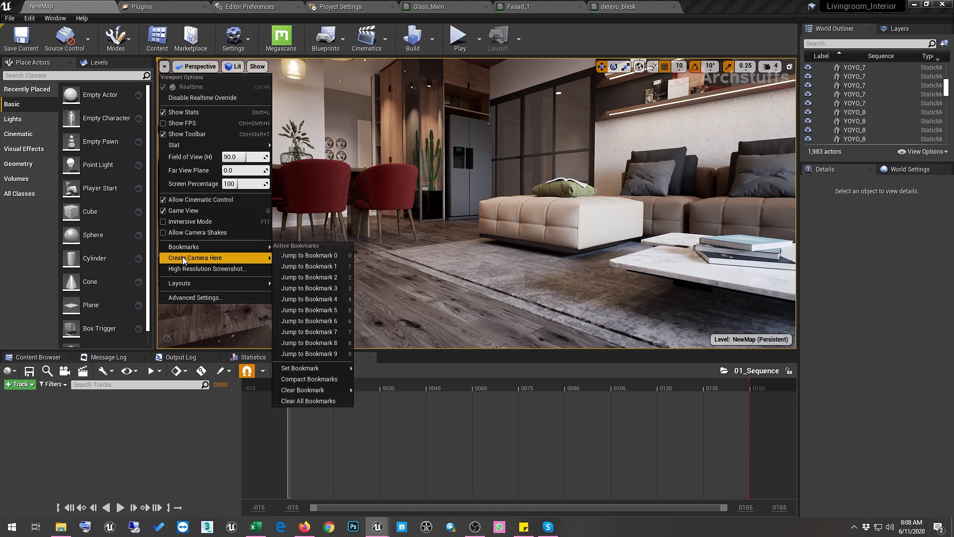
{"action": "mouse_move", "coordinate": [228, 257]}
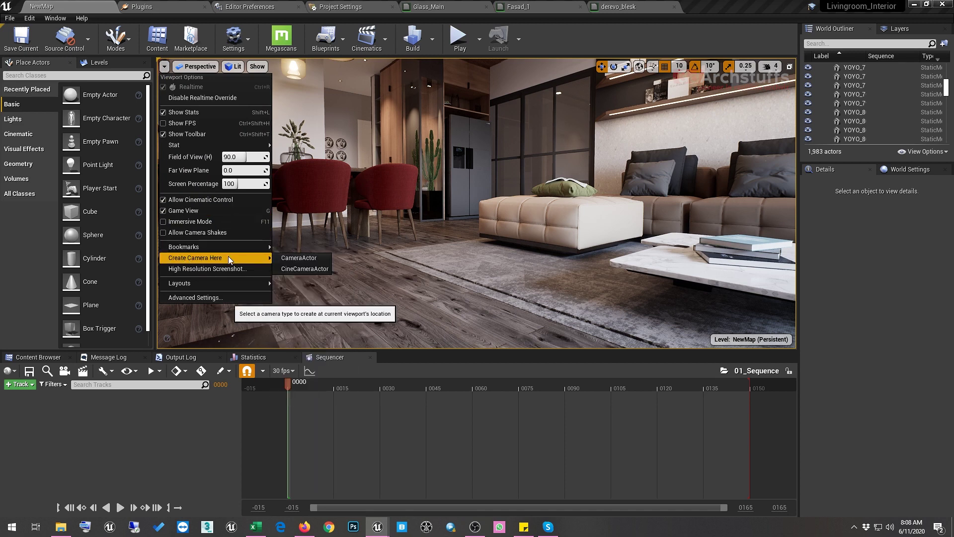
{"action": "left_click", "coordinate": [302, 269]}
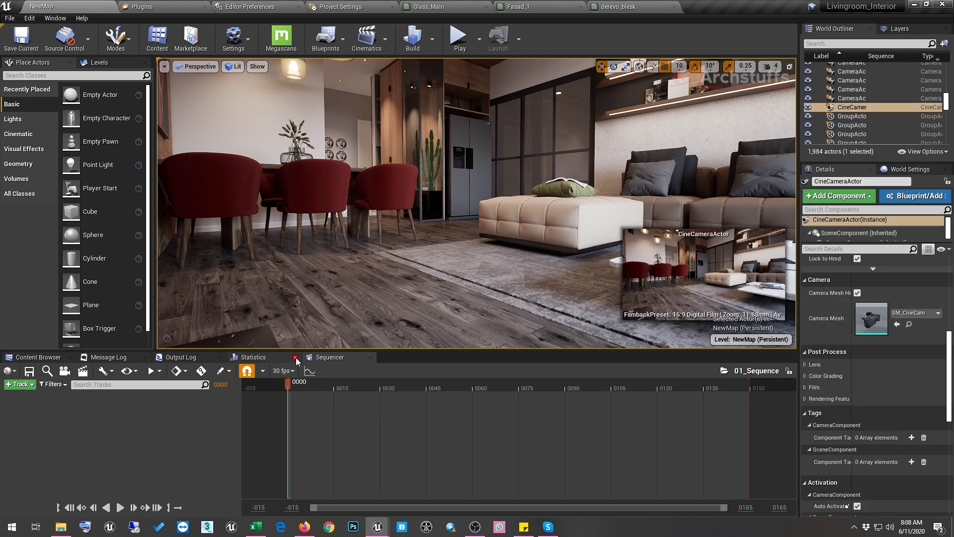
Add the CineCameraActor to 01_Sequence as an actor track
{"action": "left_click", "coordinate": [368, 38]}
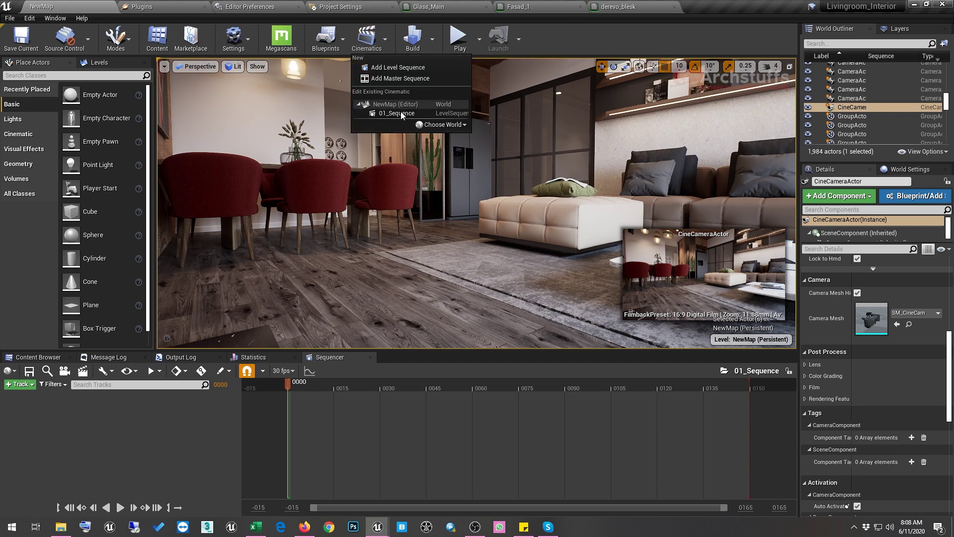
{"action": "left_click", "coordinate": [209, 444]}
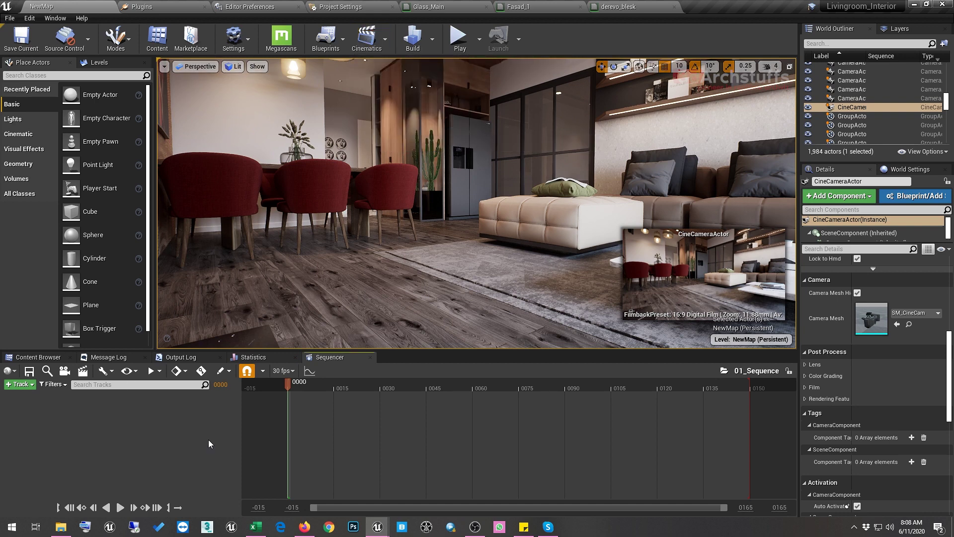
{"action": "left_click", "coordinate": [18, 385]}
{"action": "mouse_move", "coordinate": [42, 240]}
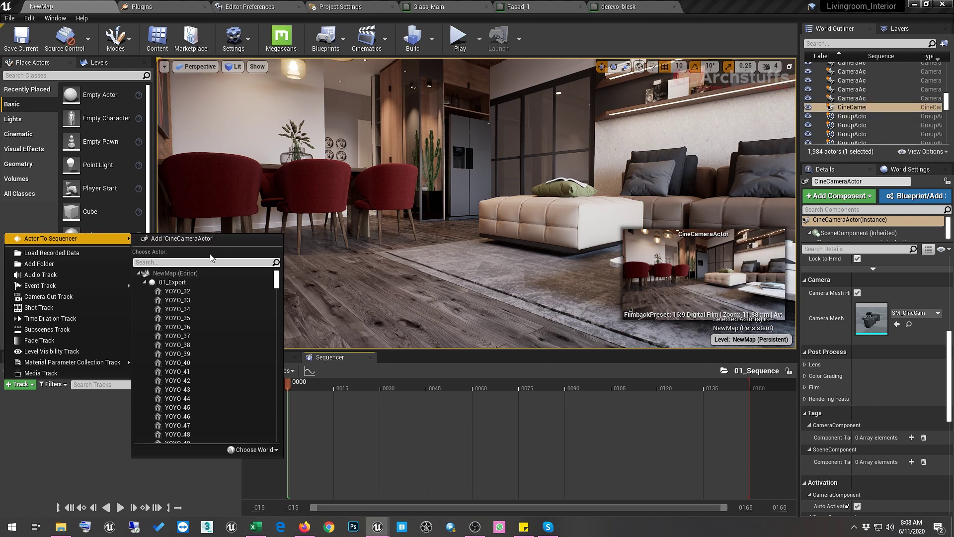
{"action": "left_click", "coordinate": [186, 240]}
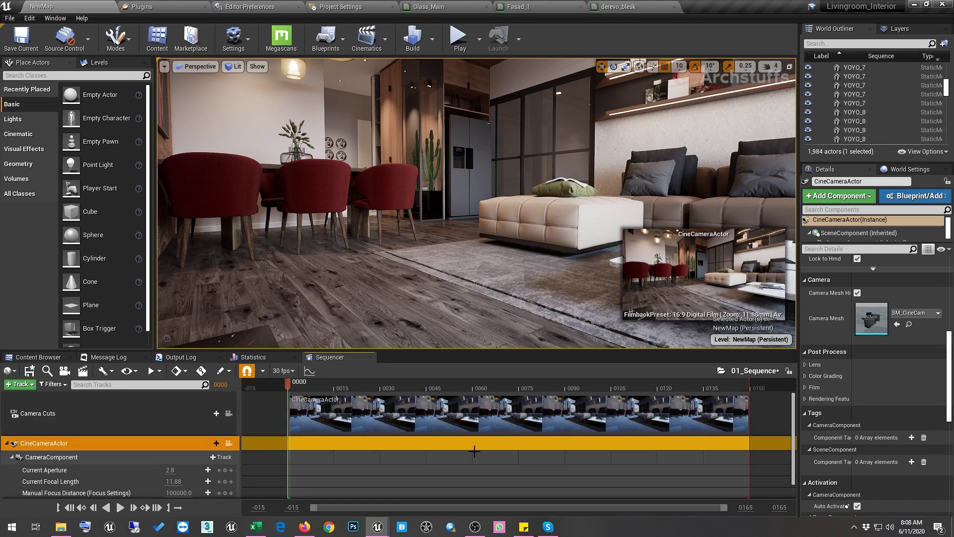
Move the playhead to frame 300 and set the sequence's playback end time there
{"action": "scroll", "coordinate": [474, 450], "scroll_direction": "down", "scroll_amount": 5}
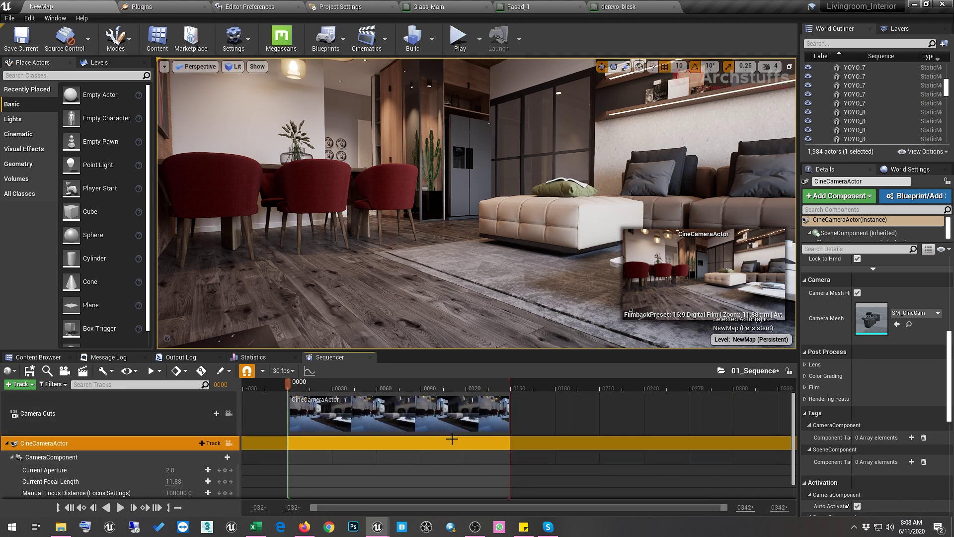
{"action": "scroll", "coordinate": [452, 439], "scroll_direction": "down", "scroll_amount": 5}
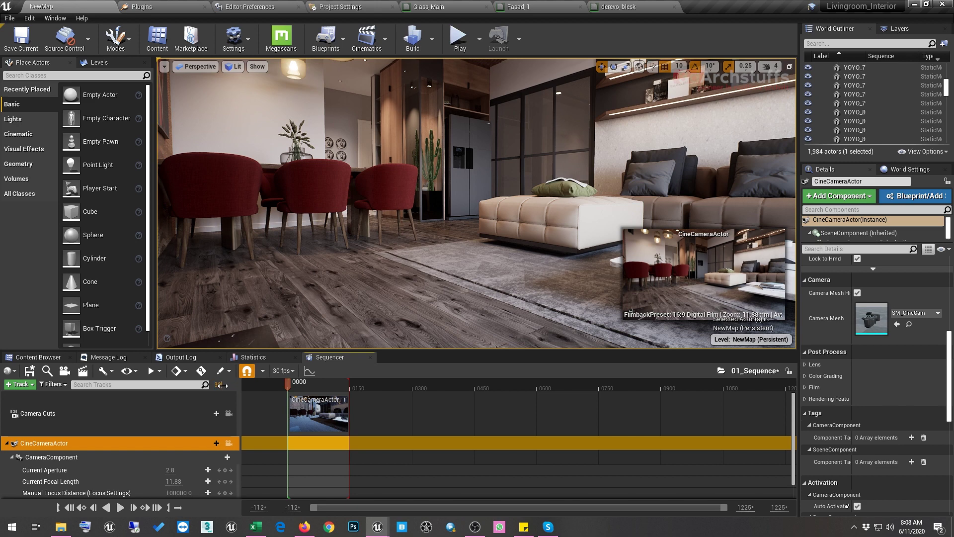
{"action": "key", "text": "Return"}
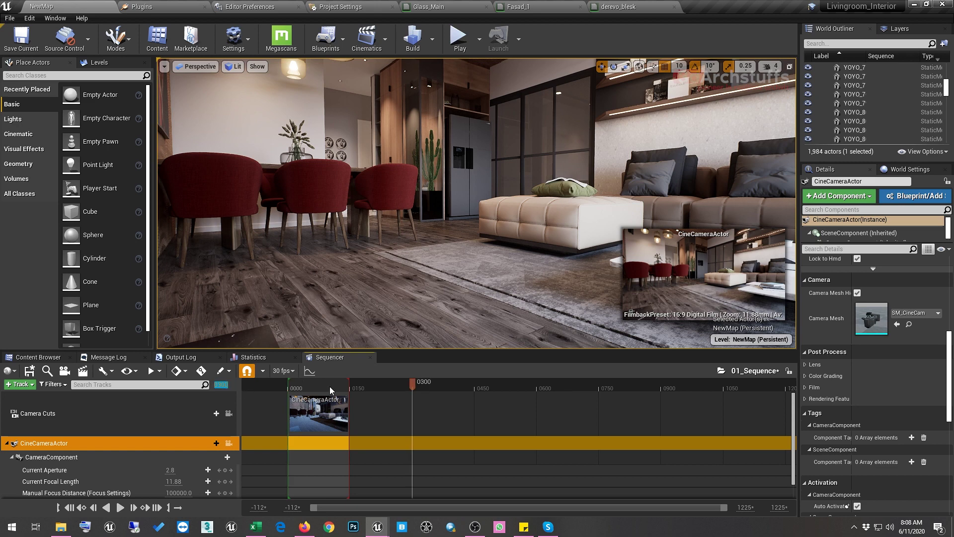
{"action": "left_click_drag", "start_coordinate": [347, 383], "coordinate": [354, 384]}
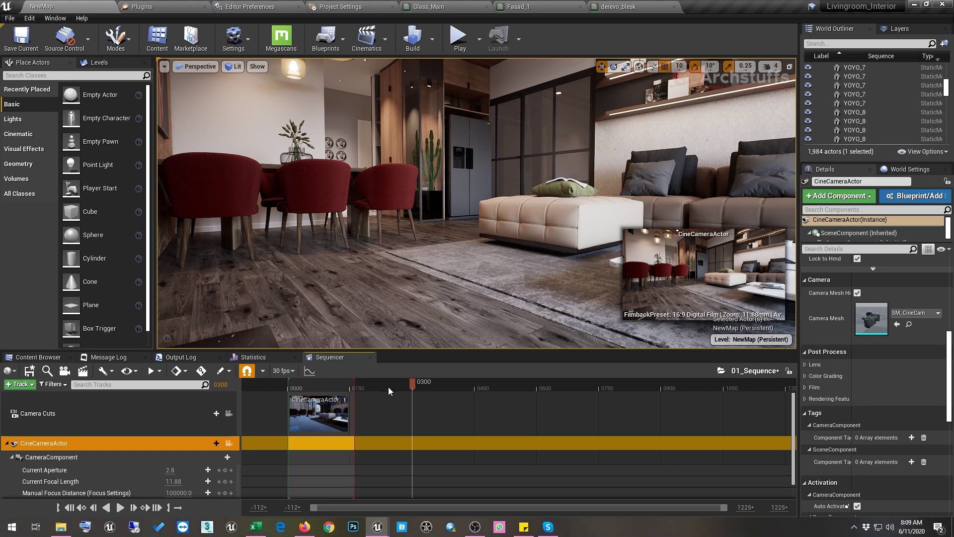
{"action": "right_click", "coordinate": [412, 384]}
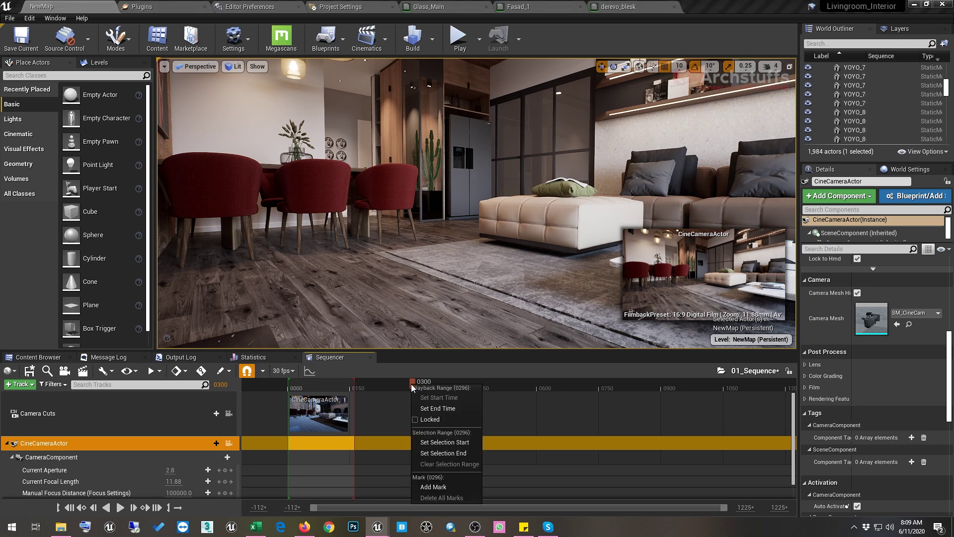
{"action": "left_click", "coordinate": [431, 408]}
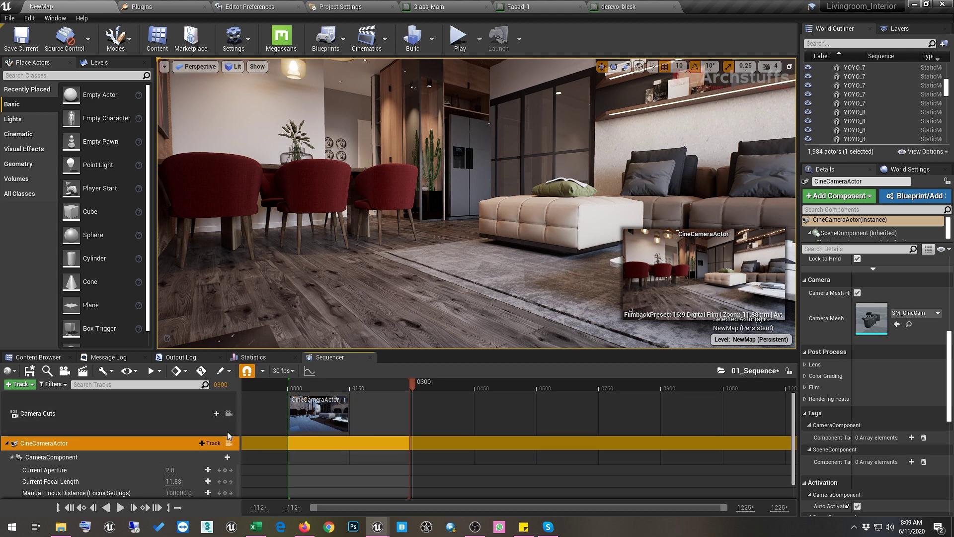
Set the CineCameraActor's manual focus distance to 0 and its current focal length to 15 in the sequence
{"action": "right_click_drag", "start_coordinate": [347, 464], "coordinate": [402, 443]}
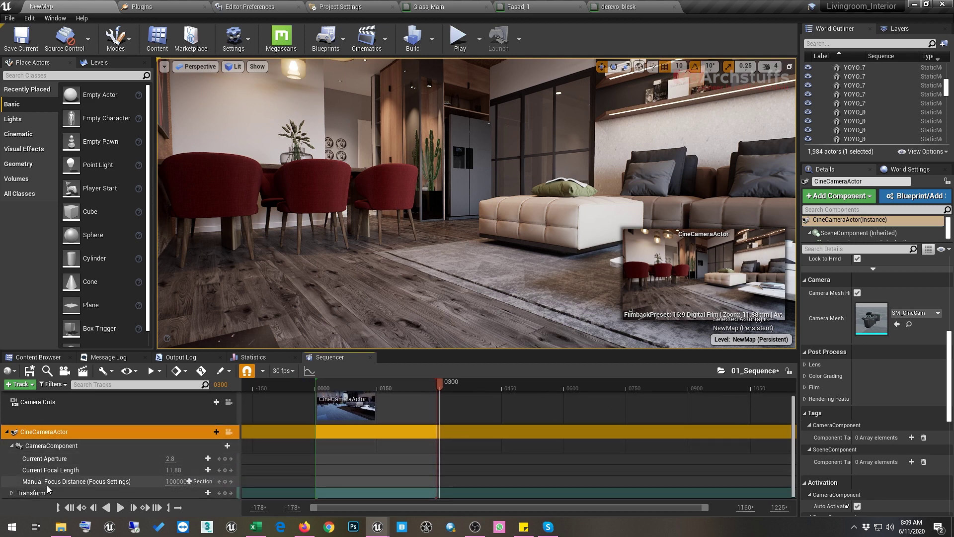
{"action": "left_click", "coordinate": [175, 481]}
{"action": "type", "text": "0"}
{"action": "left_click", "coordinate": [174, 470]}
{"action": "type", "text": "15"}
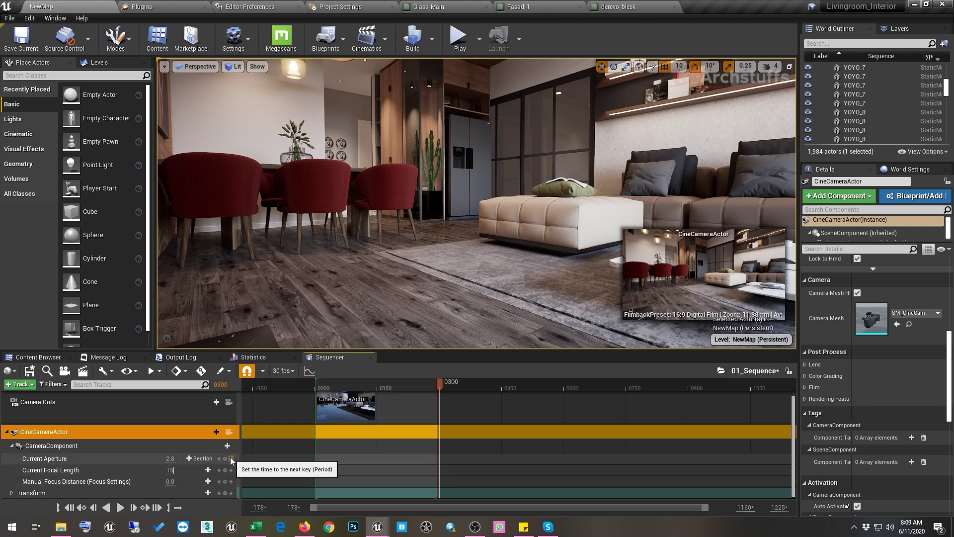
{"action": "key", "text": "Return"}
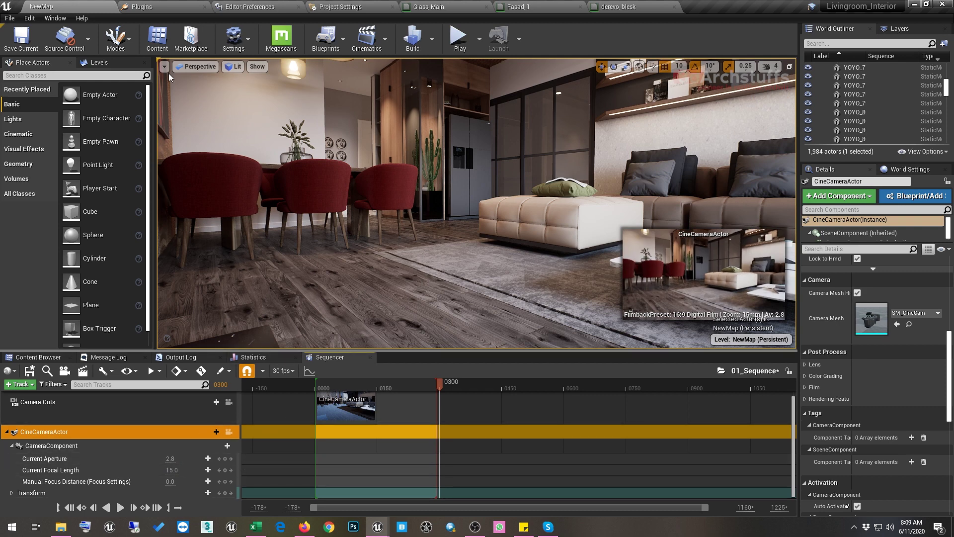
Look through CameraActor in the viewport and fly forward until the dining area behind the glass partition is in view
{"action": "left_click", "coordinate": [195, 67]}
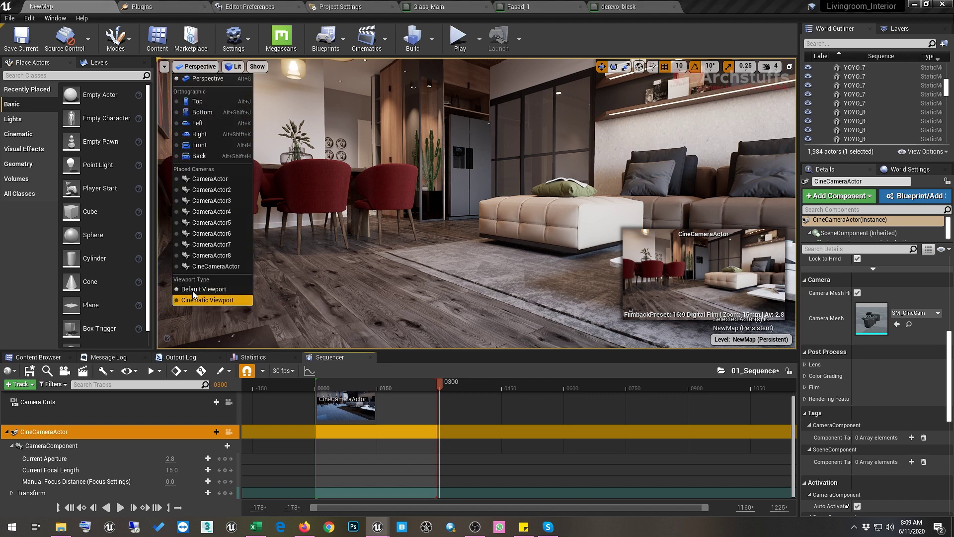
{"action": "left_click", "coordinate": [211, 178]}
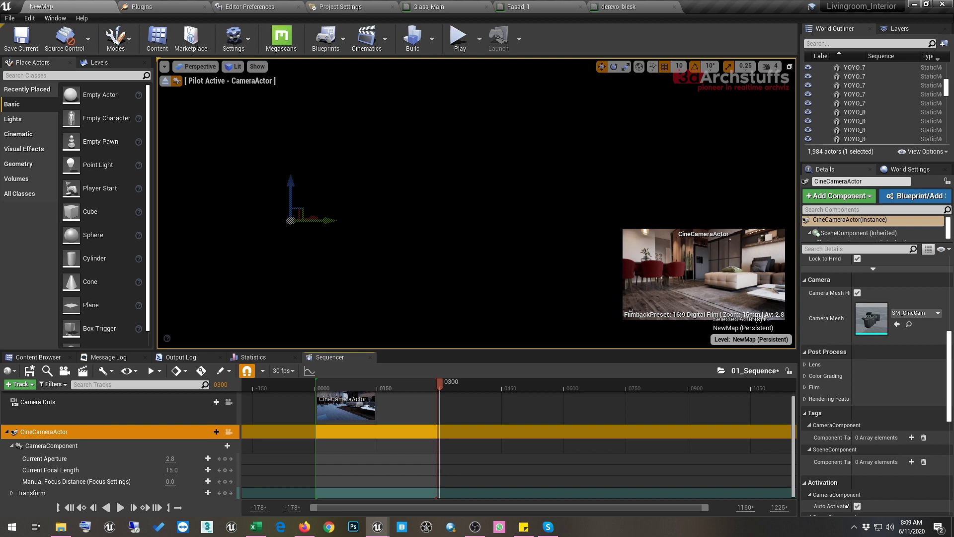
{"action": "key", "text": "w"}
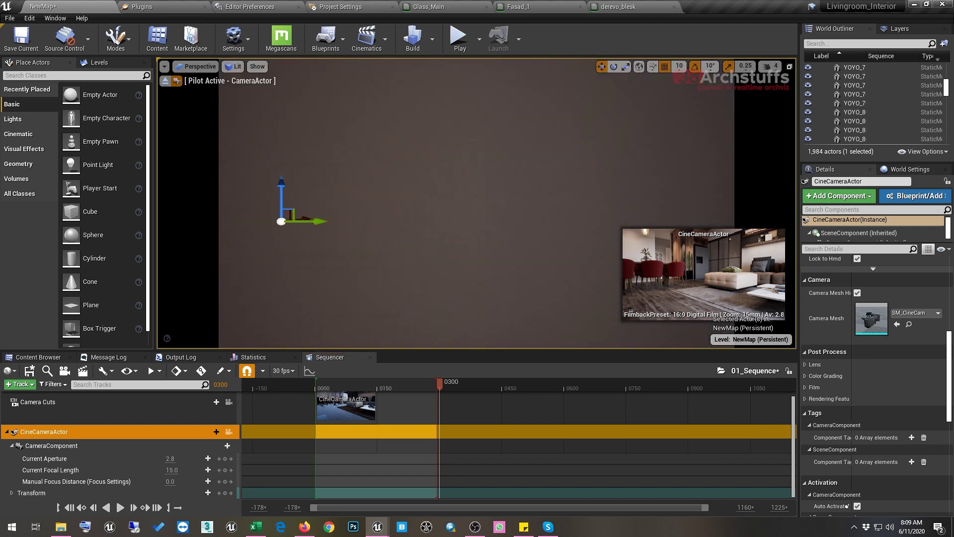
{"action": "key", "text": "w"}
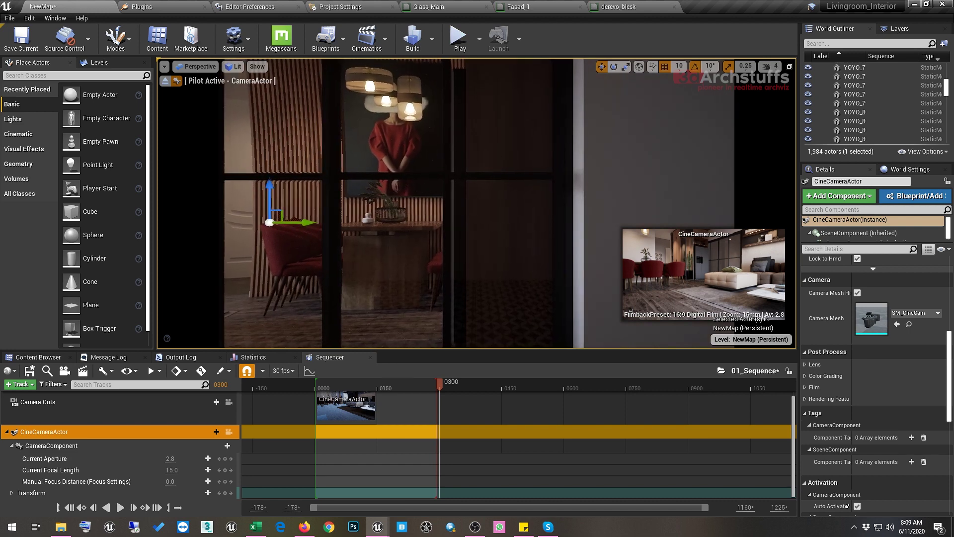
Pilot the CineCameraActor in the viewport and key its transform at frame 0 of the sequence
{"action": "left_click", "coordinate": [199, 66]}
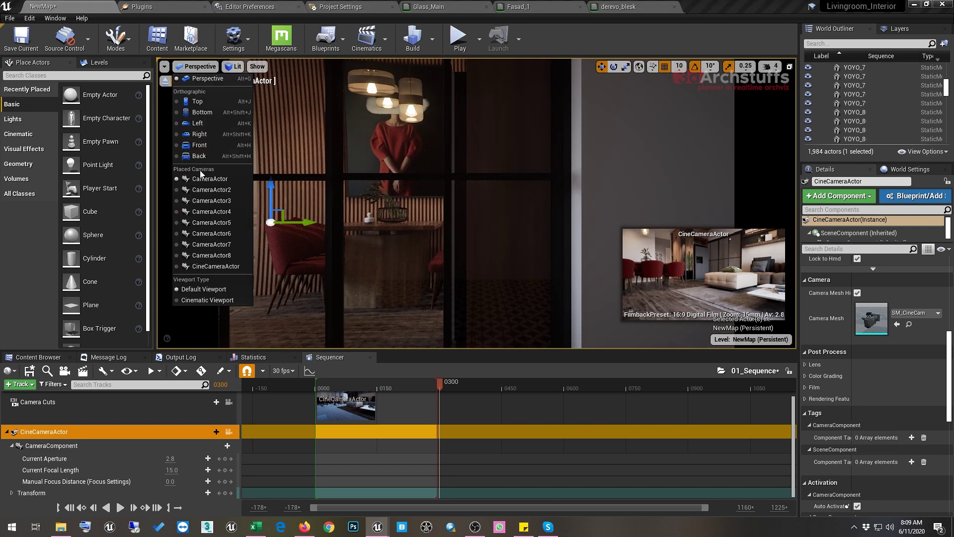
{"action": "left_click", "coordinate": [208, 267]}
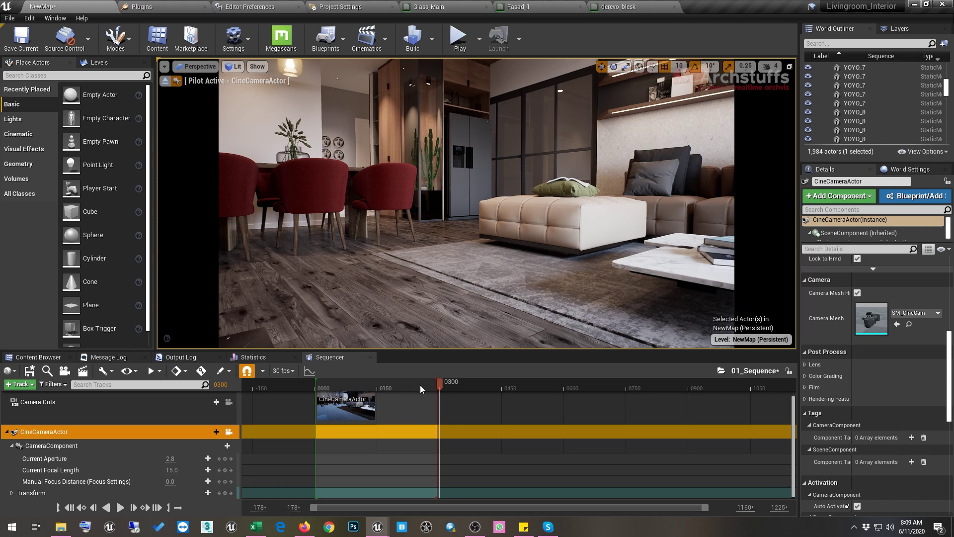
{"action": "left_click_drag", "start_coordinate": [420, 385], "coordinate": [316, 383]}
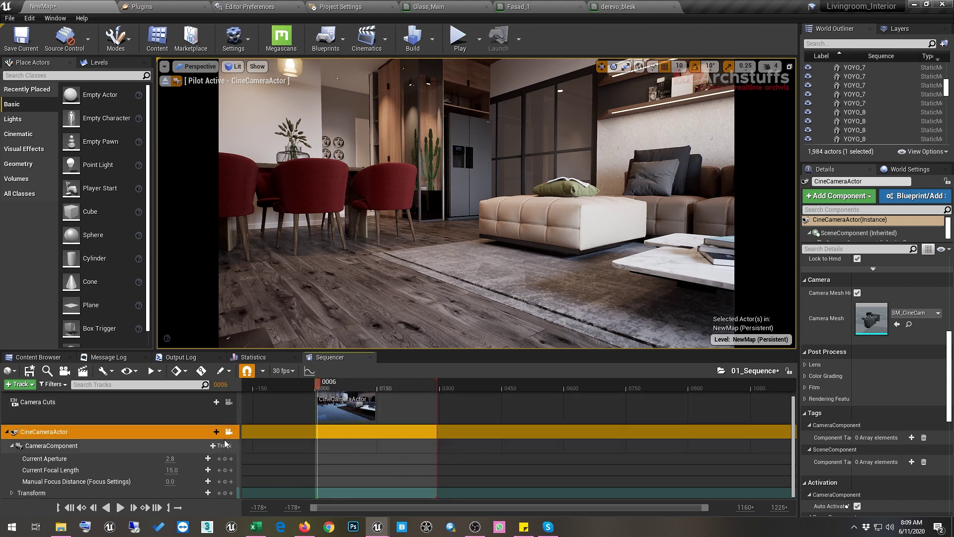
{"action": "left_click", "coordinate": [222, 385]}
{"action": "type", "text": "0"}
{"action": "key", "text": "Return"}
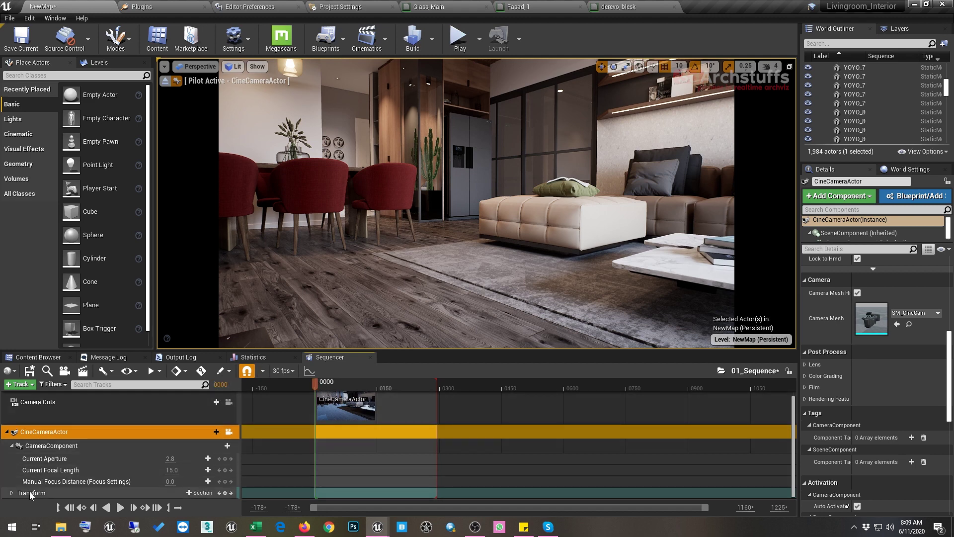
{"action": "left_click", "coordinate": [225, 492]}
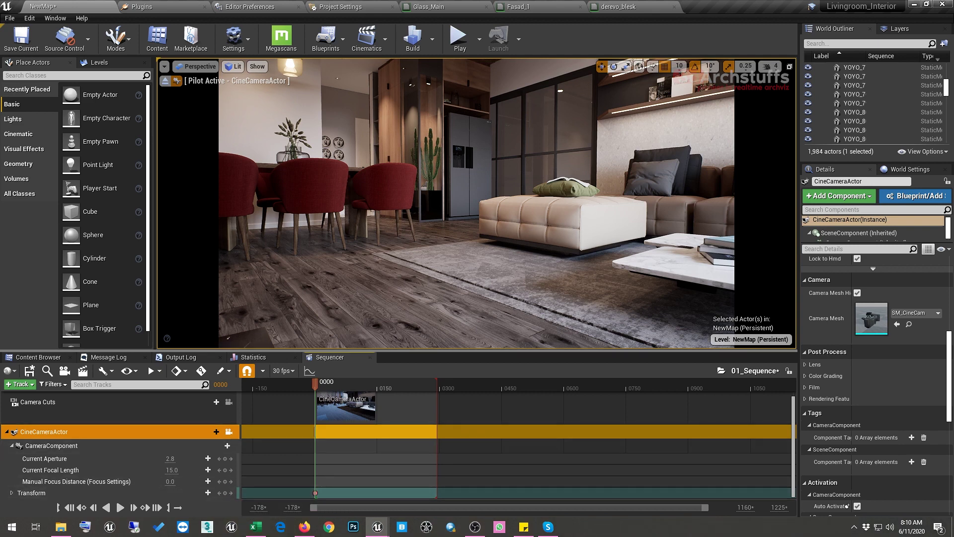
With the playhead at frame 118, raise the CineCameraActor in the Right orthographic view and key its transform
{"action": "left_click", "coordinate": [789, 66]}
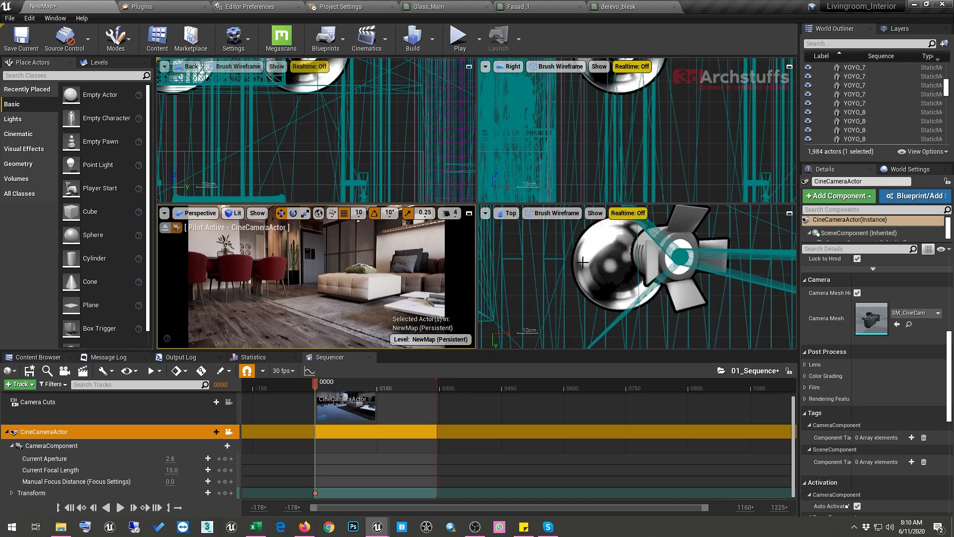
{"action": "scroll", "coordinate": [574, 272], "scroll_direction": "down", "scroll_amount": 8}
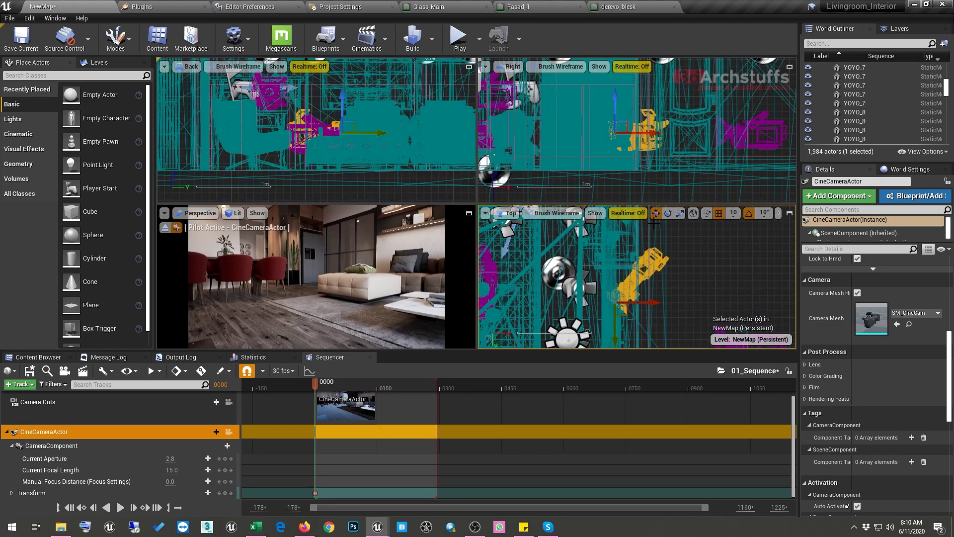
{"action": "scroll", "coordinate": [638, 138], "scroll_direction": "up", "scroll_amount": 5}
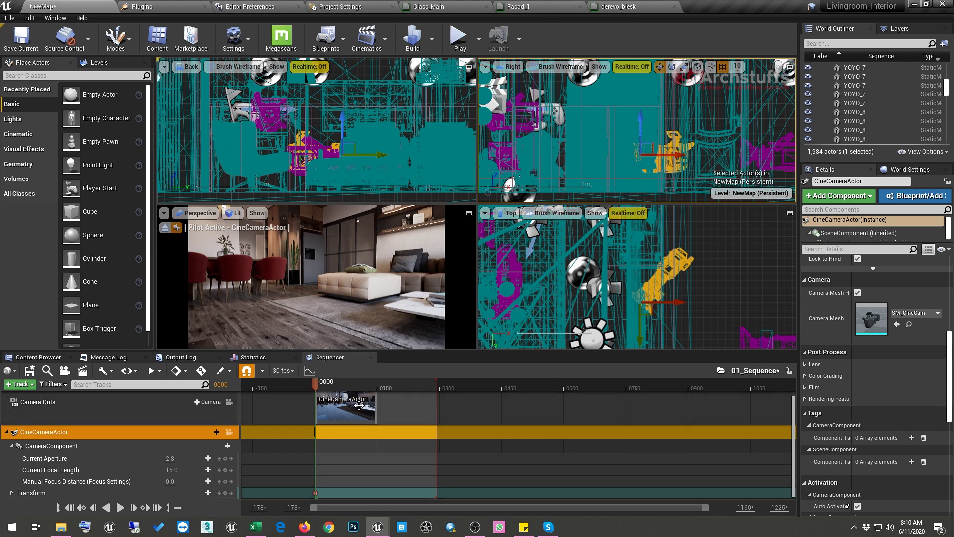
{"action": "left_click", "coordinate": [342, 385]}
{"action": "left_click_drag", "start_coordinate": [342, 386], "coordinate": [365, 386]}
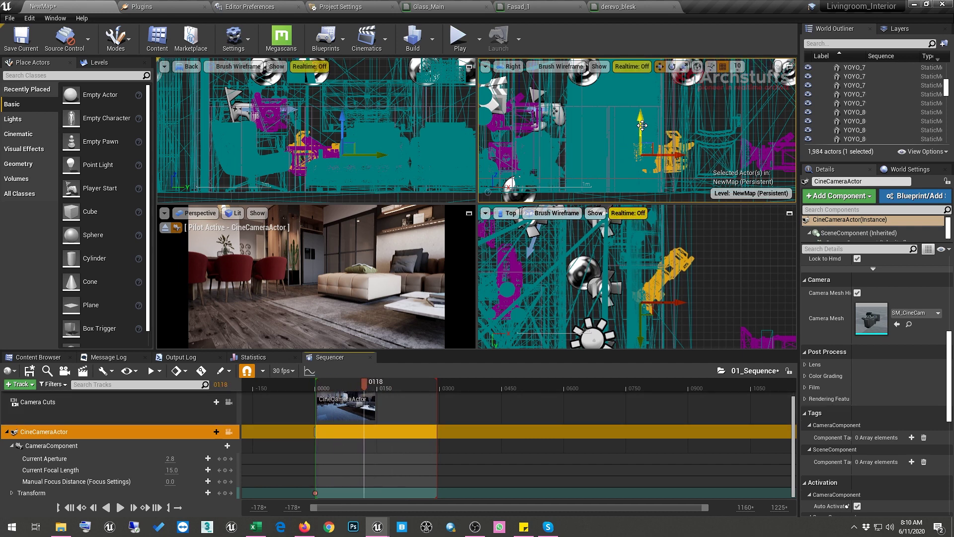
{"action": "left_click_drag", "start_coordinate": [646, 122], "coordinate": [654, 79]}
{"action": "right_click_drag", "start_coordinate": [603, 128], "coordinate": [591, 180]}
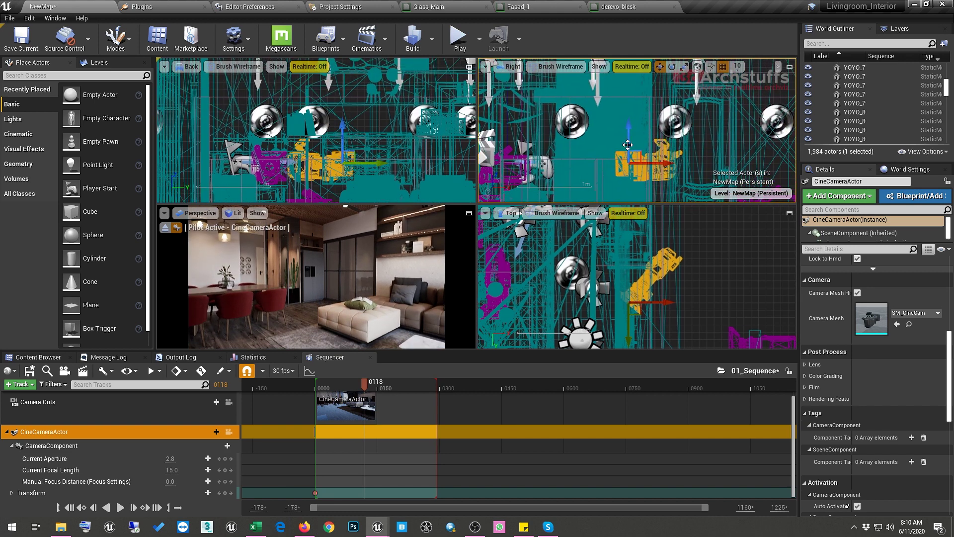
{"action": "left_click_drag", "start_coordinate": [629, 143], "coordinate": [632, 138]}
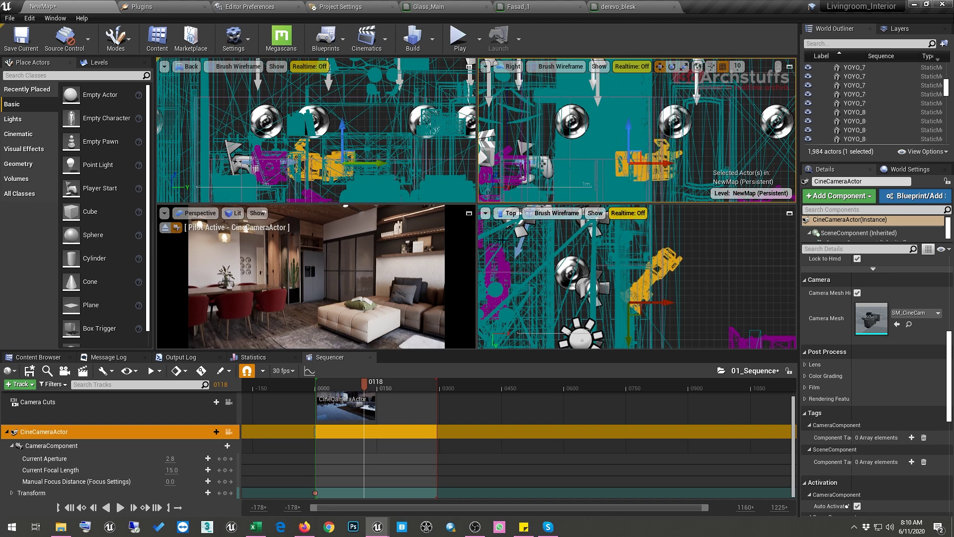
{"action": "left_click", "coordinate": [225, 492]}
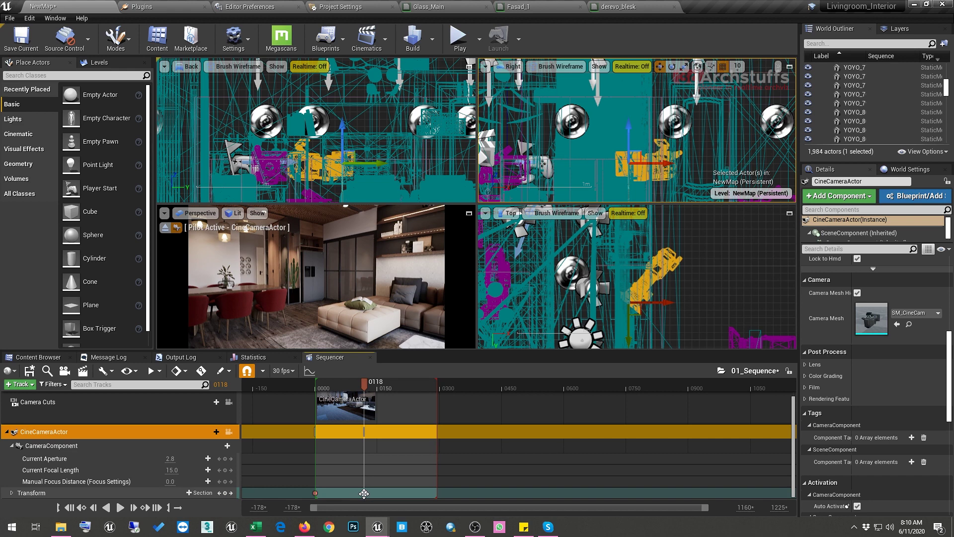
Set the second transform key's time to frame 300 and extend the playback end to match it
{"action": "right_click", "coordinate": [364, 493]}
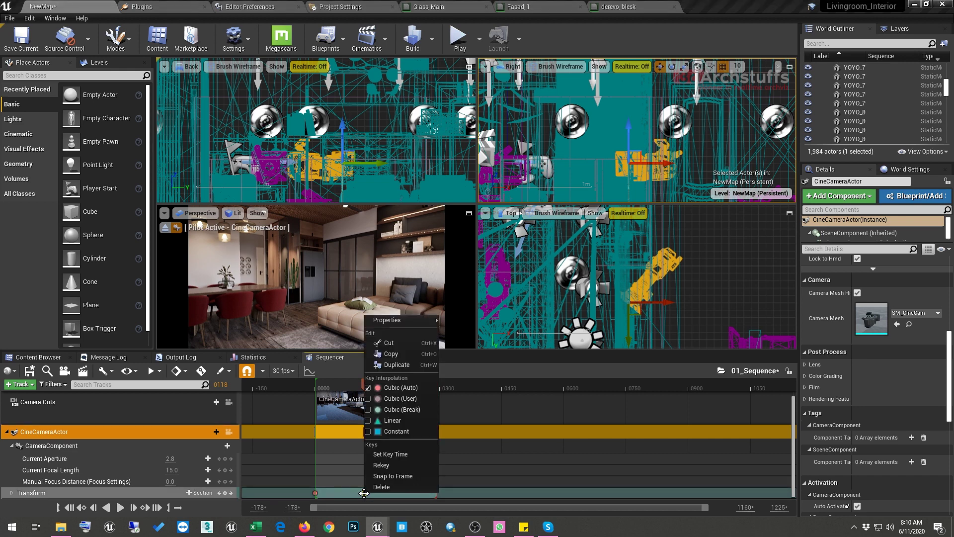
{"action": "left_click", "coordinate": [398, 454]}
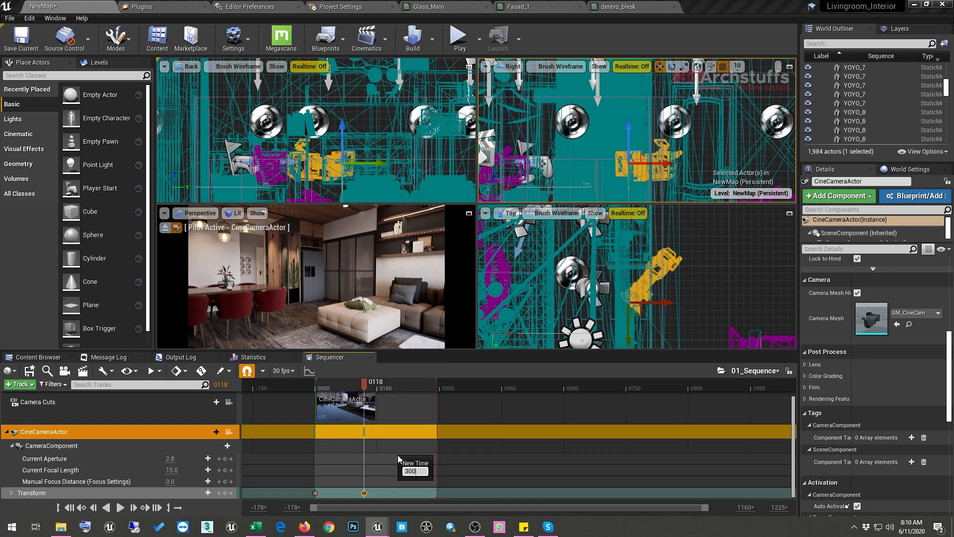
{"action": "type", "text": "300"}
{"action": "key", "text": "Return"}
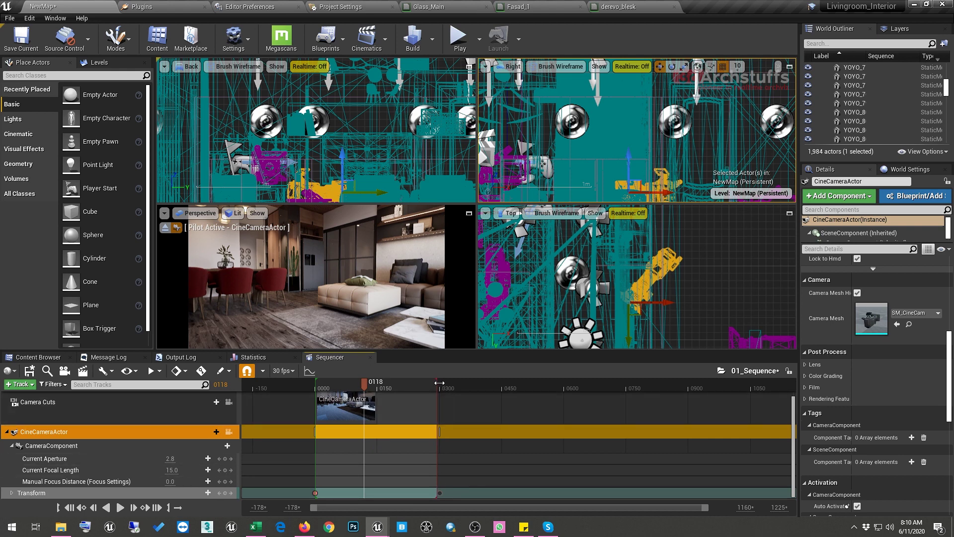
{"action": "left_click_drag", "start_coordinate": [440, 382], "coordinate": [441, 382]}
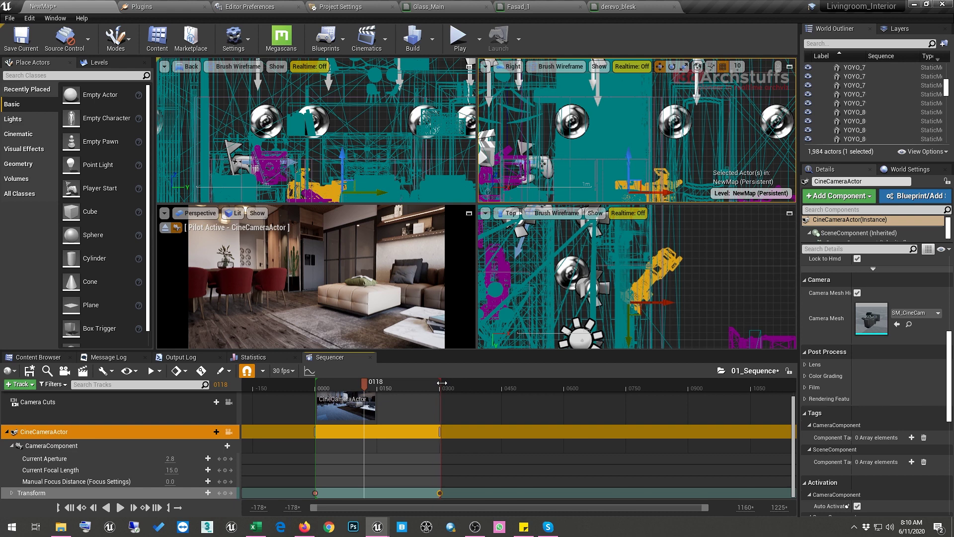
Return the playhead to frame 0 and bind the existing CineCameraActor to the Camera Cuts track
{"action": "left_click", "coordinate": [315, 493]}
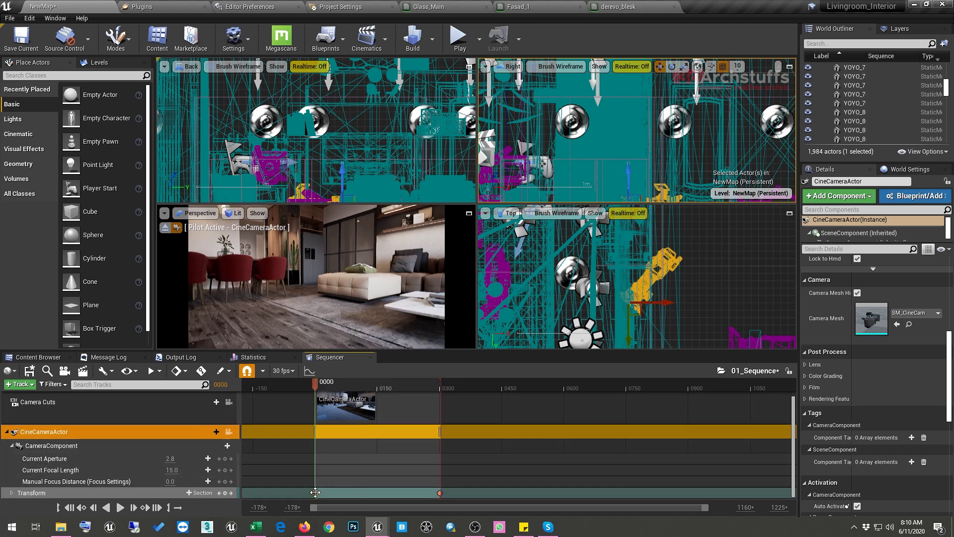
{"action": "left_click", "coordinate": [210, 402]}
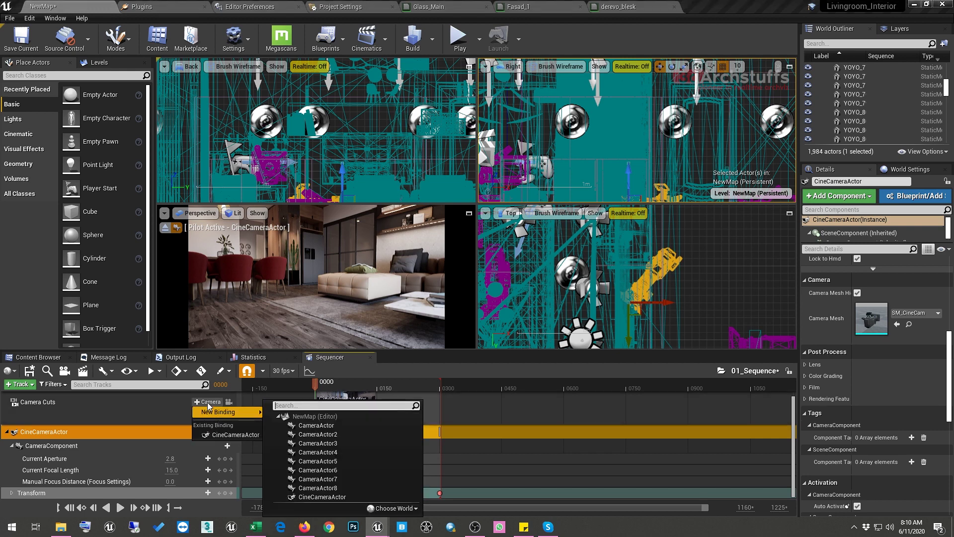
{"action": "left_click", "coordinate": [209, 403]}
{"action": "left_click", "coordinate": [208, 401]}
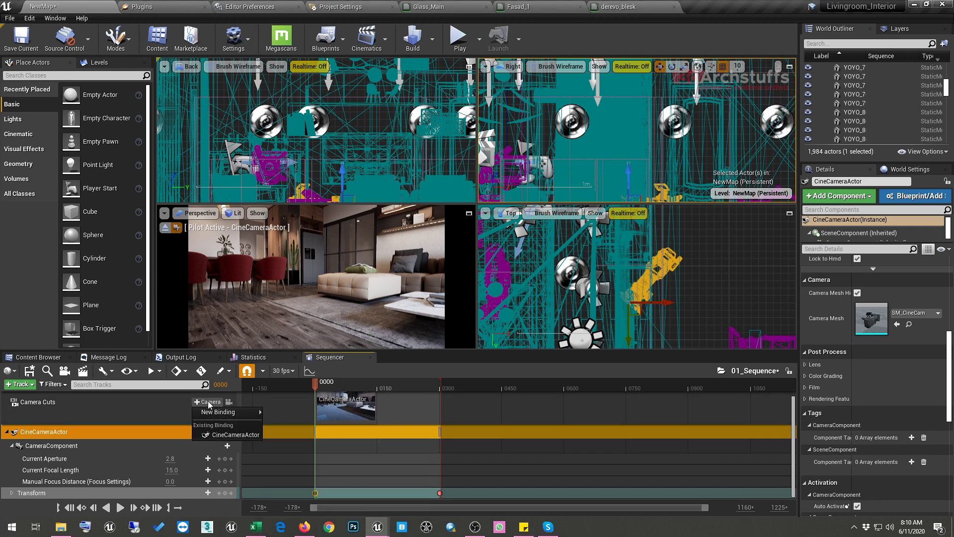
{"action": "left_click", "coordinate": [223, 434]}
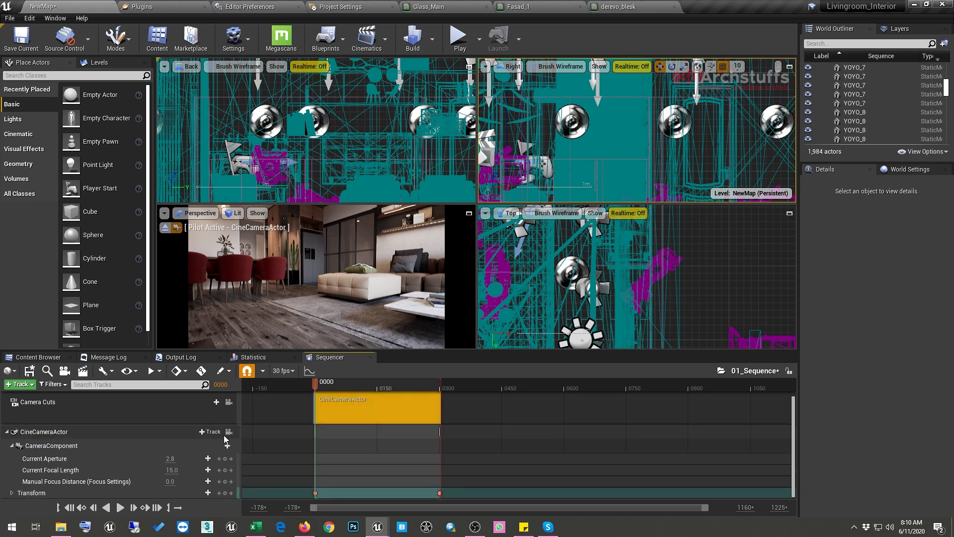
Lock the viewport to the Camera Cuts track and maximize the perspective view
{"action": "left_click", "coordinate": [230, 403]}
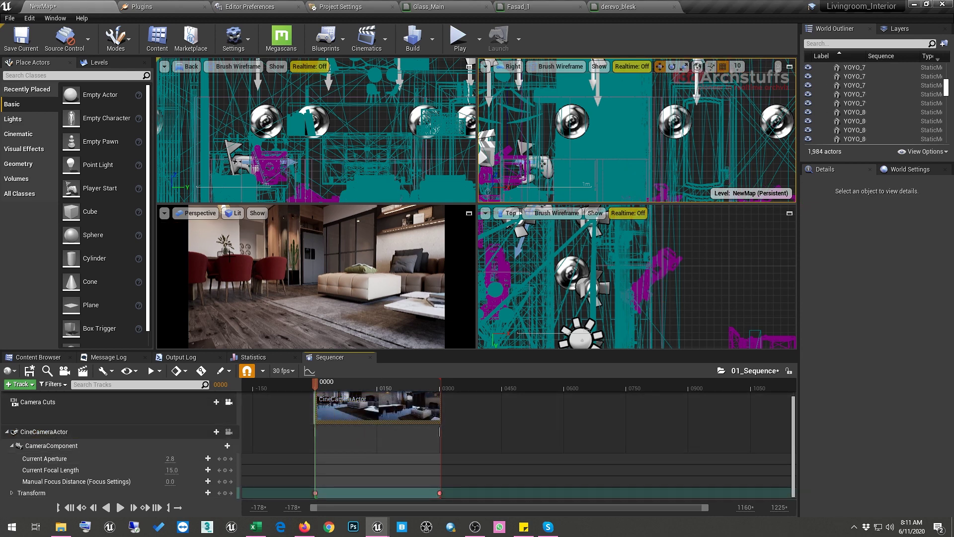
{"action": "left_click", "coordinate": [229, 403]}
{"action": "left_click", "coordinate": [229, 402]}
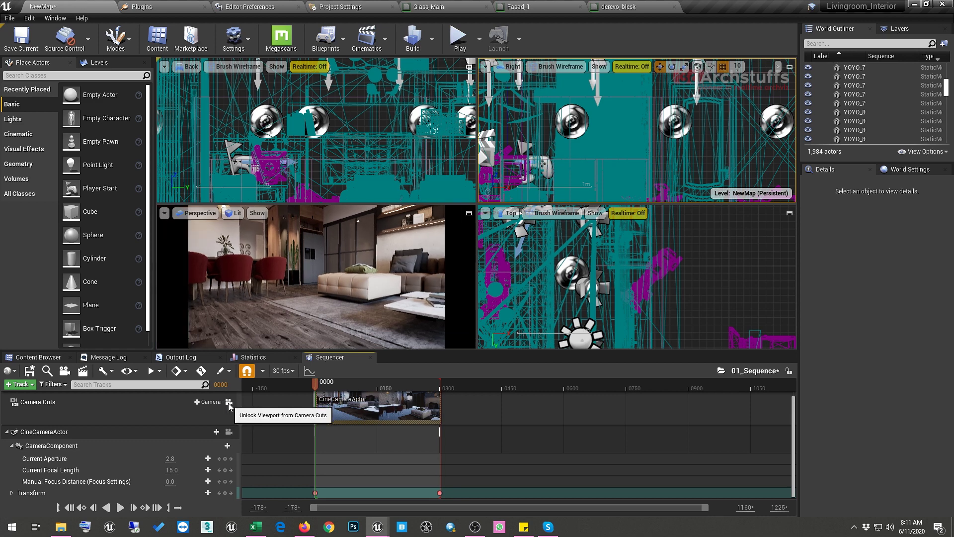
{"action": "left_click", "coordinate": [468, 212]}
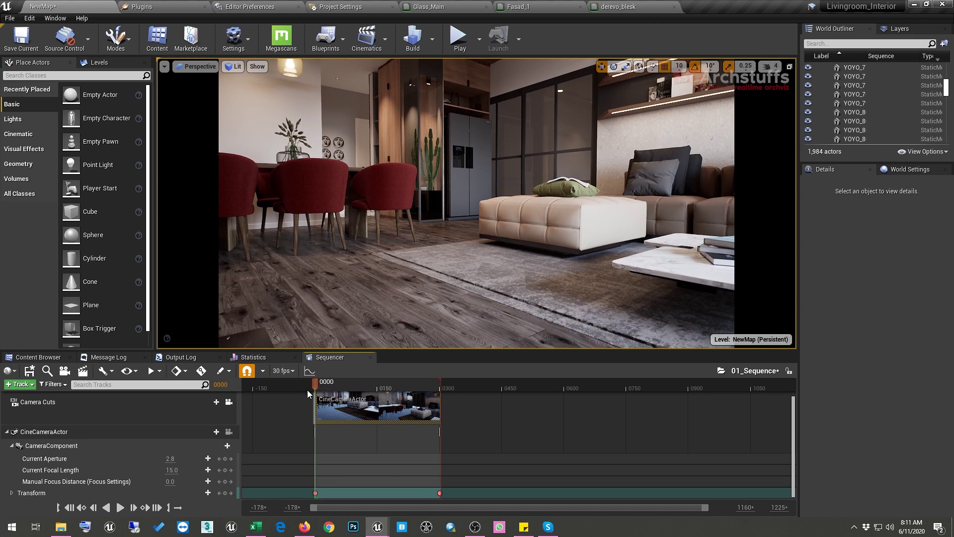
Play the sequence and scrub through its frames to review the rising camera move
{"action": "left_click", "coordinate": [120, 507]}
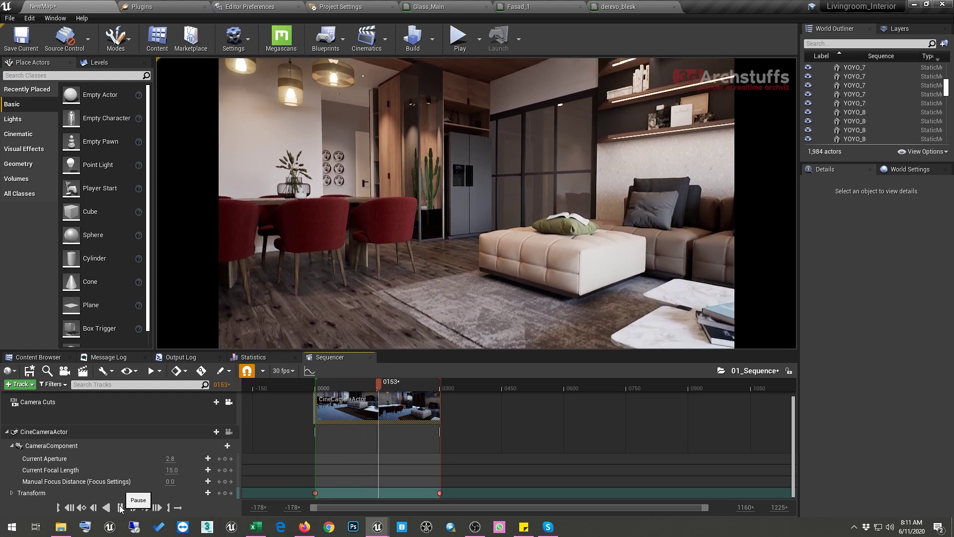
{"action": "left_click", "coordinate": [120, 505]}
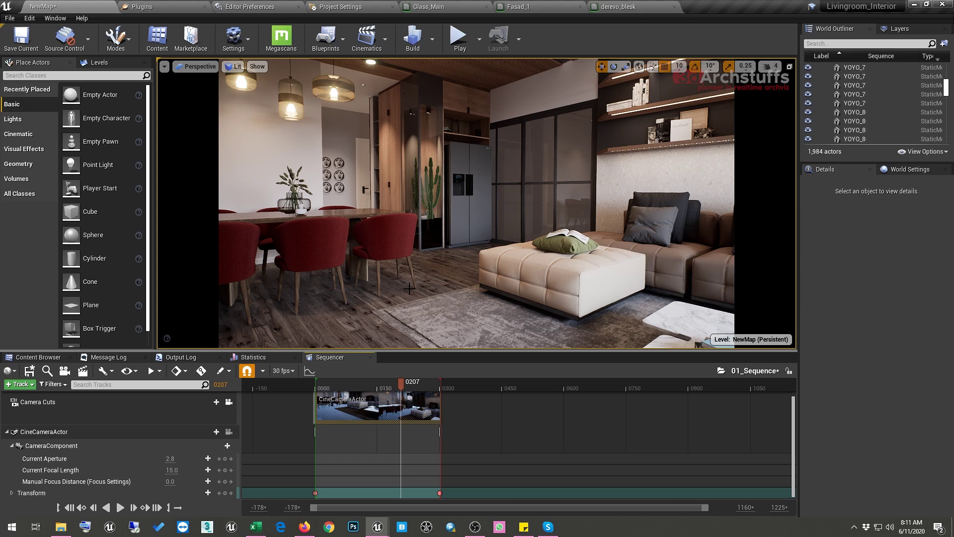
{"action": "left_click_drag", "start_coordinate": [384, 386], "coordinate": [361, 385]}
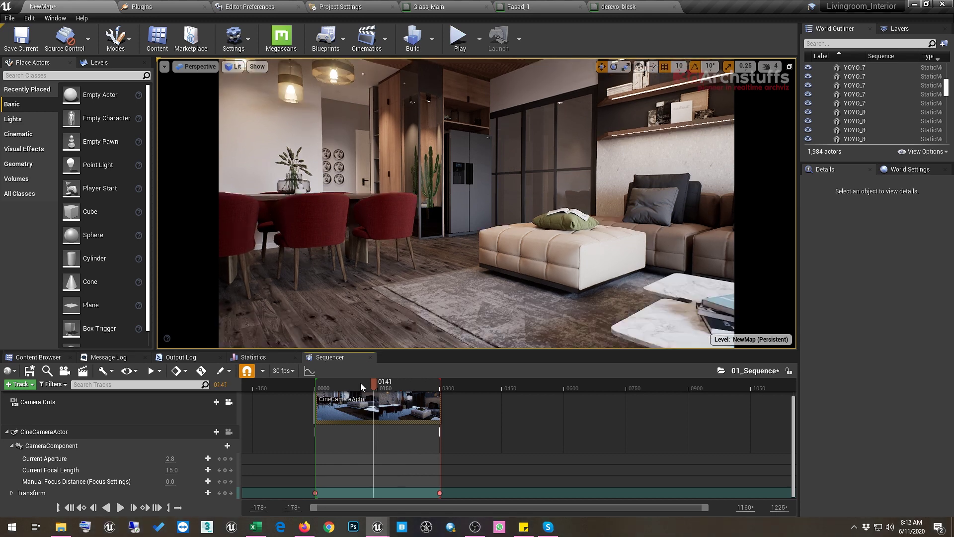
{"action": "left_click", "coordinate": [372, 382]}
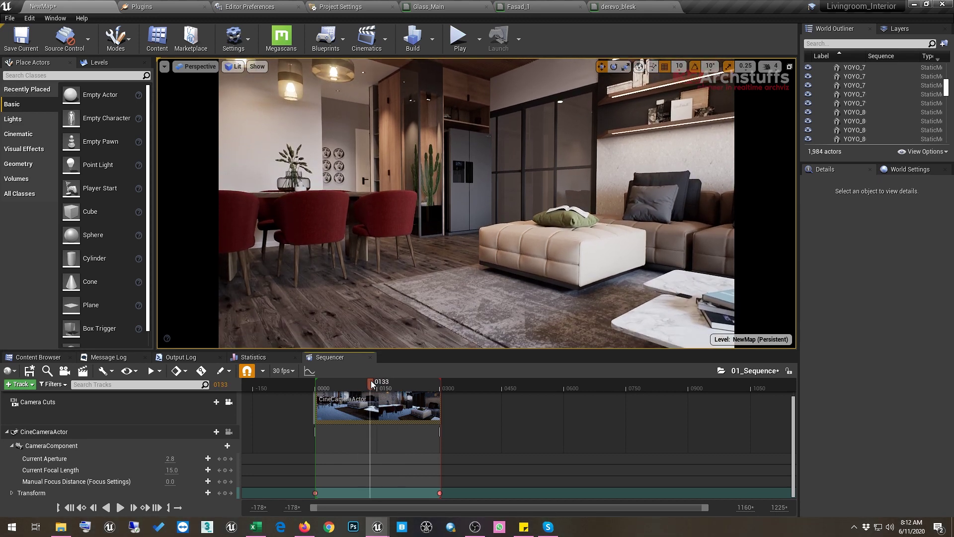
Bring up the list of available cinematics windows, including the Movie Render Queue
{"action": "left_click", "coordinate": [54, 19]}
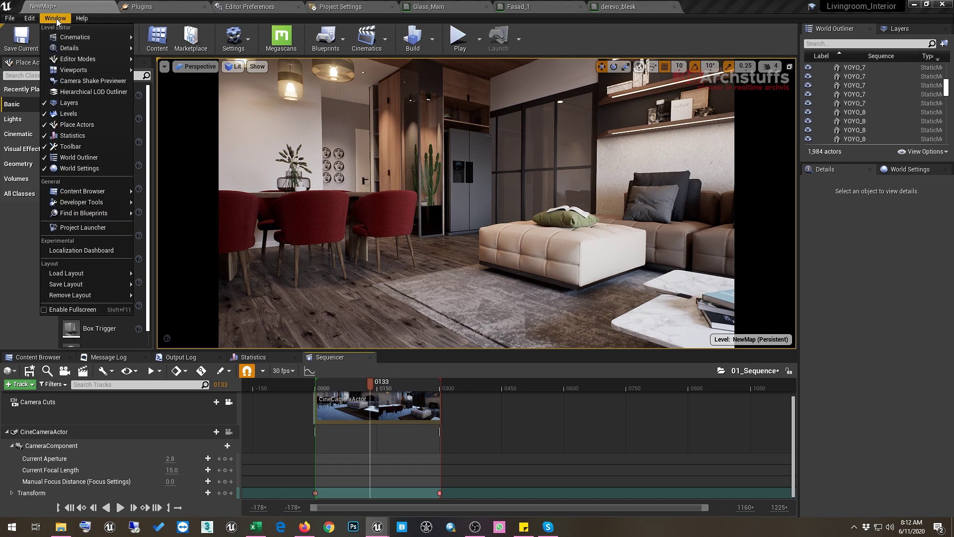
{"action": "mouse_move", "coordinate": [60, 38]}
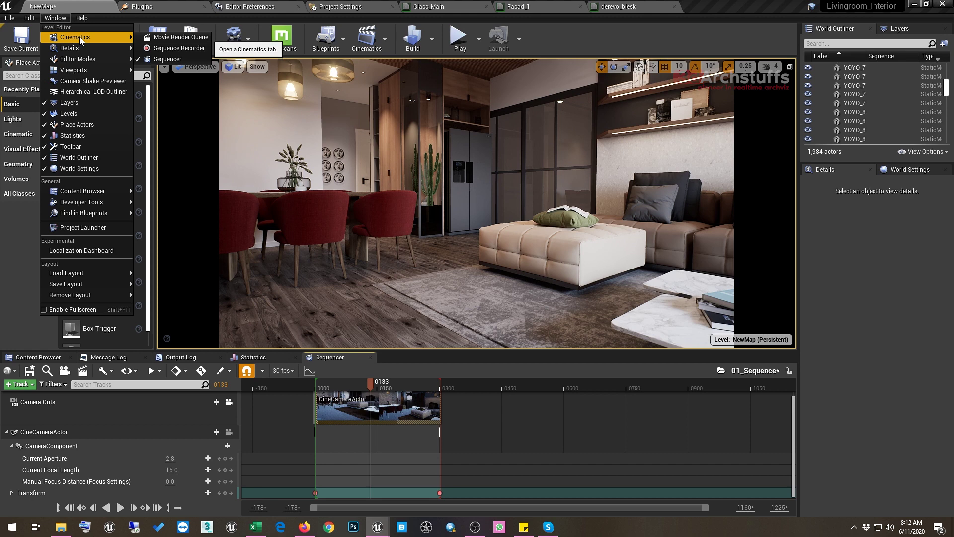
View the Render Movie Settings of the current sequence and close the dialog
{"action": "left_click", "coordinate": [182, 37]}
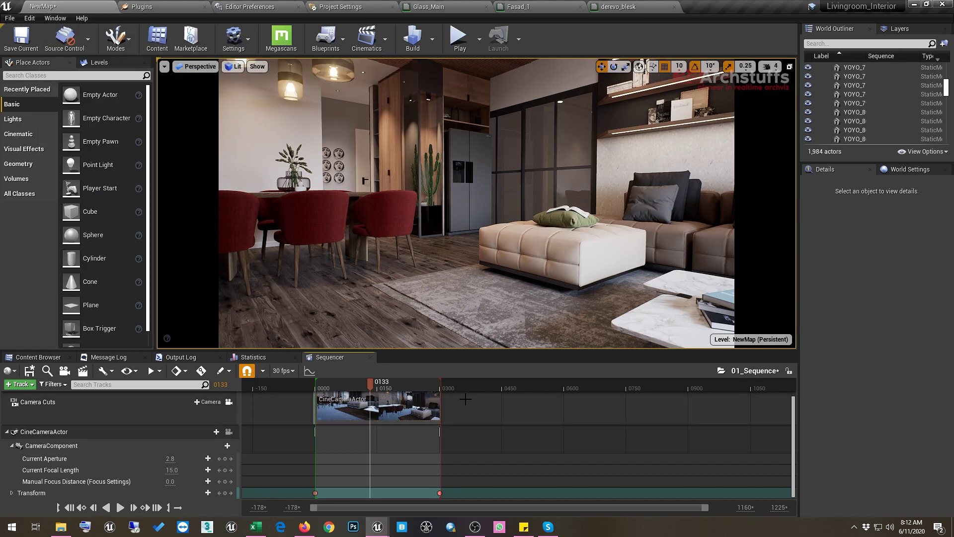
{"action": "left_click", "coordinate": [82, 370]}
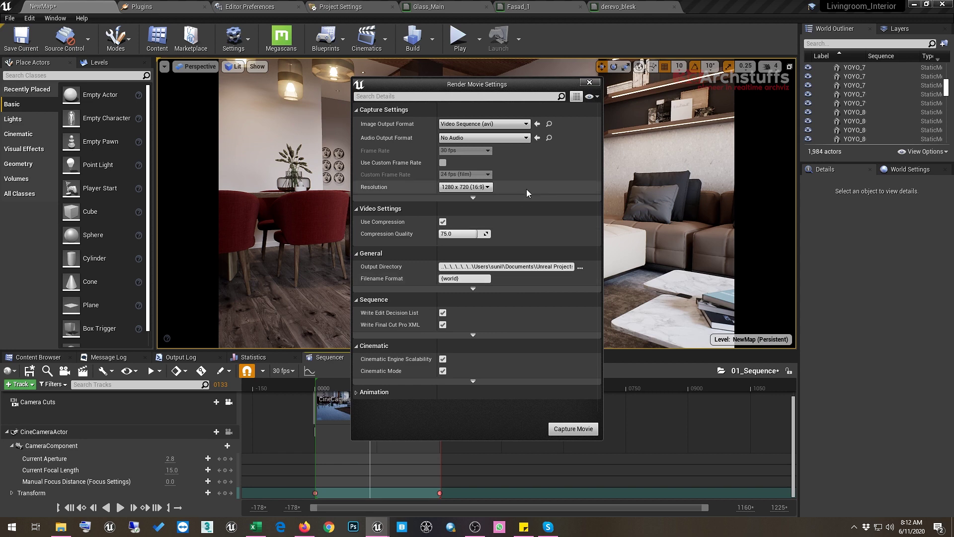
{"action": "left_click", "coordinate": [589, 82]}
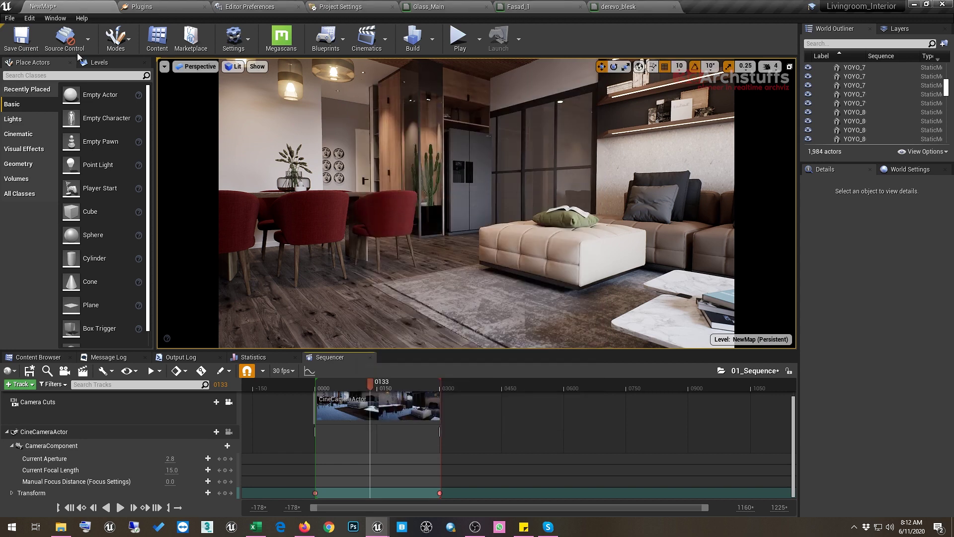
{"action": "left_click", "coordinate": [55, 18]}
{"action": "mouse_move", "coordinate": [73, 37]}
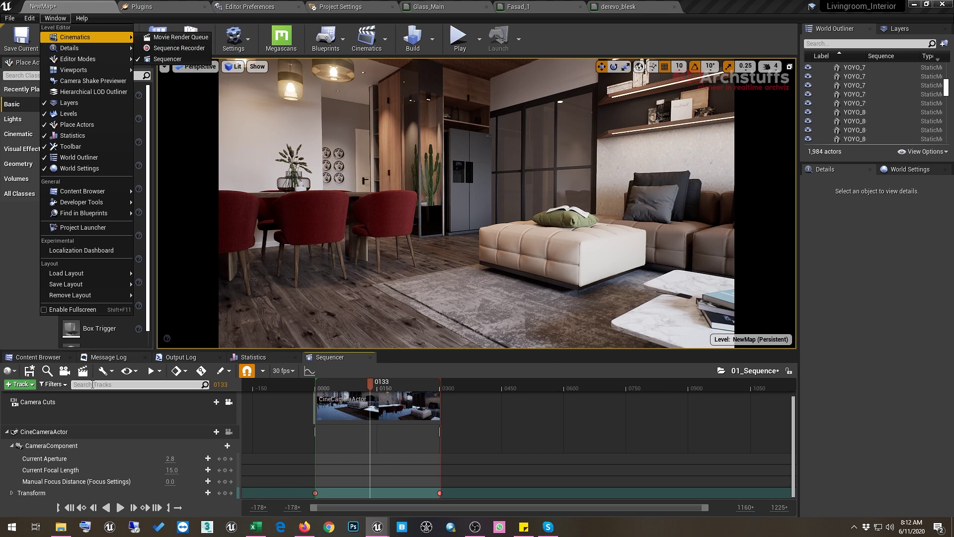
{"action": "left_click", "coordinate": [83, 370]}
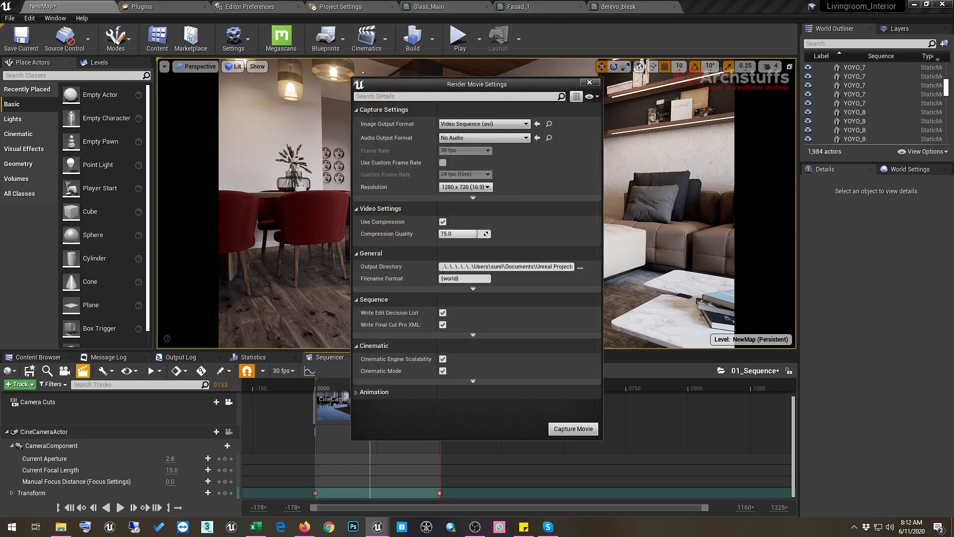
{"action": "left_click", "coordinate": [589, 82]}
Open the Movie Render Queue and add 01_Sequence from the Cinematic folder as a render job
{"action": "left_click", "coordinate": [48, 19]}
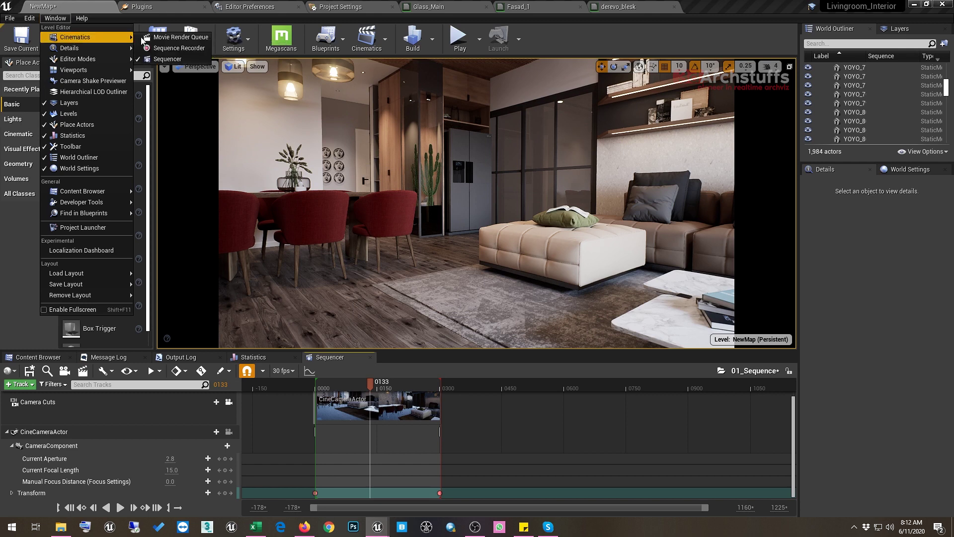
{"action": "left_click", "coordinate": [168, 37]}
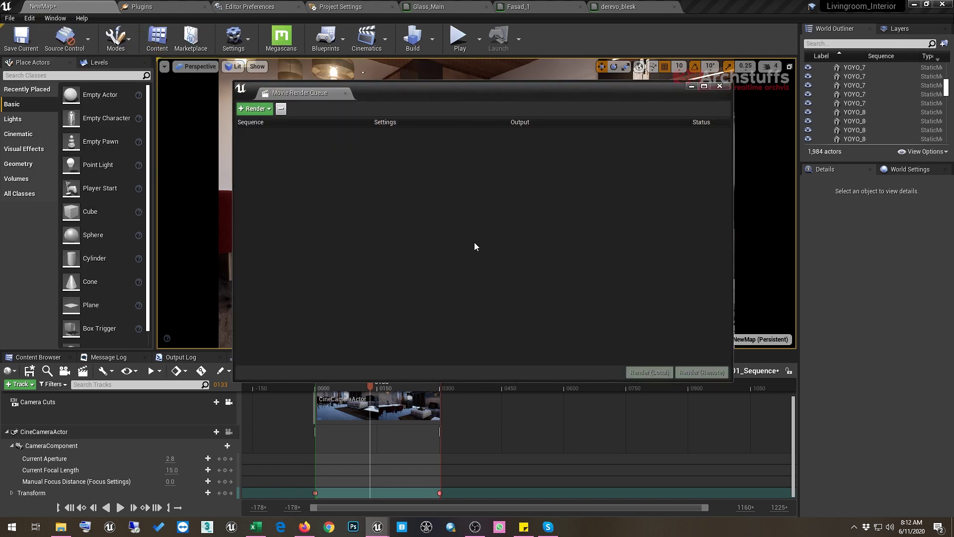
{"action": "left_click", "coordinate": [254, 109]}
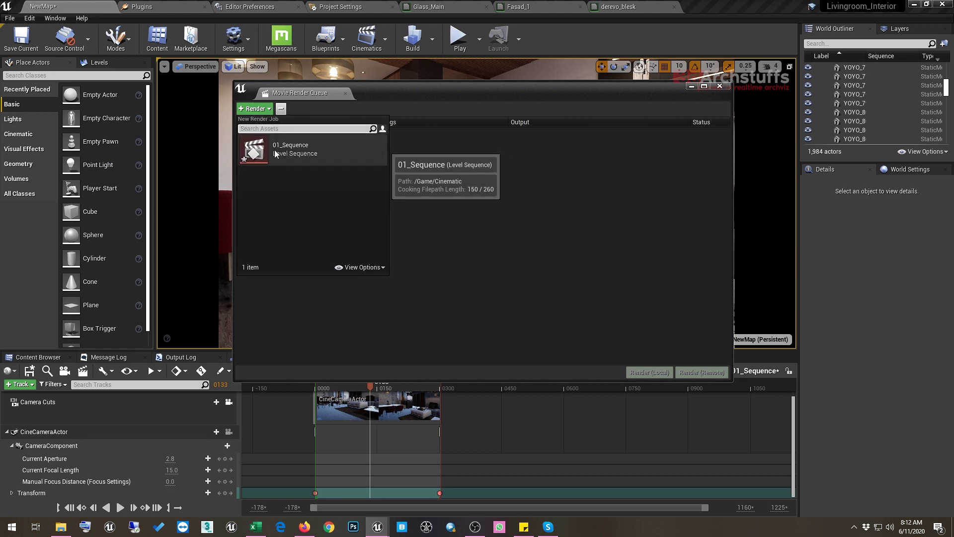
{"action": "left_click", "coordinate": [39, 359]}
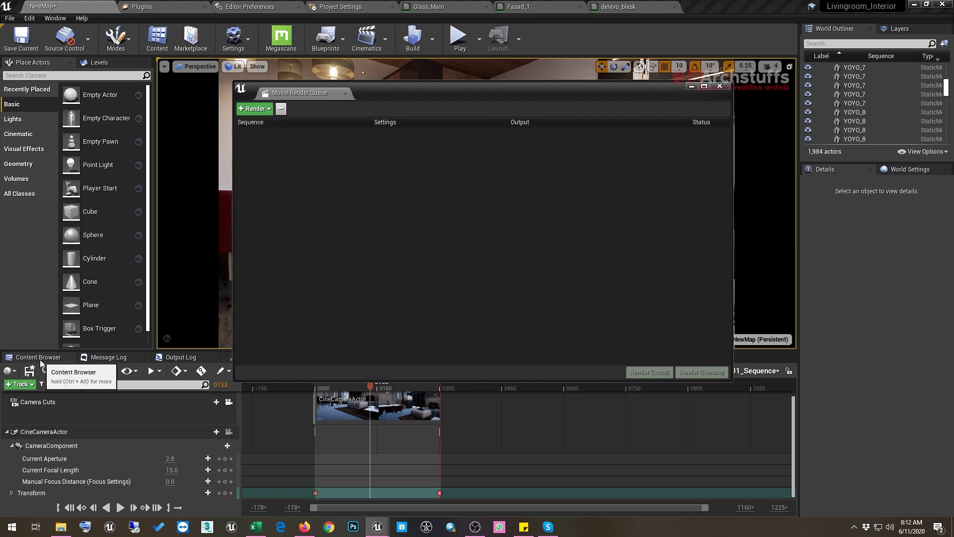
{"action": "left_click", "coordinate": [40, 360]}
{"action": "left_click", "coordinate": [36, 494]}
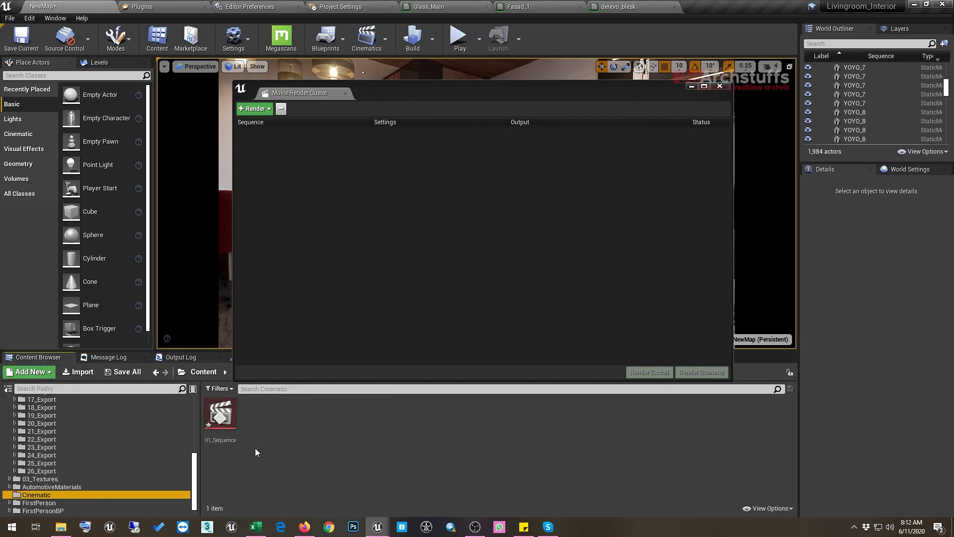
{"action": "left_click", "coordinate": [258, 111]}
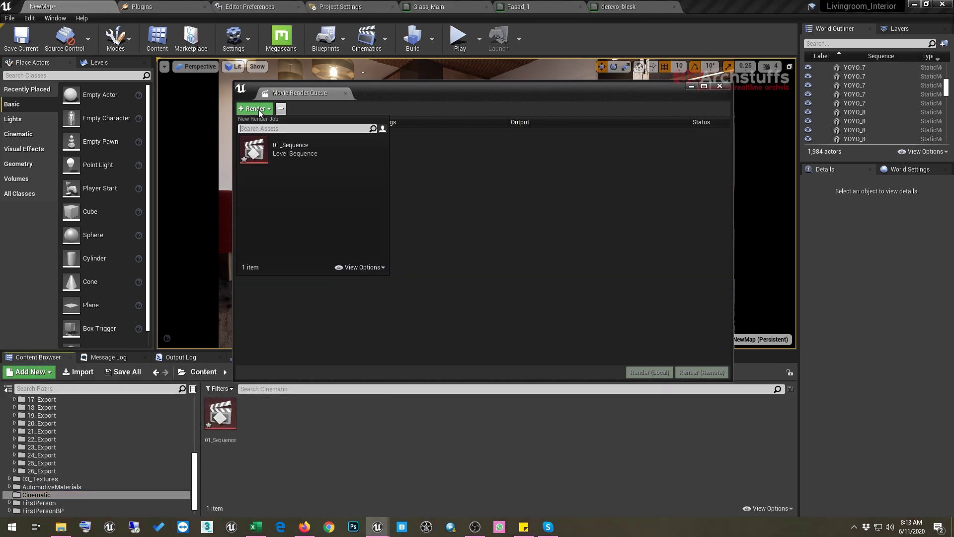
{"action": "left_click", "coordinate": [288, 154]}
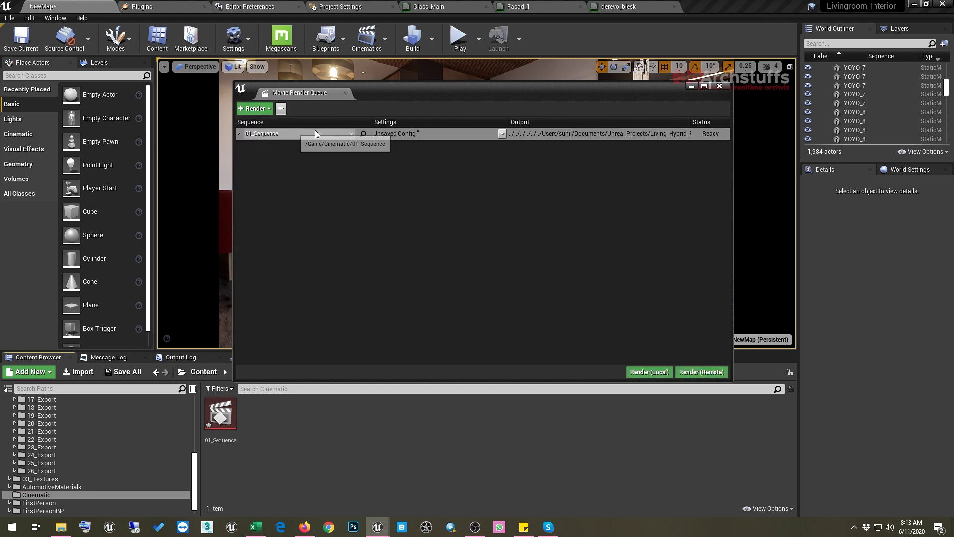
Add Game Overrides to the 01_Sequence job's render configuration and set its texture streaming to Disable Streaming
{"action": "left_click", "coordinate": [398, 134]}
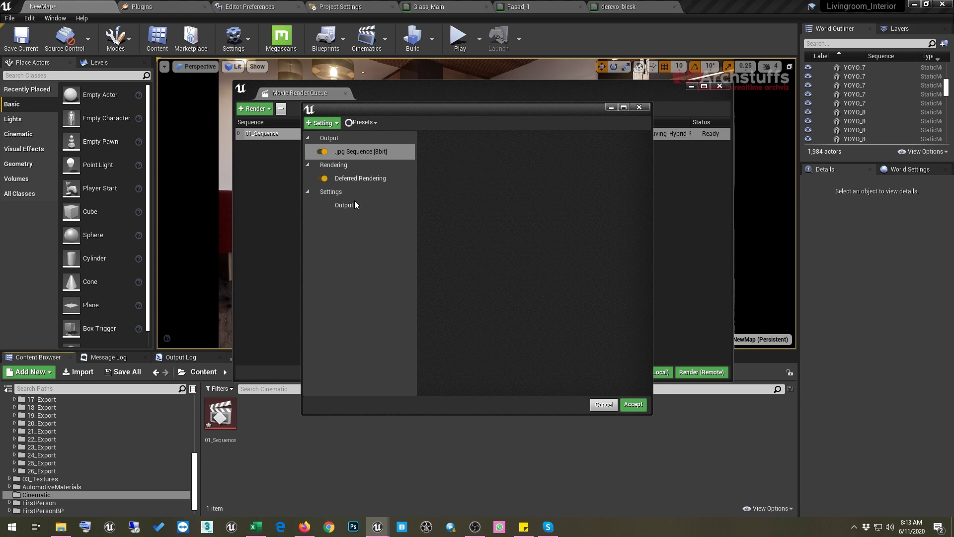
{"action": "left_click", "coordinate": [321, 123]}
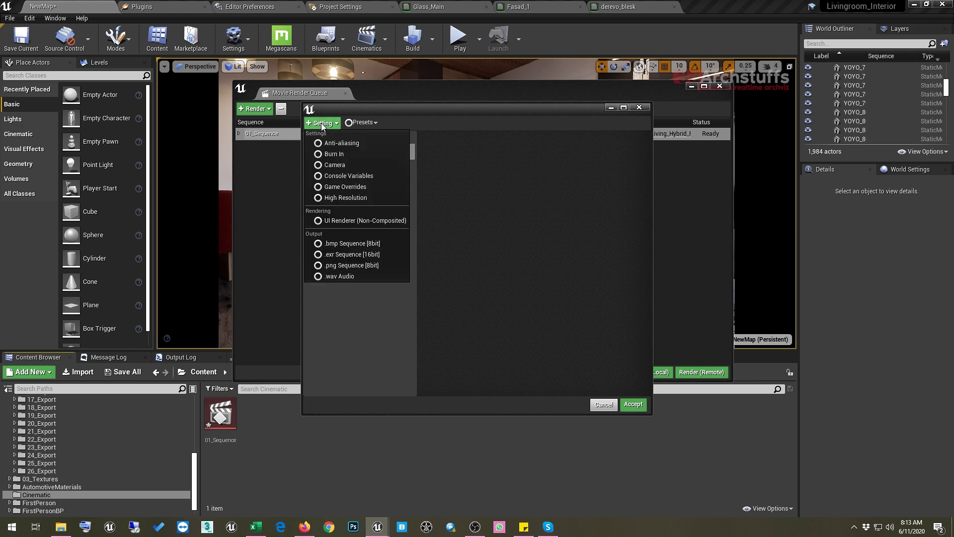
{"action": "left_click", "coordinate": [336, 187]}
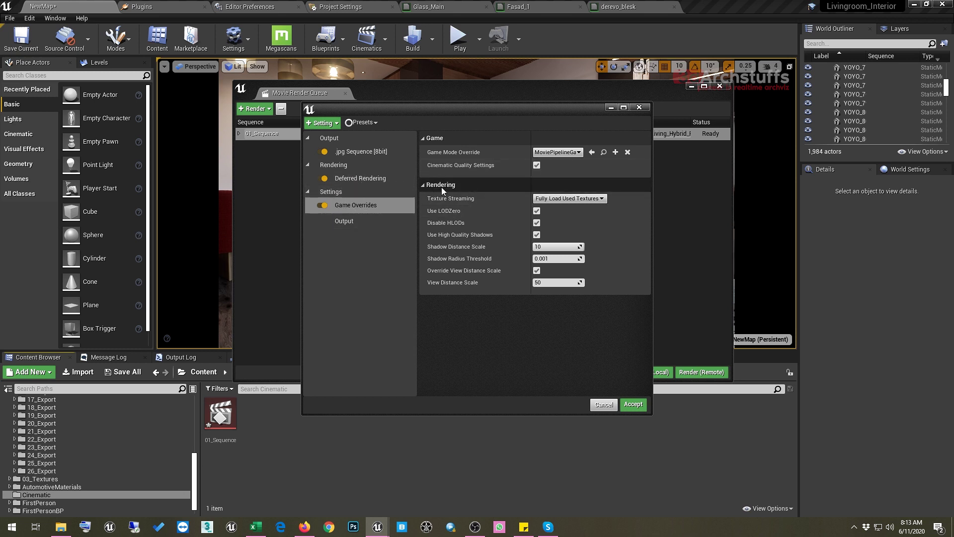
{"action": "mouse_move", "coordinate": [459, 203]}
{"action": "left_click", "coordinate": [554, 198]}
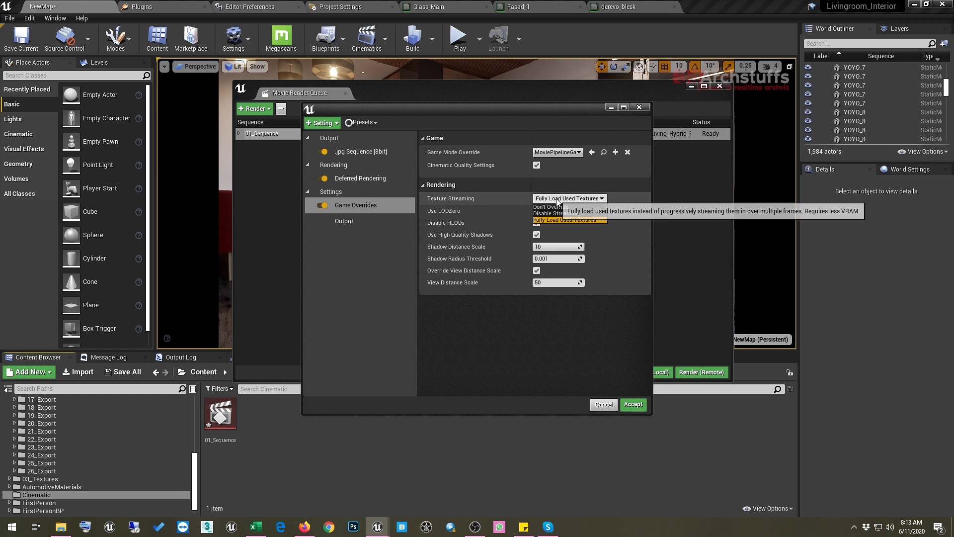
{"action": "left_click", "coordinate": [560, 213]}
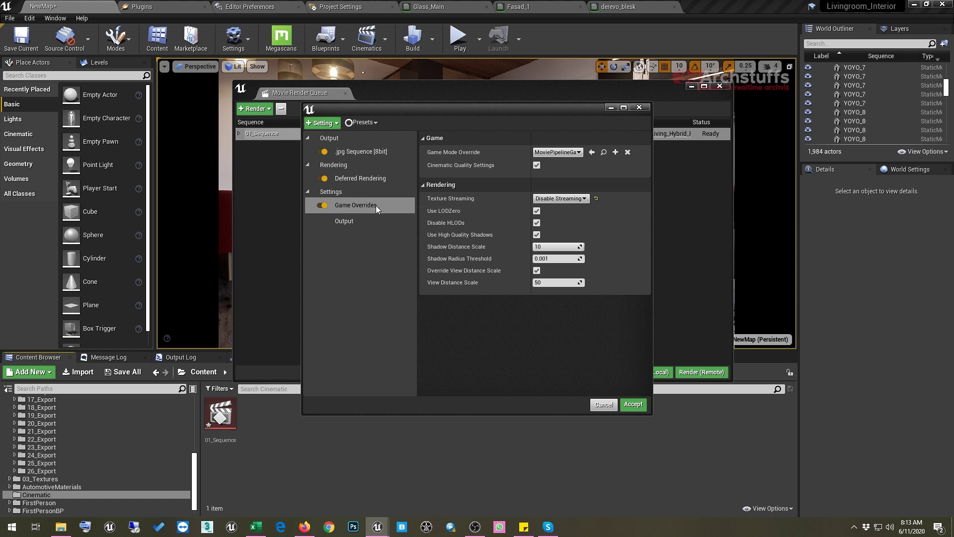
Add the Console Variables setting to the render configuration and create one empty variable entry
{"action": "left_click", "coordinate": [326, 123]}
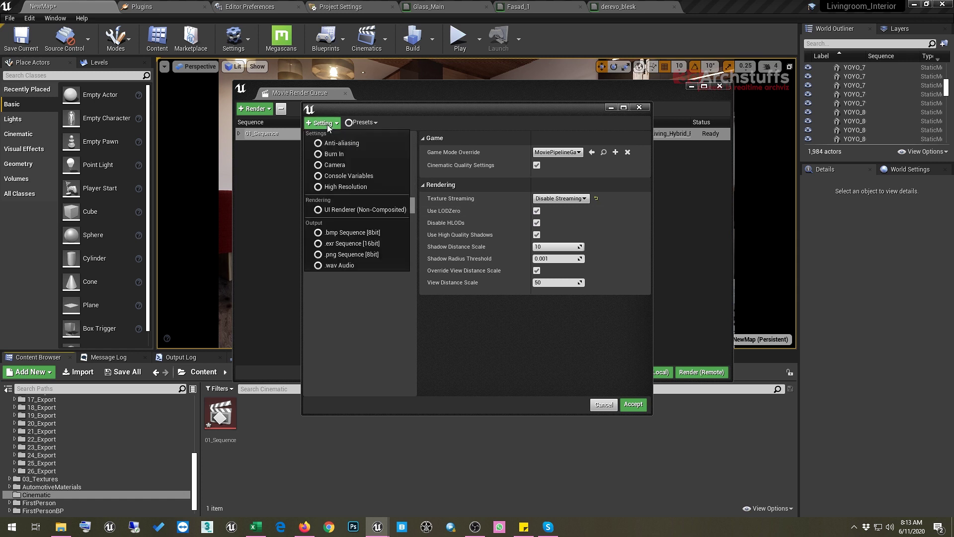
{"action": "left_click", "coordinate": [344, 176]}
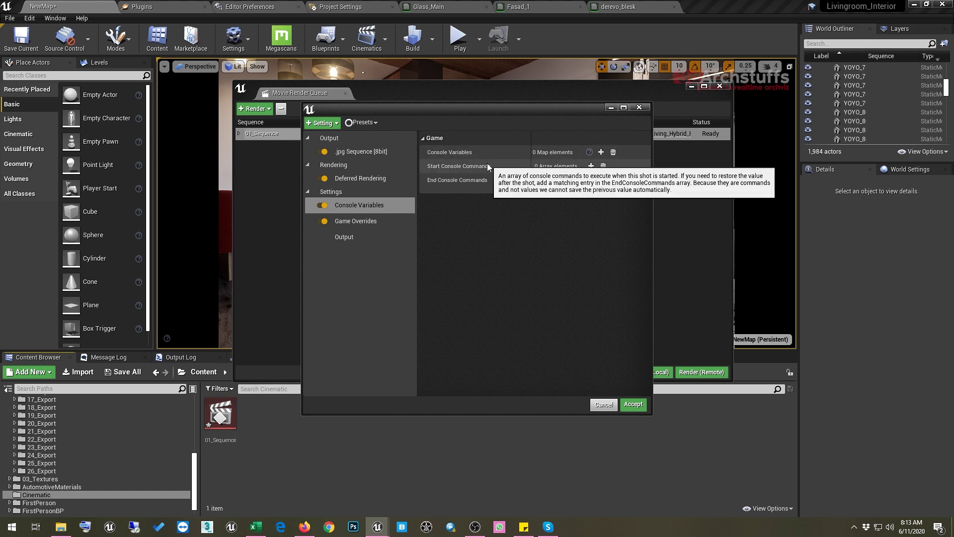
{"action": "left_click", "coordinate": [600, 151]}
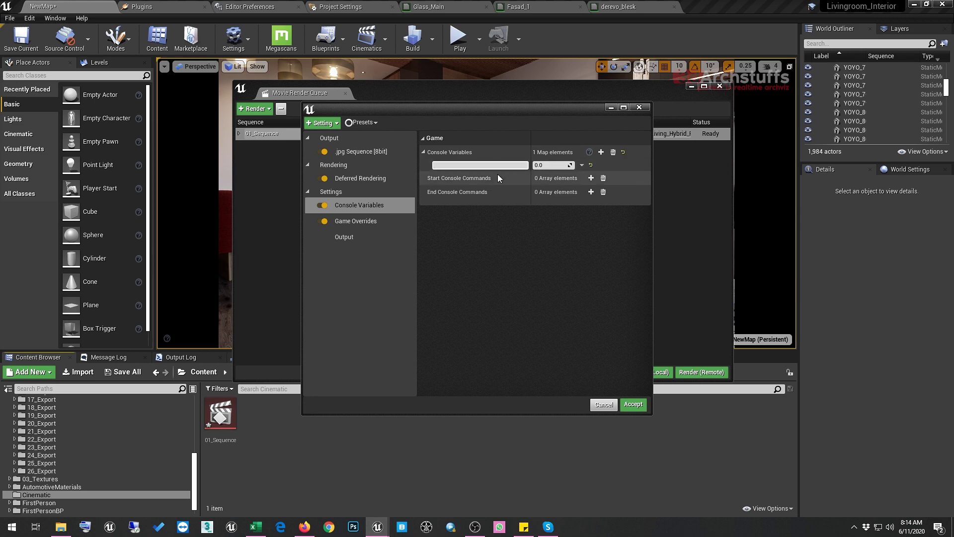
Find r.RayTracing.Reflections.SamplesPerPixel through the Output Log's console command suggestions and copy its full name
{"action": "left_click", "coordinate": [189, 358]}
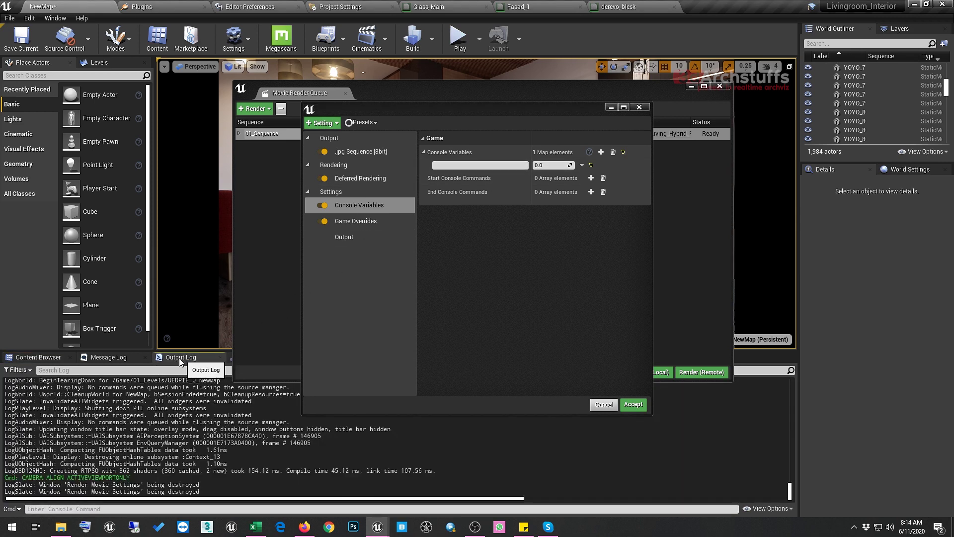
{"action": "left_click", "coordinate": [59, 509]}
{"action": "type", "text": "r.ray"}
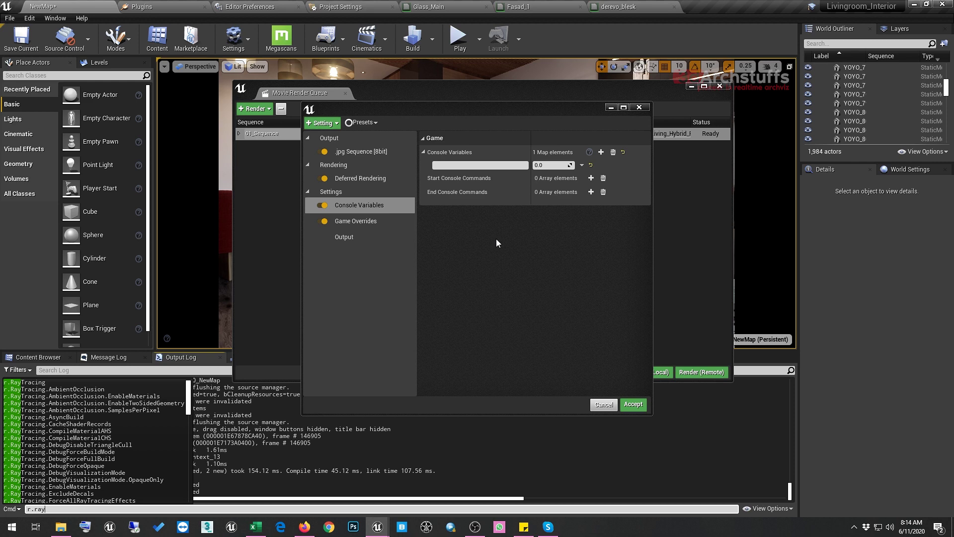
{"action": "left_click", "coordinate": [640, 107]}
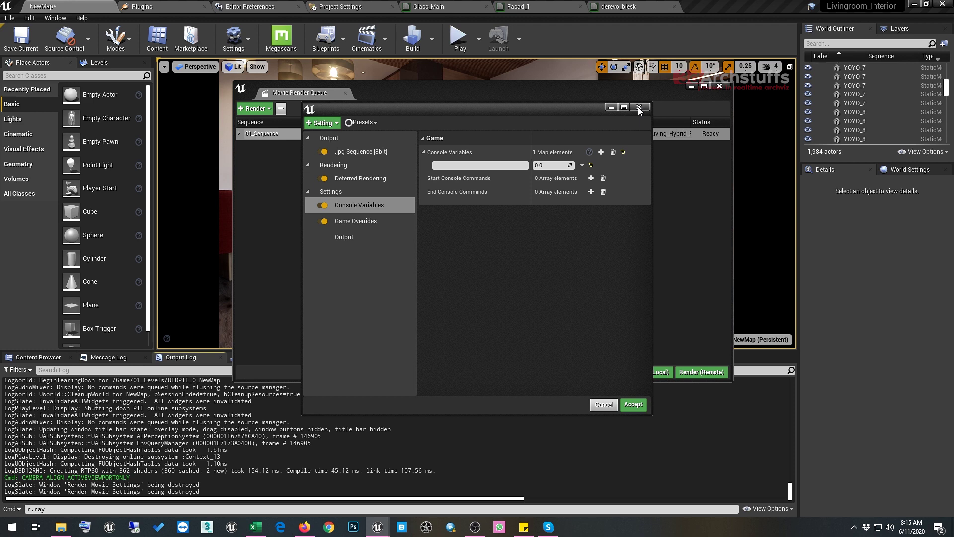
{"action": "left_click", "coordinate": [49, 508]}
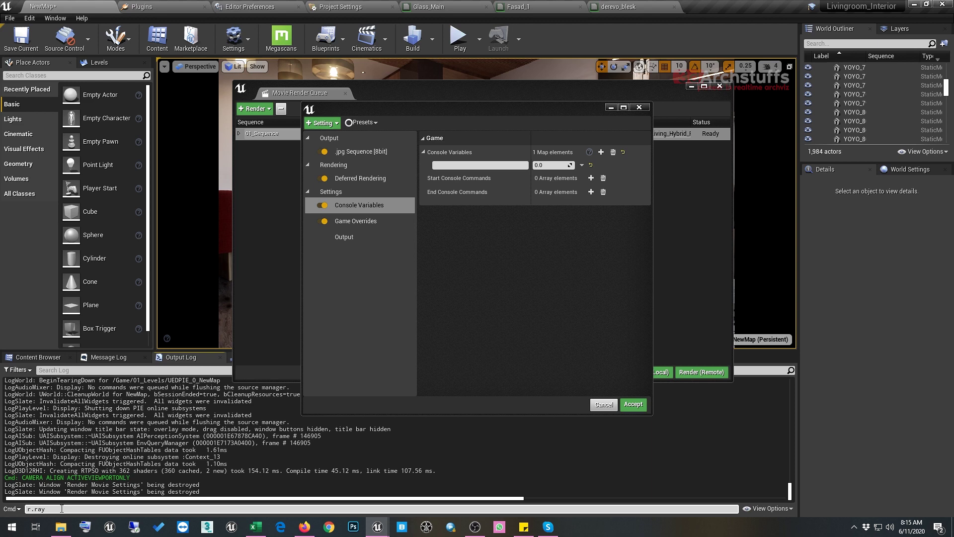
{"action": "type", "text": "t"}
{"action": "key", "text": "Down"}
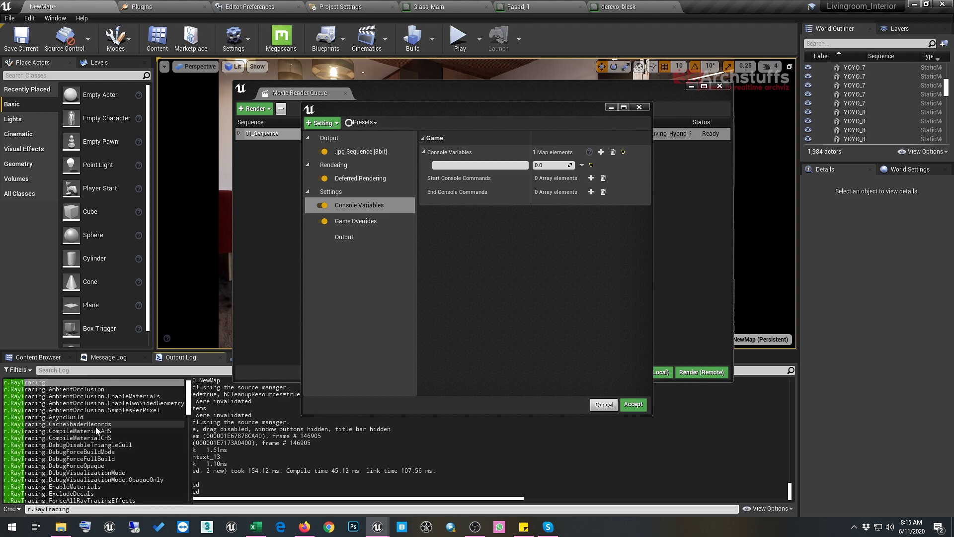
{"action": "type", "text": ".r"}
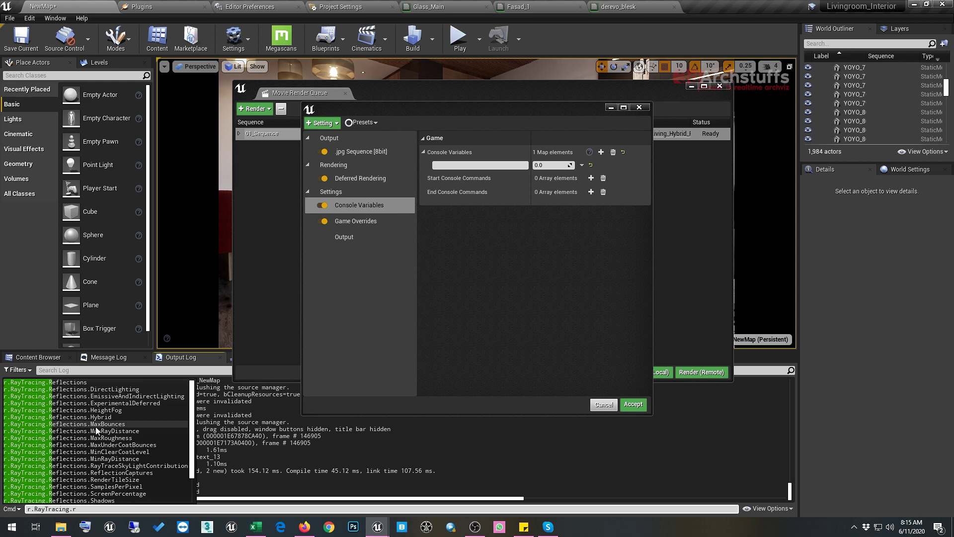
{"action": "key", "text": "Down"}
{"action": "key", "text": "Down"}
{"action": "key", "text": "Down"}
{"action": "key", "text": "Down"}
{"action": "key", "text": "Down"}
{"action": "key", "text": "Down"}
{"action": "key", "text": "Down"}
{"action": "key", "text": "Down"}
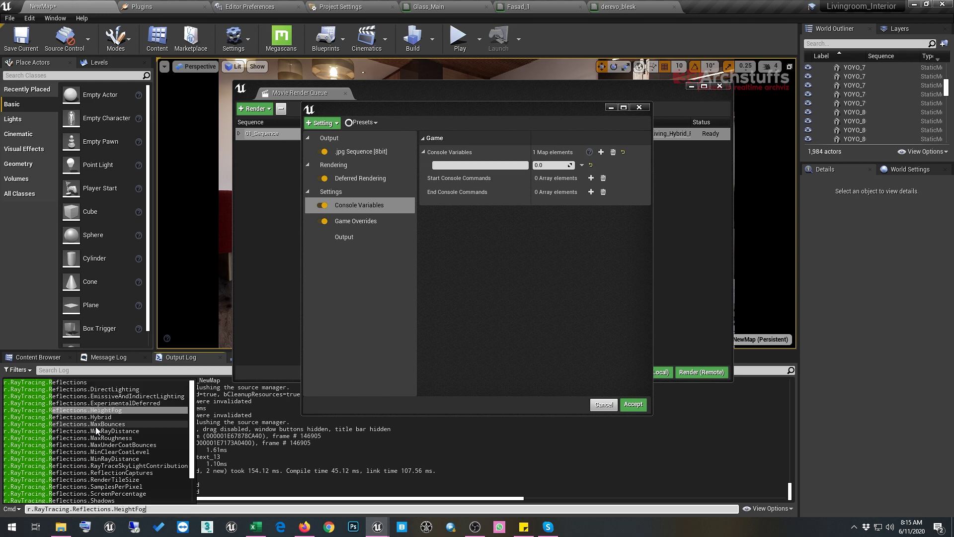
{"action": "key", "text": "Down"}
{"action": "key", "text": "Down"}
{"action": "key", "text": "Down"}
{"action": "key", "text": "Down"}
{"action": "key", "text": "Down"}
{"action": "key", "text": "Down"}
{"action": "key", "text": "Down"}
{"action": "key", "text": "Down"}
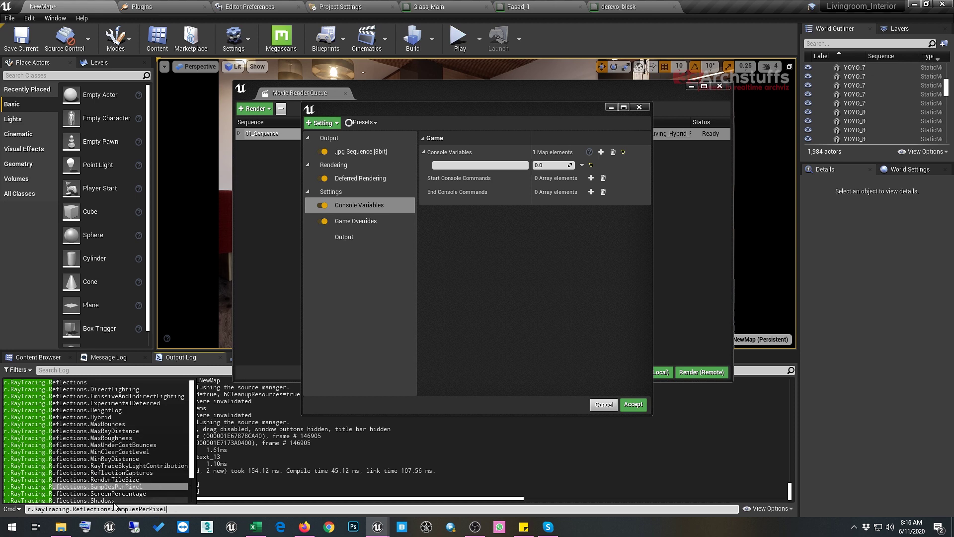
{"action": "left_click_drag", "start_coordinate": [167, 509], "coordinate": [17, 512]}
{"action": "key", "text": "ctrl+c"}
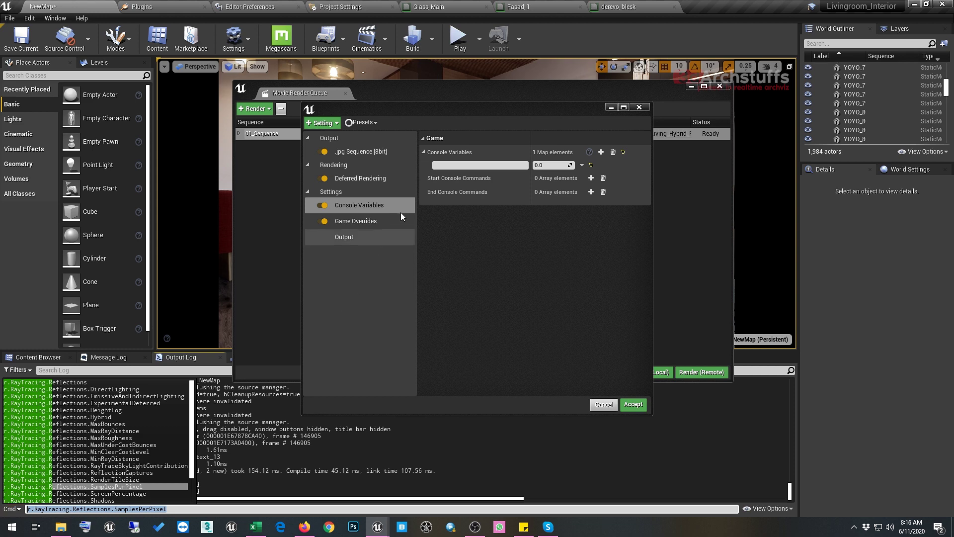
Enter r.RayTracing.Reflections.SamplesPerPixel as the console variable with value 4, and widen the name column to show it fully
{"action": "left_click", "coordinate": [444, 165]}
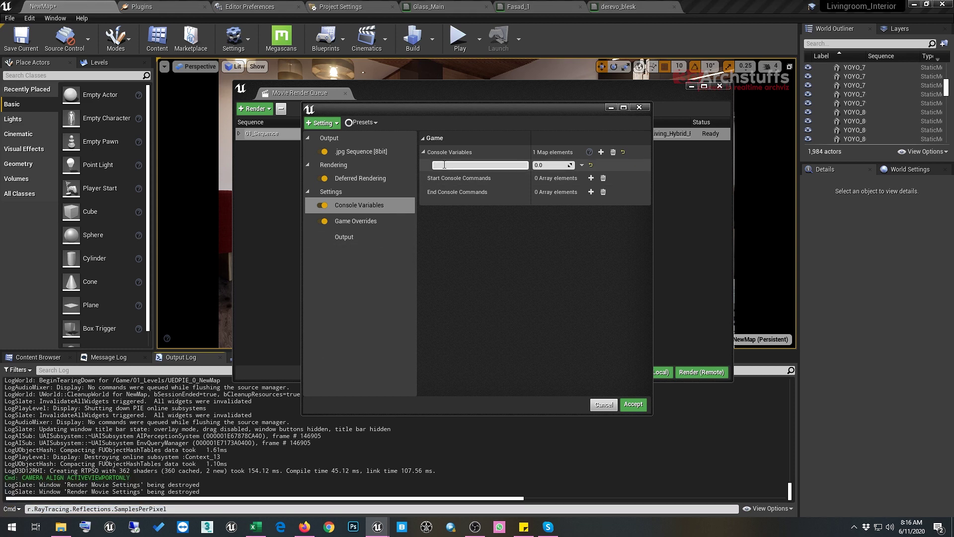
{"action": "key", "text": "ctrl+v"}
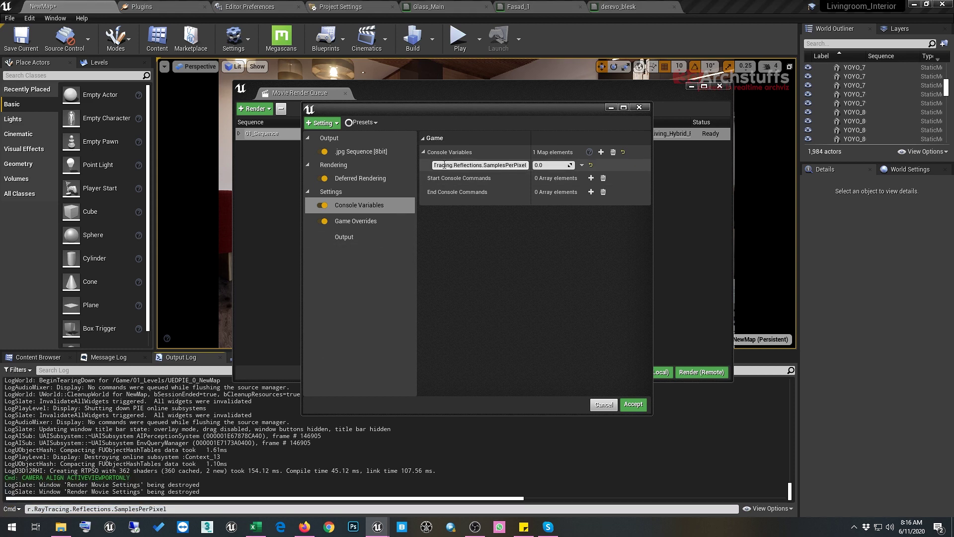
{"action": "left_click", "coordinate": [550, 164]}
{"action": "type", "text": "3"}
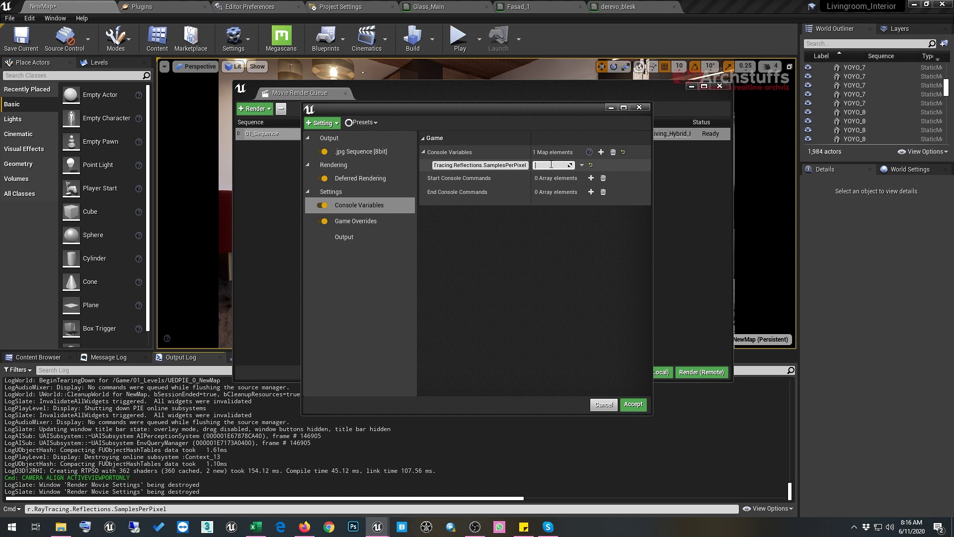
{"action": "type", "text": "4"}
{"action": "key", "text": "Return"}
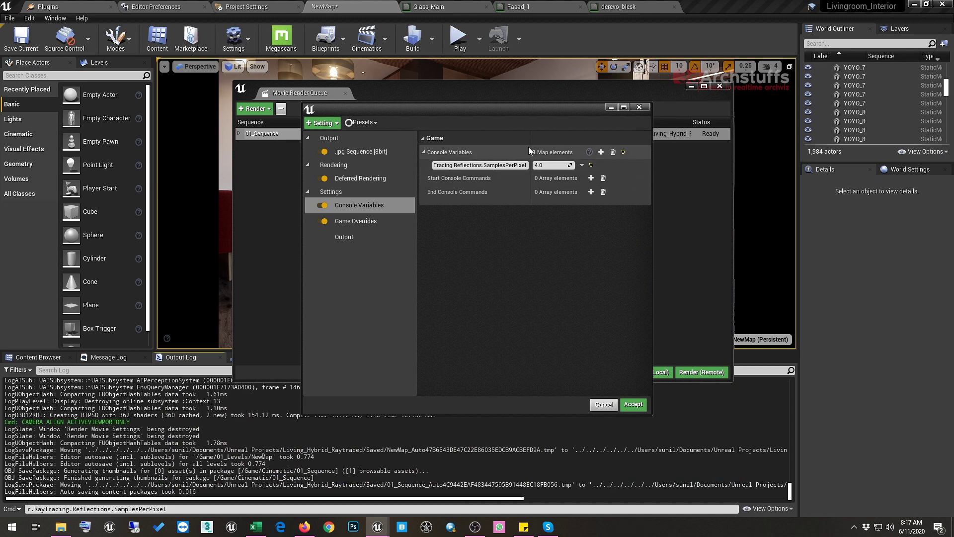
{"action": "left_click_drag", "start_coordinate": [529, 151], "coordinate": [569, 152]}
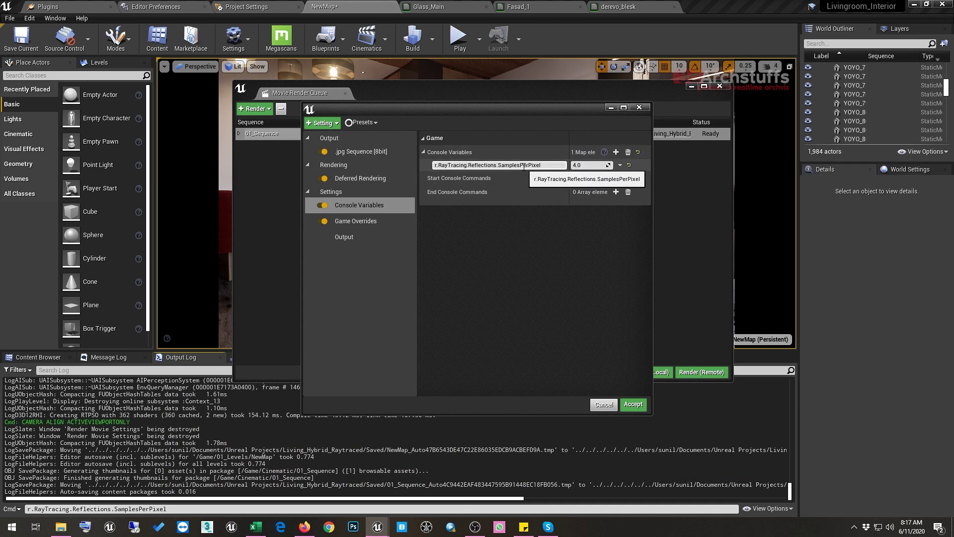
Select the post process volume on layer 04_PPV_01 and expand its Reflections and Ray Tracing Reflections settings
{"action": "left_click", "coordinate": [898, 28]}
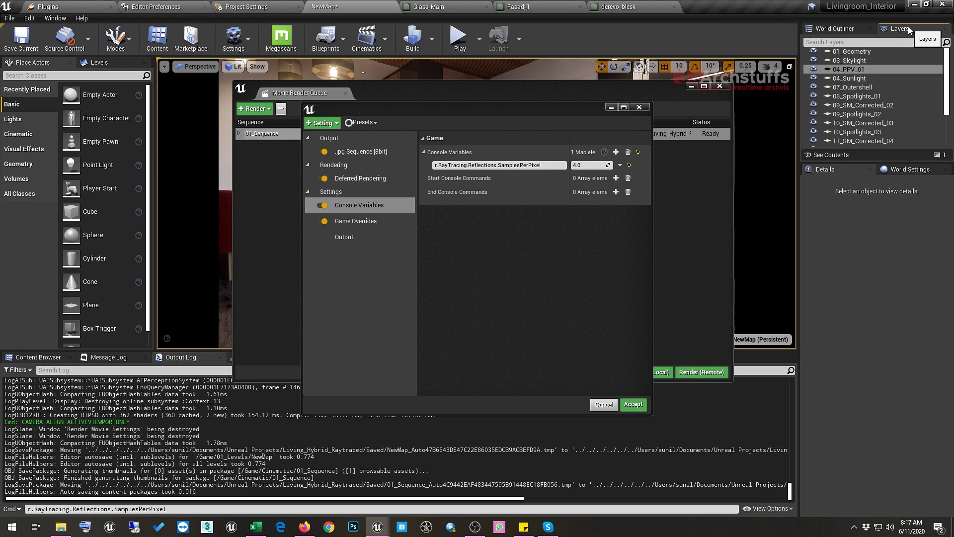
{"action": "left_click", "coordinate": [856, 70]}
{"action": "double_click", "coordinate": [856, 69]}
{"action": "scroll", "coordinate": [911, 324], "scroll_direction": "down", "scroll_amount": 5}
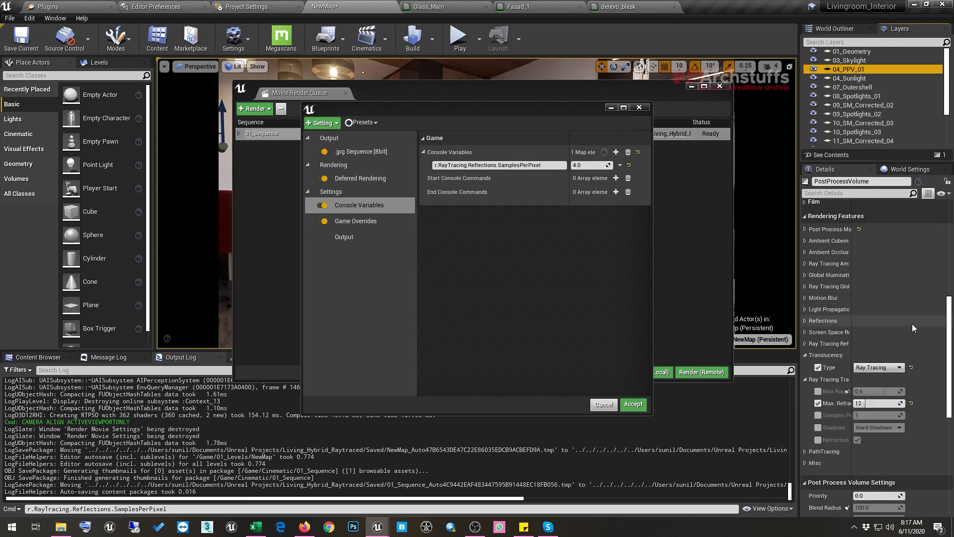
{"action": "scroll", "coordinate": [911, 324], "scroll_direction": "down", "scroll_amount": 2}
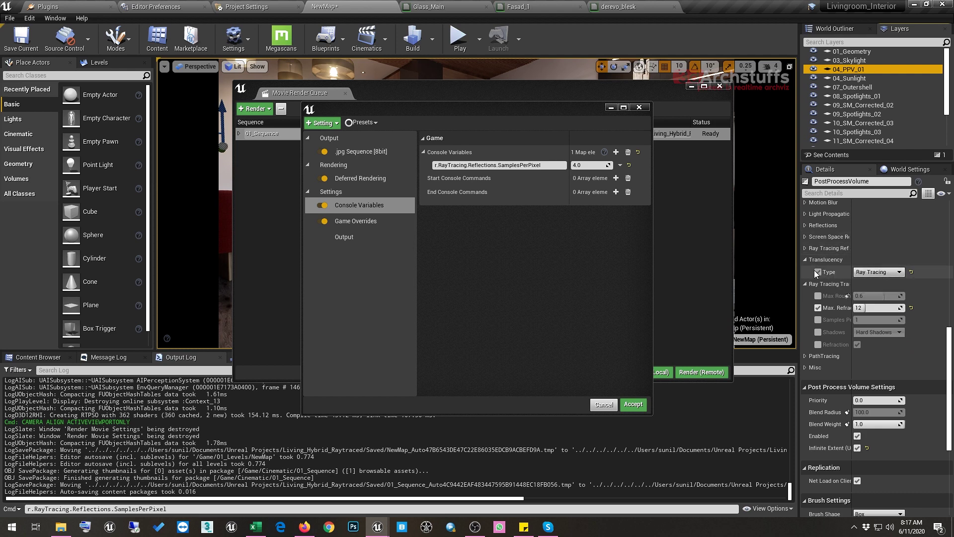
{"action": "left_click", "coordinate": [804, 225]}
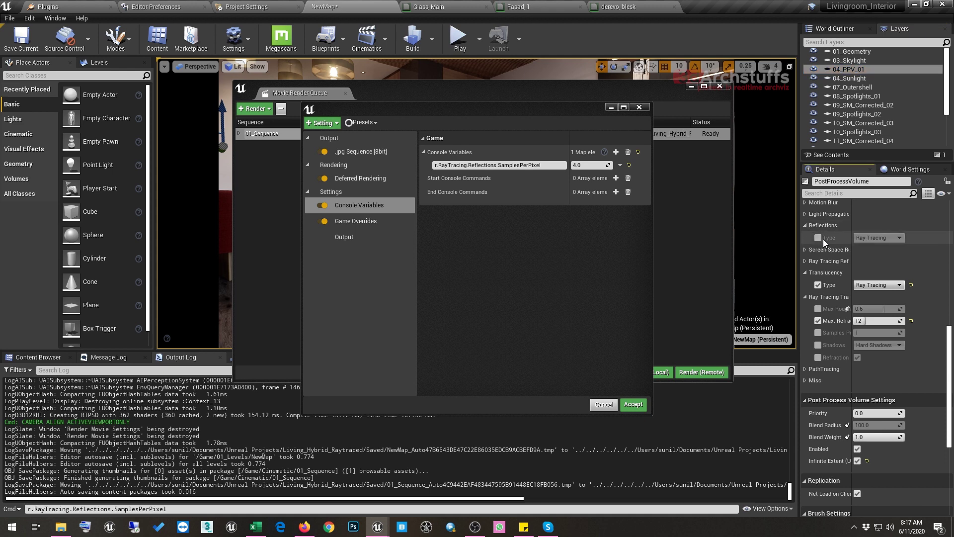
{"action": "left_click", "coordinate": [805, 262]}
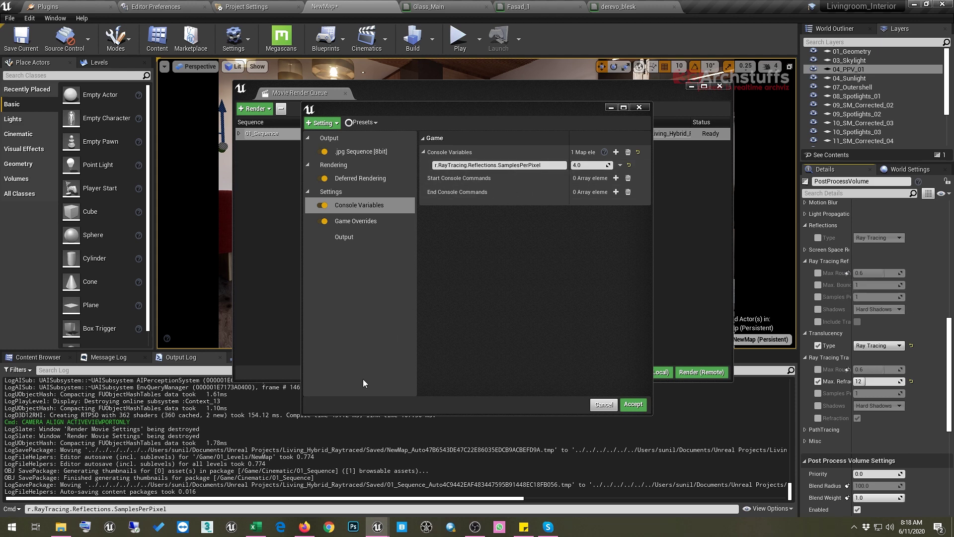
Find r.RayTracing.Reflections.MaxBounces through the Output Log's console command suggestions and copy its full name
{"action": "left_click", "coordinate": [179, 509]}
{"action": "left_click_drag", "start_coordinate": [179, 509], "coordinate": [25, 509]}
{"action": "type", "text": "r.ray"}
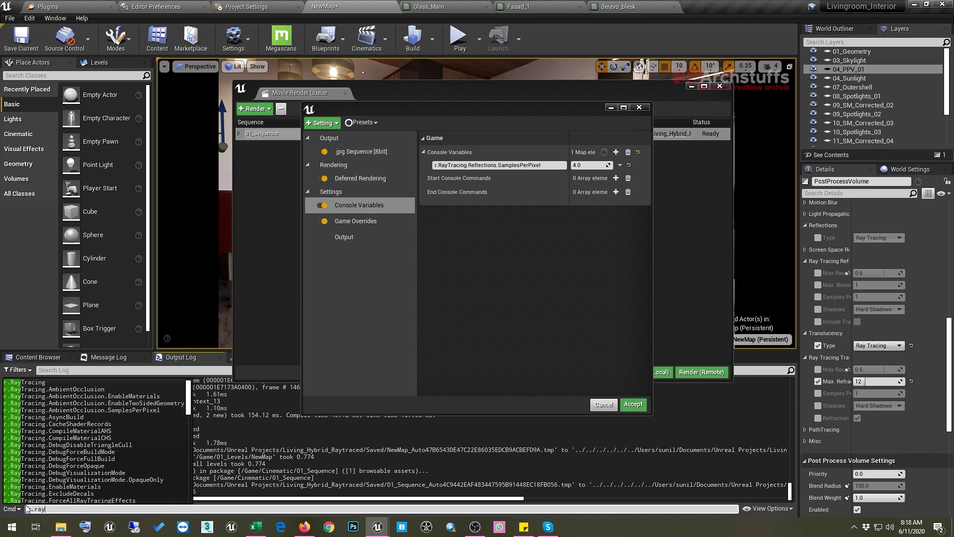
{"action": "key", "text": "Down"}
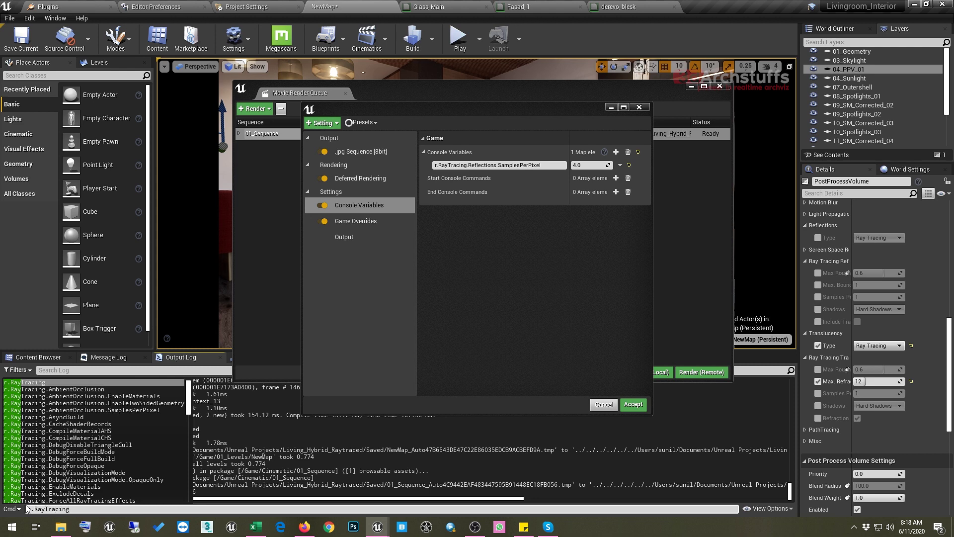
{"action": "type", "text": "r"}
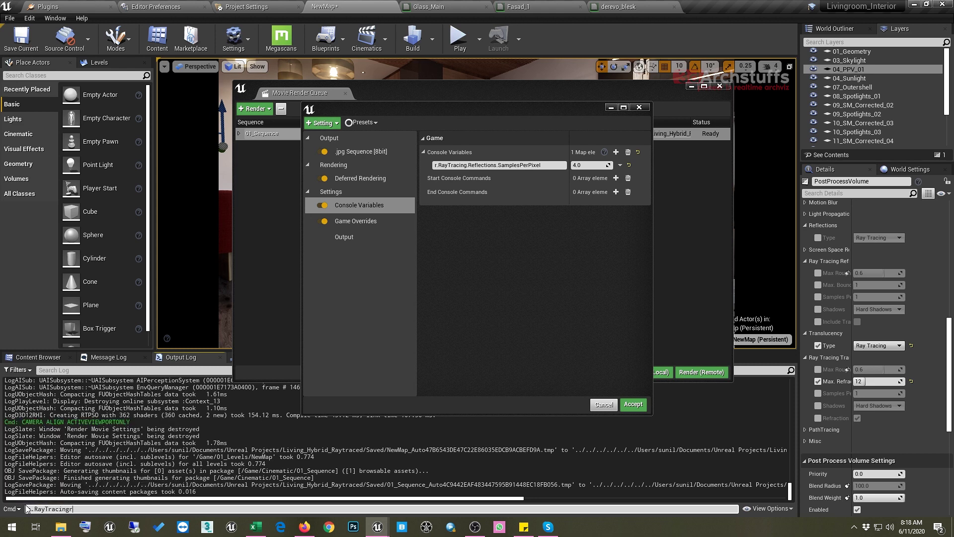
{"action": "key", "text": "BackSpace"}
{"action": "type", "text": ".r"}
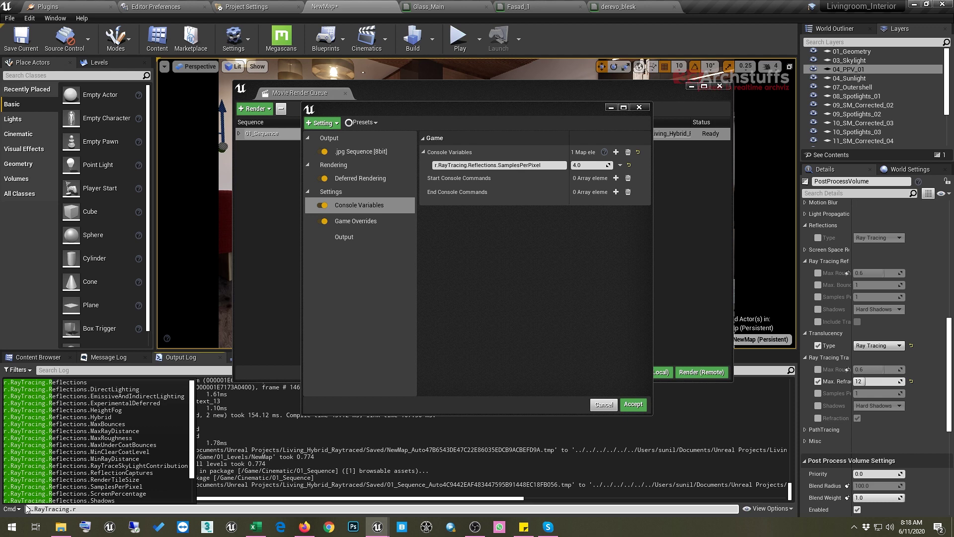
{"action": "left_click", "coordinate": [108, 422]}
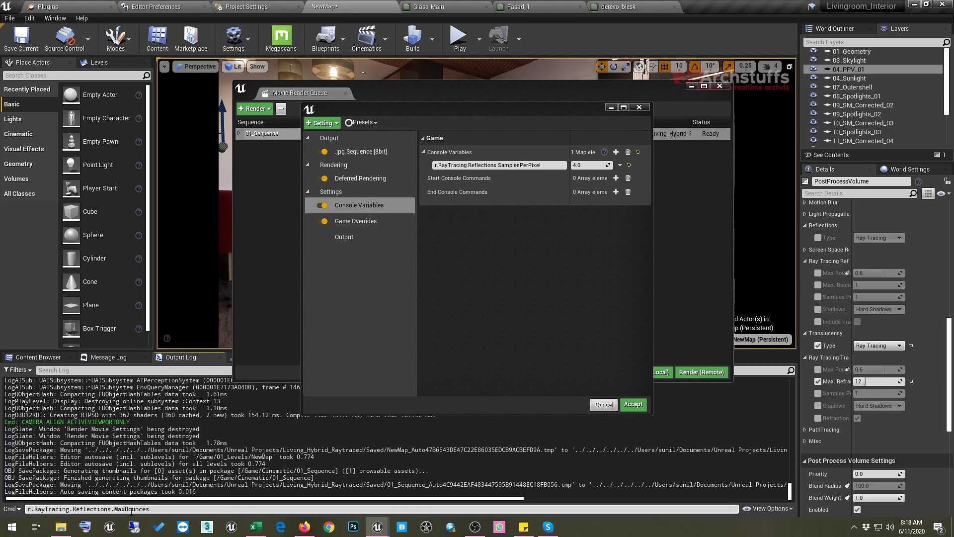
{"action": "left_click_drag", "start_coordinate": [158, 509], "coordinate": [20, 512]}
{"action": "key", "text": "ctrl+c"}
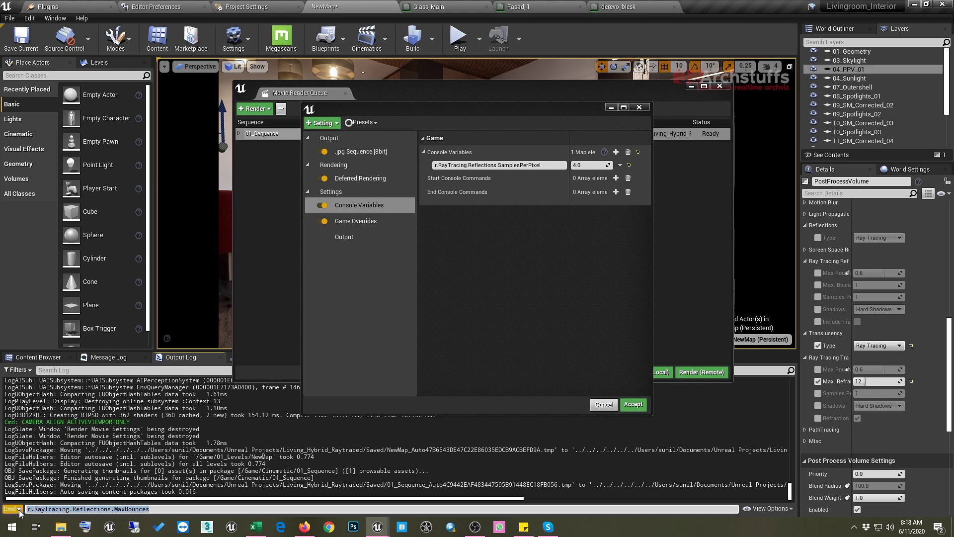
Replace the name of the existing console variable entry with r.RayTracing.Reflections.MaxBounces
{"action": "left_click", "coordinate": [552, 165]}
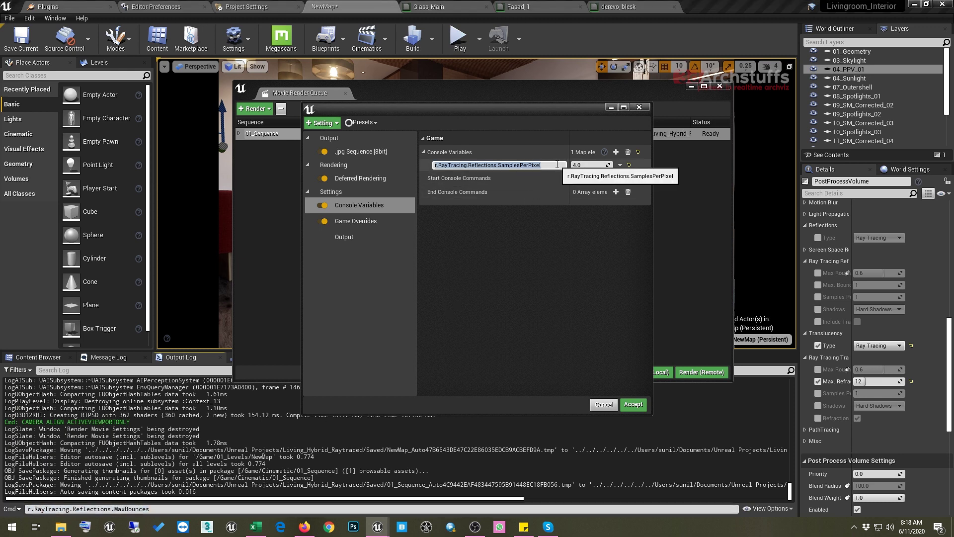
{"action": "left_click_drag", "start_coordinate": [551, 165], "coordinate": [417, 171]}
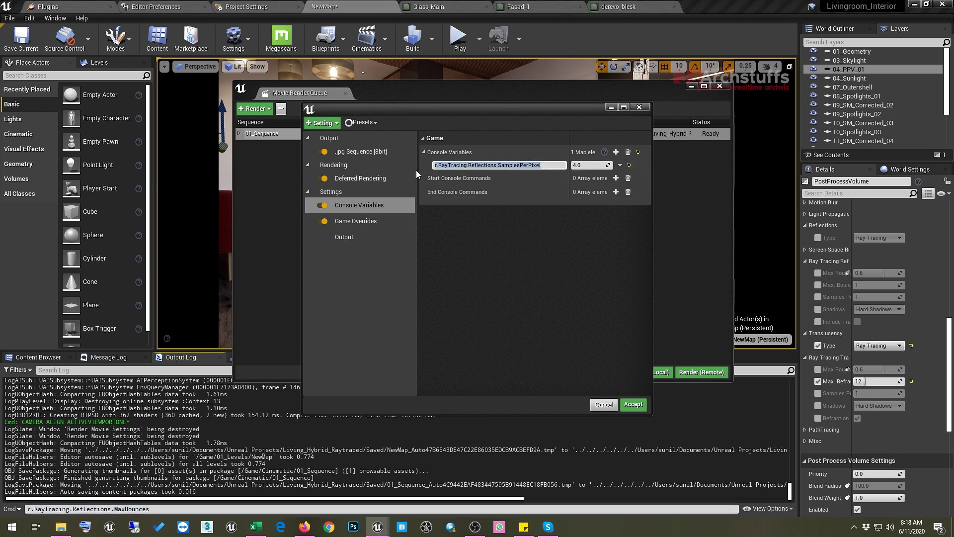
{"action": "key", "text": "ctrl+v"}
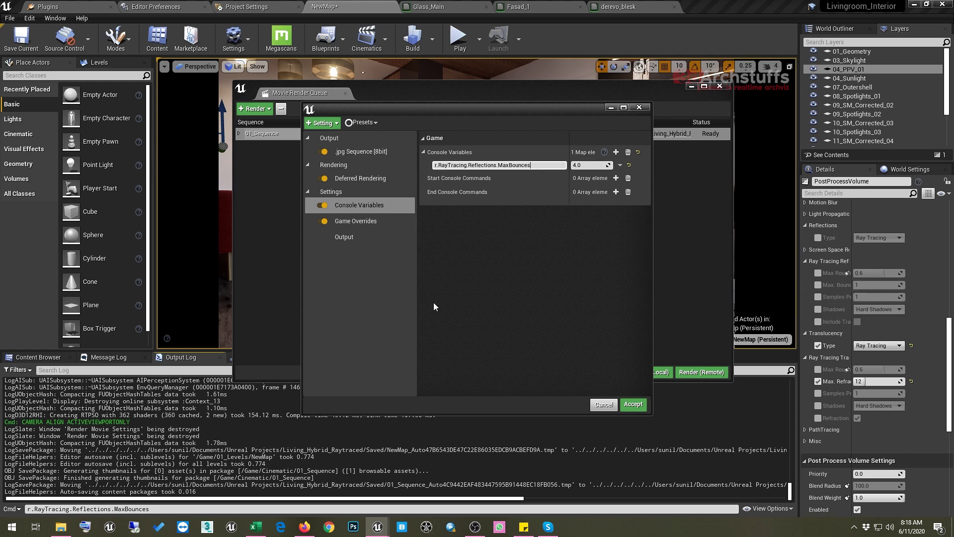
Add a second console variable entry and copy the name r.RayTracing.Reflections.SamplesPerPixel from the console command suggestions
{"action": "left_click", "coordinate": [615, 152]}
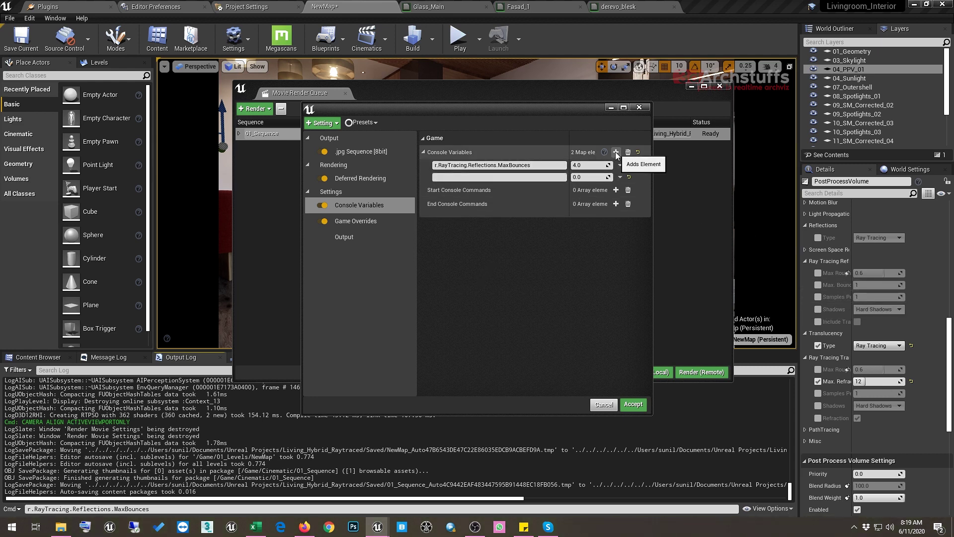
{"action": "left_click", "coordinate": [144, 509]}
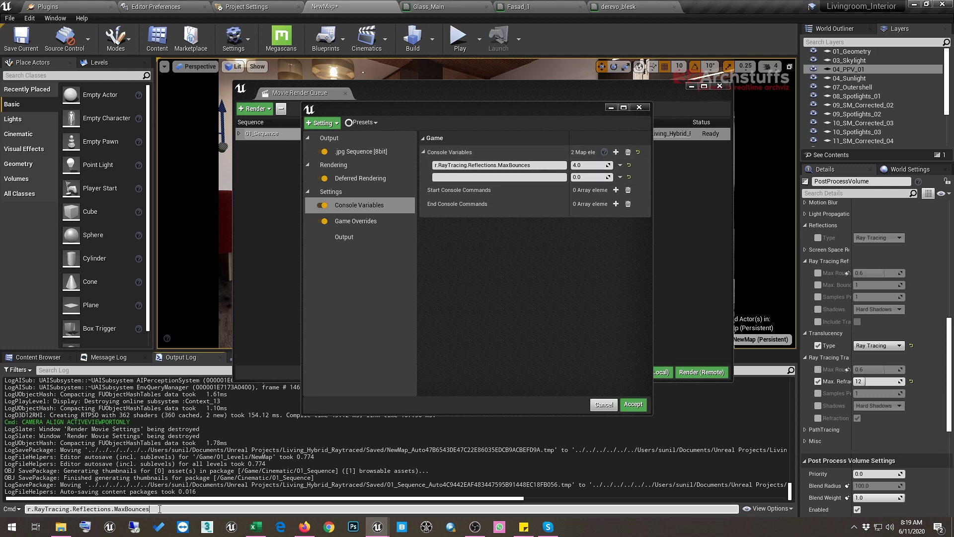
{"action": "left_click_drag", "start_coordinate": [167, 509], "coordinate": [75, 509]}
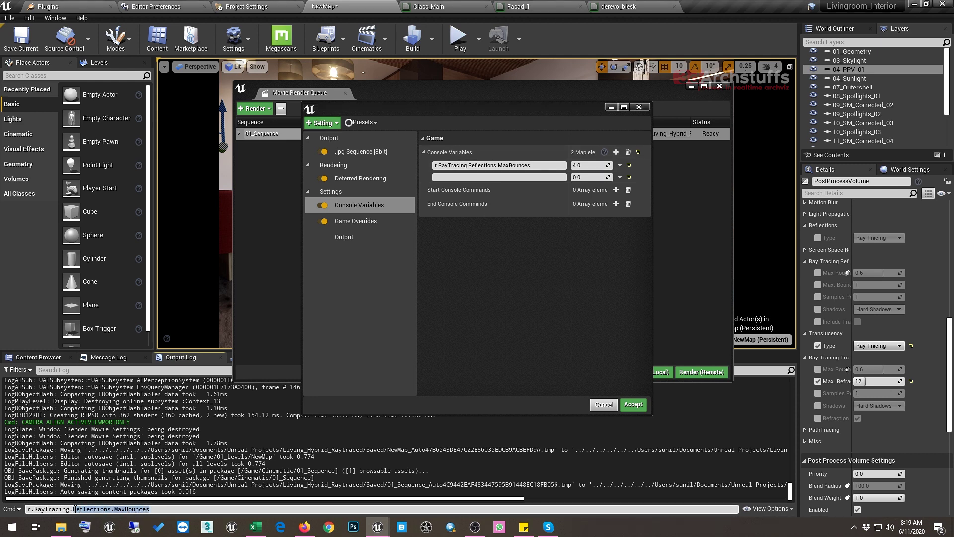
{"action": "key", "text": "BackSpace"}
{"action": "left_click", "coordinate": [124, 488]}
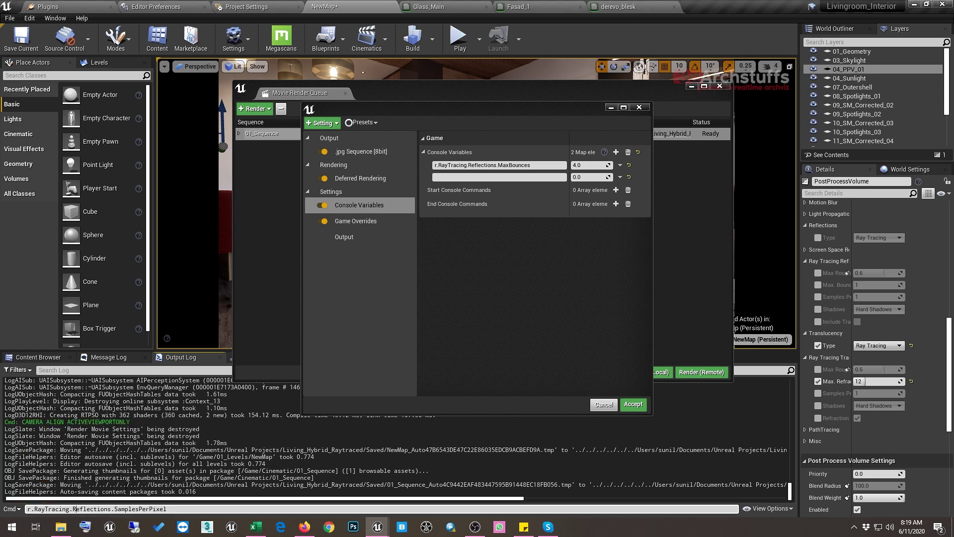
{"action": "left_click_drag", "start_coordinate": [166, 509], "coordinate": [26, 511]}
{"action": "key", "text": "ctrl+c"}
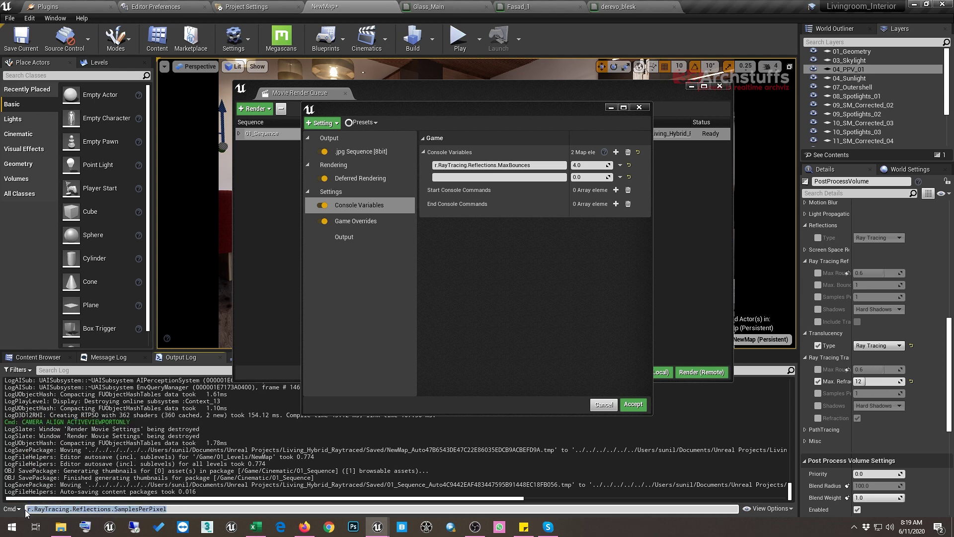
Enter r.RayTracing.Reflections.SamplesPerPixel in the second console variable entry with value 4.0
{"action": "left_click", "coordinate": [465, 177]}
{"action": "key", "text": "ctrl+v"}
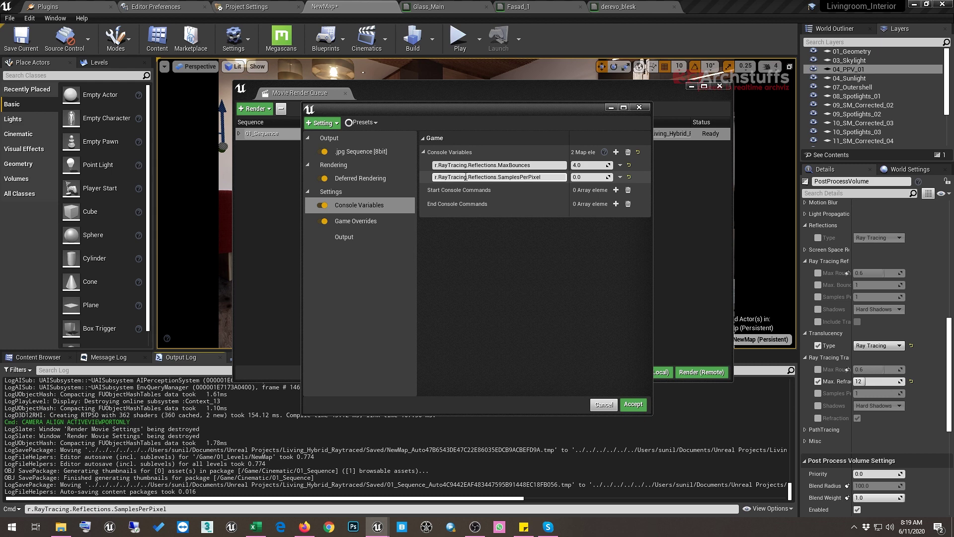
{"action": "left_click", "coordinate": [590, 176]}
{"action": "type", "text": "4.0"}
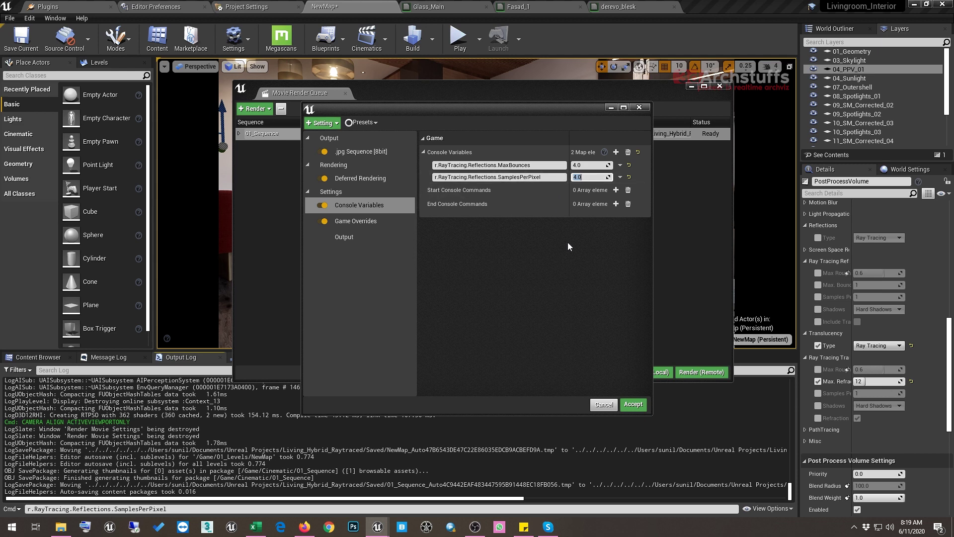
{"action": "left_click", "coordinate": [517, 275]}
Find r.RayTracing.Reflections.Shadows in the console command suggestions and copy its full name
{"action": "left_click", "coordinate": [175, 509]}
{"action": "left_click_drag", "start_coordinate": [175, 509], "coordinate": [74, 509]}
{"action": "type", "text": "r.RayTracing.r"}
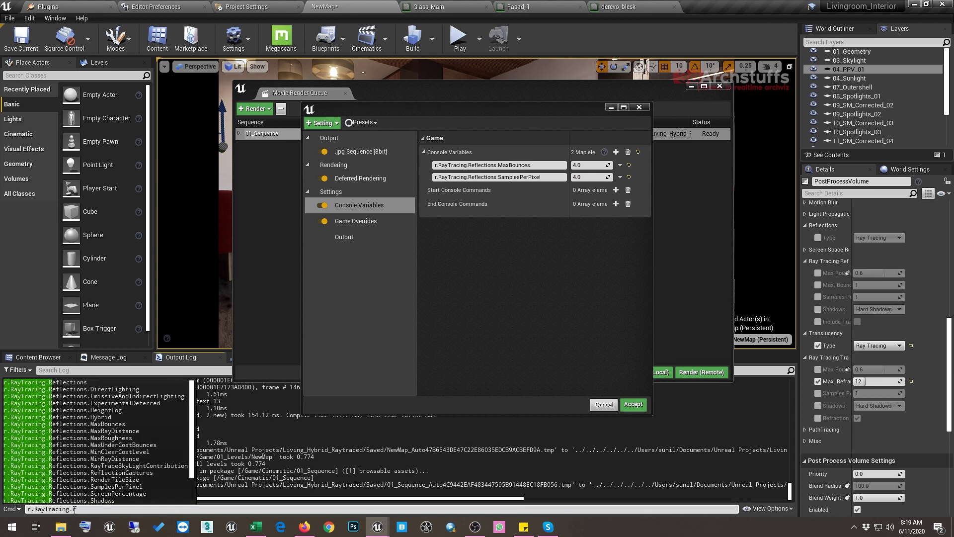
{"action": "left_click", "coordinate": [87, 500]}
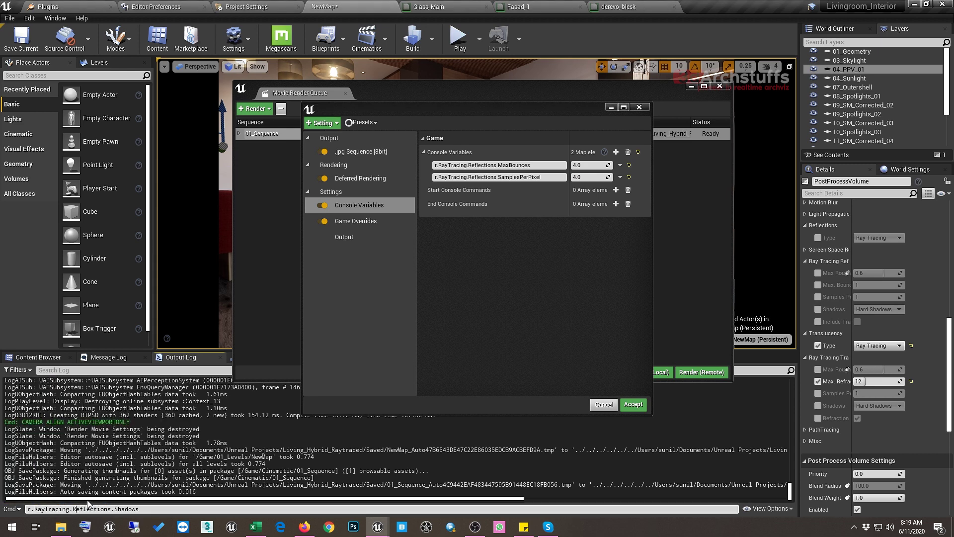
{"action": "left_click_drag", "start_coordinate": [141, 510], "coordinate": [25, 508]}
{"action": "key", "text": "ctrl+c"}
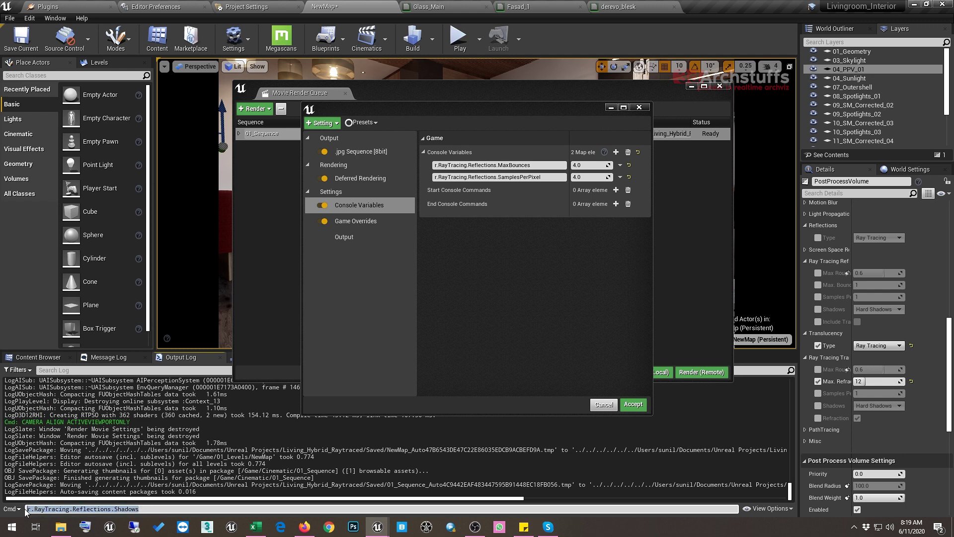
Add a third console variable entry named r.RayTracing.Reflections.Shadows and set its value to 2
{"action": "left_click", "coordinate": [616, 152]}
{"action": "left_click", "coordinate": [499, 190]}
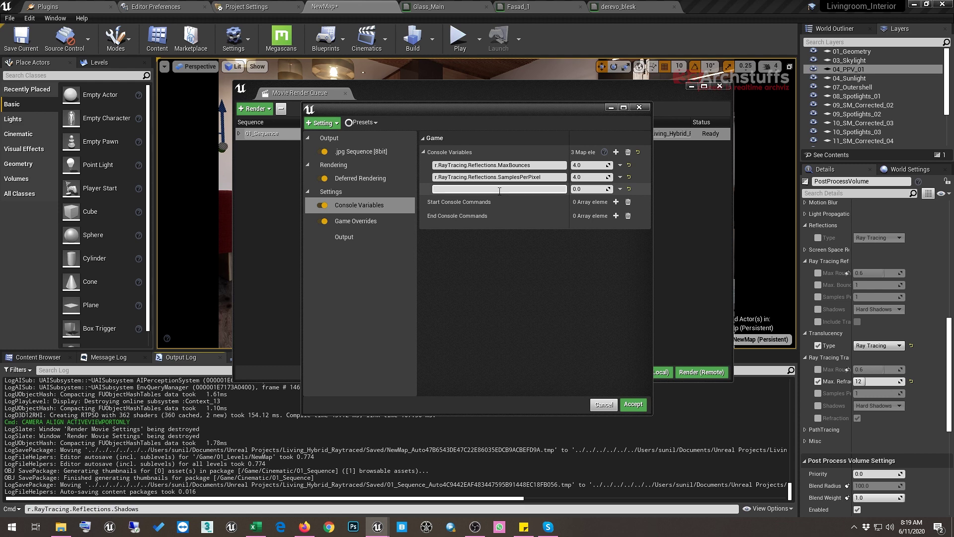
{"action": "key", "text": "ctrl+v"}
{"action": "left_click", "coordinate": [590, 189]}
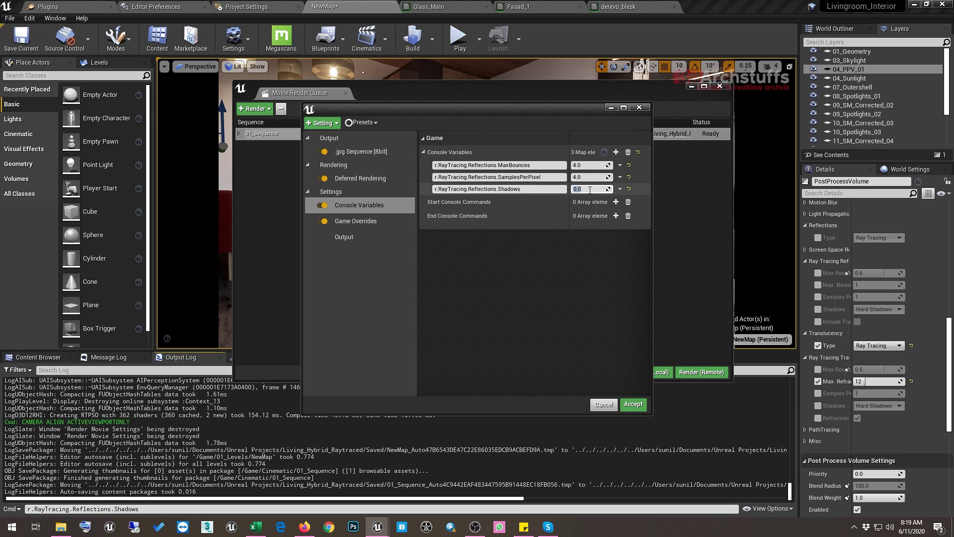
{"action": "type", "text": "2"}
{"action": "key", "text": "Return"}
Enable the Shadows override under the post process volume's Ray Tracing Translucency and set it to Area Shadows
{"action": "left_click", "coordinate": [818, 407]}
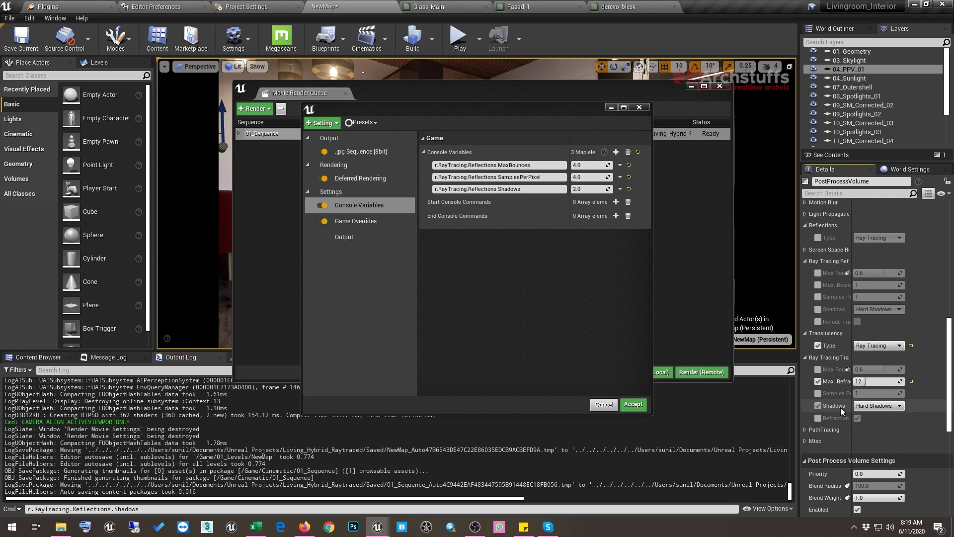
{"action": "left_click", "coordinate": [877, 406]}
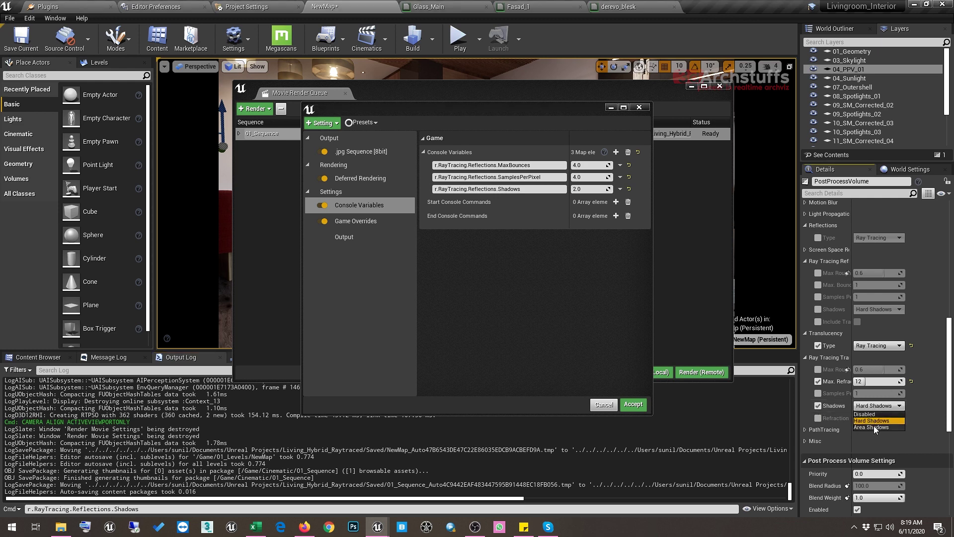
{"action": "left_click", "coordinate": [874, 425]}
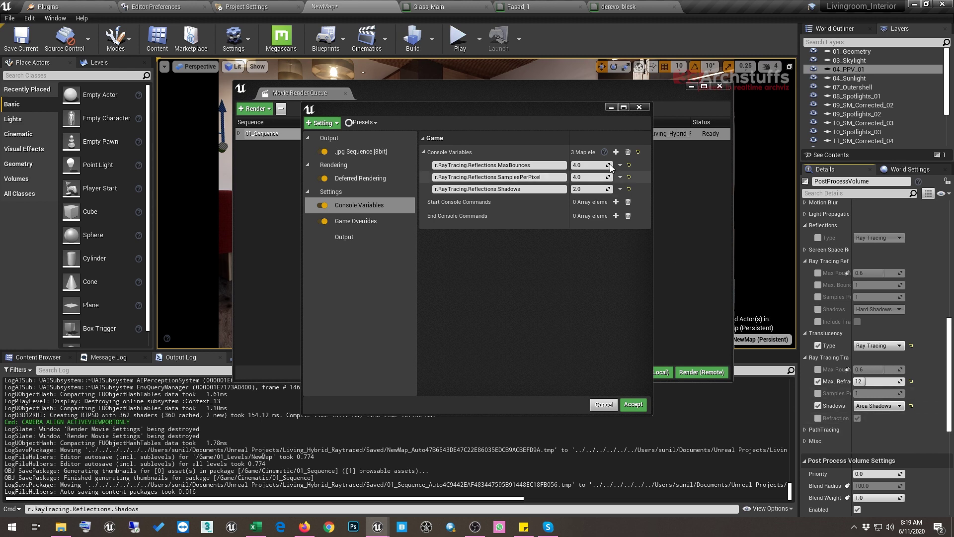
Minimize the render configuration and Movie Render Queue windows, and unlock the viewport from Camera Cuts in Sequencer
{"action": "left_click", "coordinate": [610, 107]}
{"action": "left_click", "coordinate": [692, 86]}
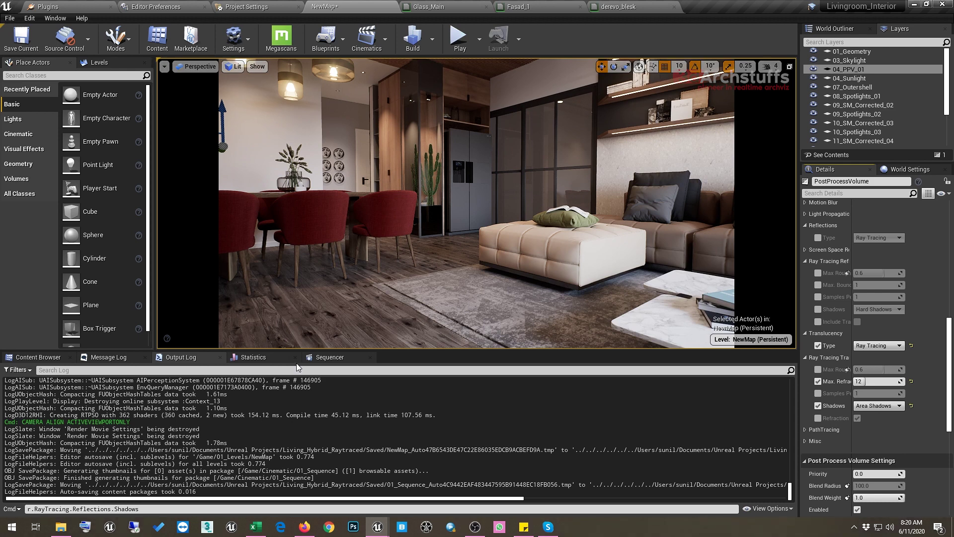
{"action": "left_click", "coordinate": [329, 358]}
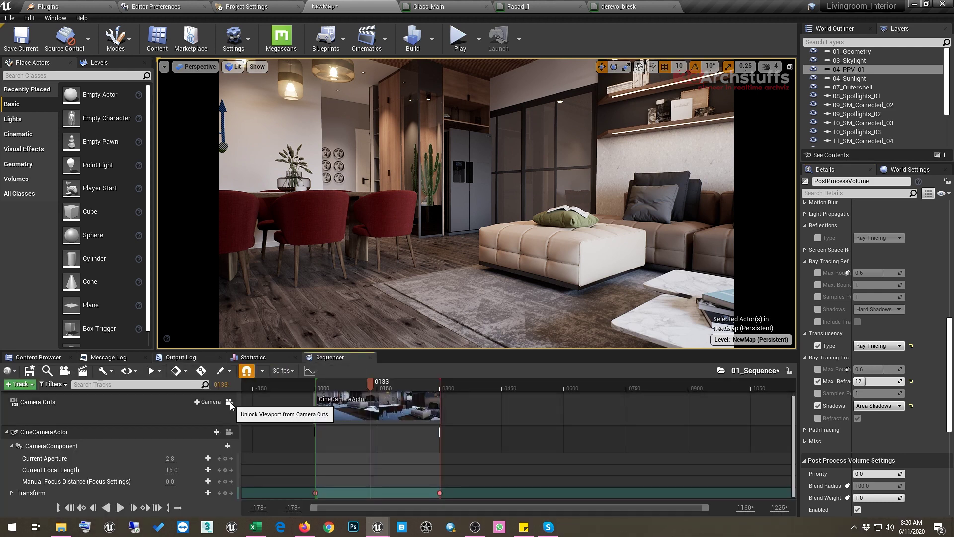
{"action": "left_click", "coordinate": [229, 401]}
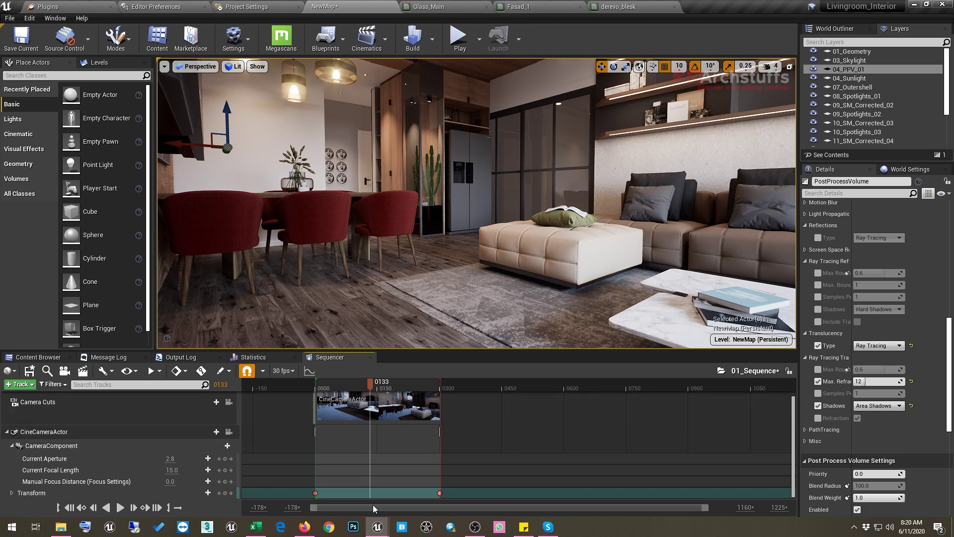
Bring back the Movie Render Queue window and its render configuration window with the console variables
{"action": "mouse_move", "coordinate": [378, 527]}
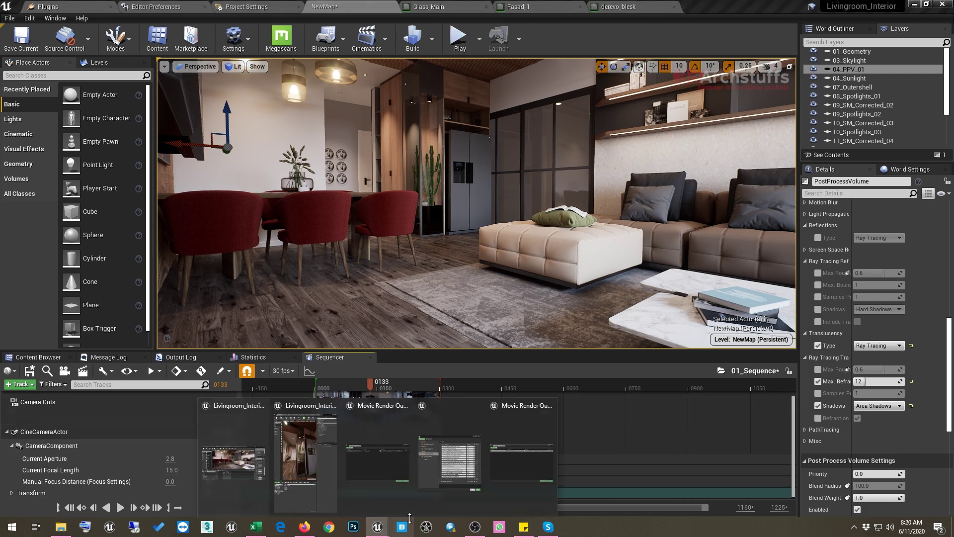
{"action": "left_click", "coordinate": [539, 468]}
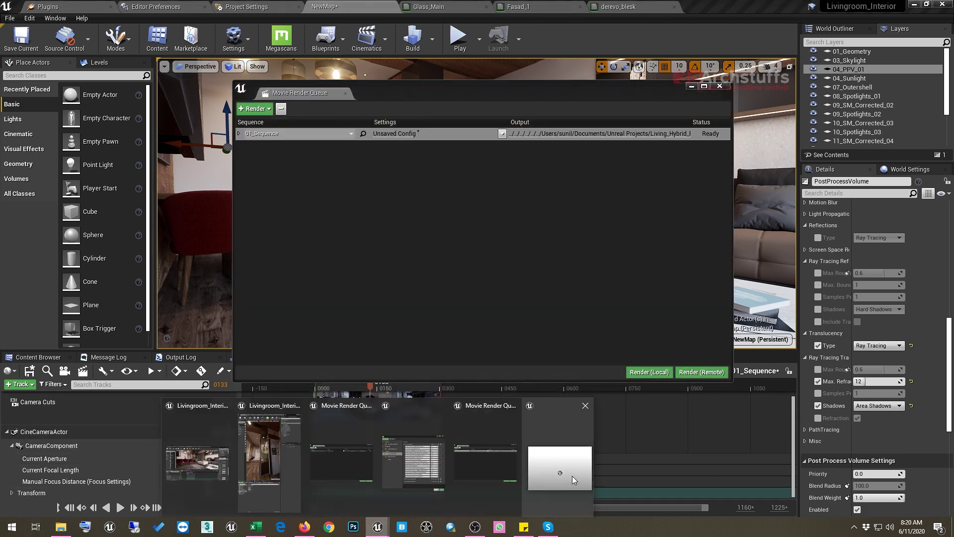
{"action": "left_click", "coordinate": [572, 475]}
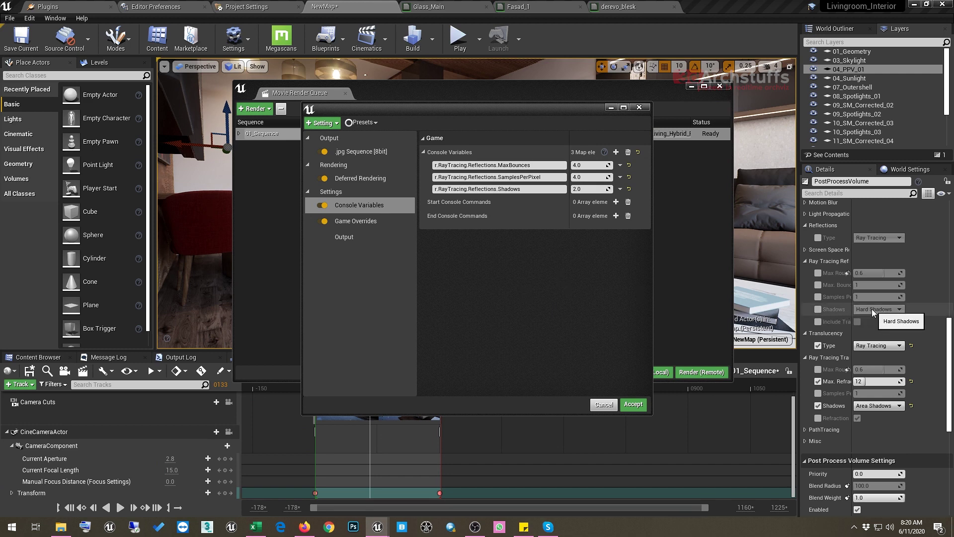
Toggle the post process volume's Include Translucent Objects override under Ray Tracing Reflections on and back off
{"action": "left_click", "coordinate": [818, 322]}
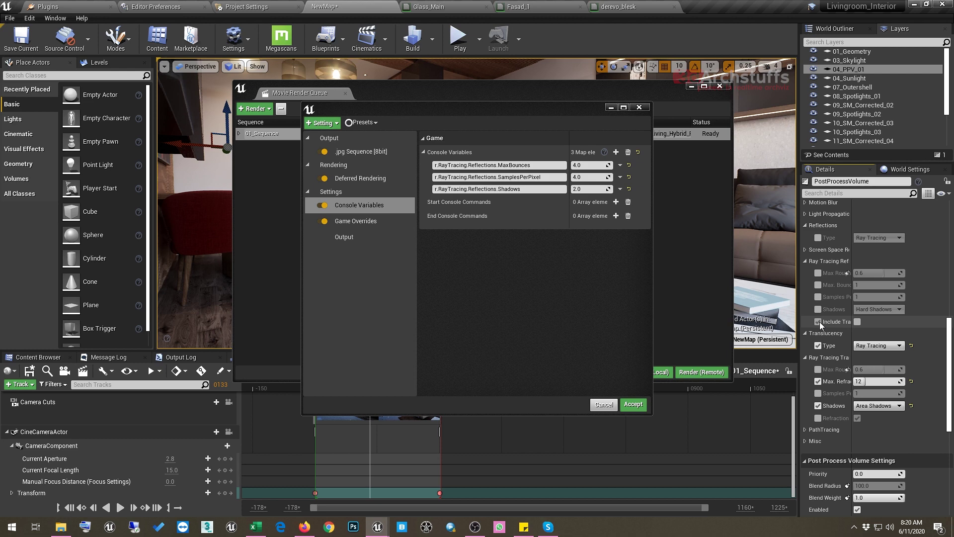
{"action": "left_click", "coordinate": [818, 322]}
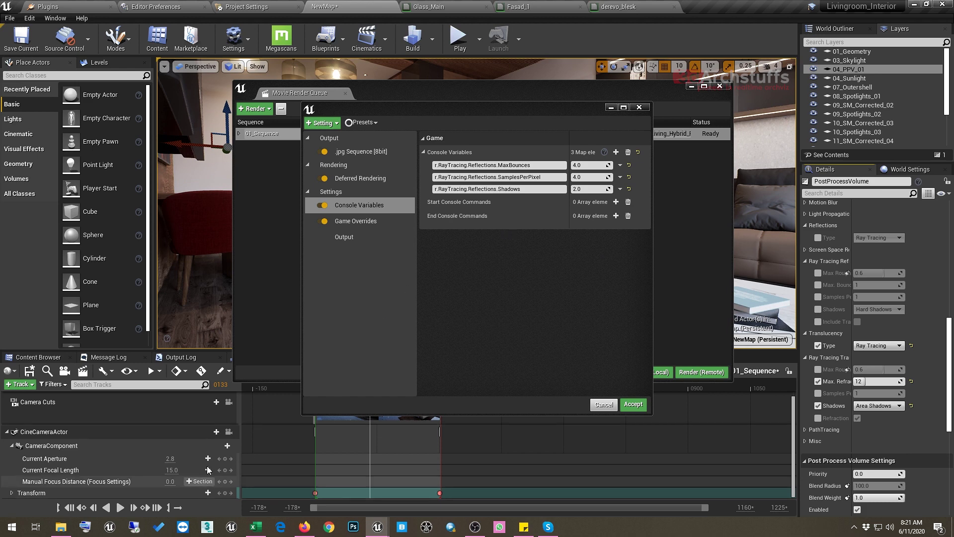
Look up r.RayTracing.Translucency in the Output Log console and copy the variable name
{"action": "left_click", "coordinate": [182, 356]}
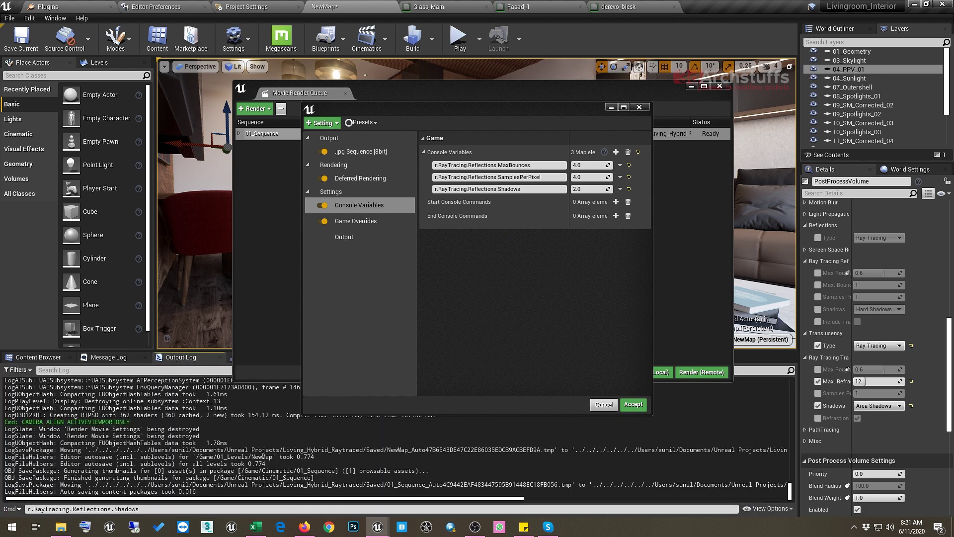
{"action": "left_click_drag", "start_coordinate": [140, 508], "coordinate": [73, 509]}
{"action": "type", "text": "t"}
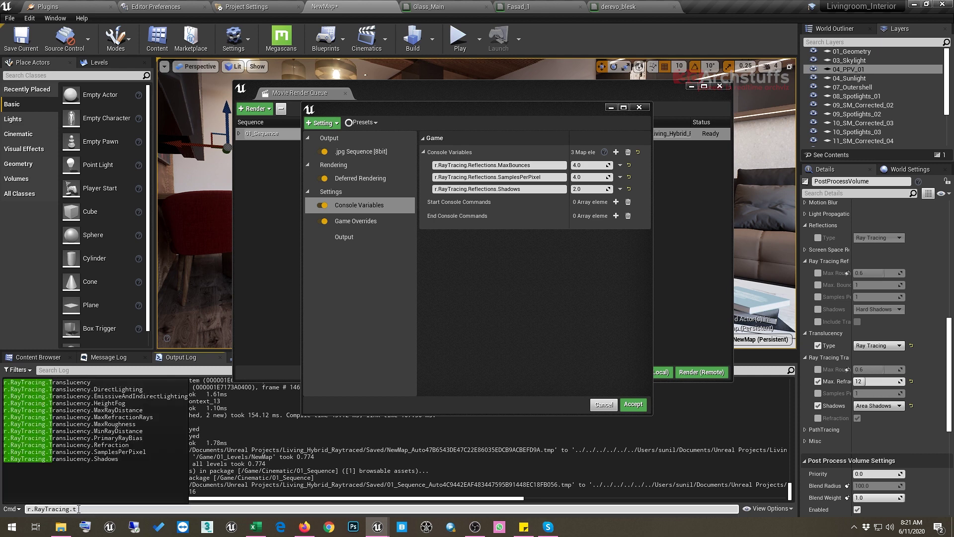
{"action": "left_click", "coordinate": [78, 382]}
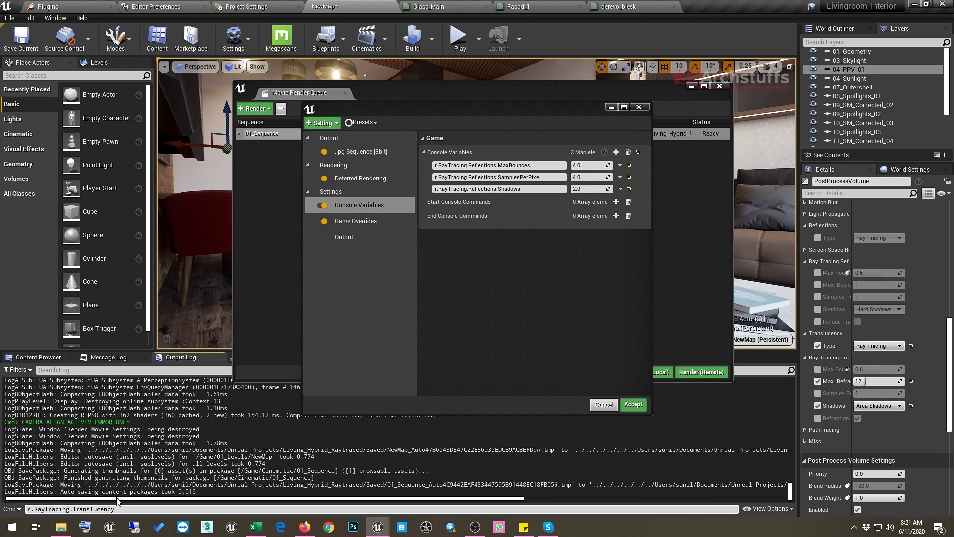
{"action": "left_click_drag", "start_coordinate": [137, 508], "coordinate": [19, 511]}
{"action": "key", "text": "ctrl+c"}
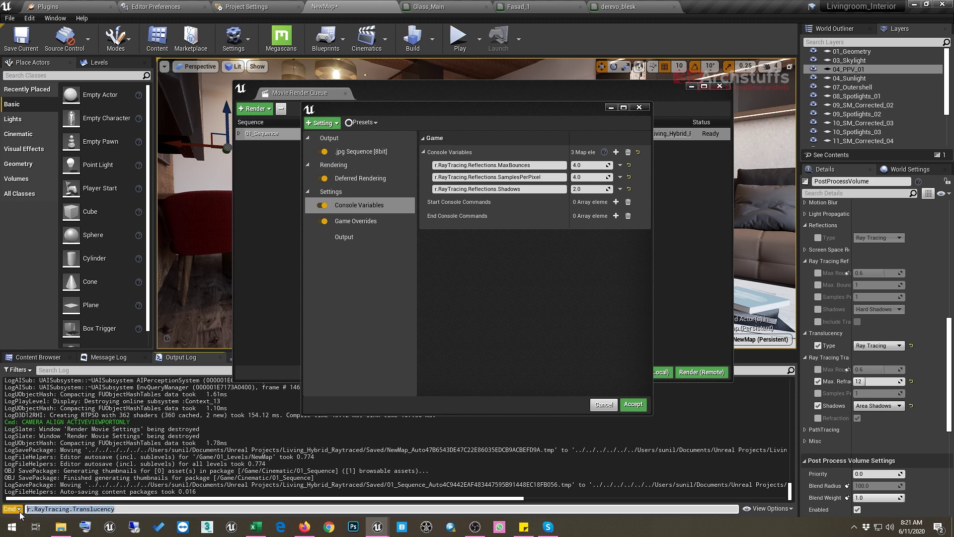
Add a fourth console variable entry named r.RayTracing.Translucency to the render configuration and set its value to 1
{"action": "left_click", "coordinate": [615, 152]}
{"action": "left_click", "coordinate": [521, 200]}
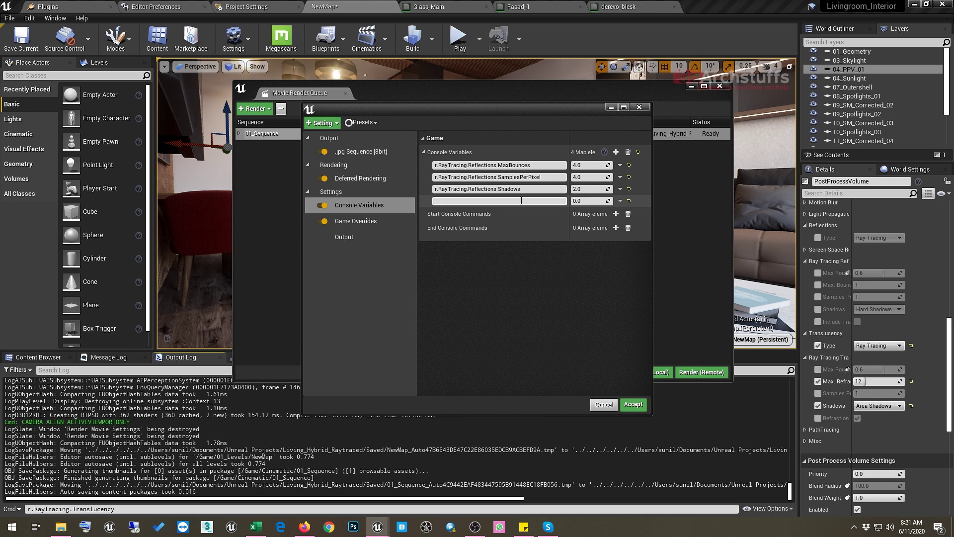
{"action": "key", "text": "ctrl+v"}
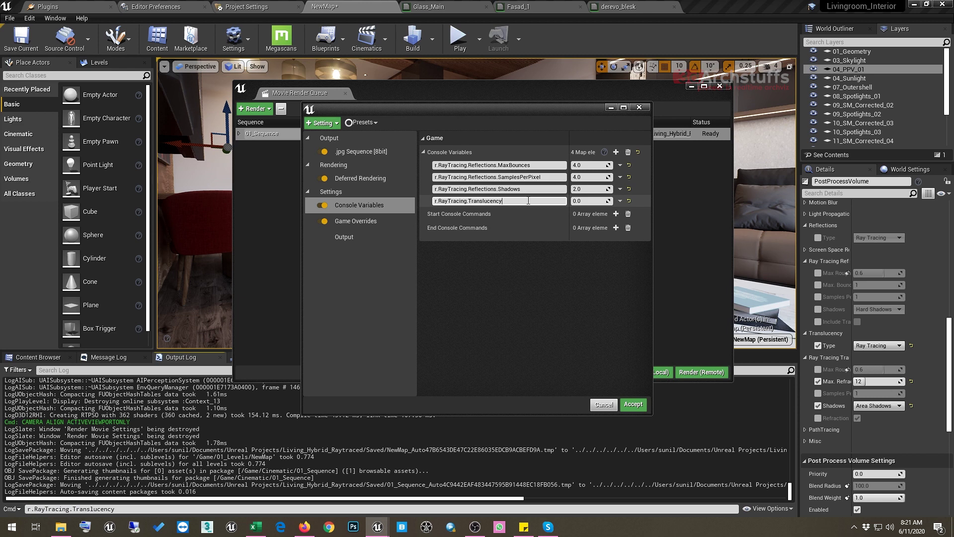
{"action": "left_click", "coordinate": [590, 202]}
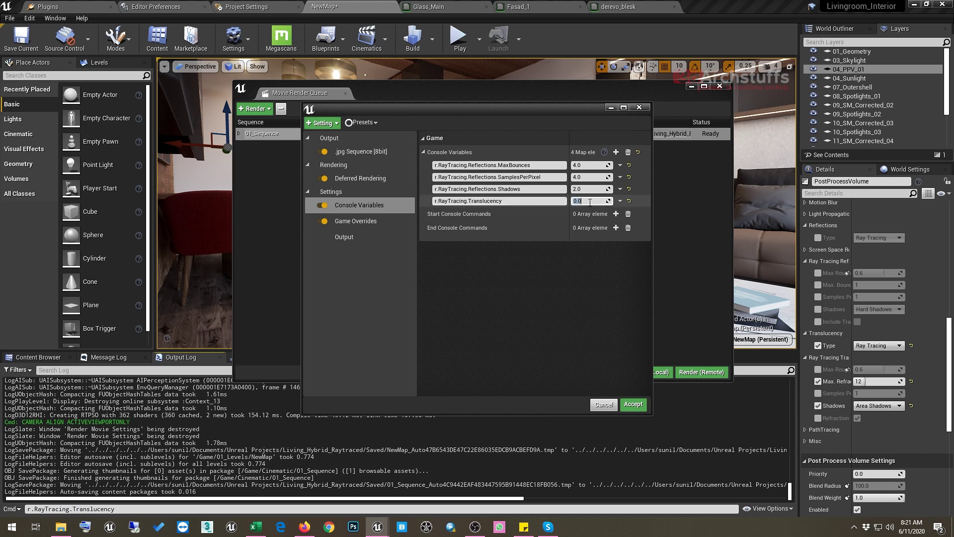
{"action": "type", "text": "1"}
{"action": "key", "text": "Return"}
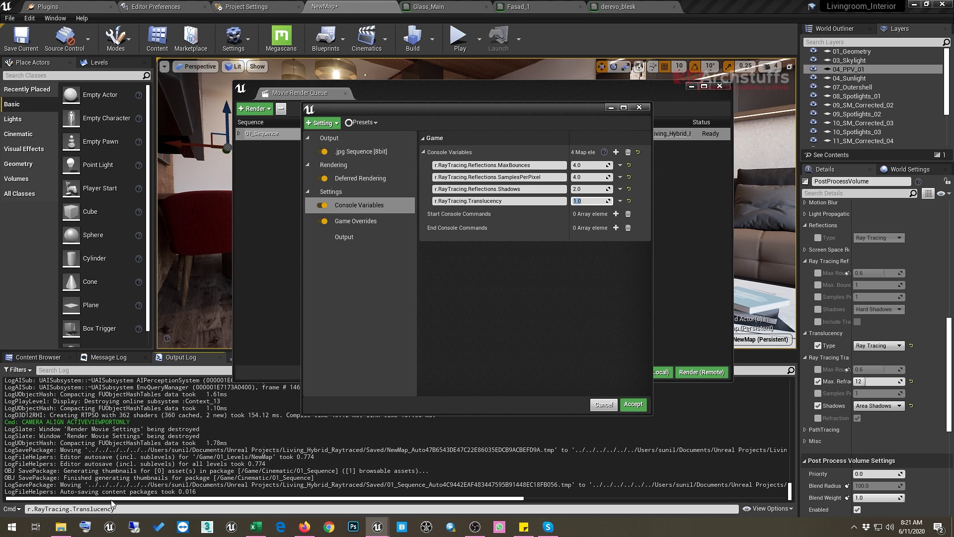
Look up r.RayTracing.Translucency.MaxRefractionRays in the console and copy its name, widening the Details name column to read the full property names
{"action": "left_click", "coordinate": [133, 508]}
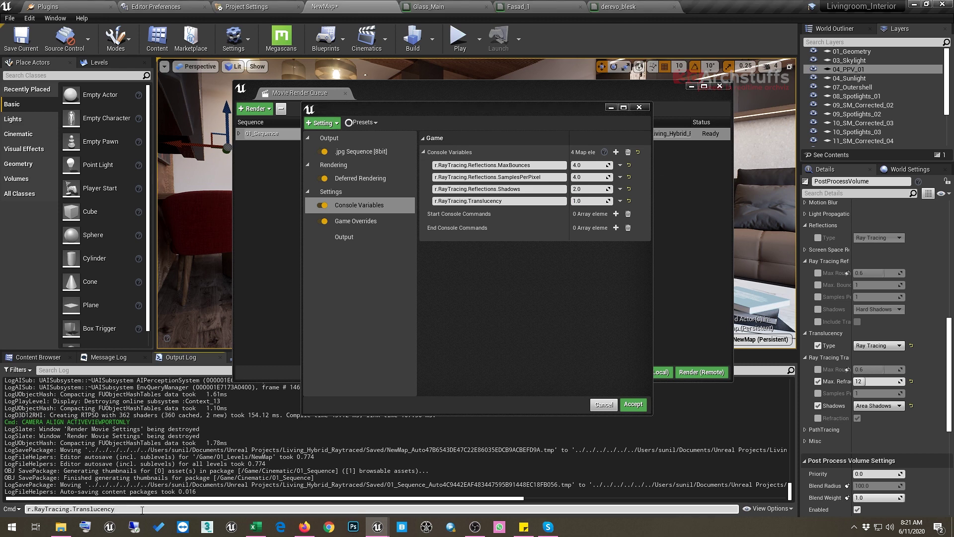
{"action": "type", "text": ".m"}
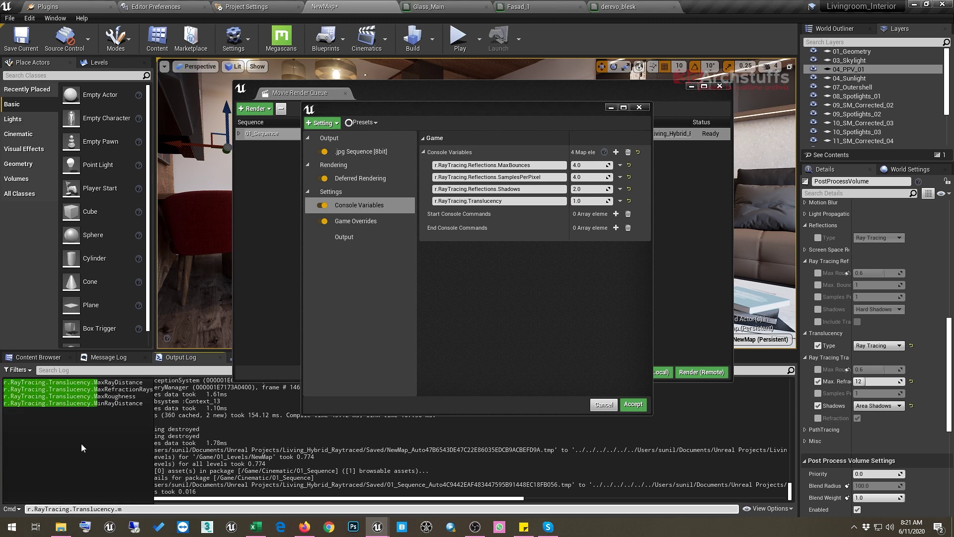
{"action": "left_click", "coordinate": [125, 389]}
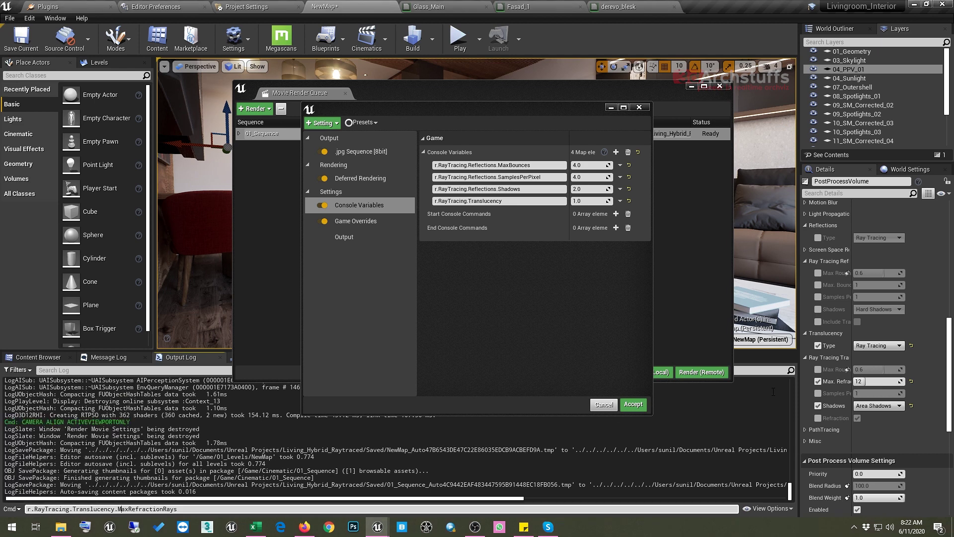
{"action": "left_click_drag", "start_coordinate": [852, 357], "coordinate": [879, 358]}
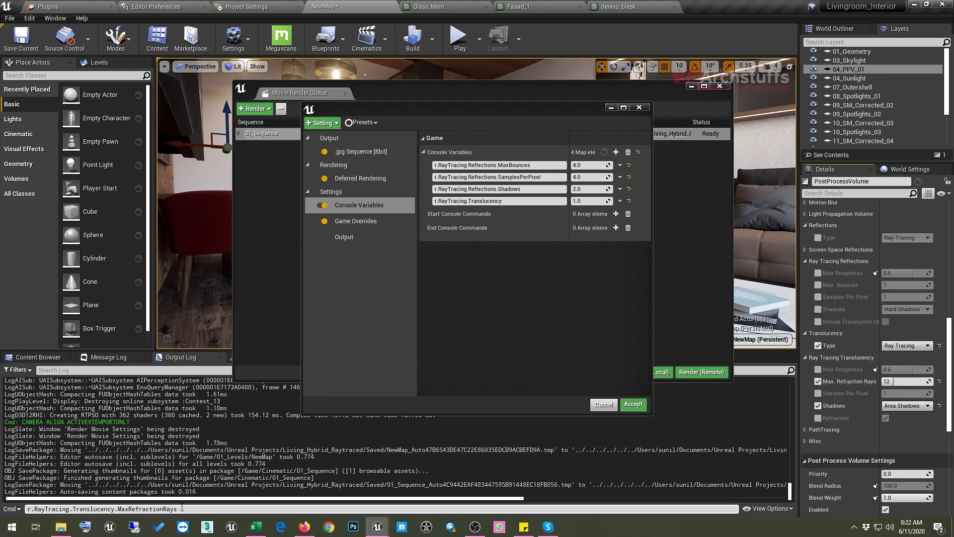
{"action": "left_click_drag", "start_coordinate": [178, 509], "coordinate": [28, 508]}
{"action": "key", "text": "ctrl+c"}
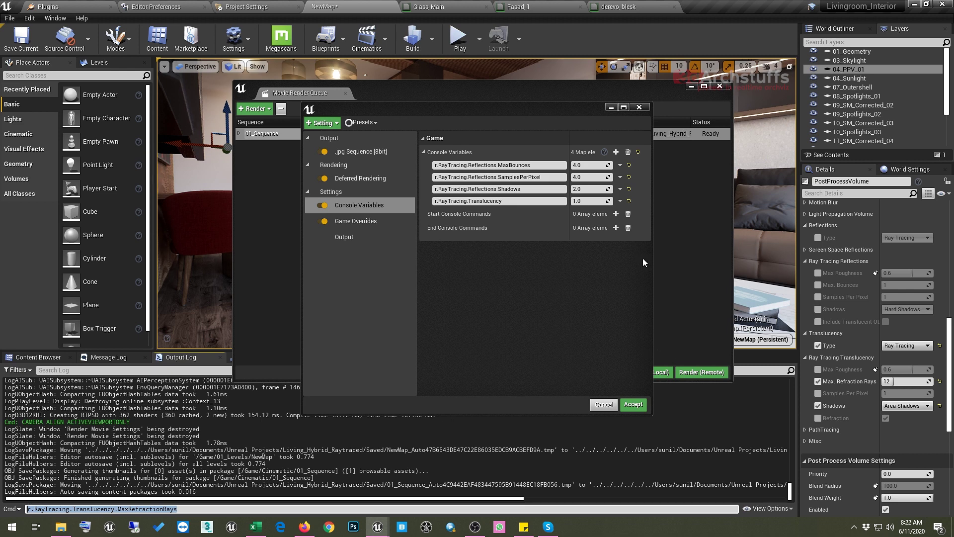
Add a fifth console variable entry named r.RayTracing.Translucency.MaxRefractionRays and set its value to 12
{"action": "left_click", "coordinate": [616, 152]}
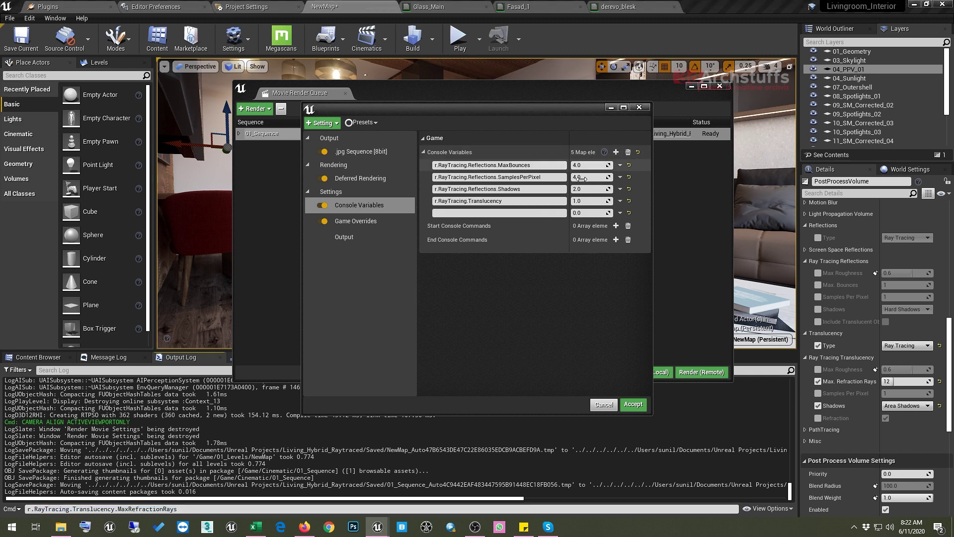
{"action": "left_click", "coordinate": [498, 214]}
{"action": "key", "text": "ctrl+v"}
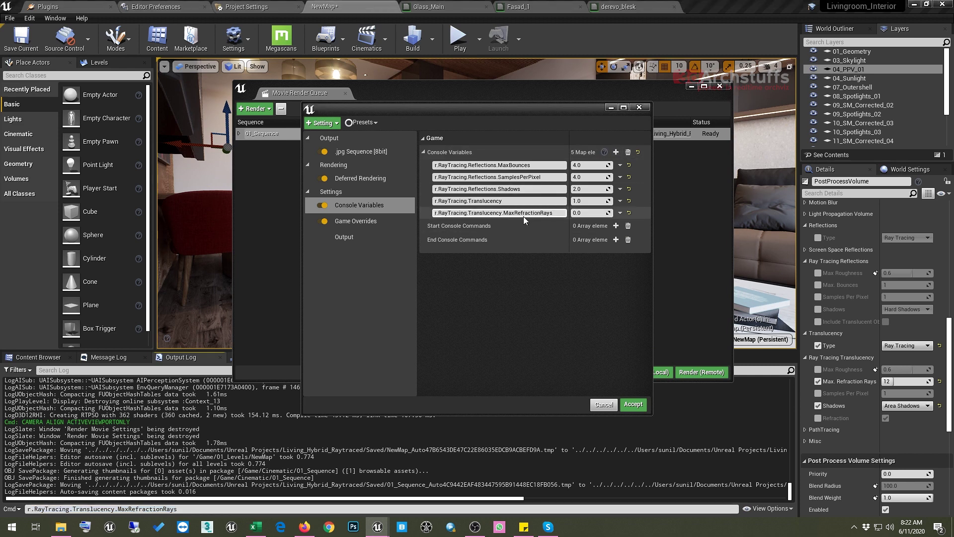
{"action": "left_click", "coordinate": [578, 214]}
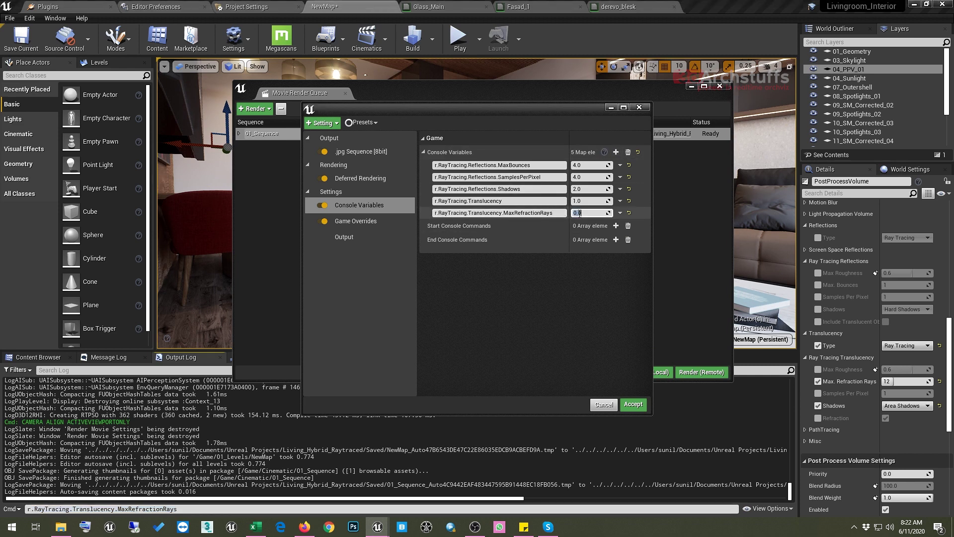
{"action": "type", "text": "12"}
{"action": "key", "text": "Return"}
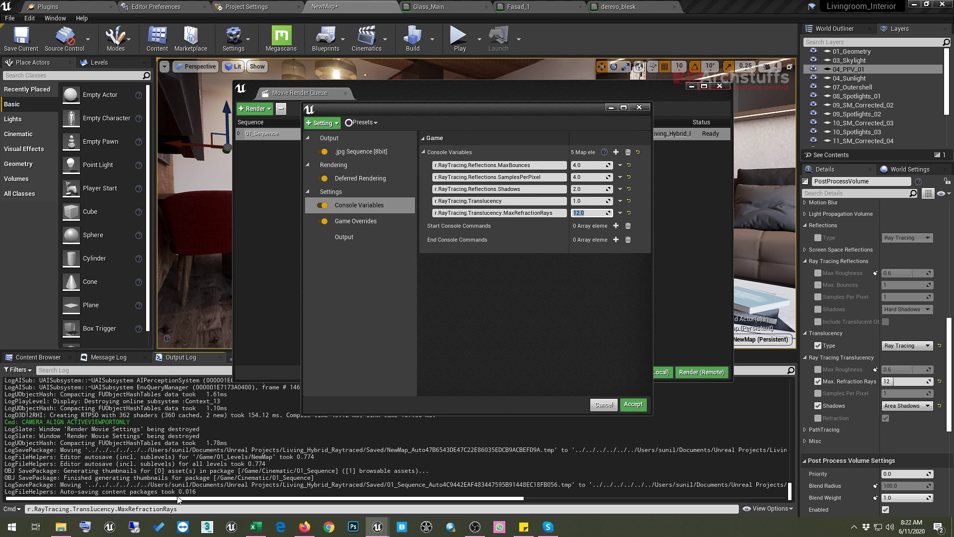
Replace the console command with r.RayTracing.Translucency.SamplesPerPixel and copy the variable name
{"action": "left_click_drag", "start_coordinate": [190, 509], "coordinate": [120, 509]}
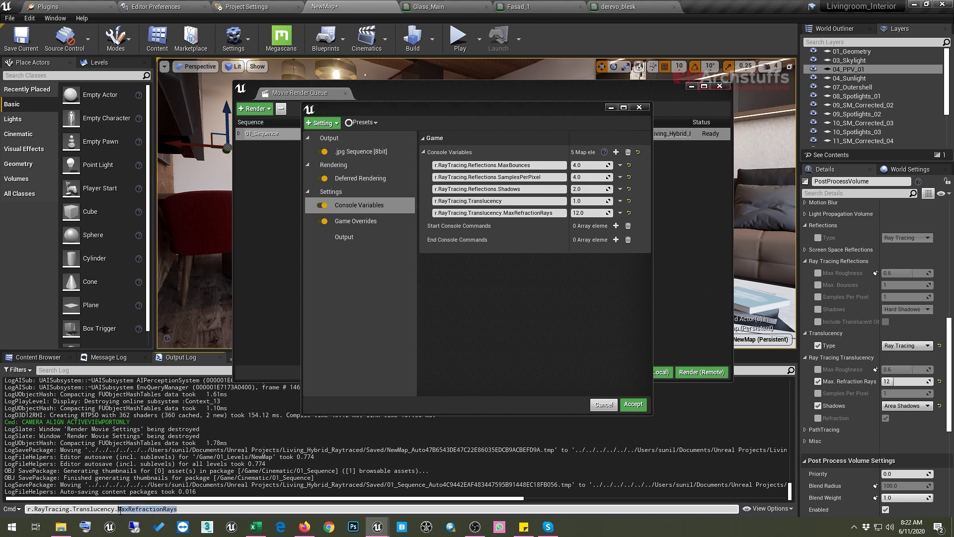
{"action": "type", "text": "S"}
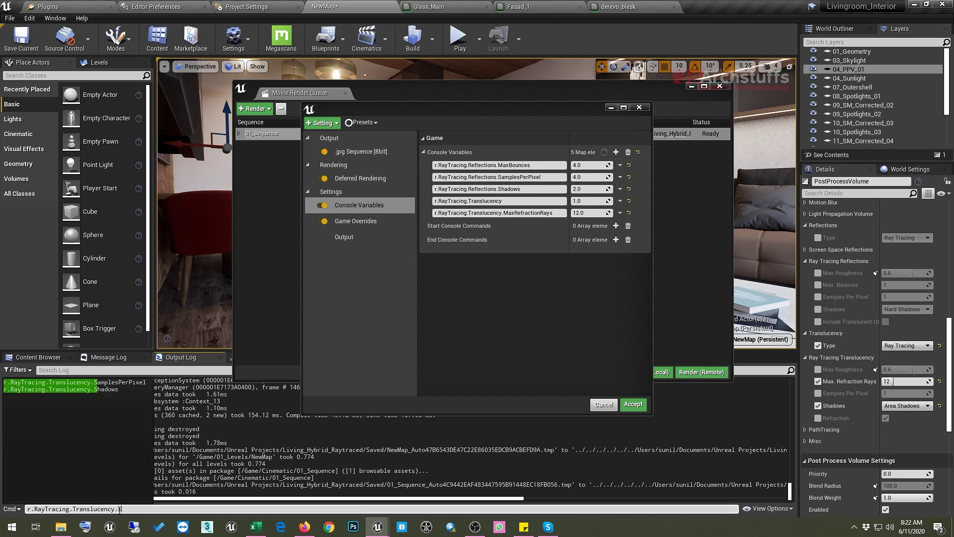
{"action": "left_click", "coordinate": [124, 383]}
{"action": "left_click_drag", "start_coordinate": [171, 508], "coordinate": [26, 512]}
{"action": "key", "text": "ctrl+c"}
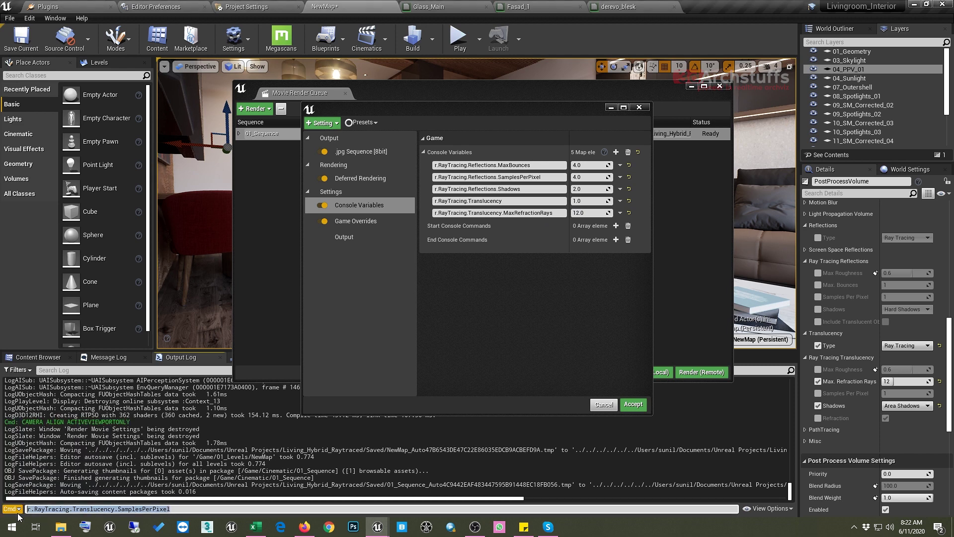
Add a sixth console variable entry named r.RayTracing.Translucency.SamplesPerPixel and set its value to 64
{"action": "left_click", "coordinate": [615, 152]}
{"action": "left_click", "coordinate": [510, 224]}
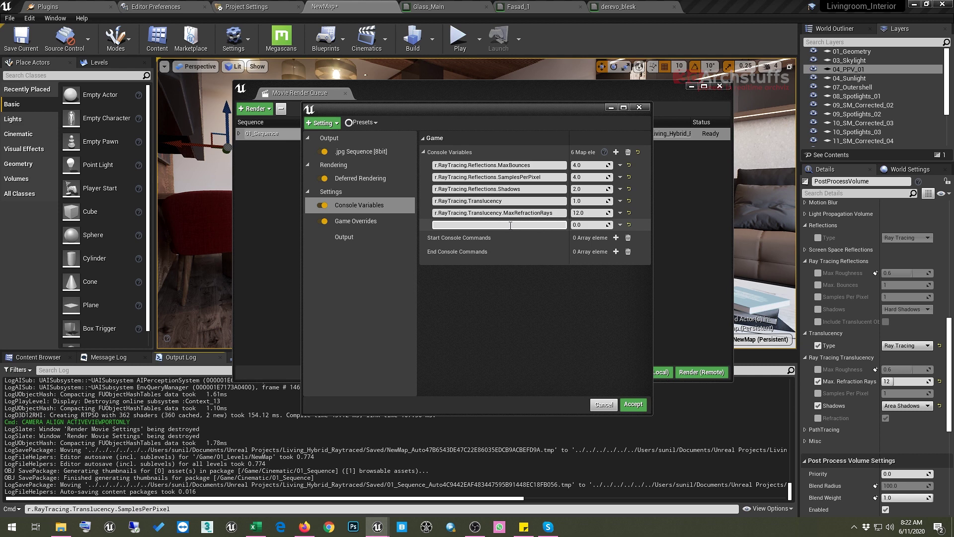
{"action": "key", "text": "ctrl+v"}
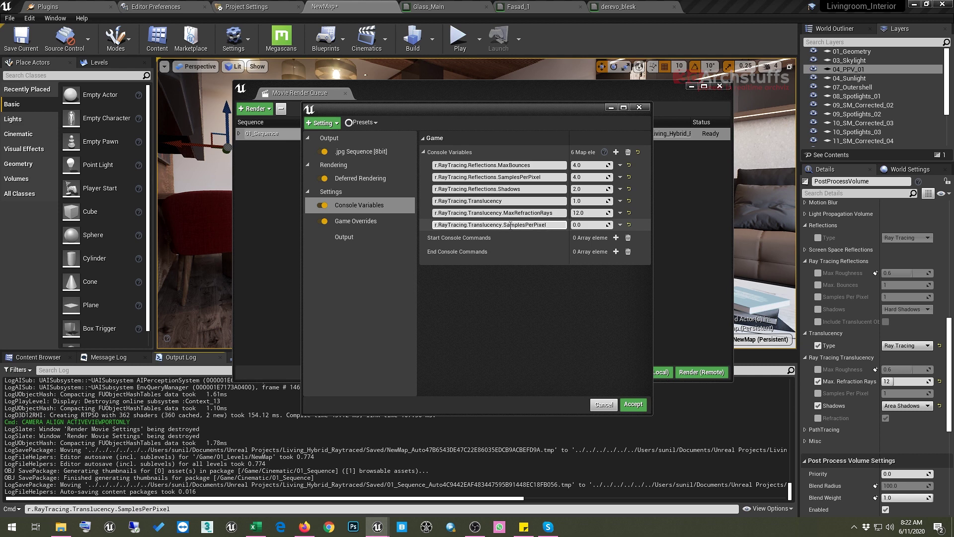
{"action": "left_click", "coordinate": [588, 225]}
{"action": "type", "text": "64"}
{"action": "key", "text": "Return"}
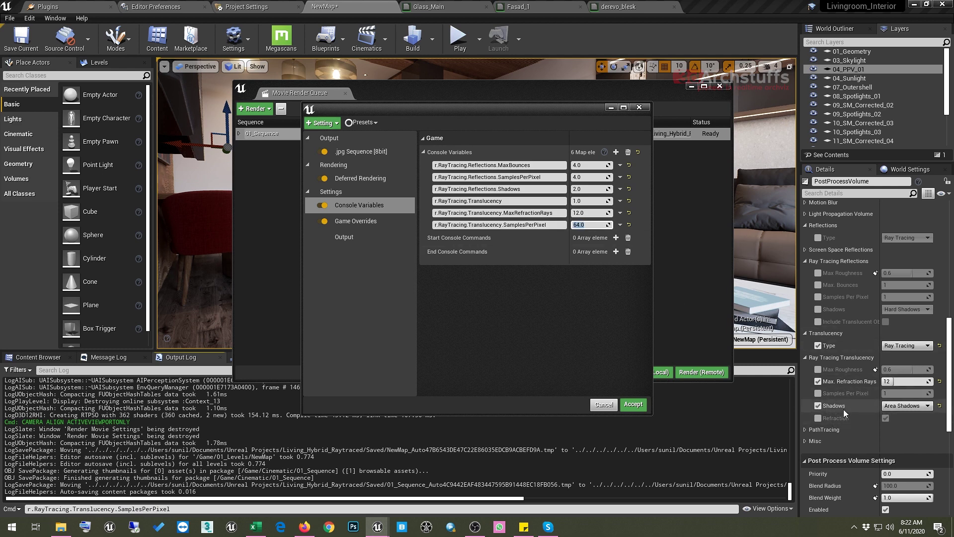
Switch the post process volume's translucency Shadows option to Hard Shadows and back to Area Shadows
{"action": "left_click", "coordinate": [907, 405]}
{"action": "left_click", "coordinate": [901, 422]}
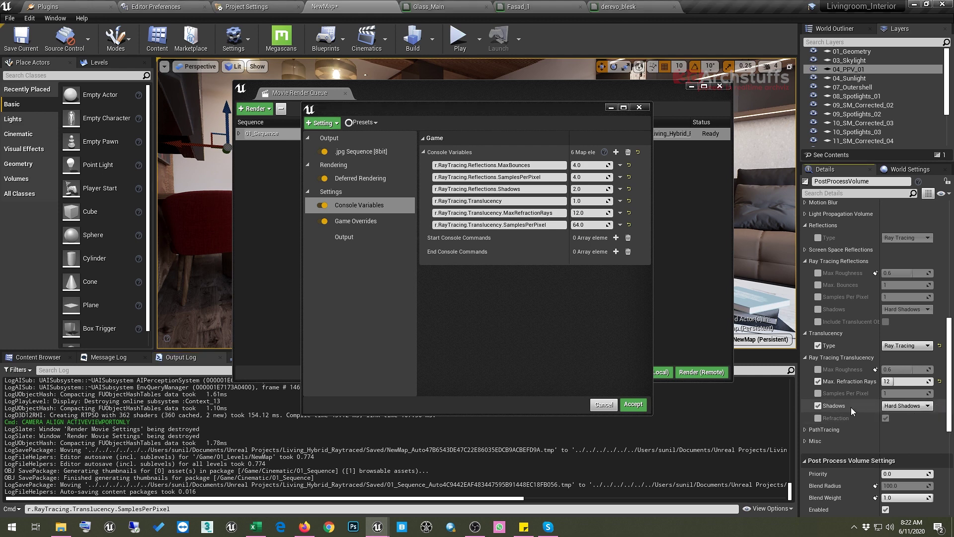
{"action": "left_click", "coordinate": [919, 406]}
{"action": "left_click", "coordinate": [899, 425]}
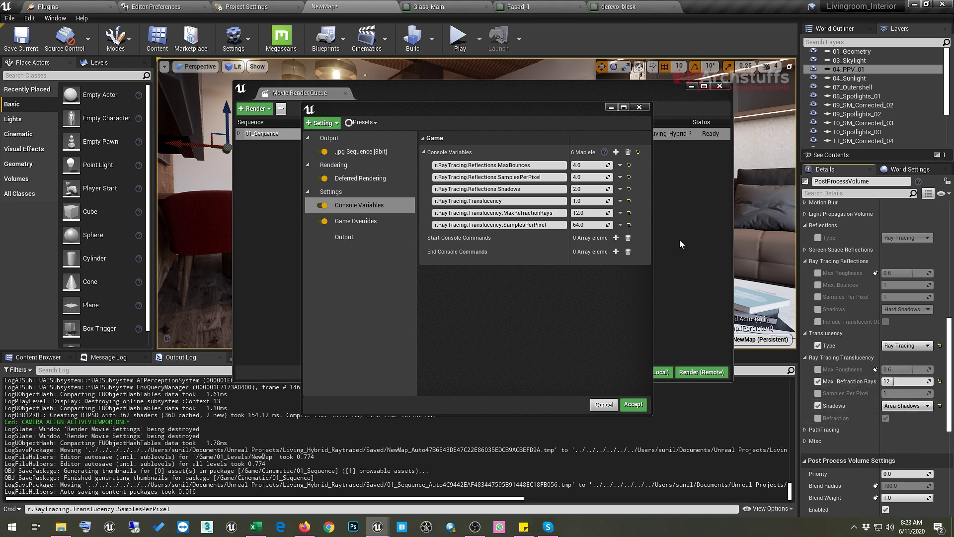
Copy r.RayTracing.Translucency.Shadows from the console suggestions into a seventh console variable entry and set its value to 2
{"action": "left_click_drag", "start_coordinate": [170, 508], "coordinate": [119, 509]}
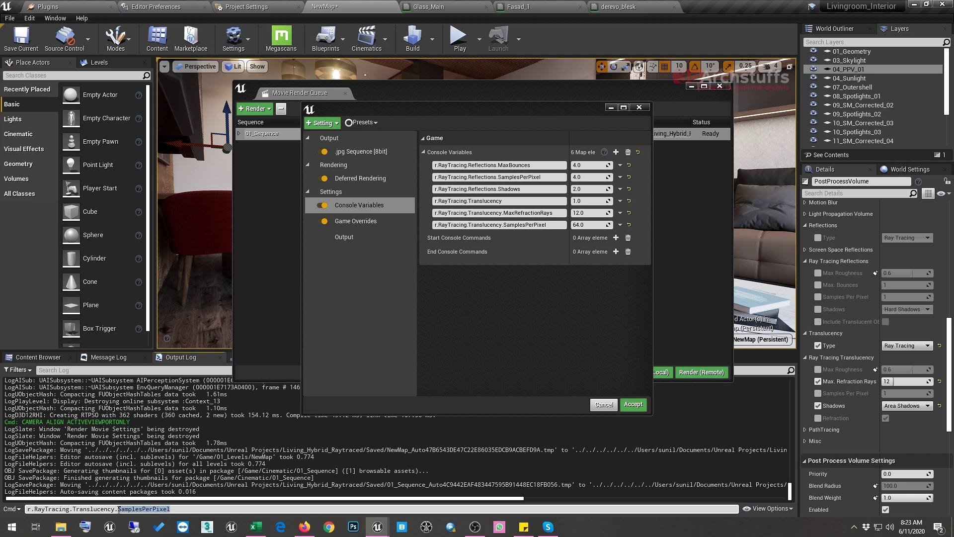
{"action": "type", "text": "S"}
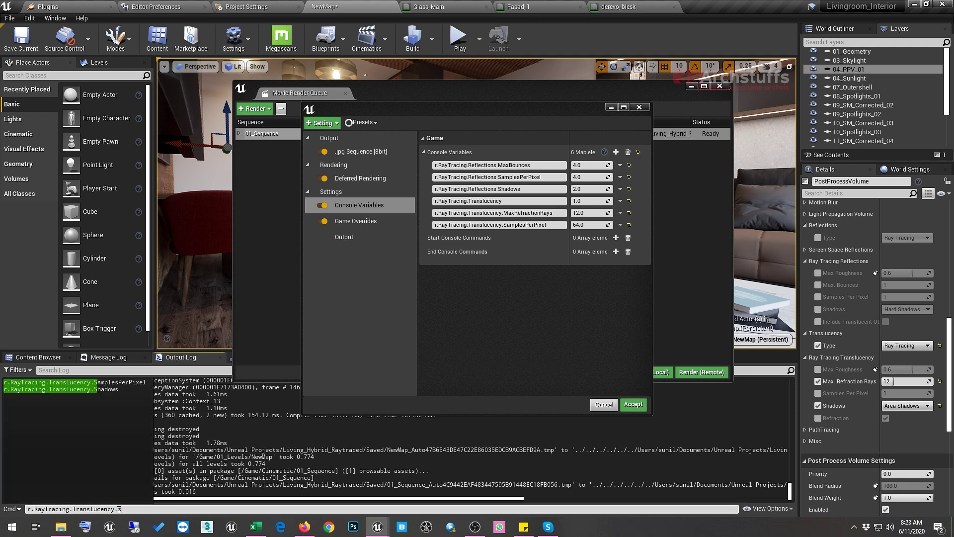
{"action": "left_click", "coordinate": [106, 390]}
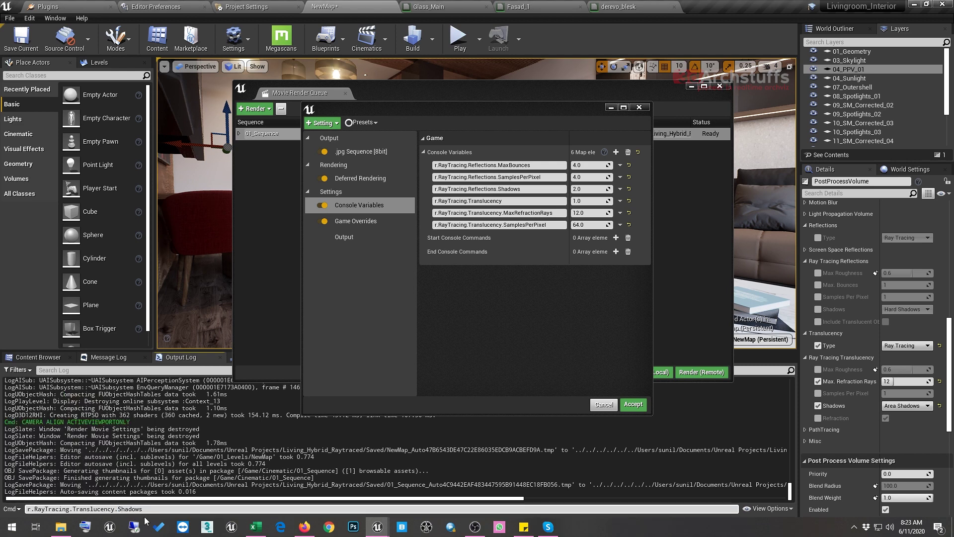
{"action": "left_click_drag", "start_coordinate": [145, 509], "coordinate": [26, 509]}
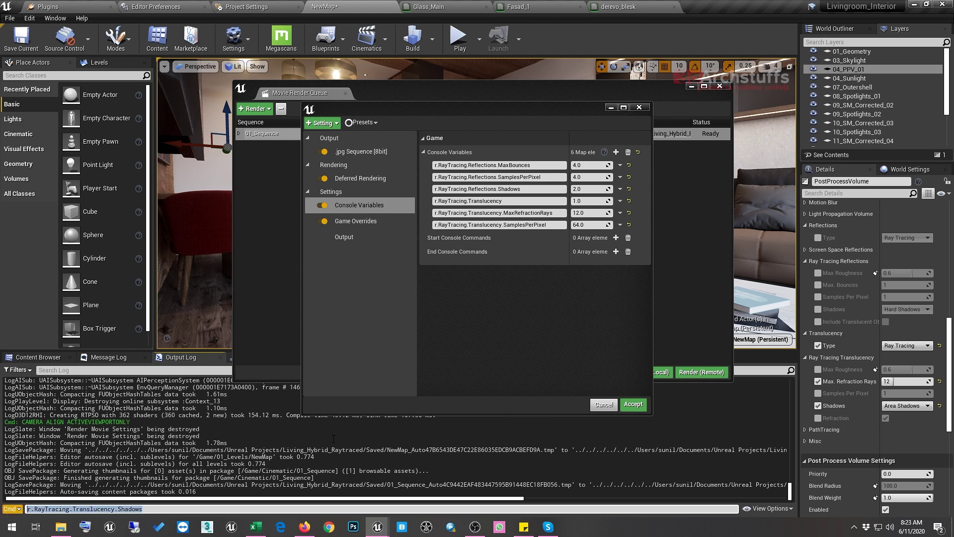
{"action": "left_click", "coordinate": [616, 152]}
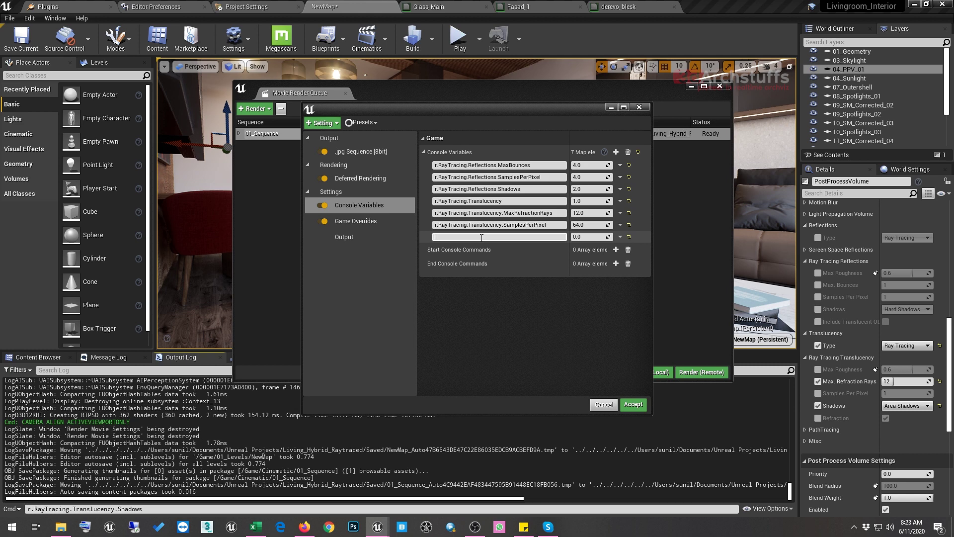
{"action": "left_click", "coordinate": [592, 236]}
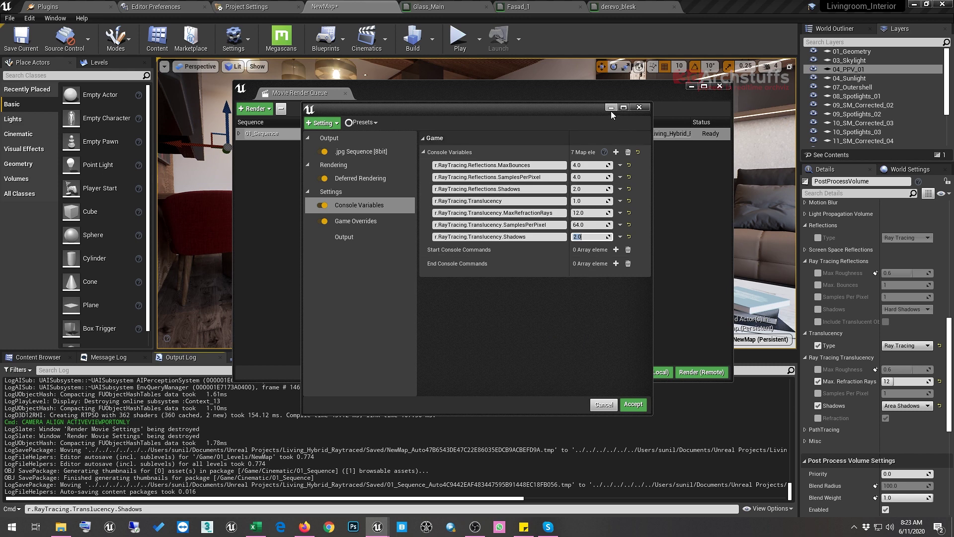
Move the render configuration and Movie Render Queue windows off the viewport, and select and frame the glass vase on the dining table
{"action": "left_click_drag", "start_coordinate": [592, 106], "coordinate": [352, 256]}
{"action": "left_click_drag", "start_coordinate": [646, 85], "coordinate": [225, 227]}
{"action": "right_click_drag", "start_coordinate": [492, 191], "coordinate": [582, 180]}
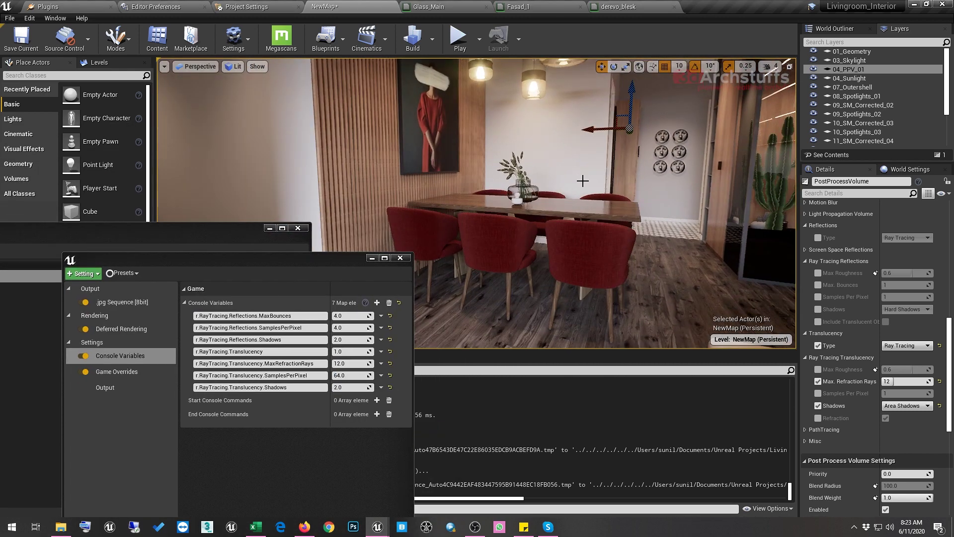
{"action": "left_click", "coordinate": [531, 192]}
{"action": "key", "text": "f"}
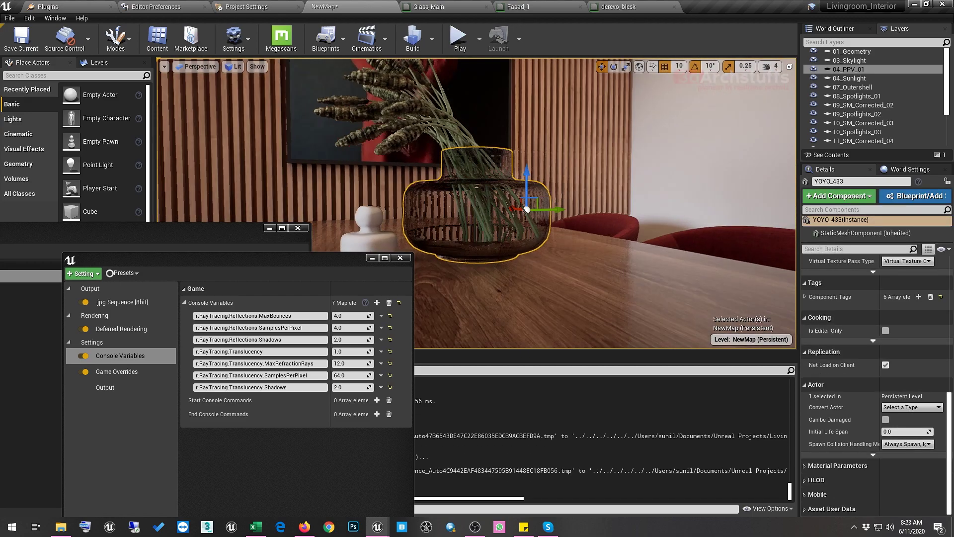
Enable the post process volume's ray tracing translucency Refraction override and switch Refraction off
{"action": "scroll", "coordinate": [476, 204], "scroll_direction": "down", "scroll_amount": 5}
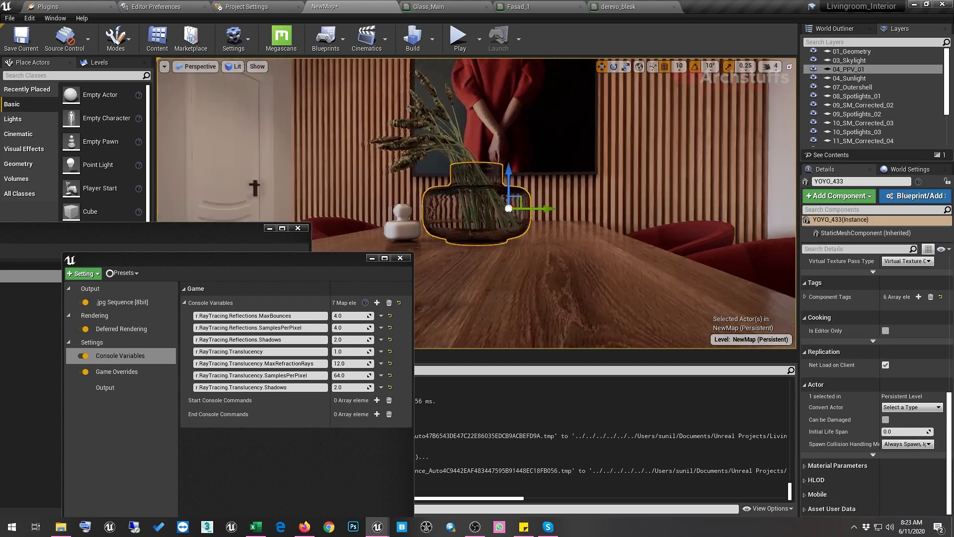
{"action": "left_click_drag", "start_coordinate": [476, 204], "coordinate": [466, 206], "text": "alt"}
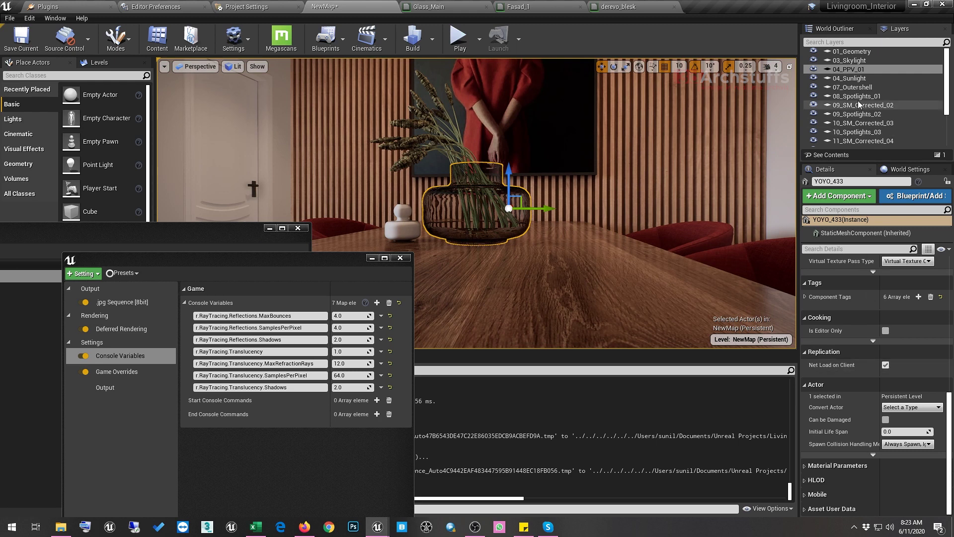
{"action": "left_click", "coordinate": [850, 69]}
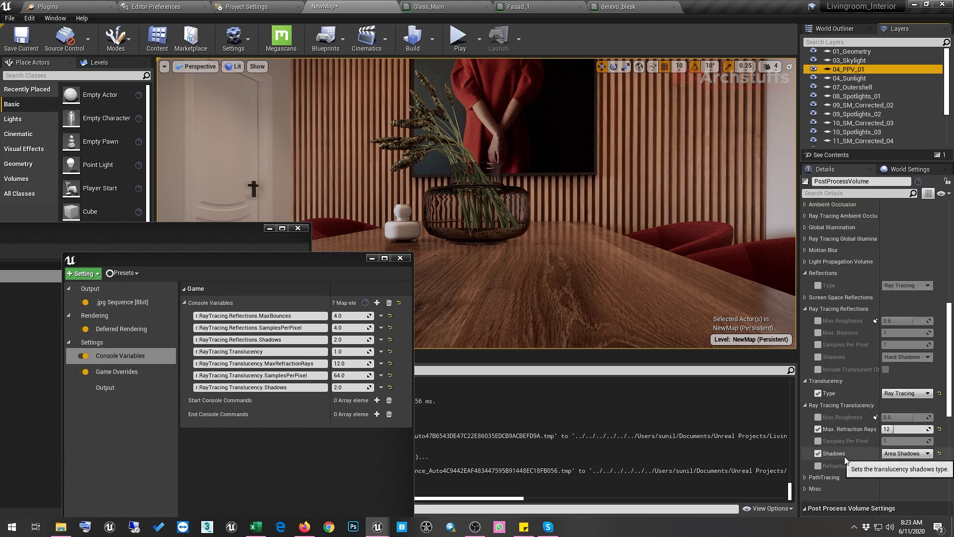
{"action": "left_click", "coordinate": [818, 467]}
{"action": "left_click", "coordinate": [886, 466]}
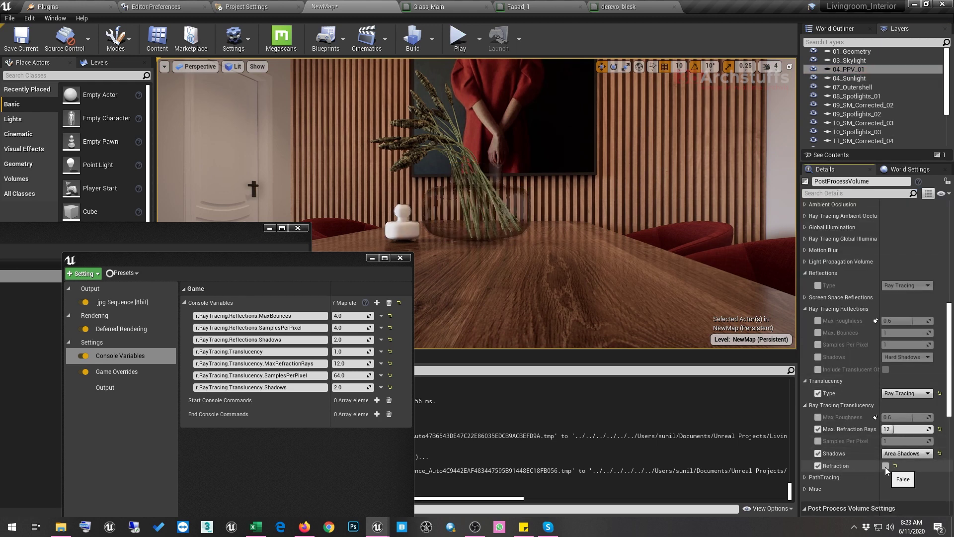
Inspect the glass pendant lamps above the dining table with the translucency Refraction option switched off
{"action": "mouse_move", "coordinate": [721, 299]}
{"action": "right_mouse_down"}
{"action": "mouse_move", "coordinate": [671, 289]}
{"action": "mouse_move", "coordinate": [726, 263]}
{"action": "mouse_move", "coordinate": [653, 283]}
{"action": "mouse_move", "coordinate": [643, 280]}
{"action": "mouse_move", "coordinate": [653, 280]}
{"action": "mouse_move", "coordinate": [645, 254]}
{"action": "right_mouse_up"}
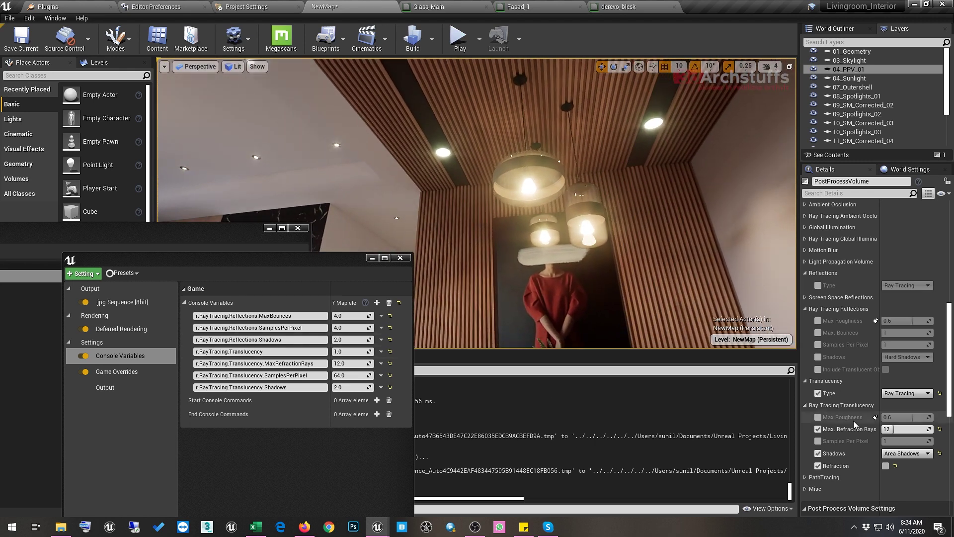
{"action": "left_click", "coordinate": [885, 466]}
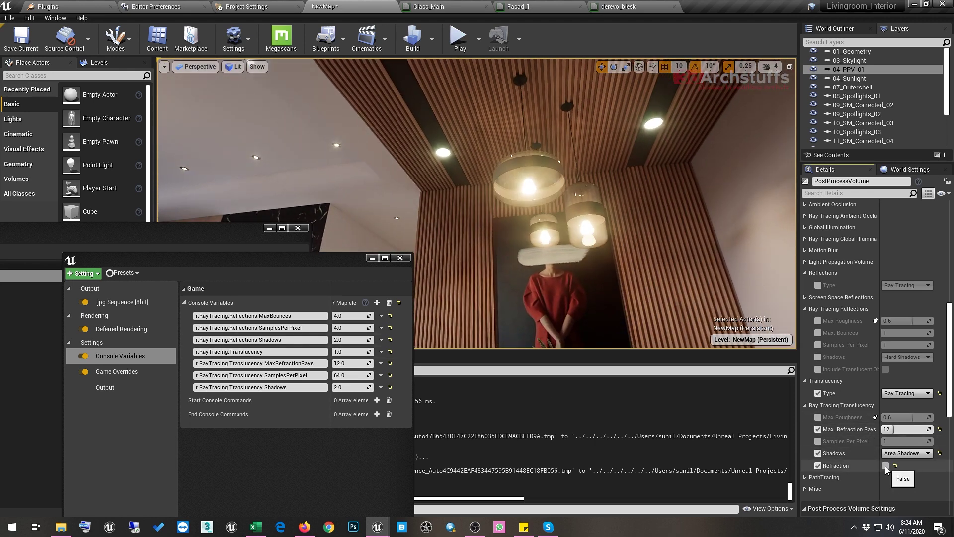
{"action": "right_click_drag", "start_coordinate": [552, 189], "coordinate": [551, 204]}
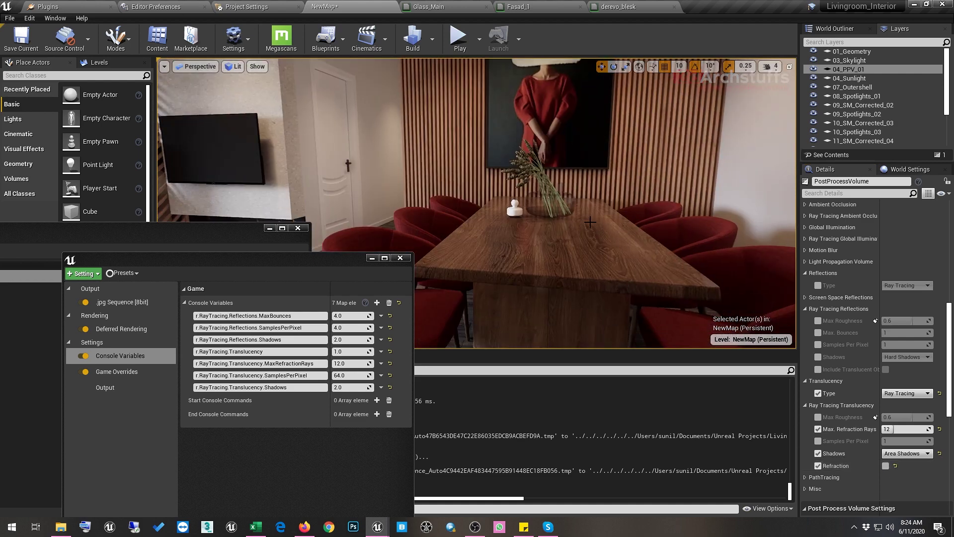
Frame the glass vase on the dining table and compare it with the post process volume's Refraction switched on and off
{"action": "left_click", "coordinate": [551, 204]}
{"action": "key", "text": "f"}
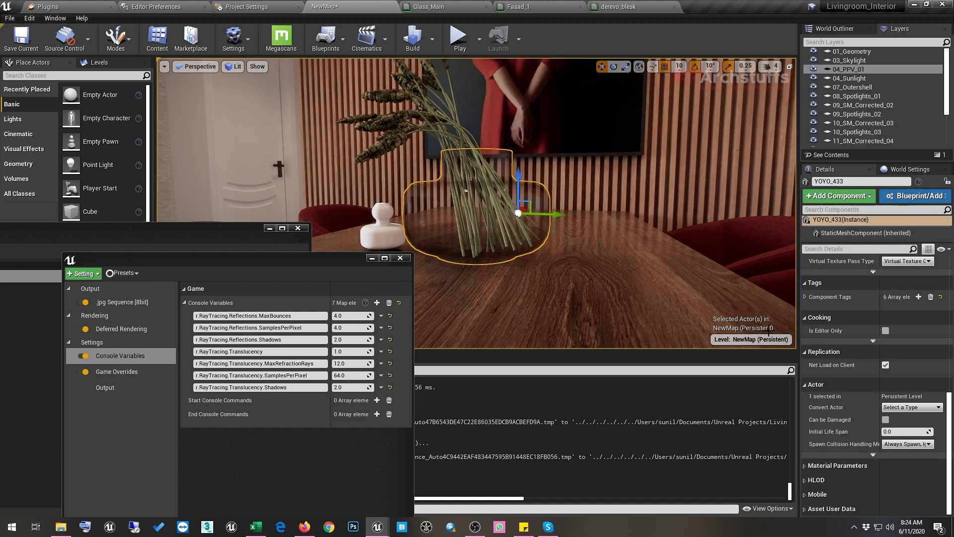
{"action": "left_click", "coordinate": [848, 69]}
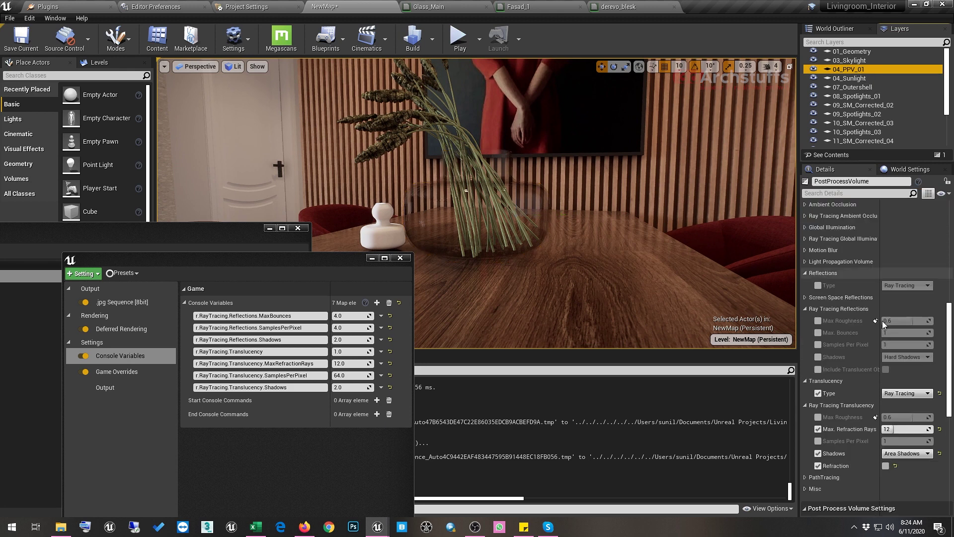
{"action": "left_click", "coordinate": [885, 466]}
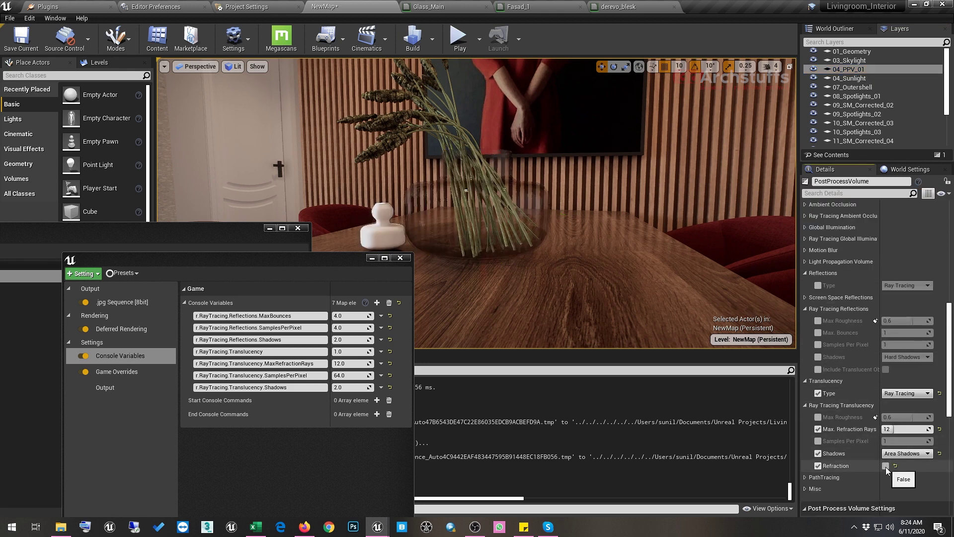
{"action": "left_click", "coordinate": [885, 466]}
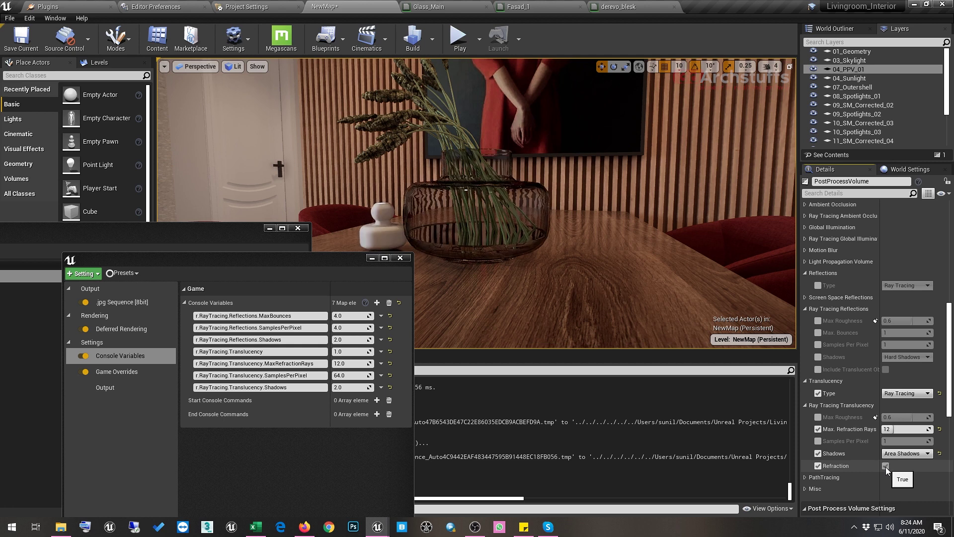
{"action": "left_click", "coordinate": [885, 466]}
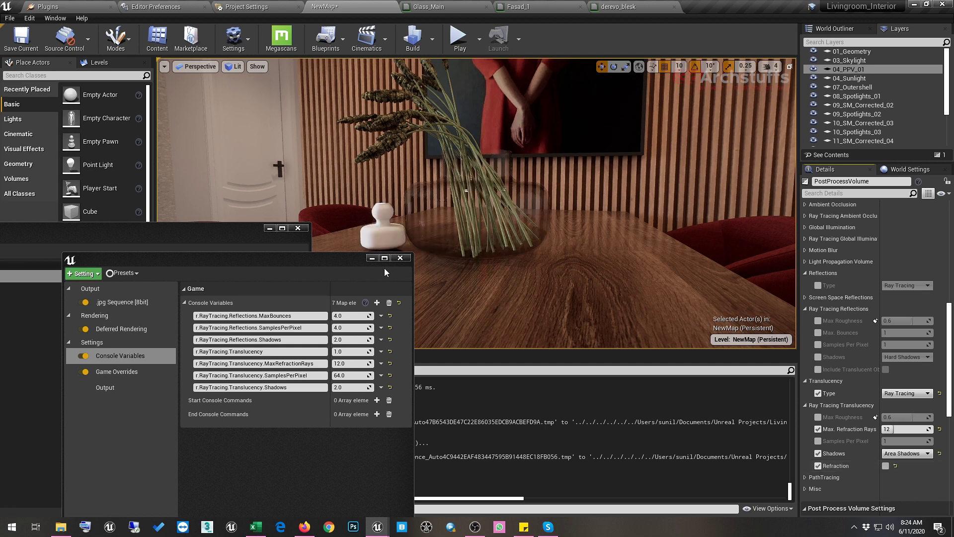
Bring the Movie Render Queue and configuration windows back over the viewport and copy r.RayTracing.Translucency.Refraction from the console suggestions
{"action": "left_click_drag", "start_coordinate": [253, 240], "coordinate": [633, 105]}
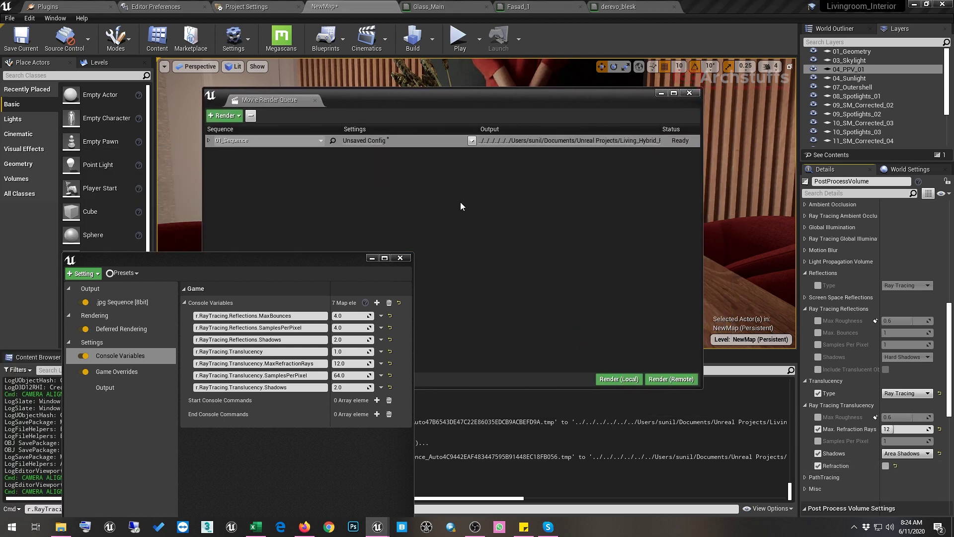
{"action": "left_click_drag", "start_coordinate": [334, 259], "coordinate": [566, 110]}
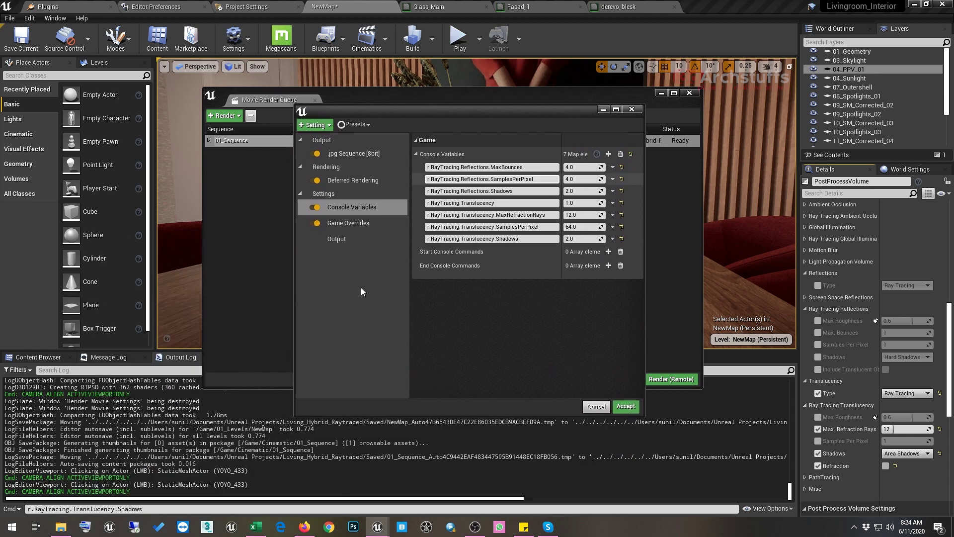
{"action": "left_click", "coordinate": [149, 508]}
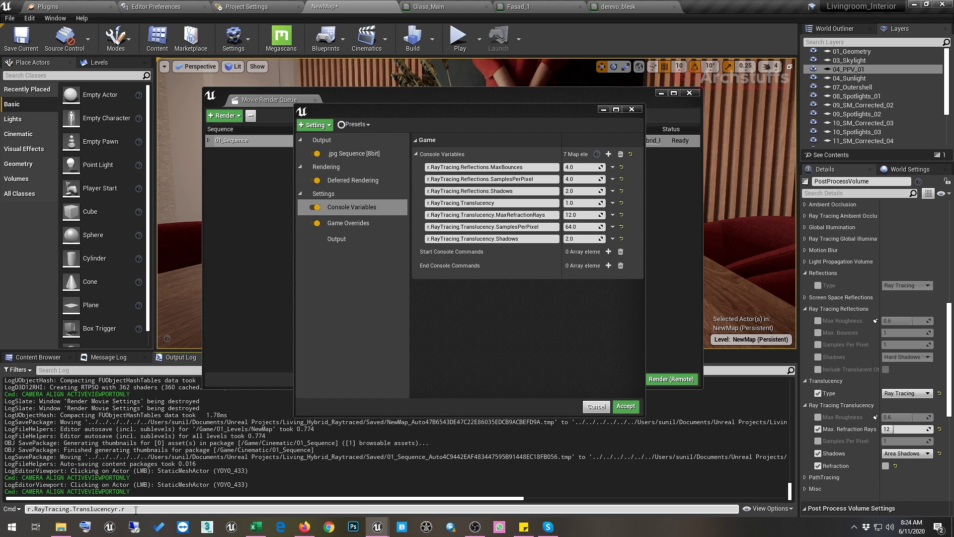
{"action": "key", "text": "BackSpace"}
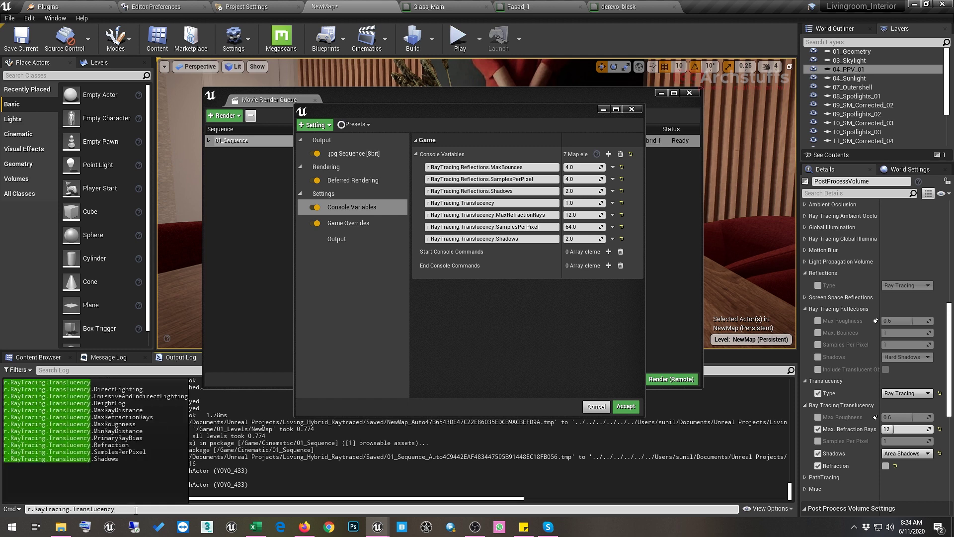
{"action": "left_click", "coordinate": [106, 445]}
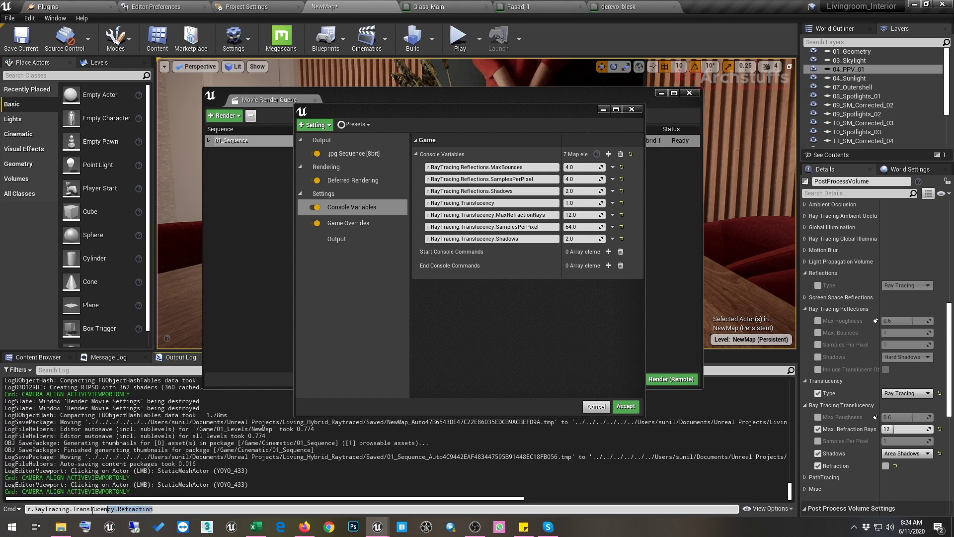
{"action": "left_click_drag", "start_coordinate": [92, 510], "coordinate": [26, 509]}
{"action": "key", "text": "ctrl+c"}
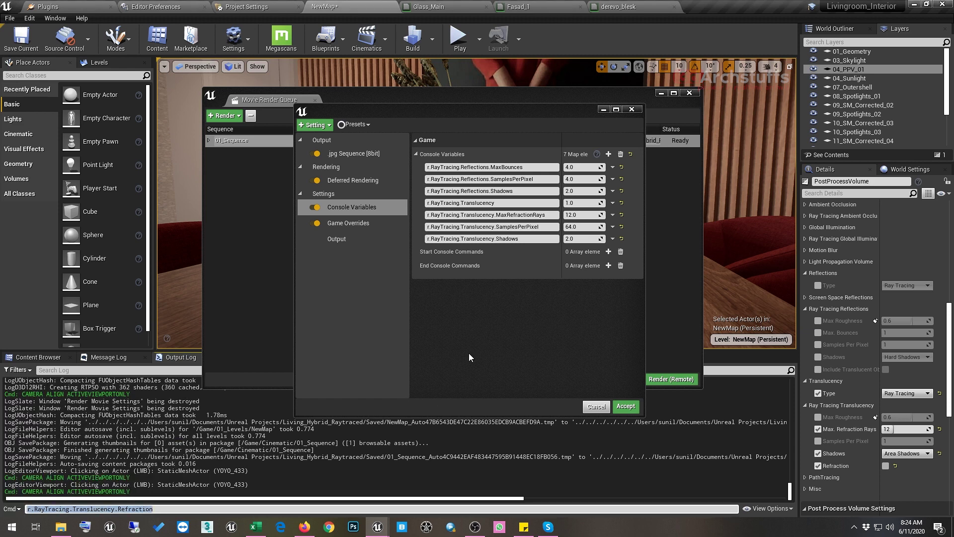
Add an eighth console variable entry named r.RayTracing.Translucency.Refraction and set its value to 1
{"action": "left_click", "coordinate": [609, 154]}
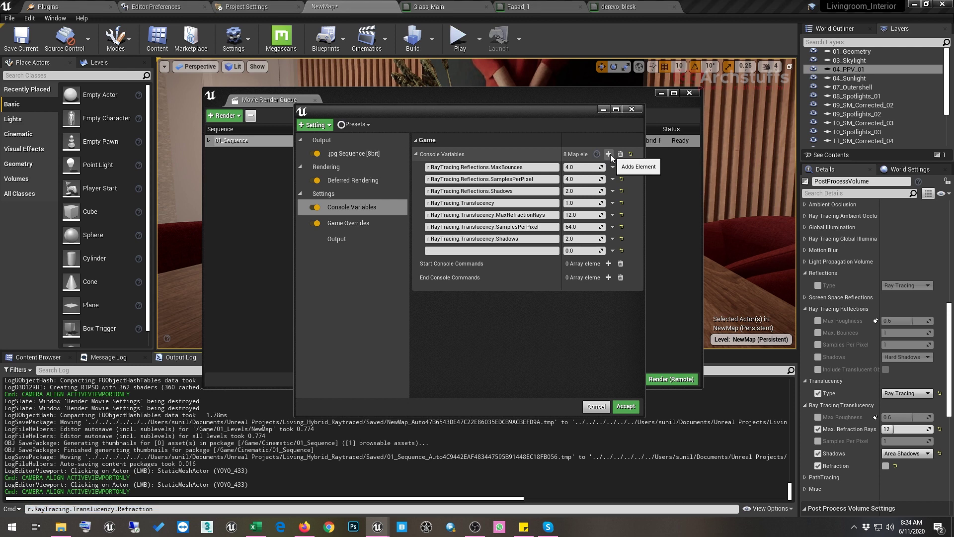
{"action": "left_click", "coordinate": [488, 250]}
{"action": "key", "text": "ctrl+v"}
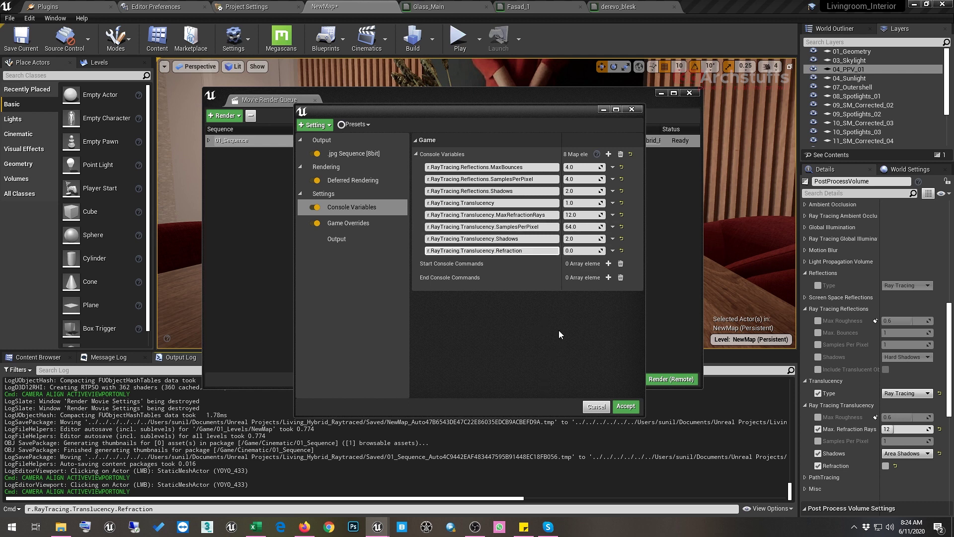
{"action": "left_click", "coordinate": [577, 251]}
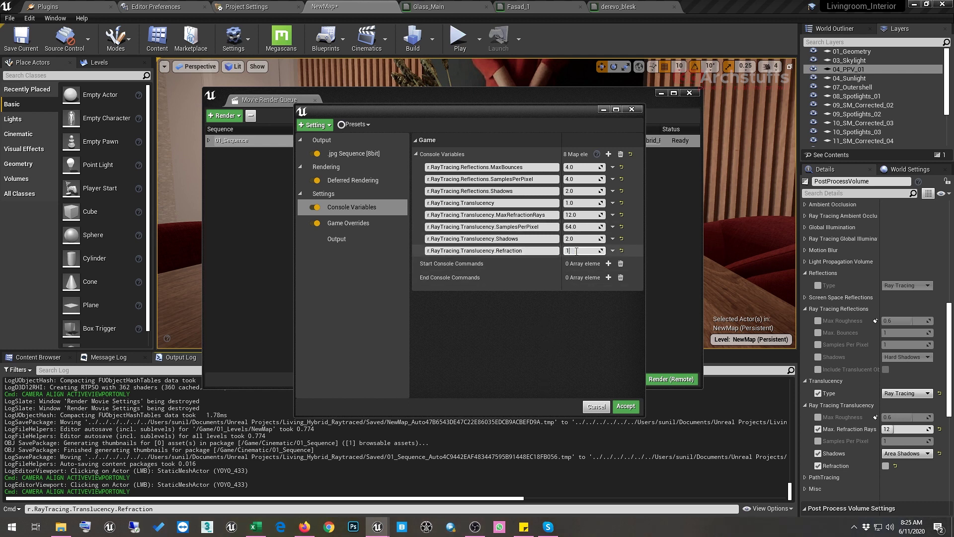
Clear the post process volume's translucency Refraction and Shadows overrides, and set the r.RayTracing.Translucency.Refraction console variable to 0
{"action": "left_click", "coordinate": [885, 466]}
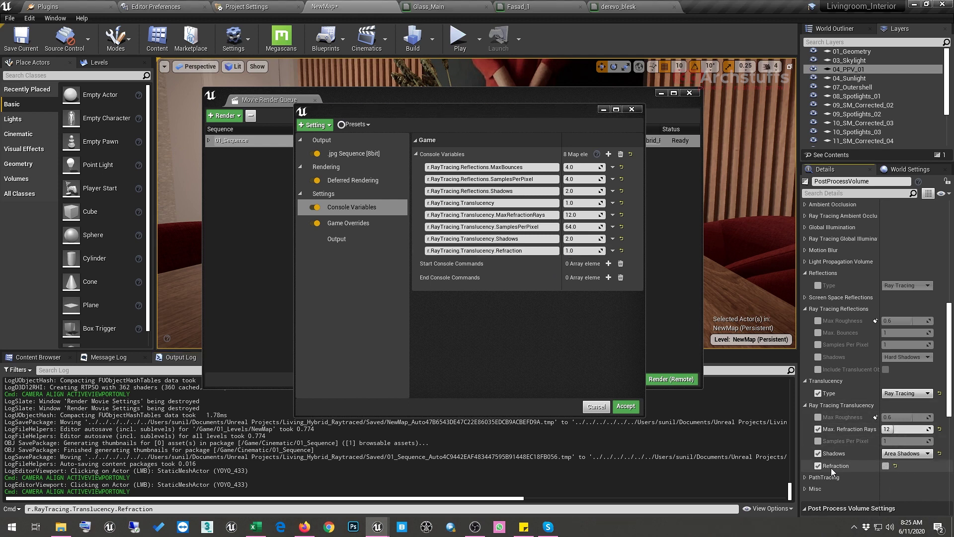
{"action": "left_click", "coordinate": [818, 466]}
{"action": "left_click", "coordinate": [583, 248]}
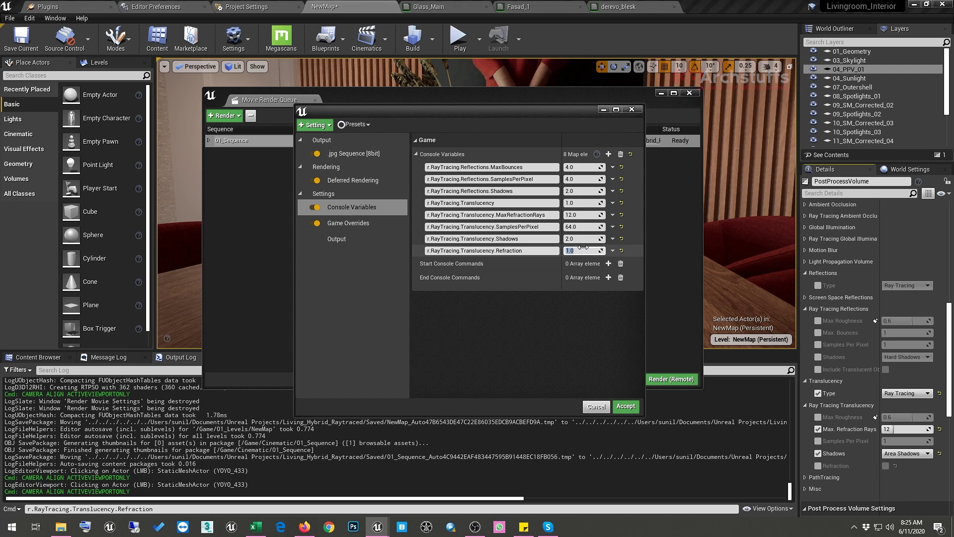
{"action": "key", "text": "Return"}
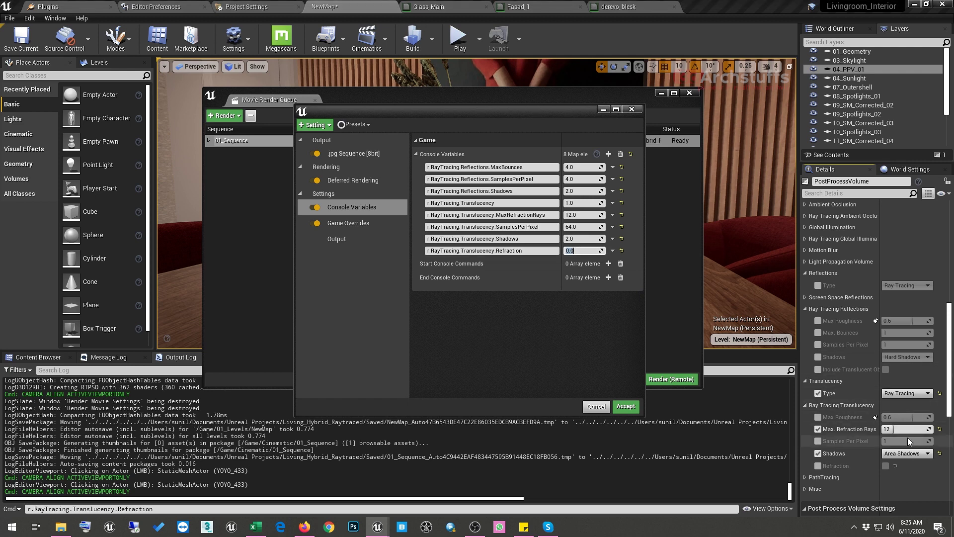
{"action": "left_click", "coordinate": [939, 454]}
{"action": "left_click", "coordinate": [817, 453]}
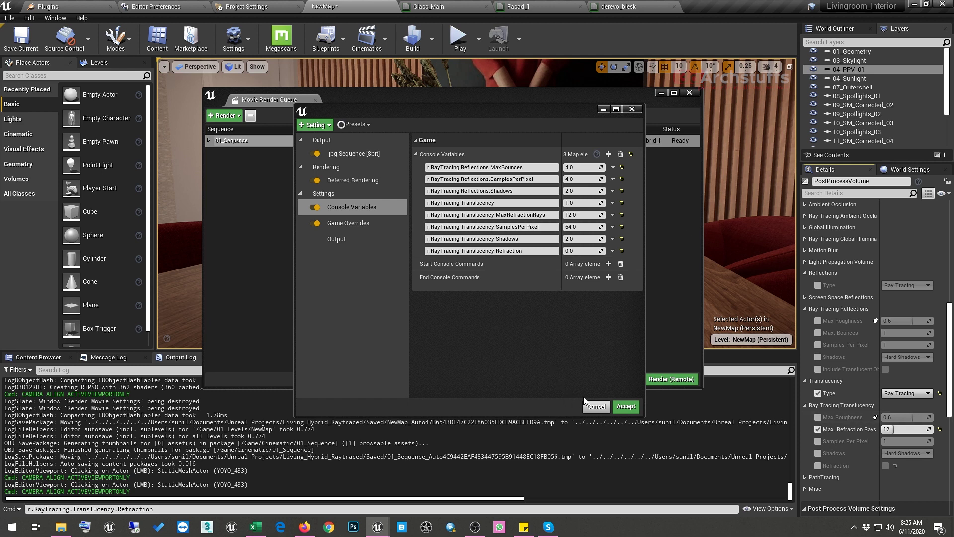
Save the render configuration as a preset named PendingMoviePipelineConfig in the Cinematic folder
{"action": "left_click", "coordinate": [354, 125]}
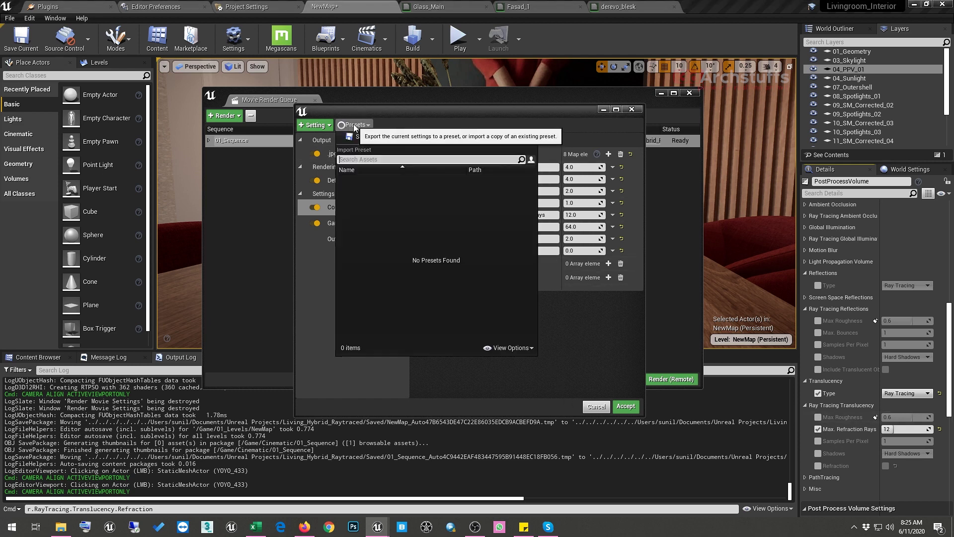
{"action": "left_click", "coordinate": [560, 327]}
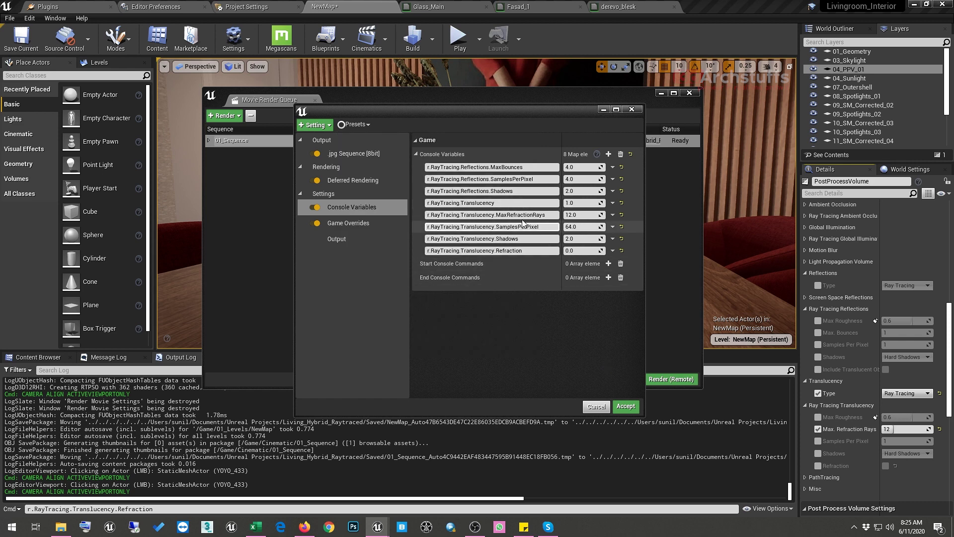
{"action": "left_click", "coordinate": [354, 124]}
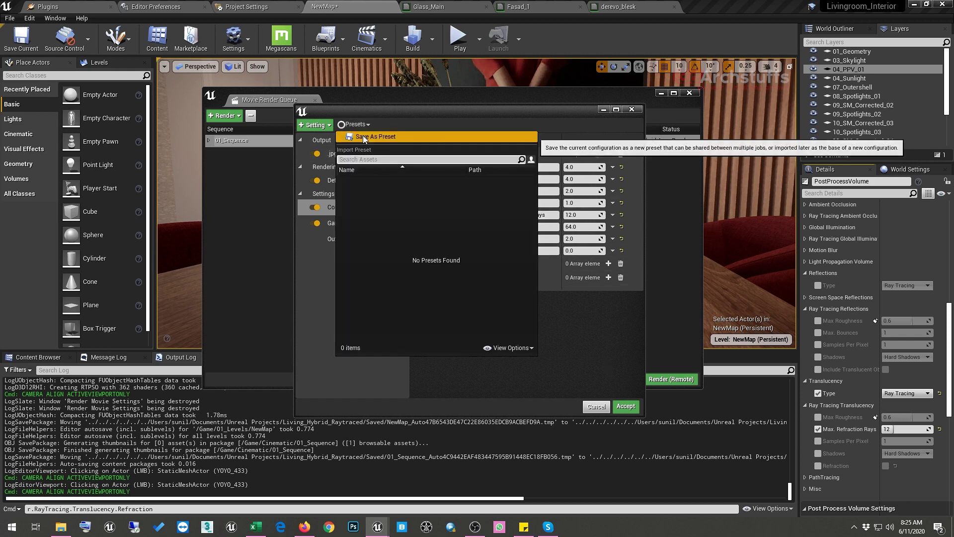
{"action": "left_click", "coordinate": [365, 135]}
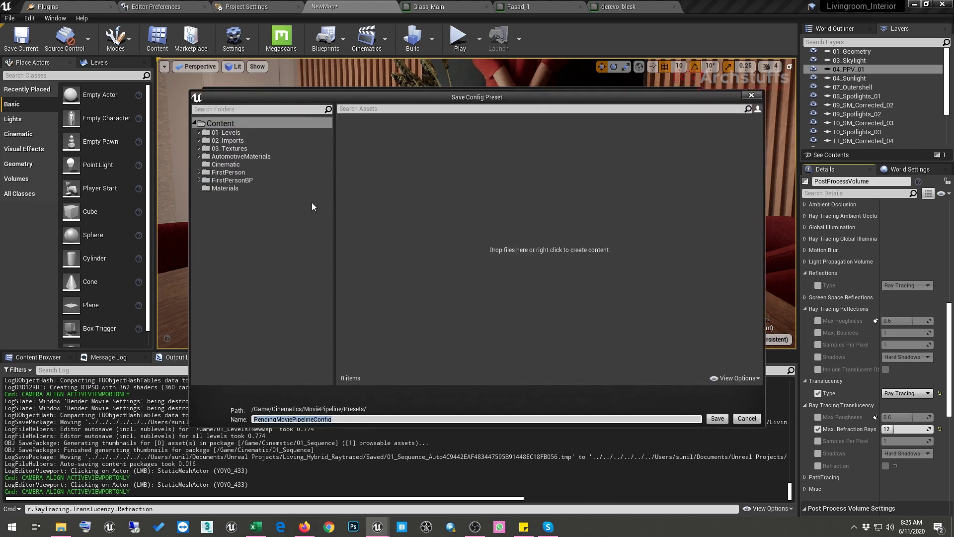
{"action": "left_click", "coordinate": [222, 165]}
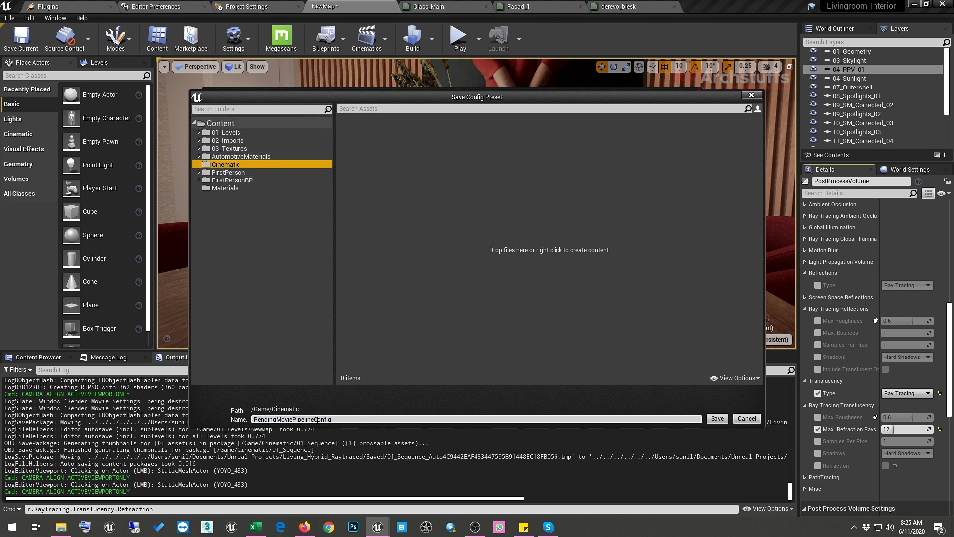
{"action": "left_click", "coordinate": [717, 418]}
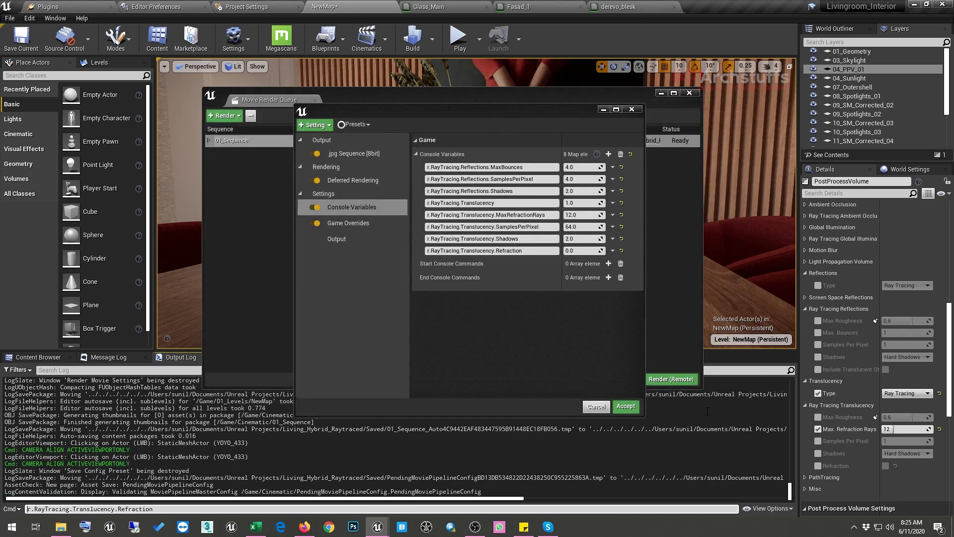
Create a folder named 08 inside Rendering_Folder/Image Sequence on drive G and set it as the render's output directory
{"action": "left_click", "coordinate": [339, 237]}
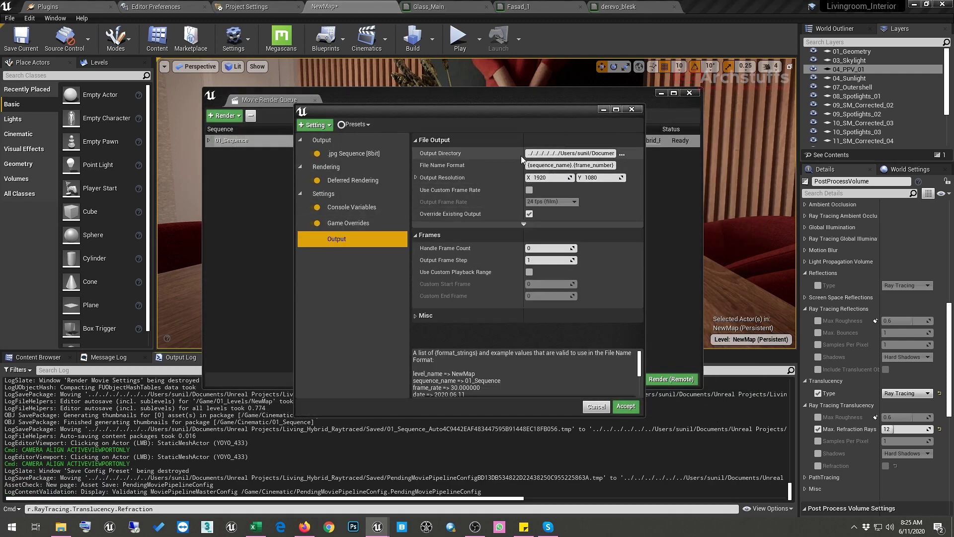
{"action": "left_click", "coordinate": [622, 153]}
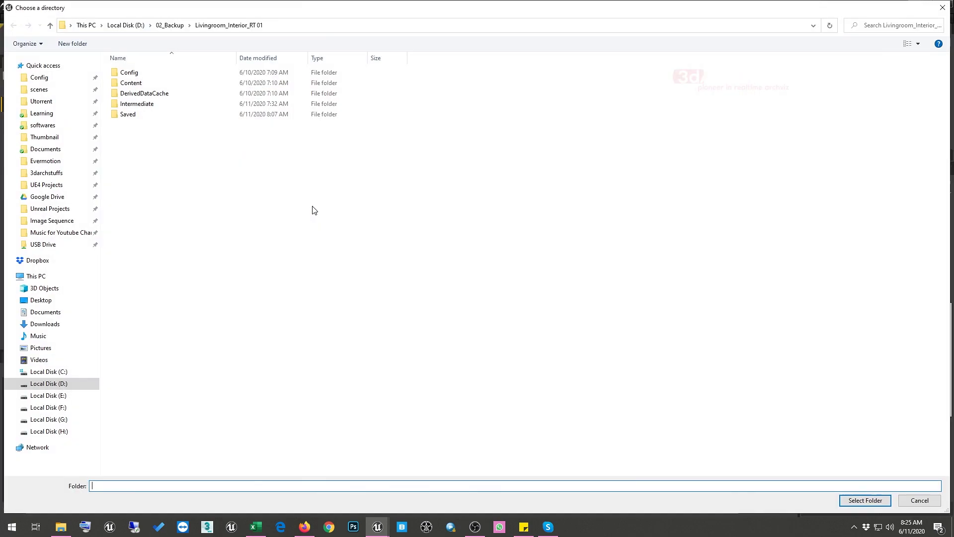
{"action": "left_click", "coordinate": [54, 221]}
{"action": "right_click", "coordinate": [225, 207]}
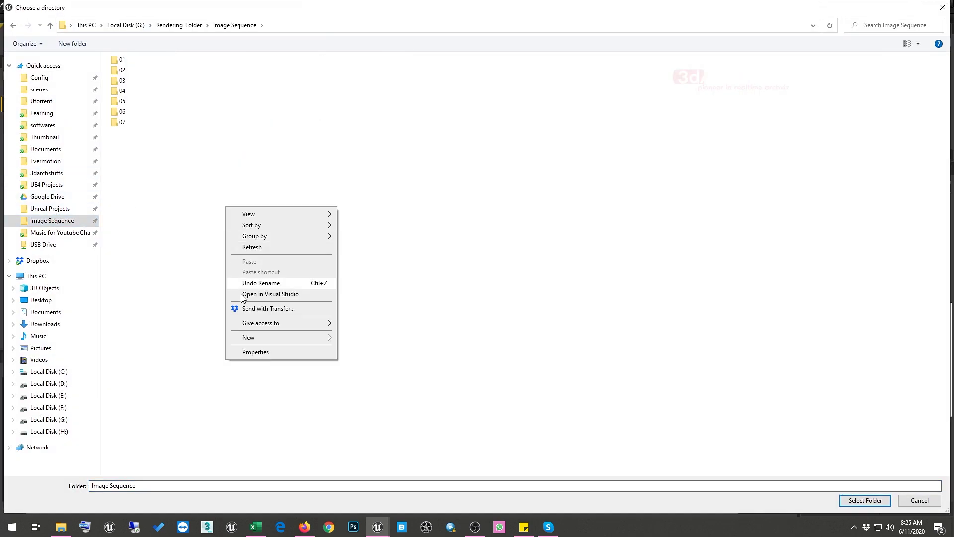
{"action": "mouse_move", "coordinate": [260, 338]}
{"action": "left_click", "coordinate": [355, 337]}
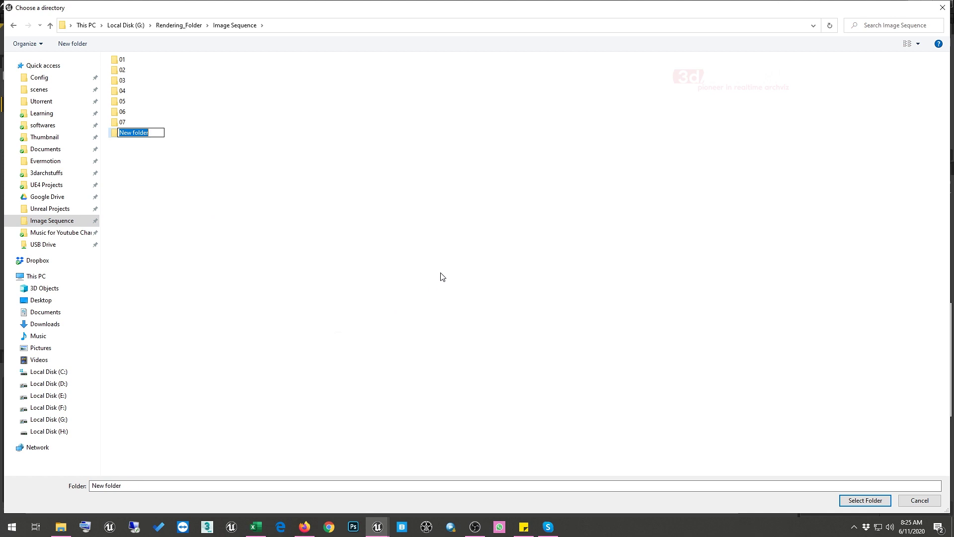
{"action": "type", "text": "08"}
{"action": "left_click", "coordinate": [239, 198]}
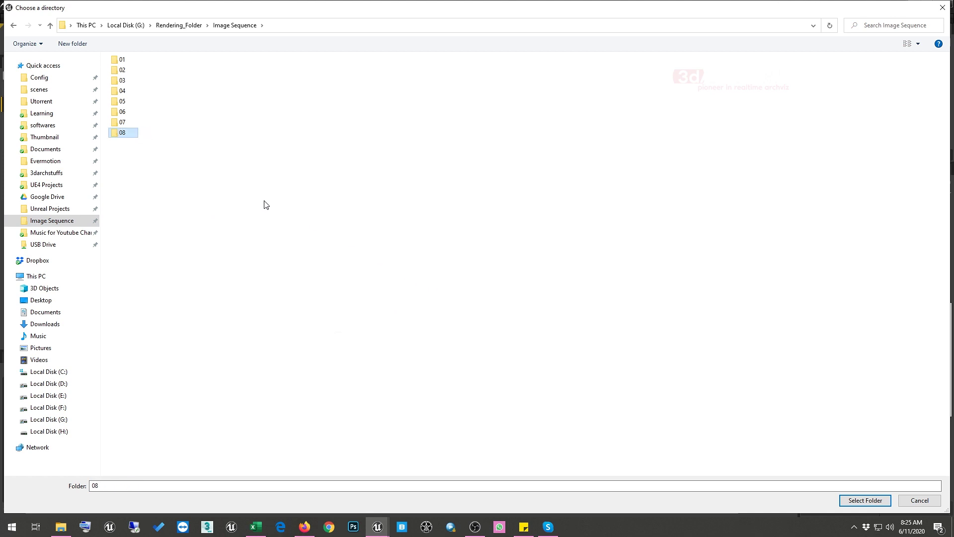
{"action": "double_click", "coordinate": [121, 133]}
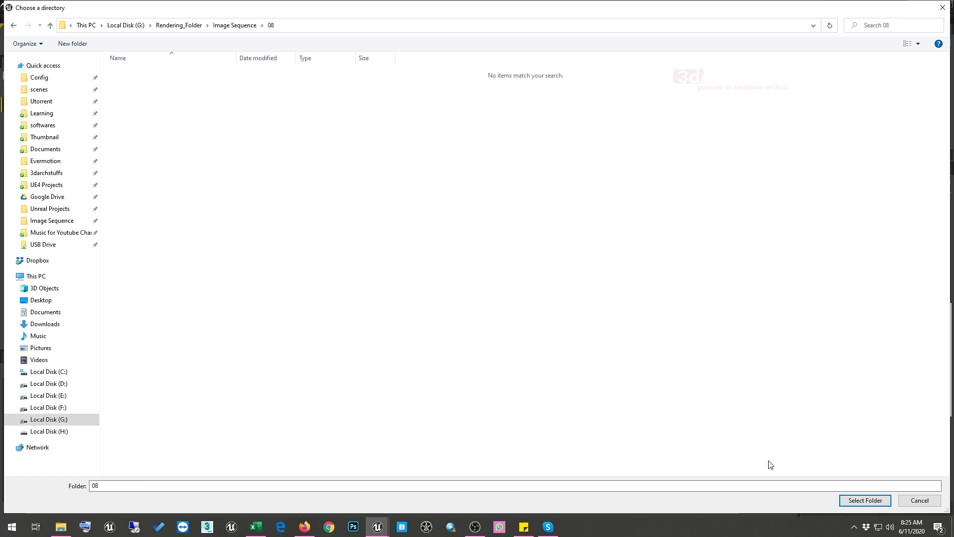
{"action": "left_click", "coordinate": [865, 500]}
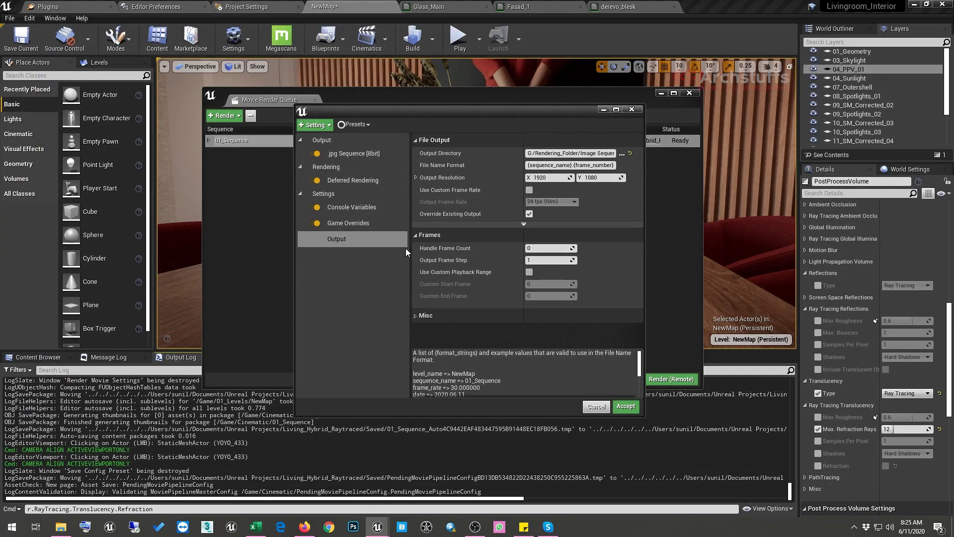
Enable a custom frame rate in the output settings and set it to 30 fps
{"action": "left_click", "coordinate": [529, 189]}
{"action": "left_click", "coordinate": [548, 203]}
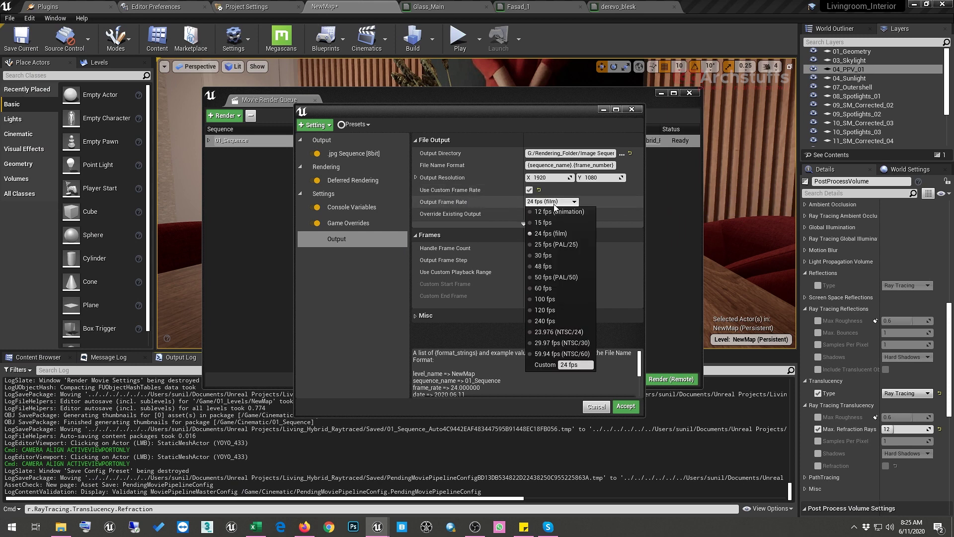
{"action": "left_click", "coordinate": [543, 255]}
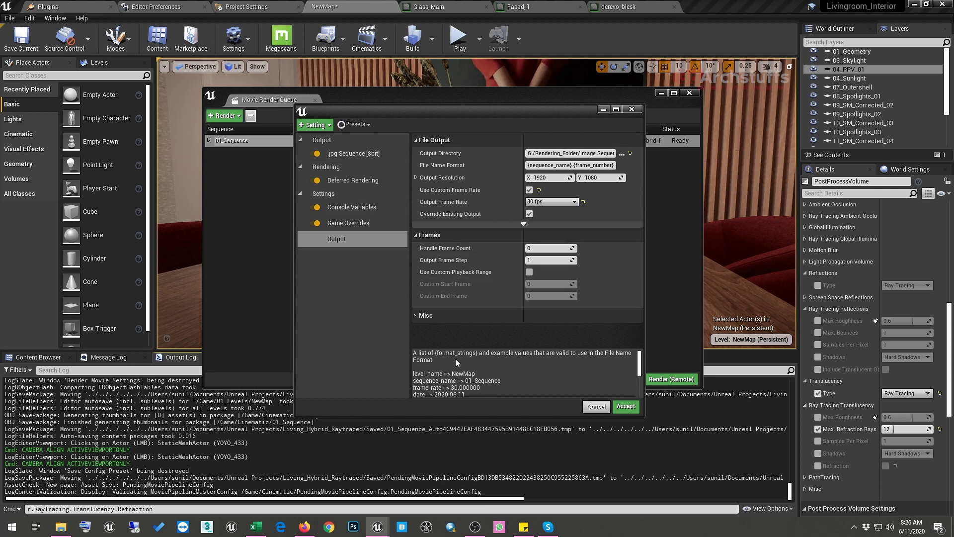
{"action": "left_click", "coordinate": [338, 239]}
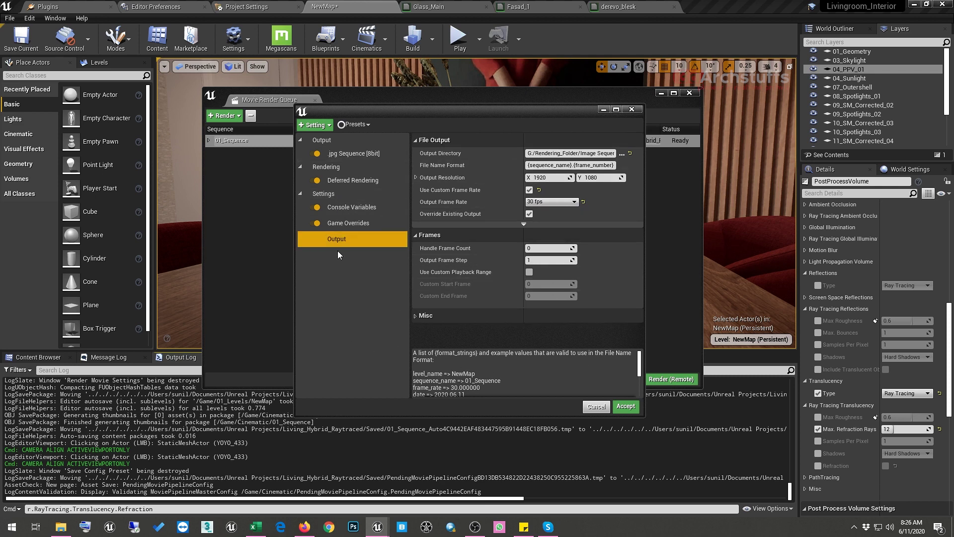
Review the game overrides and console variables, and save the configuration over the existing PendingMoviePipelineConfig preset in the Cinematic folder
{"action": "left_click", "coordinate": [341, 223]}
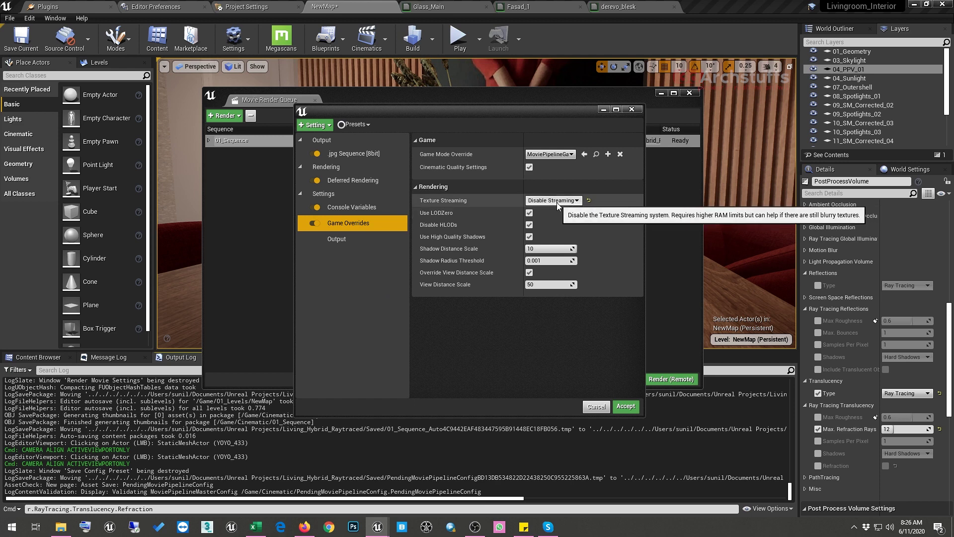
{"action": "left_click", "coordinate": [358, 206]}
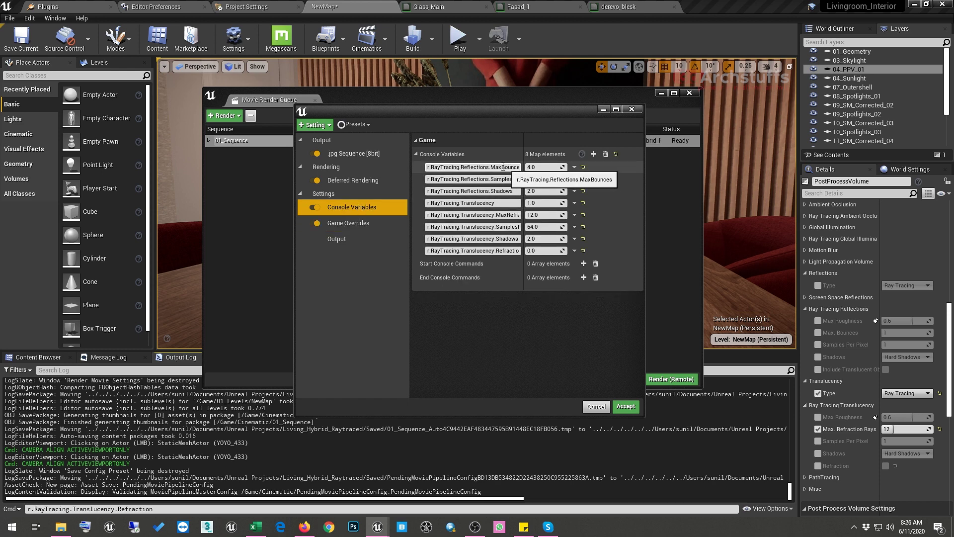
{"action": "left_click_drag", "start_coordinate": [523, 154], "coordinate": [566, 157]}
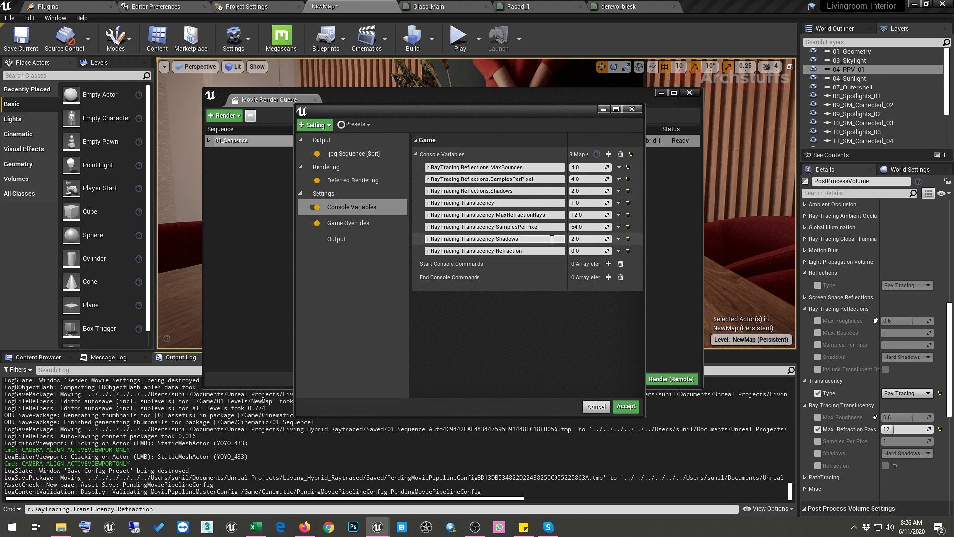
{"action": "left_click", "coordinate": [338, 240]}
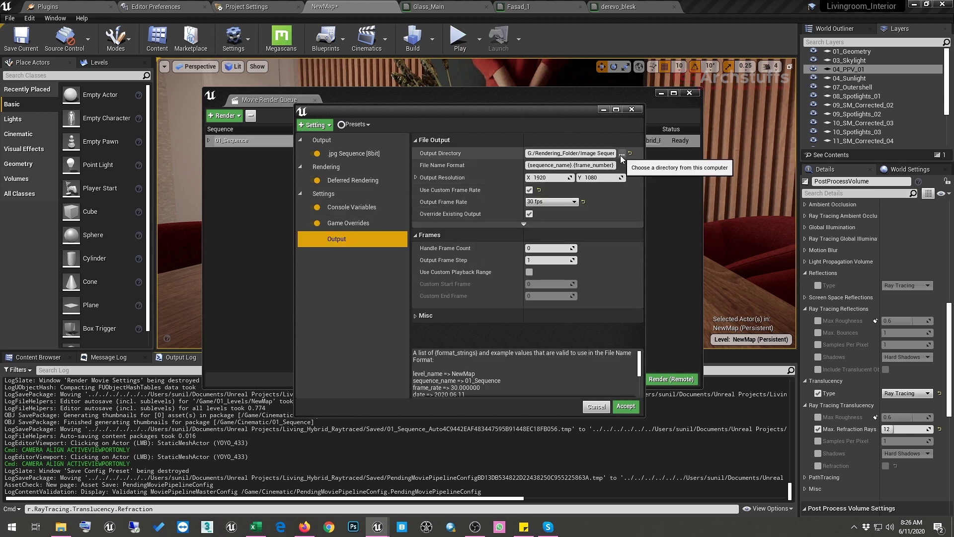
{"action": "left_click", "coordinate": [355, 125]}
{"action": "left_click", "coordinate": [372, 137]}
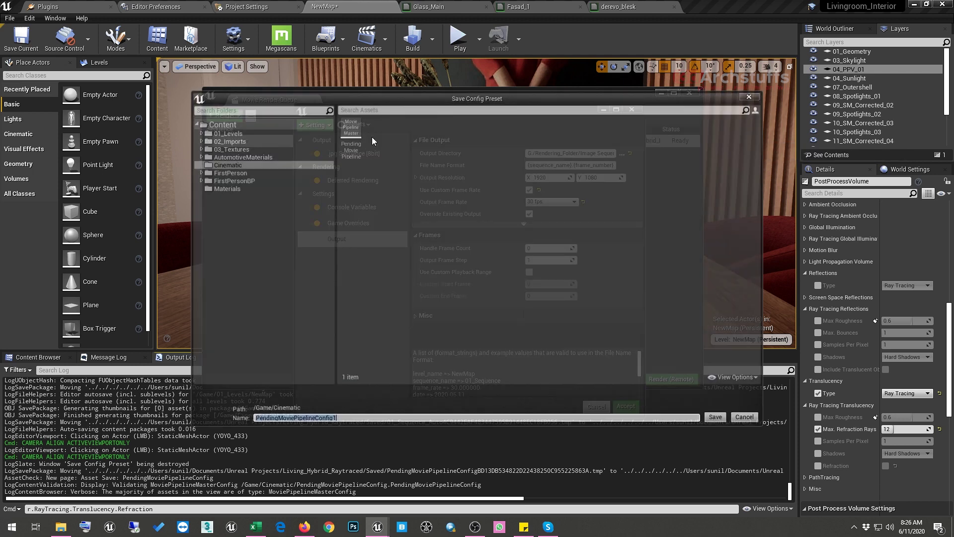
{"action": "double_click", "coordinate": [353, 132]}
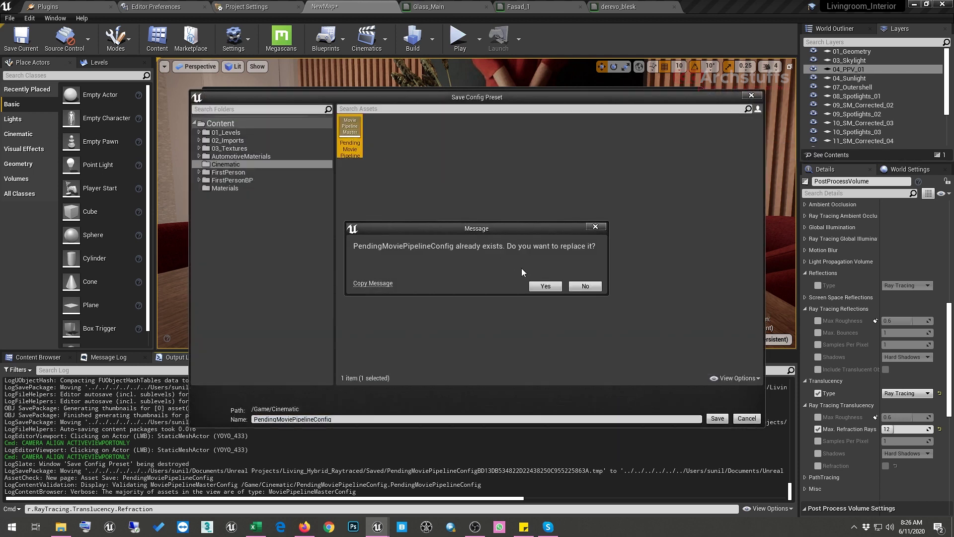
{"action": "left_click", "coordinate": [543, 286]}
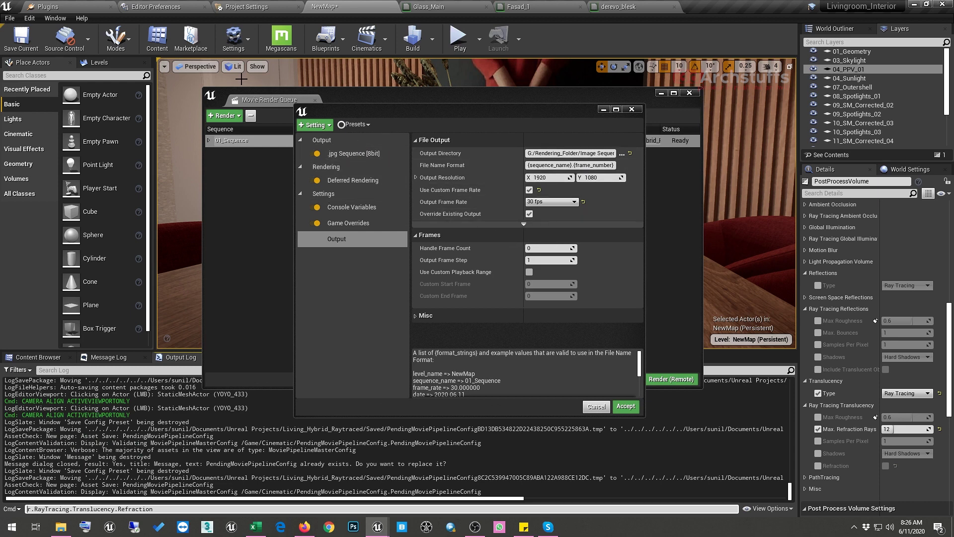
Switch the viewport to Unlit and close the open material editors, applying the changes to derevo_blesk and Fasad_1
{"action": "left_click", "coordinate": [234, 67]}
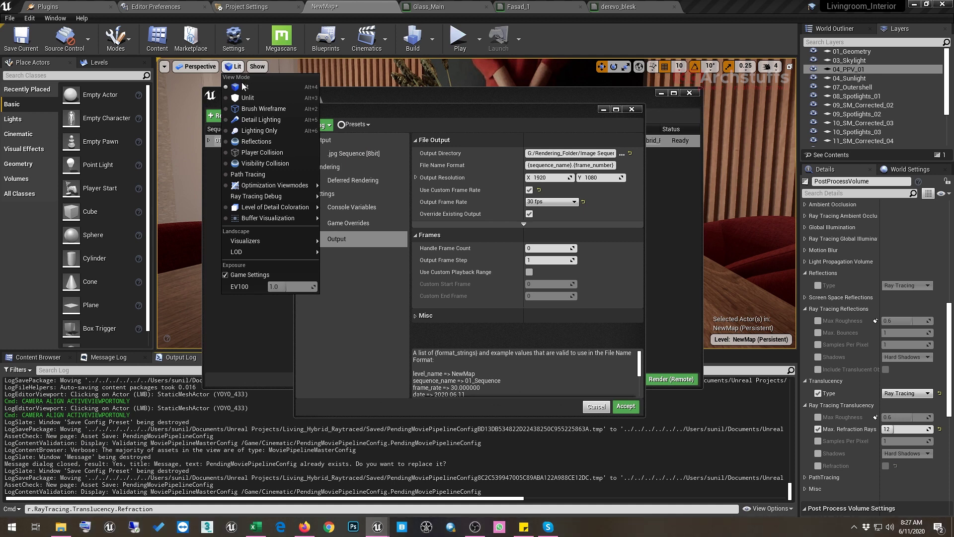
{"action": "left_click", "coordinate": [248, 98]}
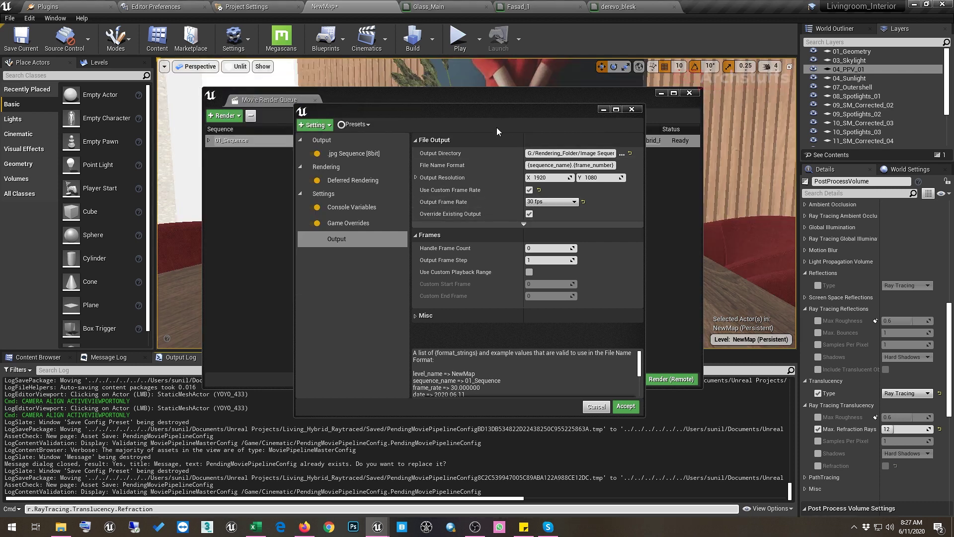
{"action": "left_click", "coordinate": [645, 7]}
{"action": "left_click", "coordinate": [674, 7]}
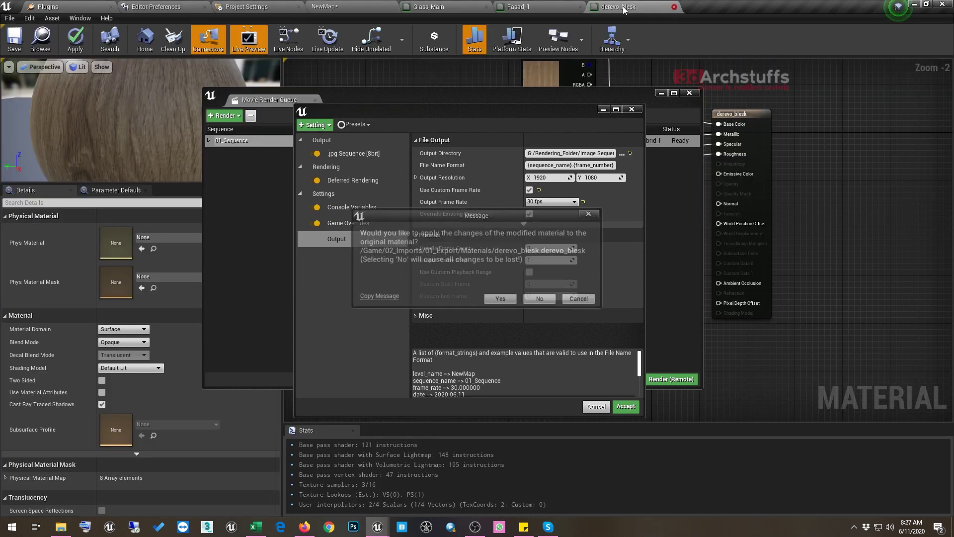
{"action": "left_click", "coordinate": [508, 300]}
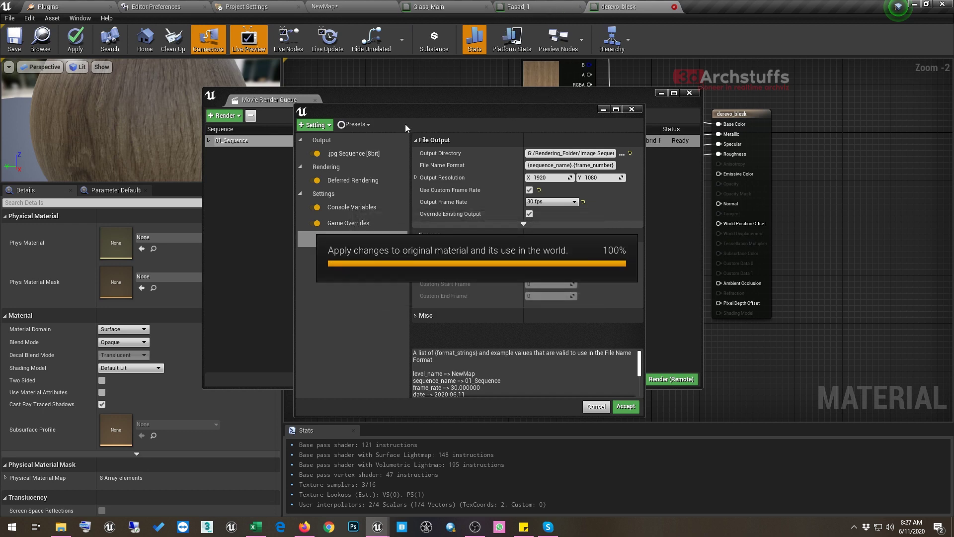
{"action": "left_click", "coordinate": [579, 7]}
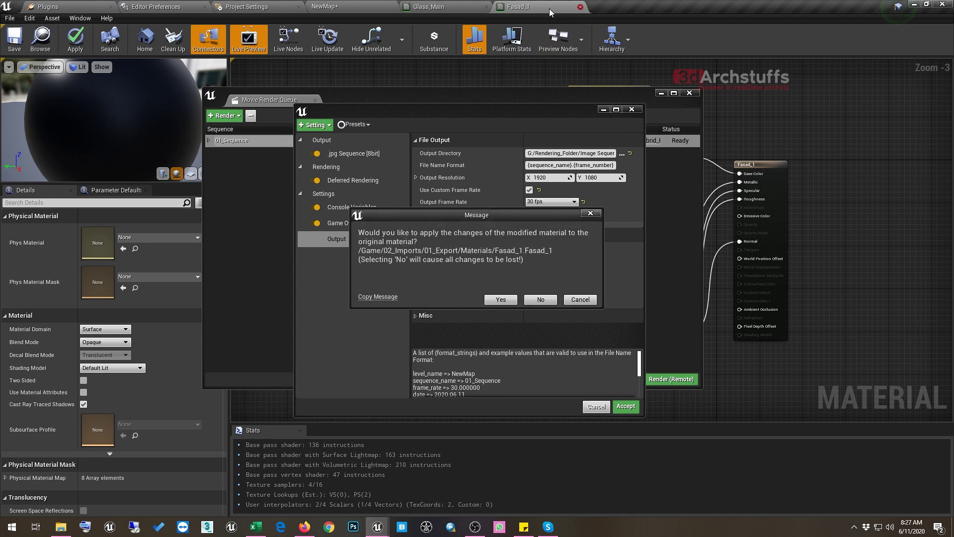
{"action": "left_click", "coordinate": [501, 300]}
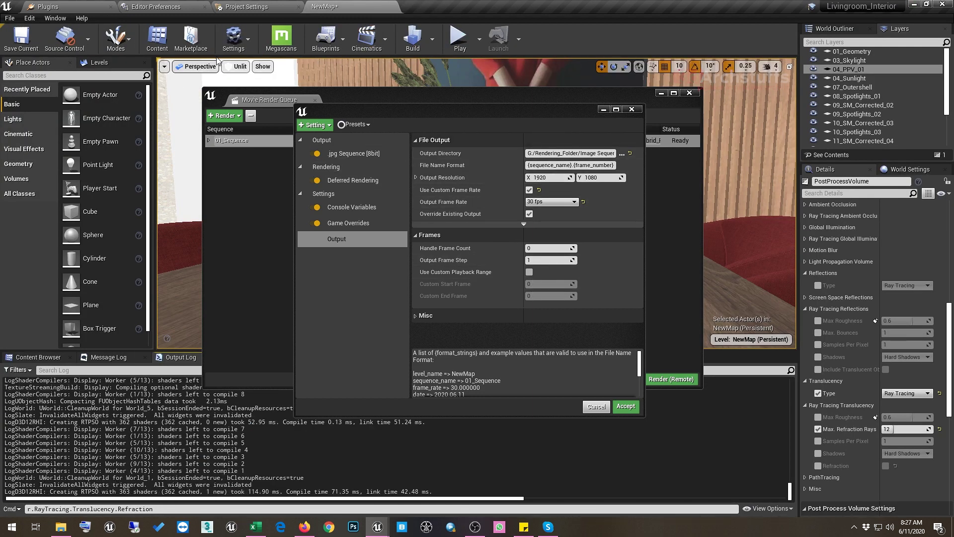
{"action": "left_click", "coordinate": [240, 67]}
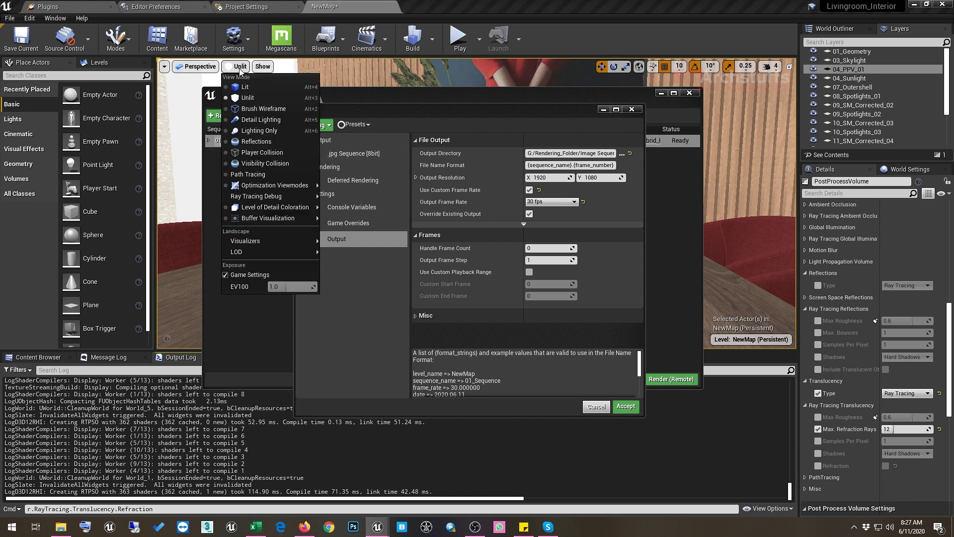
{"action": "left_click", "coordinate": [244, 93]}
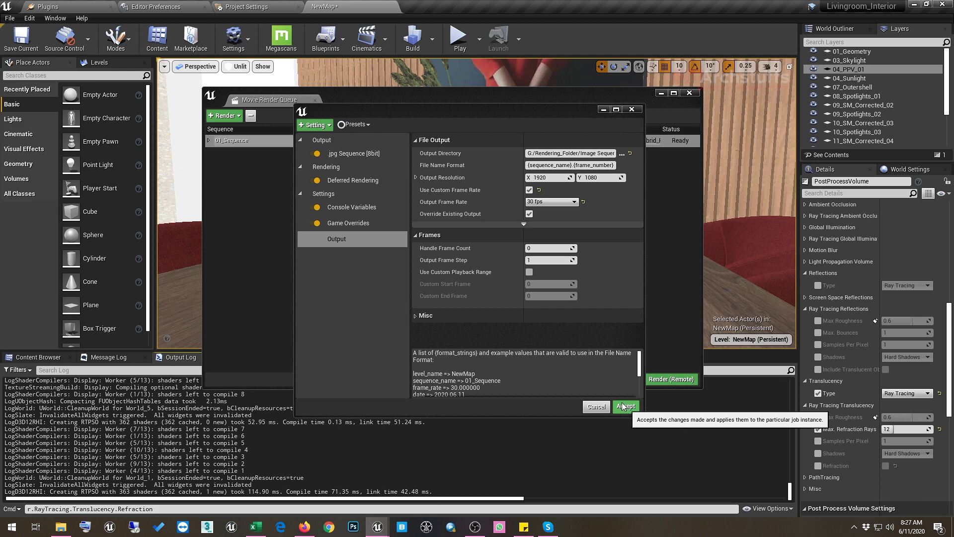
Check the console variables, accept the render configuration and render the 01_Sequence job locally
{"action": "left_click", "coordinate": [373, 208]}
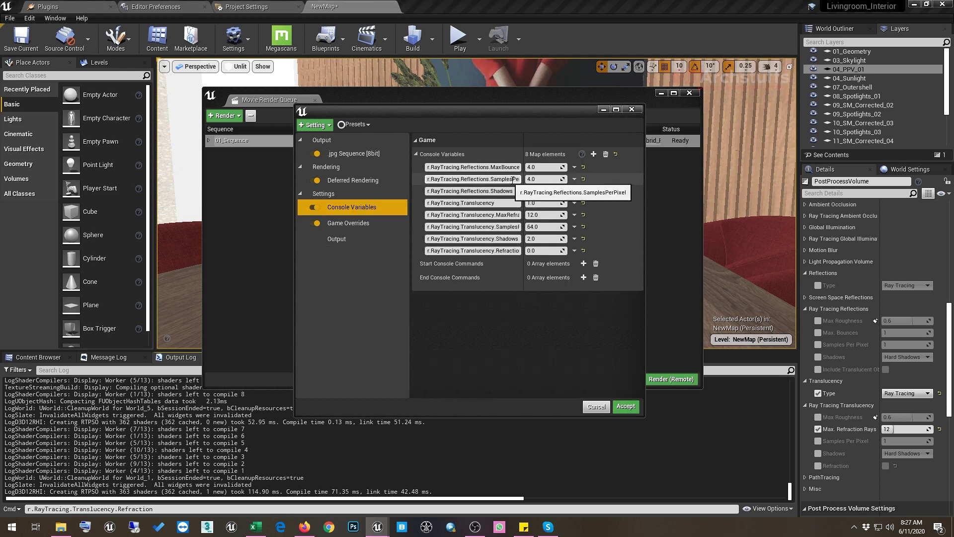
{"action": "left_click_drag", "start_coordinate": [523, 156], "coordinate": [553, 156]}
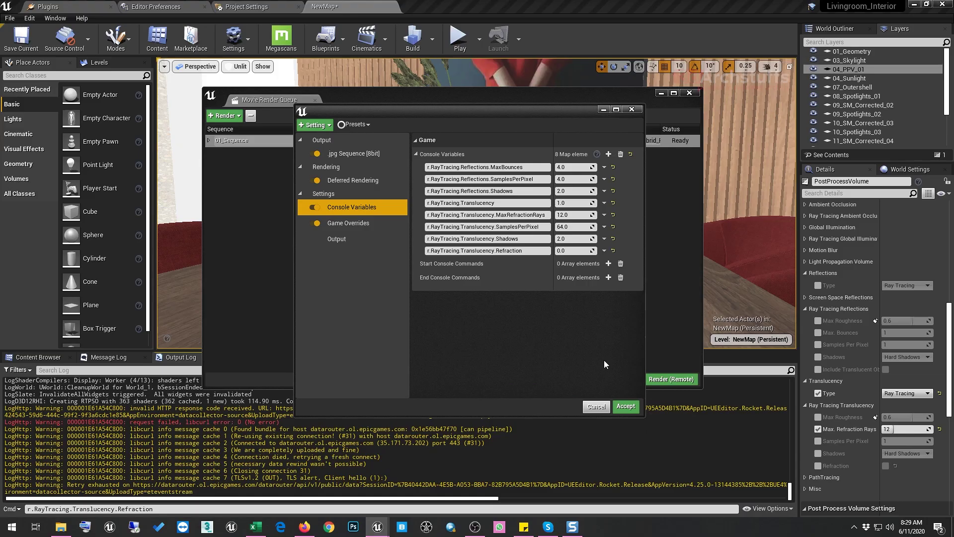
{"action": "left_click", "coordinate": [625, 406]}
{"action": "left_click", "coordinate": [621, 379]}
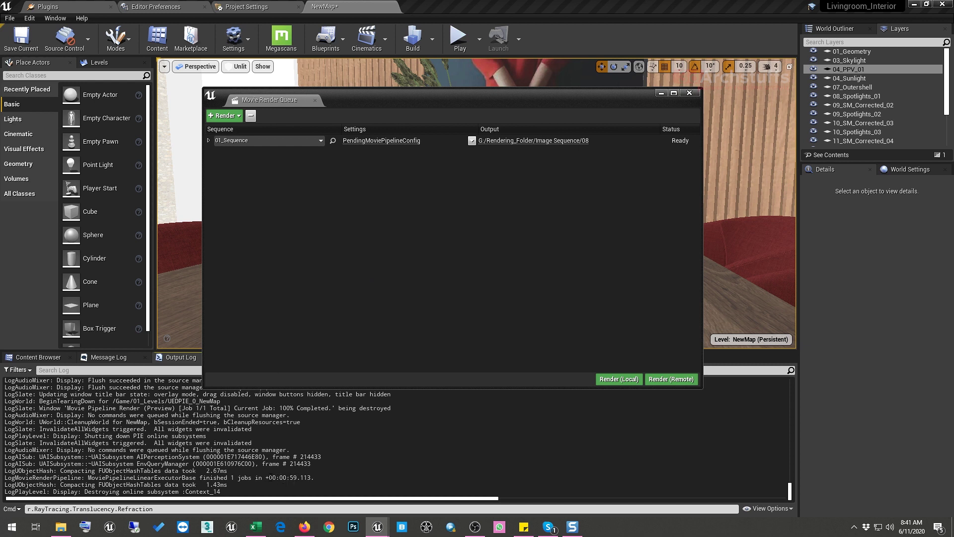
Switch to File Explorer and open the G:/Rendering_Folder/Image Sequence/08 folder to view the rendered frames
{"action": "left_click", "coordinate": [71, 529]}
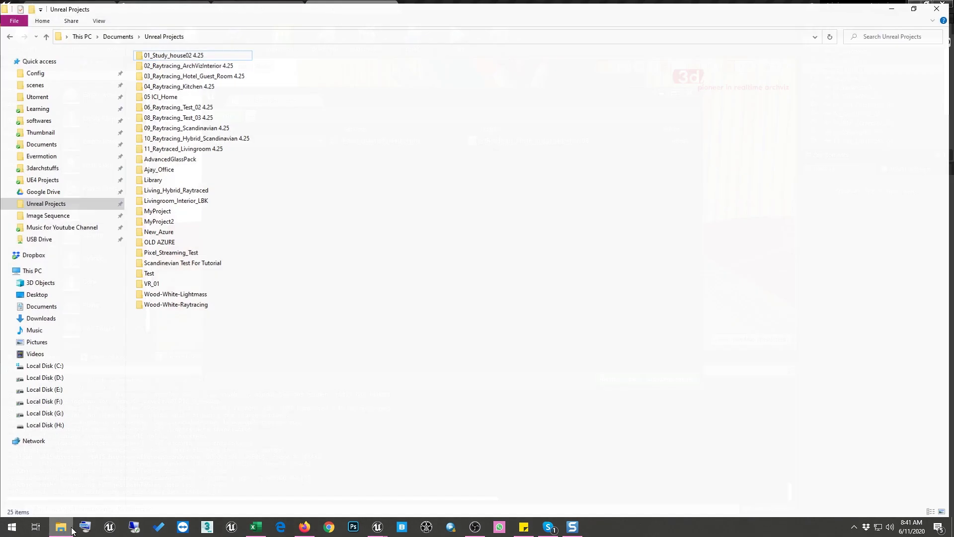
{"action": "left_click", "coordinate": [59, 376]}
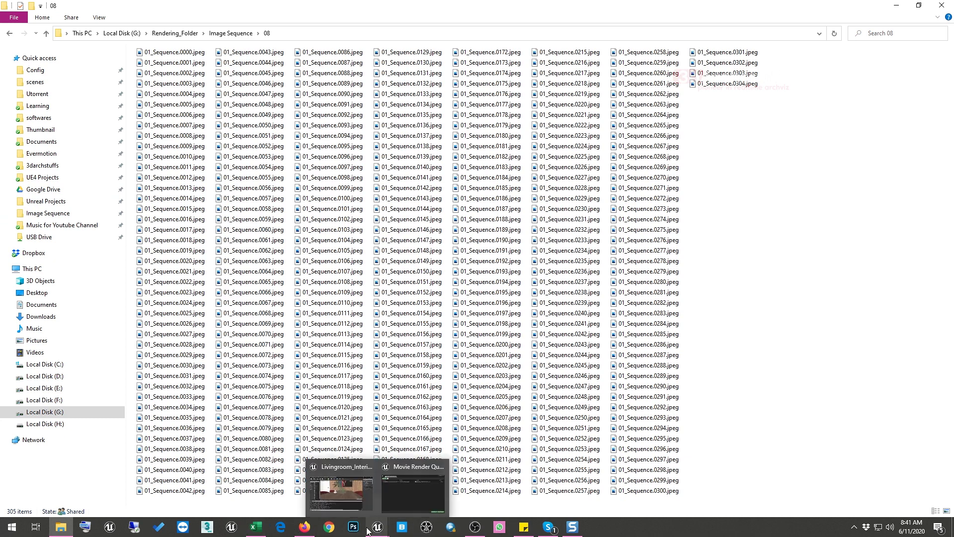
Switch to Firefox and search the web for "djv viwer" in a new tab
{"action": "left_click", "coordinate": [304, 527]}
{"action": "left_click", "coordinate": [232, 8]}
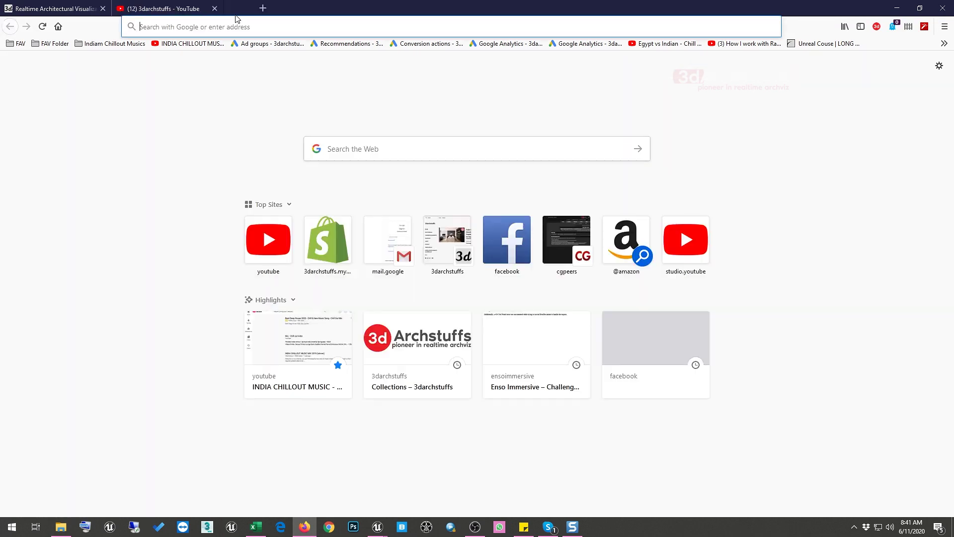
{"action": "left_click", "coordinate": [343, 148]}
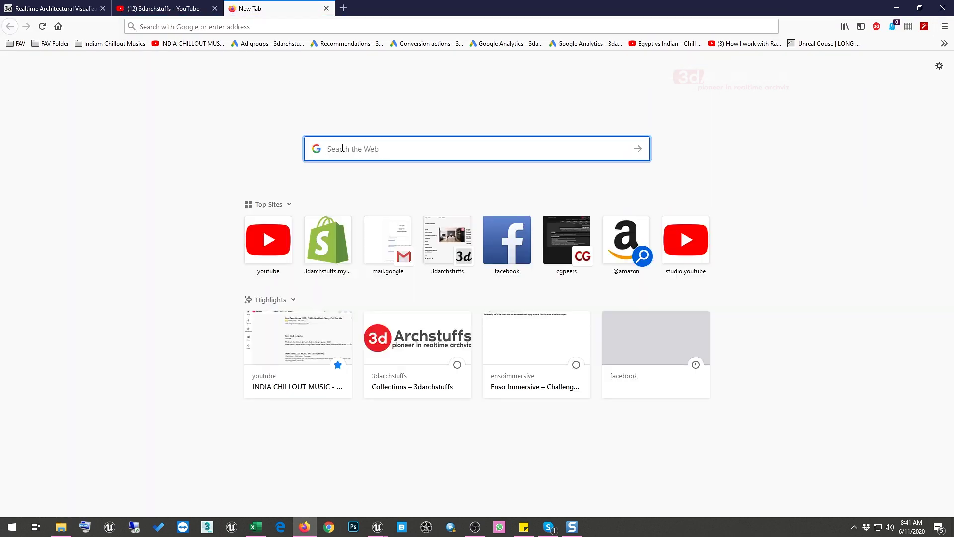
{"action": "type", "text": "djv"}
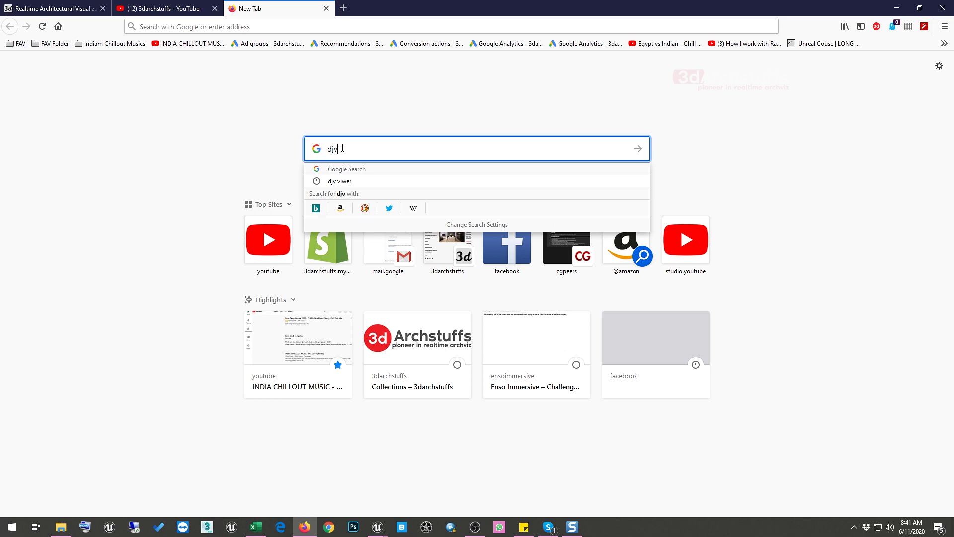
{"action": "key", "text": "Down"}
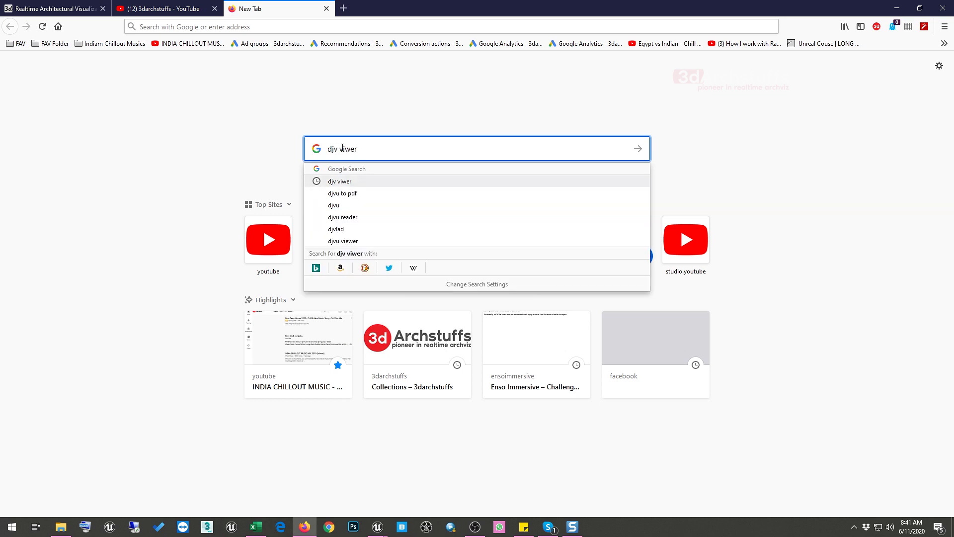
{"action": "key", "text": "Return"}
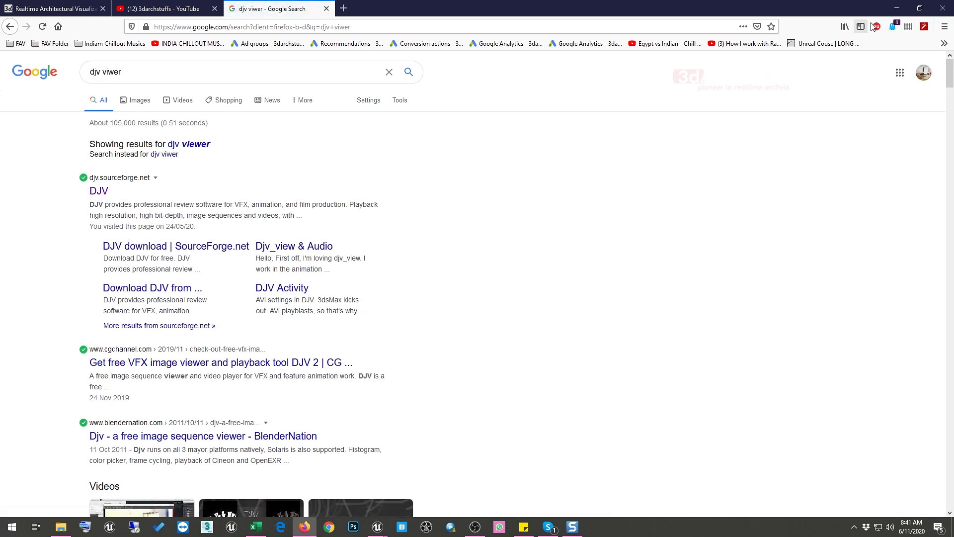
Launch DJV, load the rendered sequence from 01_Sequence.0000.jpeg in folder 08, and maximize the viewer
{"action": "left_click", "coordinate": [901, 10]}
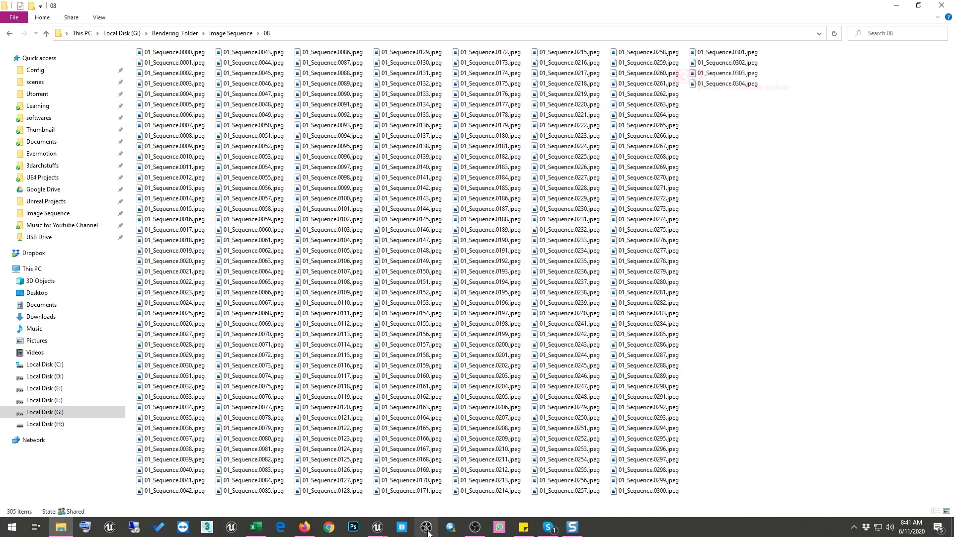
{"action": "double_click", "coordinate": [403, 347]}
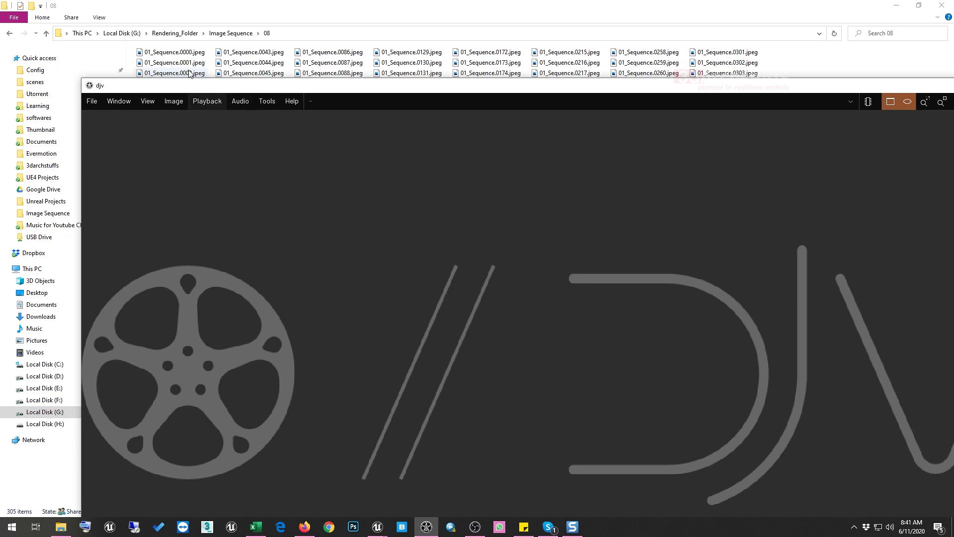
{"action": "left_click_drag", "start_coordinate": [174, 57], "coordinate": [221, 180]}
{"action": "double_click", "coordinate": [404, 86]}
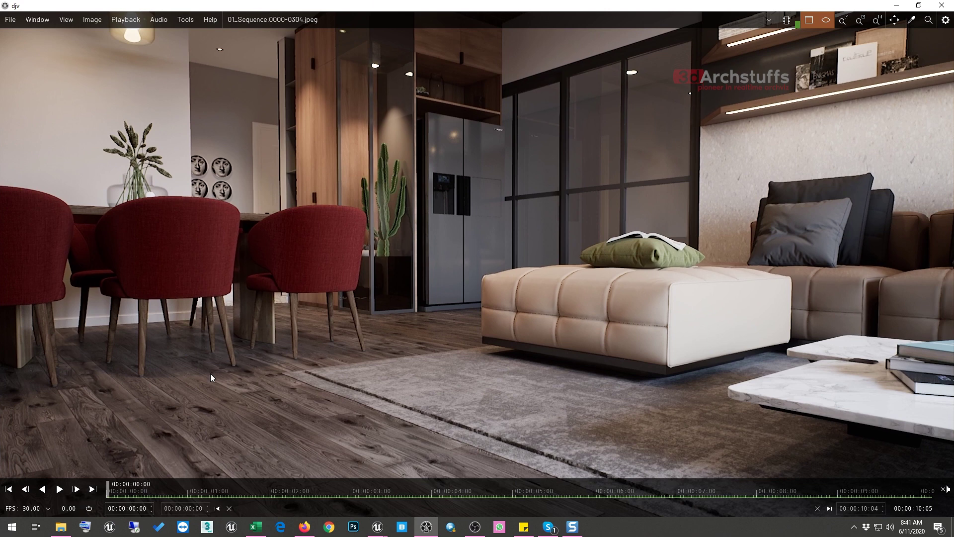
Play the loaded image sequence, pause it, and close DJV
{"action": "left_click", "coordinate": [59, 490]}
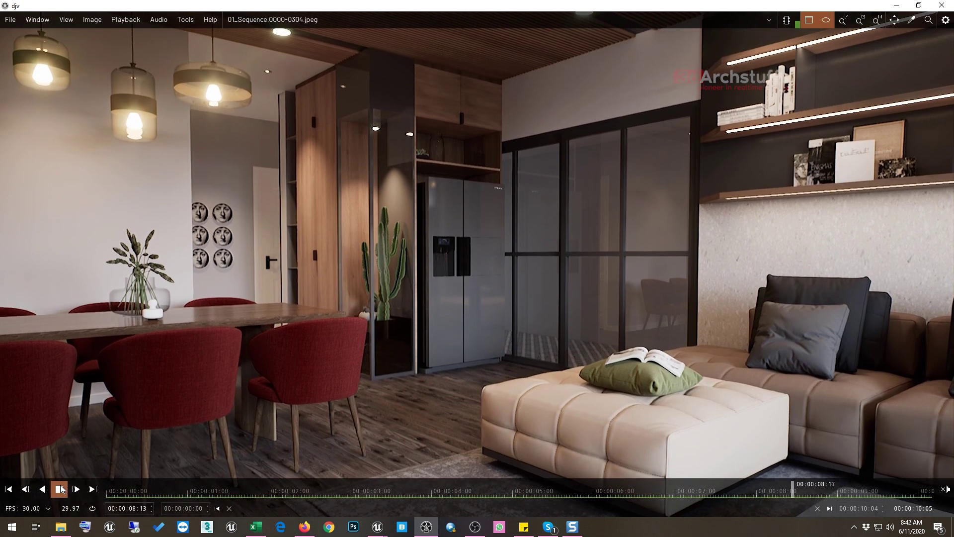
{"action": "key", "text": "space"}
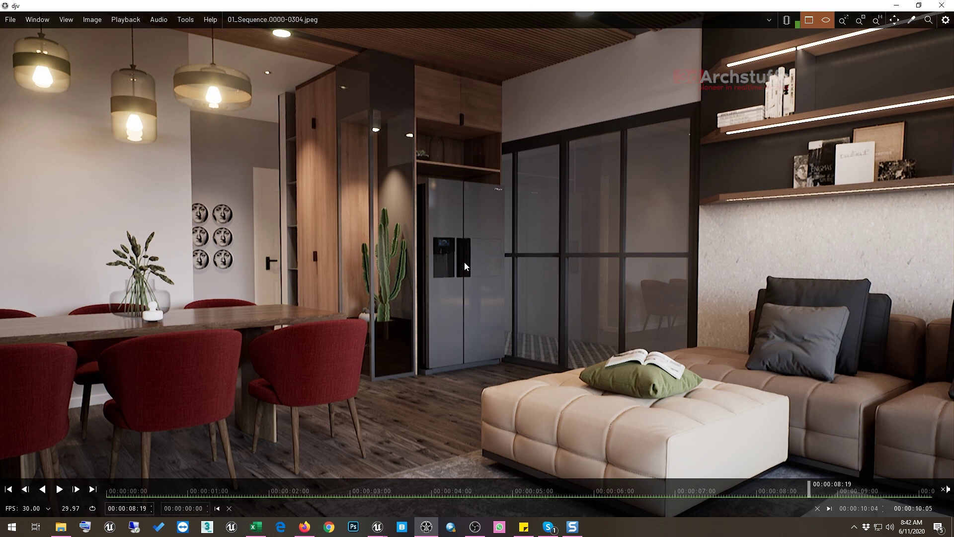
{"action": "left_click", "coordinate": [941, 5]}
Switch to Unreal's Movie Render Queue and set r.RayTracing.Reflections.SamplesPerPixel to 64 in the 01_Sequence job's console variables
{"action": "mouse_move", "coordinate": [377, 525]}
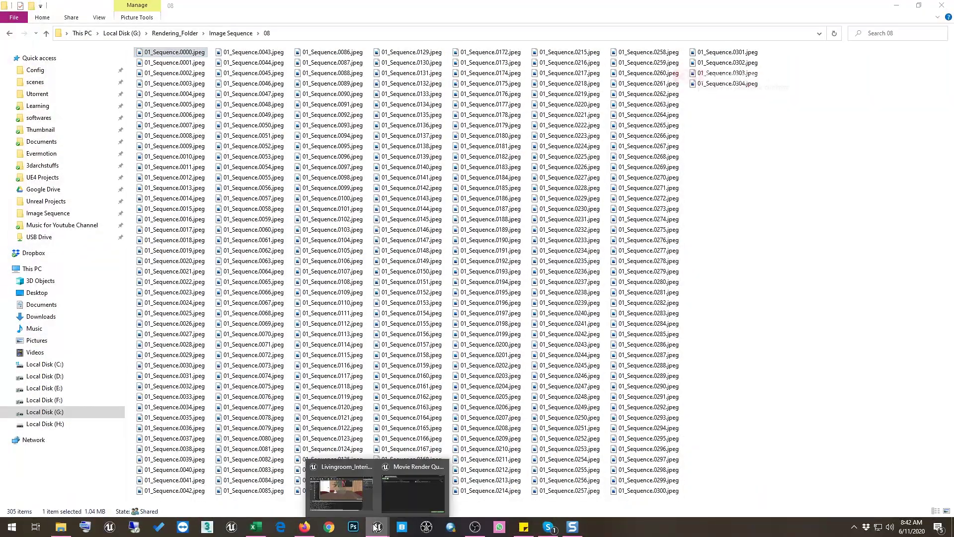
{"action": "left_click", "coordinate": [398, 498]}
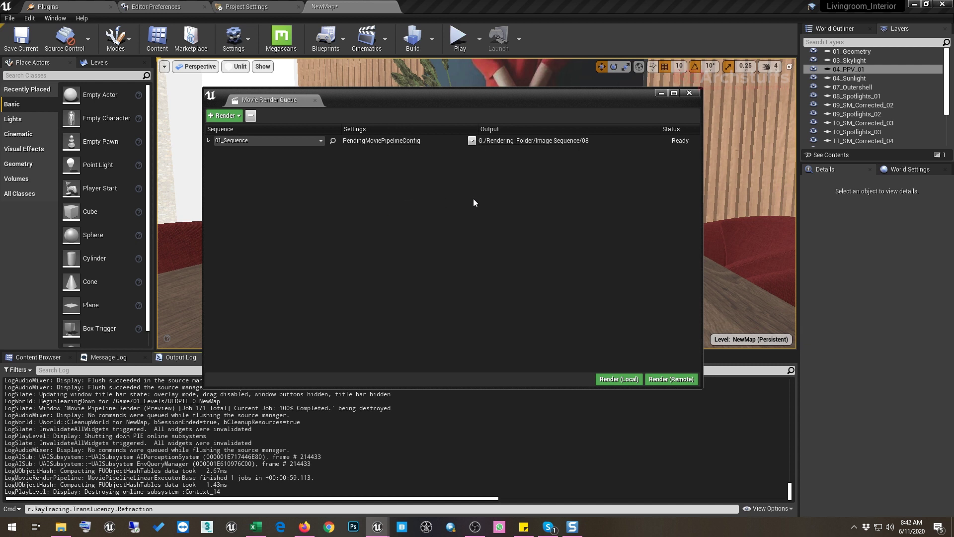
{"action": "left_click", "coordinate": [395, 141]}
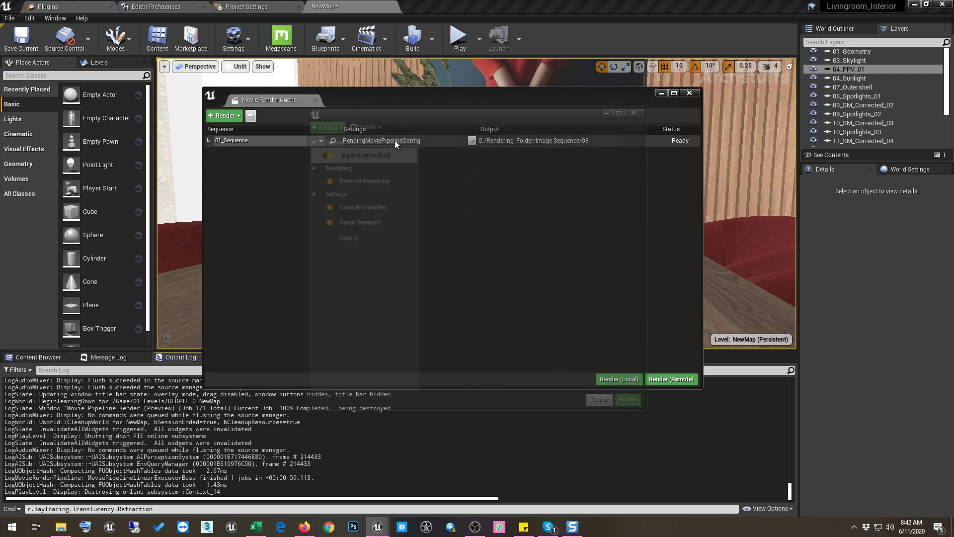
{"action": "left_click", "coordinate": [369, 205]}
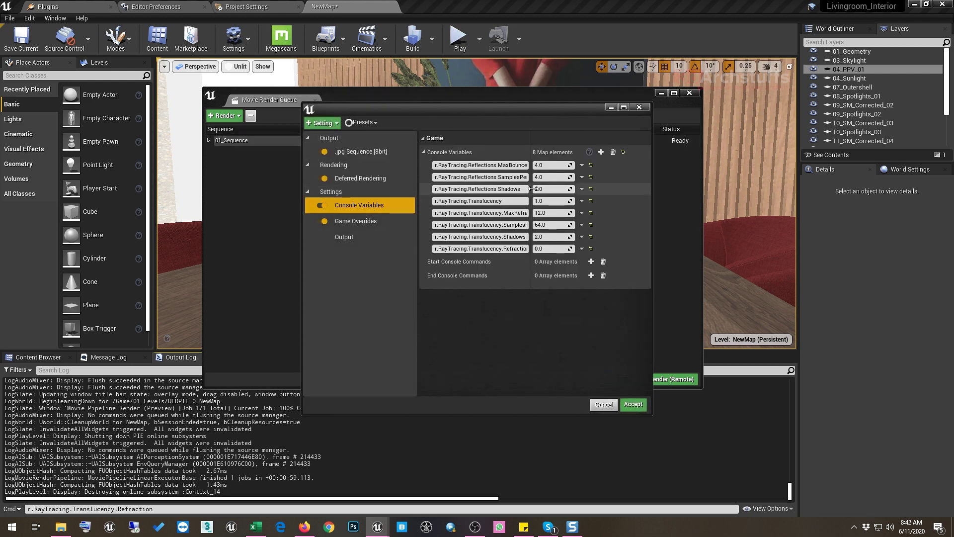
{"action": "left_click_drag", "start_coordinate": [531, 151], "coordinate": [582, 152]}
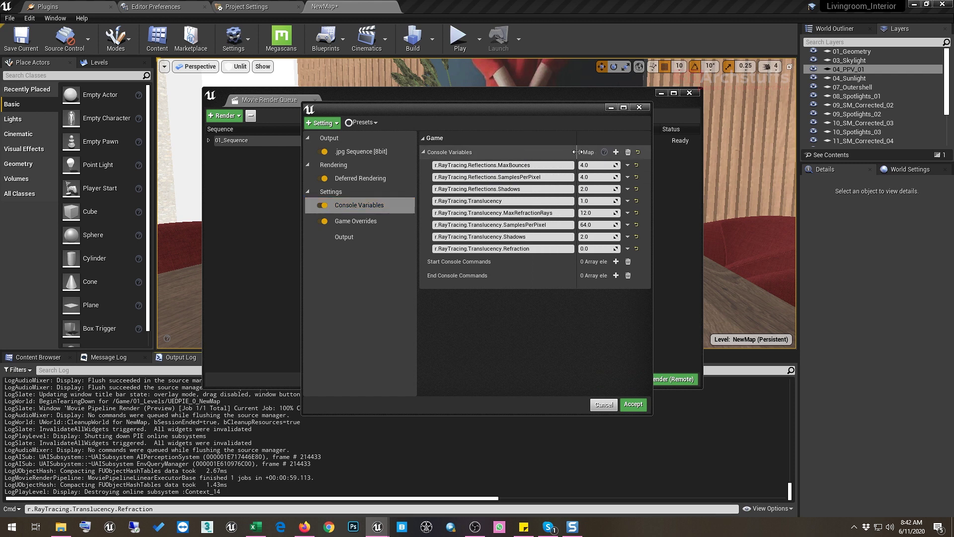
{"action": "left_click", "coordinate": [595, 176]}
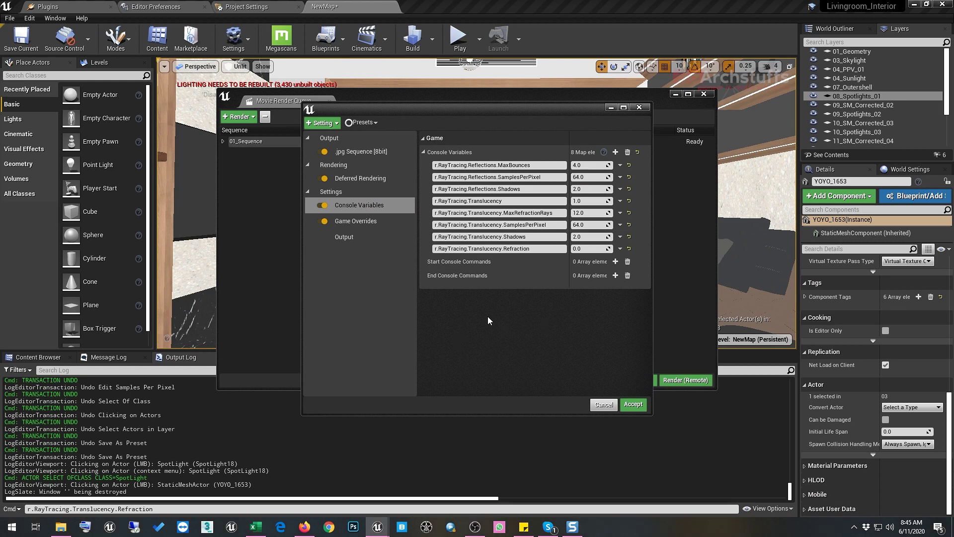
Save the render configuration as the PendingMoviePipelineConfig preset in the Cinematic folder, replacing the existing asset
{"action": "left_click", "coordinate": [362, 122]}
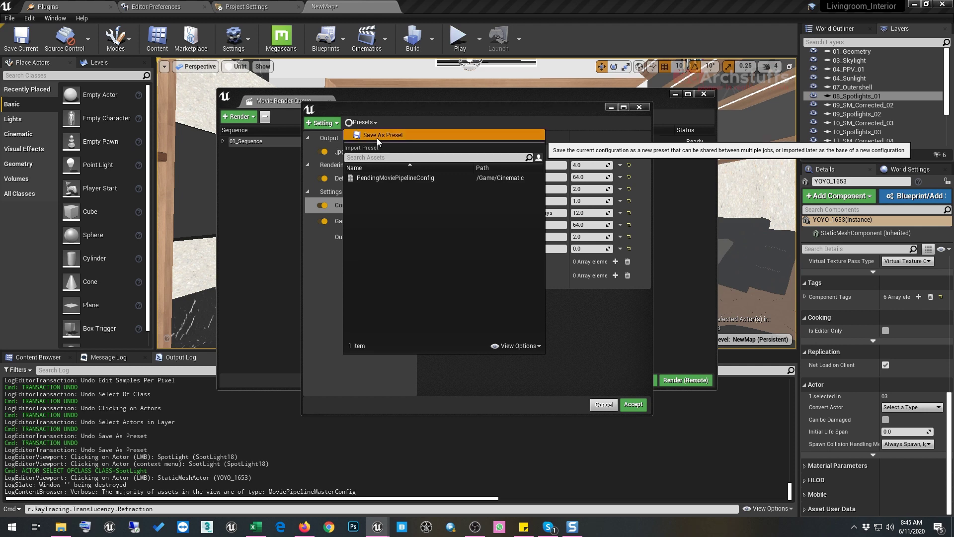
{"action": "left_click", "coordinate": [377, 135]}
{"action": "double_click", "coordinate": [349, 133]}
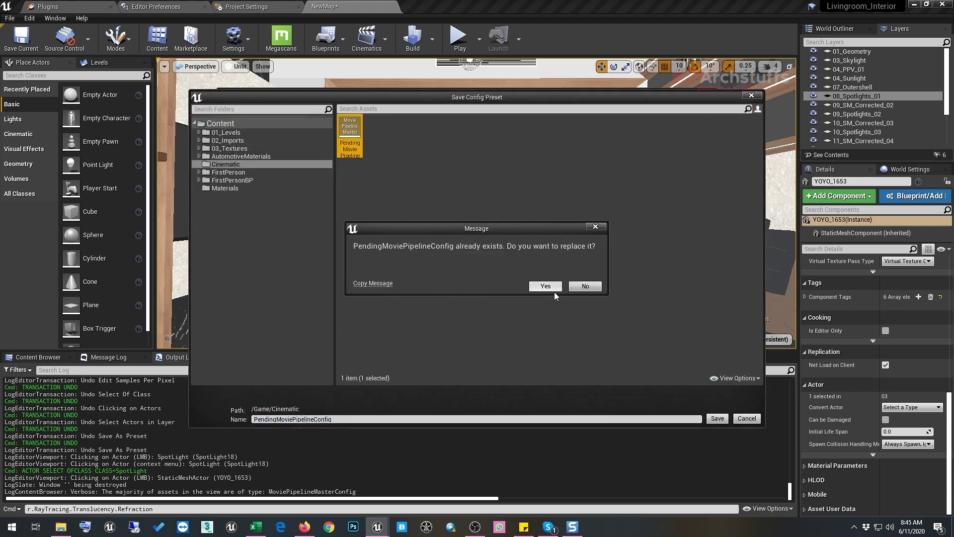
{"action": "left_click", "coordinate": [546, 286]}
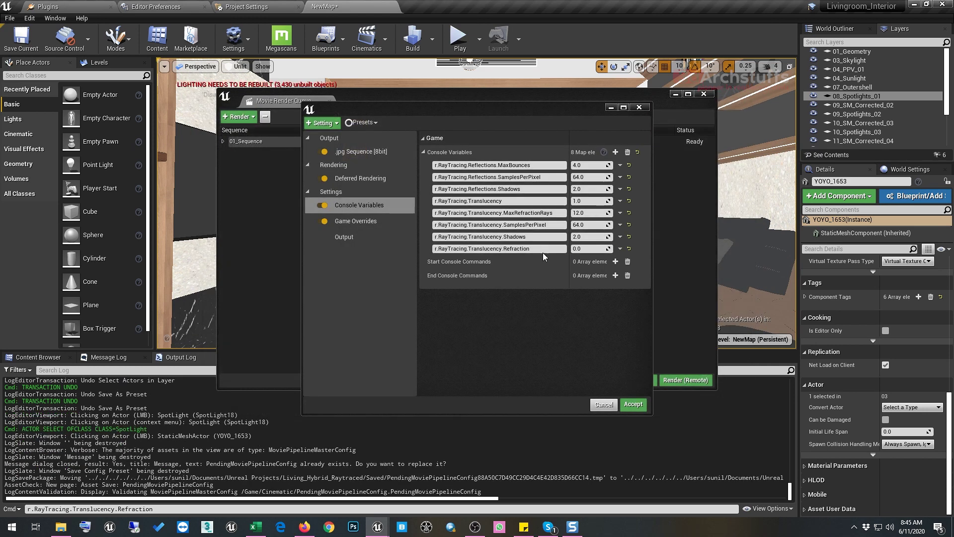
Create a folder named 09 inside G:/Rendering_Folder/Image Sequence and set it as the job's output directory
{"action": "left_click", "coordinate": [349, 237]}
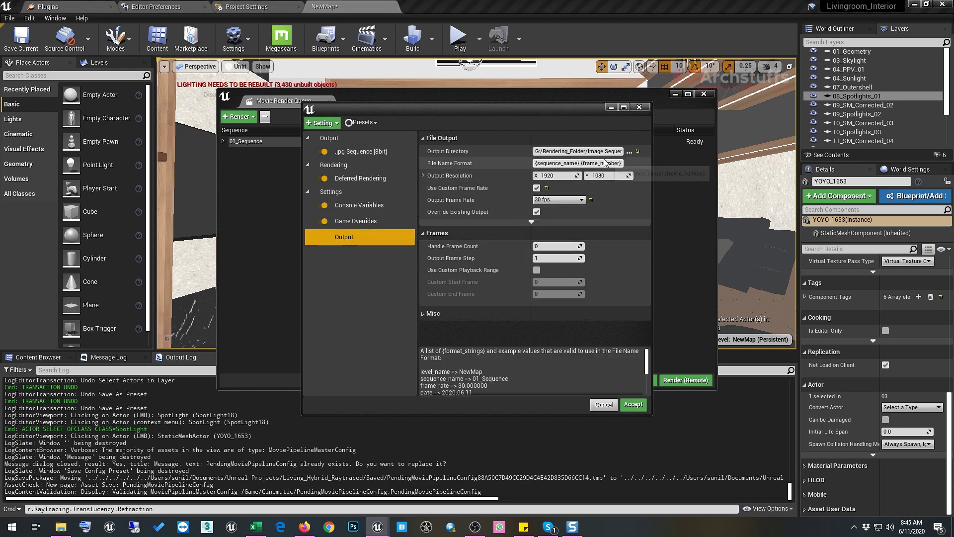
{"action": "left_click", "coordinate": [621, 150]}
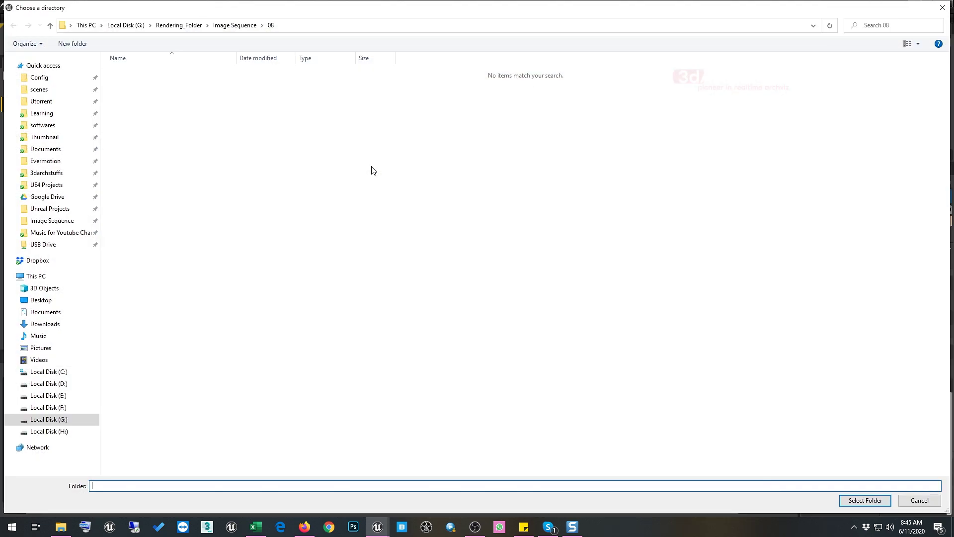
{"action": "left_click", "coordinate": [50, 25]}
{"action": "right_click", "coordinate": [260, 208]}
{"action": "mouse_move", "coordinate": [315, 340]}
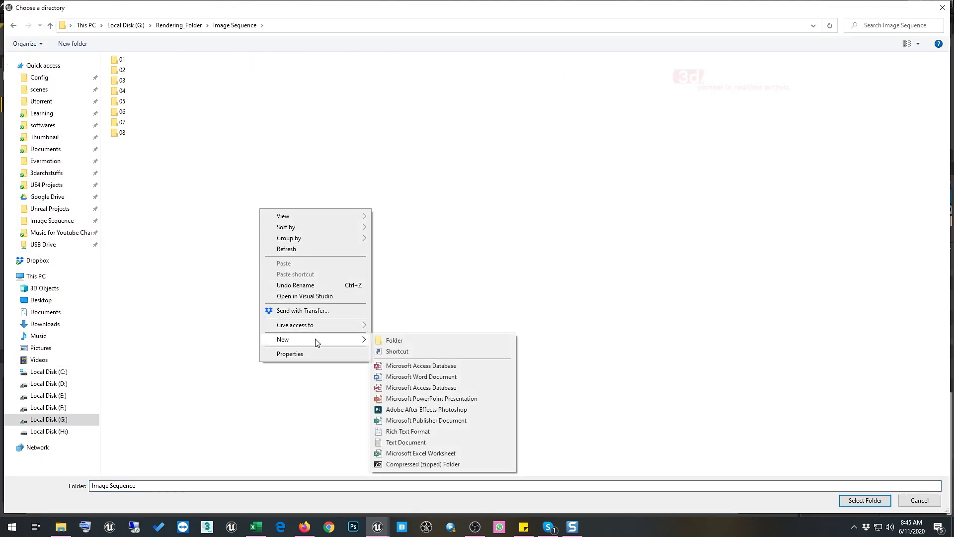
{"action": "left_click", "coordinate": [388, 340]}
{"action": "type", "text": "0"}
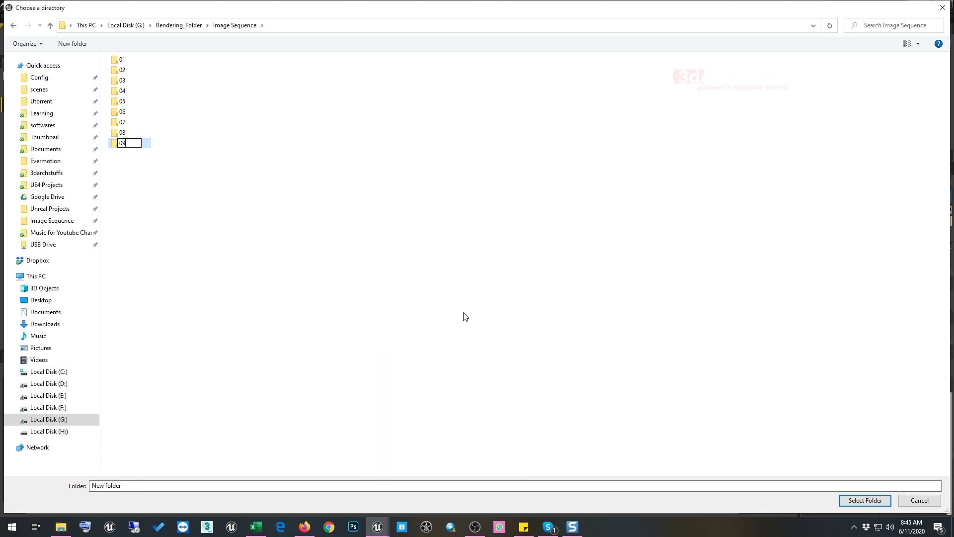
{"action": "type", "text": "9"}
{"action": "key", "text": "Return"}
{"action": "double_click", "coordinate": [125, 144]}
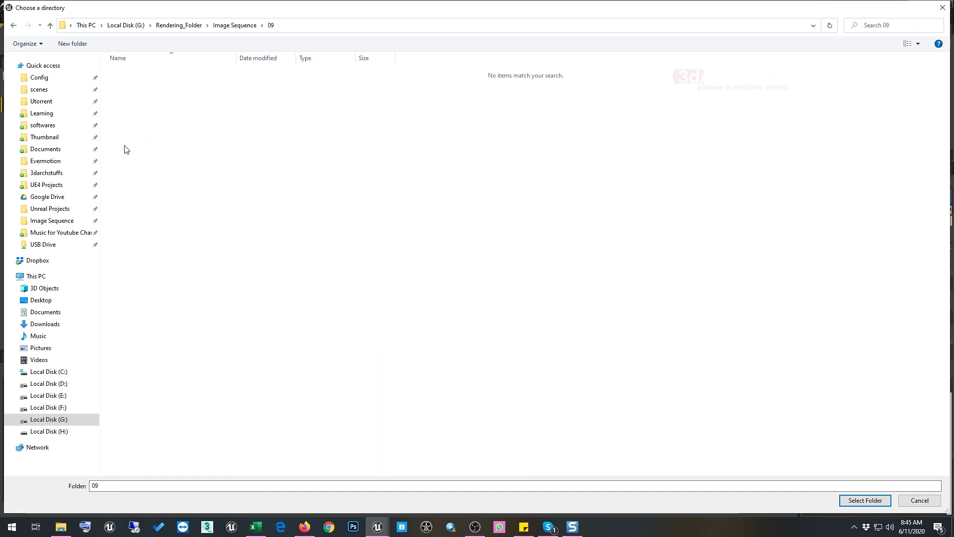
{"action": "left_click", "coordinate": [865, 500]}
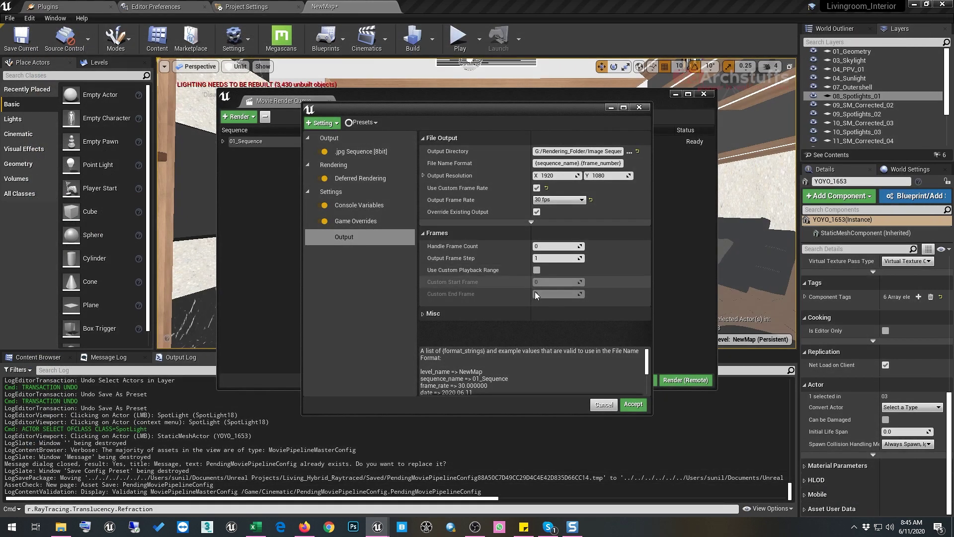
Accept the render configuration and save all modified levels and assets in the project
{"action": "left_click", "coordinate": [633, 404]}
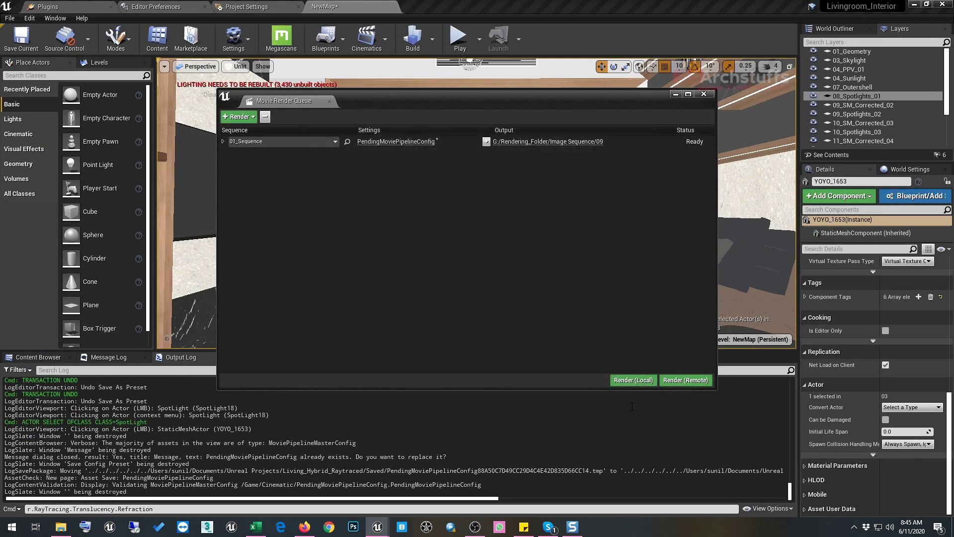
{"action": "left_click", "coordinate": [10, 18]}
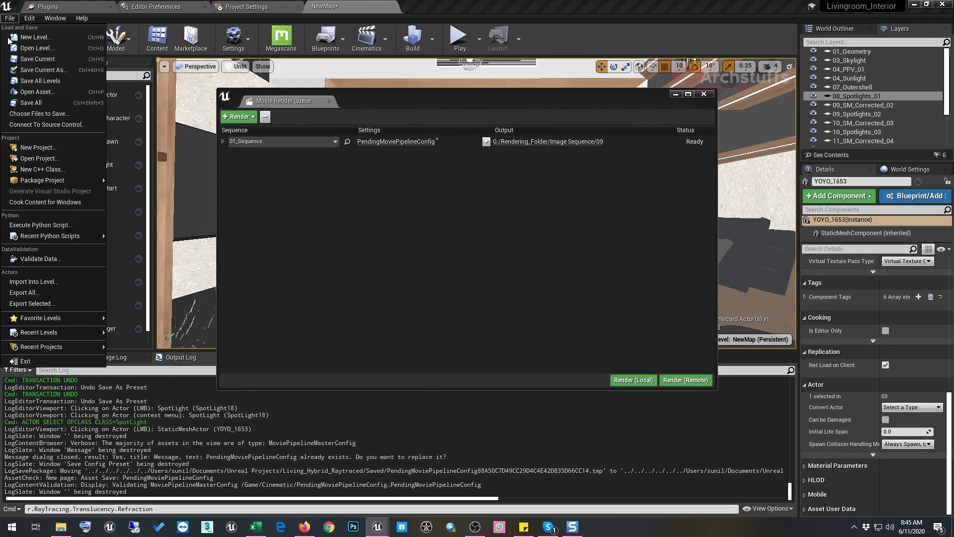
{"action": "left_click", "coordinate": [28, 105]}
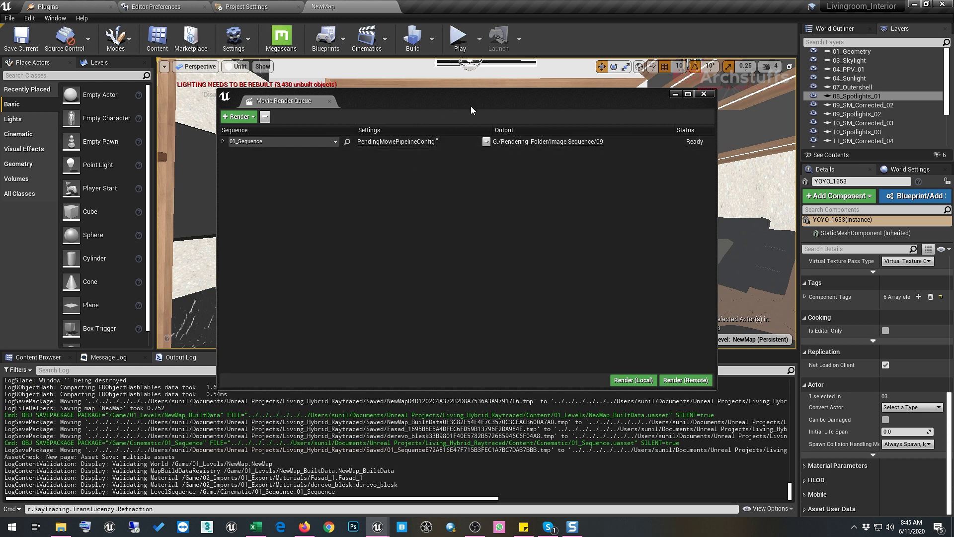
Recheck the job's console variables and output settings, and try to render 01_Sequence locally, dismissing any error
{"action": "left_click_drag", "start_coordinate": [487, 93], "coordinate": [499, 86]}
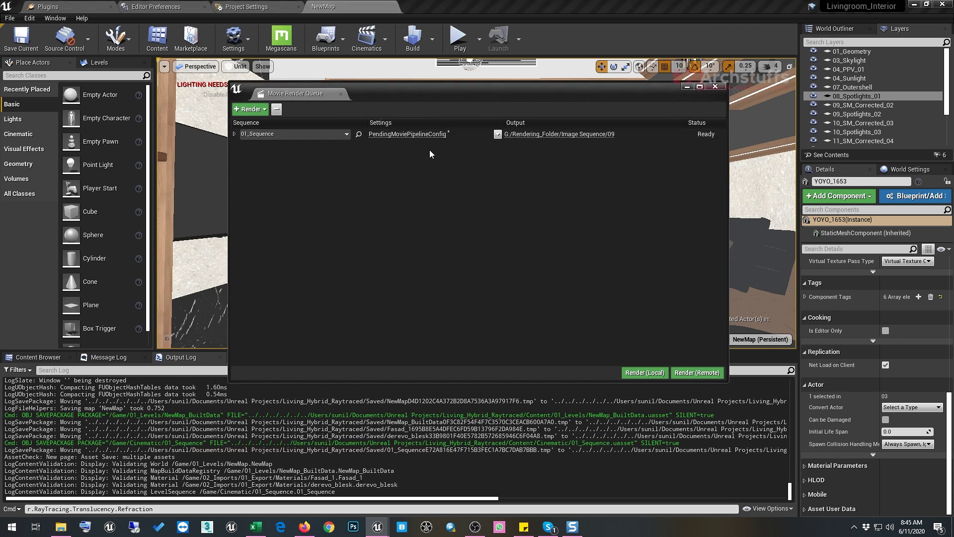
{"action": "left_click", "coordinate": [425, 133]}
{"action": "left_click", "coordinate": [376, 207]}
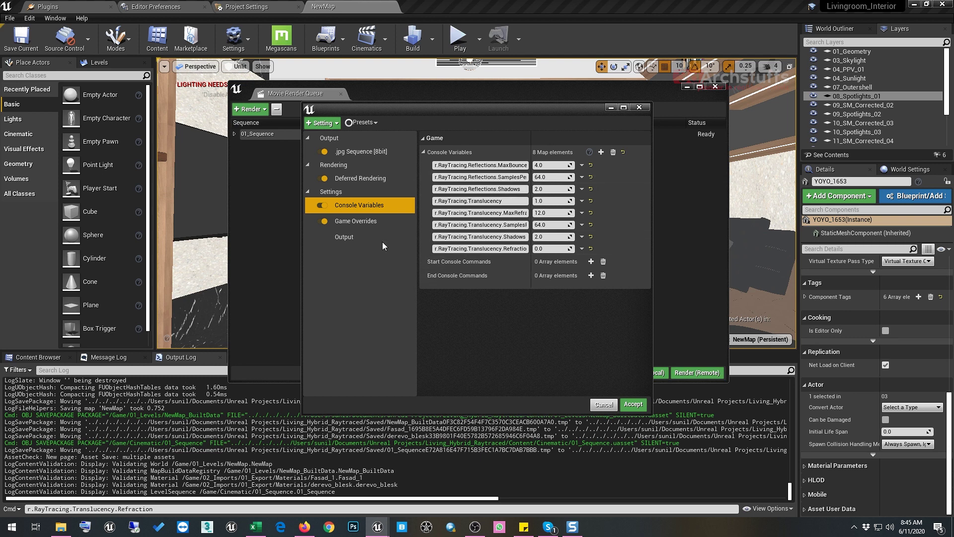
{"action": "left_click", "coordinate": [368, 241]}
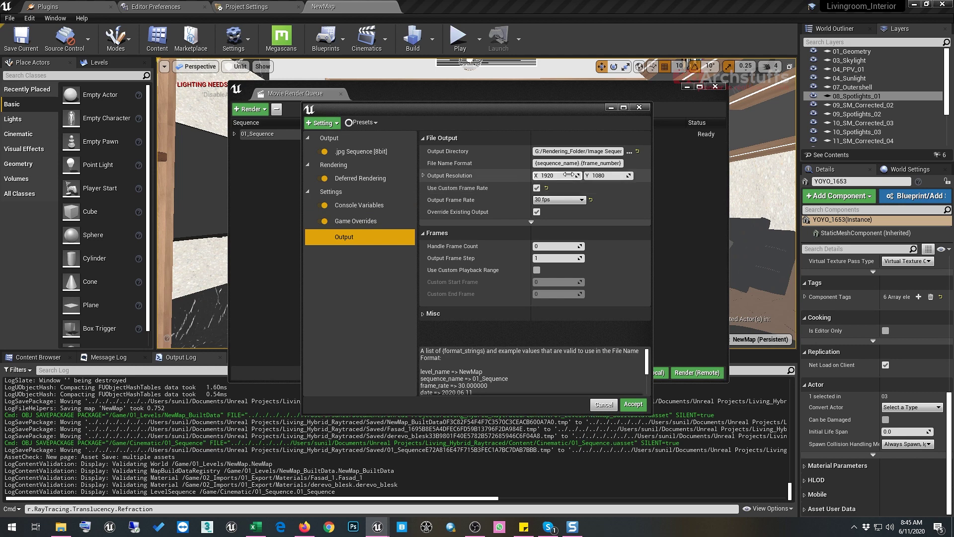
{"action": "left_click", "coordinate": [629, 151]}
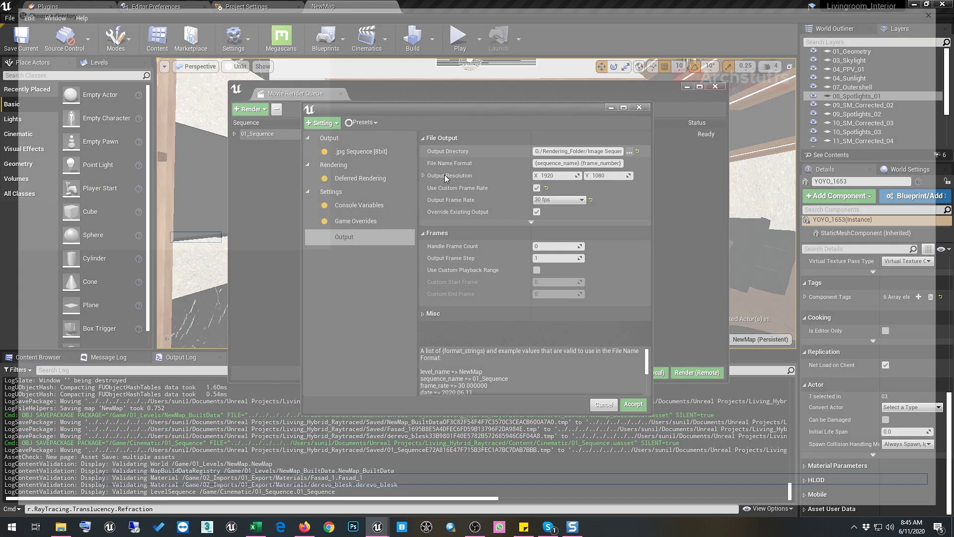
{"action": "left_click", "coordinate": [919, 500]}
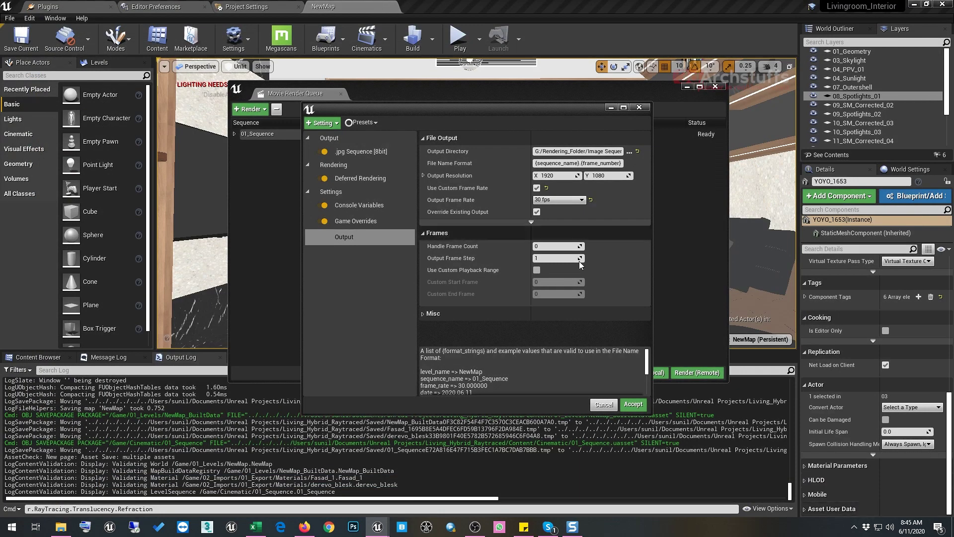
{"action": "left_click", "coordinate": [630, 405]}
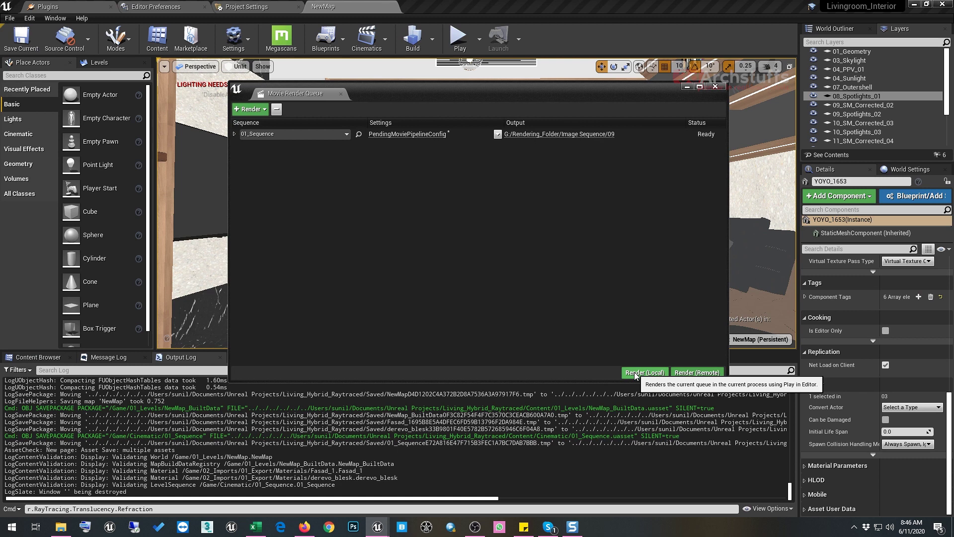
{"action": "left_click", "coordinate": [636, 374]}
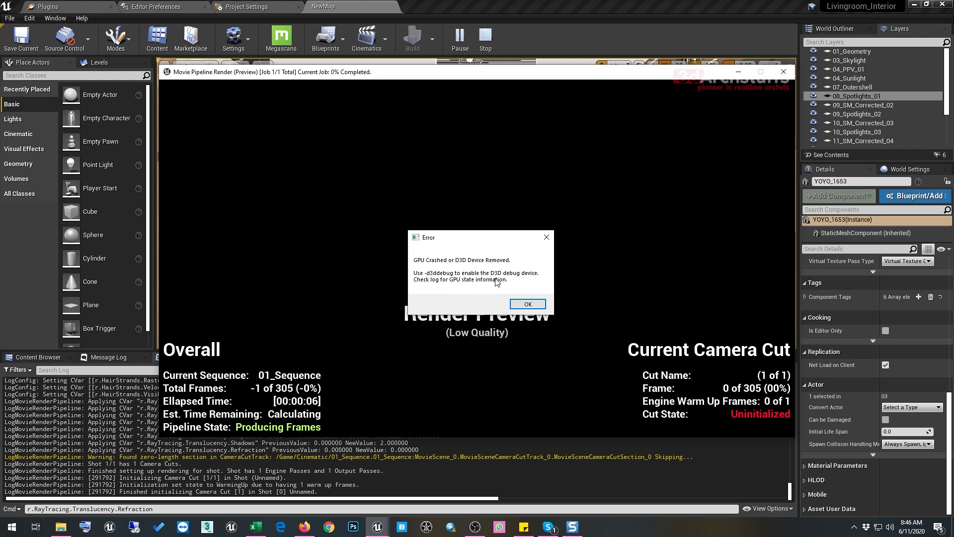
{"action": "left_click", "coordinate": [522, 303]}
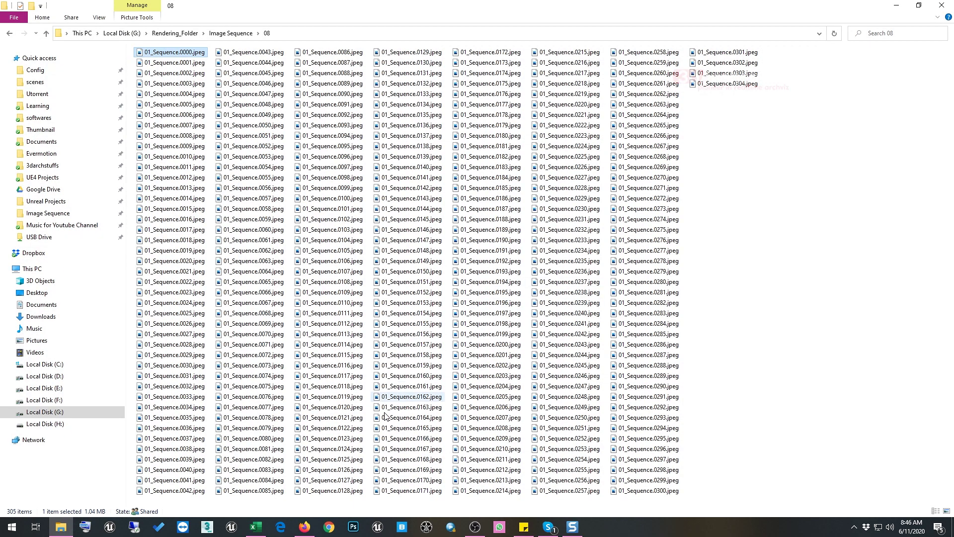
Switch to Unreal Engine and open Livingroom_Interior.uproject from the Living_Hybrid_Raytraced folder in Unreal Projects
{"action": "left_click", "coordinate": [377, 526]}
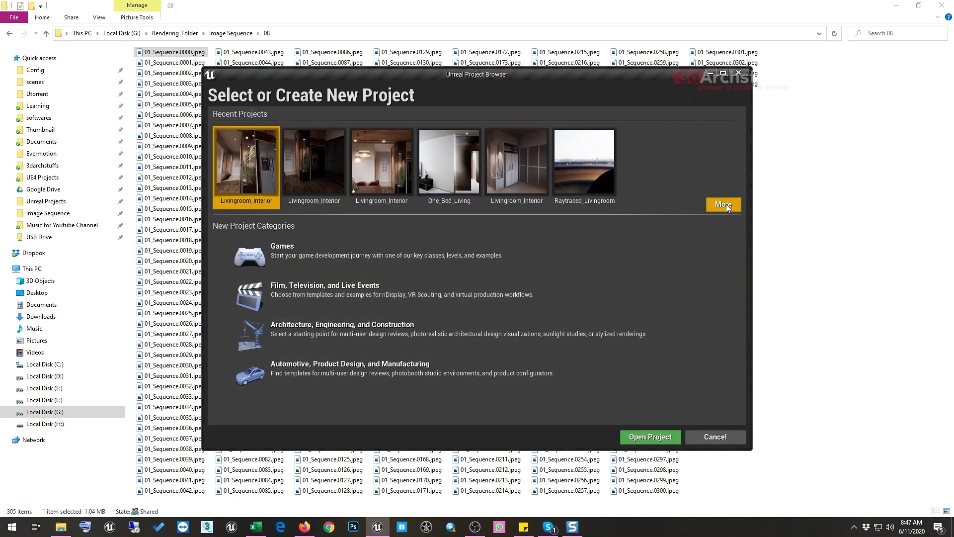
{"action": "left_click", "coordinate": [725, 204]}
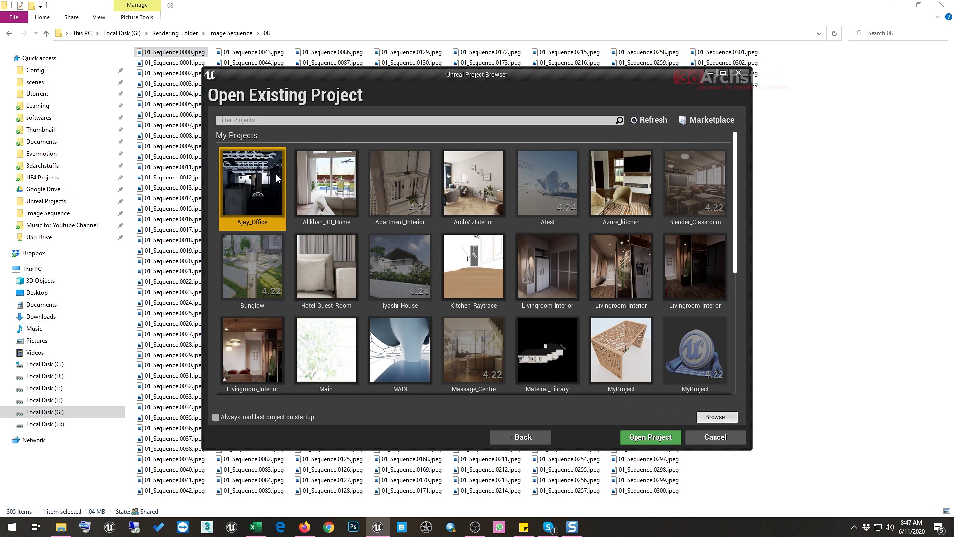
{"action": "left_click", "coordinate": [716, 416]}
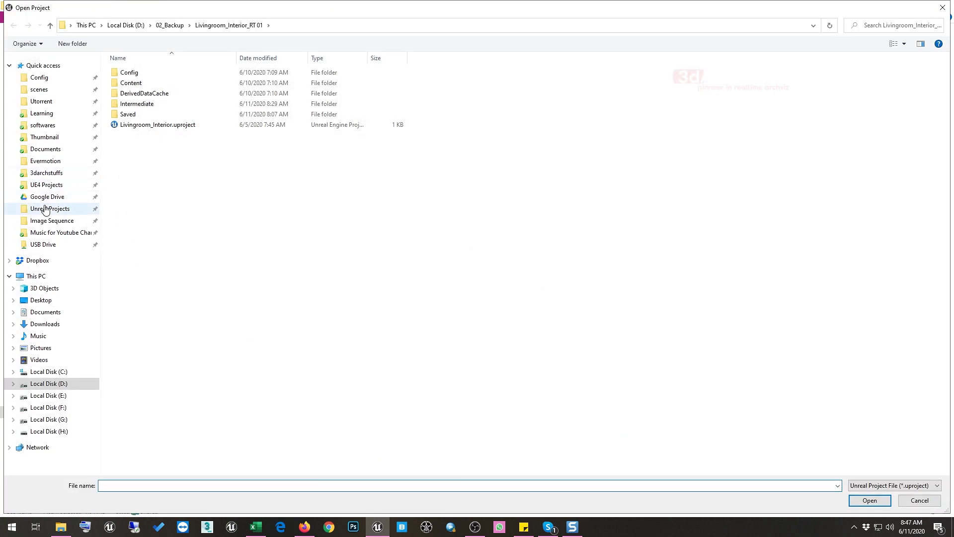
{"action": "left_click", "coordinate": [50, 208]}
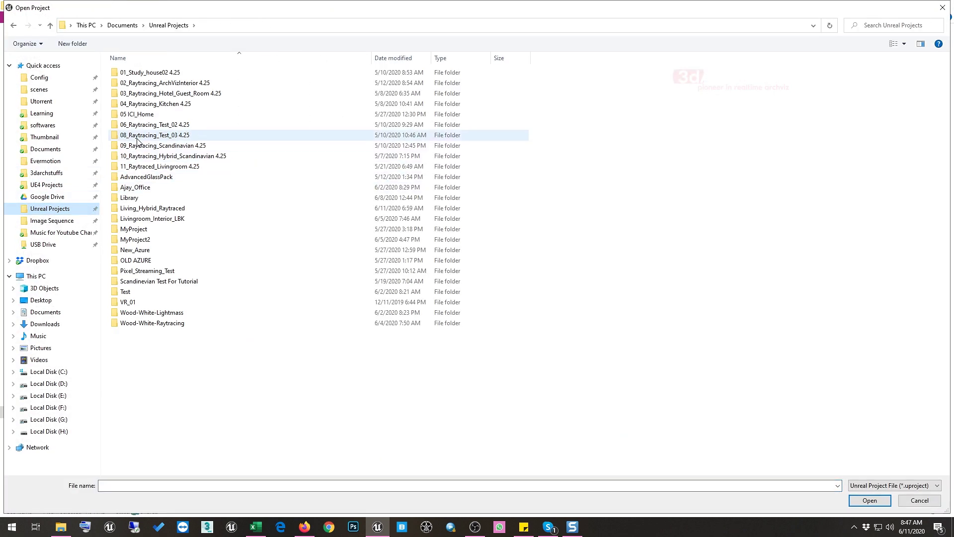
{"action": "double_click", "coordinate": [149, 208]}
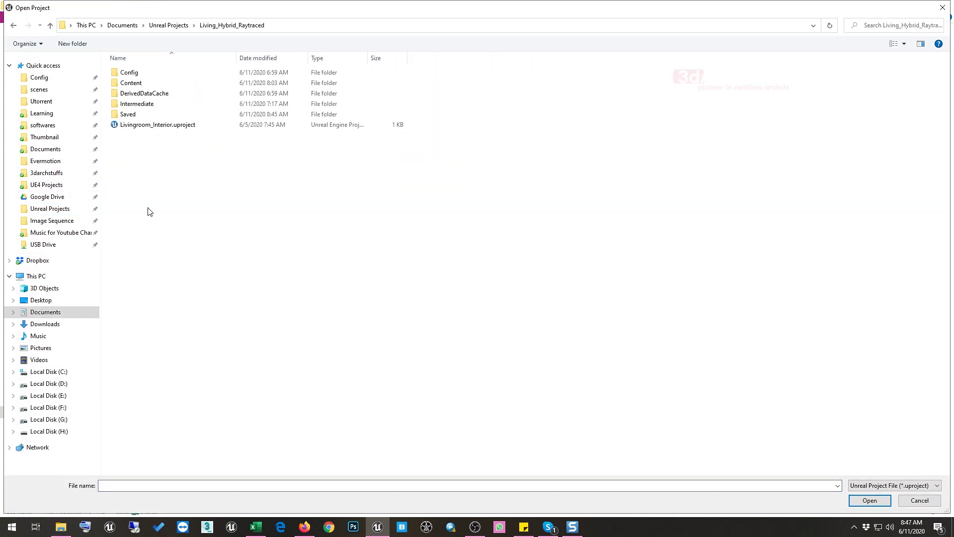
{"action": "left_click", "coordinate": [159, 125]}
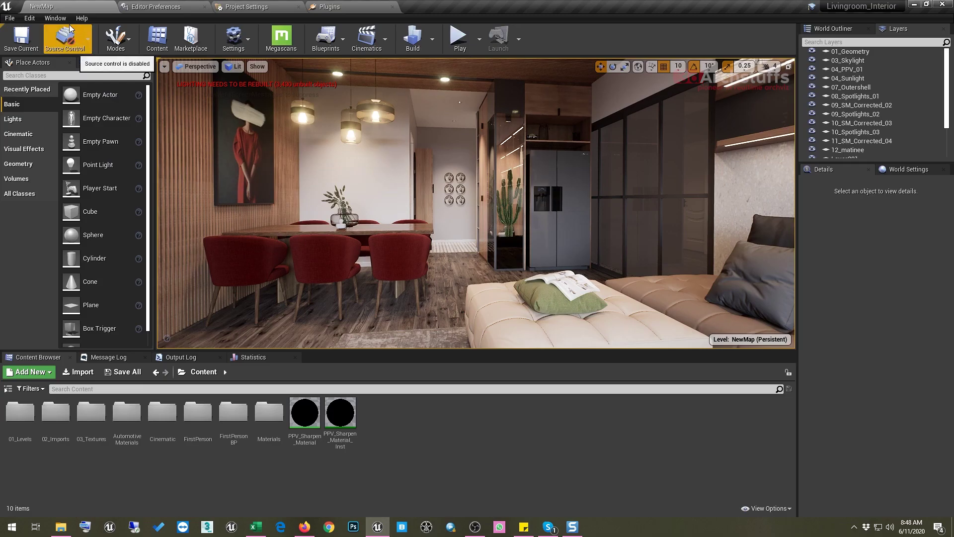
Set the viewport's view mode to Unlit and open the Movie Render Queue window
{"action": "left_click", "coordinate": [53, 19]}
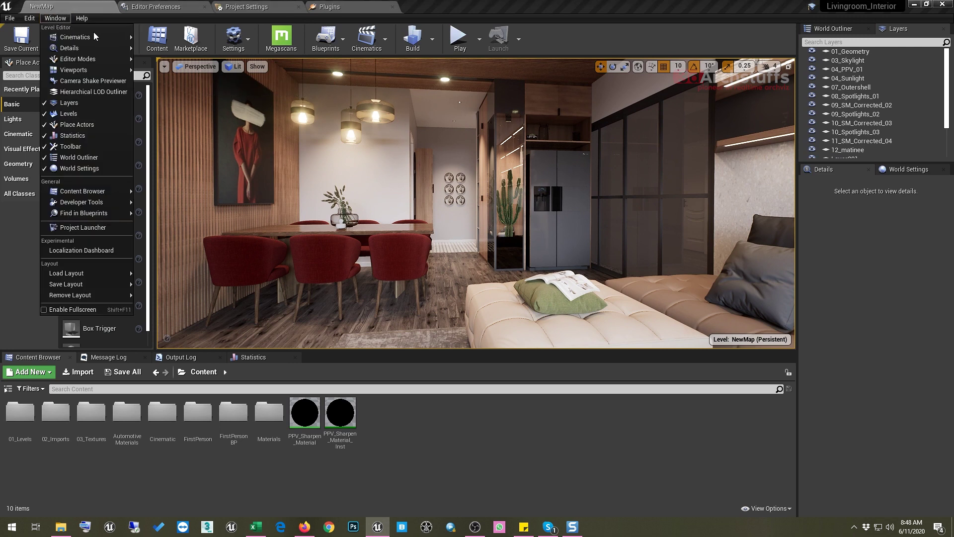
{"action": "mouse_move", "coordinate": [94, 37]}
{"action": "left_click", "coordinate": [232, 66]}
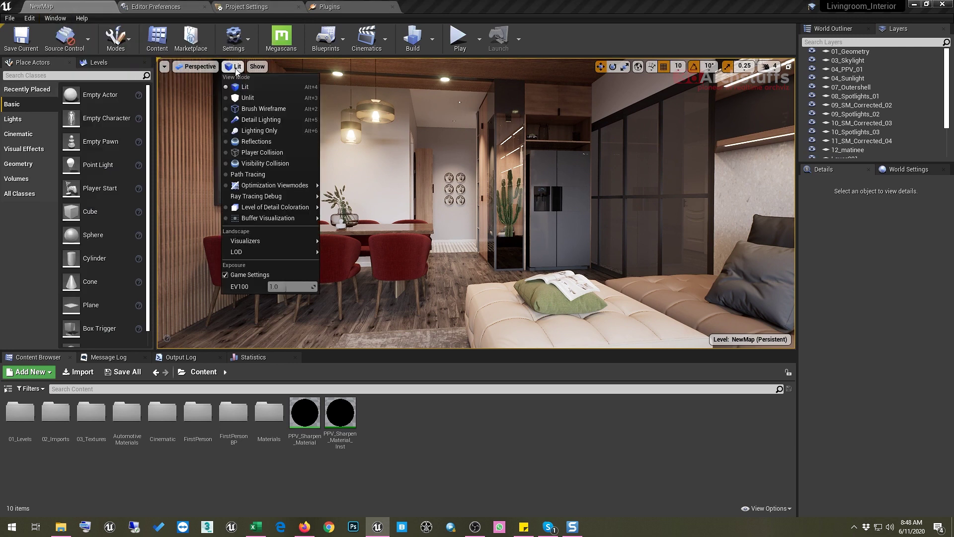
{"action": "left_click", "coordinate": [241, 88]}
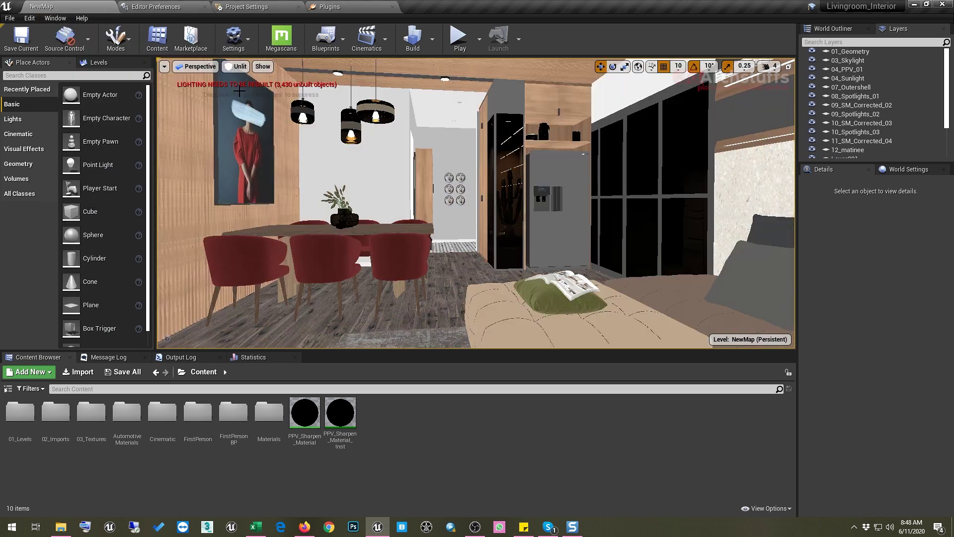
{"action": "left_click", "coordinate": [56, 18]}
{"action": "mouse_move", "coordinate": [73, 37]}
{"action": "key", "text": "Escape"}
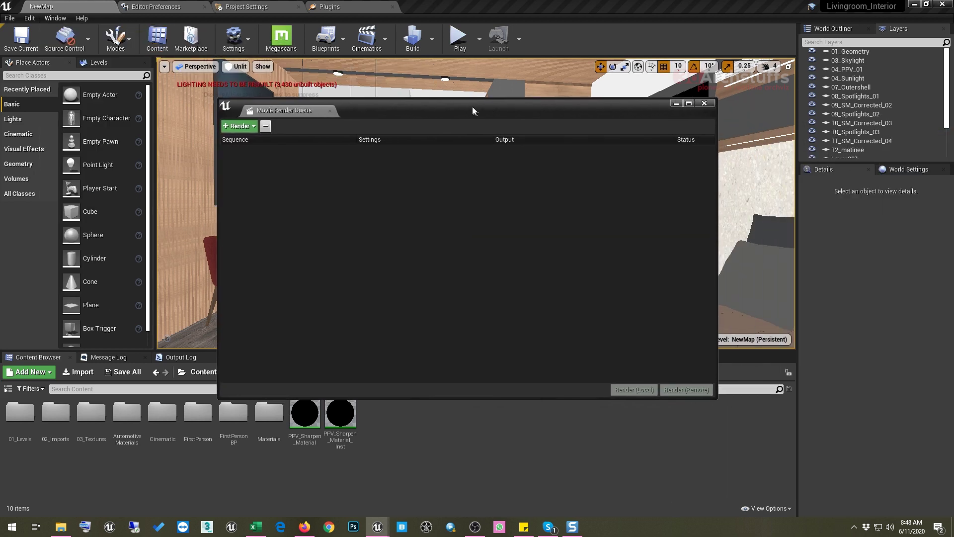
Add 01_Sequence as a render job and load the PendingMoviePipelineConfig preset into its settings
{"action": "left_click", "coordinate": [237, 125]}
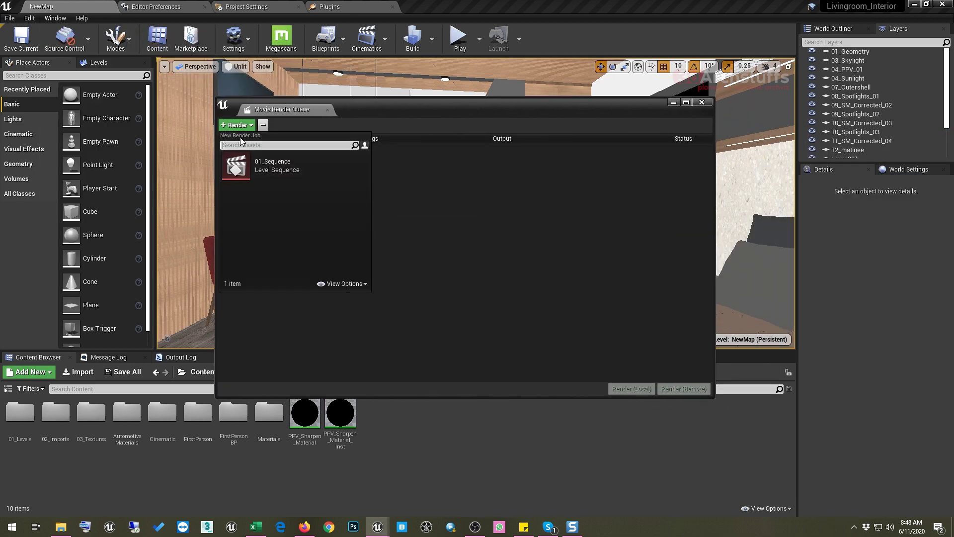
{"action": "left_click", "coordinate": [274, 163]}
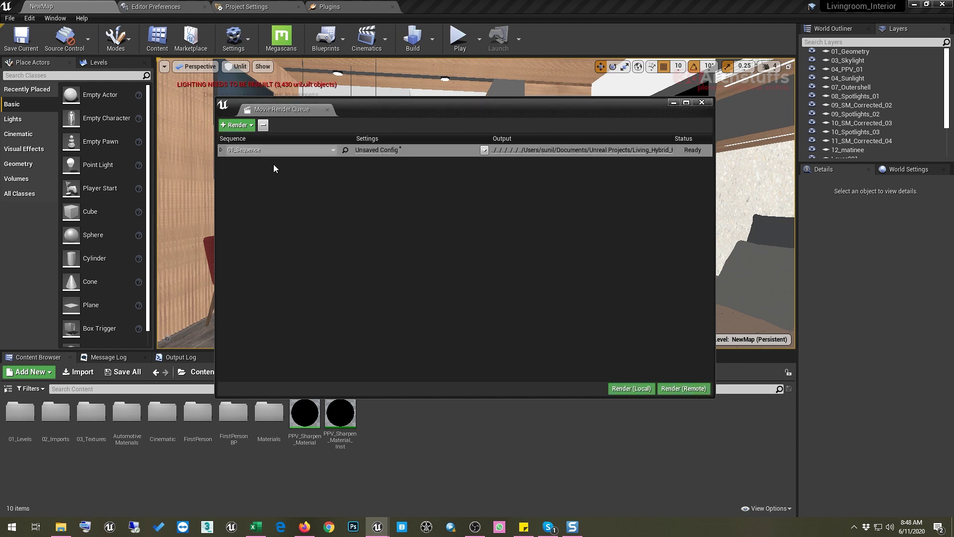
{"action": "left_click", "coordinate": [377, 150]}
{"action": "left_click", "coordinate": [361, 122]}
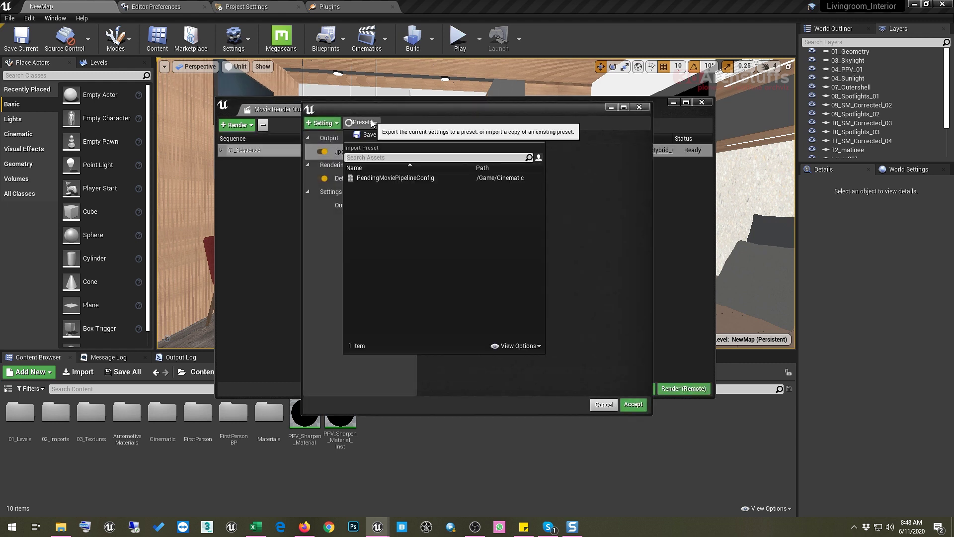
{"action": "left_click", "coordinate": [373, 177]}
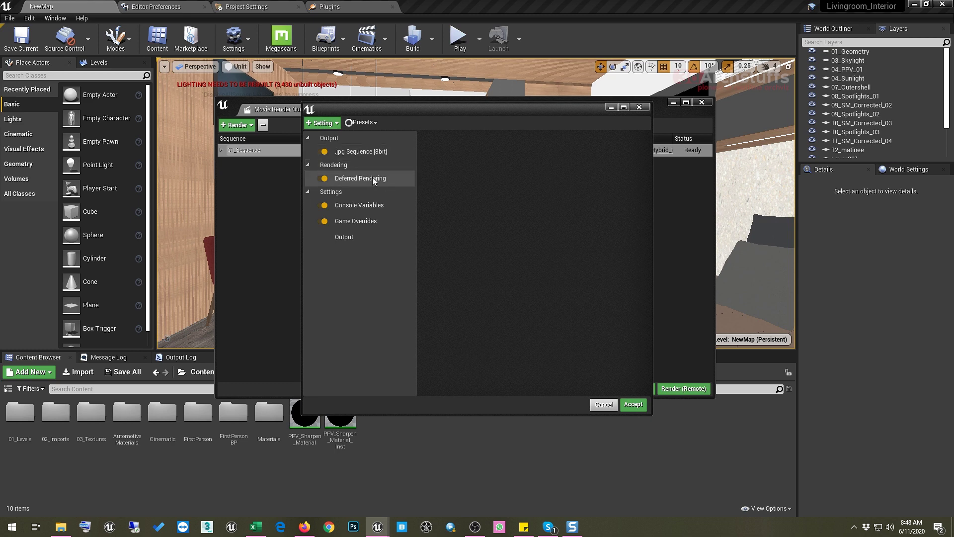
Set the r.RayTracing.Reflections.SamplesPerPixel console variable of the render job to 32
{"action": "left_click", "coordinate": [366, 207]}
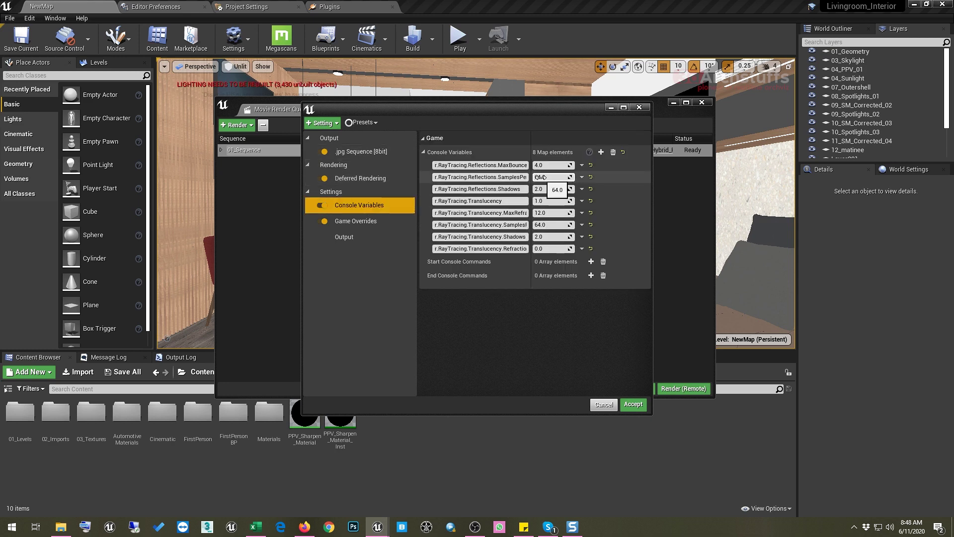
{"action": "left_click", "coordinate": [546, 178]}
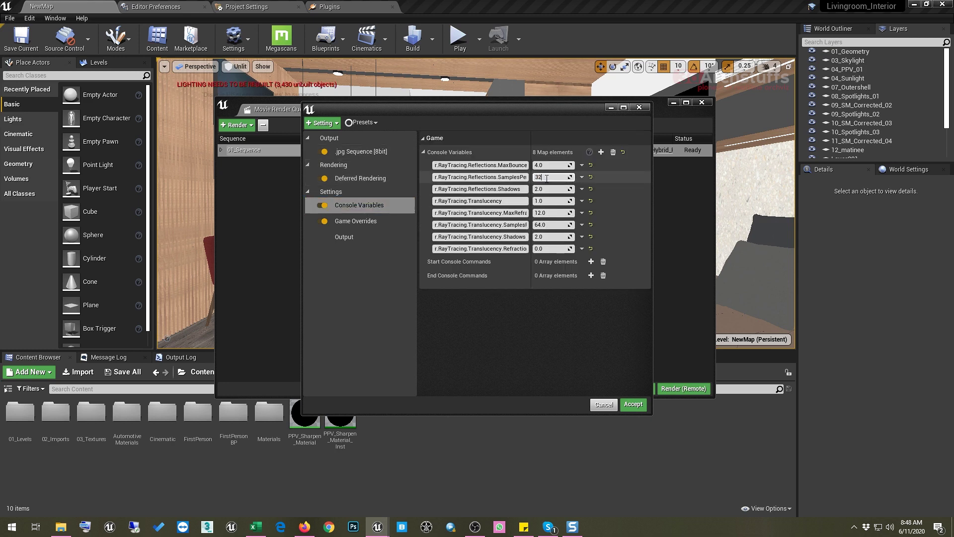
{"action": "key", "text": "Return"}
Choose G:/Rendering_Folder/Image Sequence/09 as the job's output directory and accept the render configuration
{"action": "left_click", "coordinate": [344, 236]}
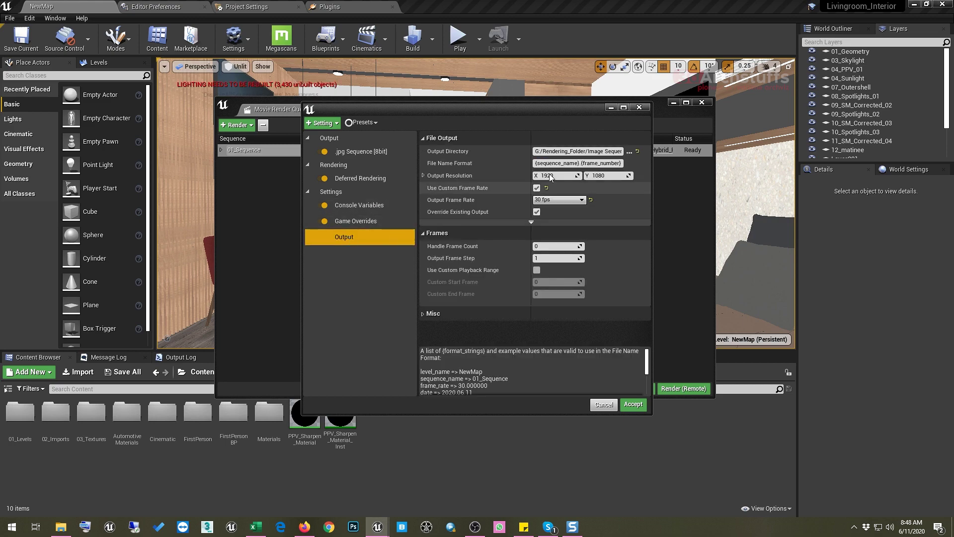
{"action": "left_click", "coordinate": [629, 152]}
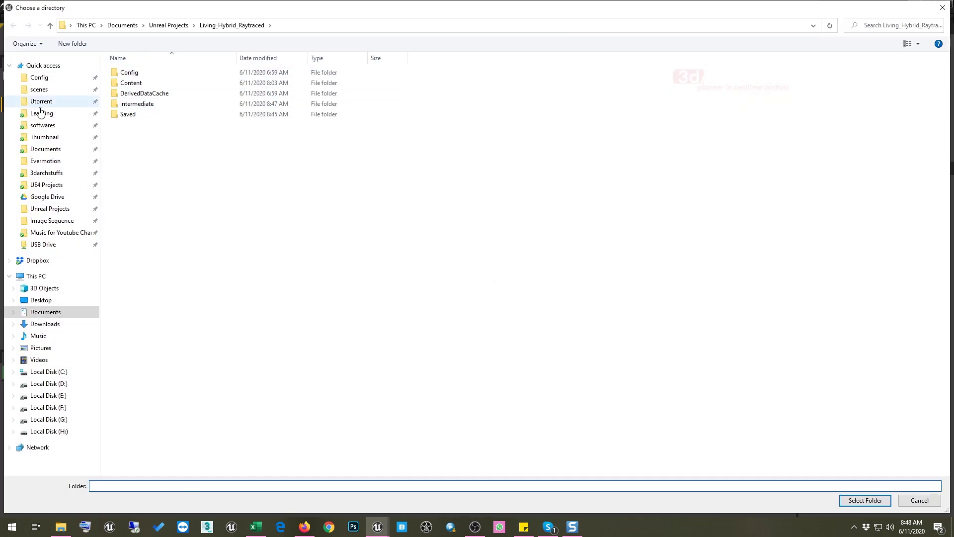
{"action": "left_click", "coordinate": [48, 220]}
{"action": "double_click", "coordinate": [121, 145]}
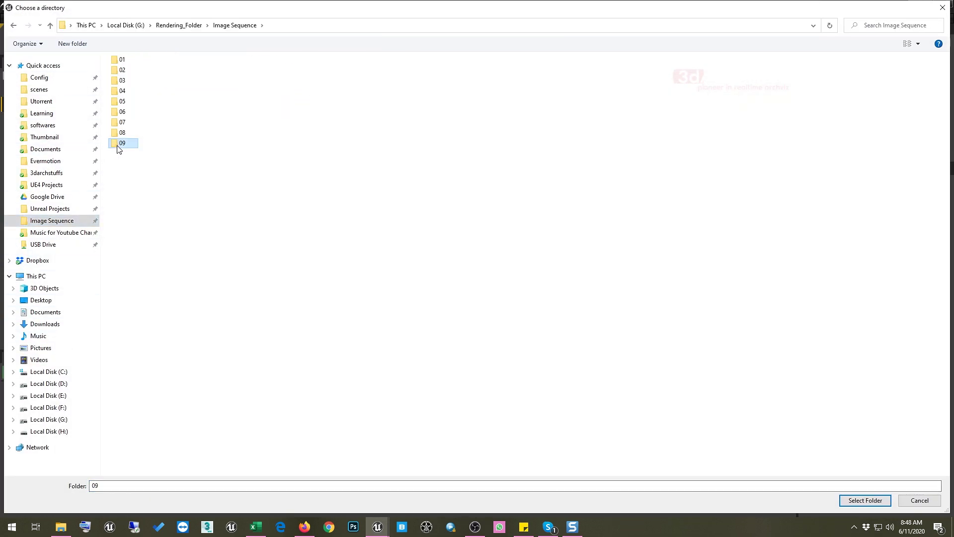
{"action": "left_click", "coordinate": [865, 500]}
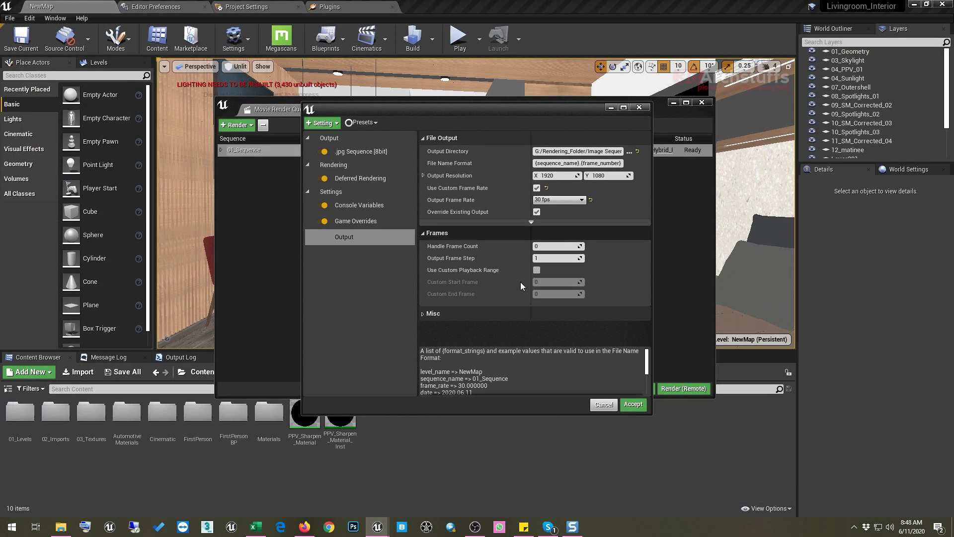
{"action": "left_click", "coordinate": [630, 403]}
Save everything in the project and render the 01_Sequence job locally
{"action": "left_click", "coordinate": [9, 18]}
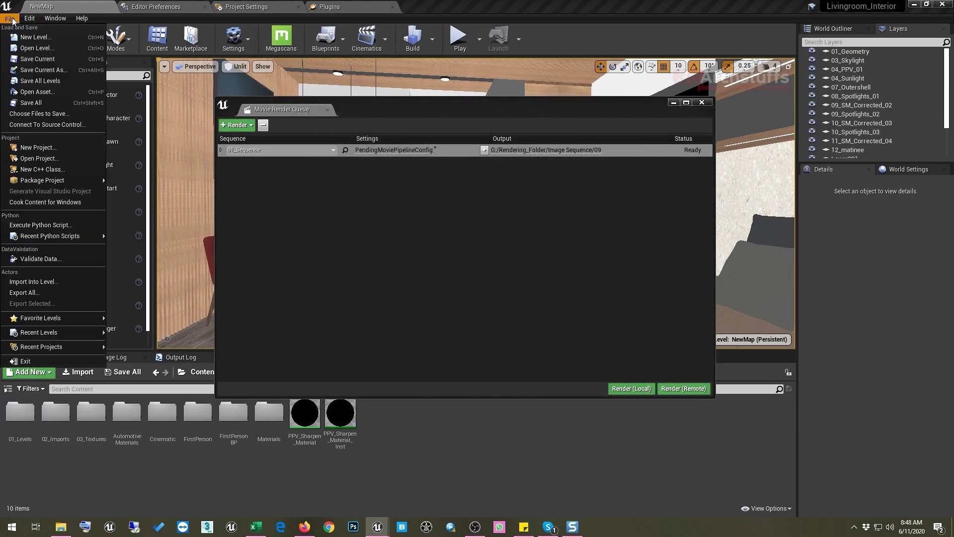
{"action": "left_click", "coordinate": [30, 103]}
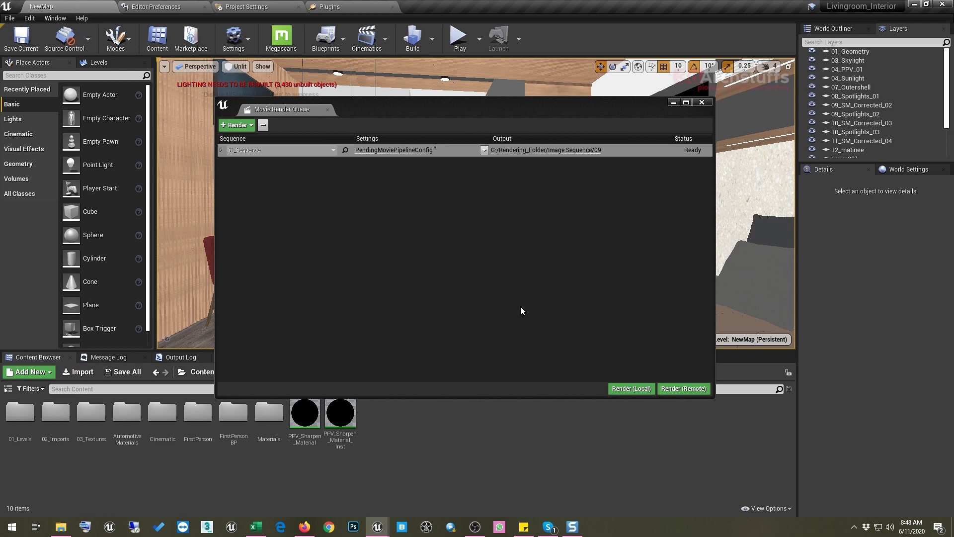
{"action": "left_click", "coordinate": [622, 390]}
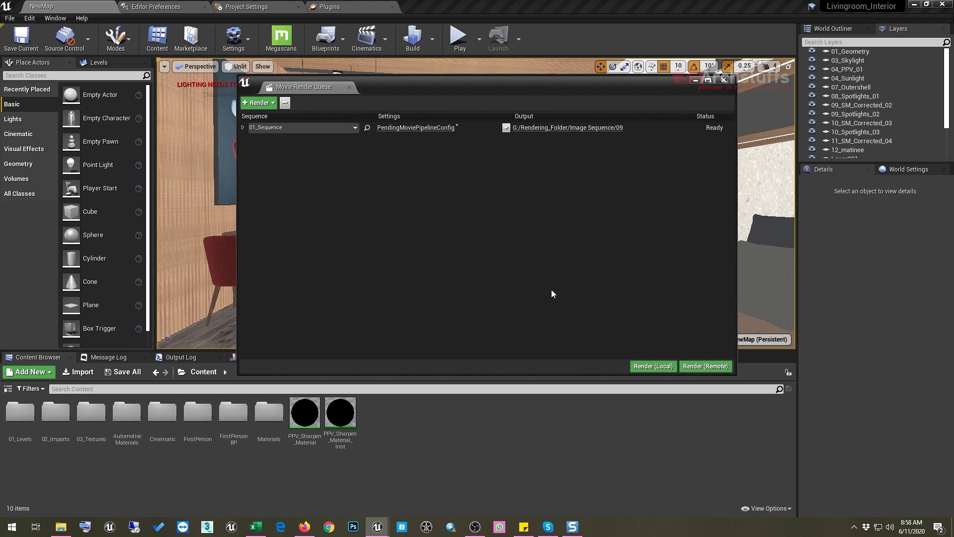
Check the render time in the output log and the job's ray-tracing console variables, and close the render queue
{"action": "left_click", "coordinate": [186, 358]}
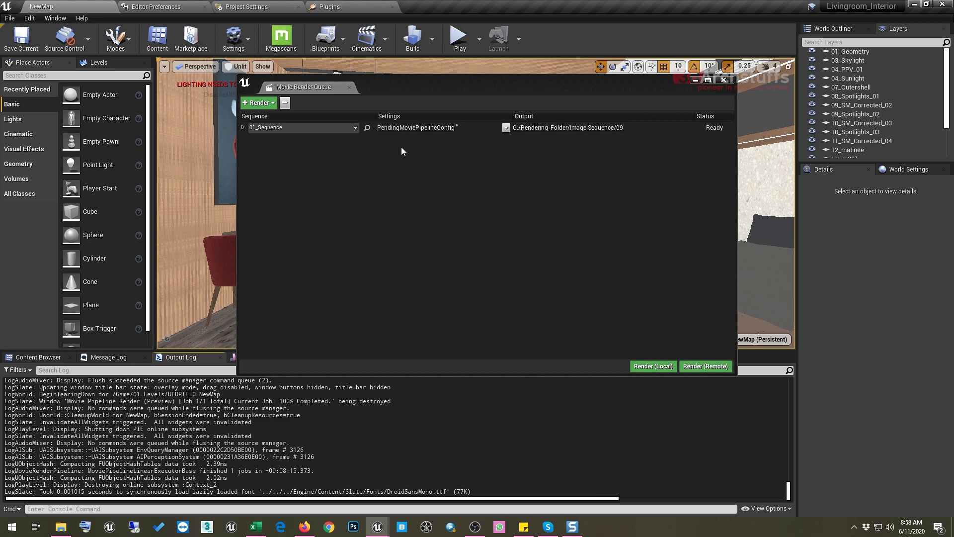
{"action": "left_click", "coordinate": [413, 128]}
{"action": "left_click", "coordinate": [359, 209]}
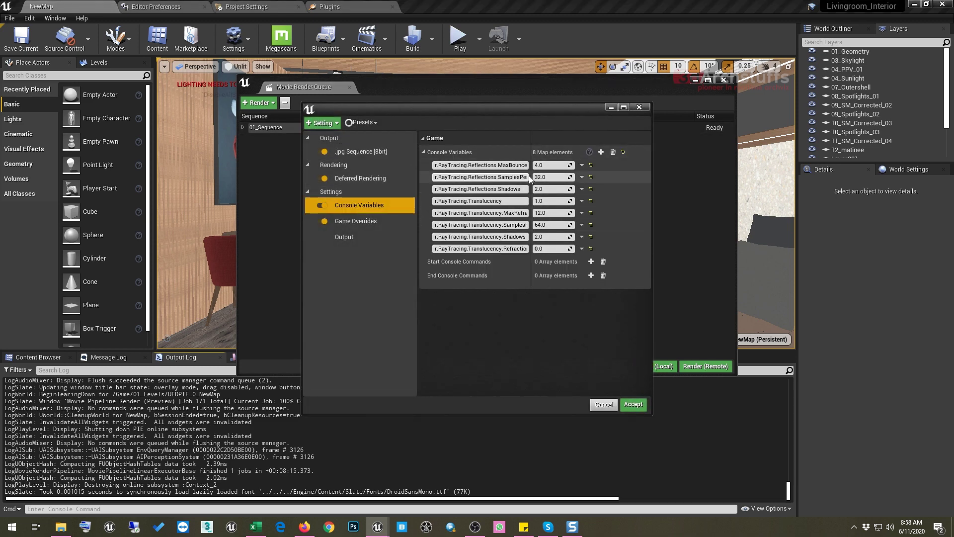
{"action": "left_click_drag", "start_coordinate": [530, 178], "coordinate": [573, 179]}
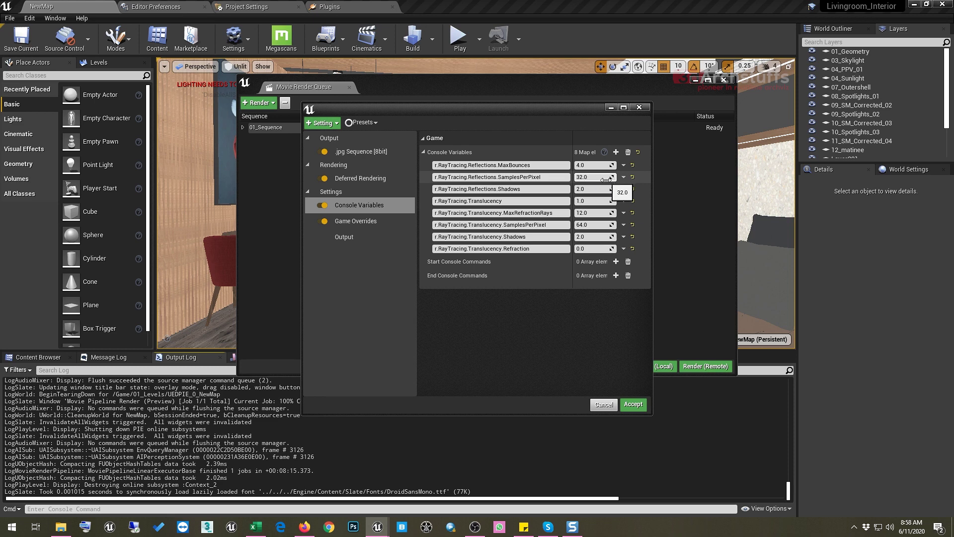
{"action": "left_click", "coordinate": [609, 404]}
{"action": "left_click", "coordinate": [724, 79]}
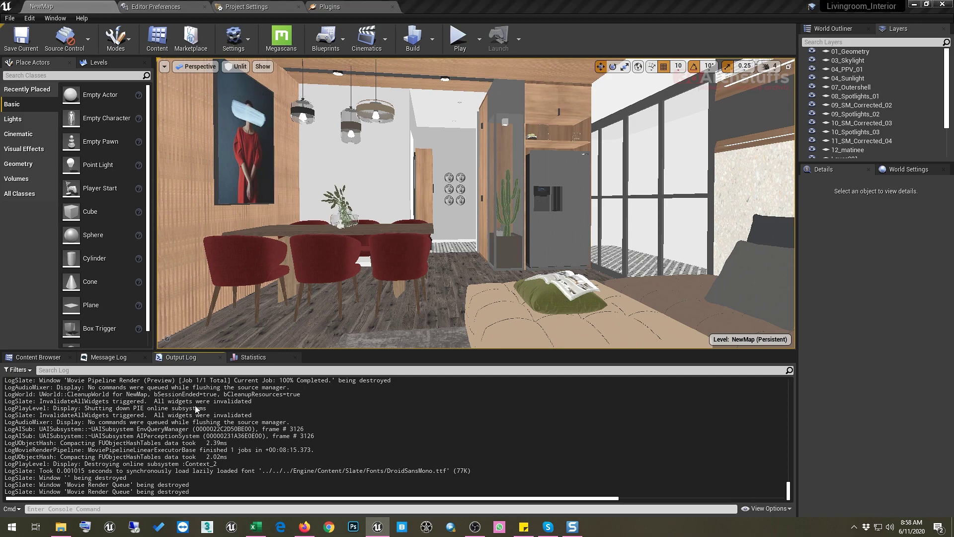
Switch to File Explorer, open the 09 folder in Image Sequence, and show its frames in a compact list view
{"action": "left_click", "coordinate": [61, 526]}
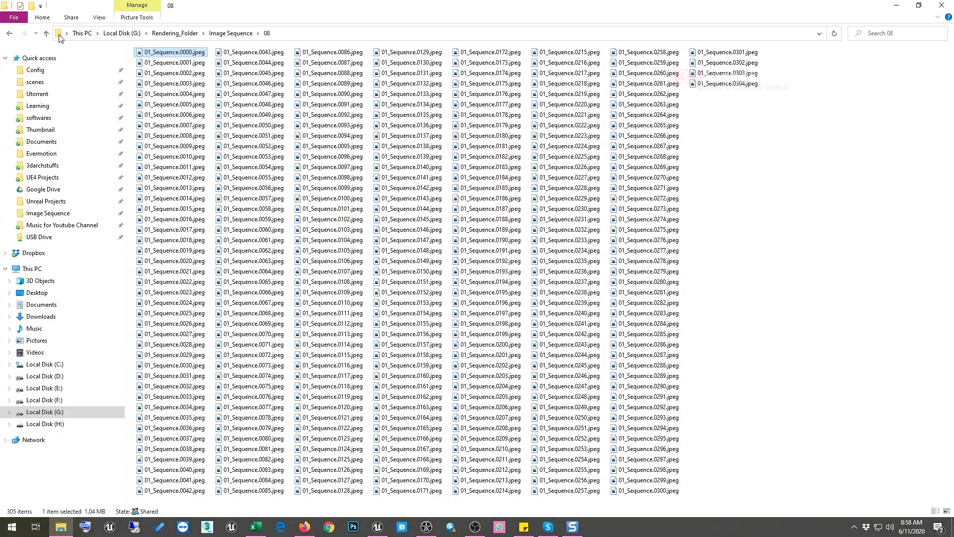
{"action": "left_click", "coordinate": [46, 33]}
{"action": "left_click", "coordinate": [147, 136]}
{"action": "double_click", "coordinate": [147, 136]}
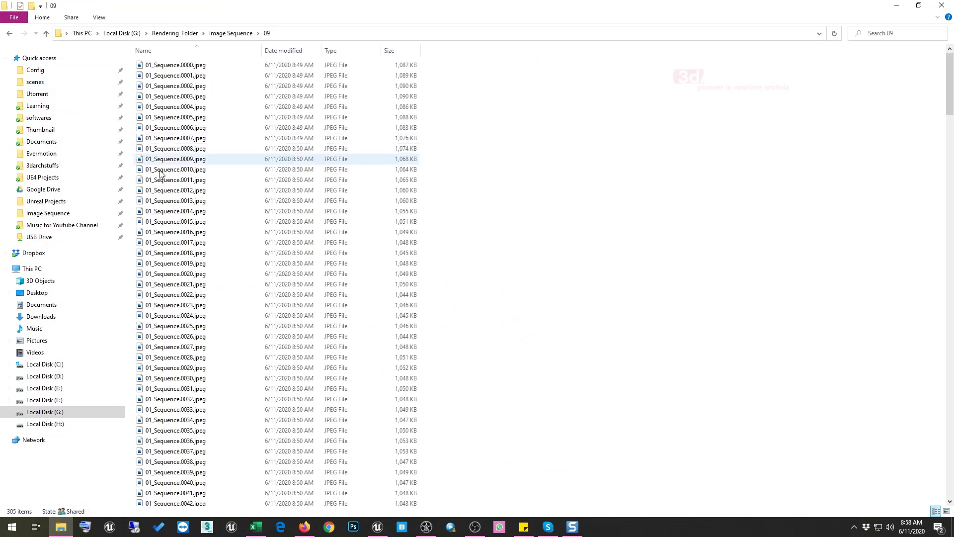
{"action": "right_click", "coordinate": [477, 152]}
{"action": "mouse_move", "coordinate": [497, 157]}
{"action": "left_click", "coordinate": [616, 200]}
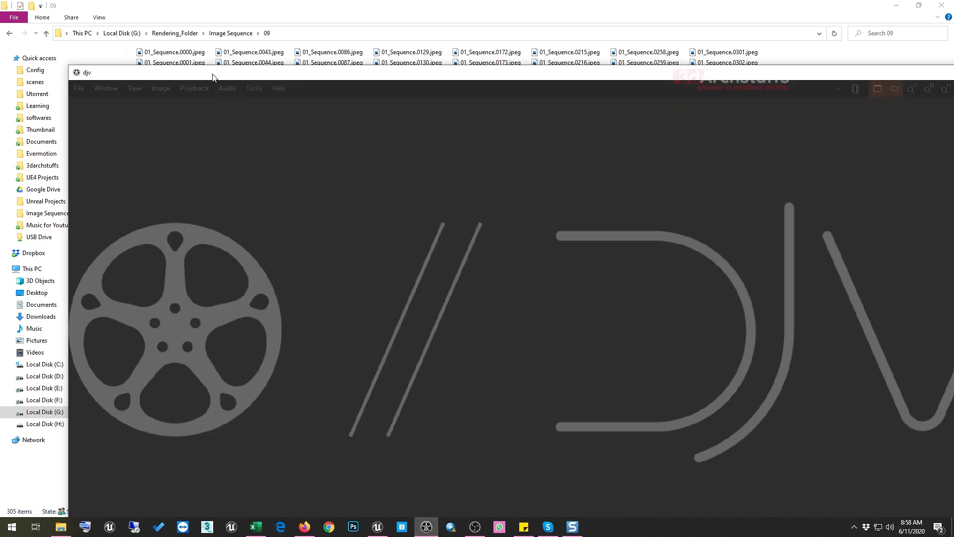
Load the frame sequence starting at 01_Sequence.0000.jpeg into DJV, maximize the player, and play it to review the render
{"action": "left_click_drag", "start_coordinate": [174, 51], "coordinate": [210, 177]}
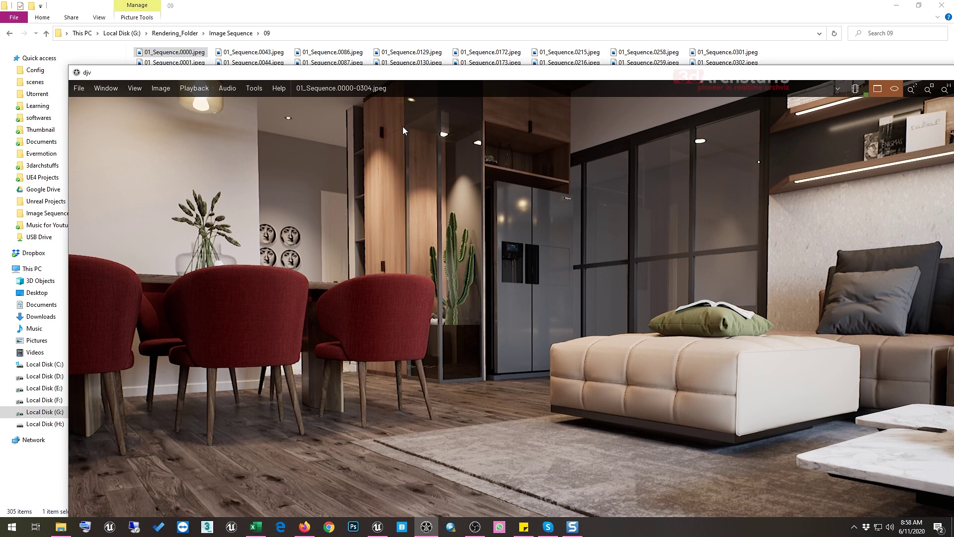
{"action": "double_click", "coordinate": [460, 73]}
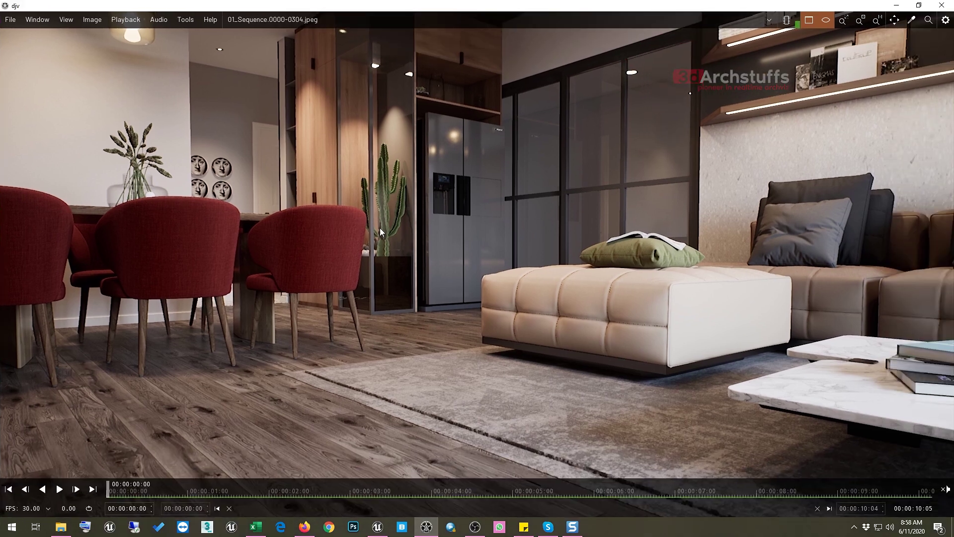
{"action": "left_click", "coordinate": [60, 491]}
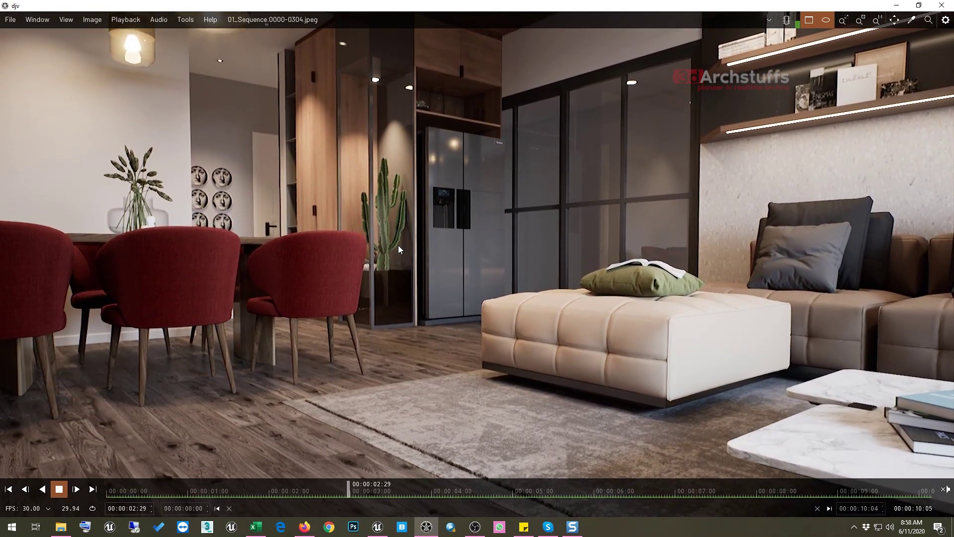
{"action": "left_click", "coordinate": [56, 492]}
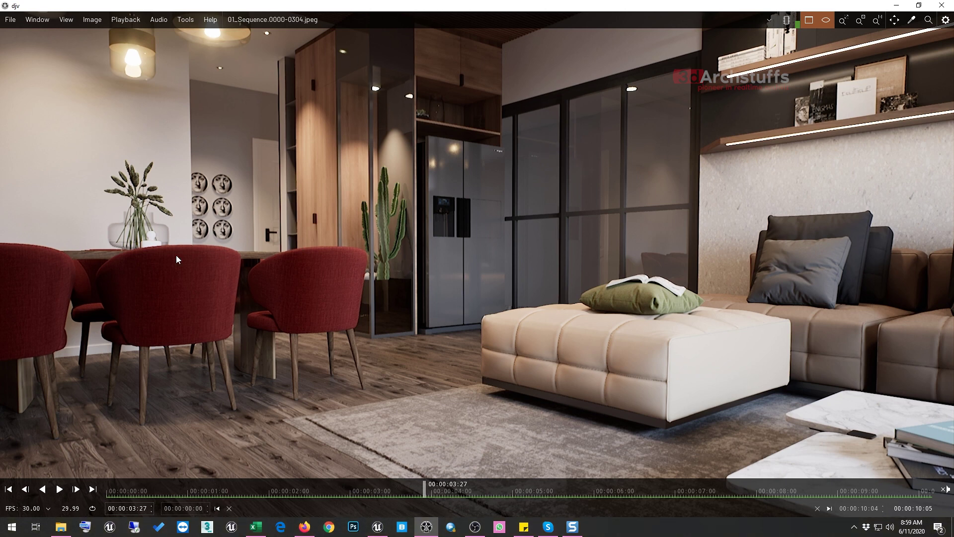
{"action": "left_click", "coordinate": [59, 489]}
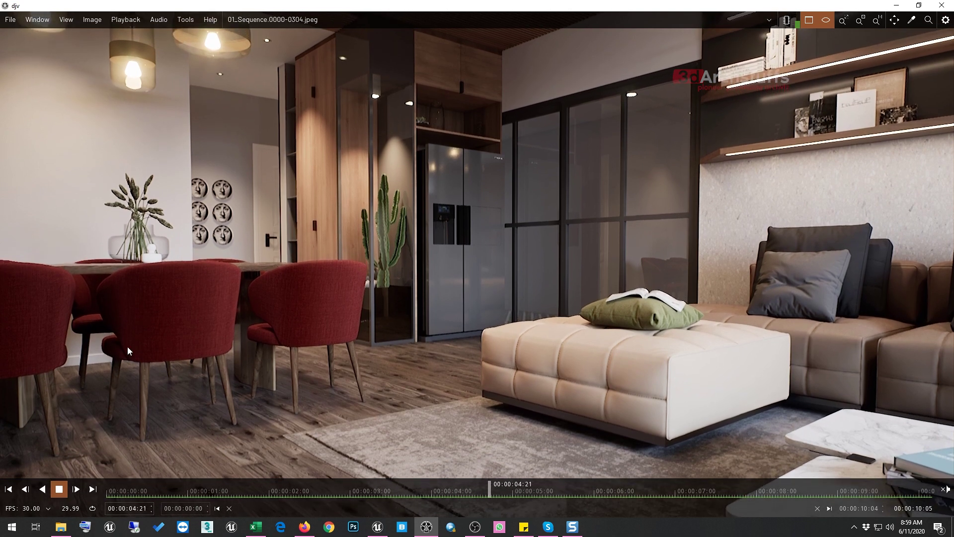
Play and pause the rendered frame sequence in DJV to review the render, and close the player
{"action": "left_click", "coordinate": [59, 489]}
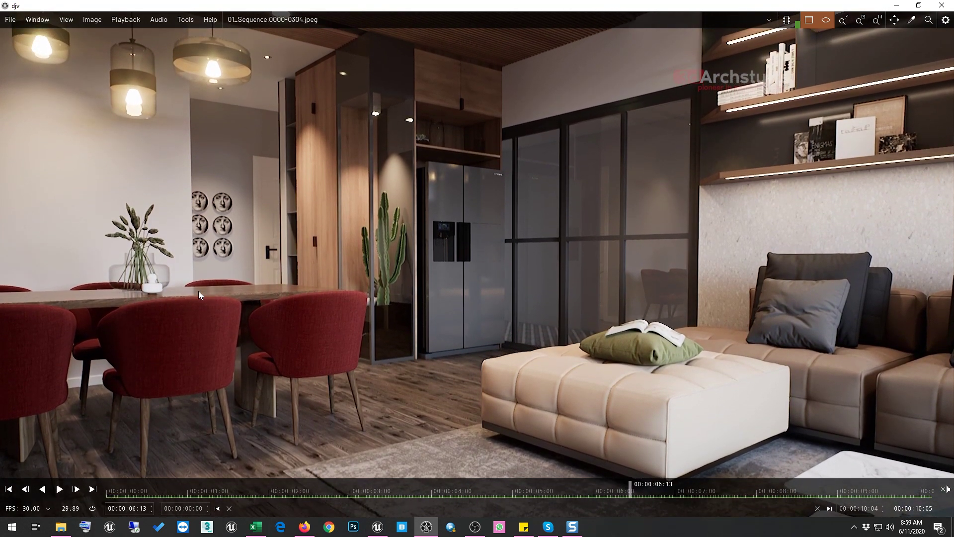
{"action": "left_click", "coordinate": [59, 488]}
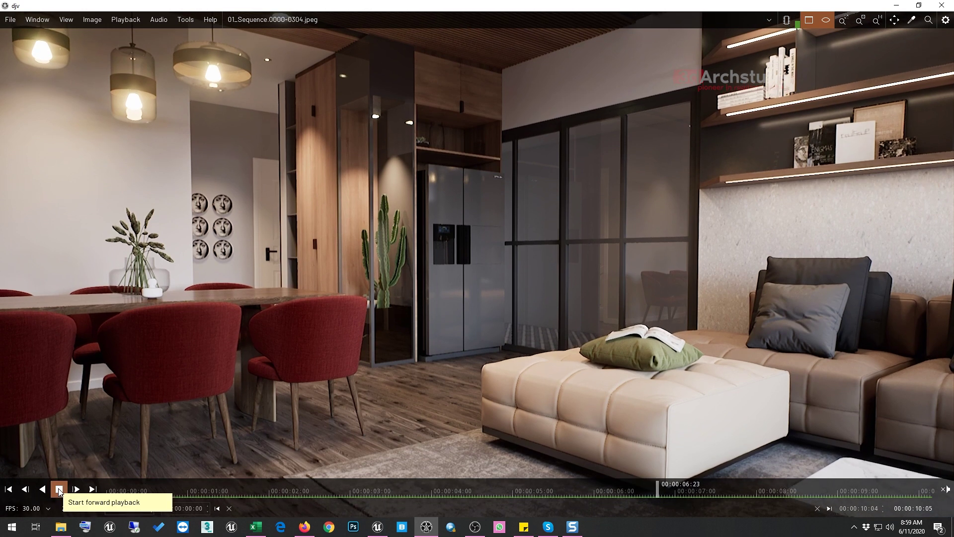
{"action": "left_click", "coordinate": [59, 489]}
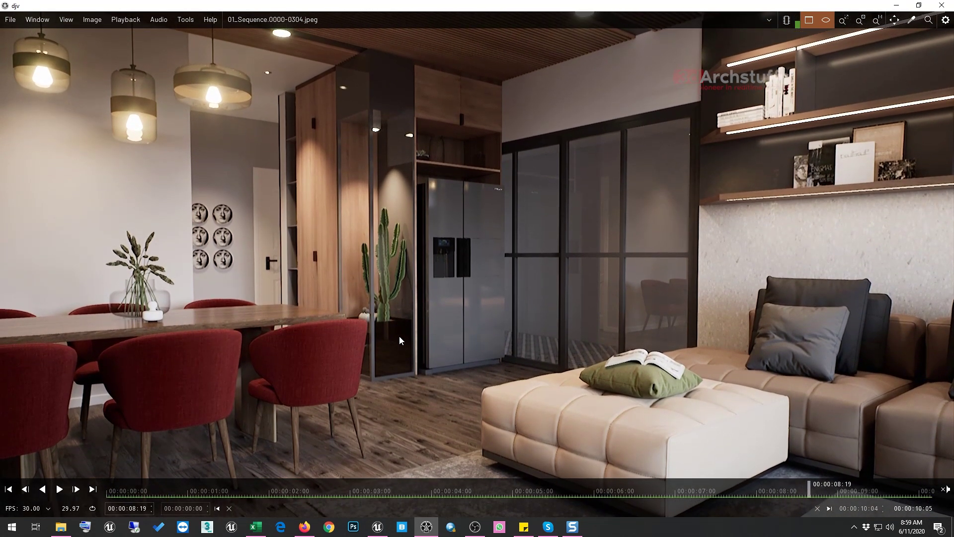
{"action": "left_click", "coordinate": [59, 489]}
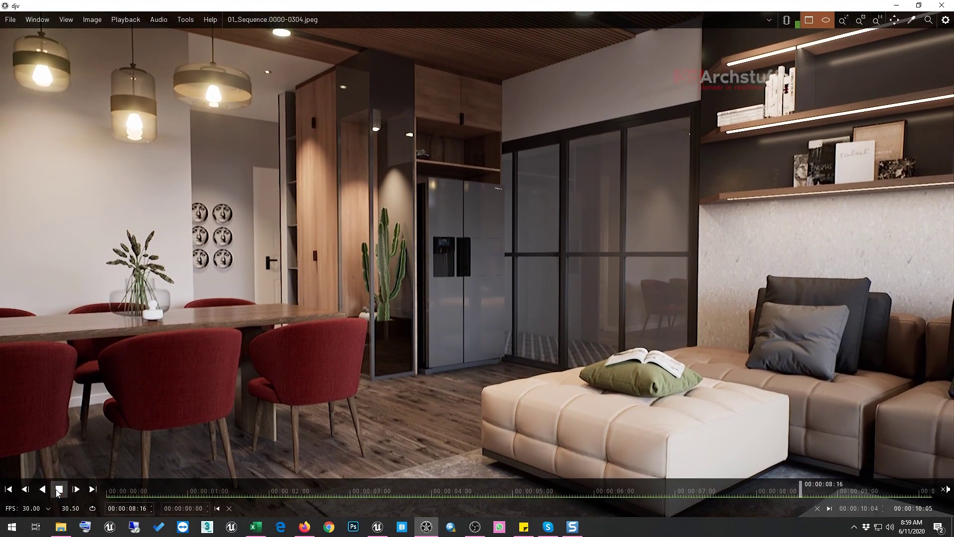
{"action": "key", "text": "space"}
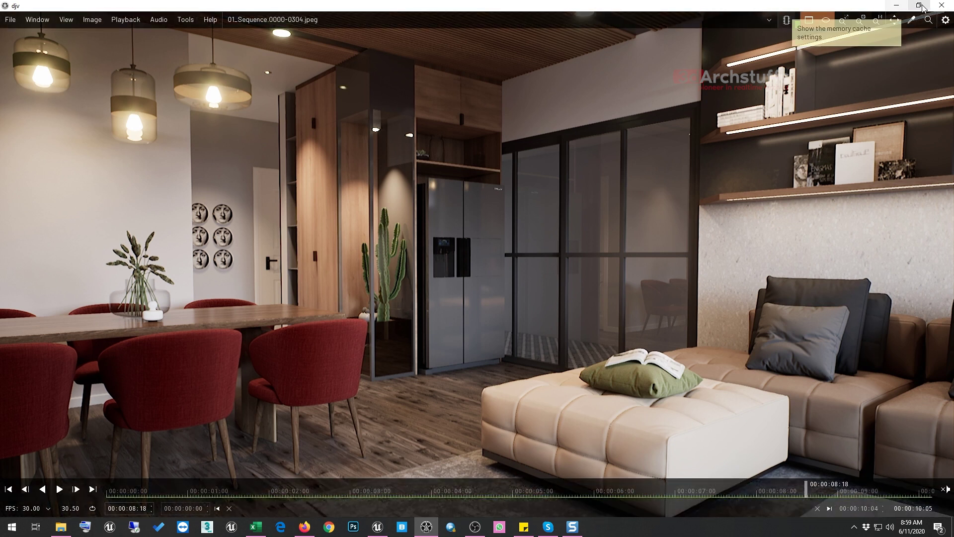
{"action": "left_click", "coordinate": [942, 5]}
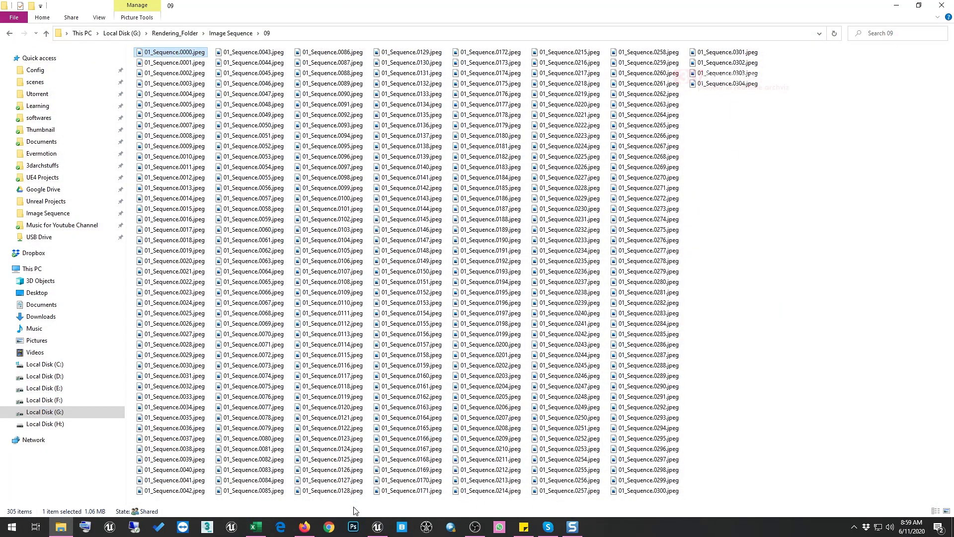
Switch to the Unreal editor showing the NewMap level and set the viewport to Lit view mode
{"action": "left_click", "coordinate": [377, 526]}
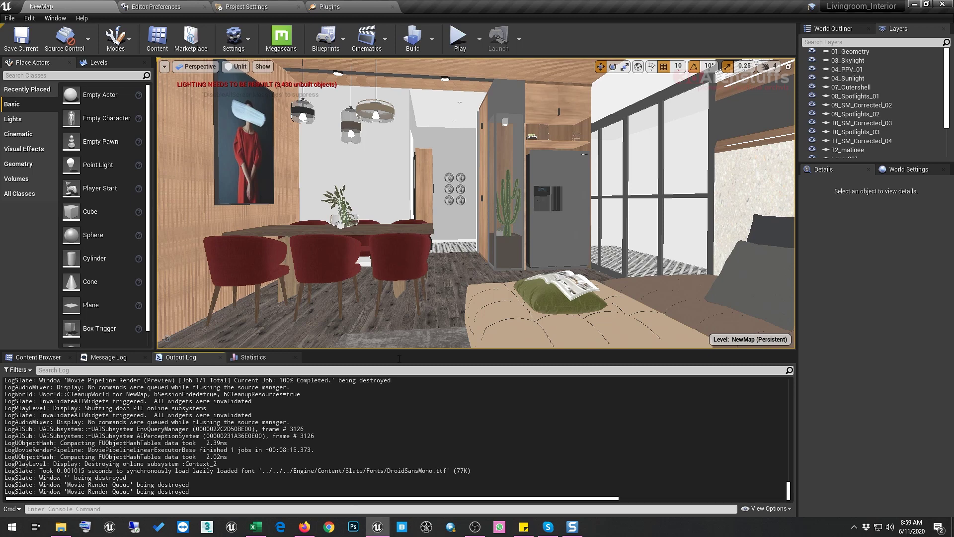
{"action": "left_click", "coordinate": [237, 66]}
{"action": "left_click", "coordinate": [245, 86]}
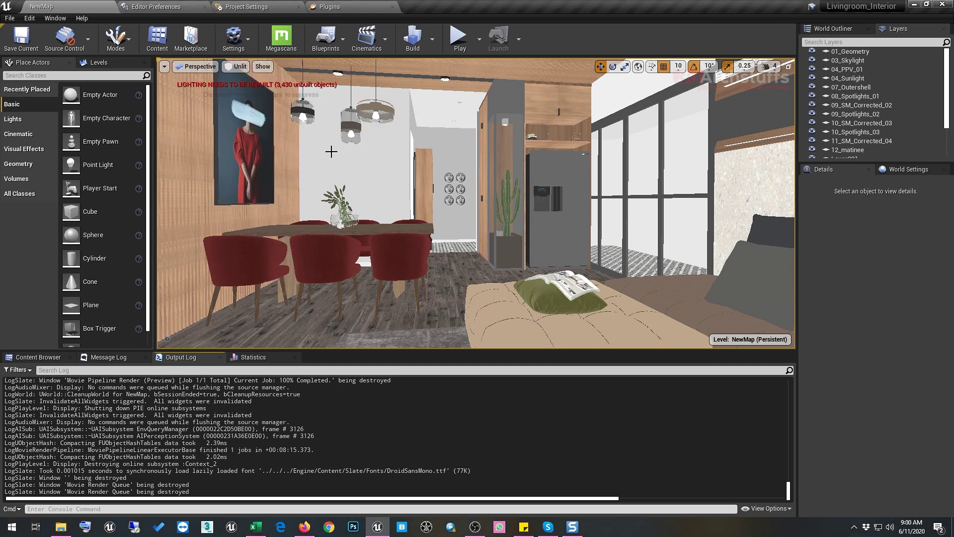
{"action": "right_click_drag", "start_coordinate": [330, 151], "coordinate": [330, 151]}
{"action": "key", "text": "s"}
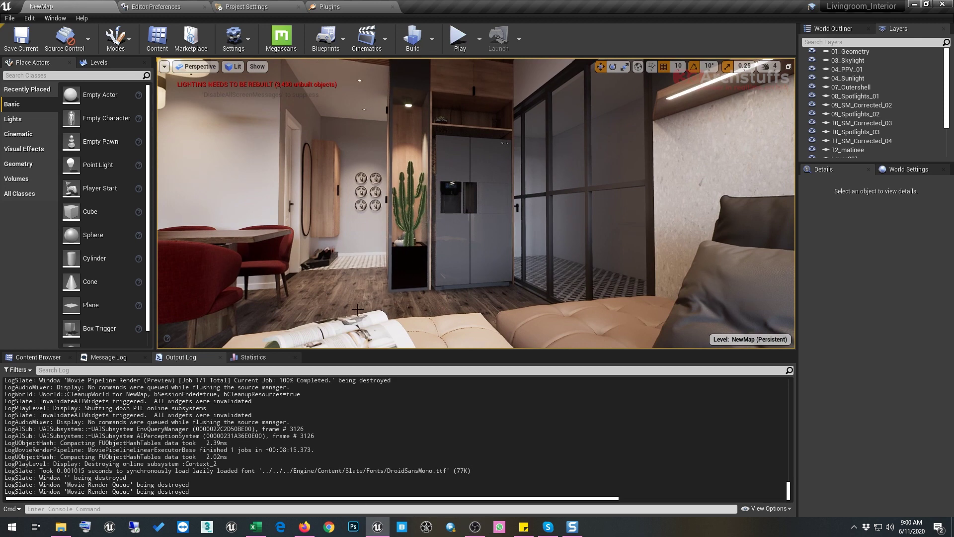
Look over the living room in the lit viewport, save everything in the project, and close the editor
{"action": "left_click", "coordinate": [55, 18]}
{"action": "mouse_move", "coordinate": [118, 34]}
{"action": "left_click", "coordinate": [415, 162]}
{"action": "right_click_drag", "start_coordinate": [510, 198], "coordinate": [404, 169]}
{"action": "mouse_move", "coordinate": [385, 215]}
{"action": "right_mouse_down"}
{"action": "mouse_move", "coordinate": [450, 214]}
{"action": "mouse_move", "coordinate": [428, 214]}
{"action": "right_mouse_up"}
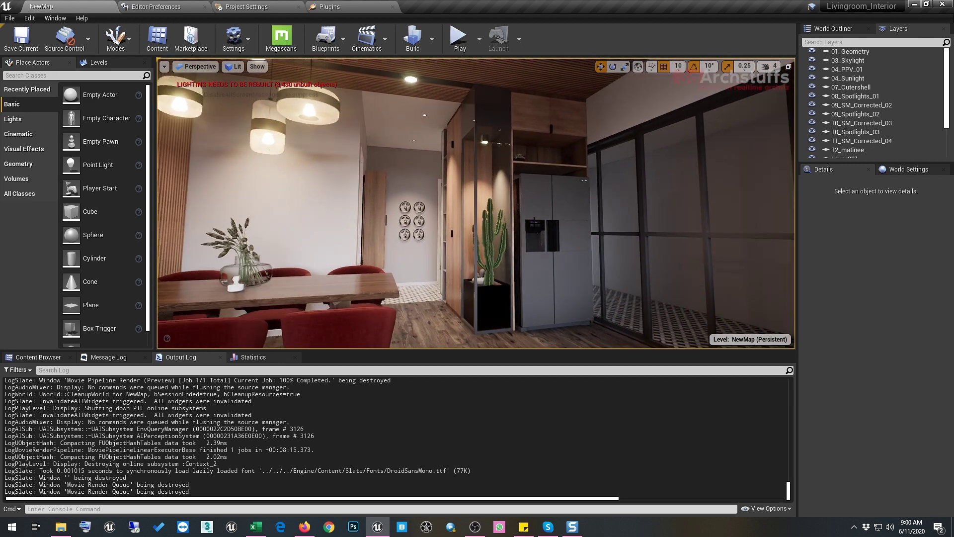
{"action": "right_click_drag", "start_coordinate": [535, 221], "coordinate": [536, 210]}
{"action": "key", "text": "ctrl+shift+s"}
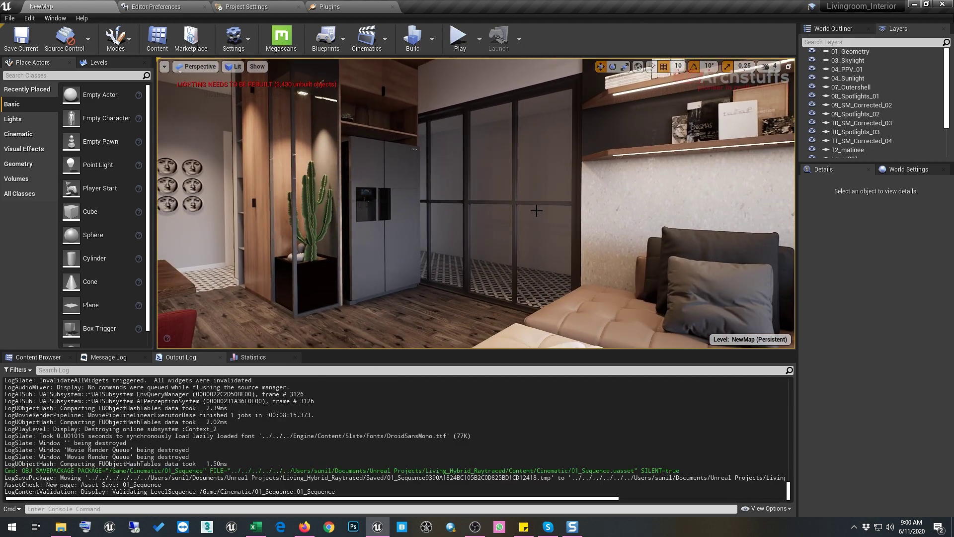
{"action": "left_click", "coordinate": [943, 6]}
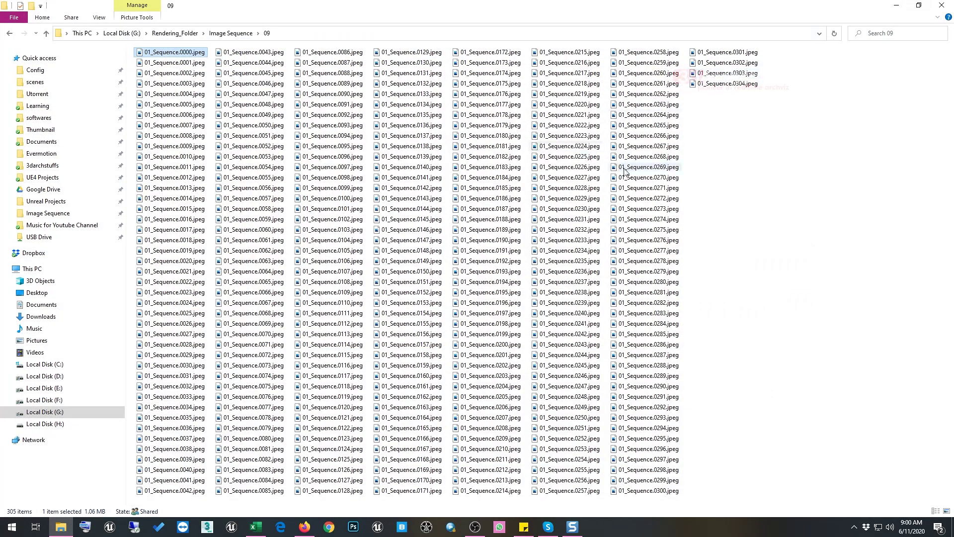
Relaunch Unreal and open Livingroom_Interior.uproject by browsing to the Living_Hybrid_Raytraced folder from the project browser
{"action": "left_click", "coordinate": [377, 527]}
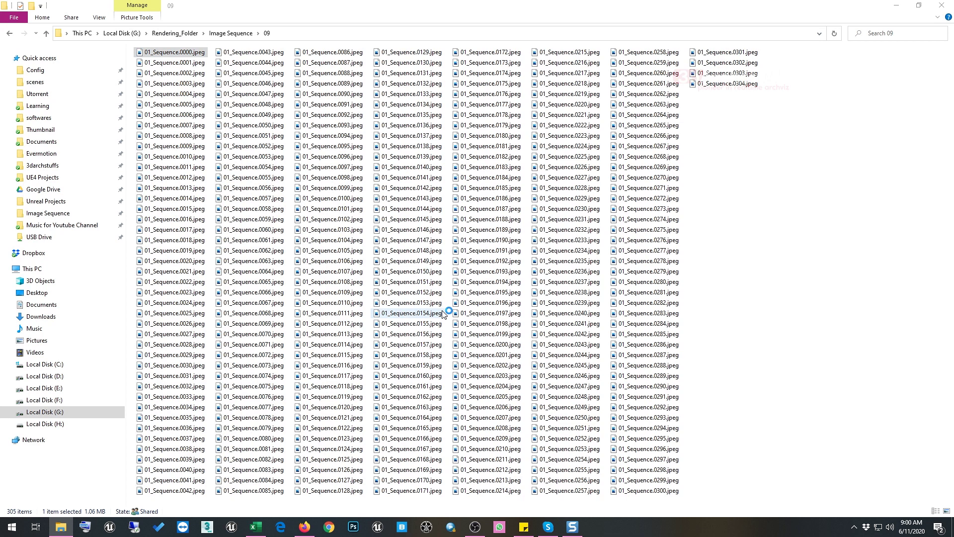
{"action": "left_click", "coordinate": [757, 207]}
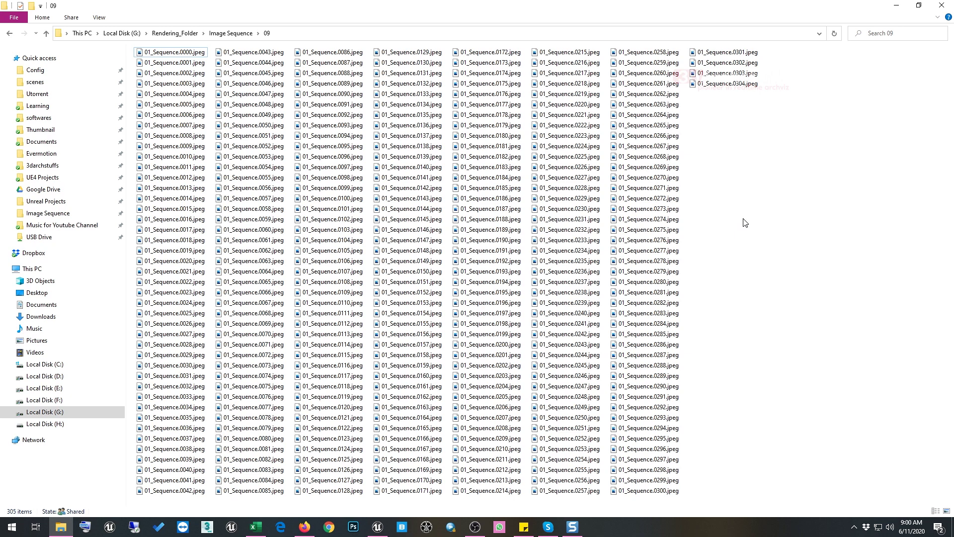
{"action": "left_click", "coordinate": [377, 527]}
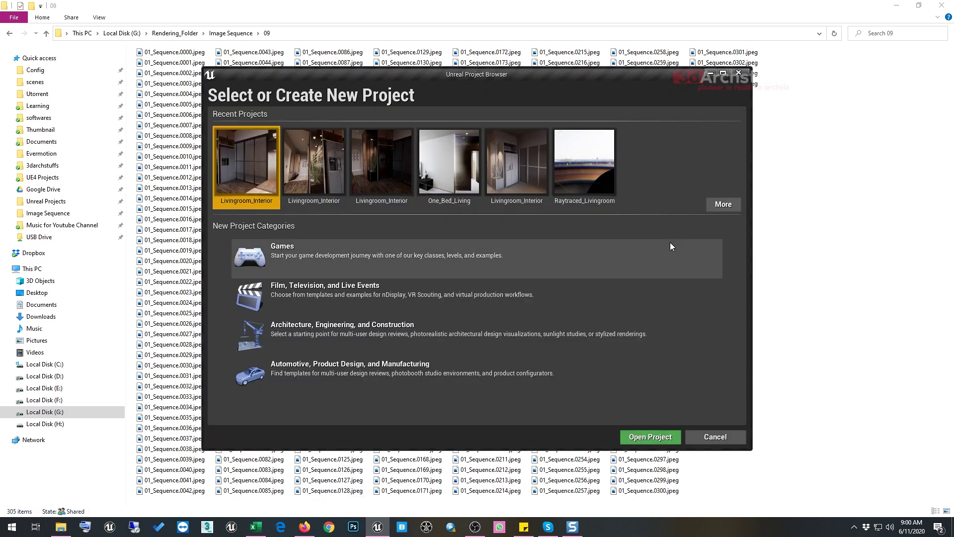
{"action": "left_click", "coordinate": [718, 206]}
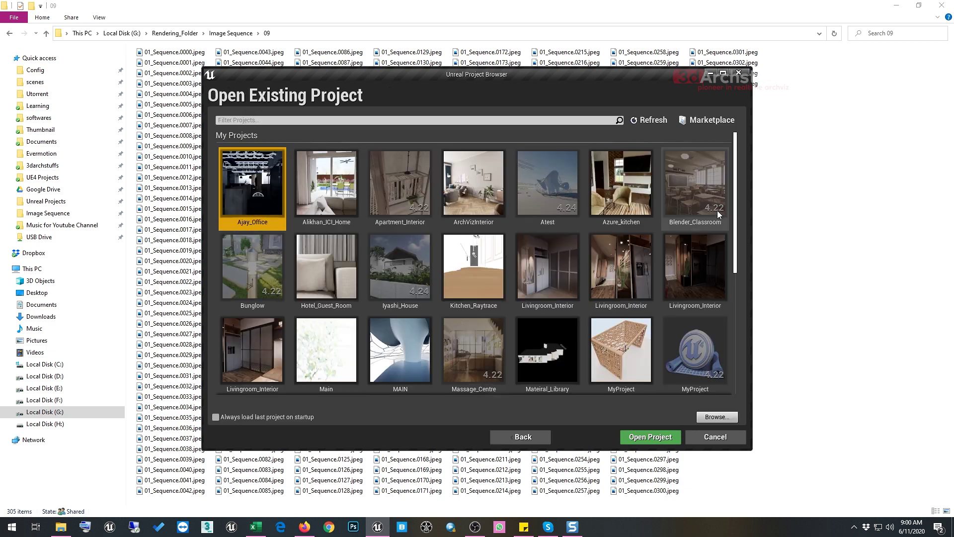
{"action": "left_click", "coordinate": [716, 417]}
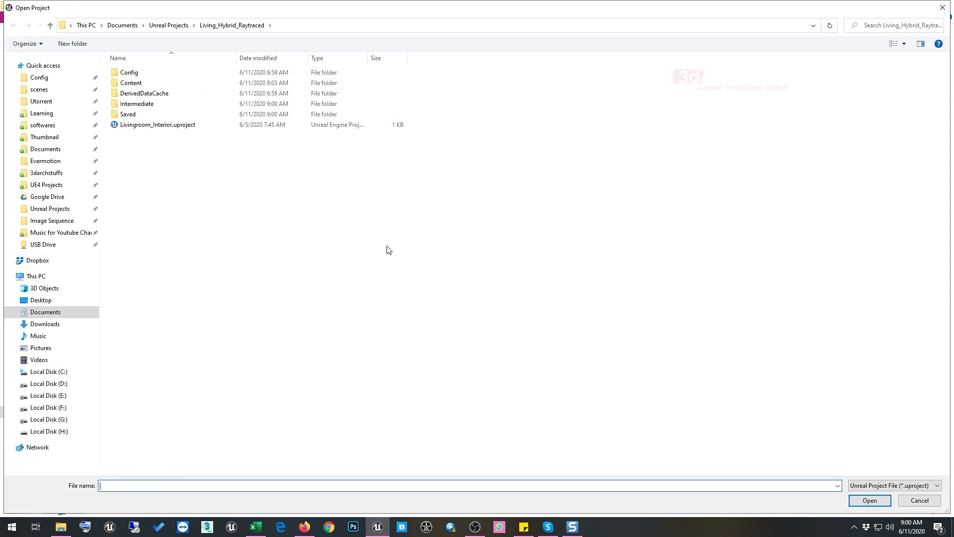
{"action": "left_click", "coordinate": [147, 126]}
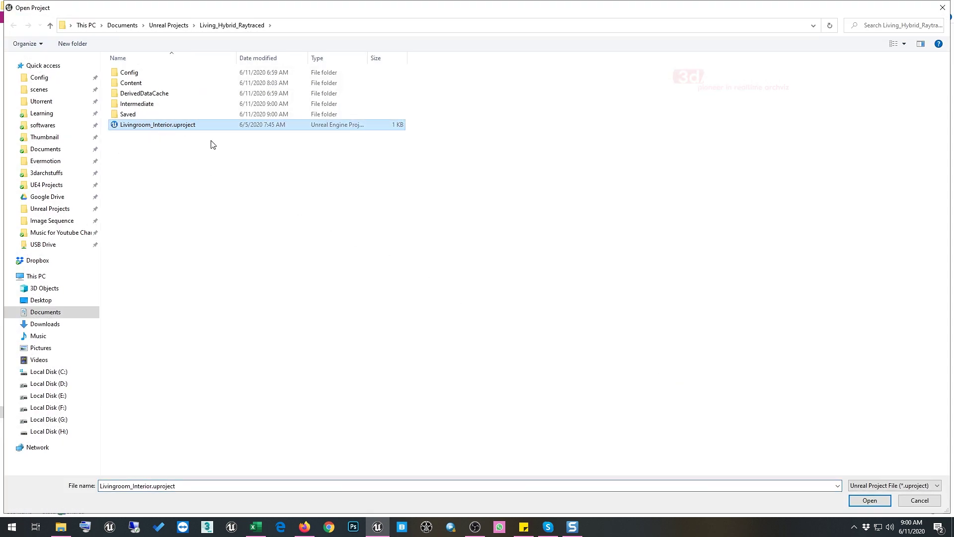
{"action": "left_click", "coordinate": [867, 501]}
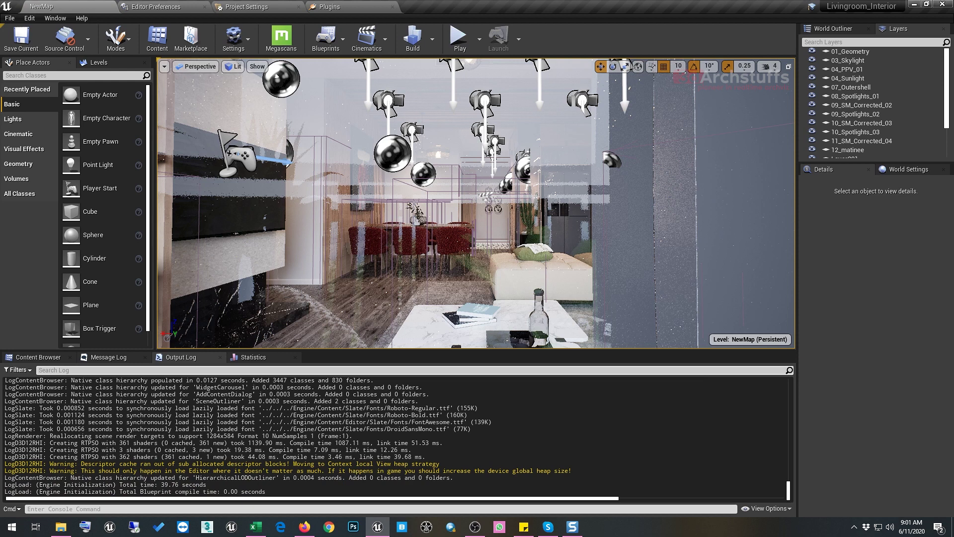
Hide the light, camera and reflection-capture icons with game view and bring the dining table into view
{"action": "scroll", "coordinate": [506, 260], "scroll_direction": "up", "scroll_amount": 5}
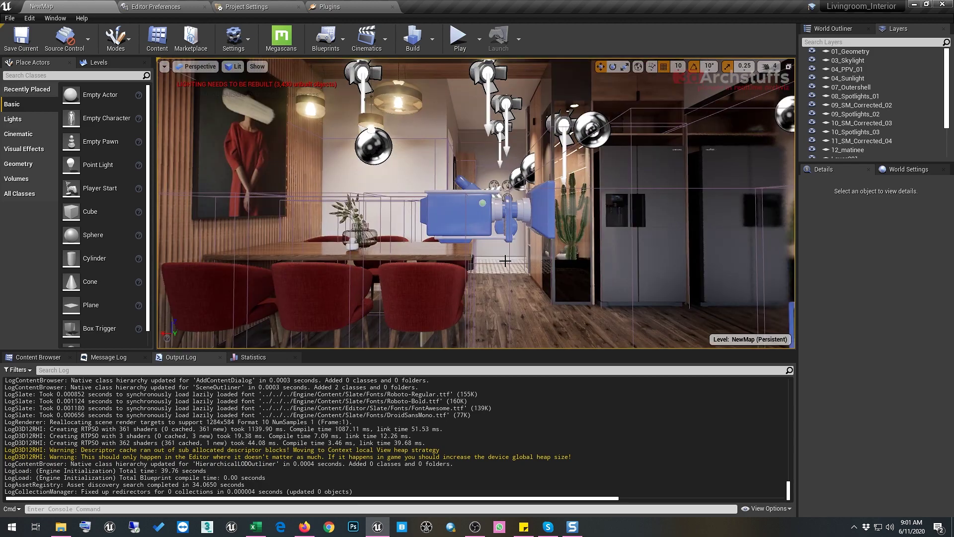
{"action": "scroll", "coordinate": [506, 261], "scroll_direction": "down", "scroll_amount": 4}
{"action": "key", "text": "g"}
{"action": "right_click_drag", "start_coordinate": [506, 260], "coordinate": [505, 260]}
Select the post process volume in layer 04_PPV_01 and set its maximum refraction rays to 12 under ray tracing translucency
{"action": "left_click", "coordinate": [856, 71]}
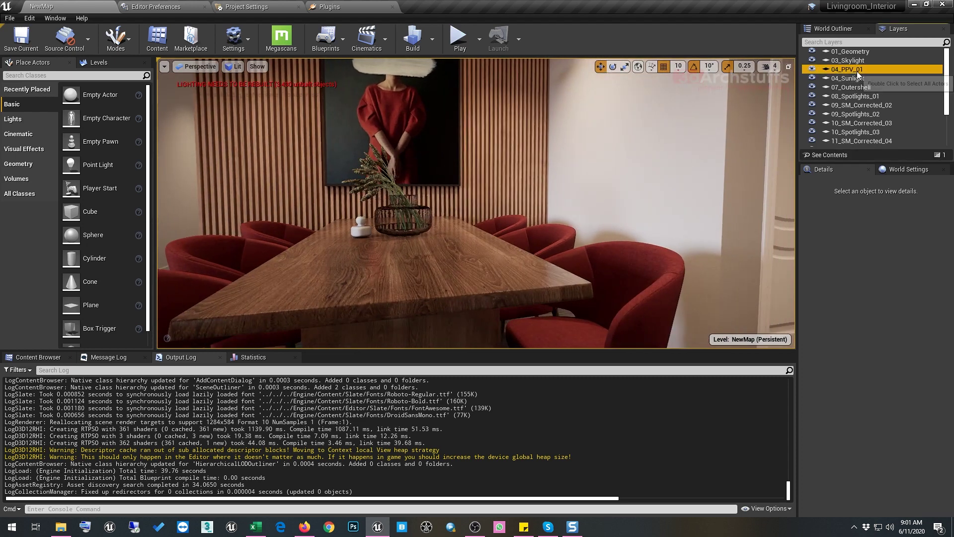
{"action": "double_click", "coordinate": [855, 70]}
{"action": "scroll", "coordinate": [893, 332], "scroll_direction": "down", "scroll_amount": 5}
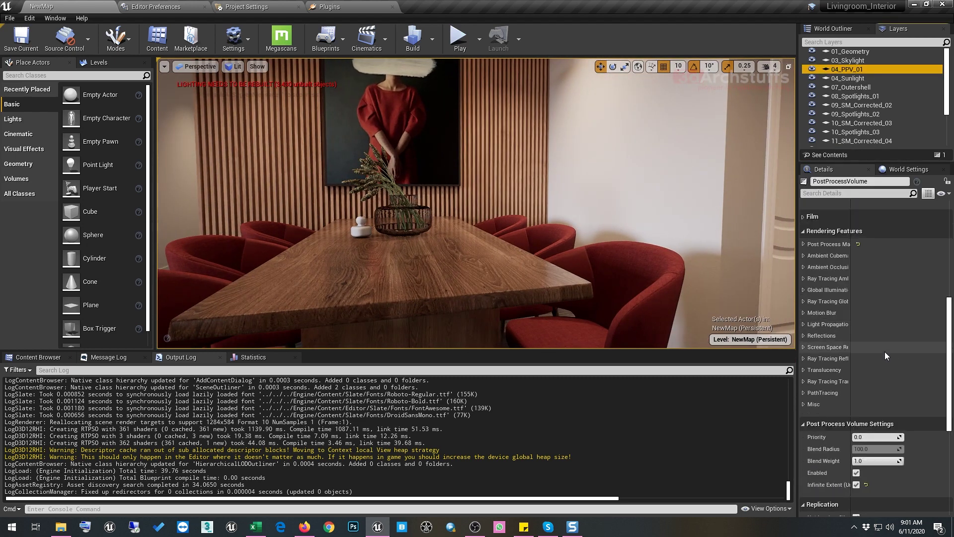
{"action": "scroll", "coordinate": [884, 350], "scroll_direction": "down", "scroll_amount": 4}
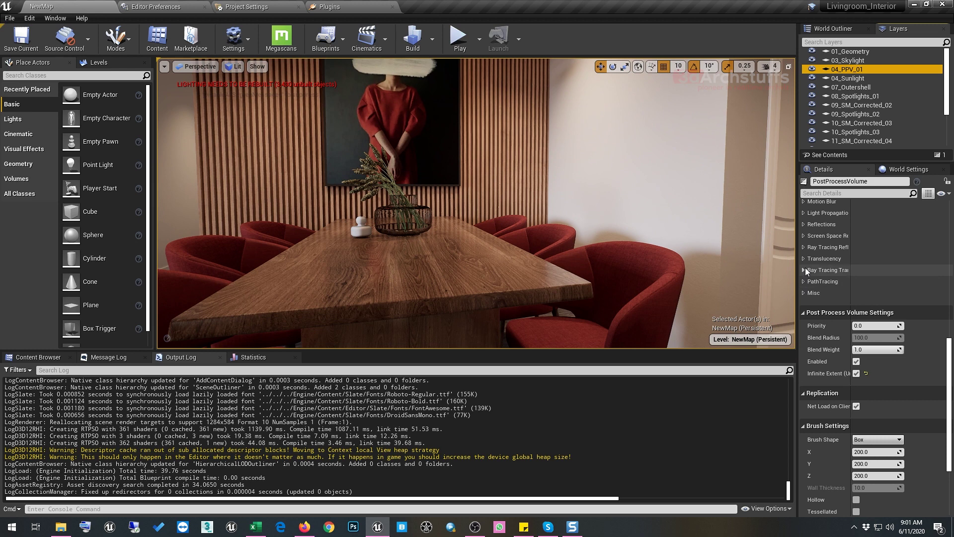
{"action": "left_click", "coordinate": [804, 270]}
{"action": "left_click", "coordinate": [816, 294]}
{"action": "left_click", "coordinate": [868, 294]}
{"action": "type", "text": "12"}
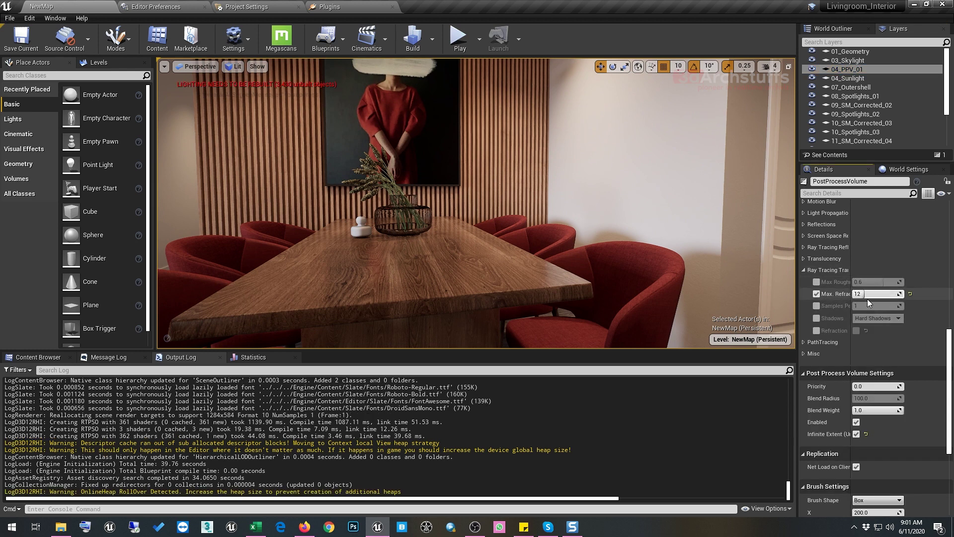
{"action": "key", "text": "Return"}
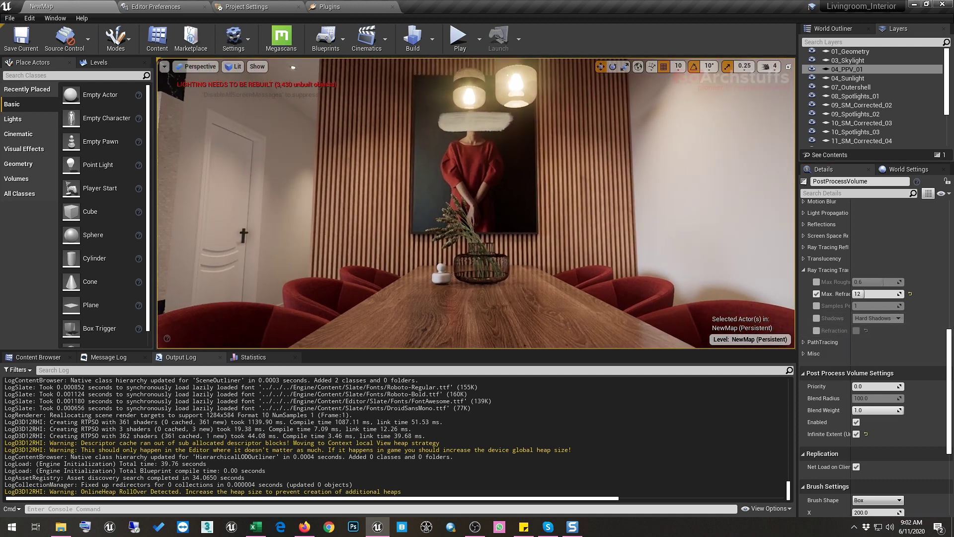
Override Refraction as switched off in the volume's ray tracing translucency settings, and check the glass around the living room
{"action": "mouse_move", "coordinate": [477, 204]}
{"action": "right_mouse_down"}
{"action": "mouse_move", "coordinate": [448, 211]}
{"action": "mouse_move", "coordinate": [492, 199]}
{"action": "mouse_move", "coordinate": [480, 204]}
{"action": "right_mouse_up"}
{"action": "left_click", "coordinate": [816, 330]}
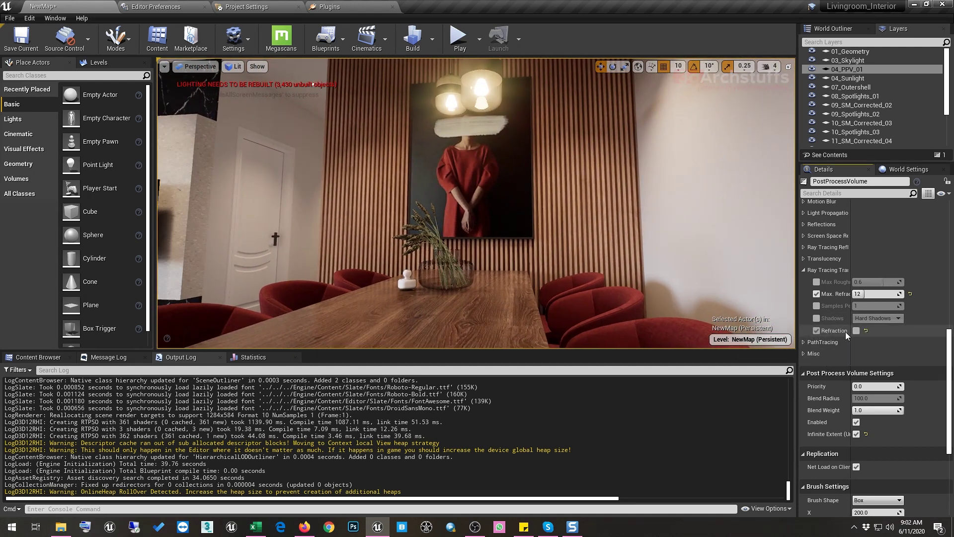
{"action": "left_click", "coordinate": [856, 331]}
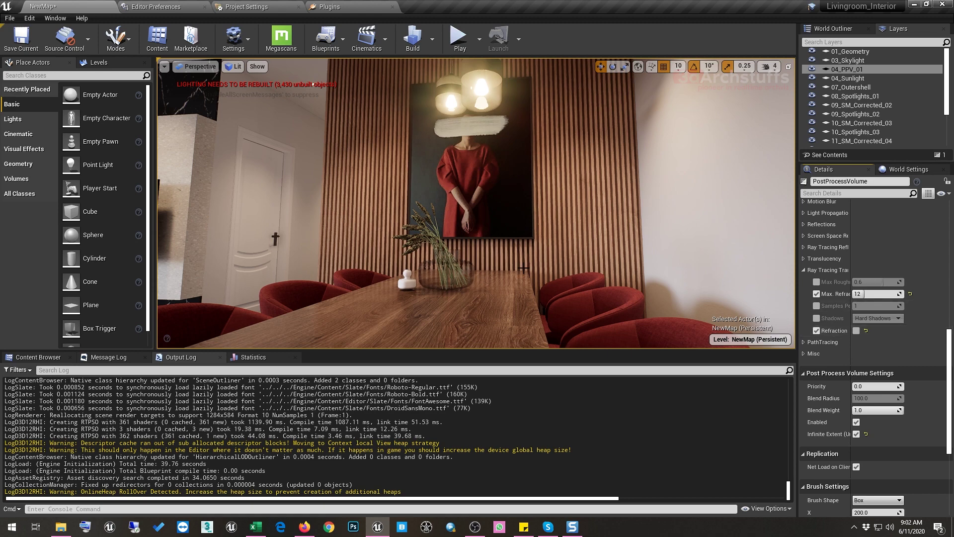
{"action": "key", "text": "f"}
{"action": "scroll", "coordinate": [475, 266], "scroll_direction": "down", "scroll_amount": 3}
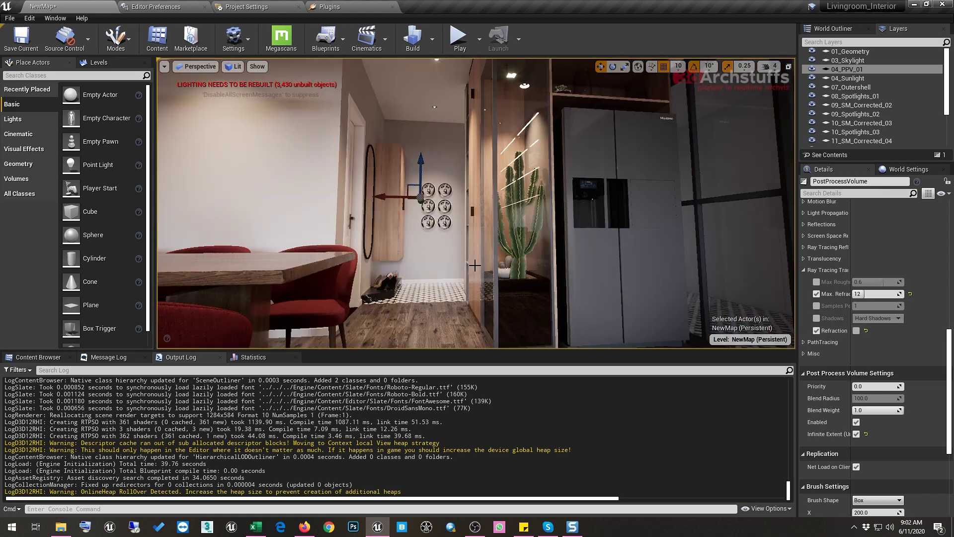
{"action": "scroll", "coordinate": [475, 248], "scroll_direction": "down", "scroll_amount": 5}
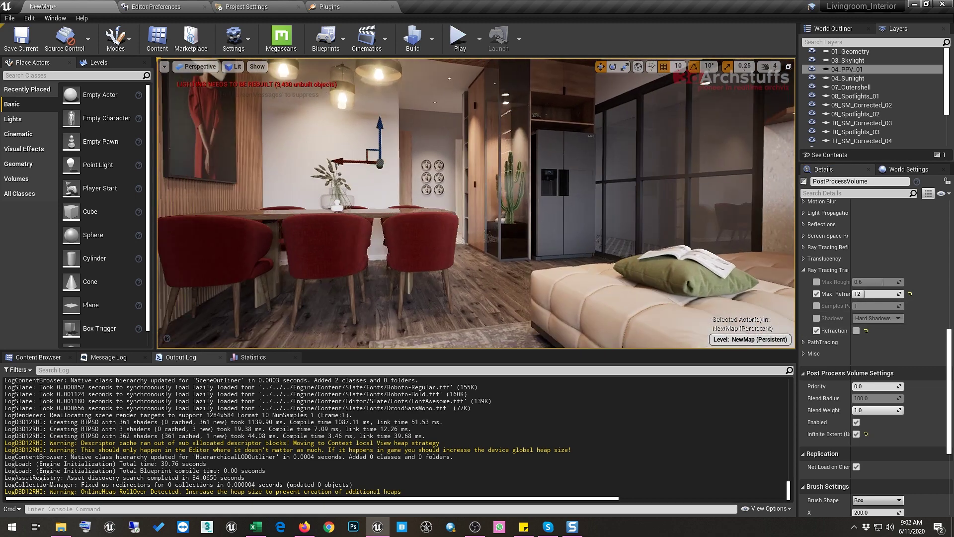
{"action": "right_click_drag", "start_coordinate": [475, 248], "coordinate": [557, 246]}
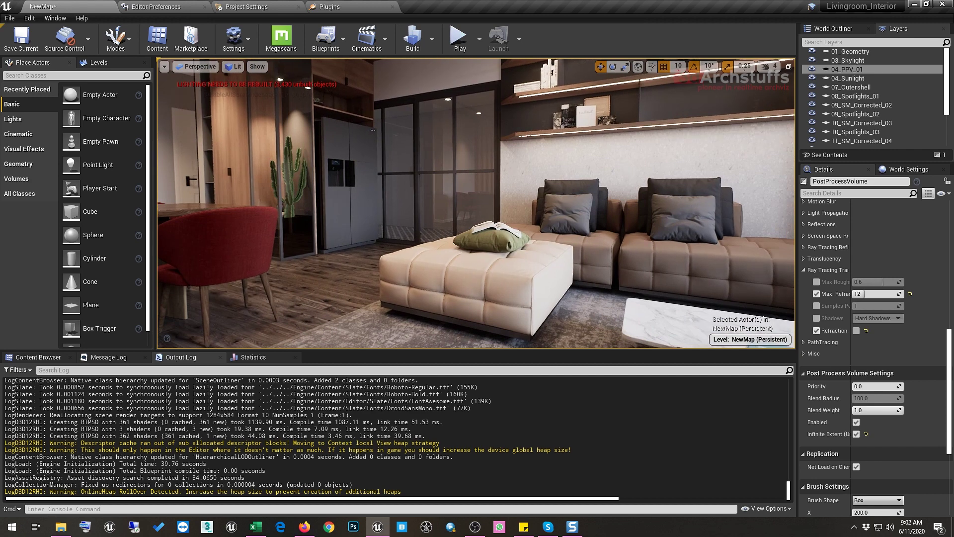
{"action": "right_click_drag", "start_coordinate": [517, 199], "coordinate": [430, 200]}
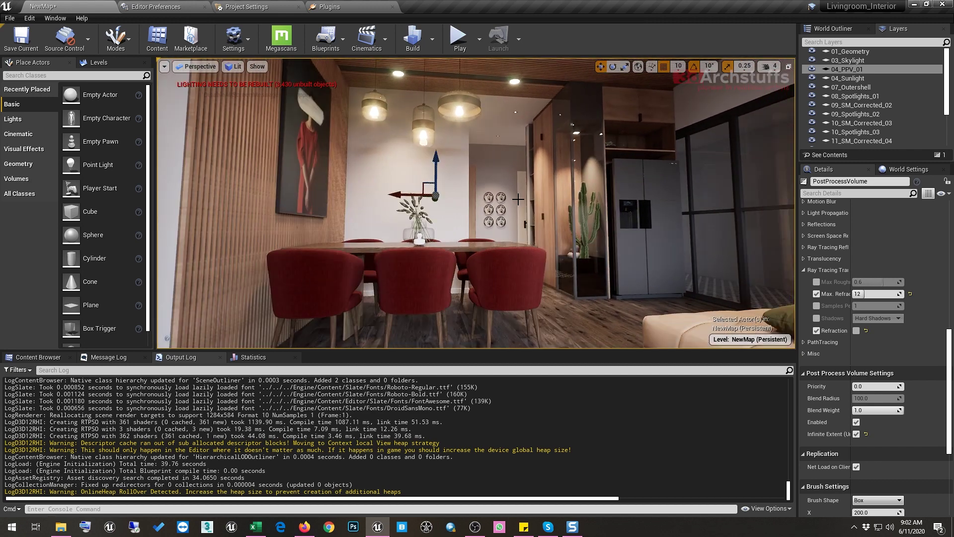